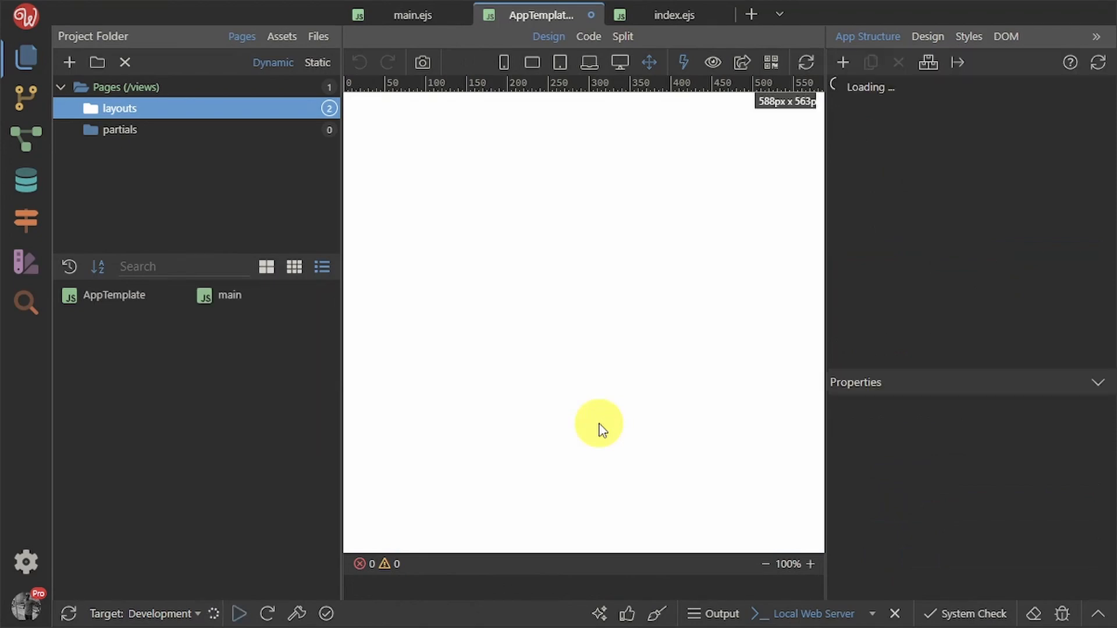
# Reload the AppTemplate layout in design view and hide the Project Folder panel
pyautogui.click(121, 300)
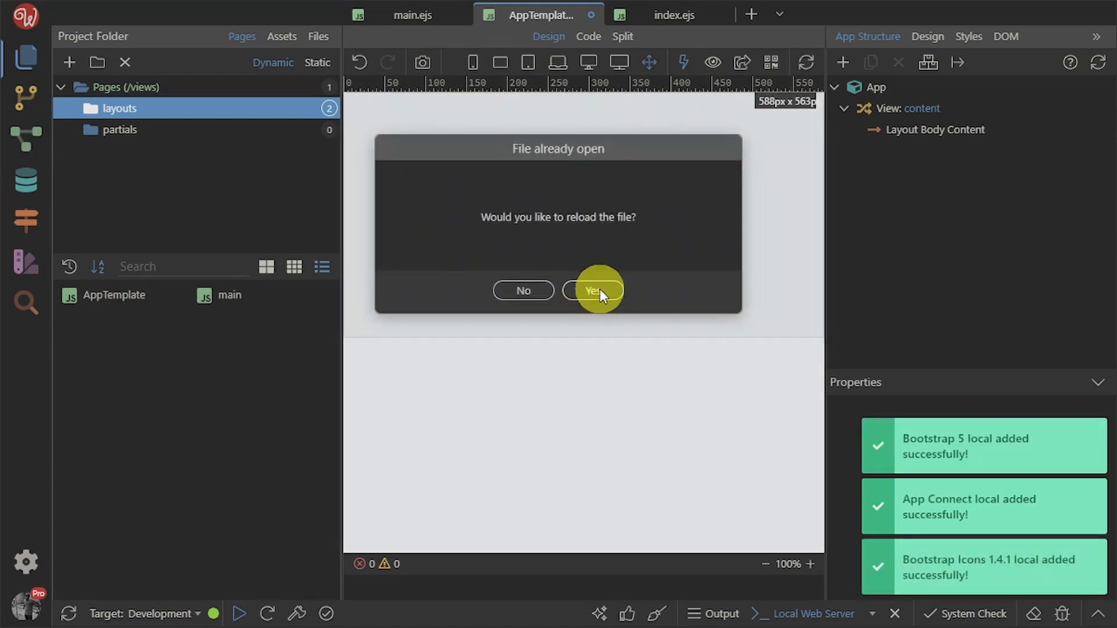
pyautogui.click(595, 290)
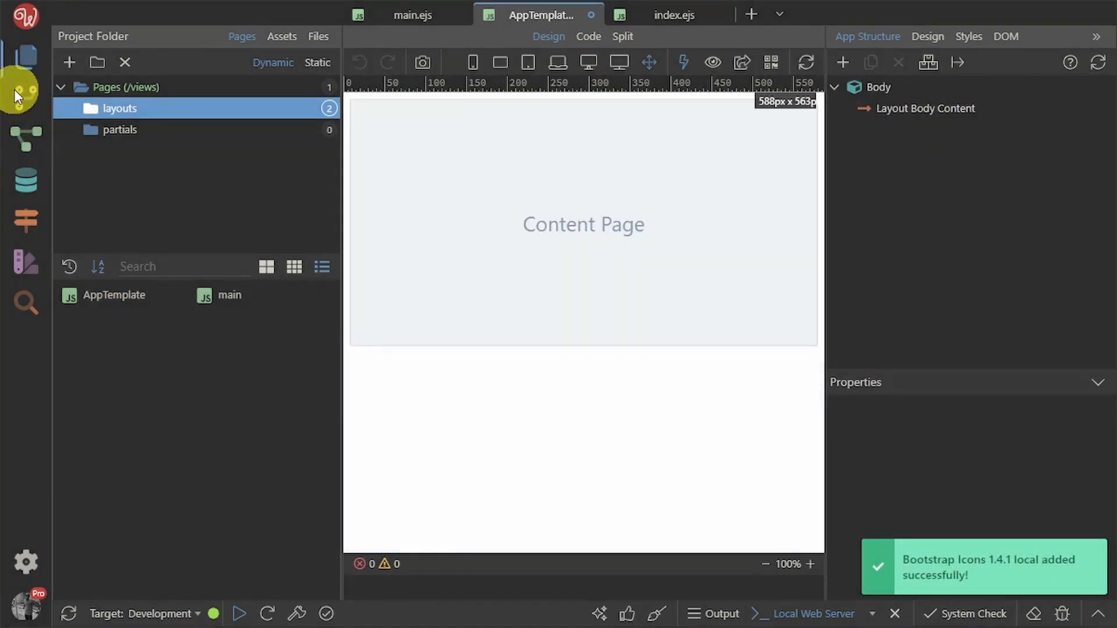
pyautogui.click(17, 54)
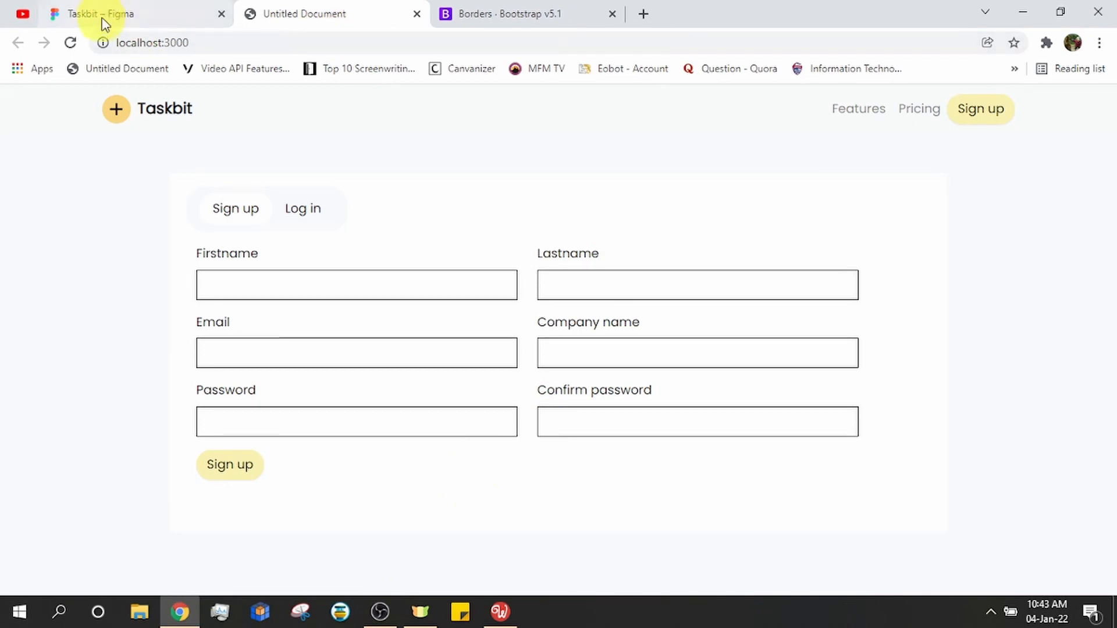
# Switch to the Taskbit Figma file and pan and zoom to the TaskBit Dashboard frame
pyautogui.click(101, 13)
pyautogui.scroll(-2, 723, 309)
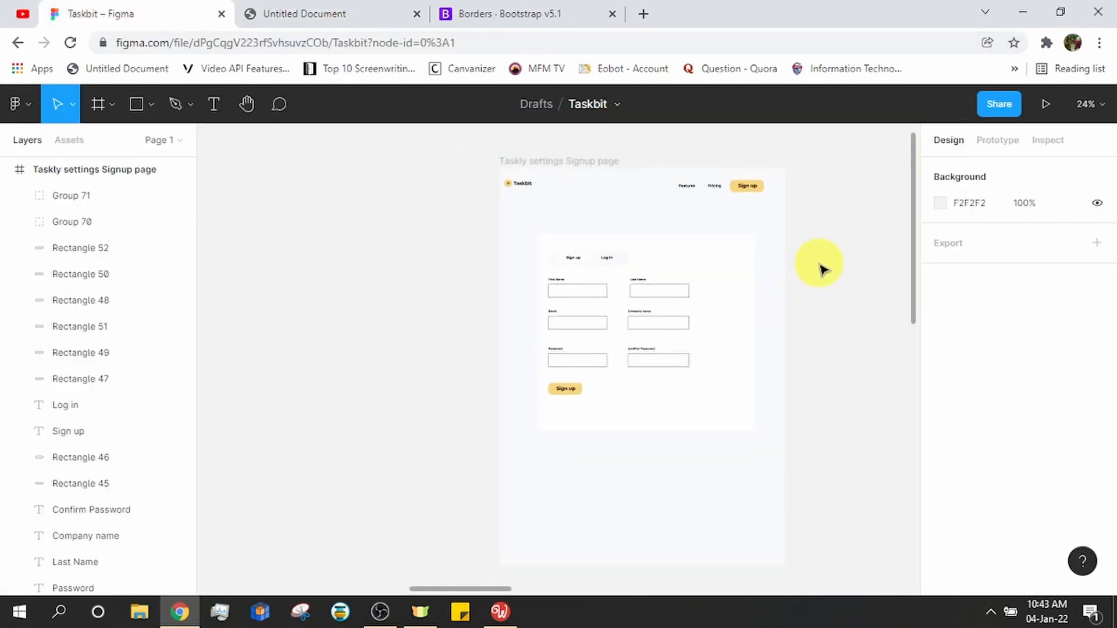
pyautogui.moveTo(823, 267); pyautogui.dragTo(268, 517)
pyautogui.scroll(-3, 547, 291)
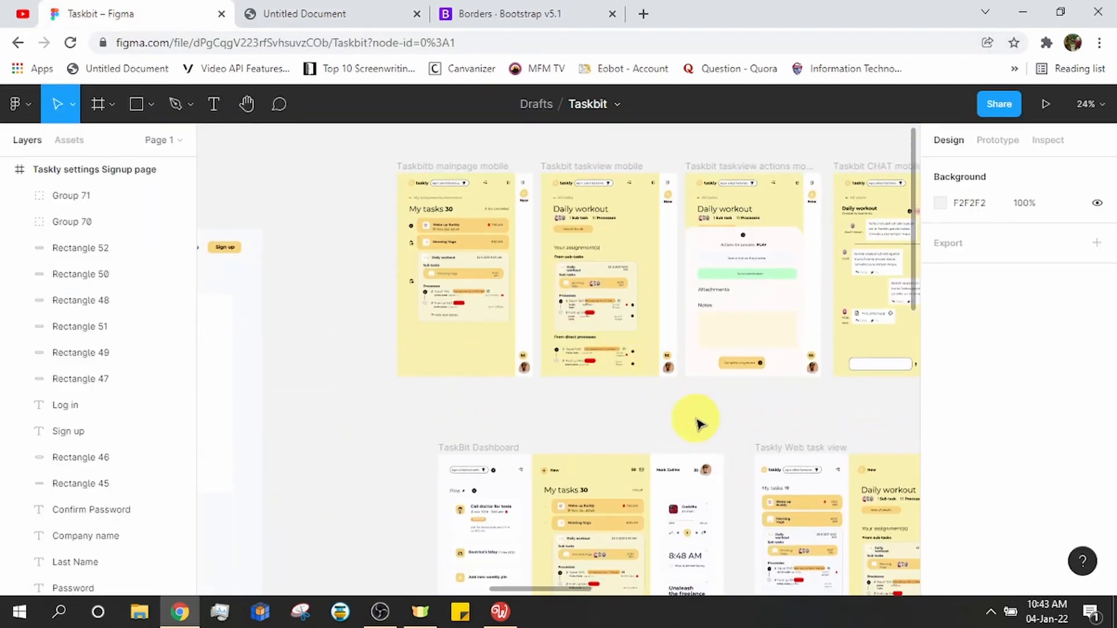
pyautogui.moveTo(664, 419); pyautogui.dragTo(447, 372)
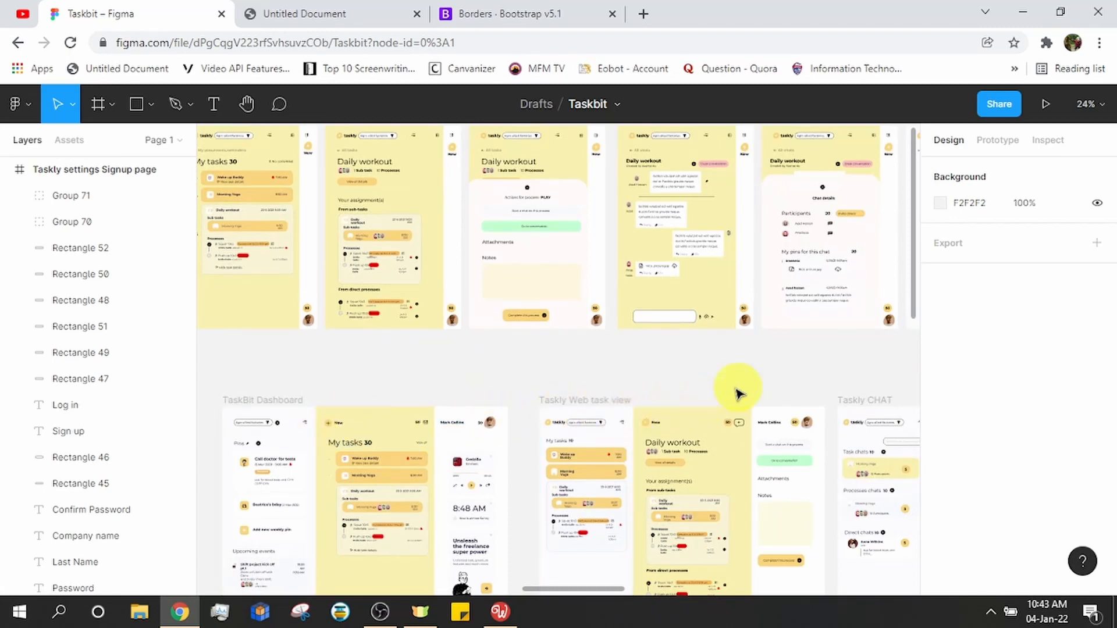
pyautogui.moveTo(811, 373); pyautogui.dragTo(203, 381)
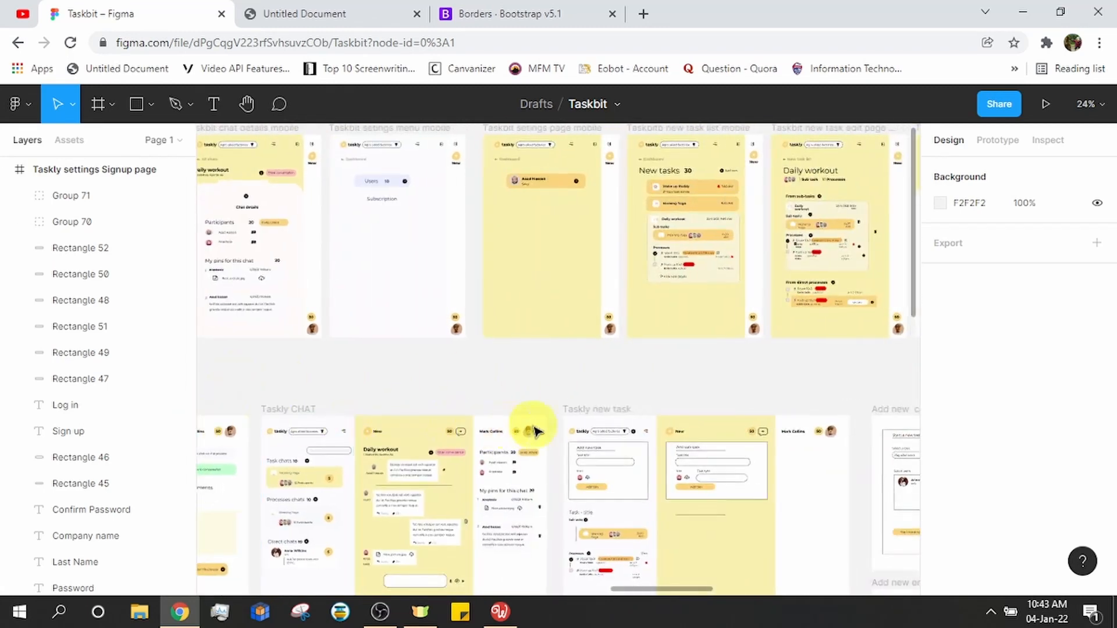
pyautogui.moveTo(805, 381); pyautogui.dragTo(533, 500)
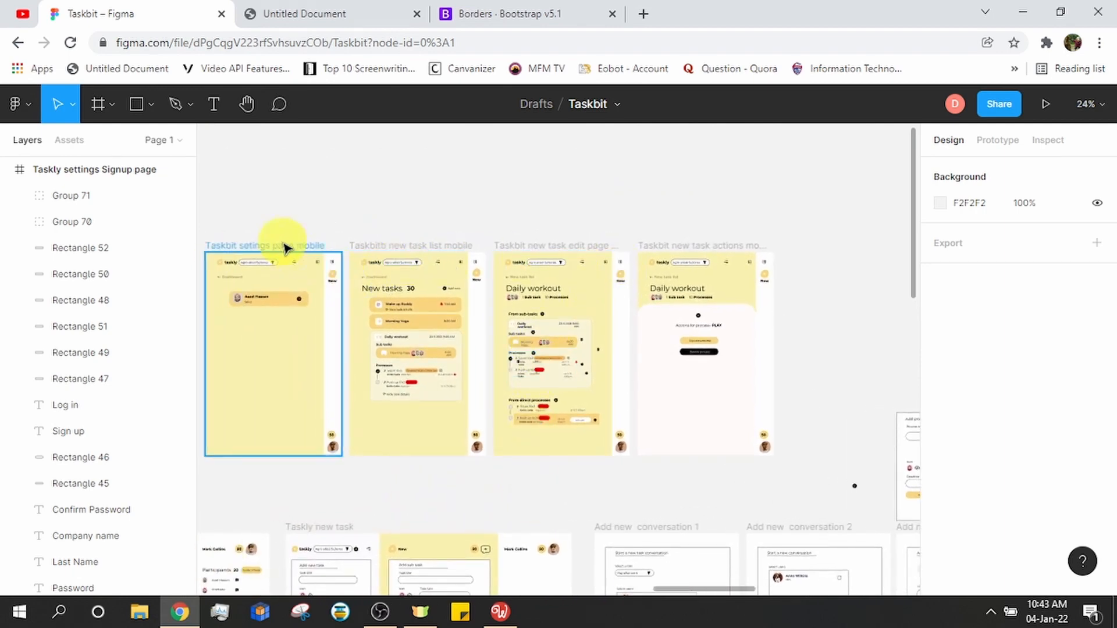
pyautogui.moveTo(286, 217); pyautogui.dragTo(828, 115)
pyautogui.moveTo(391, 425); pyautogui.dragTo(813, 360)
pyautogui.moveTo(496, 346); pyautogui.dragTo(576, 322)
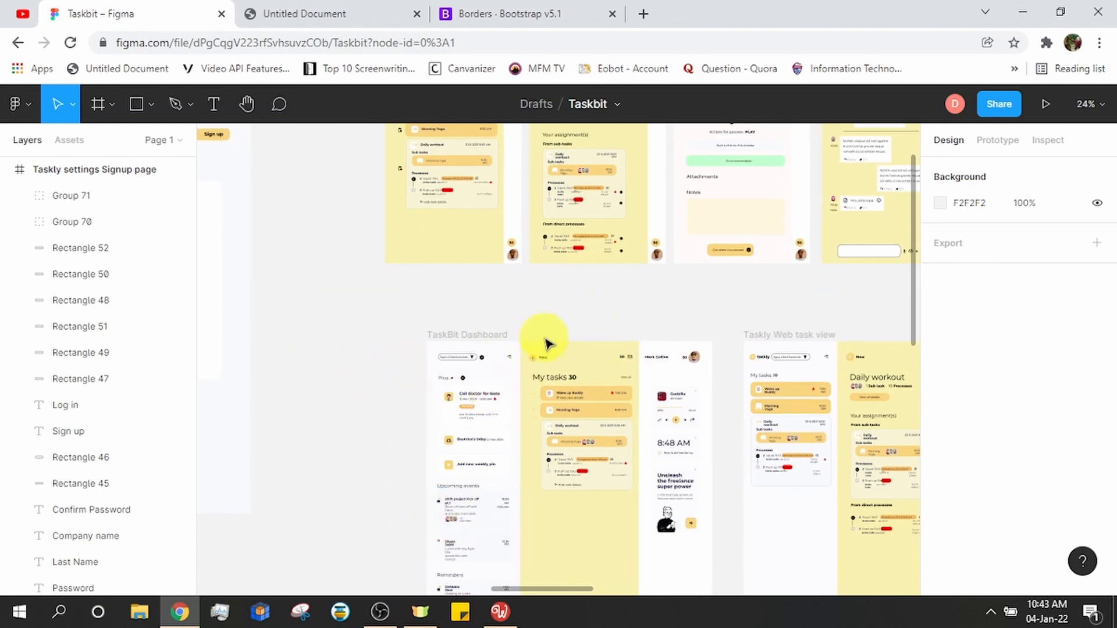
pyautogui.scroll(5, 546, 331)
pyautogui.scroll(1, 525, 321)
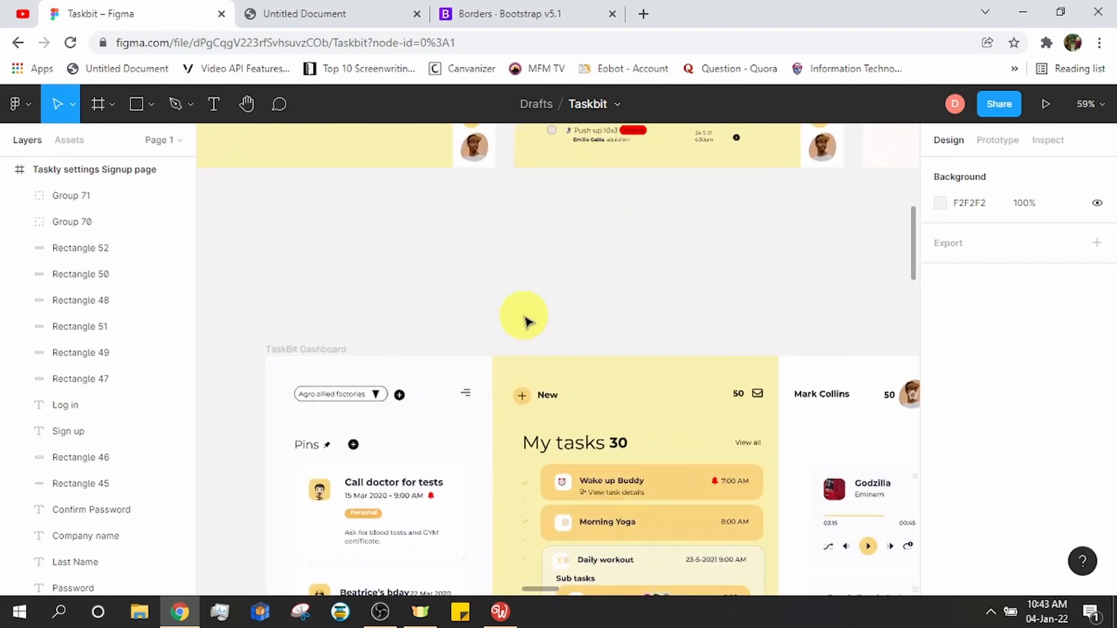
pyautogui.moveTo(631, 307); pyautogui.dragTo(560, 275)
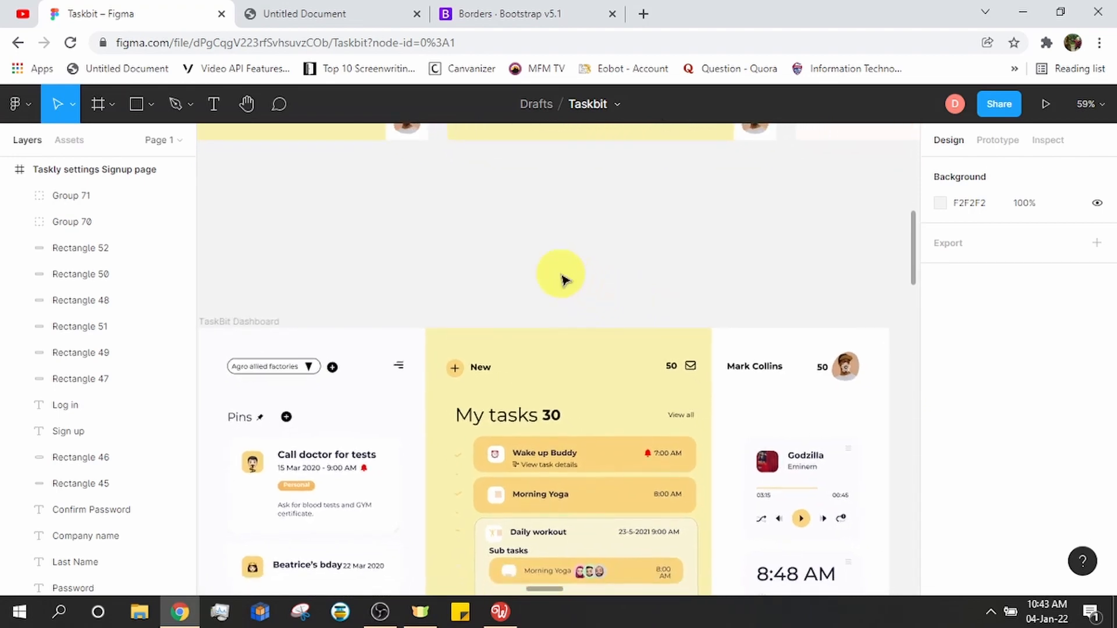
pyautogui.scroll(-1, 524, 271)
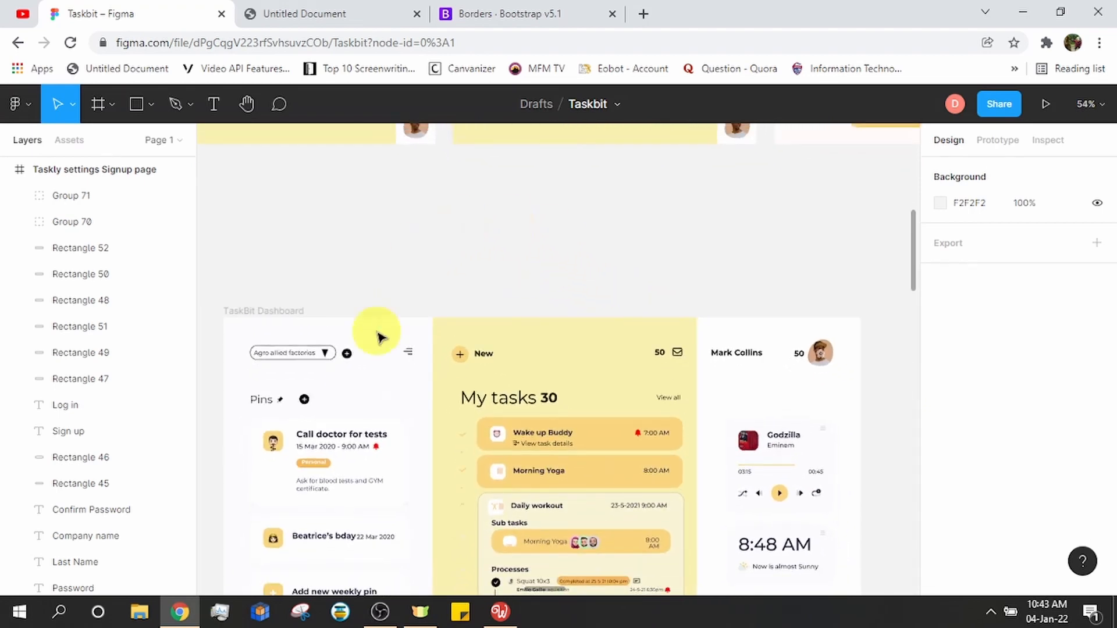
# Add a Section to the AppTemplate layout with a Container inside it
pyautogui.click(504, 615)
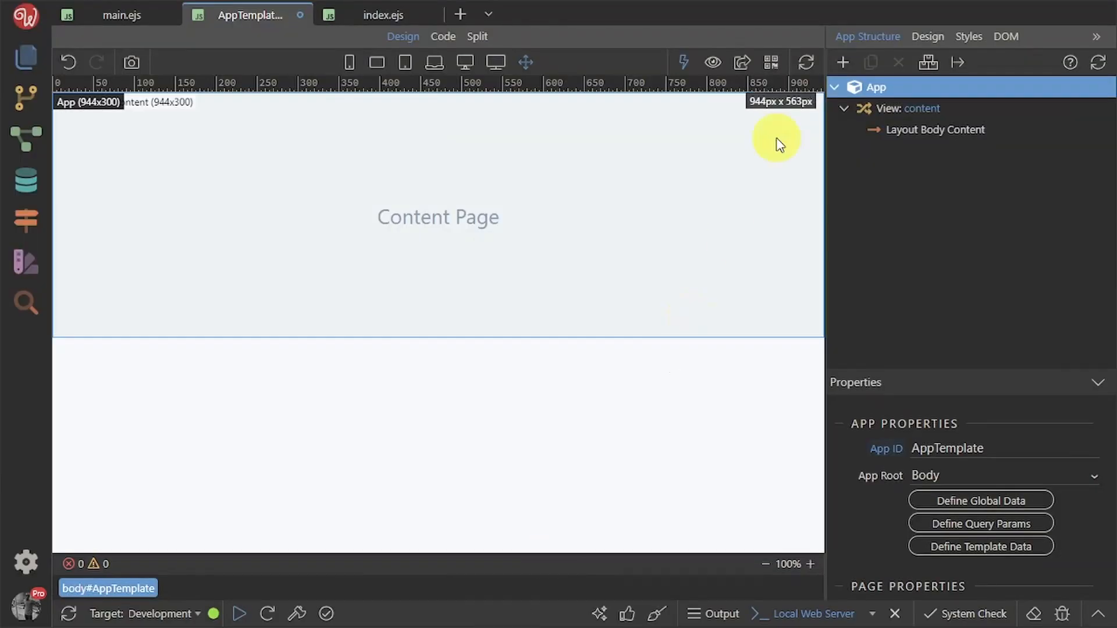
pyautogui.click(843, 64)
pyautogui.write('sec')
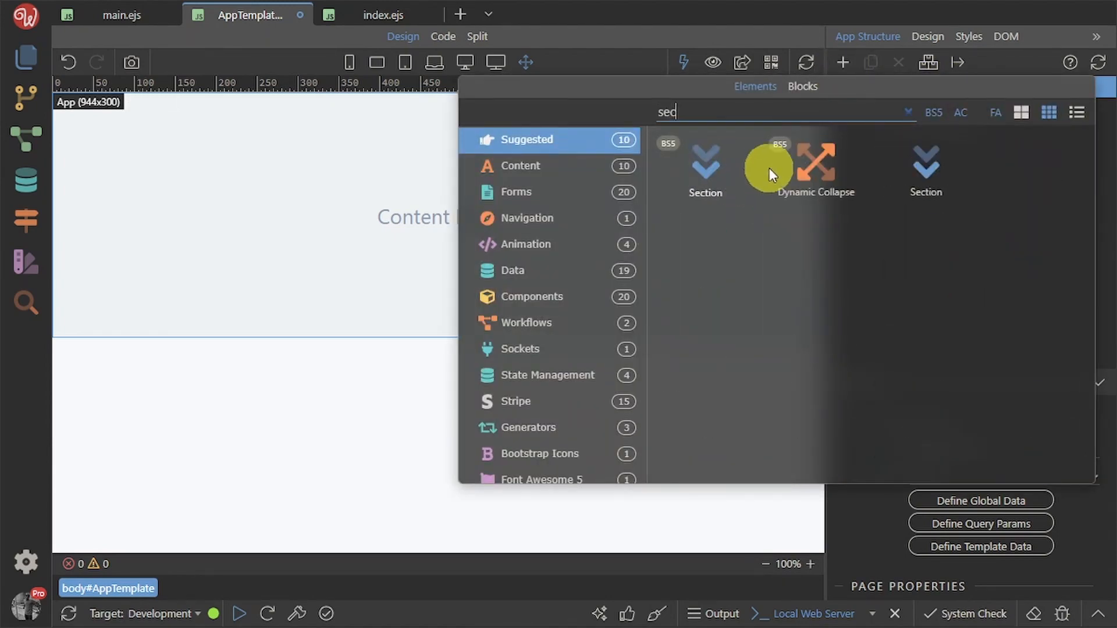
pyautogui.click(711, 179)
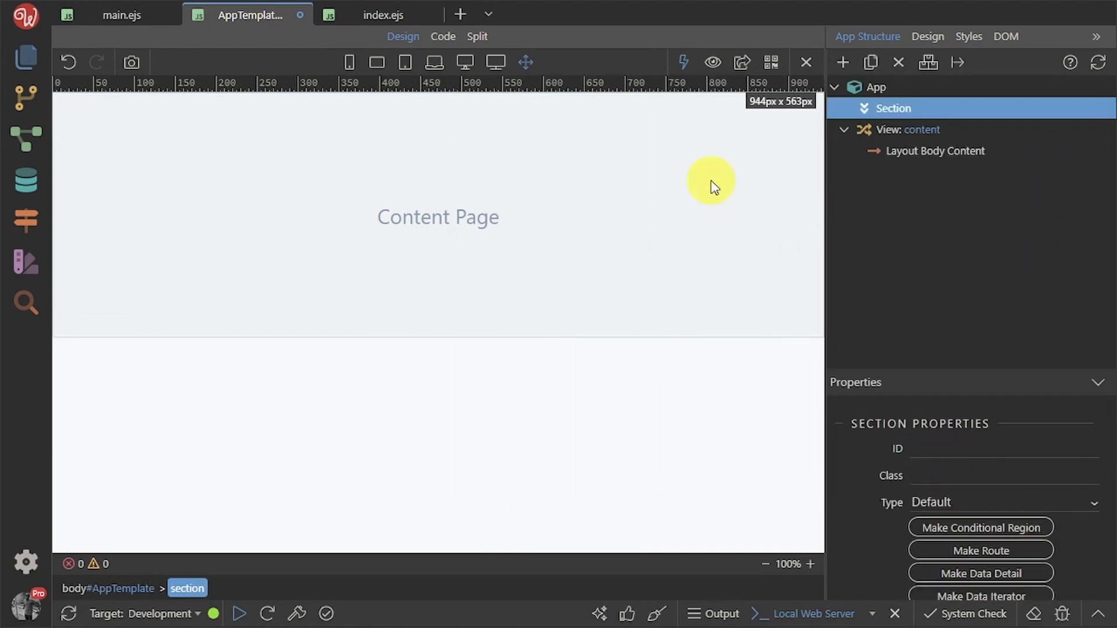
pyautogui.click(843, 62)
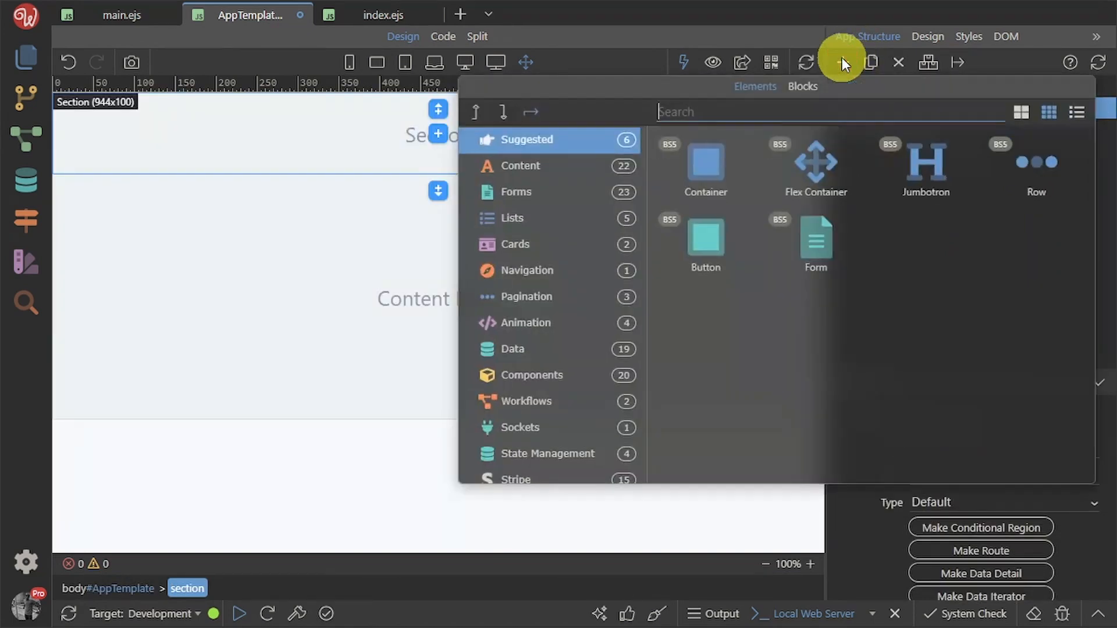
pyautogui.click(717, 169)
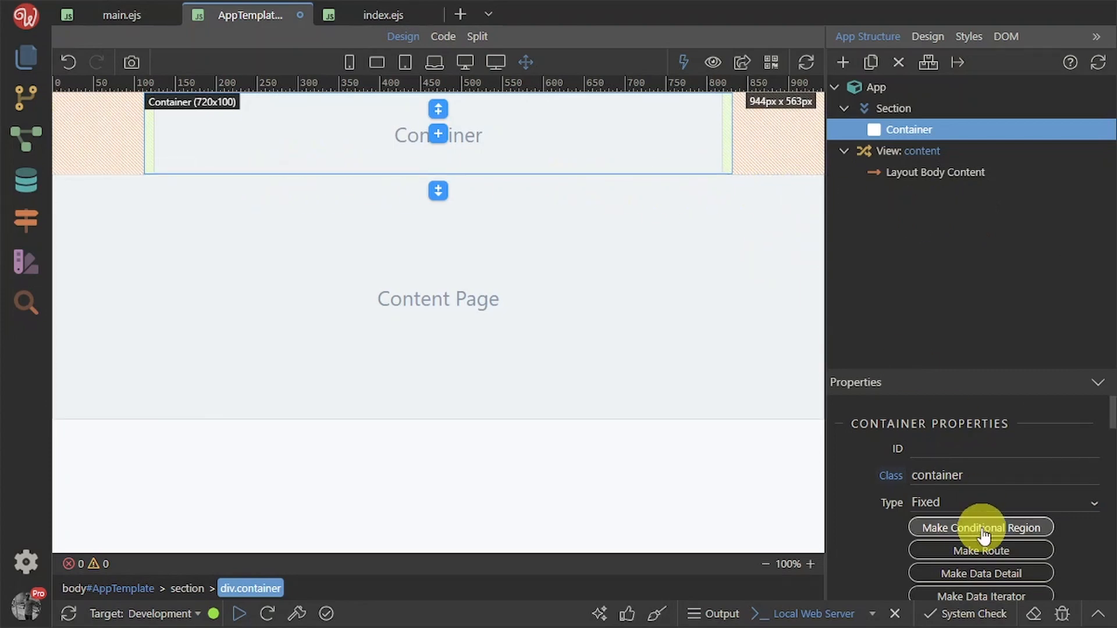
# Try the container's Type options, settling on Fluid full width
pyautogui.click(973, 503)
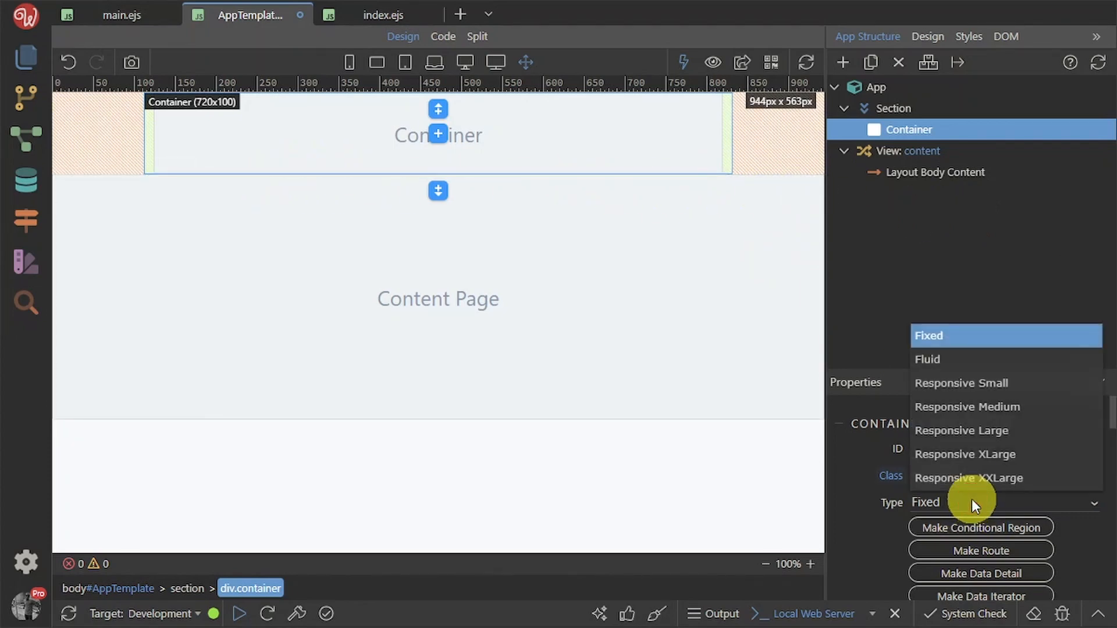
pyautogui.click(962, 362)
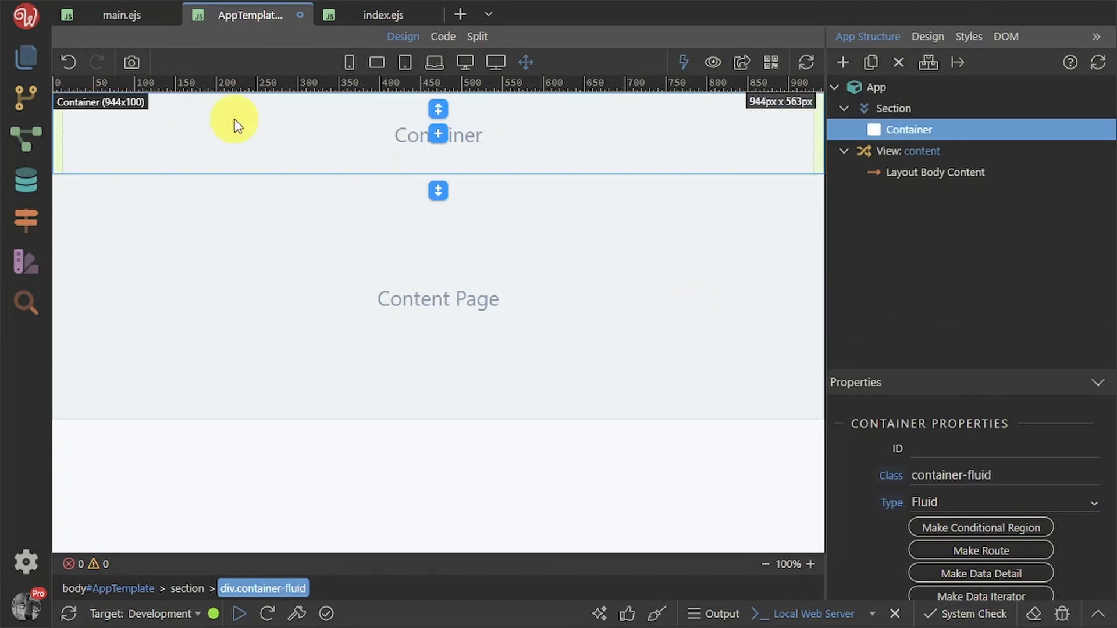
pyautogui.click(963, 504)
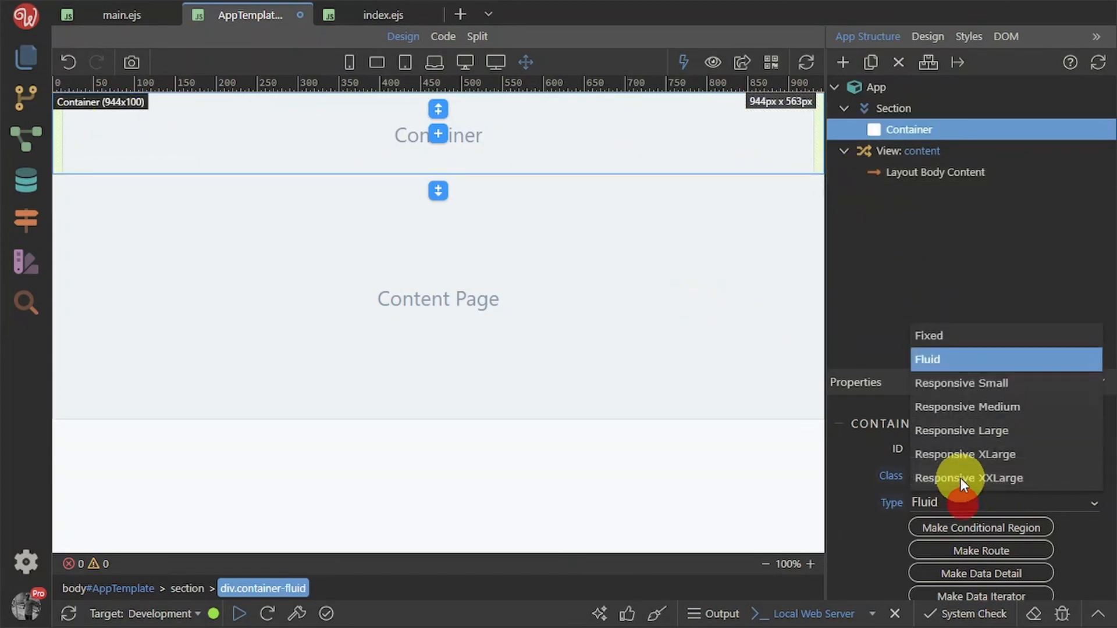
pyautogui.click(955, 337)
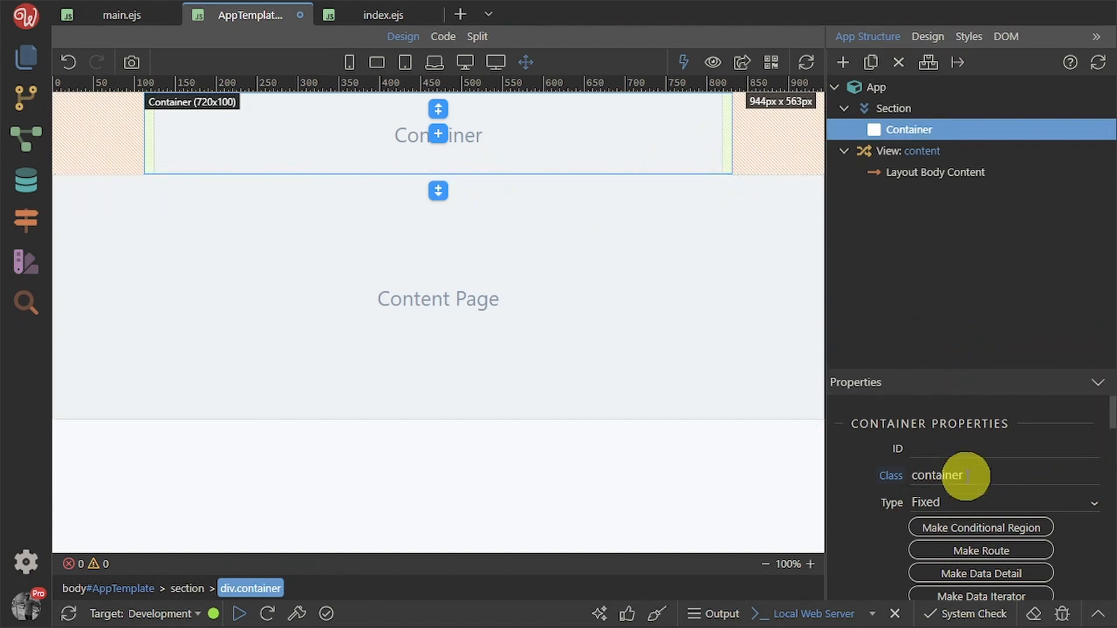
pyautogui.click(966, 501)
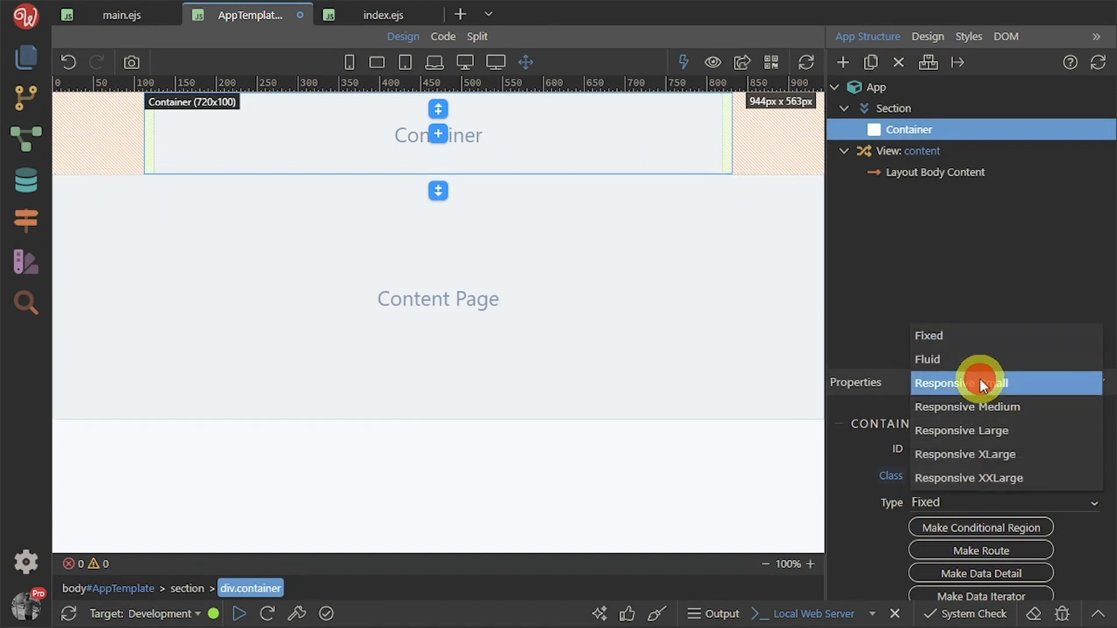
pyautogui.click(980, 379)
pyautogui.click(986, 504)
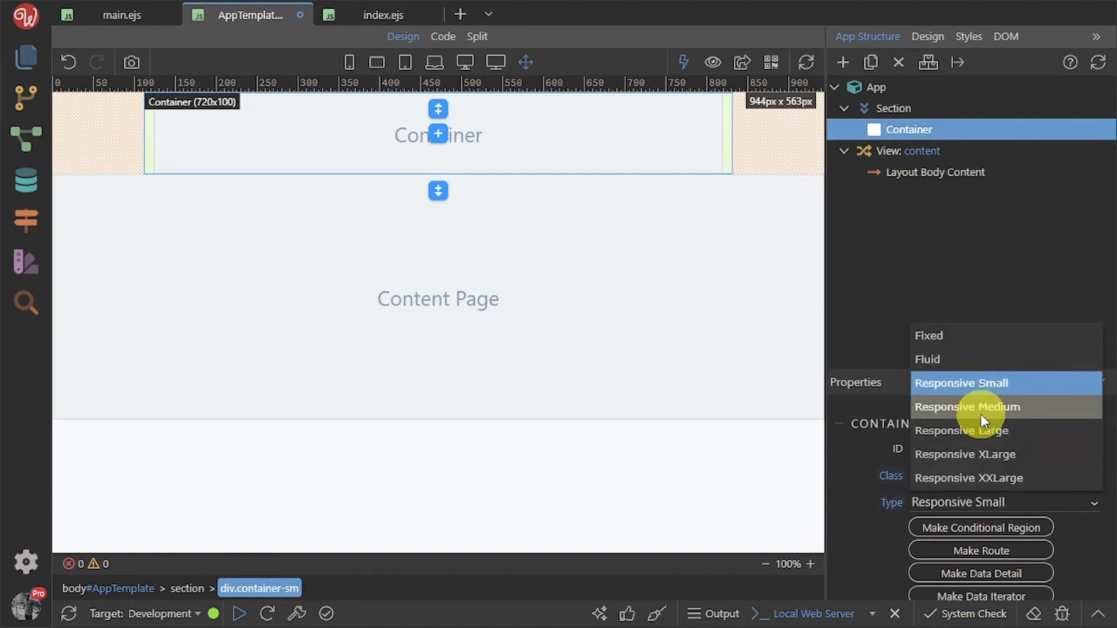
pyautogui.click(986, 407)
pyautogui.click(979, 500)
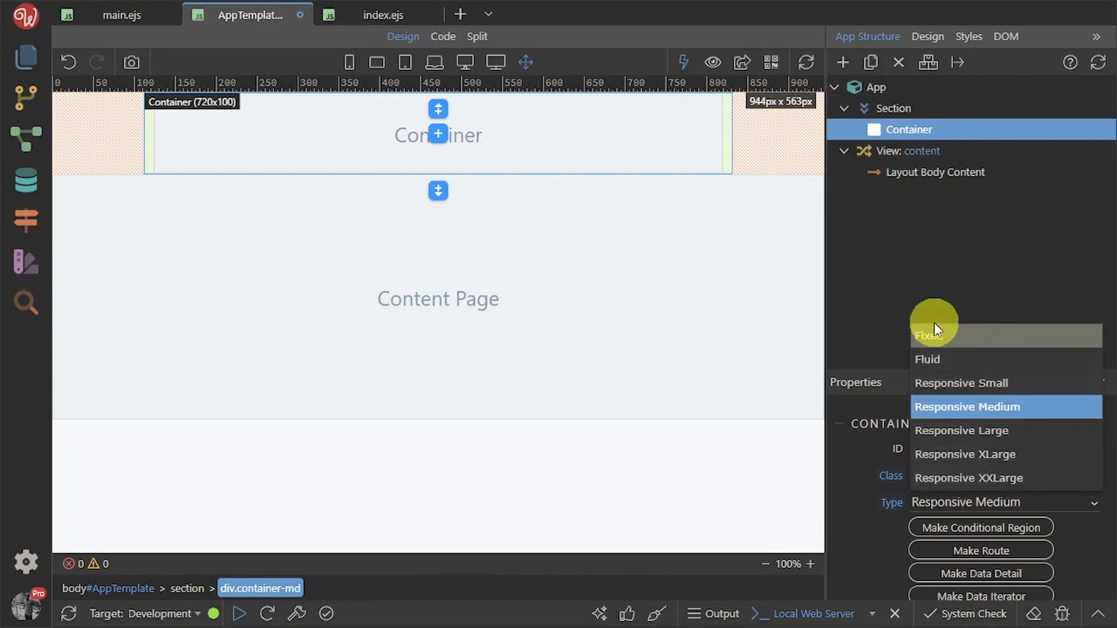
pyautogui.click(970, 358)
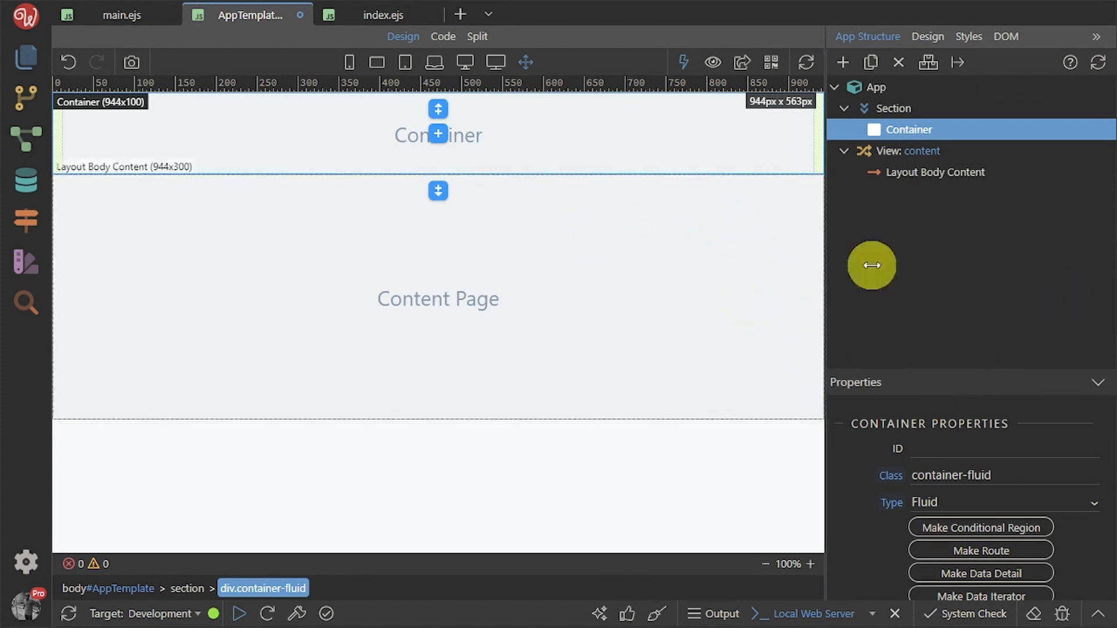
# Add a Row to the fluid container and split it into three equal columns
pyautogui.click(845, 60)
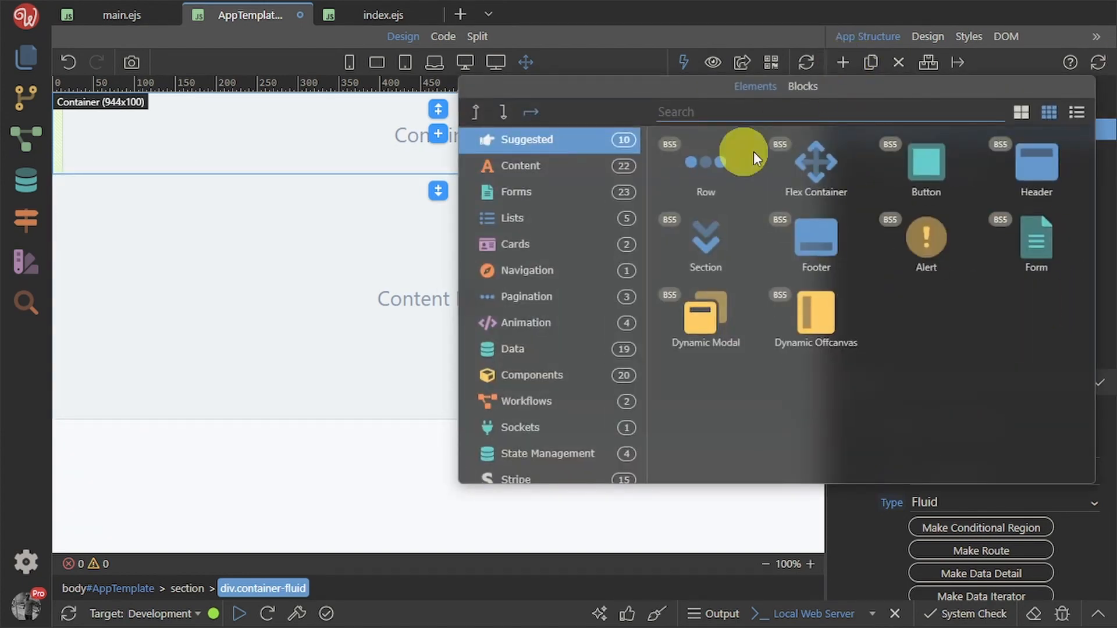
pyautogui.click(742, 155)
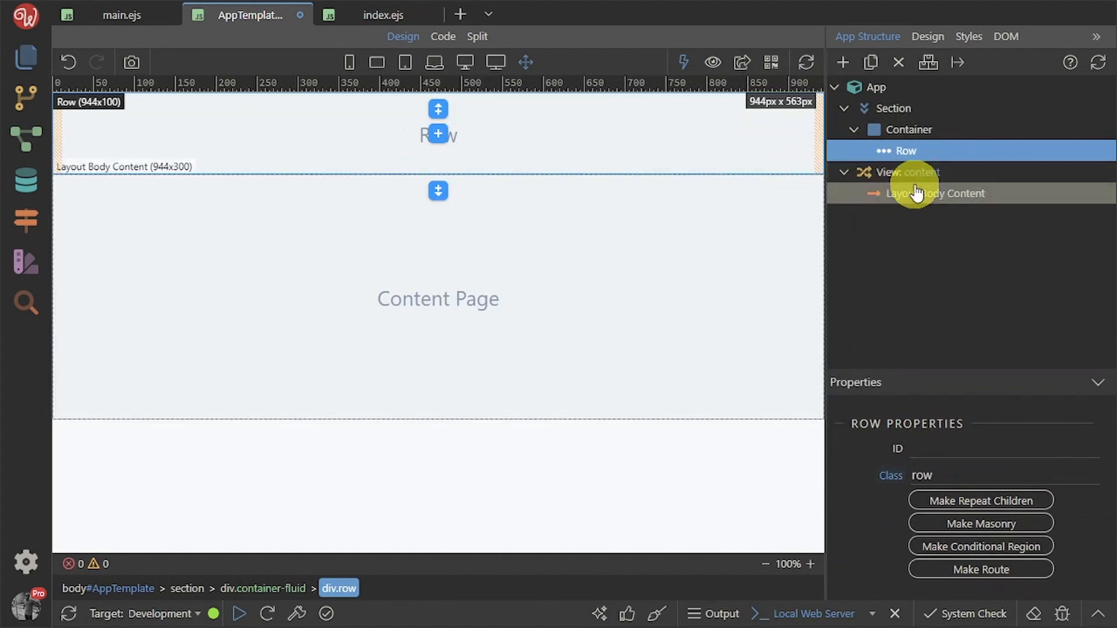
pyautogui.scroll(-5, 984, 483)
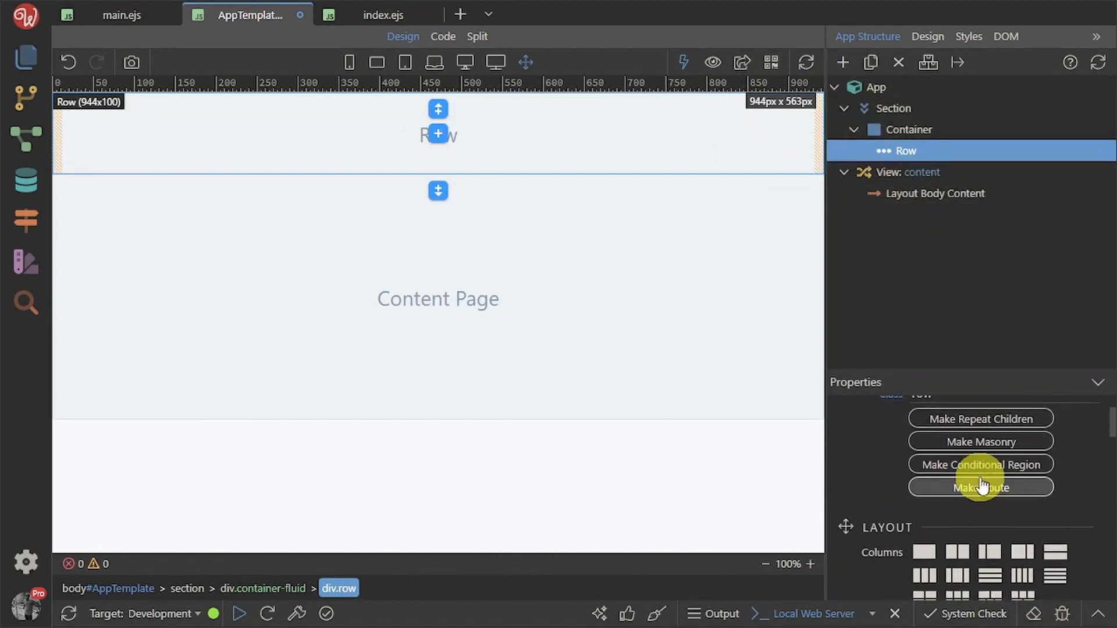
pyautogui.scroll(-2, 1024, 499)
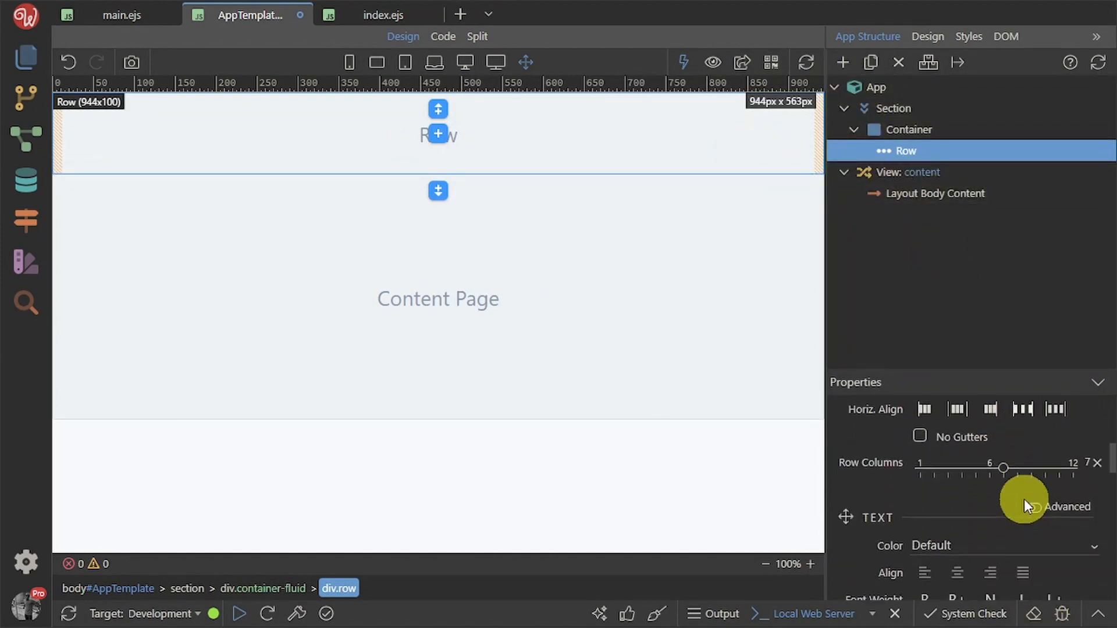
pyautogui.scroll(4, 1027, 500)
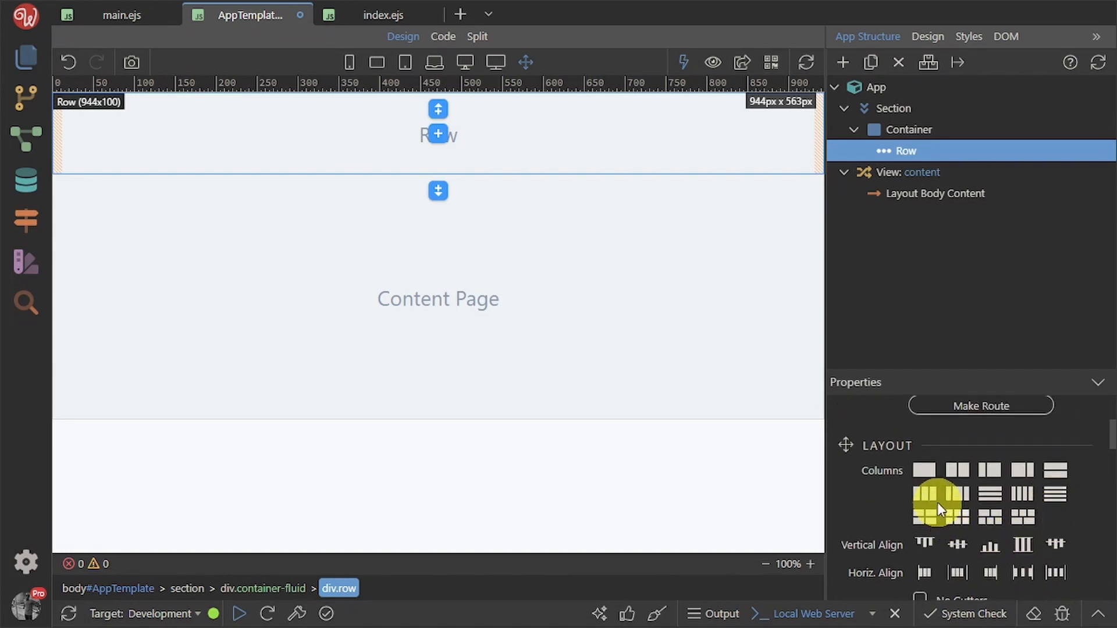
pyautogui.click(931, 493)
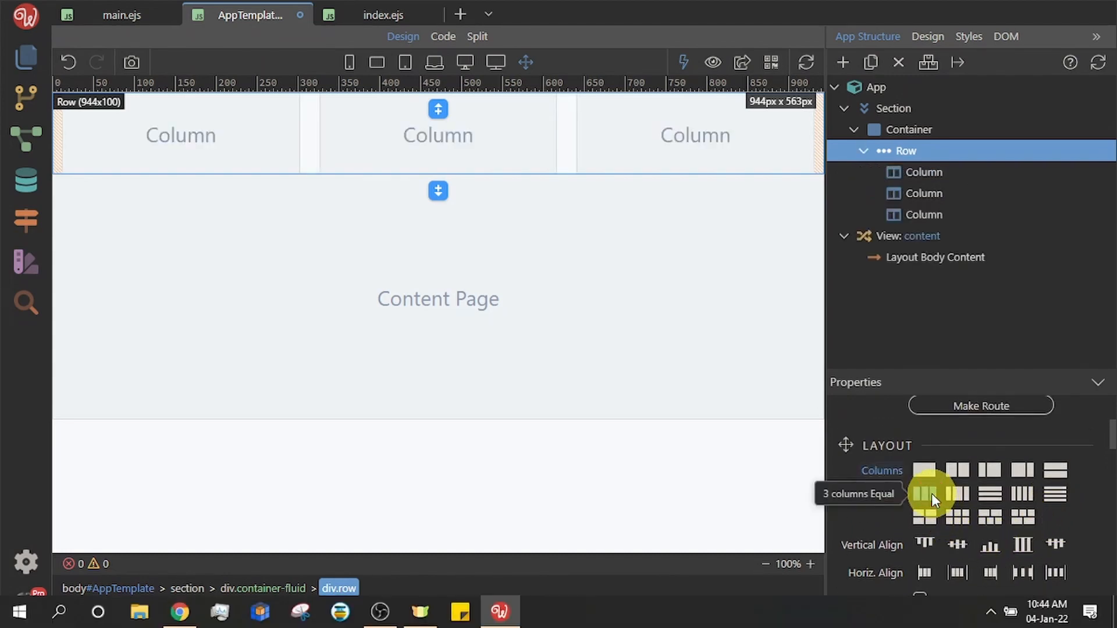
pyautogui.hotkey('alt', 'Tab')
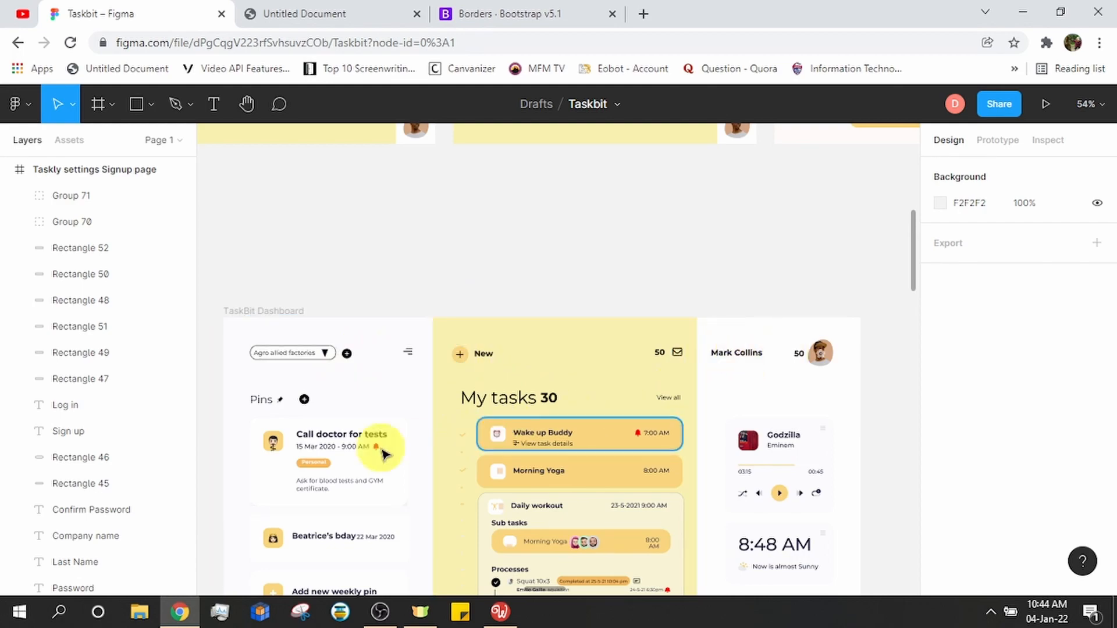
pyautogui.hotkey('alt', 'Tab')
pyautogui.hotkey('alt', 'Tab')
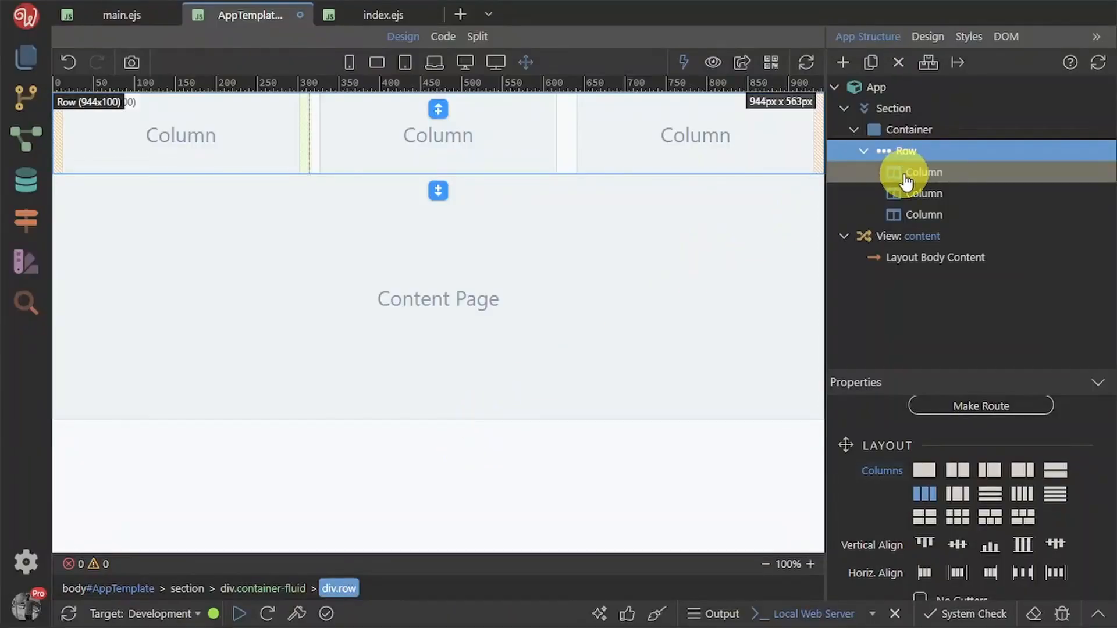
# Nest a two-column Row inside the header's first column
pyautogui.moveTo(902, 175); pyautogui.dragTo(867, 143)
pyautogui.click(844, 58)
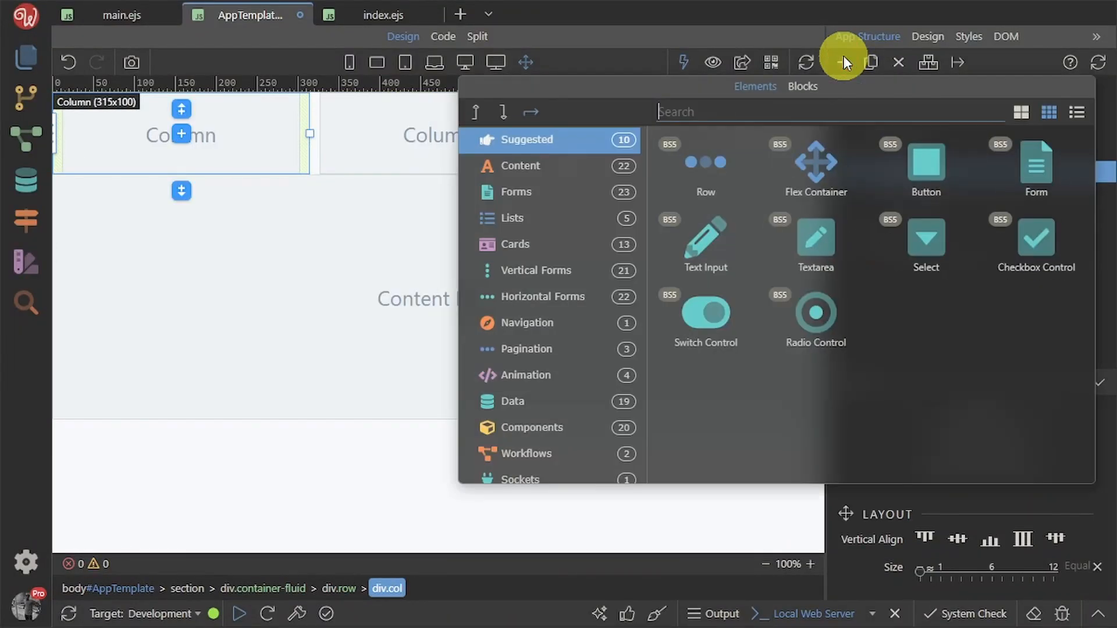
pyautogui.click(697, 170)
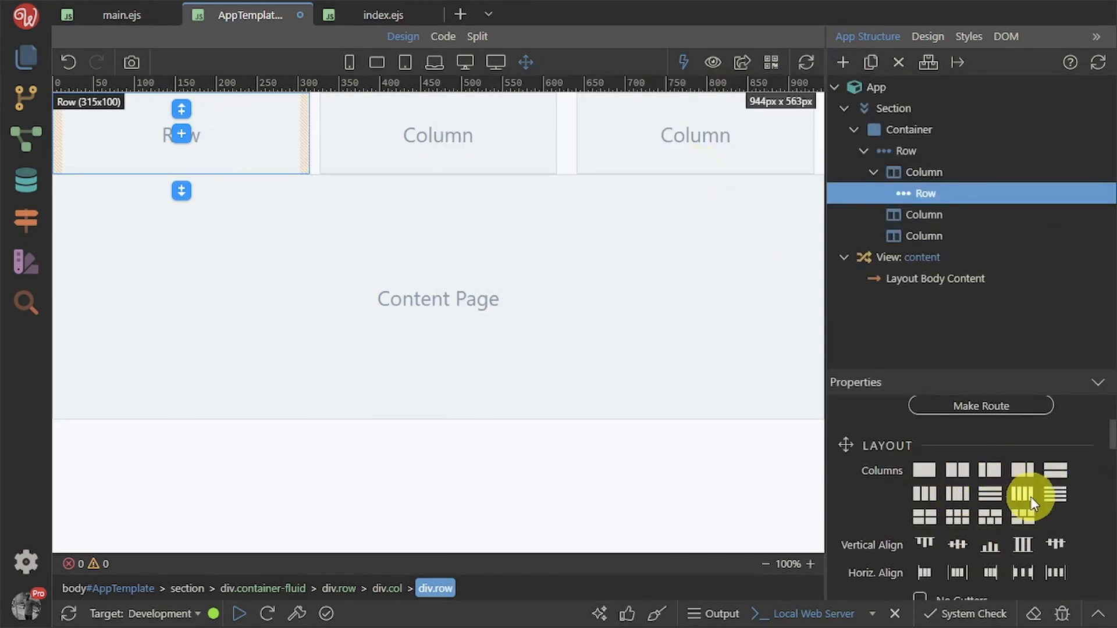
pyautogui.click(954, 469)
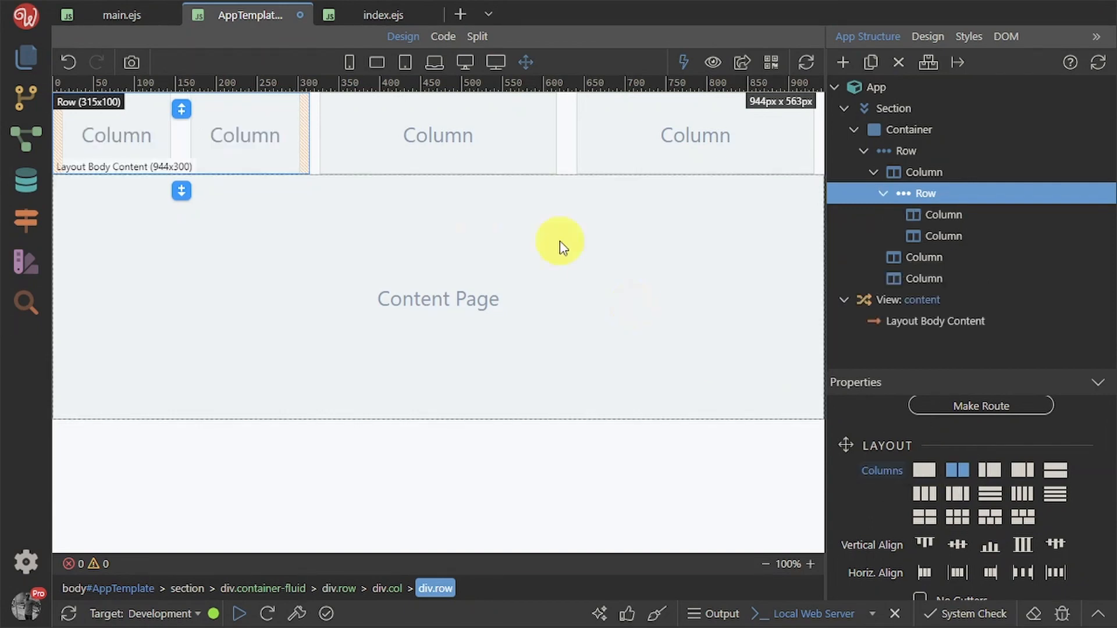
# Nest another two-column Row inside that row's first column
pyautogui.click(127, 137)
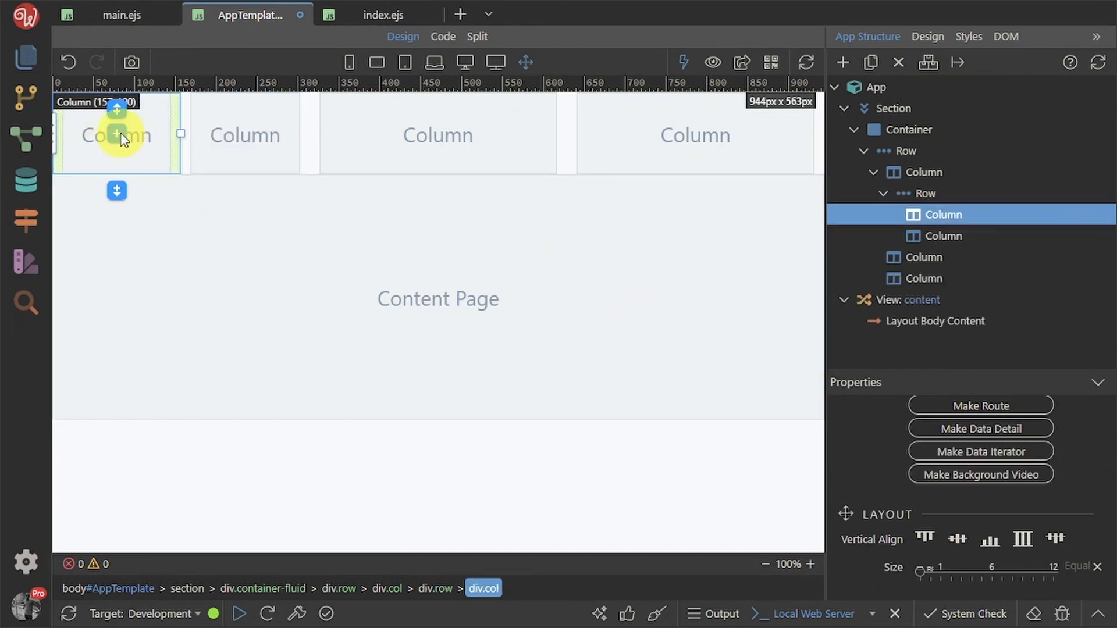
pyautogui.click(121, 133)
pyautogui.click(56, 215)
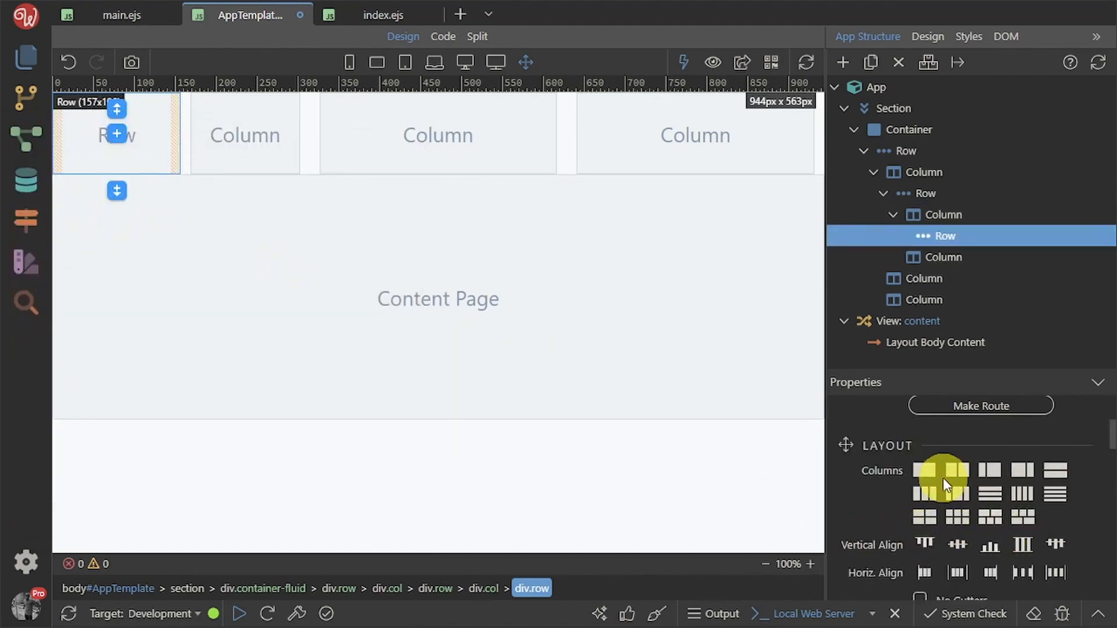
pyautogui.click(954, 476)
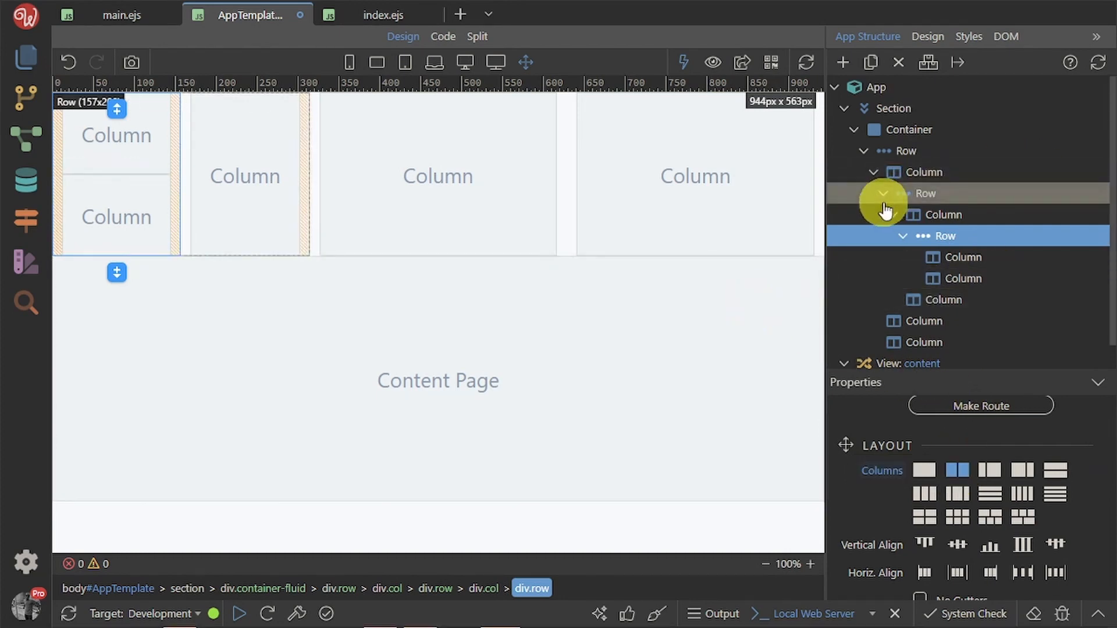
# Search the innermost first column's element picker for 'select'
pyautogui.hotkey('alt', 'Tab')
pyautogui.hotkey('alt', 'Tab')
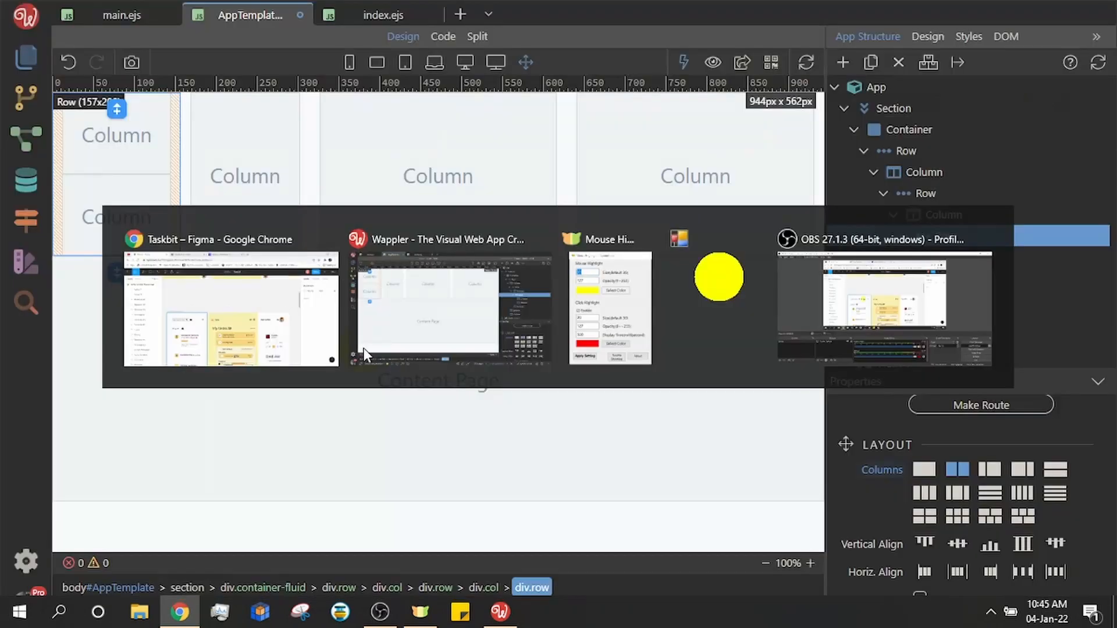
pyautogui.click(115, 146)
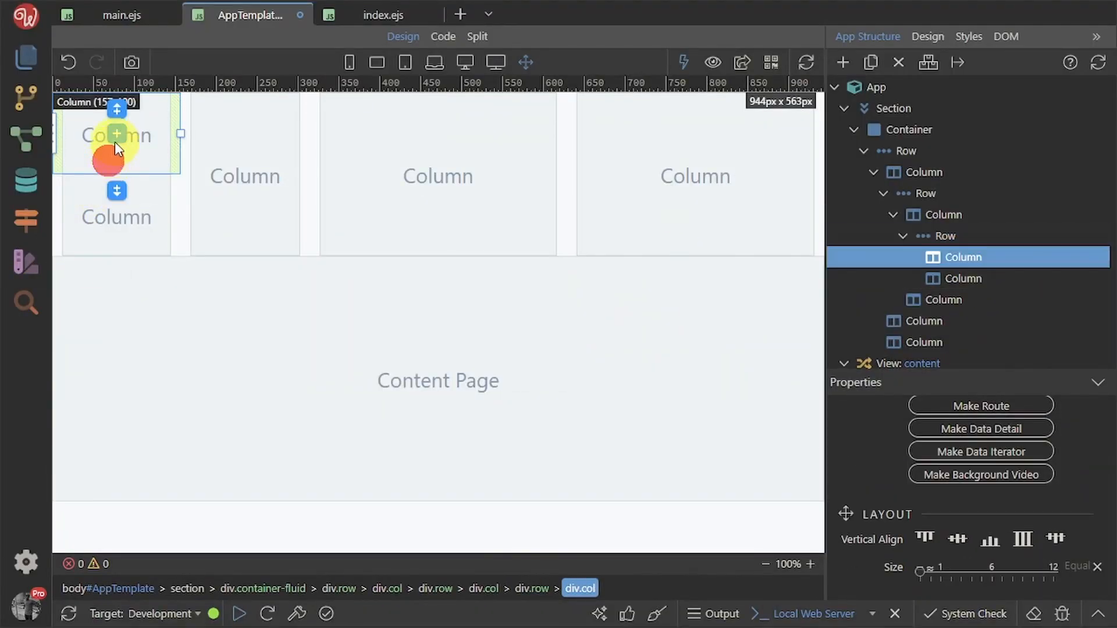
pyautogui.click(116, 135)
pyautogui.write('sel')
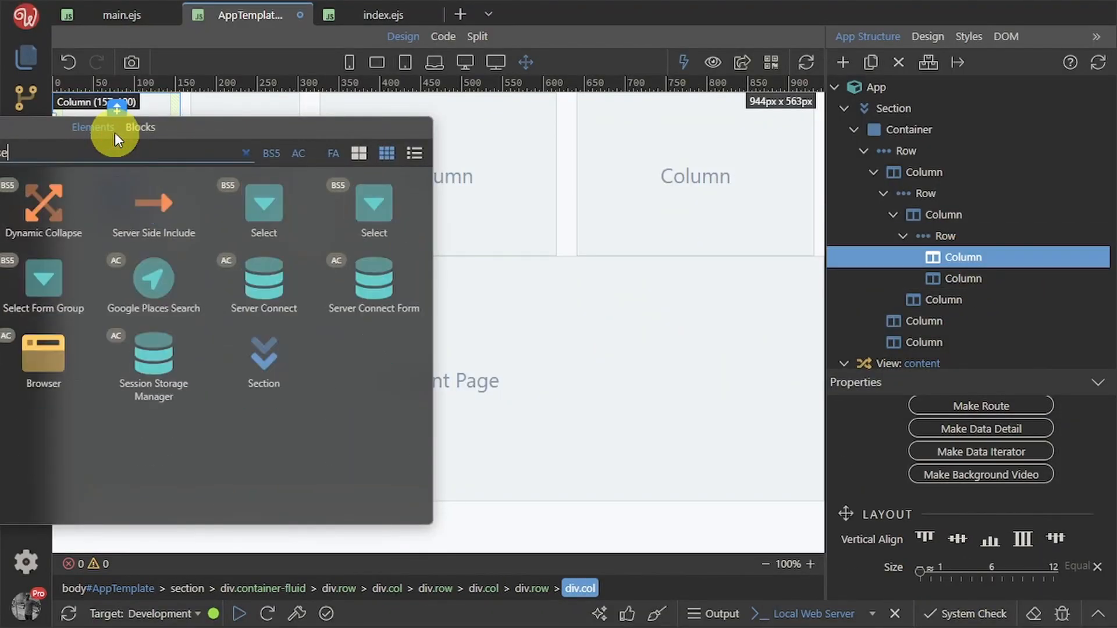
pyautogui.write('ect')
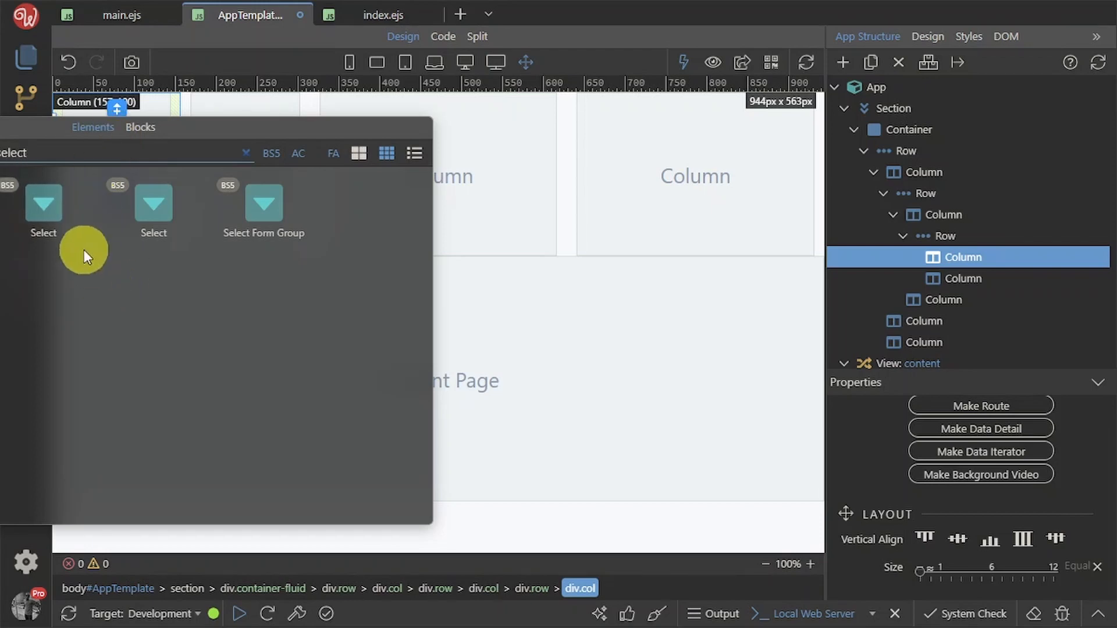
# Insert a Select into the inner column and a Bootstrap Icon into the column beside it
pyautogui.click(45, 215)
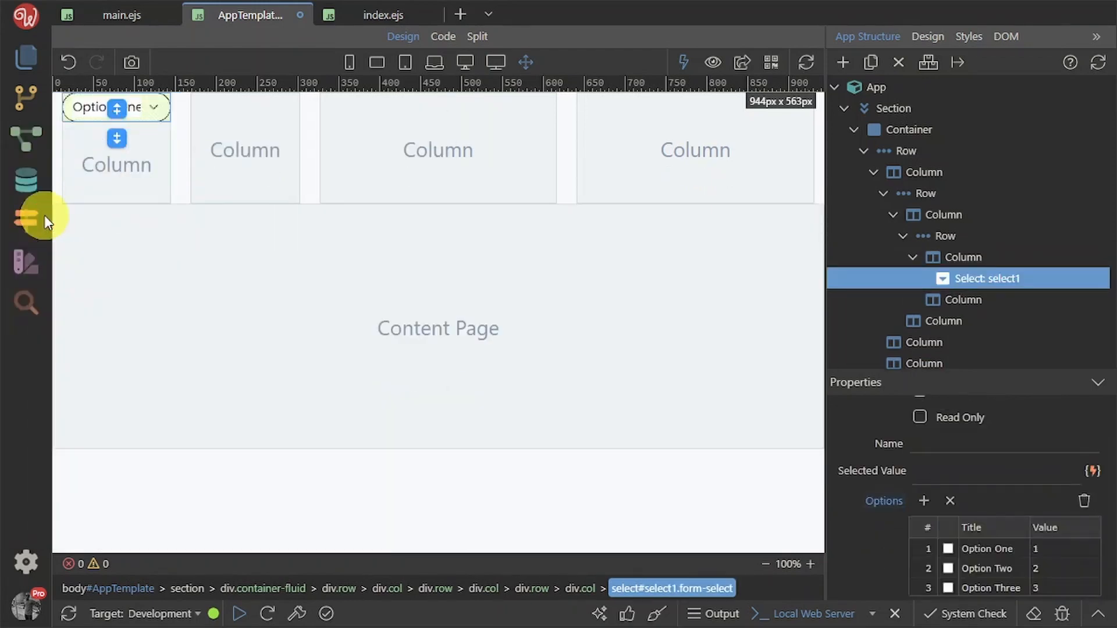
pyautogui.click(949, 301)
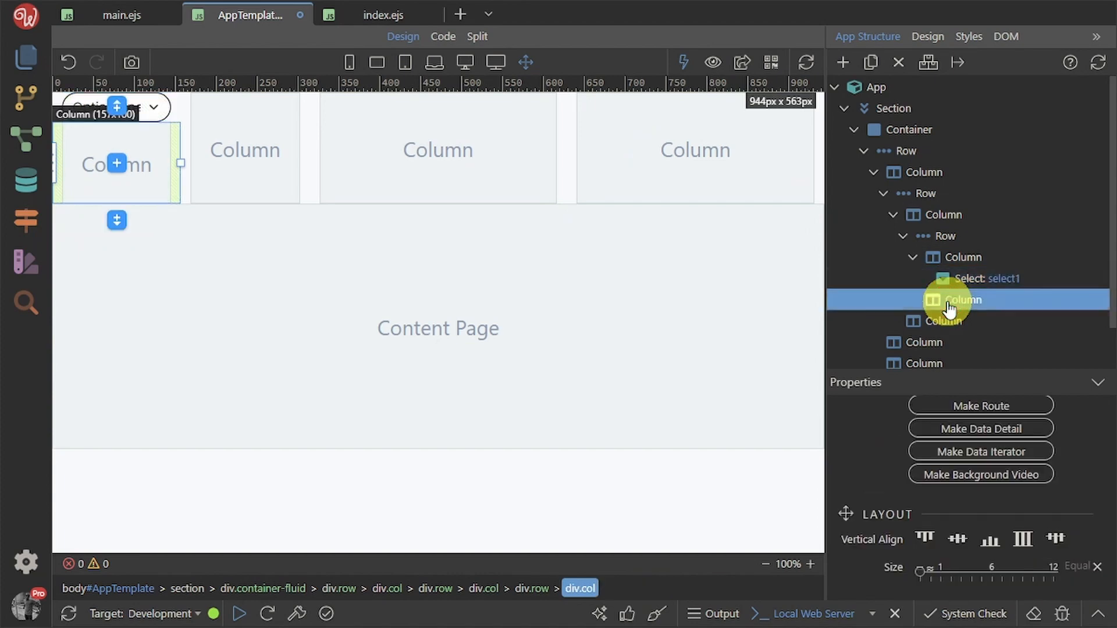
pyautogui.click(117, 163)
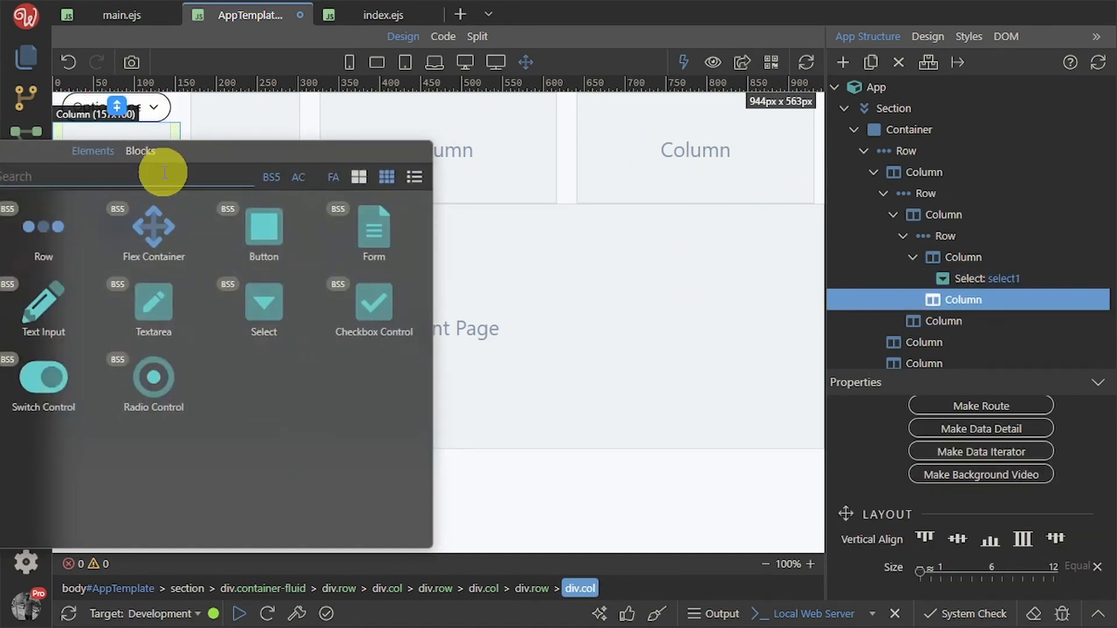
pyautogui.click(639, 245)
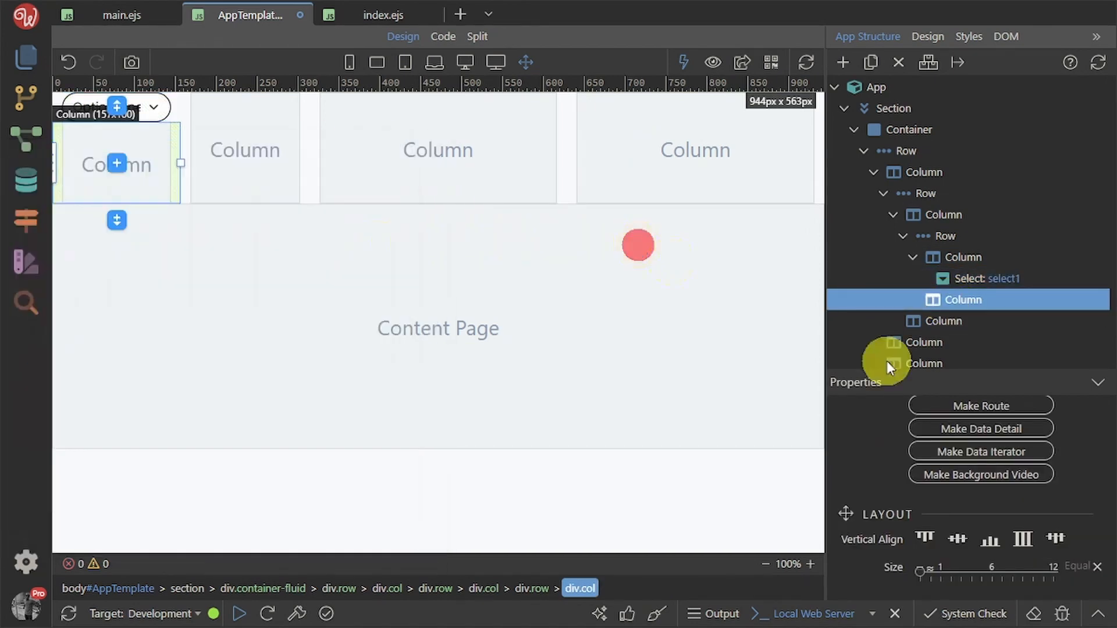
pyautogui.click(839, 60)
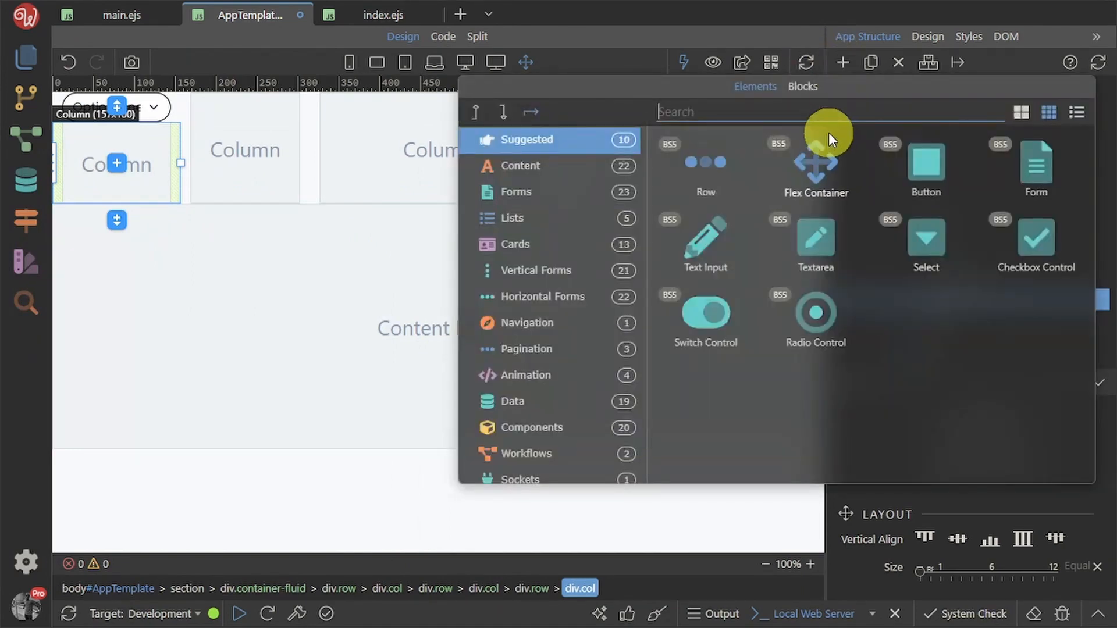
pyautogui.write('ico')
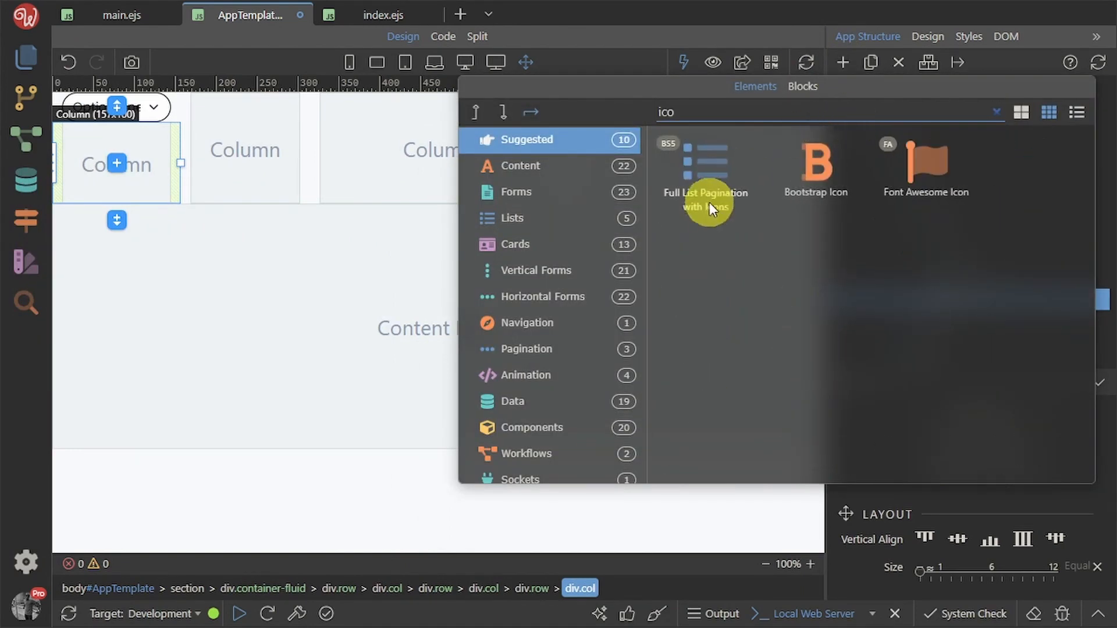
pyautogui.click(814, 168)
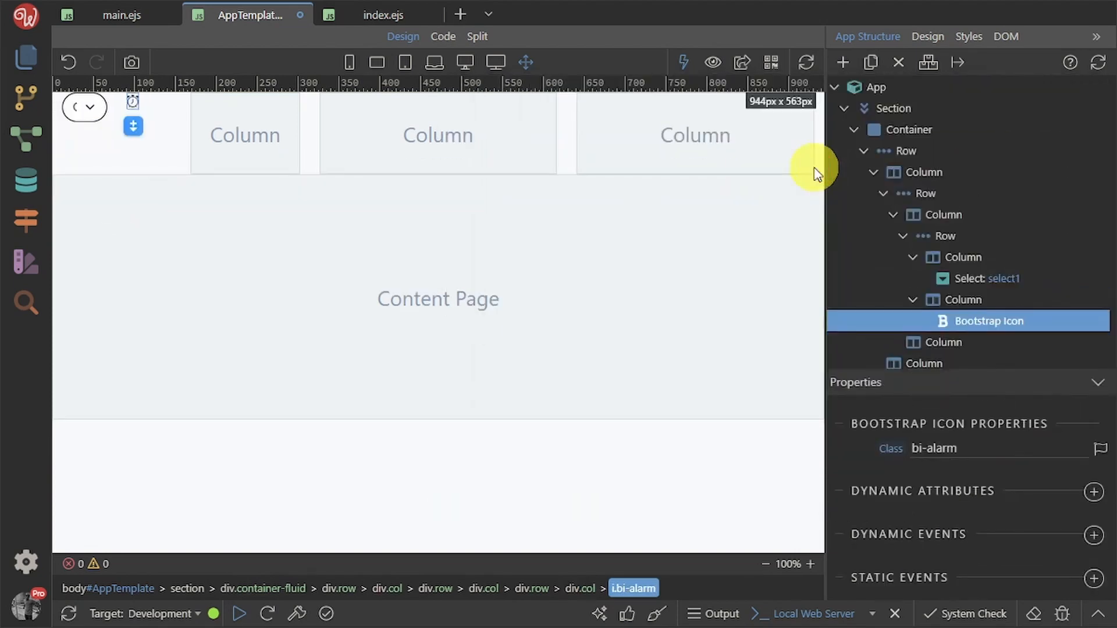
# Change the icon to bi-plus-circle-fill using the icon chooser's 'circl' search
pyautogui.click(1102, 450)
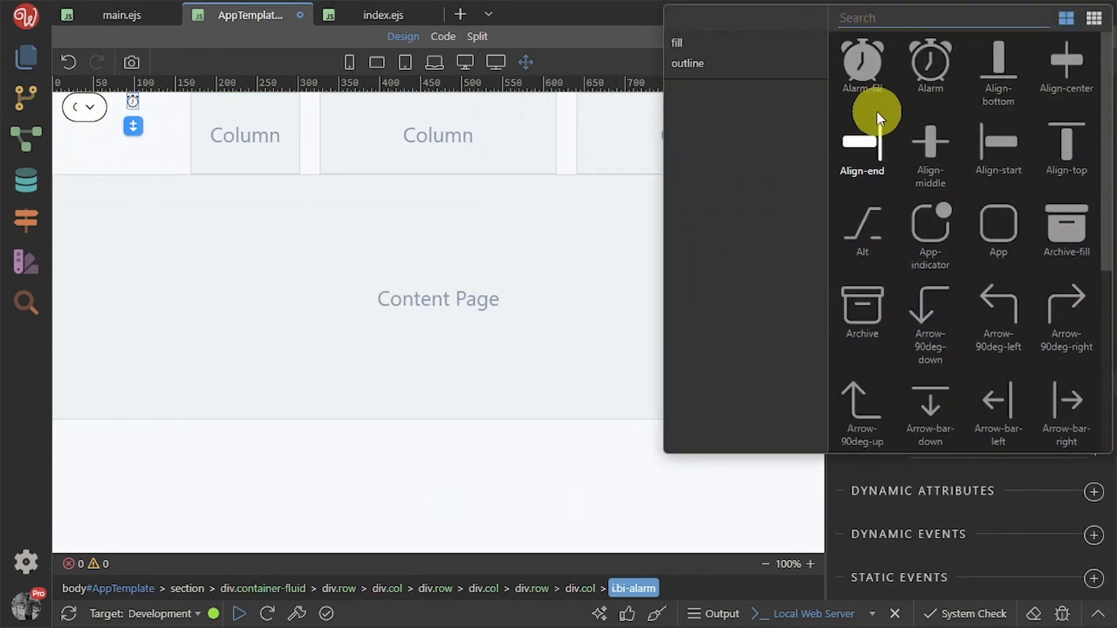
pyautogui.write('c')
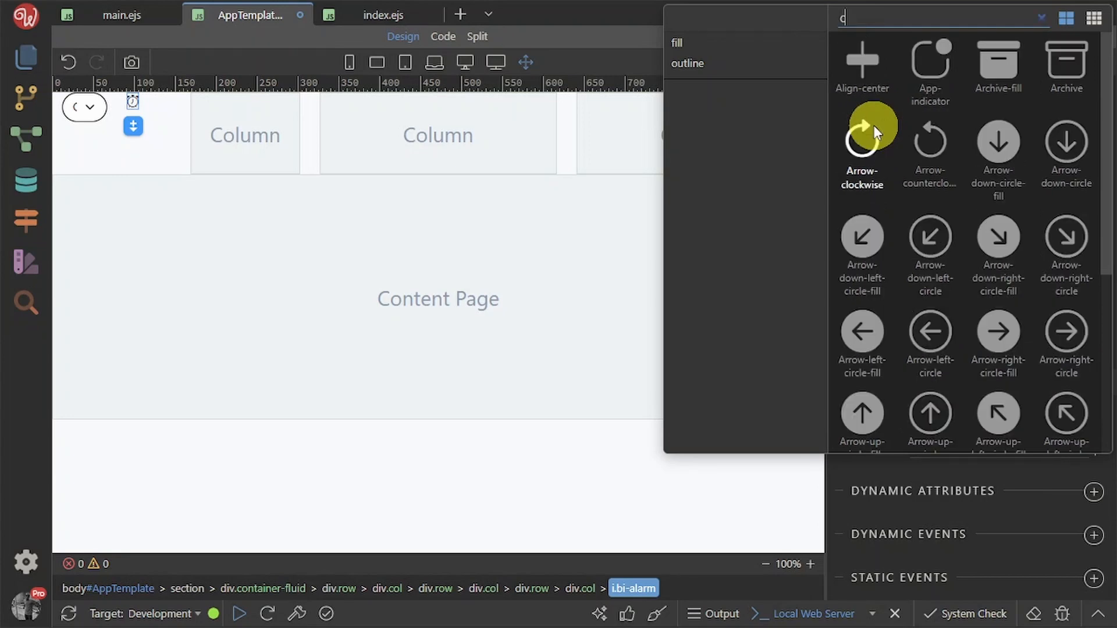
pyautogui.write('ircl')
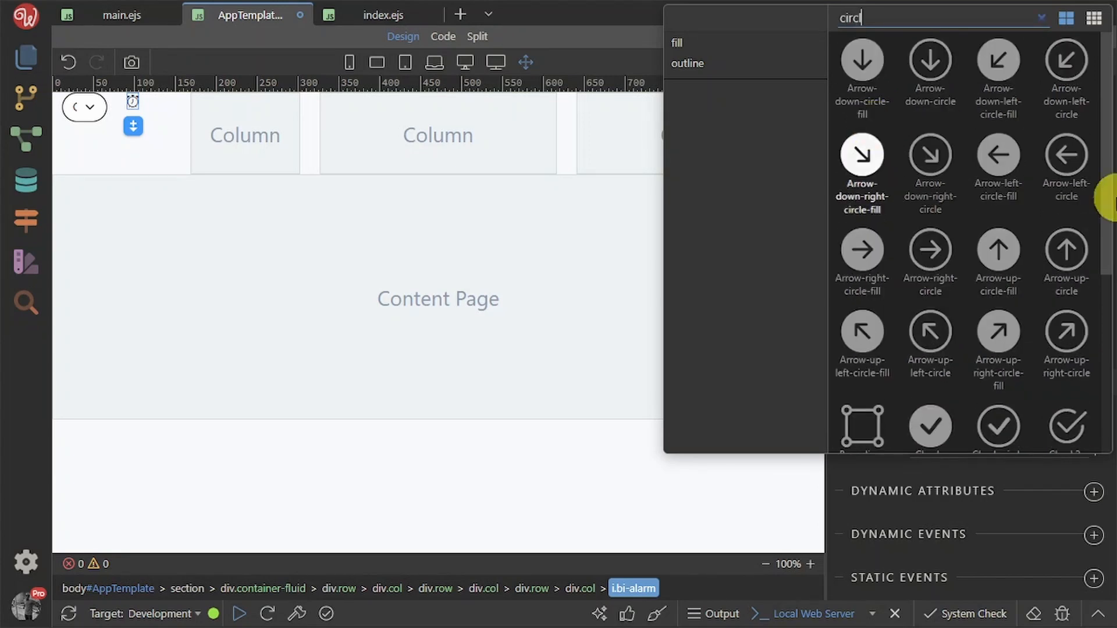
pyautogui.scroll(-5, 967, 313)
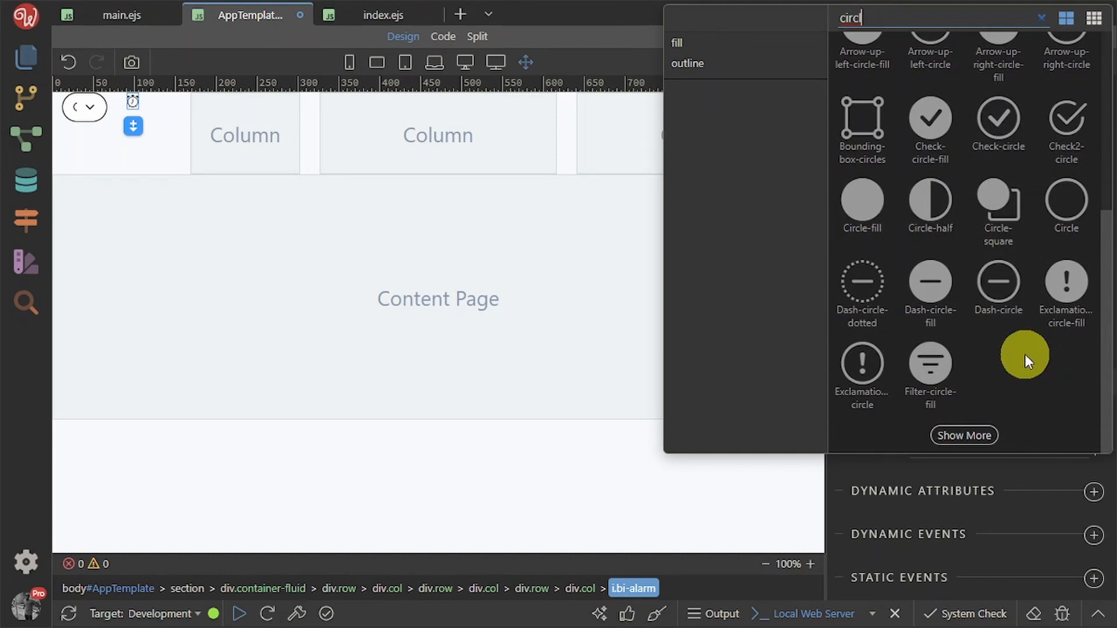
pyautogui.scroll(5, 1024, 354)
pyautogui.scroll(-5, 1003, 358)
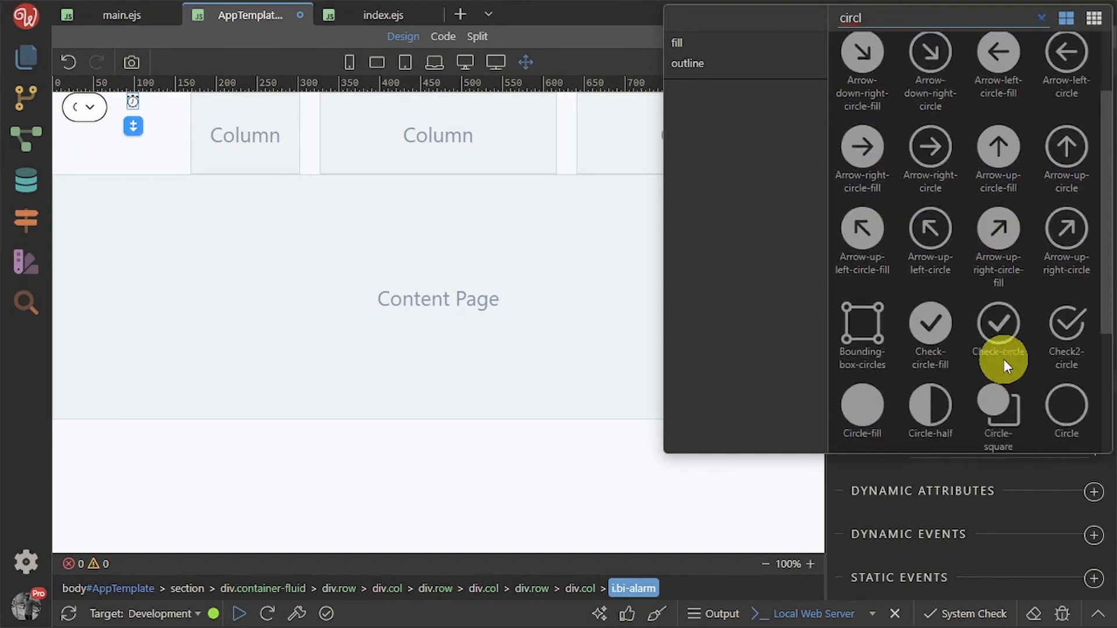
pyautogui.click(988, 432)
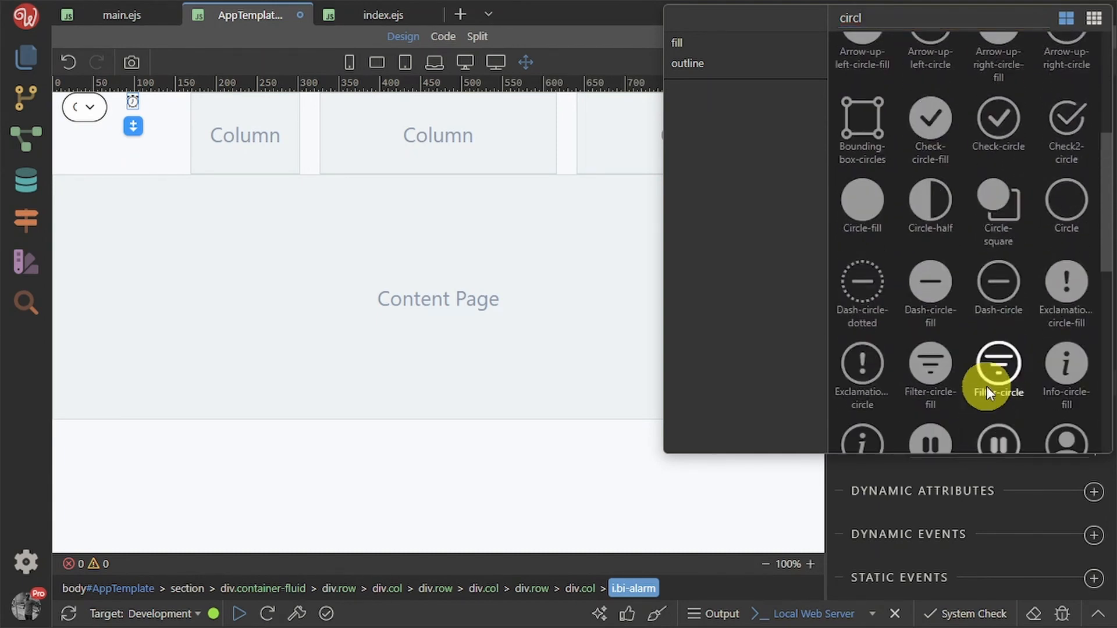
pyautogui.scroll(-4, 986, 385)
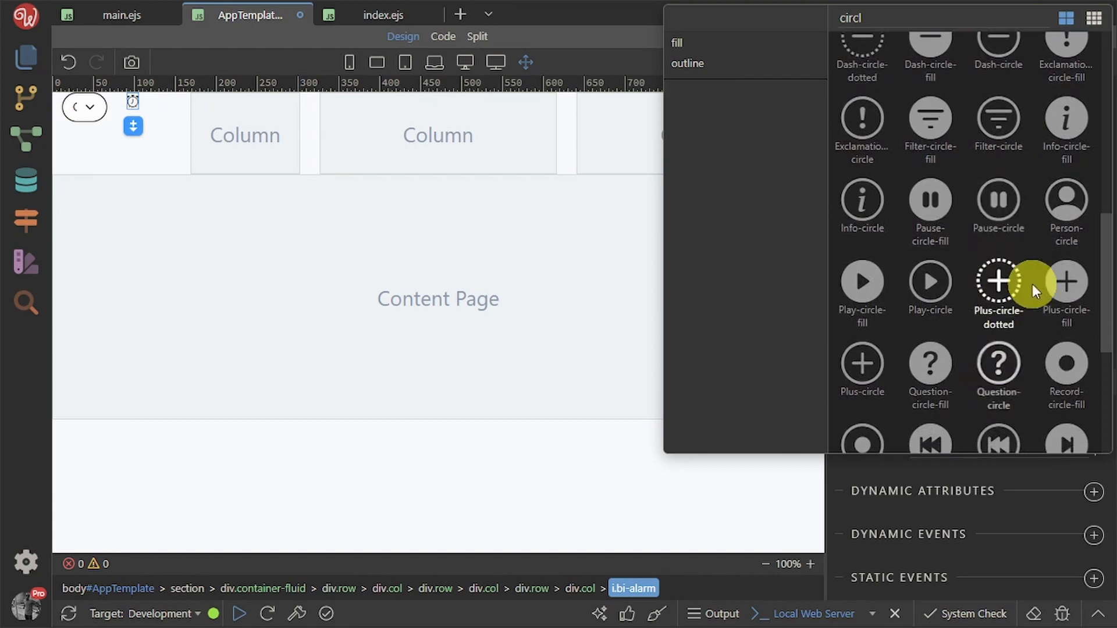
pyautogui.click(1065, 282)
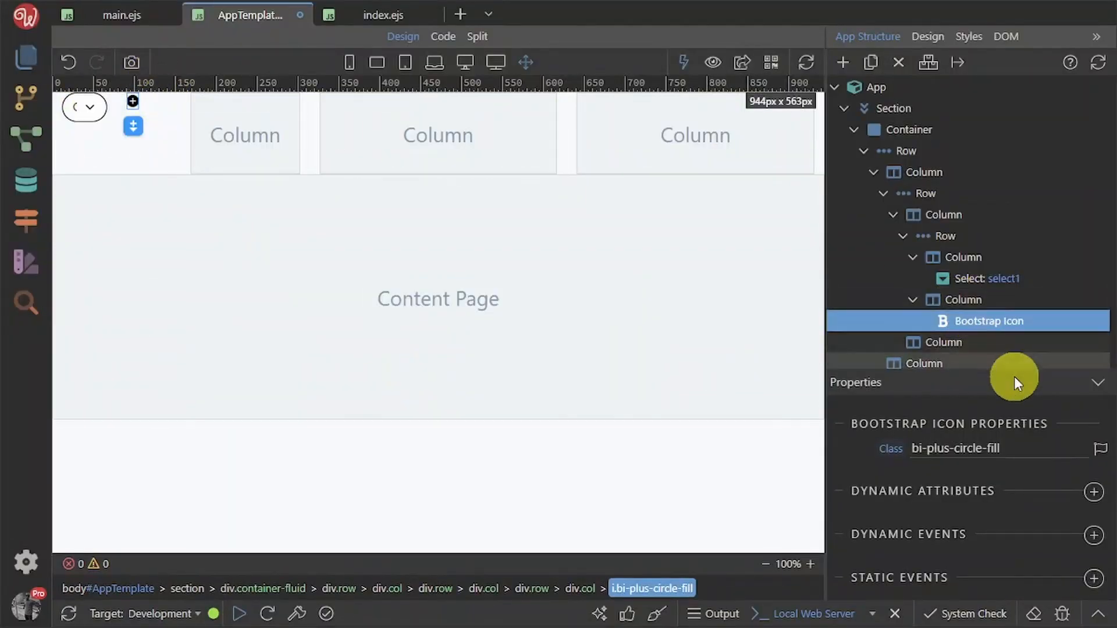
# Create and apply a big-icon class to the plus-circle icon in the Design tab
pyautogui.click(928, 36)
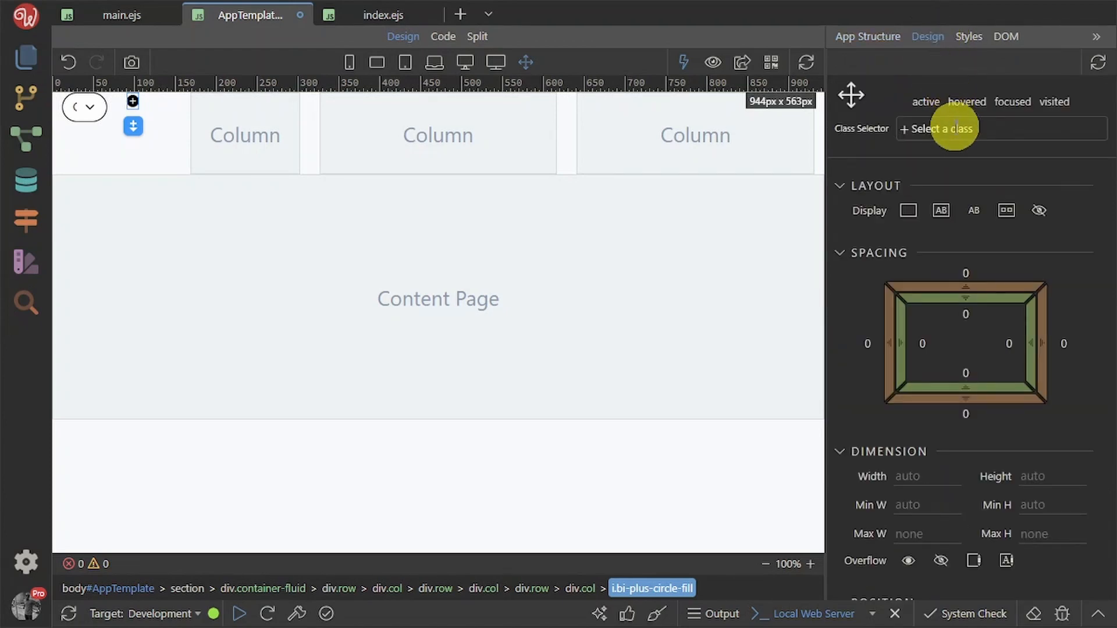
pyautogui.click(956, 129)
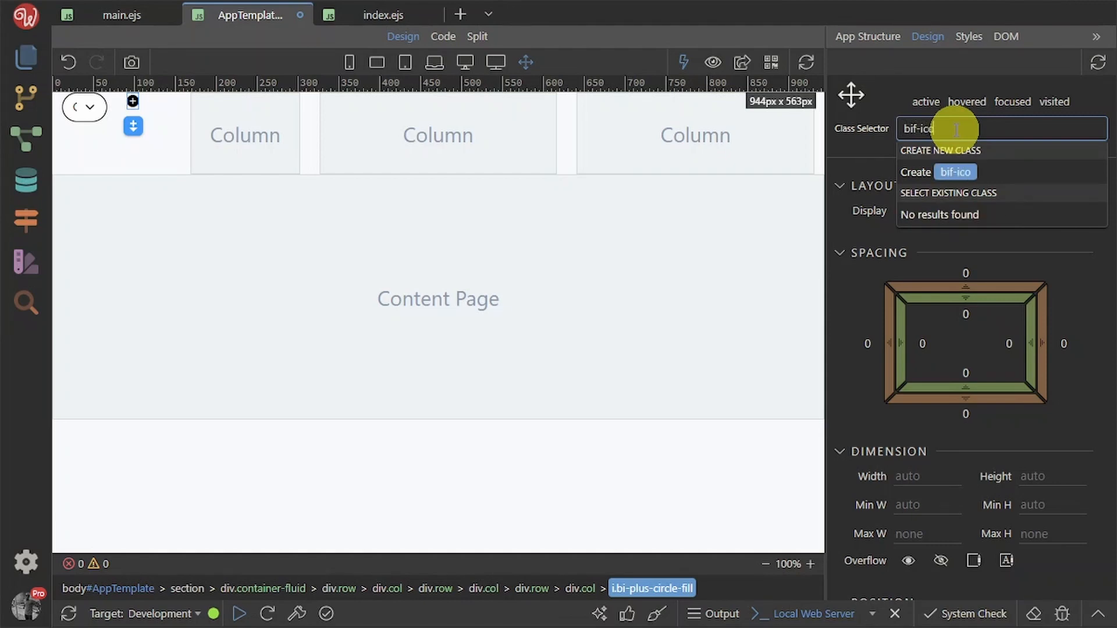
pyautogui.write('bif-icon')
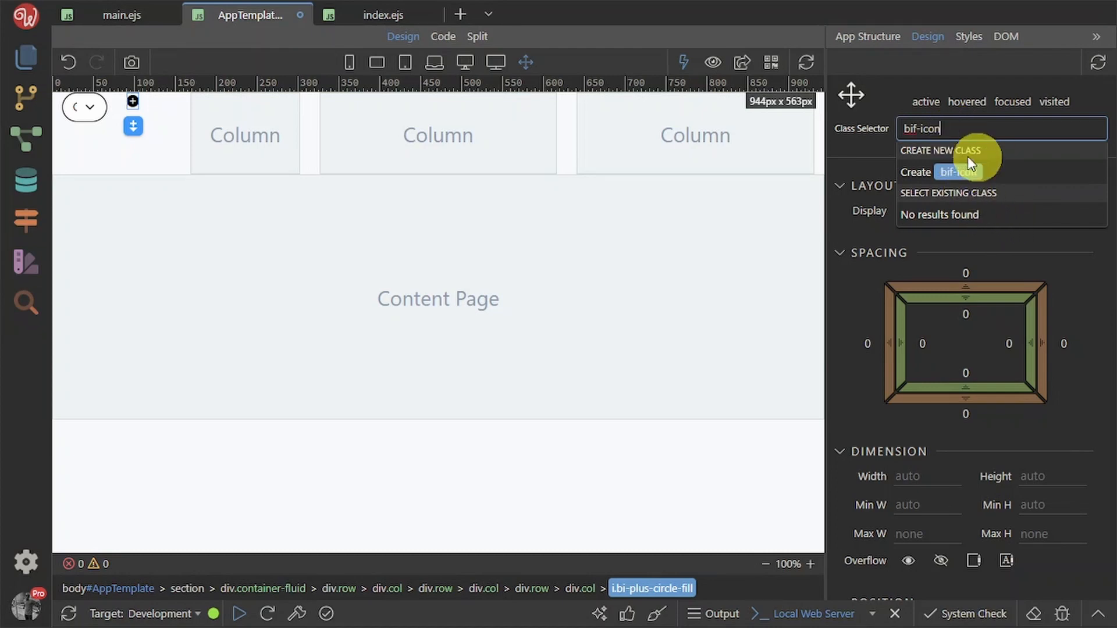
pyautogui.press('Left')
pyautogui.press('Left')
pyautogui.press('Left')
pyautogui.press('Left')
pyautogui.press('Left')
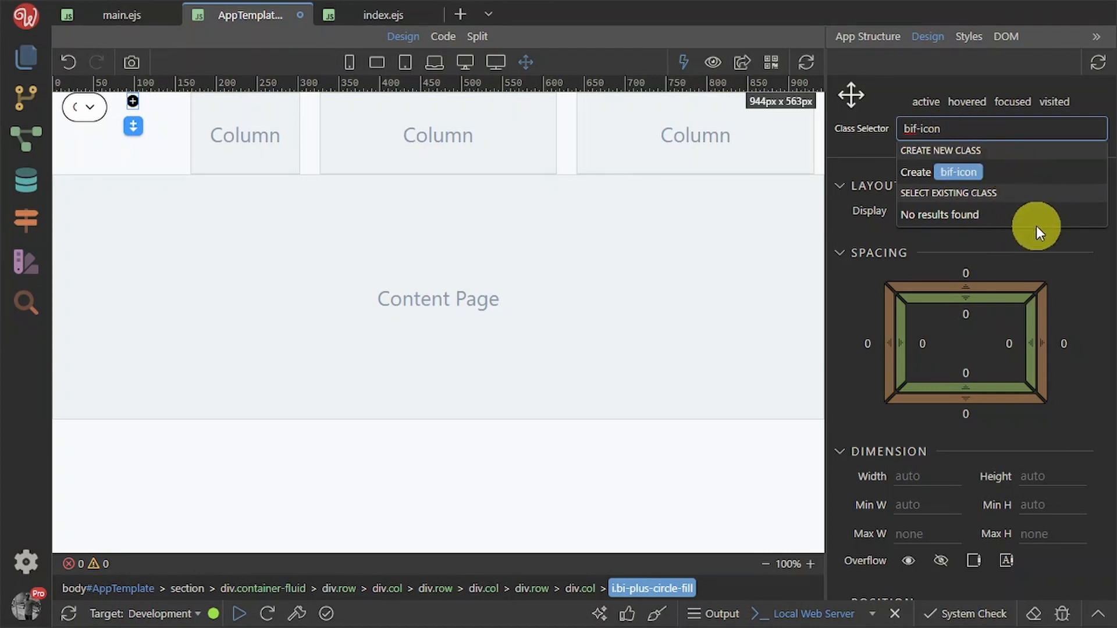
pyautogui.press('BackSpace')
pyautogui.write('g')
pyautogui.press('Return')
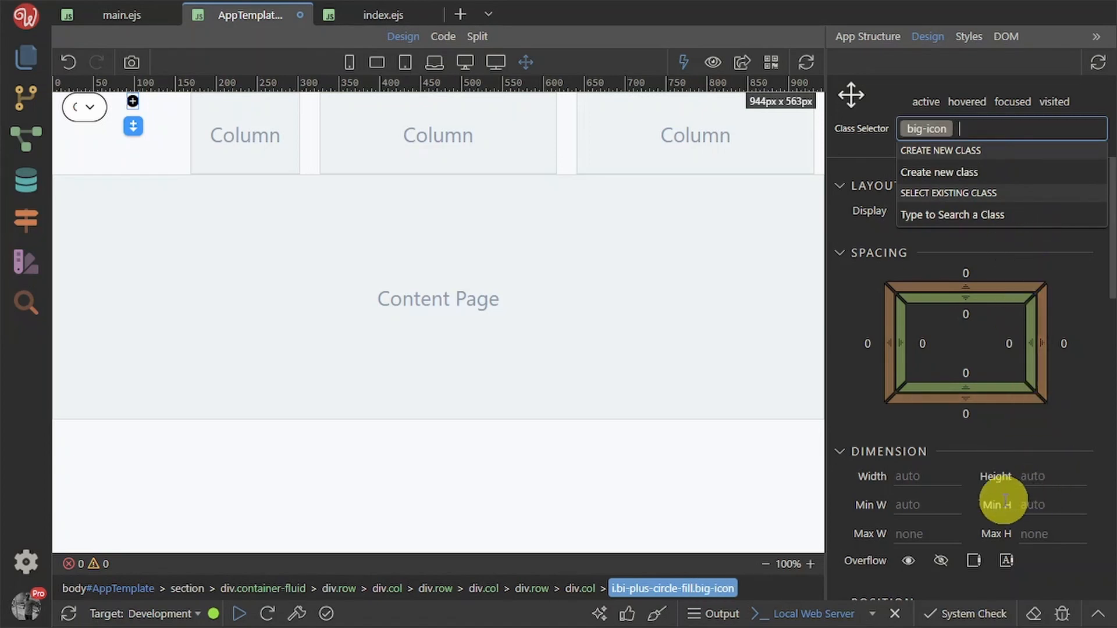
pyautogui.scroll(-7, 998, 495)
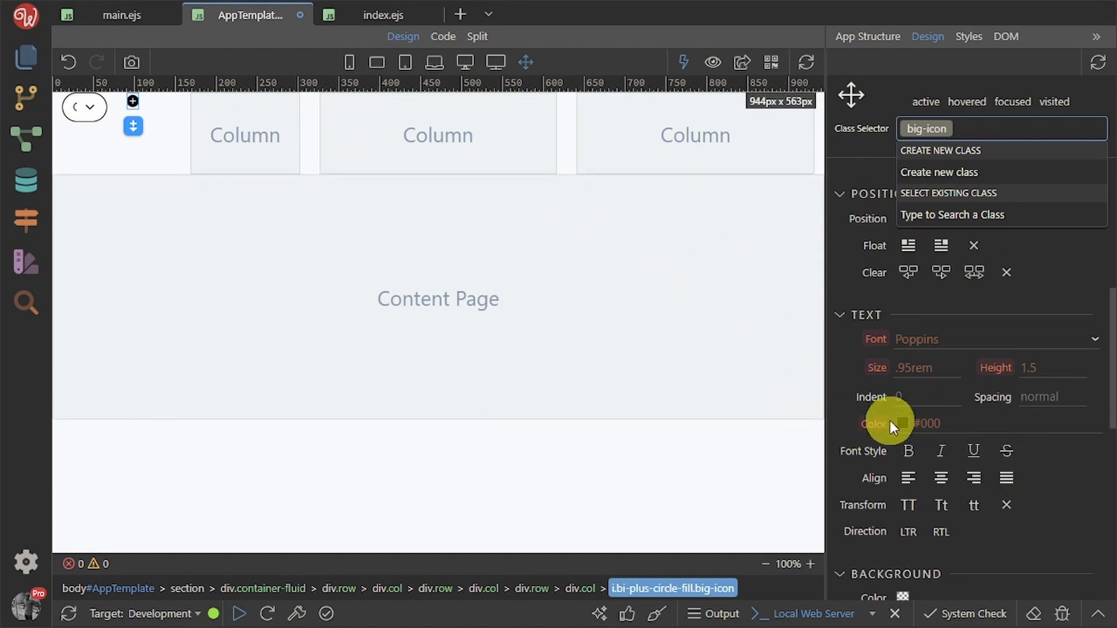
pyautogui.click(930, 379)
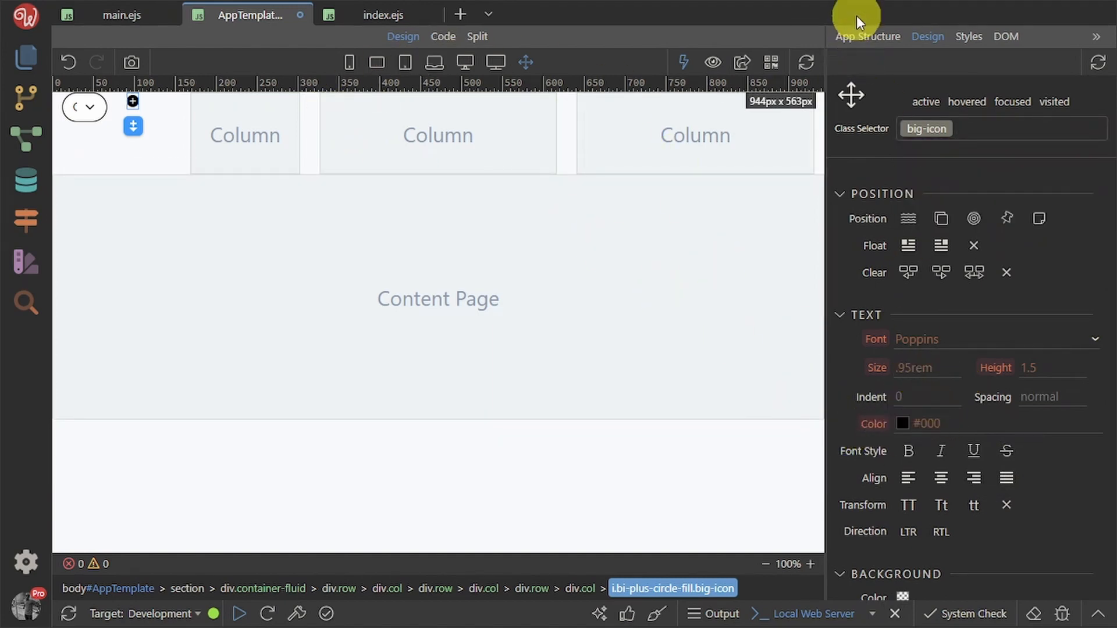
# Set the big-icon class's text size to 24px
pyautogui.click(858, 35)
pyautogui.click(928, 37)
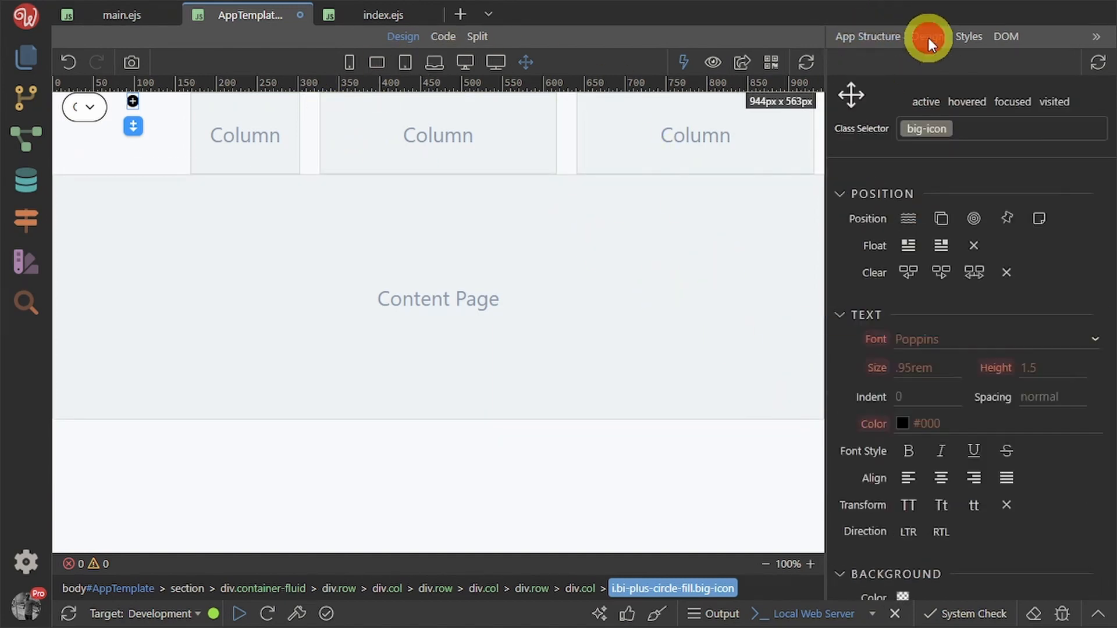
pyautogui.scroll(-4, 944, 448)
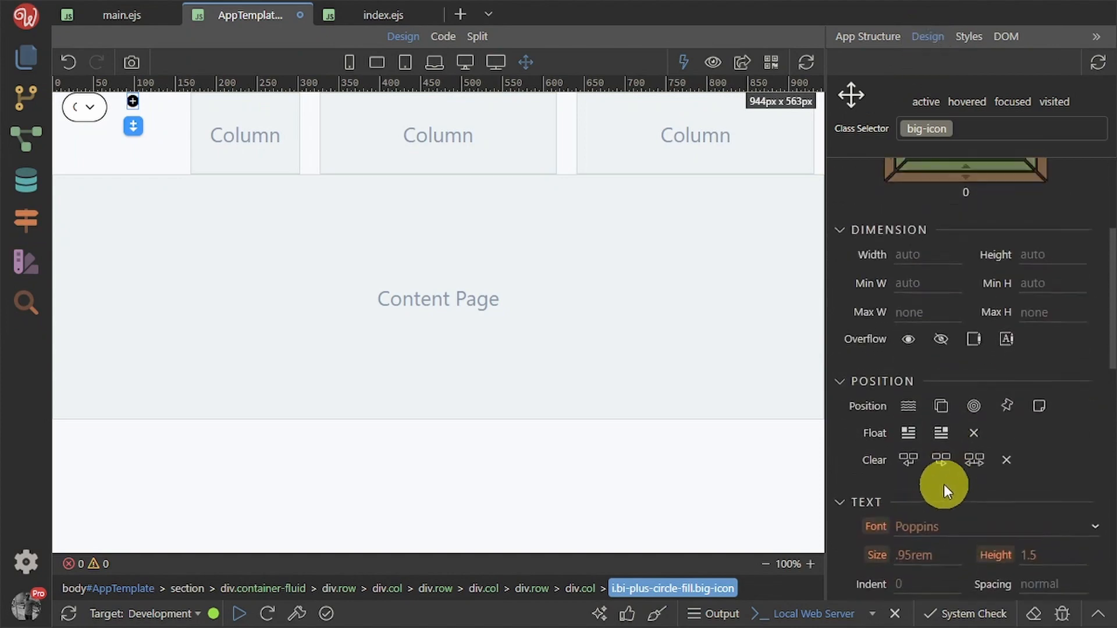
pyautogui.scroll(-3, 946, 512)
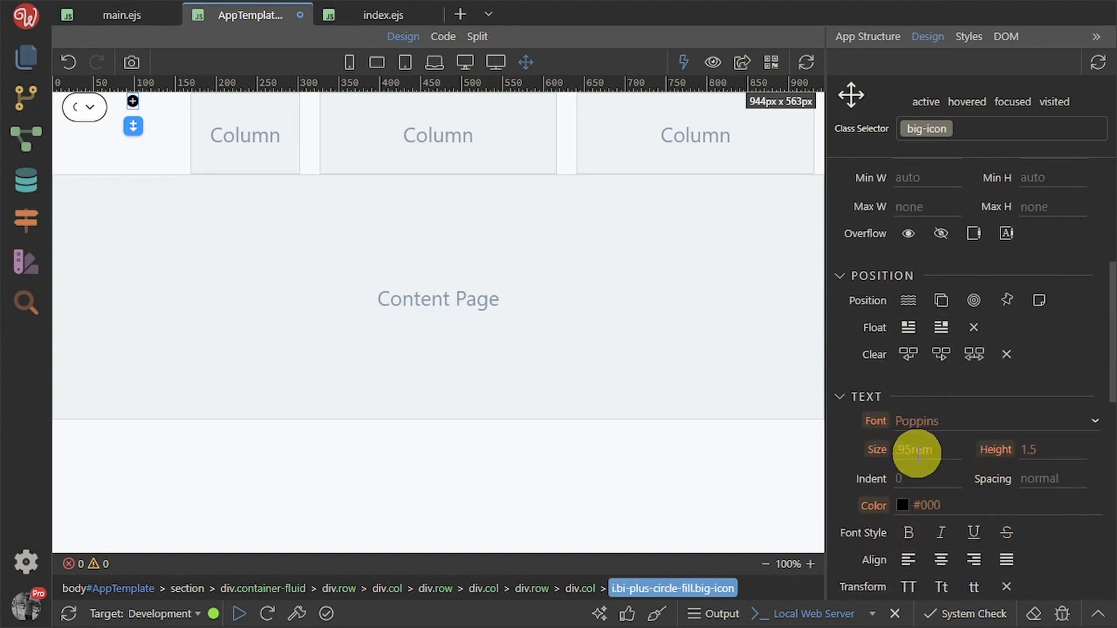
pyautogui.click(918, 452)
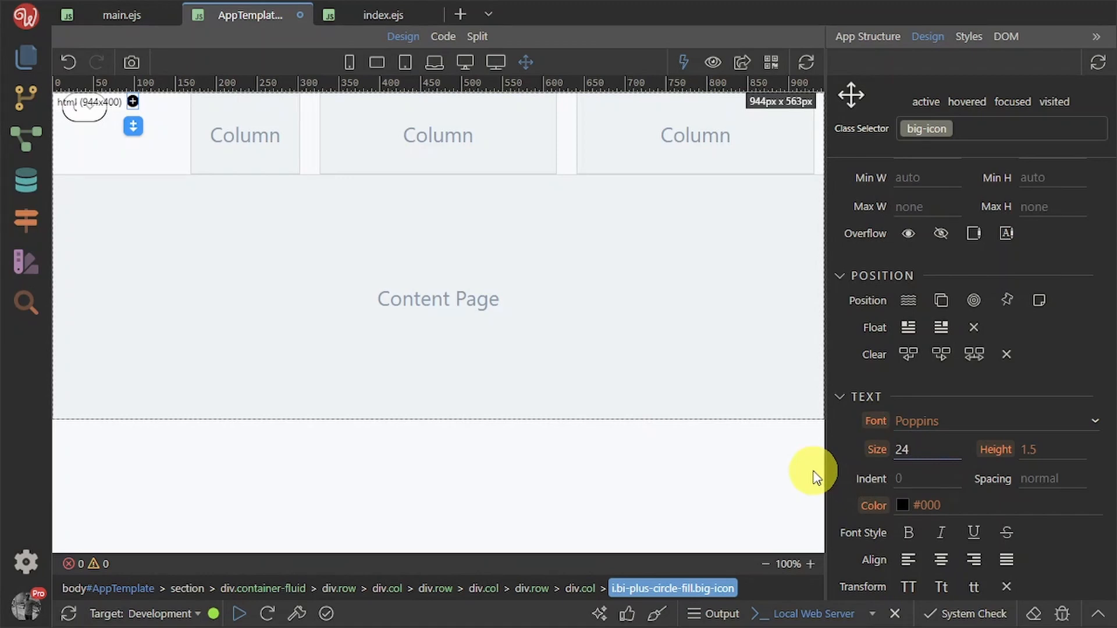
pyautogui.press('Return')
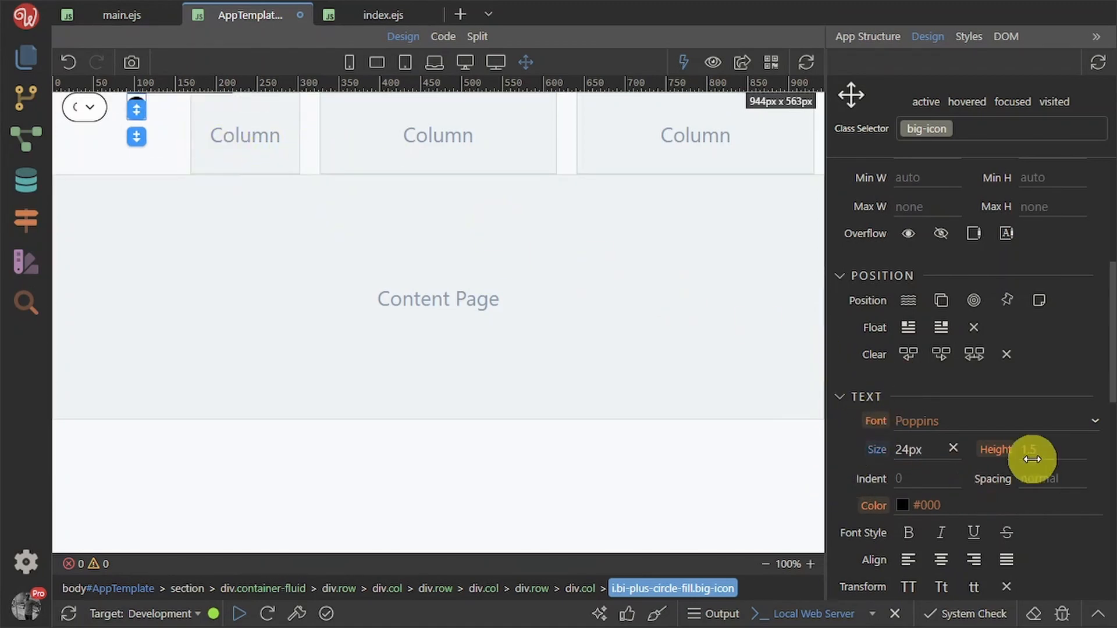
# Select the icon's column and set its layout size to Auto (col-auto)
pyautogui.click(880, 37)
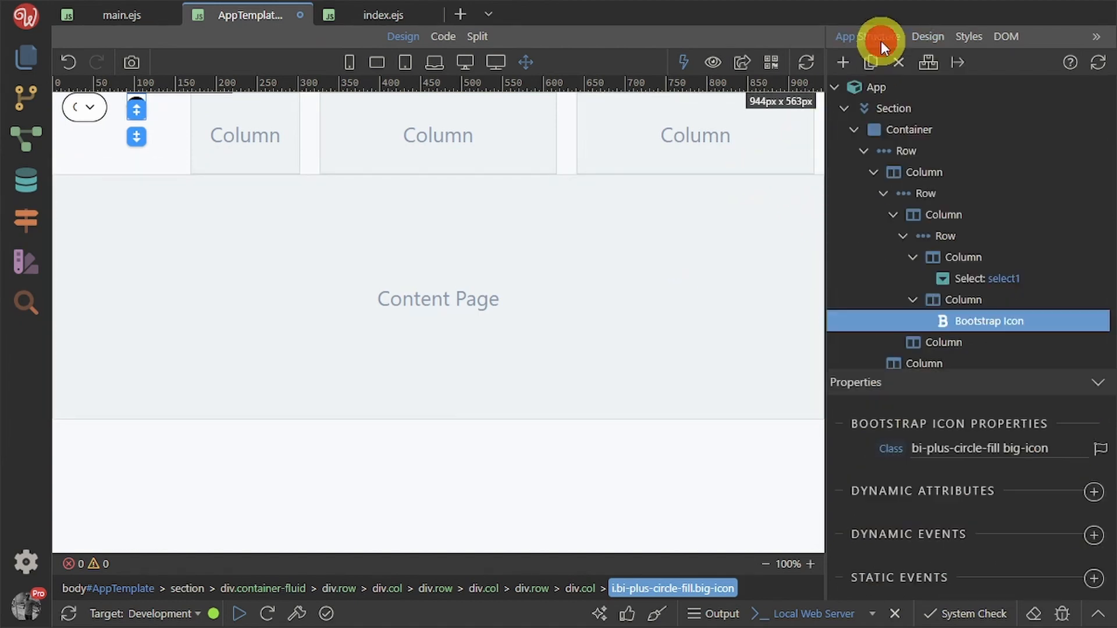
pyautogui.click(149, 161)
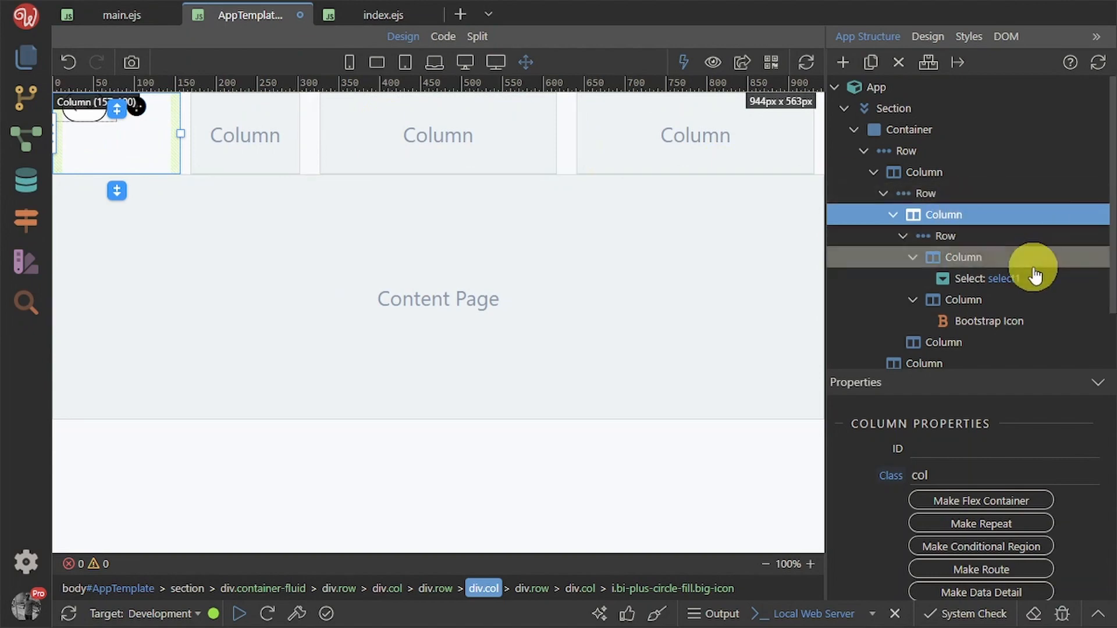
pyautogui.click(999, 262)
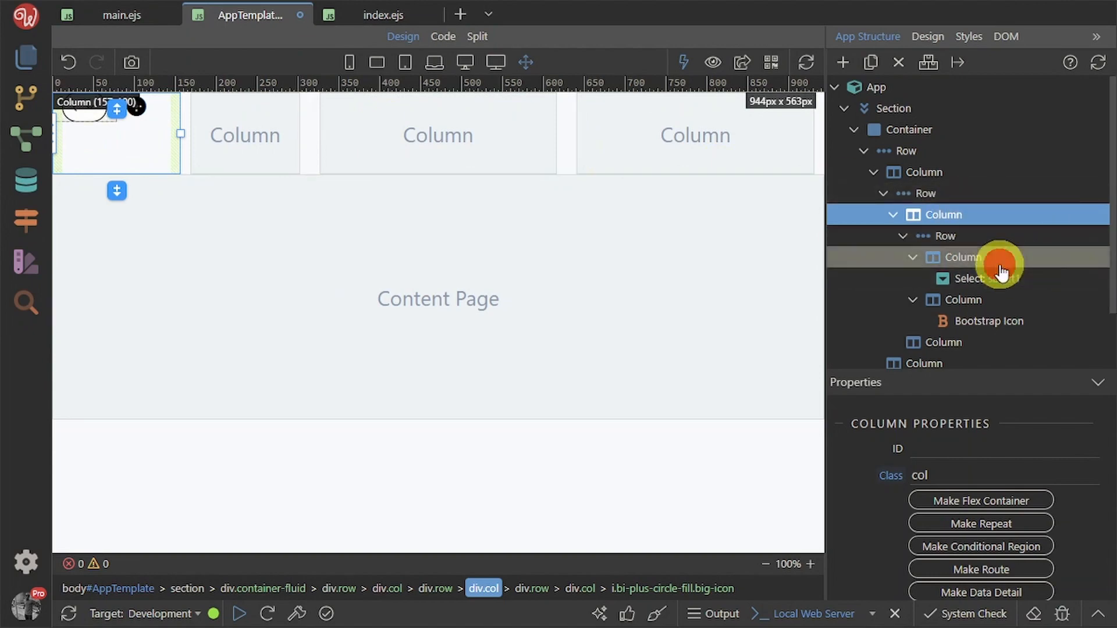
pyautogui.click(993, 304)
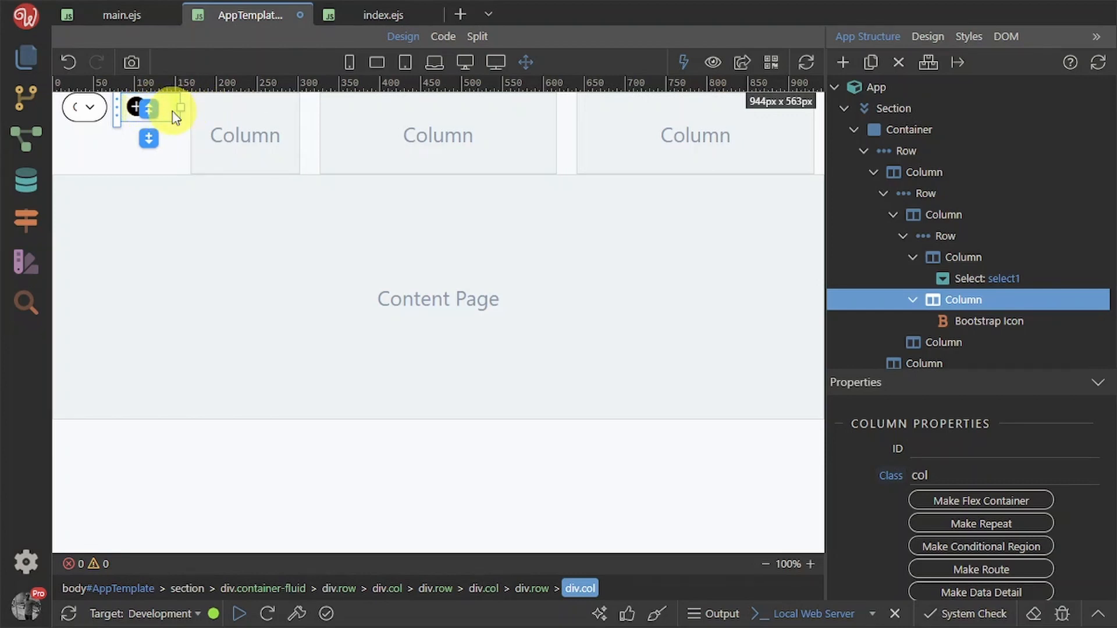
pyautogui.scroll(-5, 997, 529)
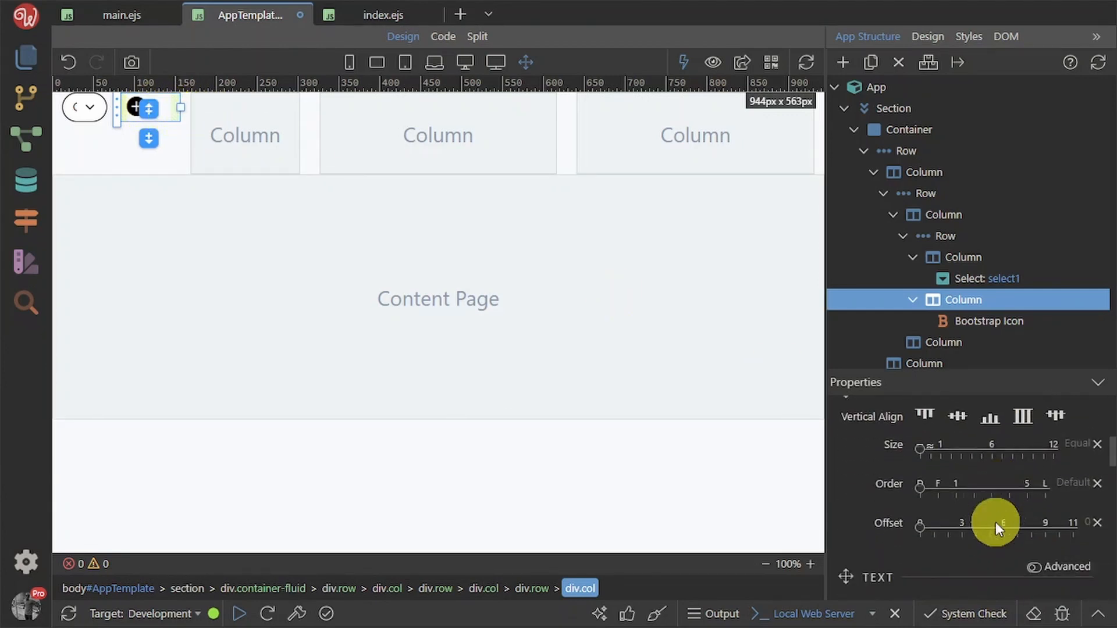
pyautogui.scroll(1, 942, 500)
pyautogui.click(930, 492)
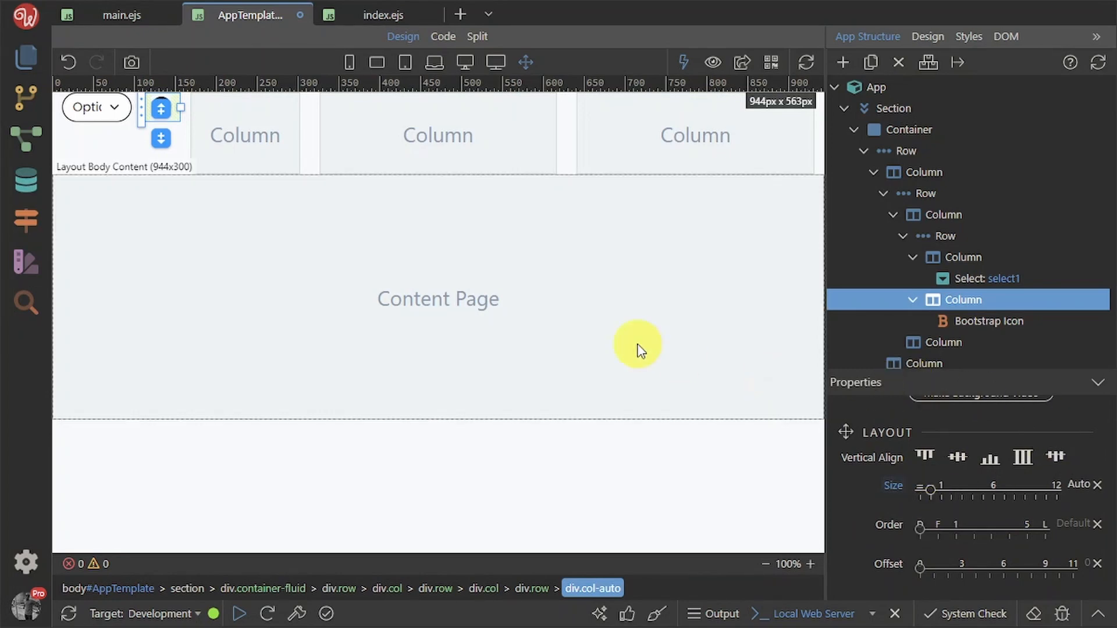
pyautogui.hotkey('alt', 'Tab')
pyautogui.hotkey('alt', 'Tab')
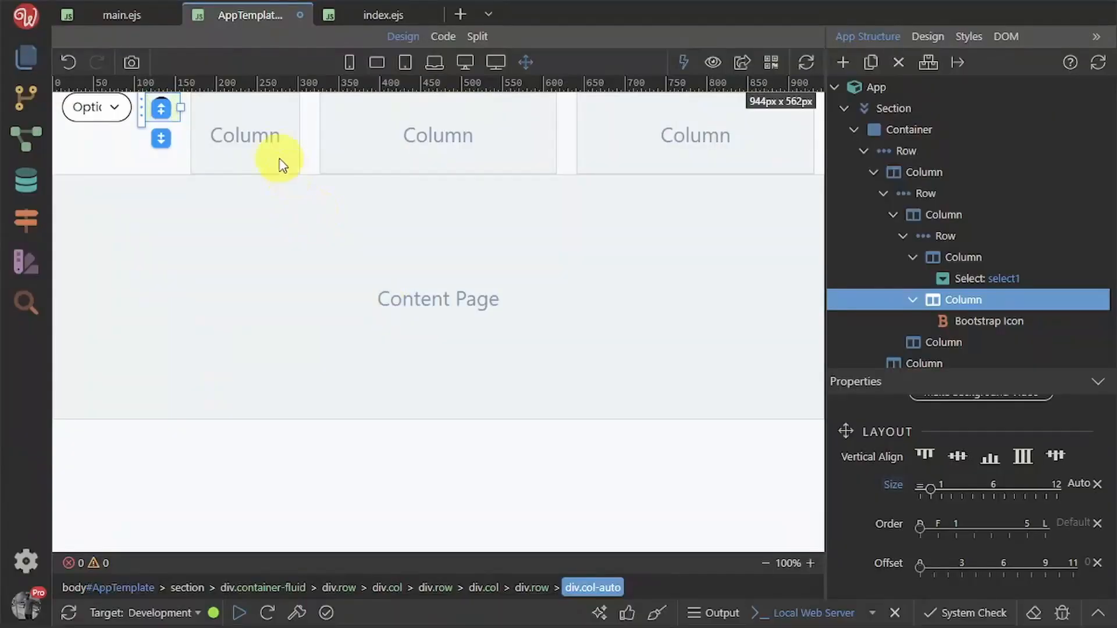
# Add a Bootstrap Icon to the empty column and filter the icon chooser by 'bar'
pyautogui.click(260, 136)
pyautogui.click(243, 133)
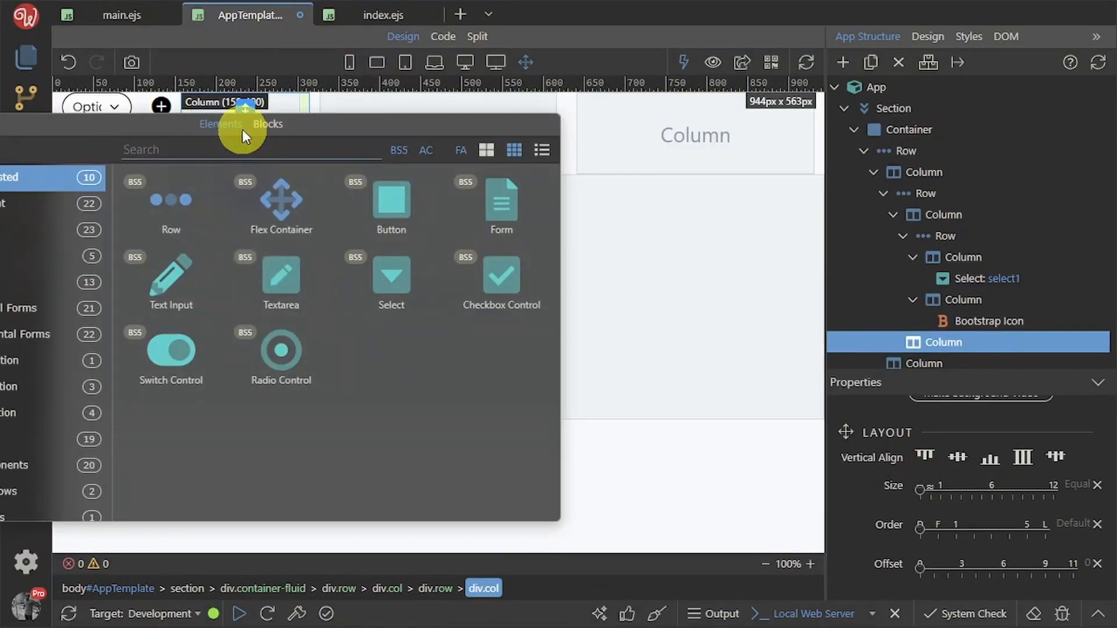
pyautogui.write('i')
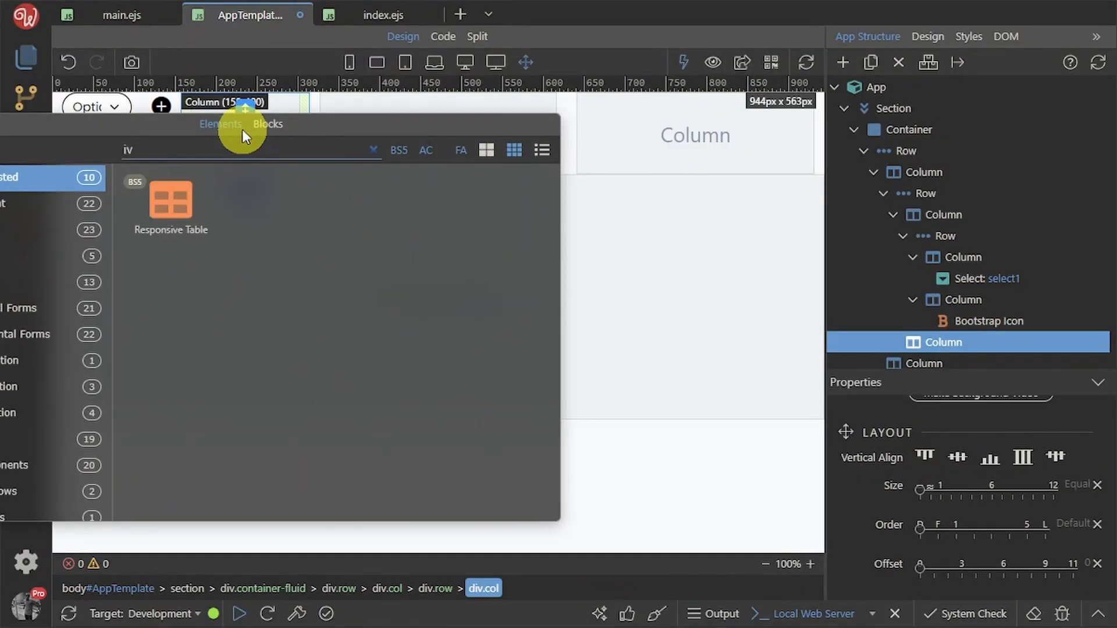
pyautogui.write('c')
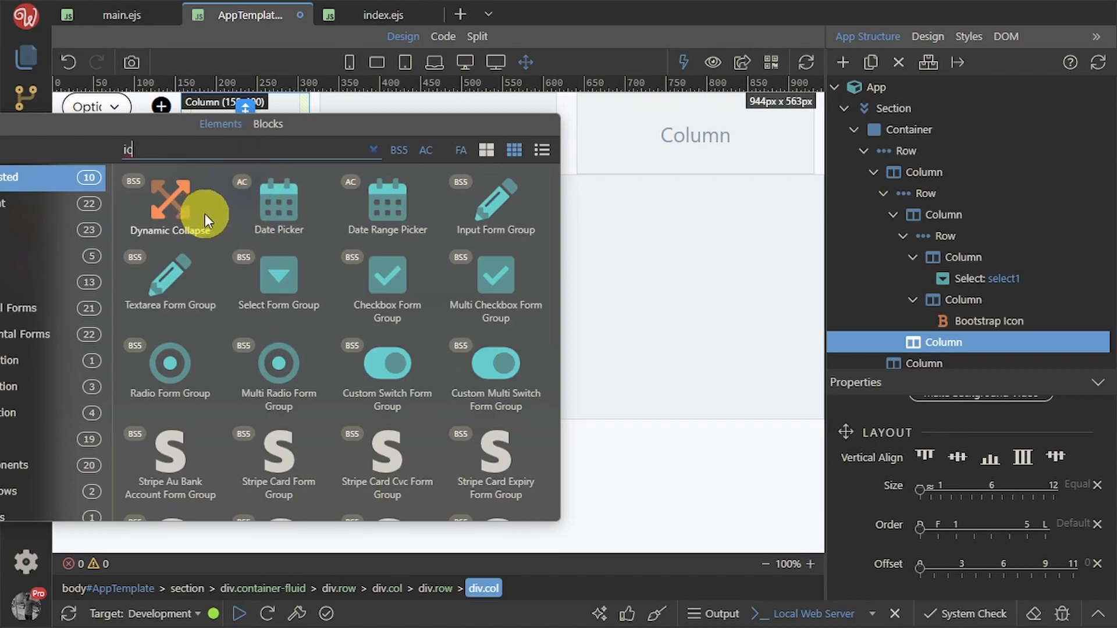
pyautogui.write('on')
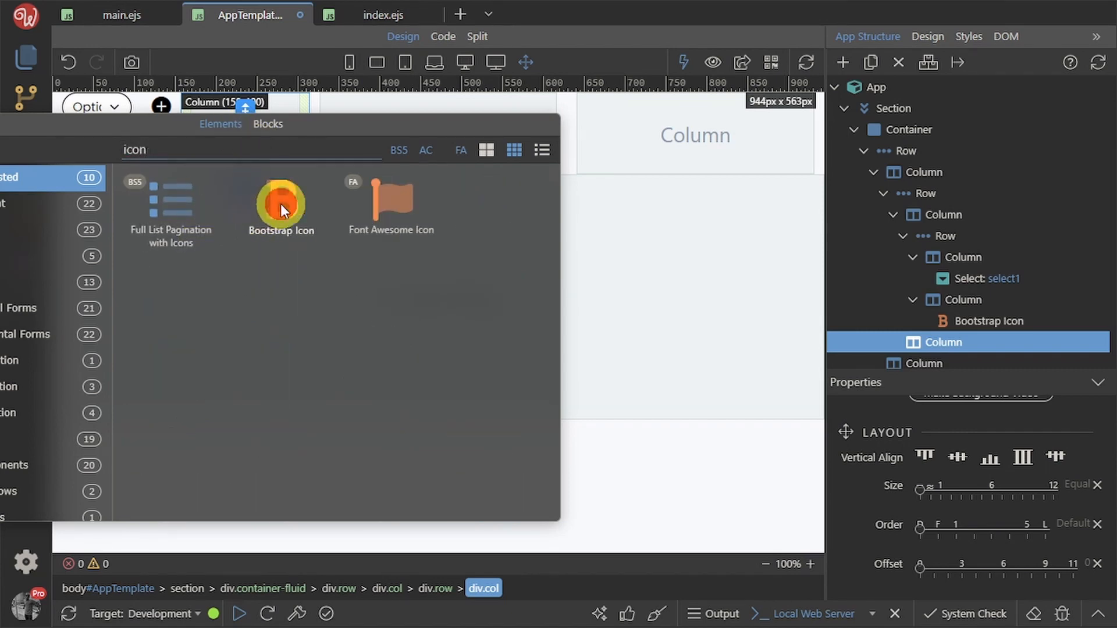
pyautogui.click(280, 208)
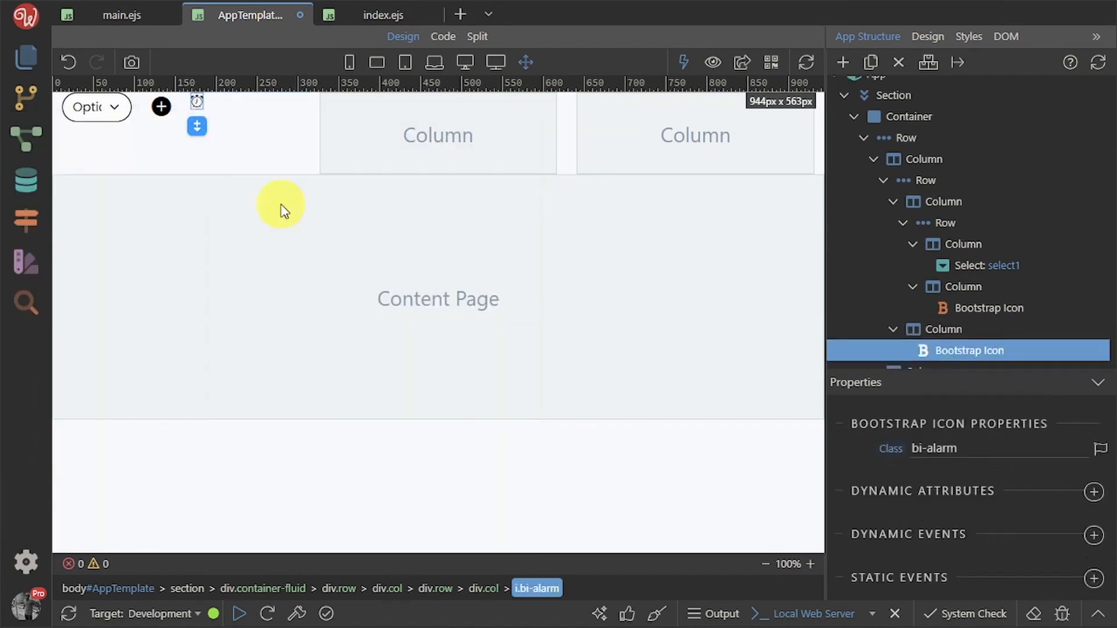
pyautogui.click(1100, 451)
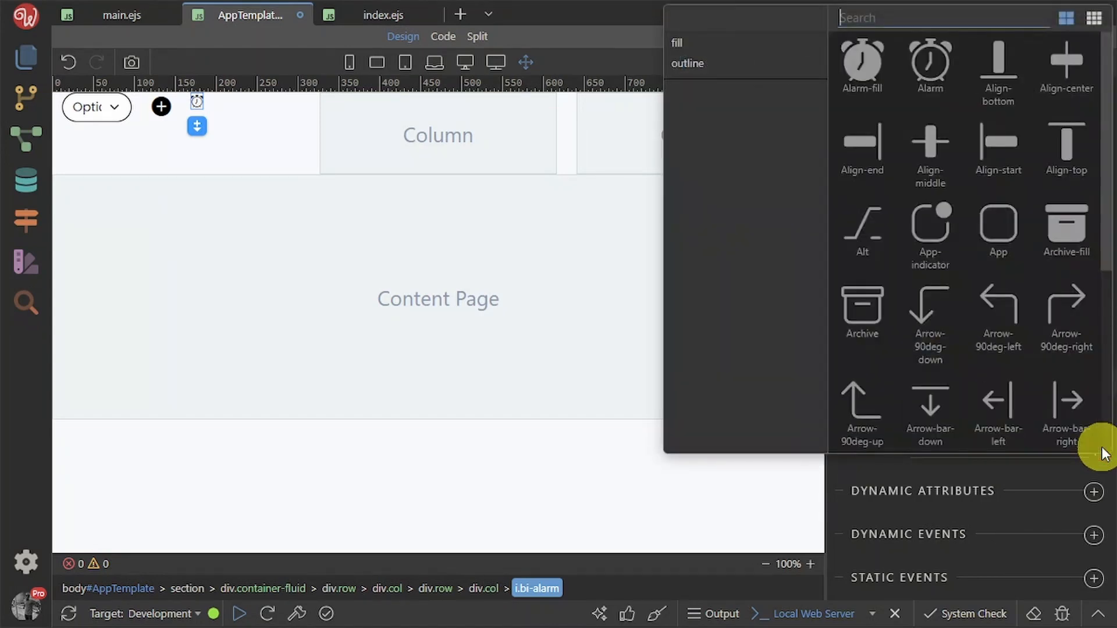
pyautogui.write('bars')
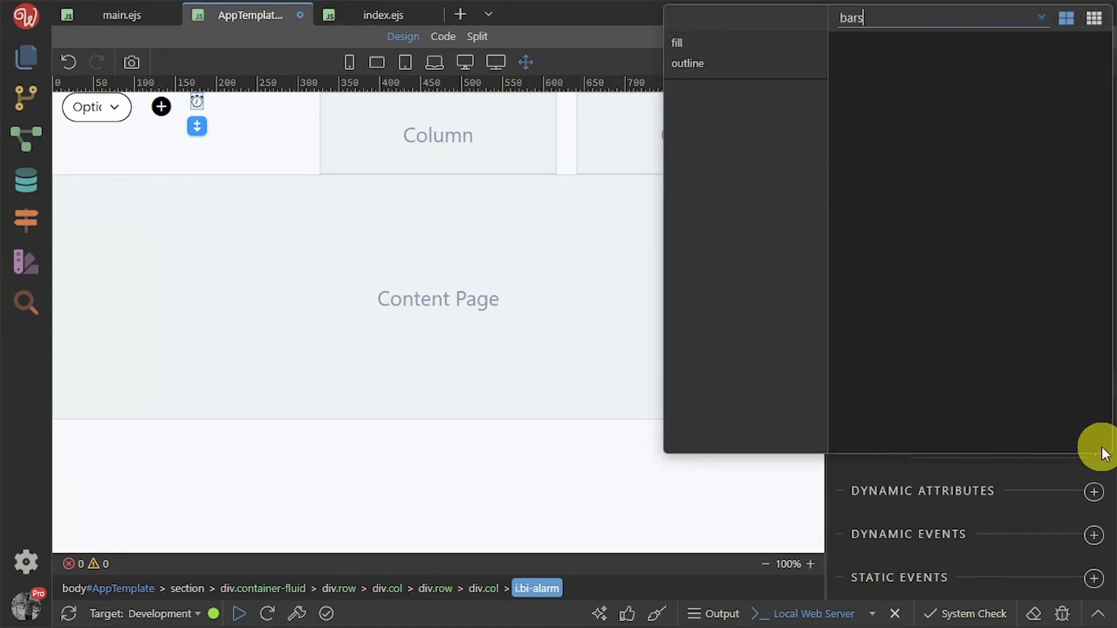
pyautogui.press('BackSpace')
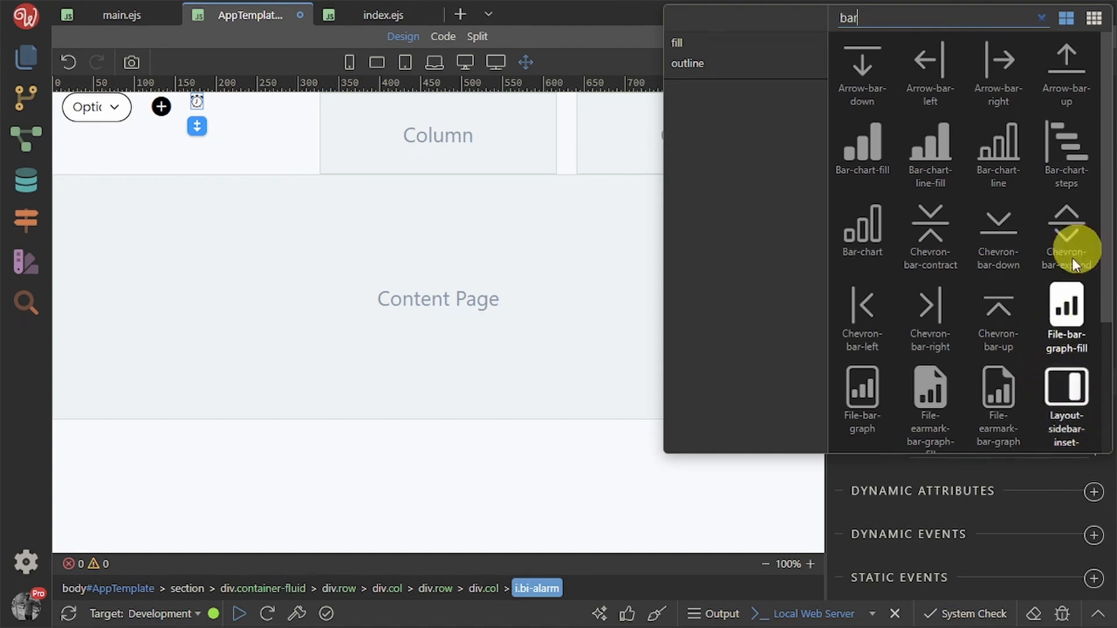
pyautogui.scroll(-3, 1043, 179)
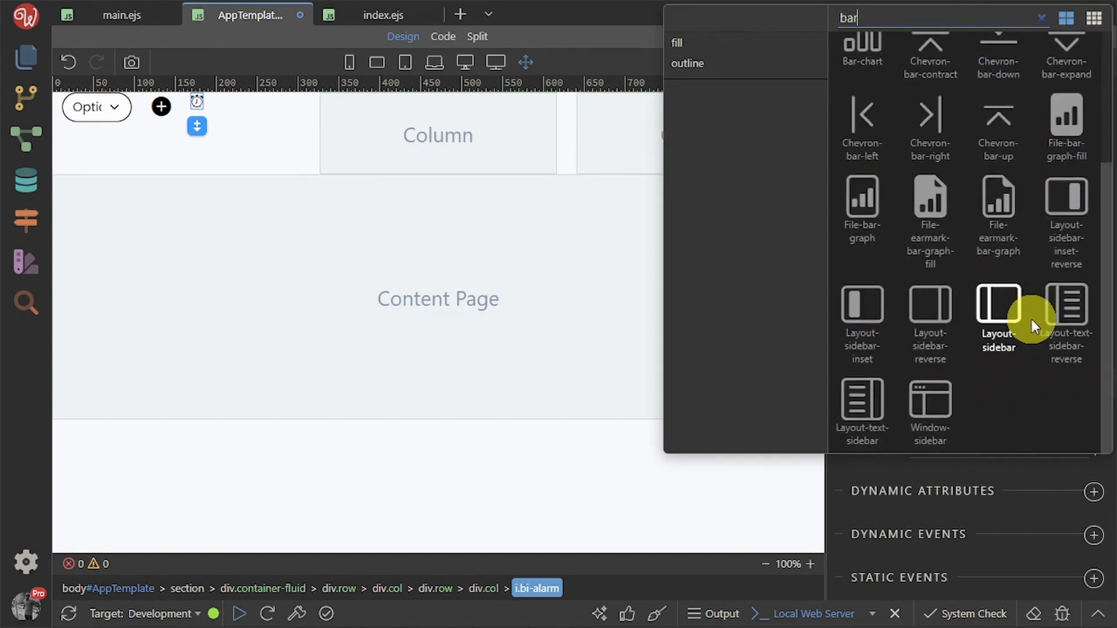
pyautogui.scroll(3, 1018, 326)
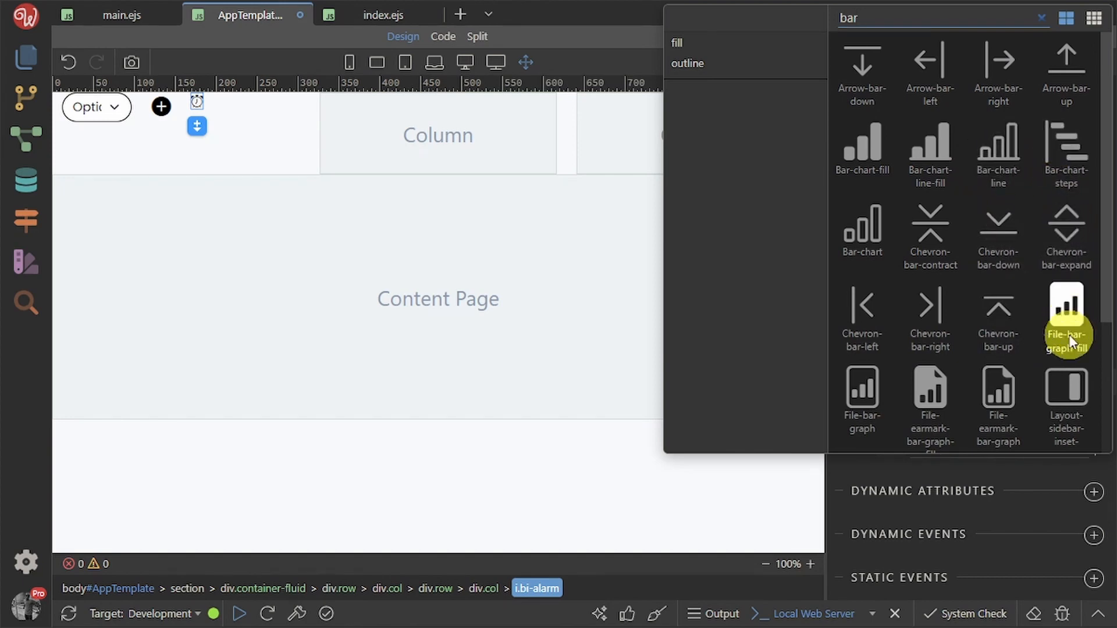
# Set the icon to bi-bar-chart-steps, briefly adding then removing big-icon in its class field
pyautogui.click(1069, 146)
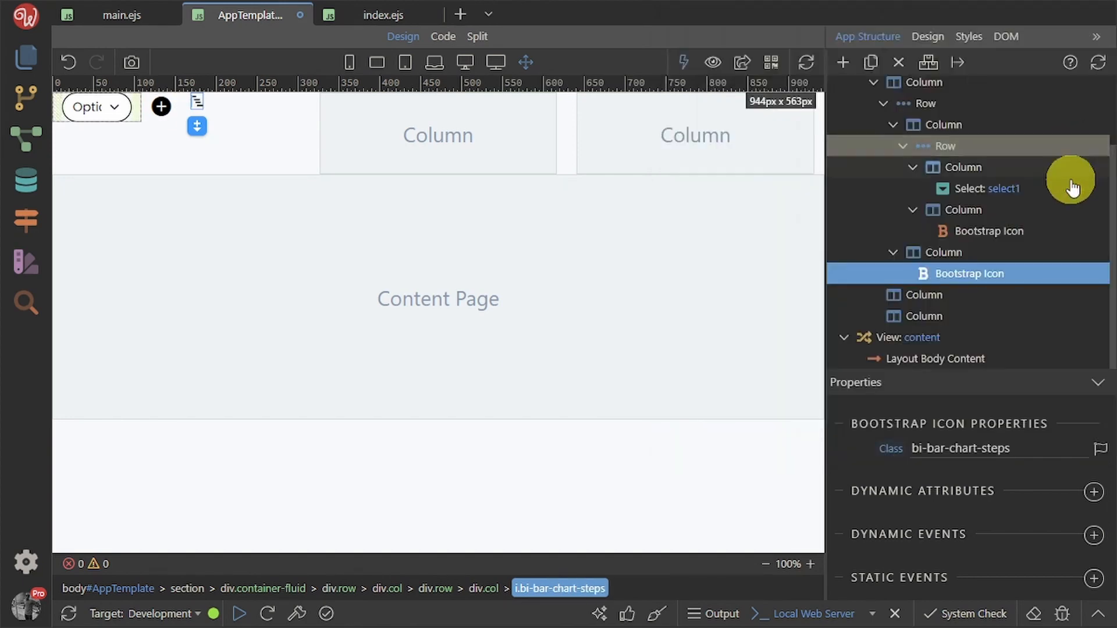
pyautogui.click(1045, 446)
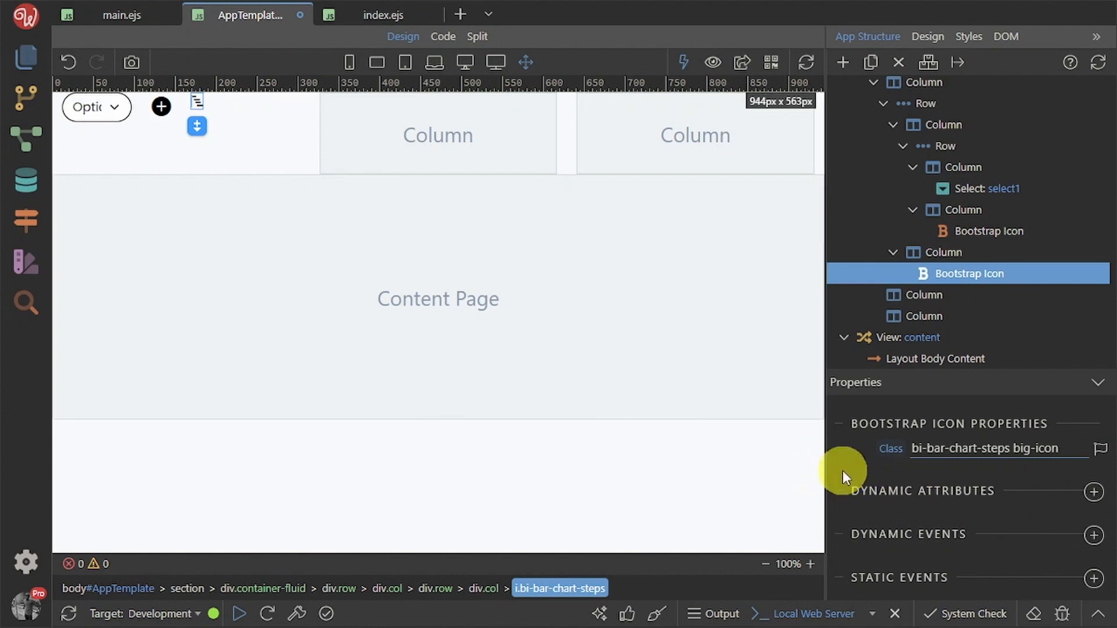
pyautogui.click(860, 463)
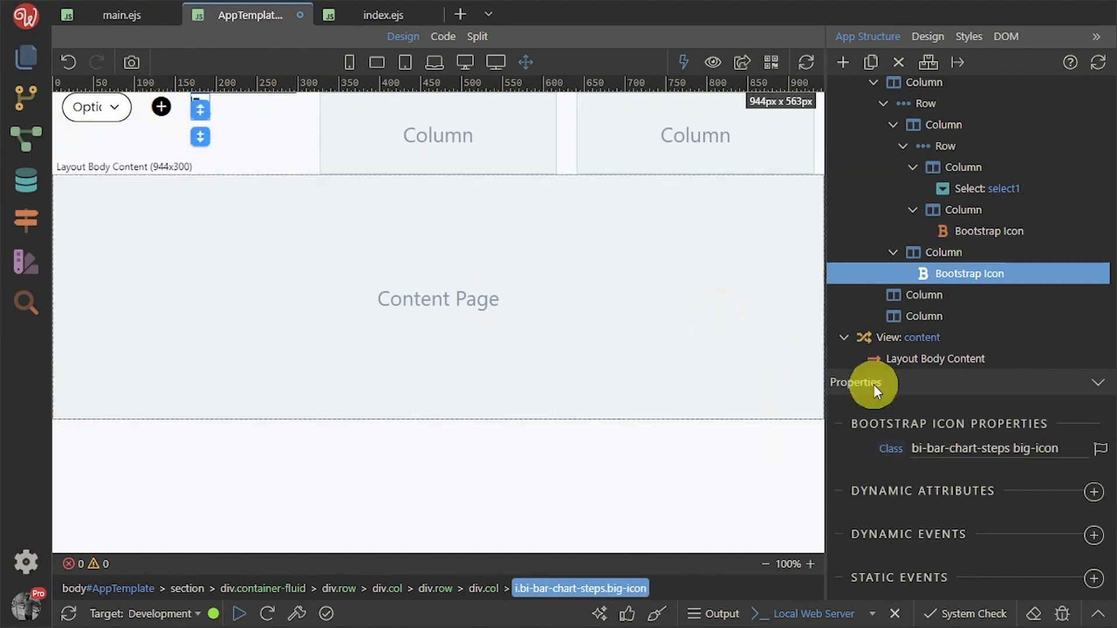
pyautogui.moveTo(1067, 453); pyautogui.dragTo(1031, 466)
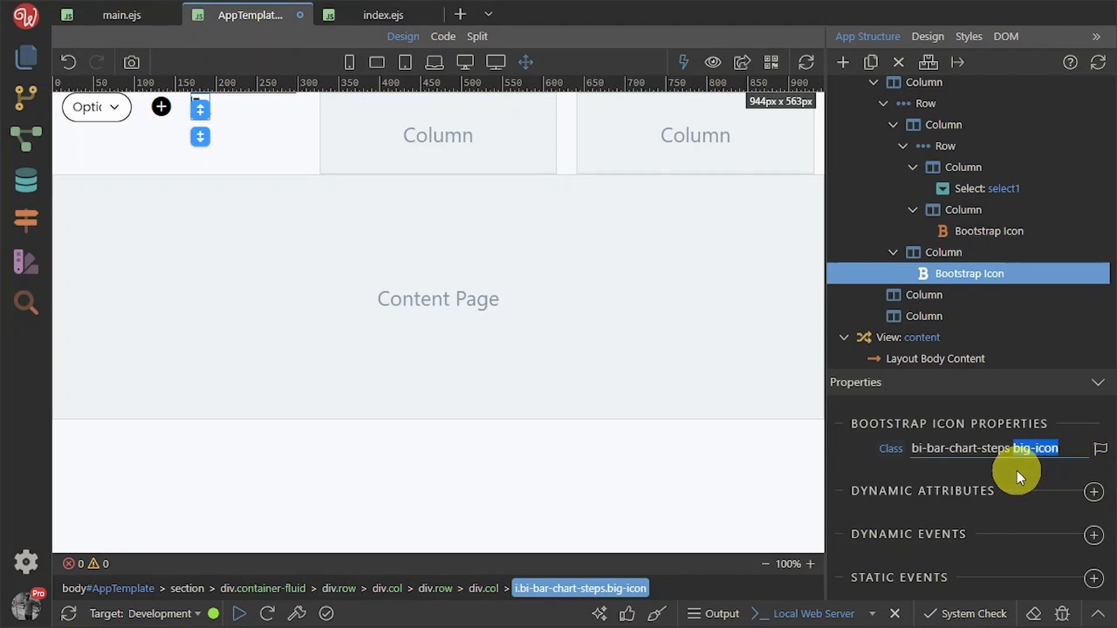
pyautogui.press('BackSpace')
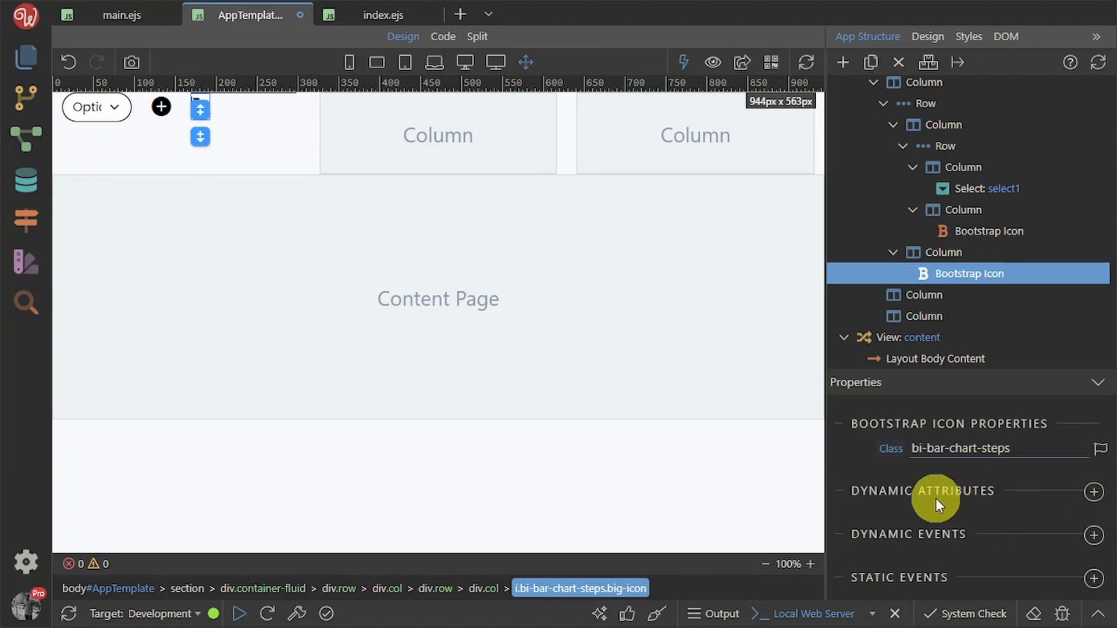
pyautogui.click(928, 486)
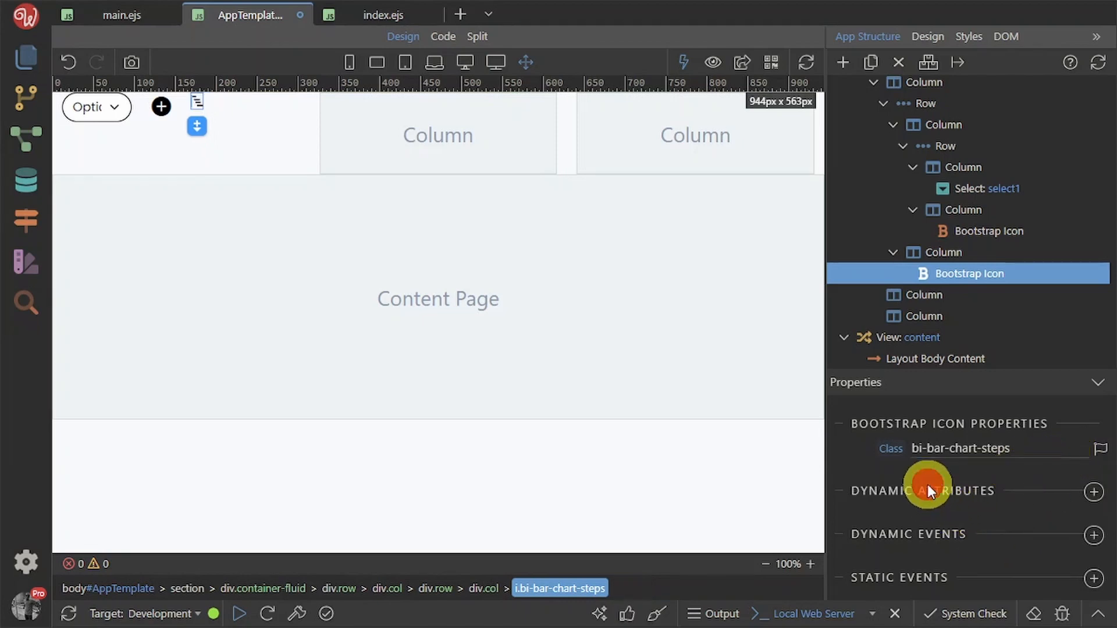
# Apply the existing big-icon class to the icon from the Design tab's Class Selector
pyautogui.click(933, 35)
pyautogui.click(991, 125)
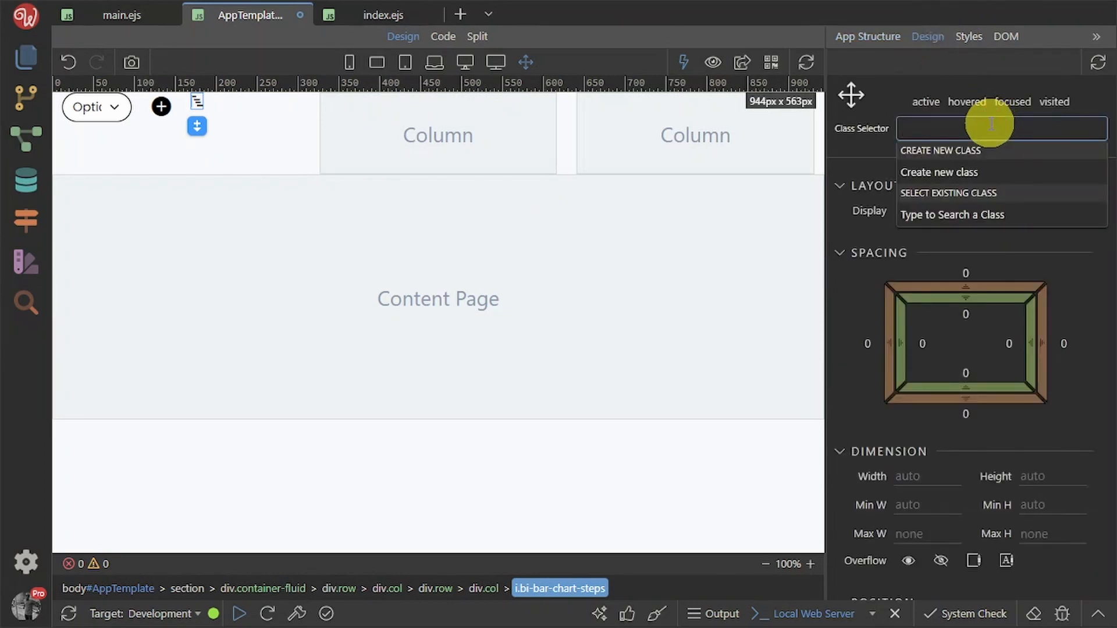
pyautogui.write('icon')
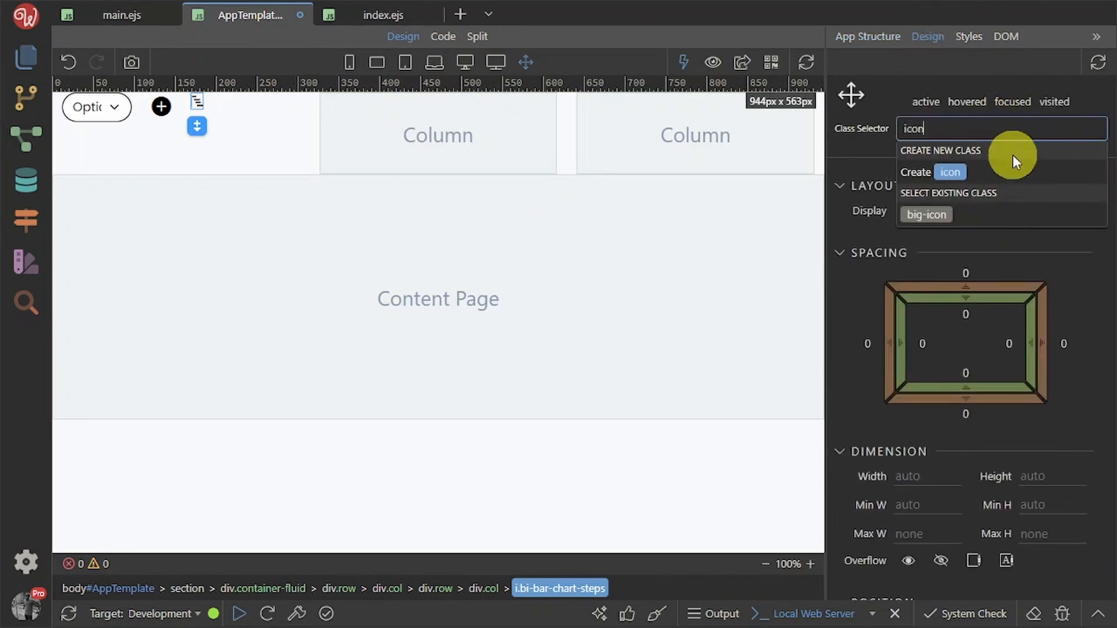
pyautogui.click(935, 215)
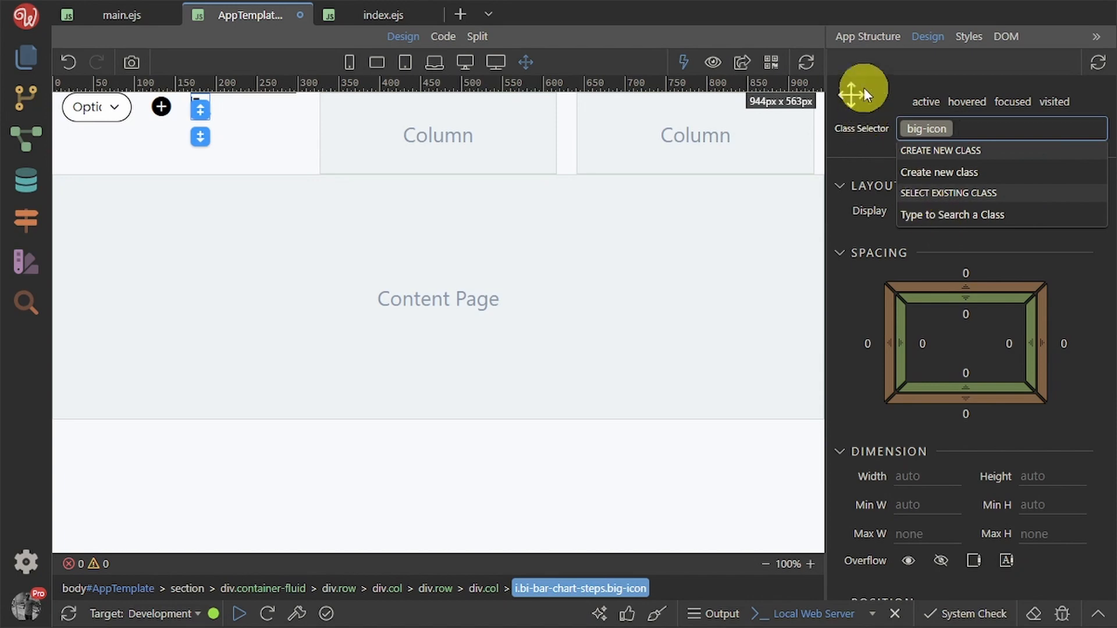
pyautogui.click(867, 36)
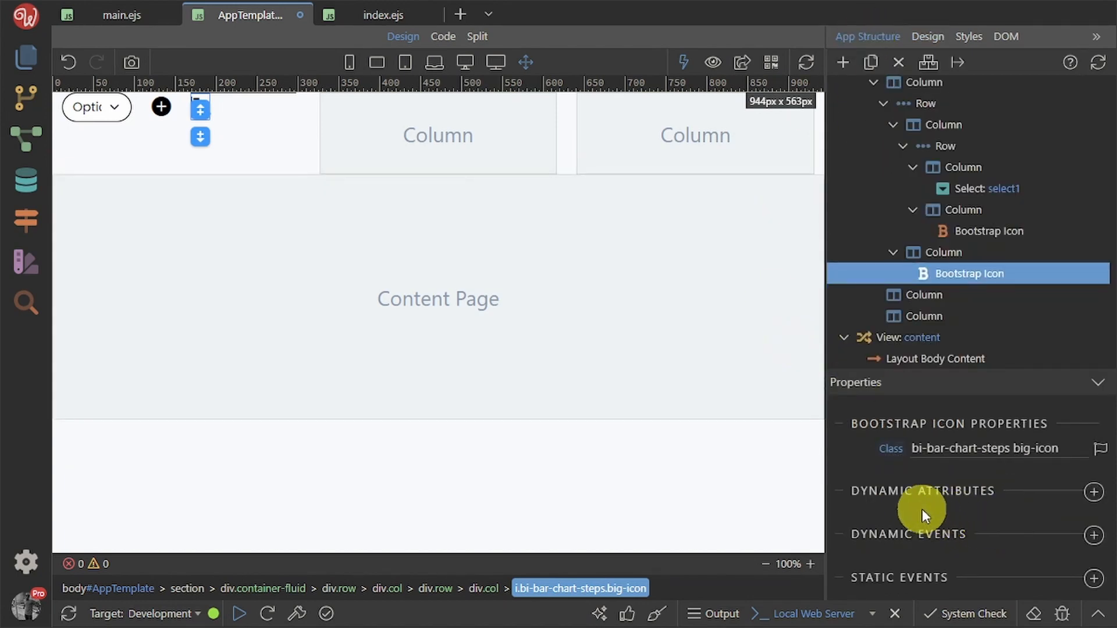
pyautogui.click(281, 110)
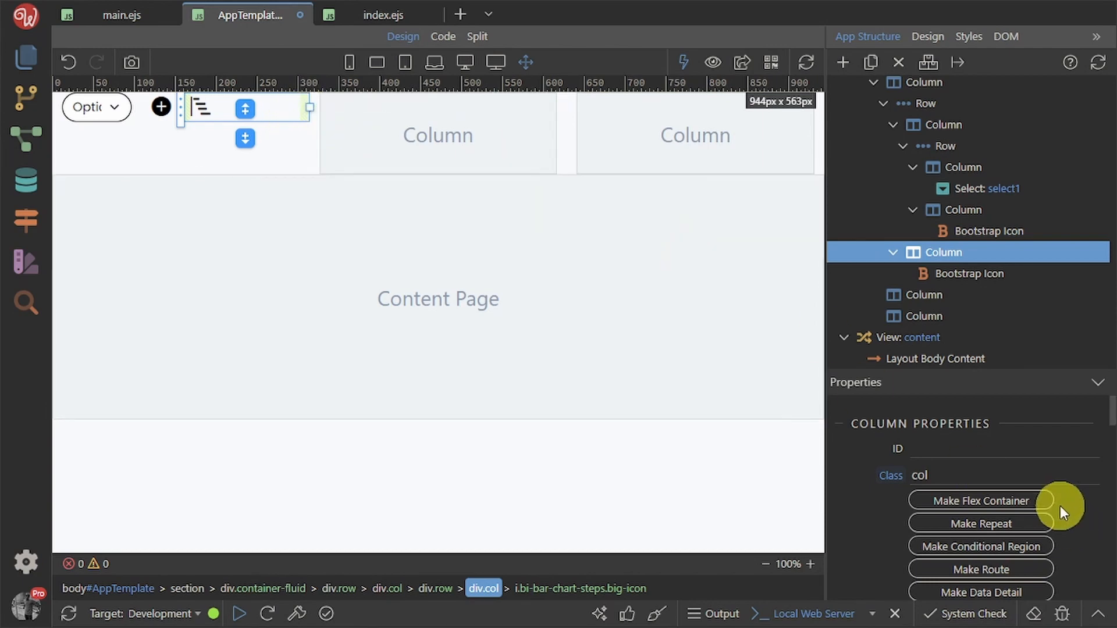
# Set the icon's column Layout Size to Auto and save the AppTemplate layout
pyautogui.scroll(-4, 988, 534)
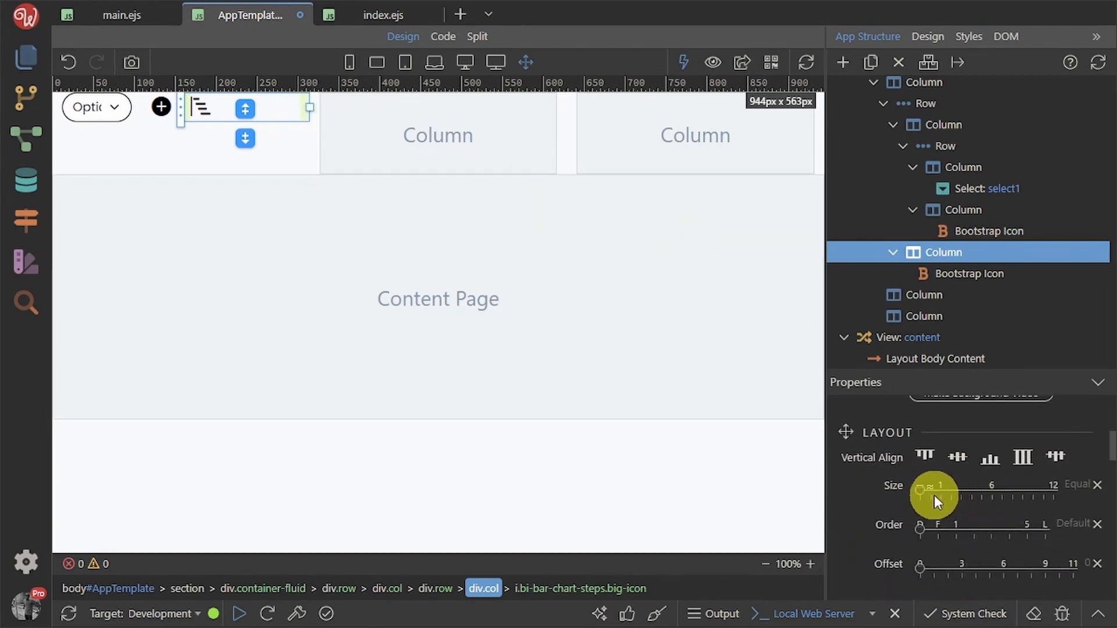
pyautogui.click(928, 486)
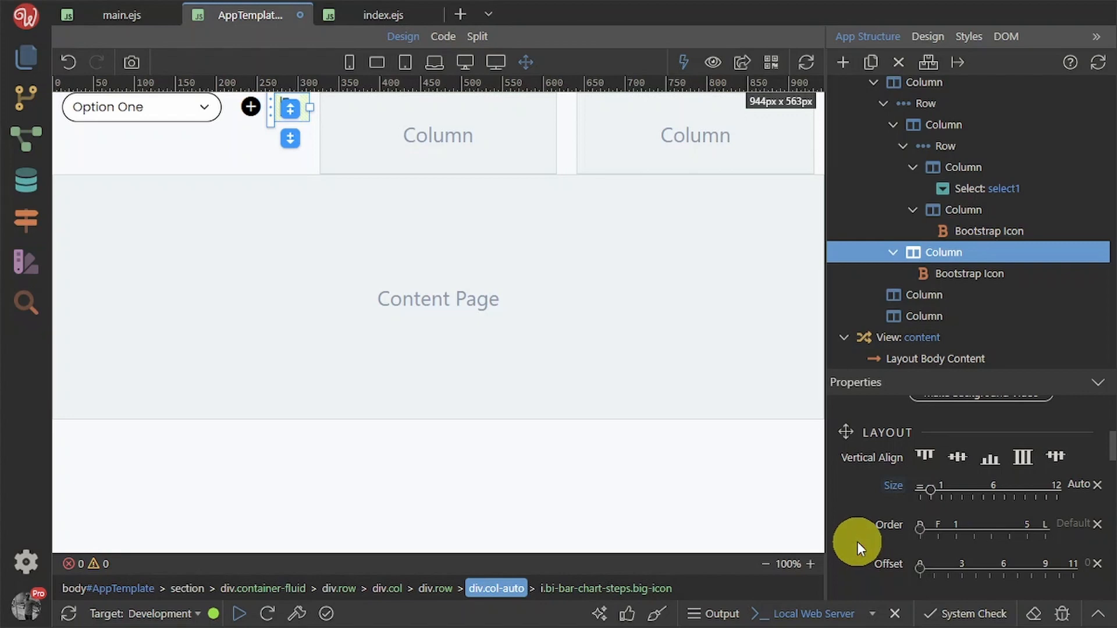
pyautogui.hotkey('ctrl', 's')
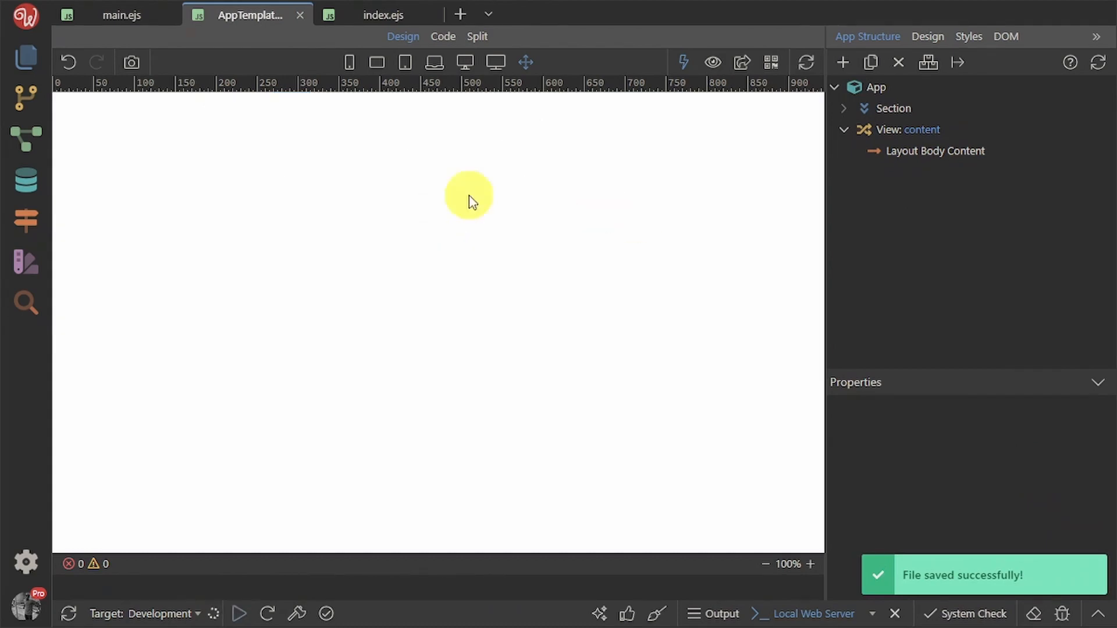
# Compare the header columns with the Figma Taskbit design, then return to Wappler
pyautogui.click(228, 146)
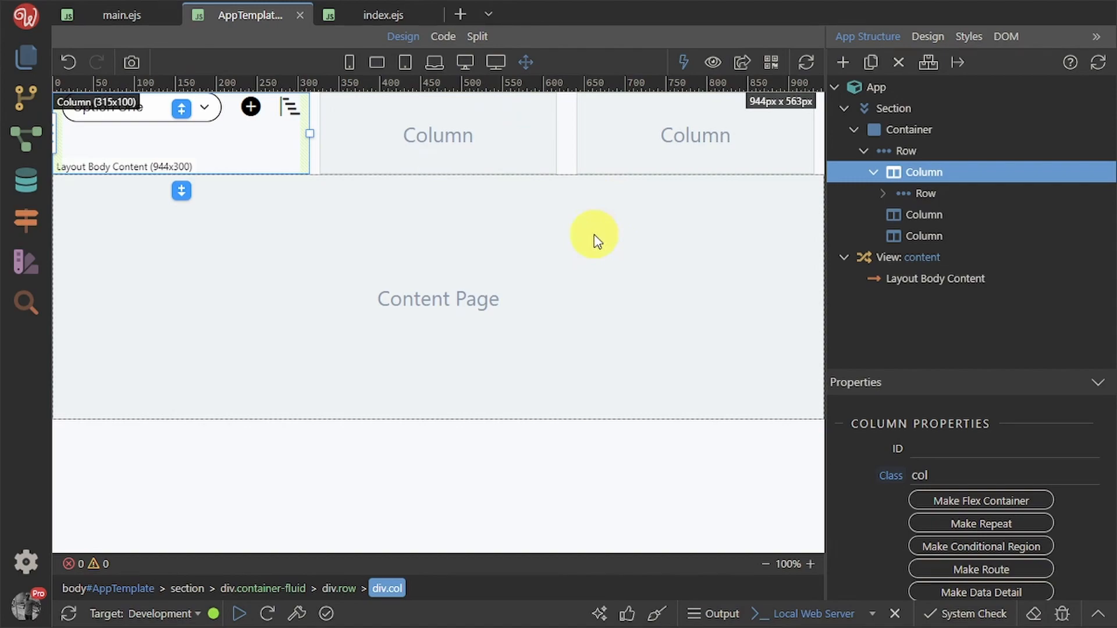
pyautogui.hotkey('alt', 'Tab')
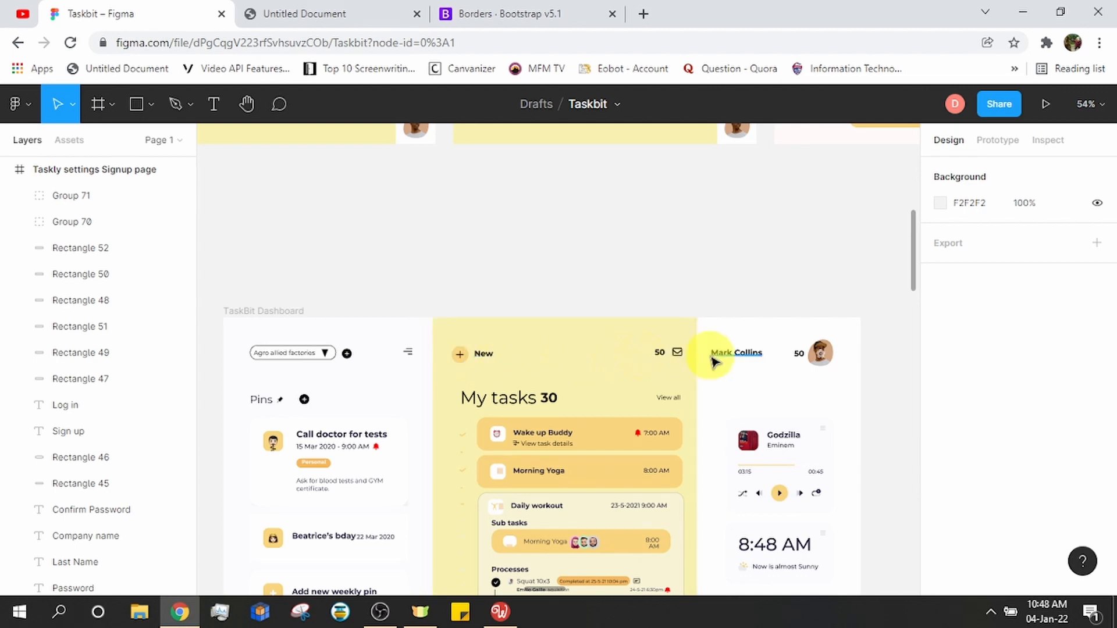
pyautogui.hotkey('alt', 'Tab')
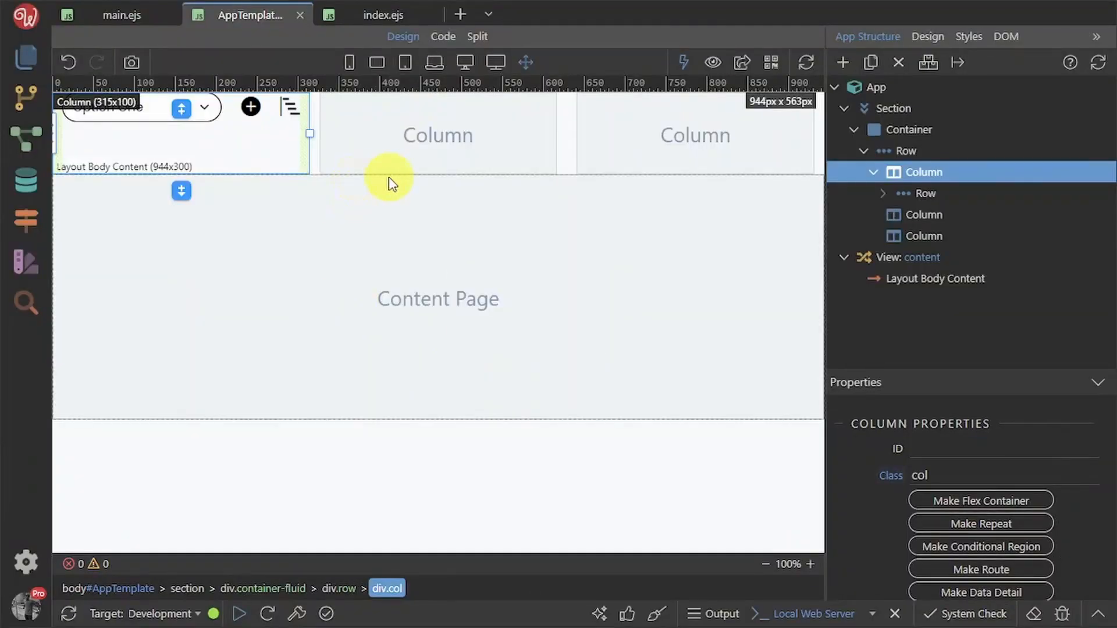
pyautogui.hotkey('alt', 'Tab')
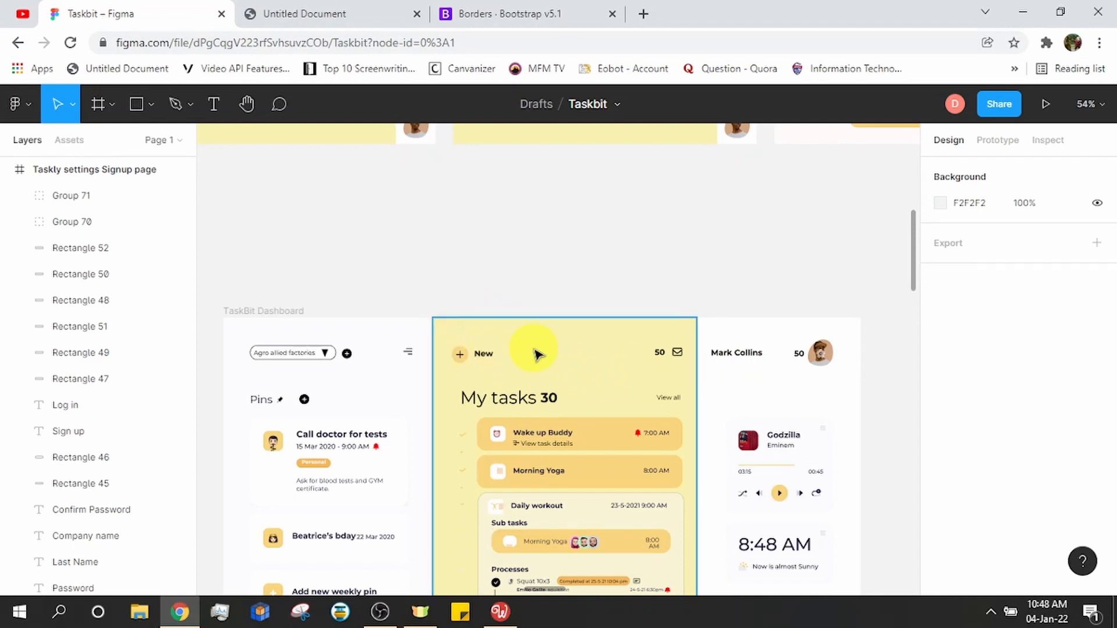
pyautogui.hotkey('alt', 'Tab')
pyautogui.click(425, 140)
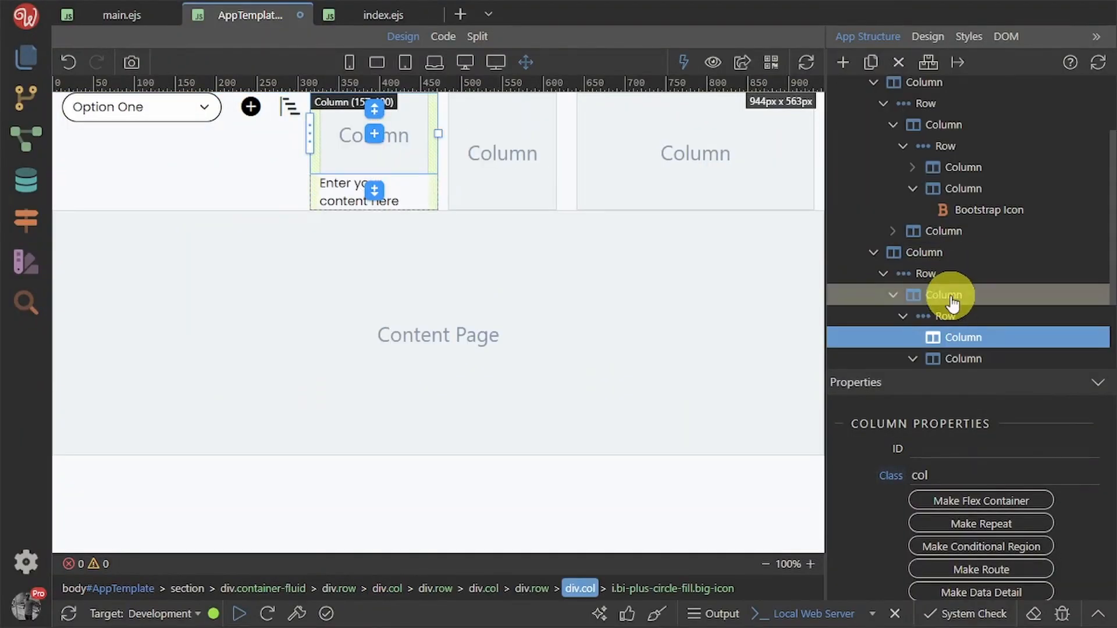
# Insert an Image element into the header's nested column
pyautogui.click(843, 62)
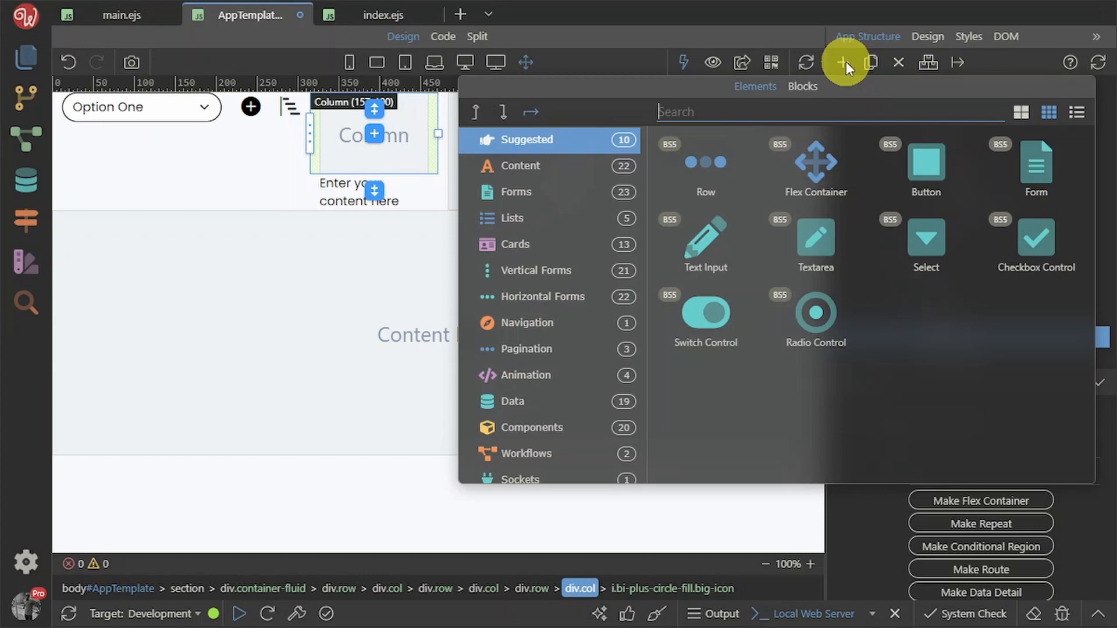
pyautogui.write('imag')
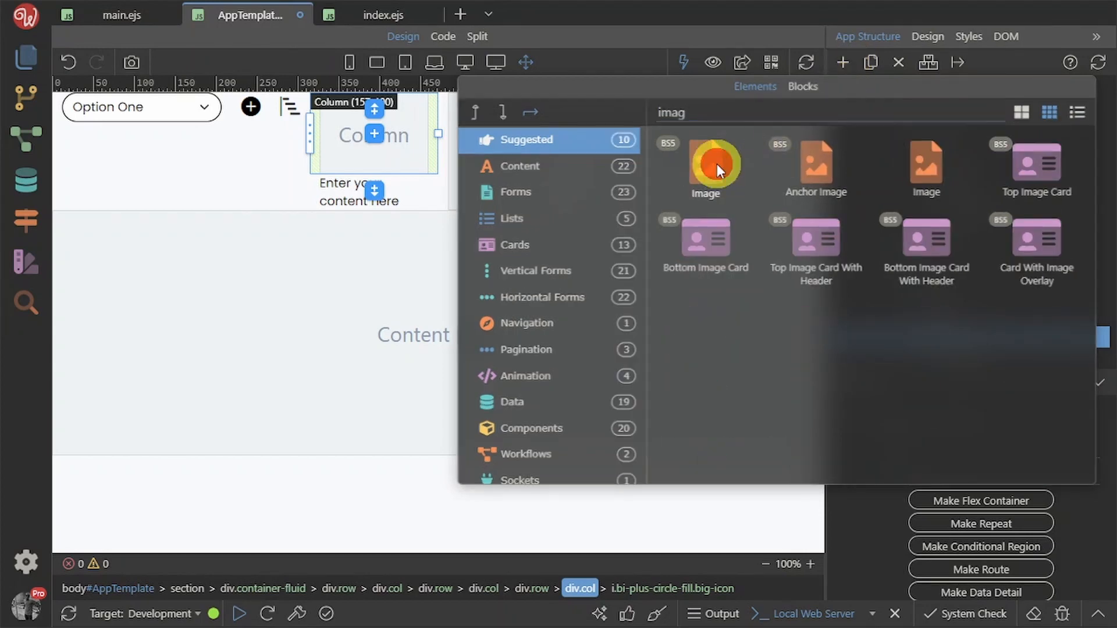
pyautogui.click(717, 162)
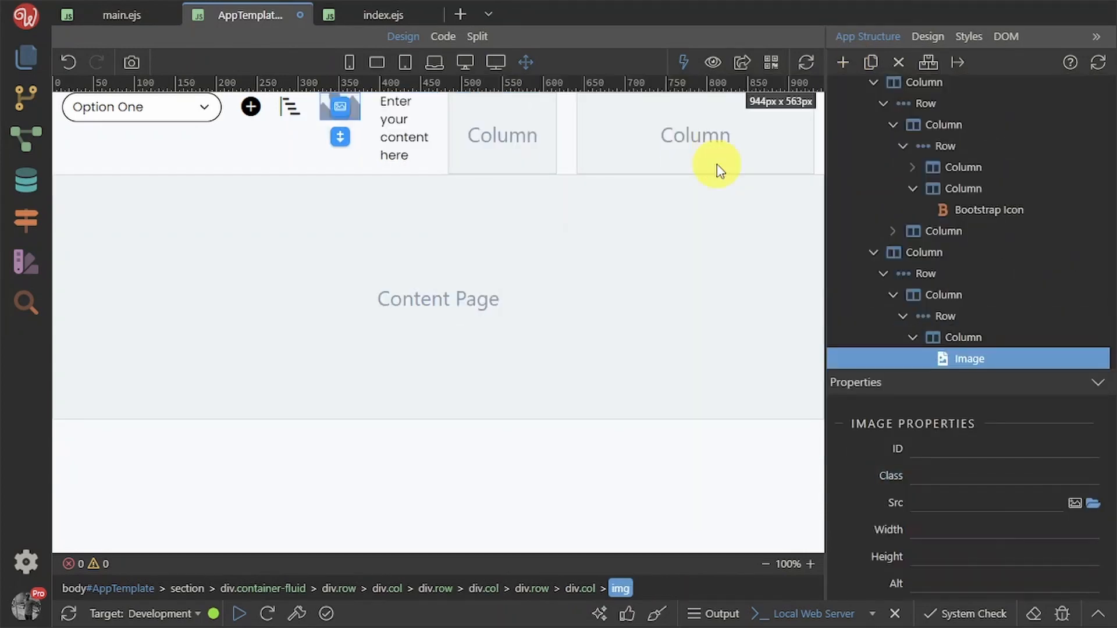
# Give the image width 20 and height 20, with Group 71 from /assets/images as its source
pyautogui.click(930, 532)
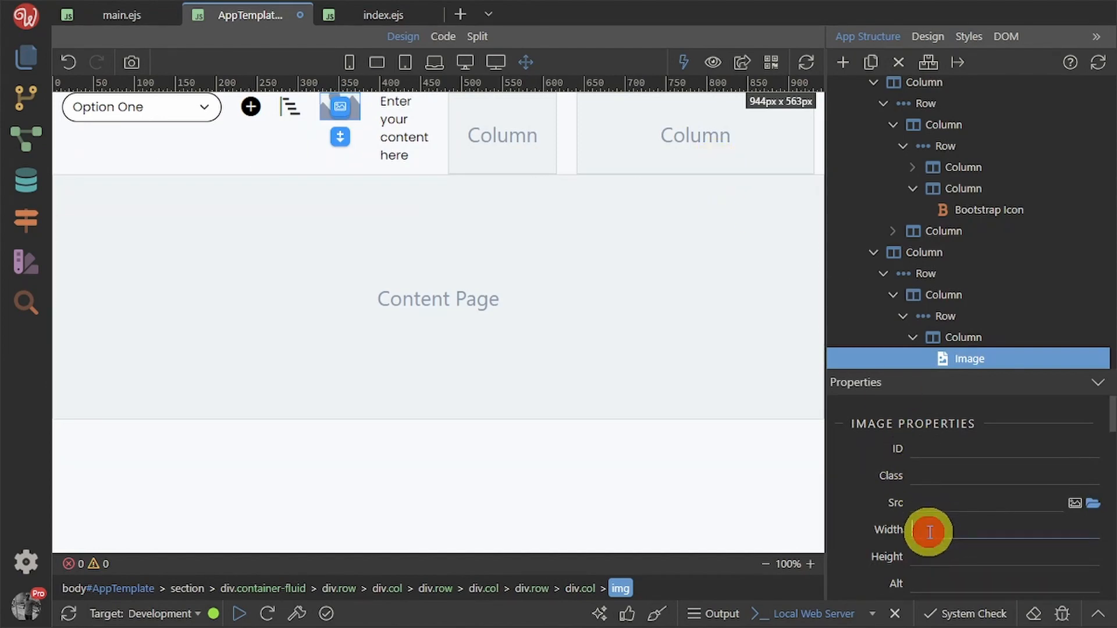
pyautogui.write('30')
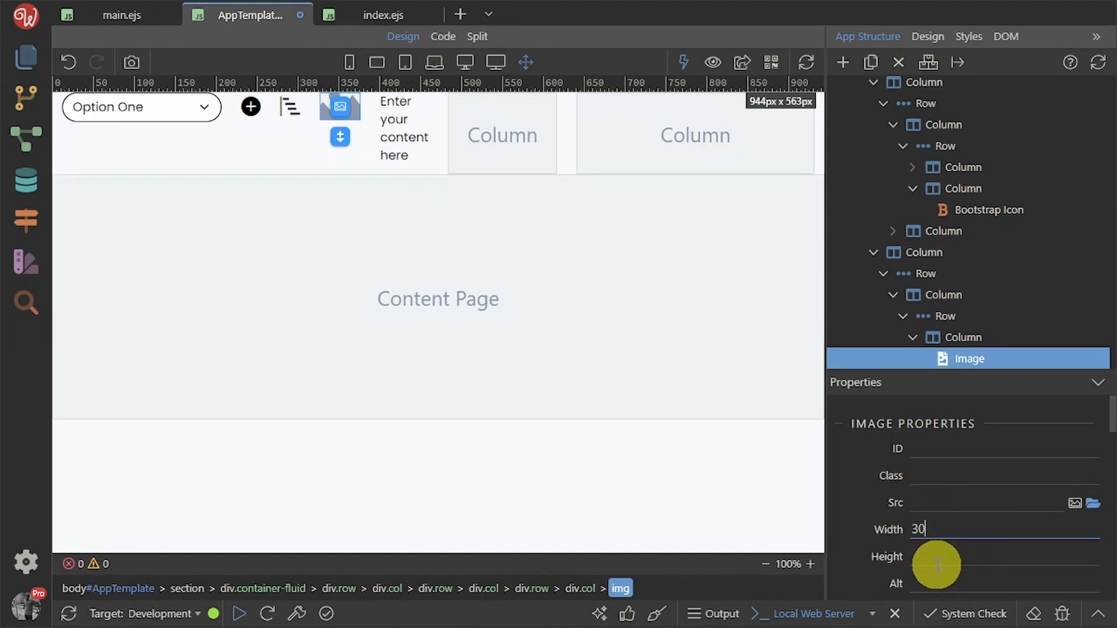
pyautogui.moveTo(930, 529); pyautogui.dragTo(903, 530)
pyautogui.write('2')
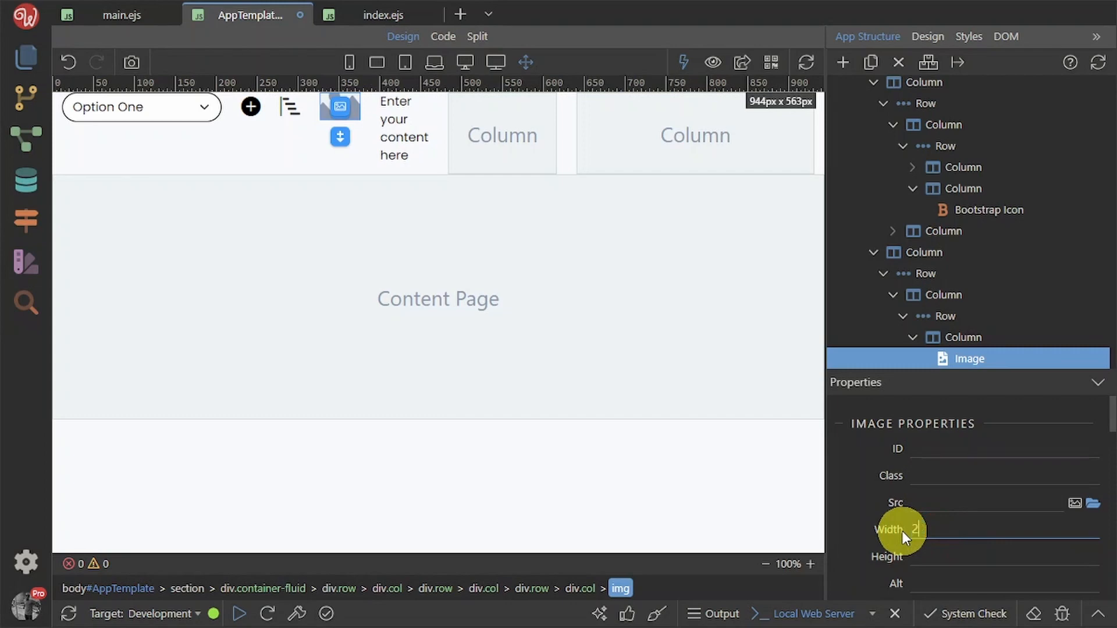
pyautogui.write('0')
pyautogui.click(929, 557)
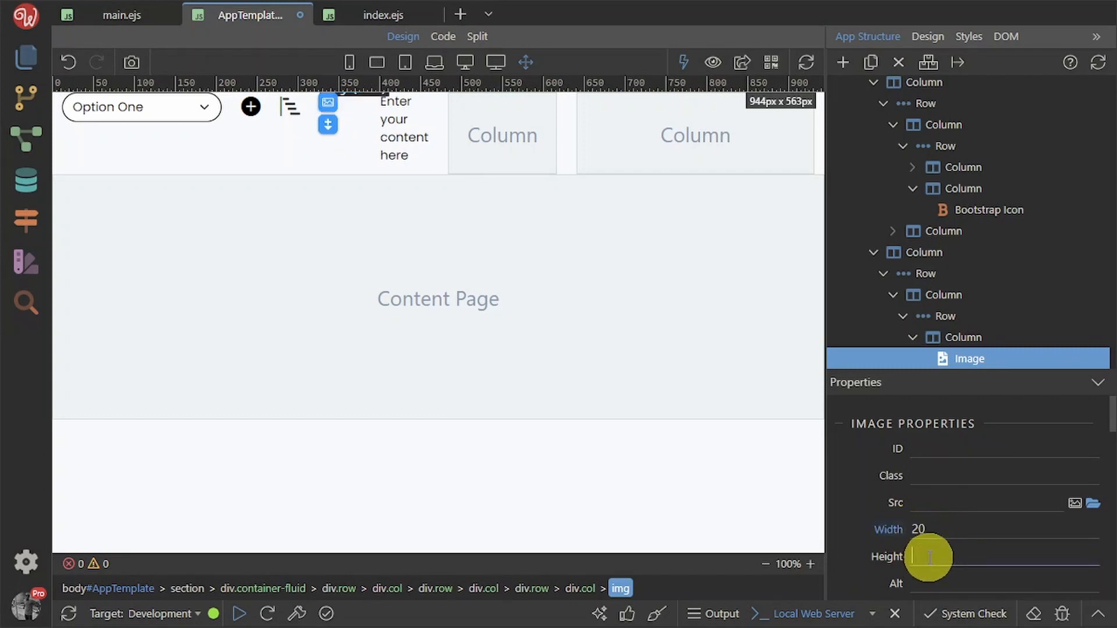
pyautogui.write('20')
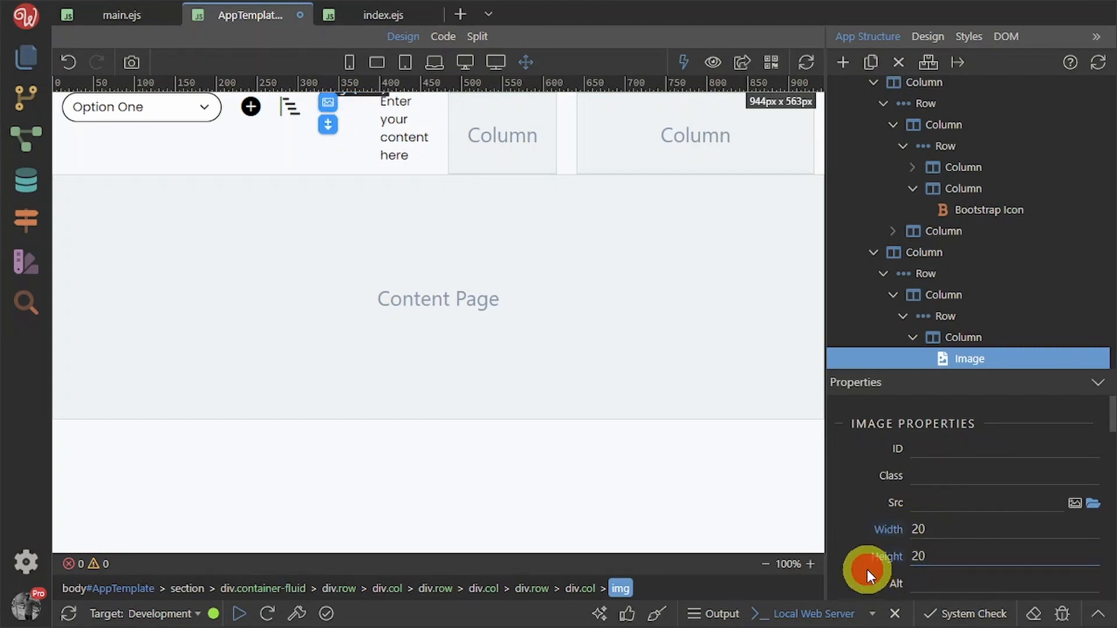
pyautogui.click(868, 573)
pyautogui.click(1076, 504)
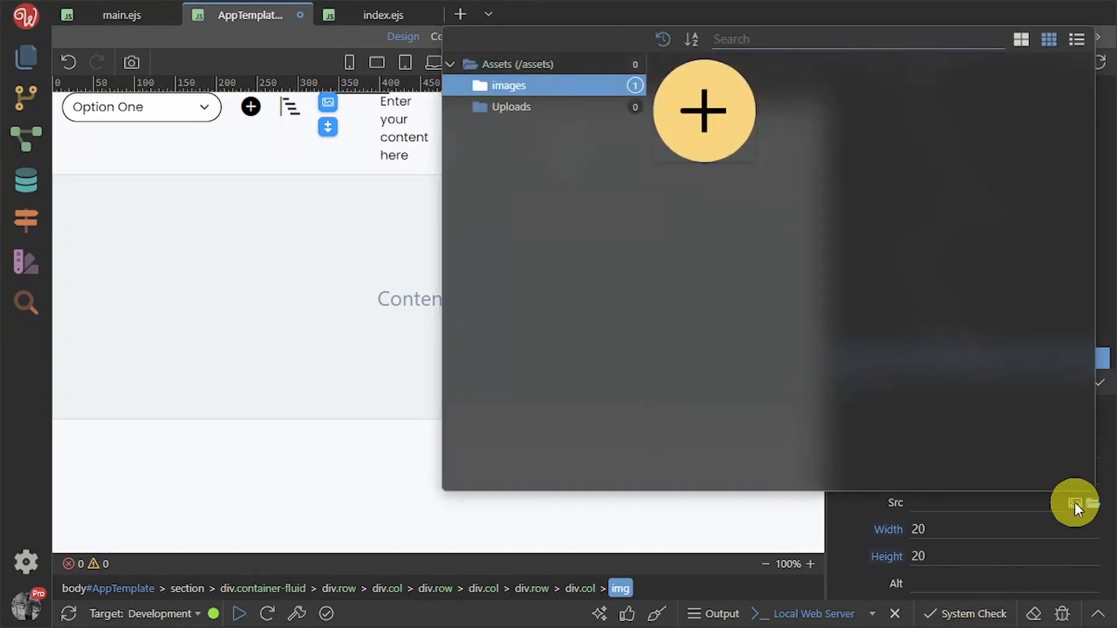
pyautogui.doubleClick(699, 110)
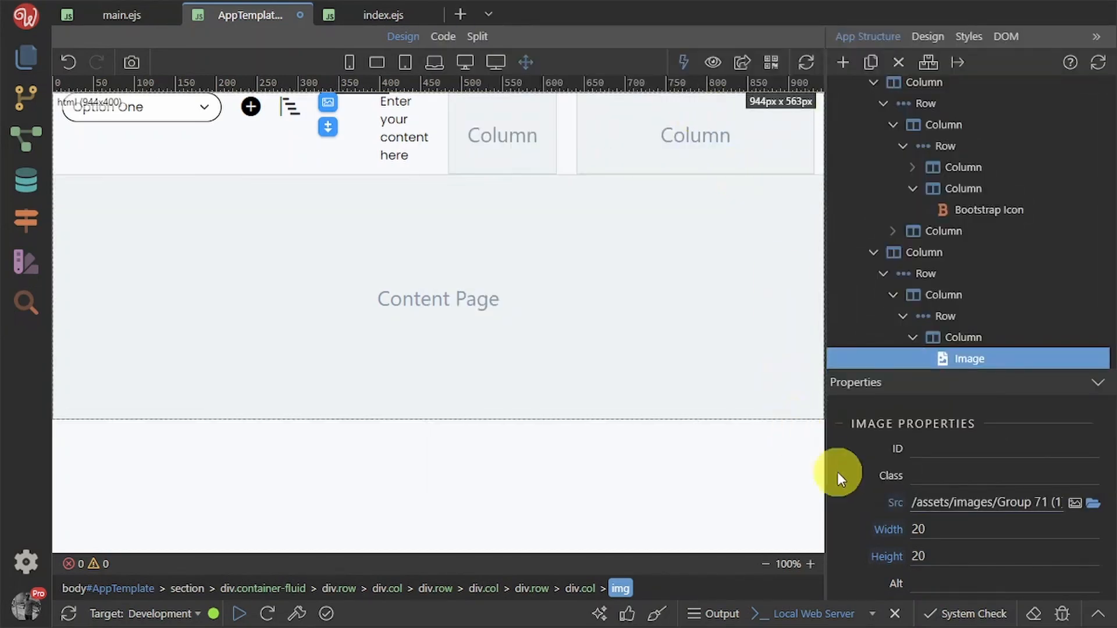
pyautogui.click(500, 116)
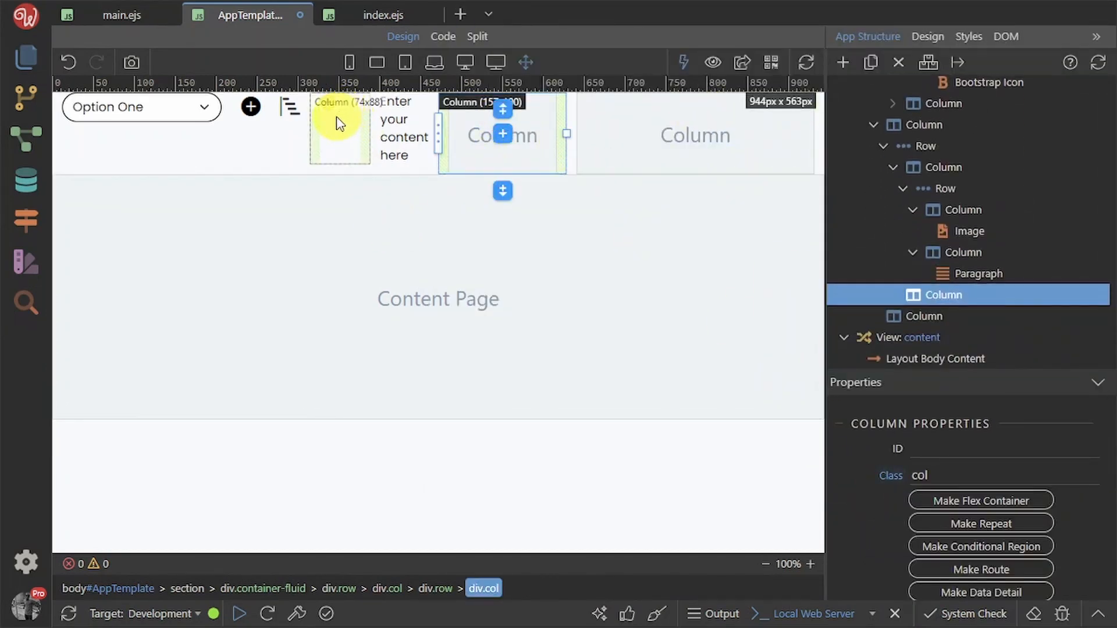
# Replace the placeholder paragraph beside the small image with the text 'New'
pyautogui.click(327, 102)
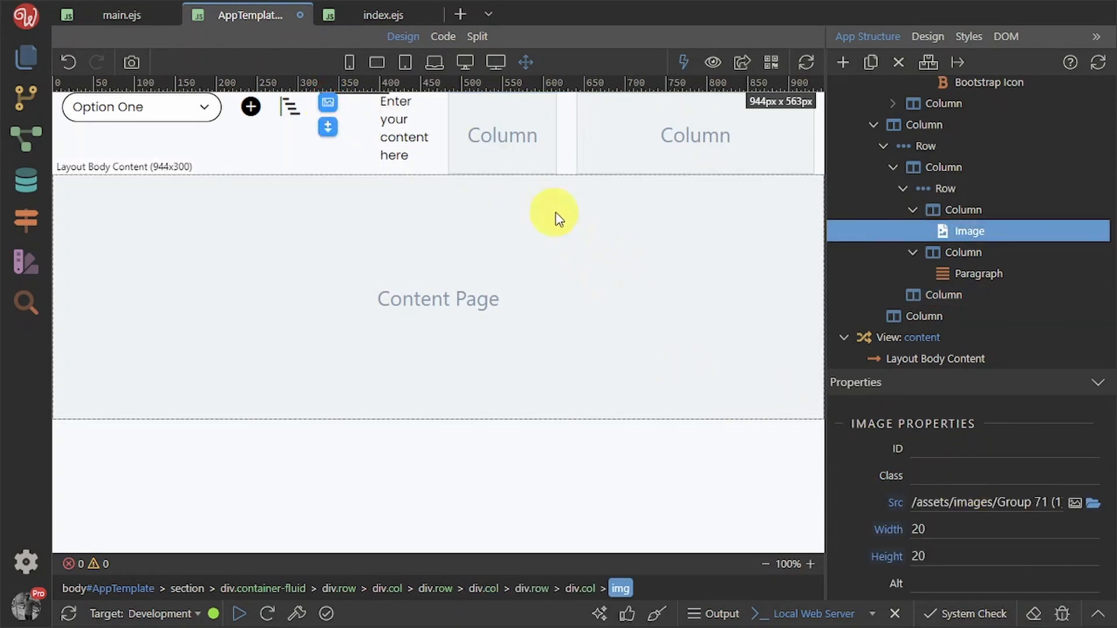
pyautogui.click(508, 150)
pyautogui.click(349, 131)
pyautogui.click(389, 129)
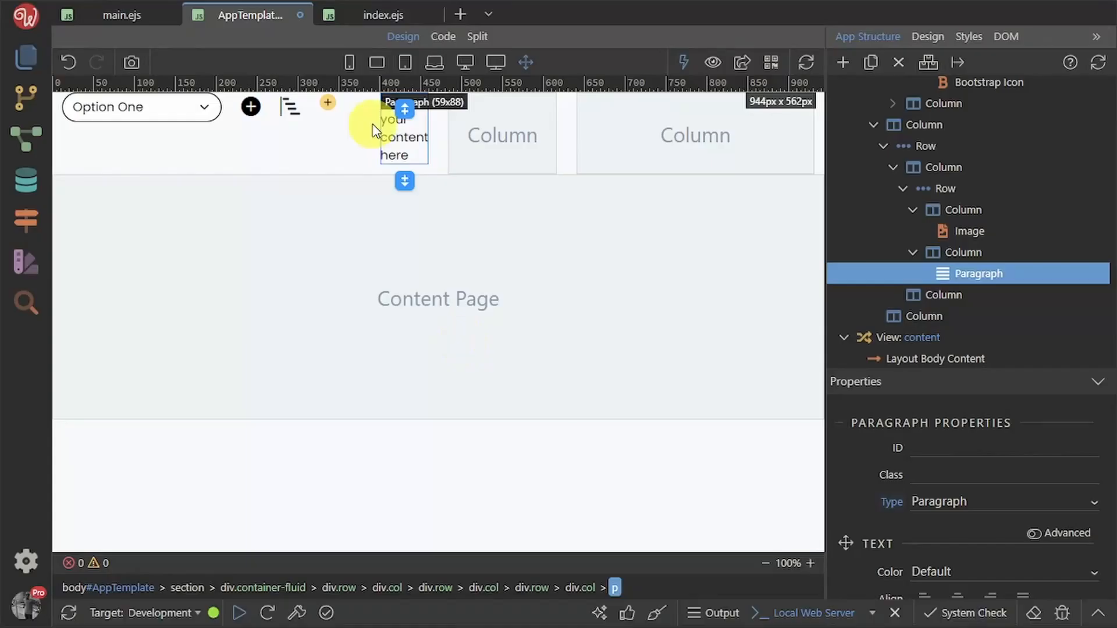
pyautogui.doubleClick(403, 137)
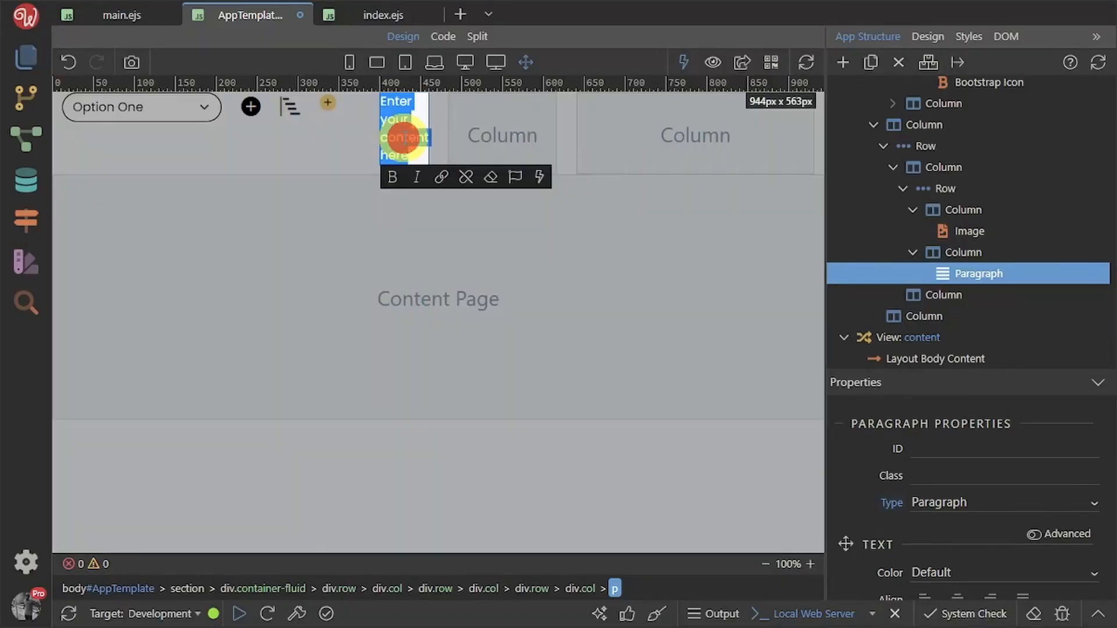
pyautogui.write('New')
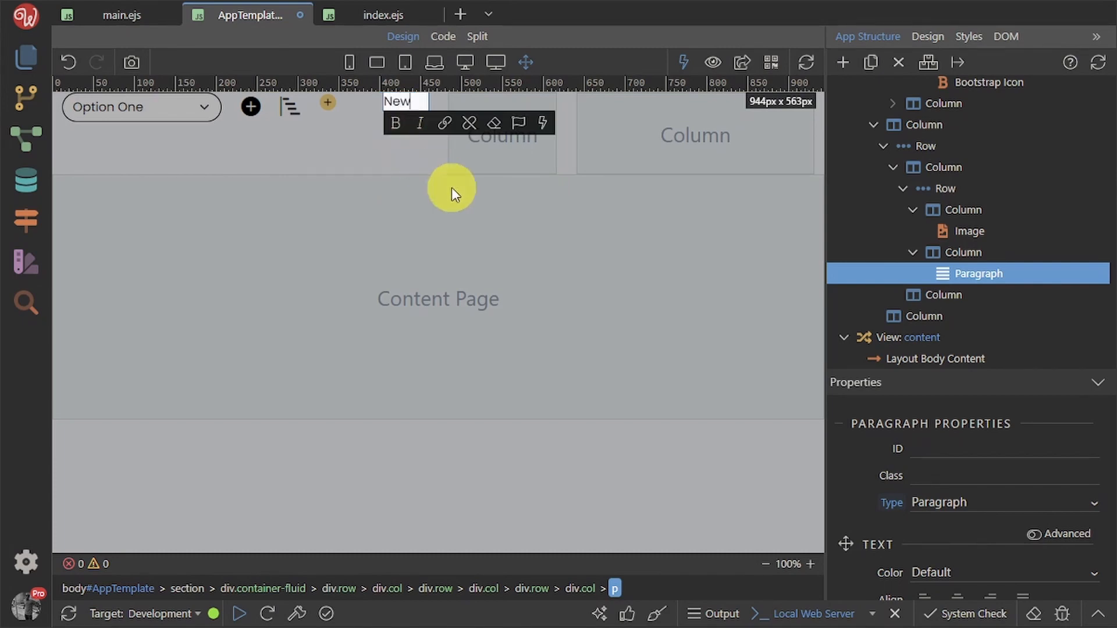
pyautogui.click(483, 155)
pyautogui.click(403, 108)
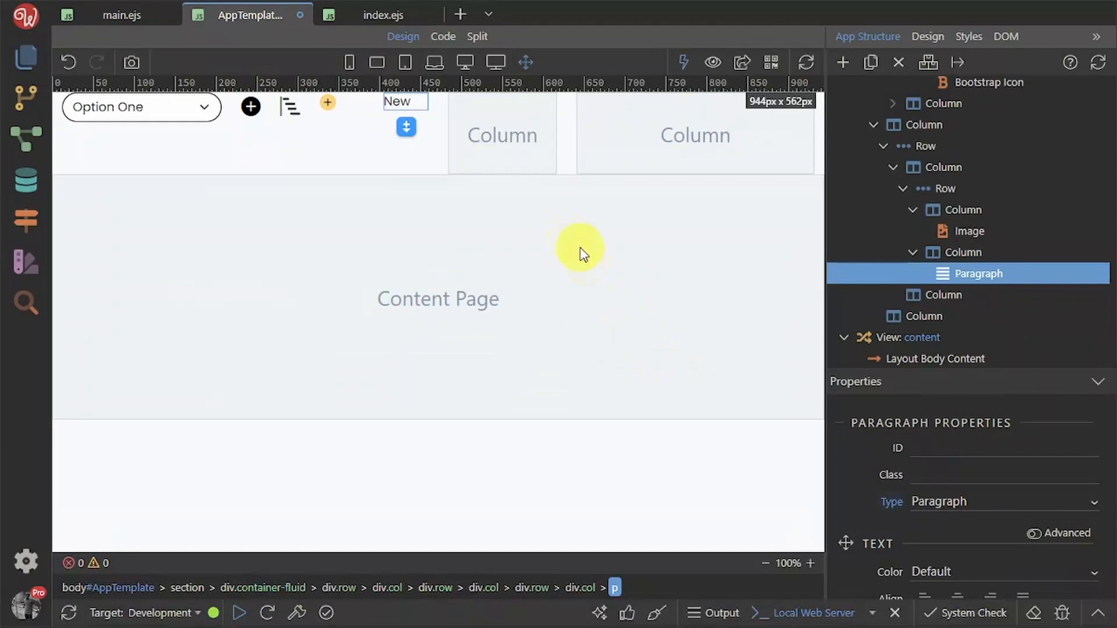
pyautogui.click(500, 153)
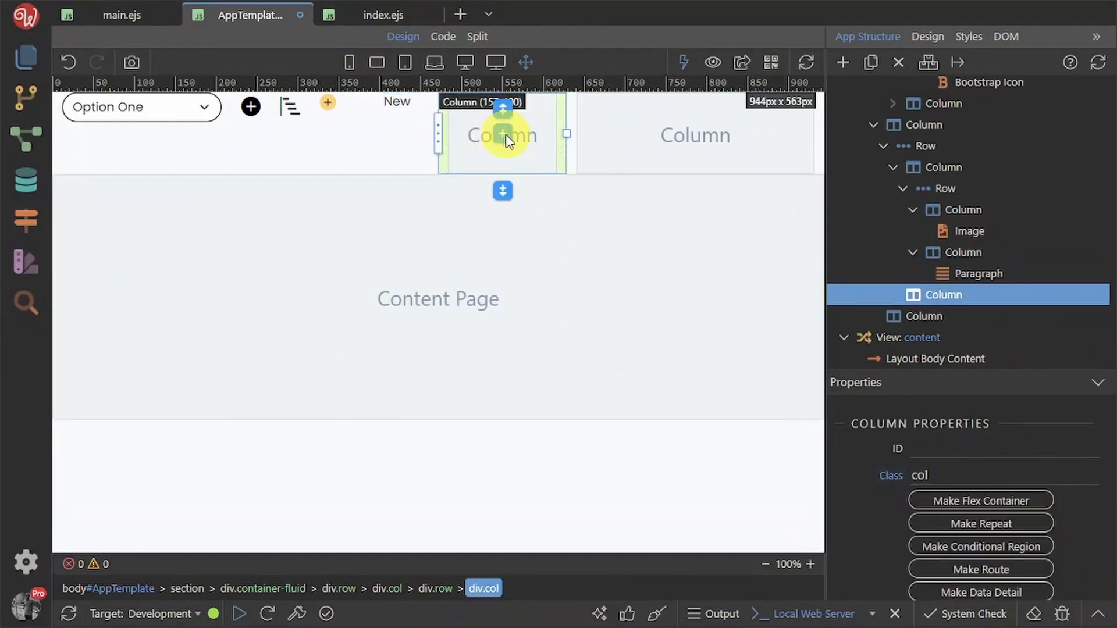
# Insert a Paragraph and a Bootstrap Icon into the middle header column
pyautogui.click(503, 134)
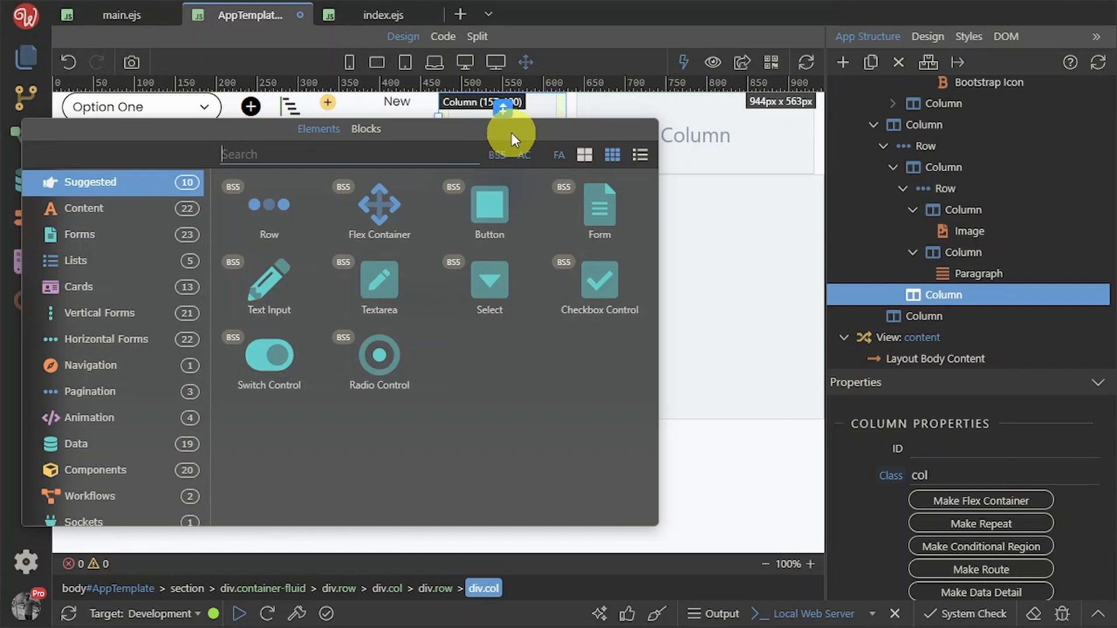
pyautogui.write('para')
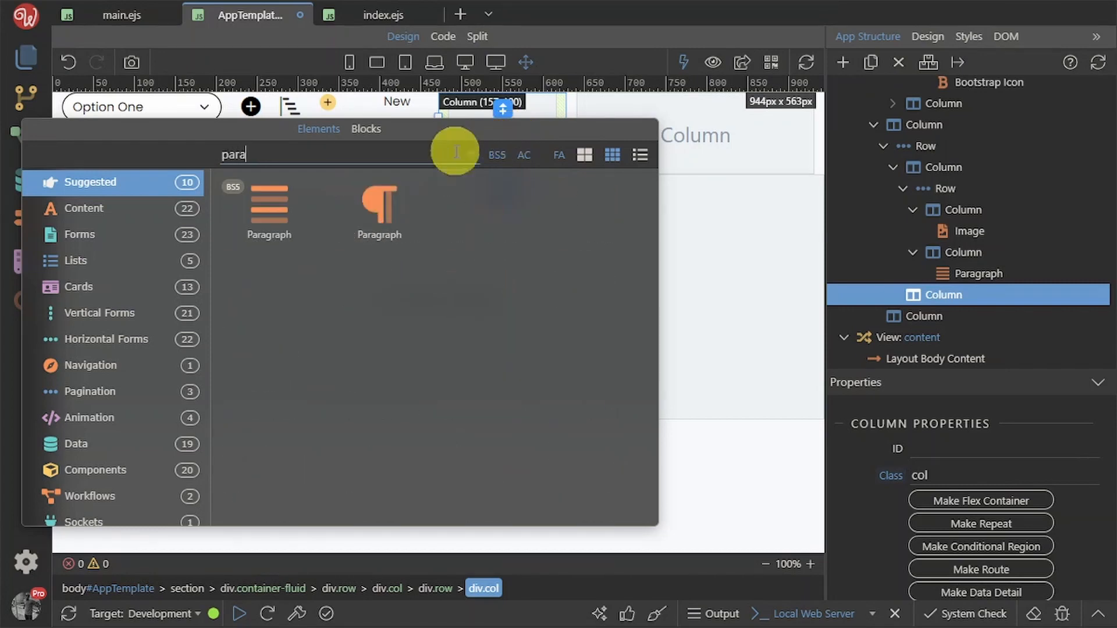
pyautogui.click(384, 204)
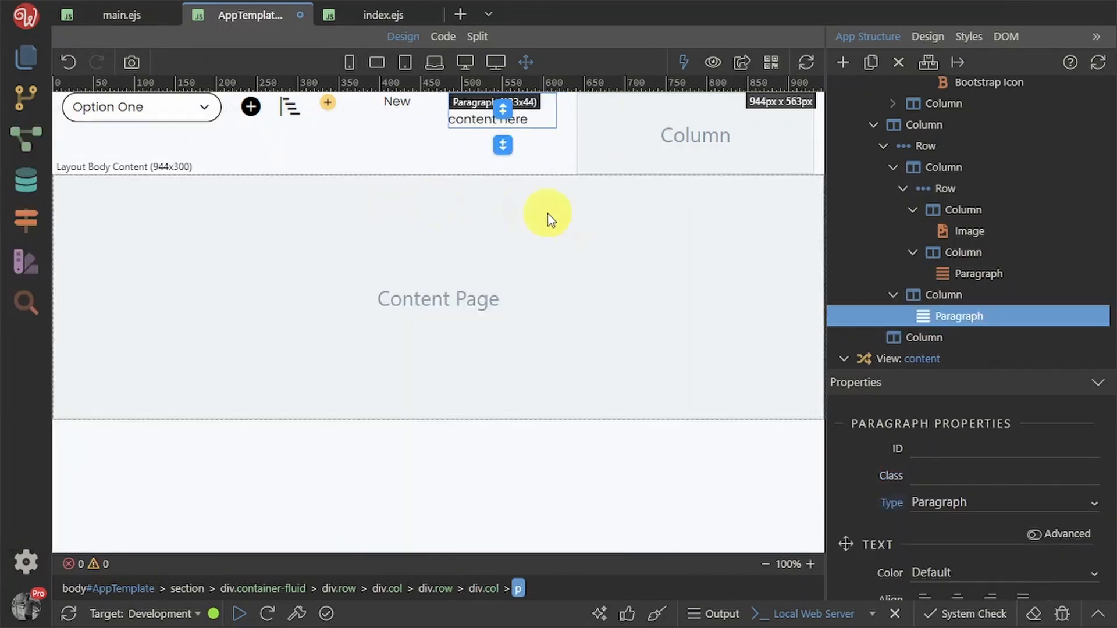
pyautogui.click(504, 149)
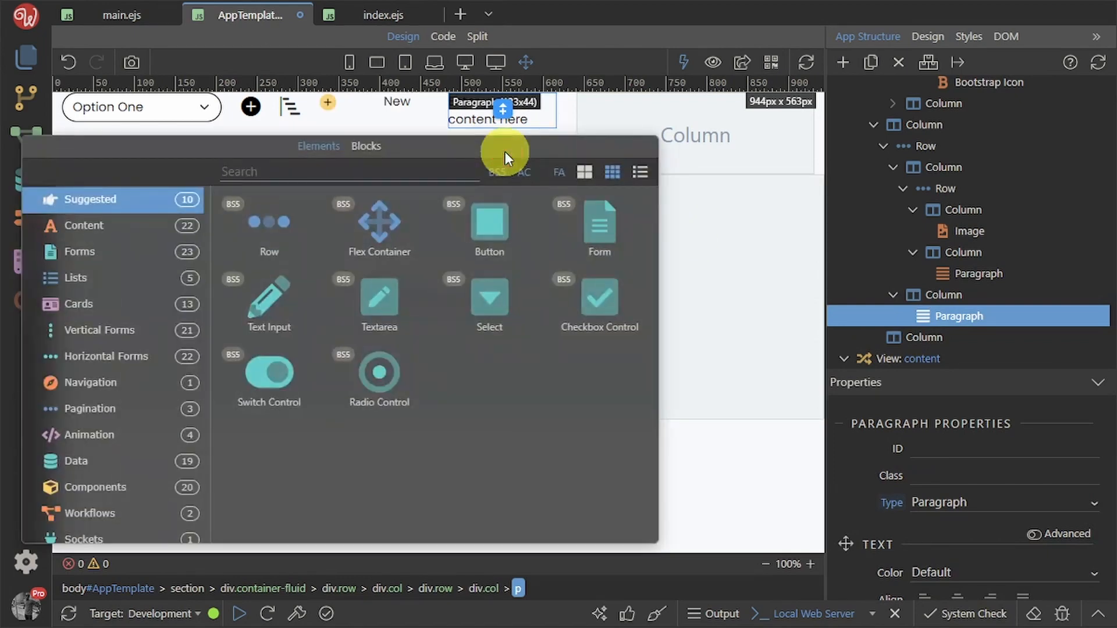
pyautogui.write('i')
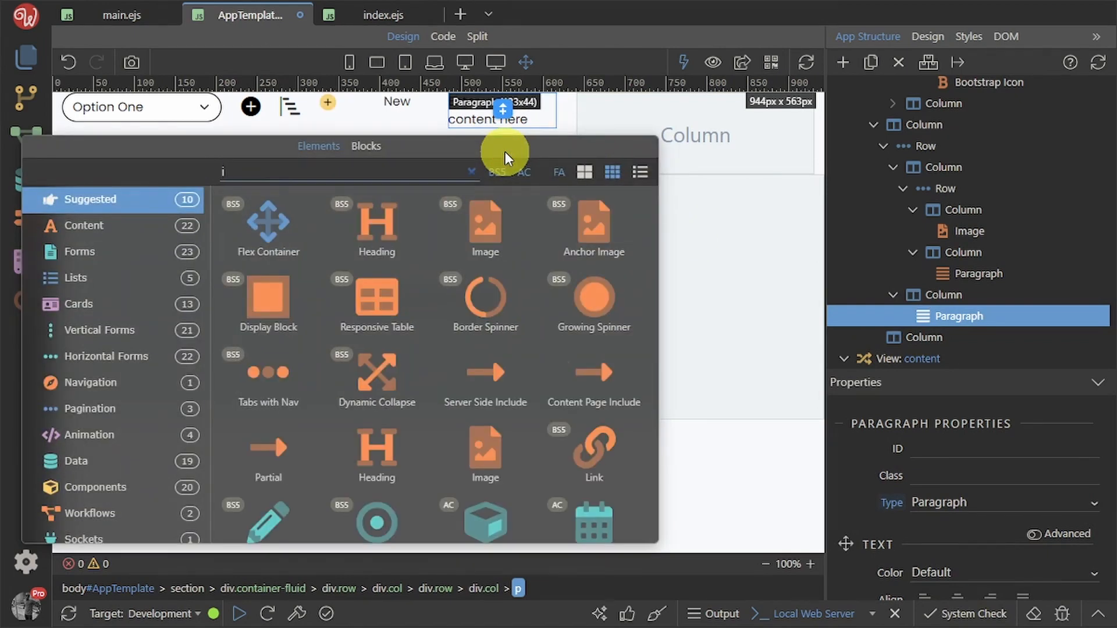
pyautogui.write('con')
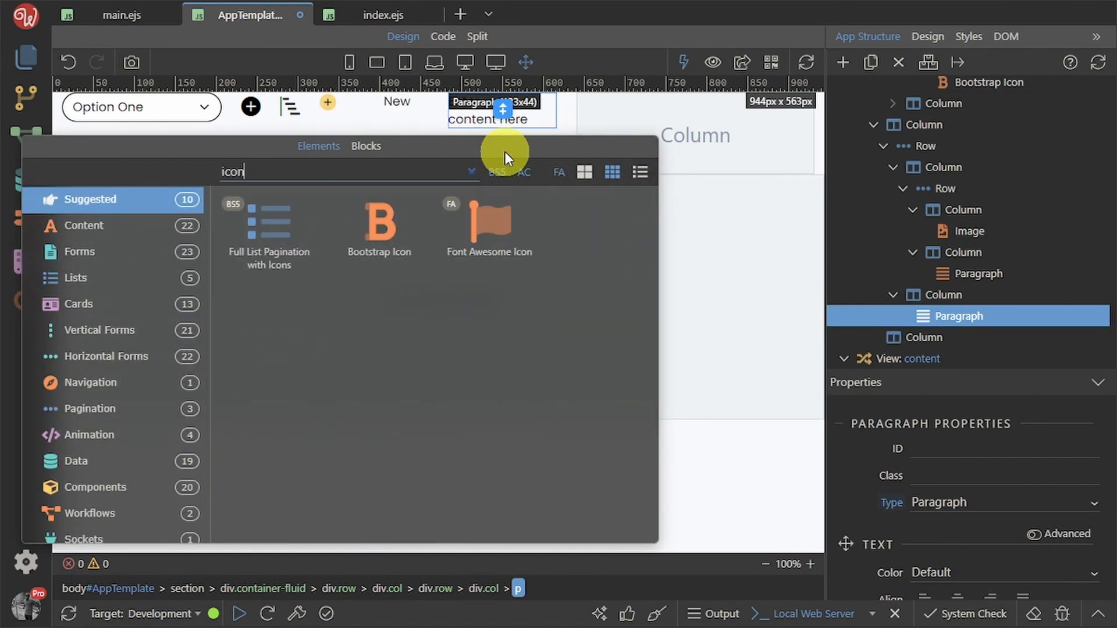
pyautogui.click(396, 224)
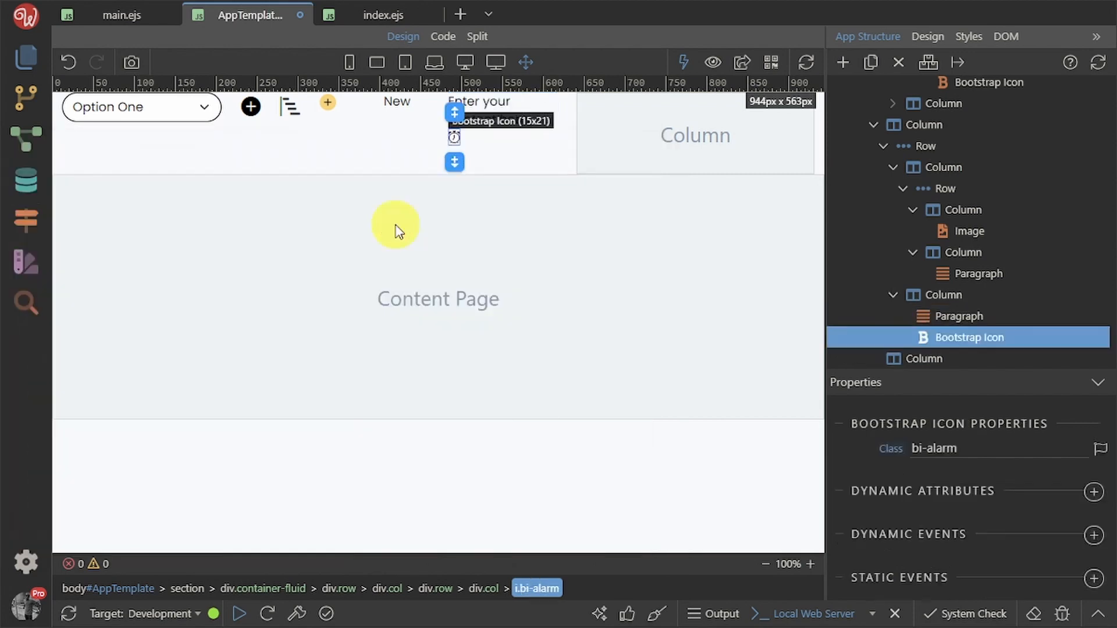
# Change the icon to bi-envelope and add the big-icon class
pyautogui.click(1100, 449)
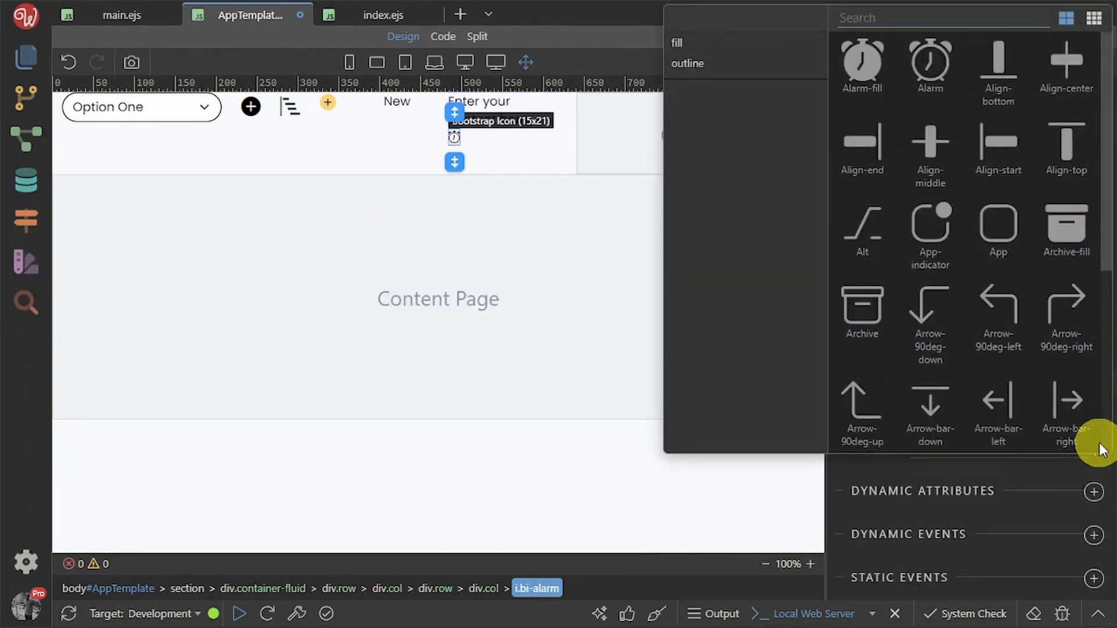
pyautogui.write('enve')
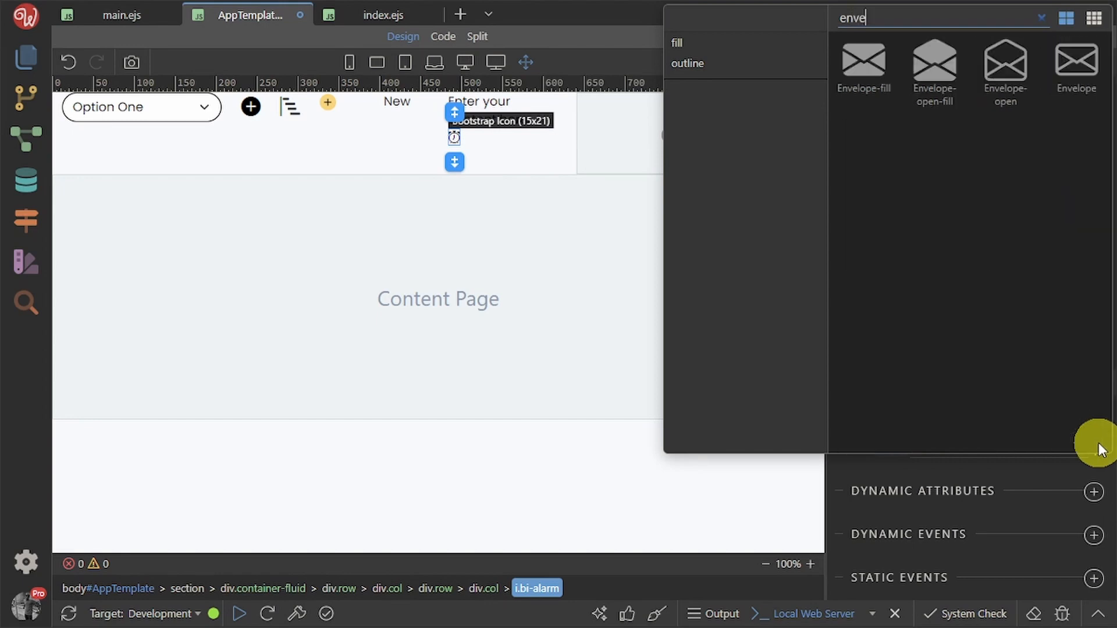
pyautogui.click(1071, 63)
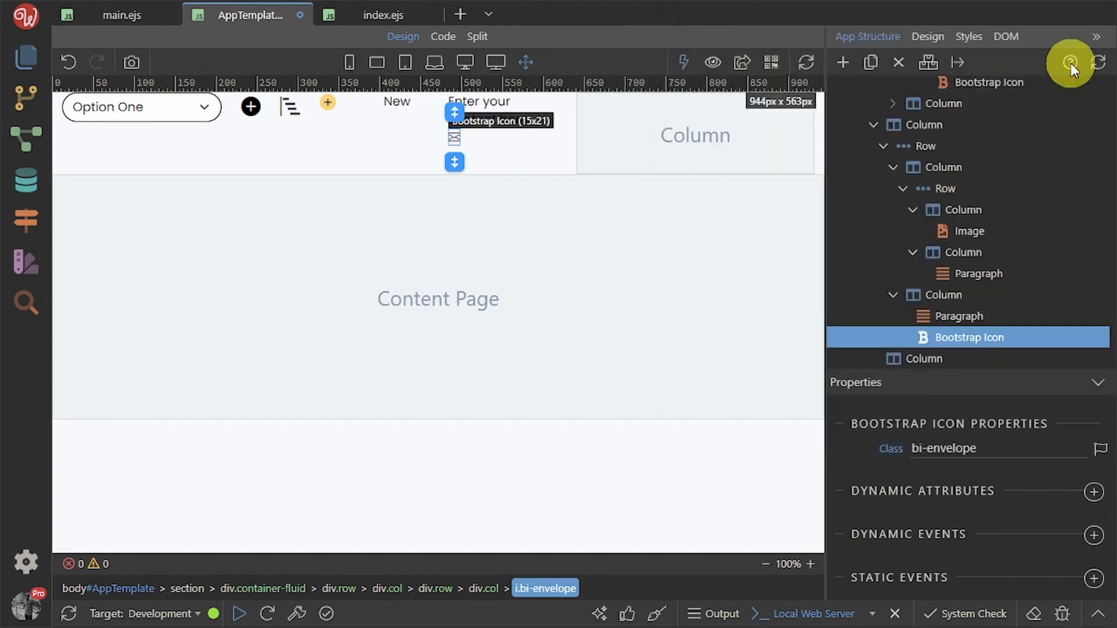
pyautogui.click(1032, 448)
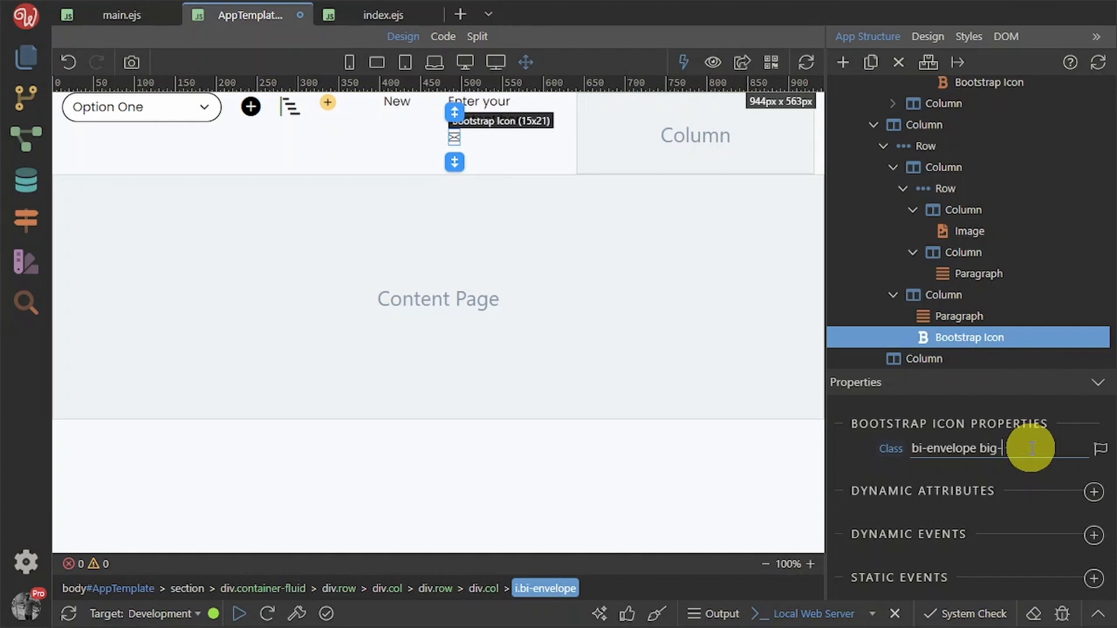
pyautogui.write('big-icon')
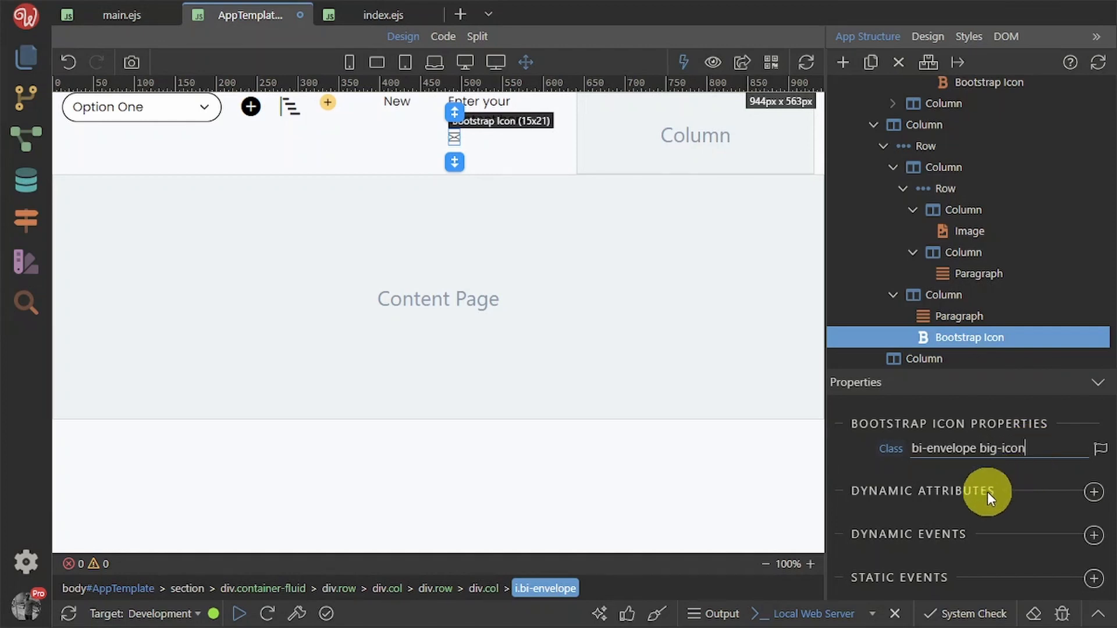
pyautogui.click(873, 476)
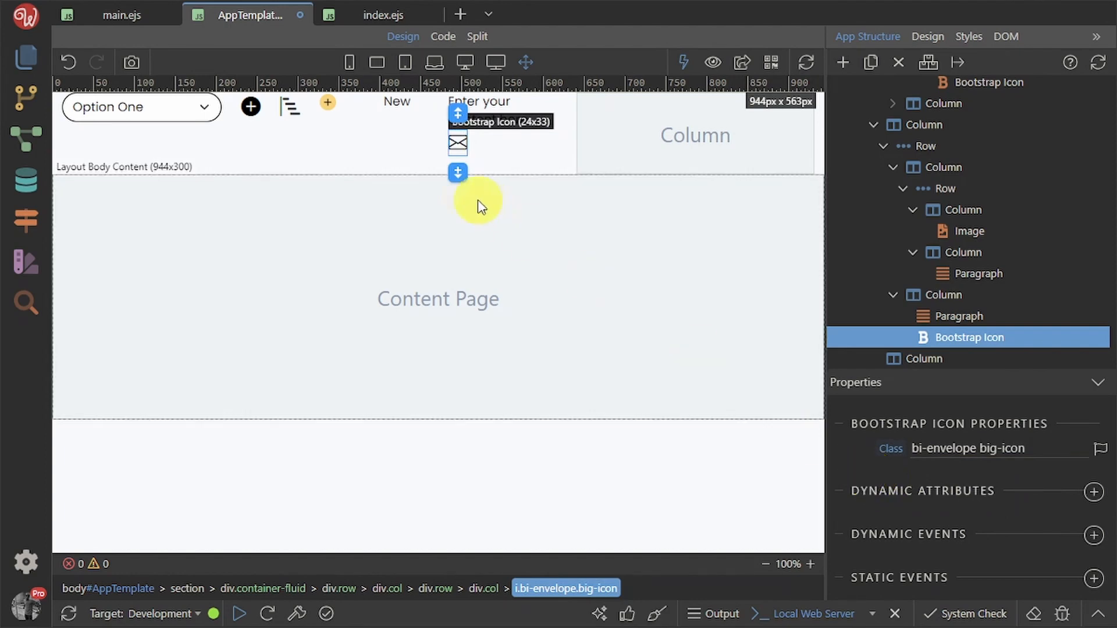
# Change the new paragraph's text to '50'
pyautogui.click(495, 102)
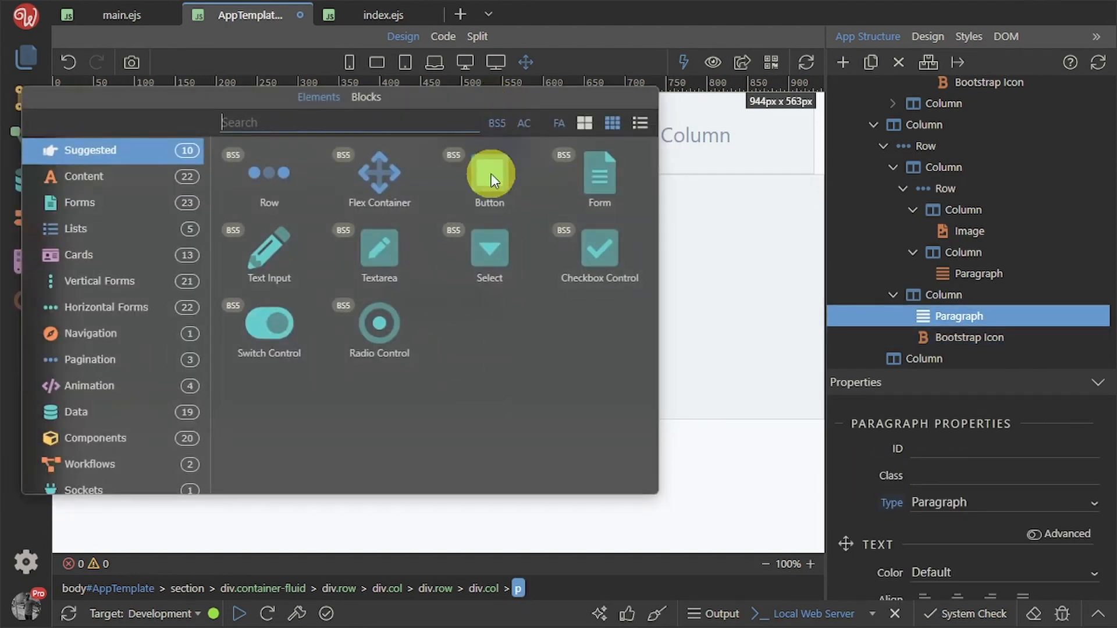
pyautogui.click(723, 369)
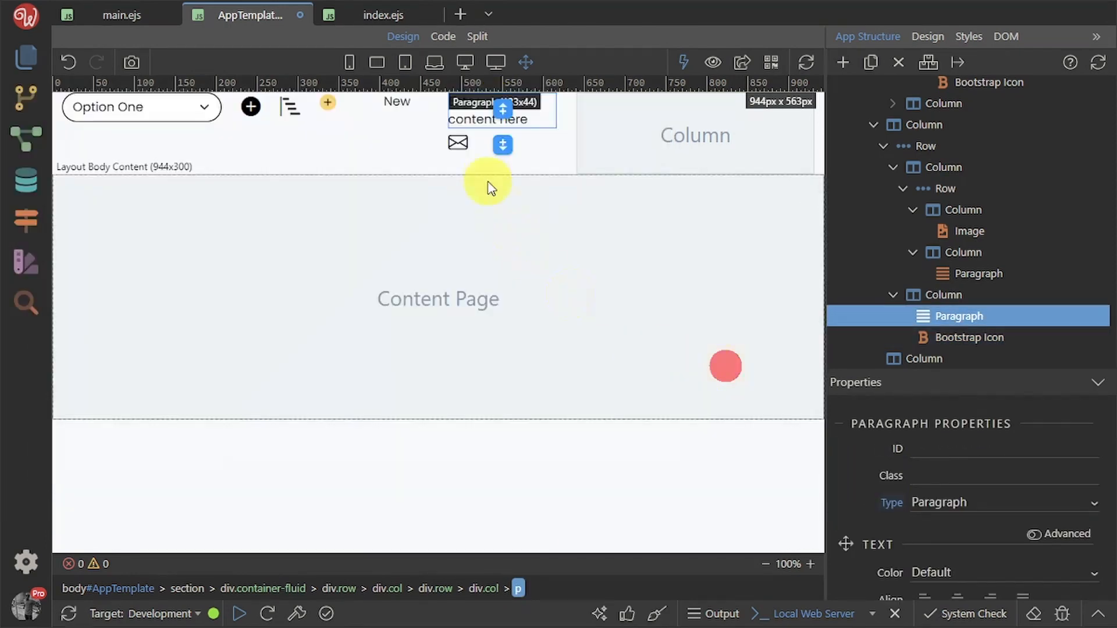
pyautogui.doubleClick(465, 123)
pyautogui.write('50')
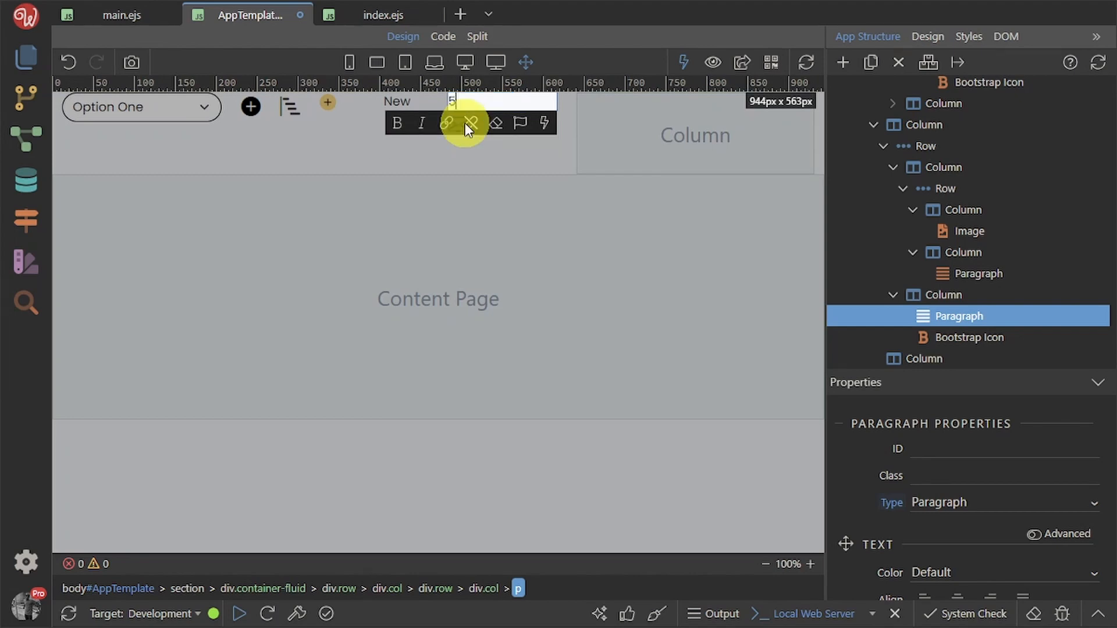
pyautogui.click(533, 260)
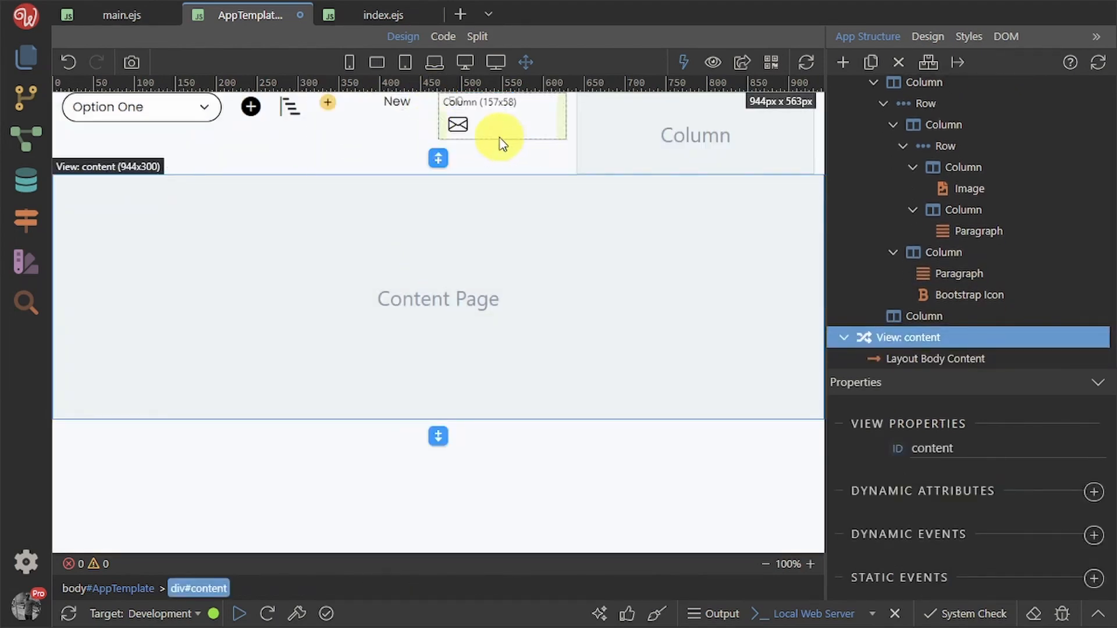
# Set the image's column and the New paragraph's column to Auto layout size
pyautogui.click(365, 131)
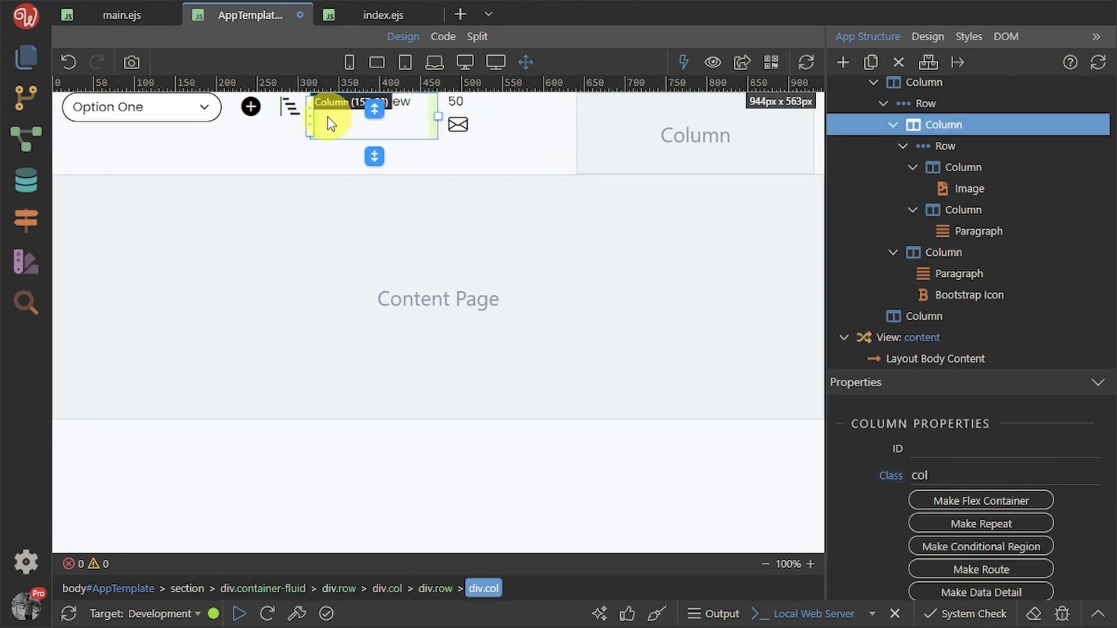
pyautogui.moveTo(330, 124); pyautogui.dragTo(980, 169)
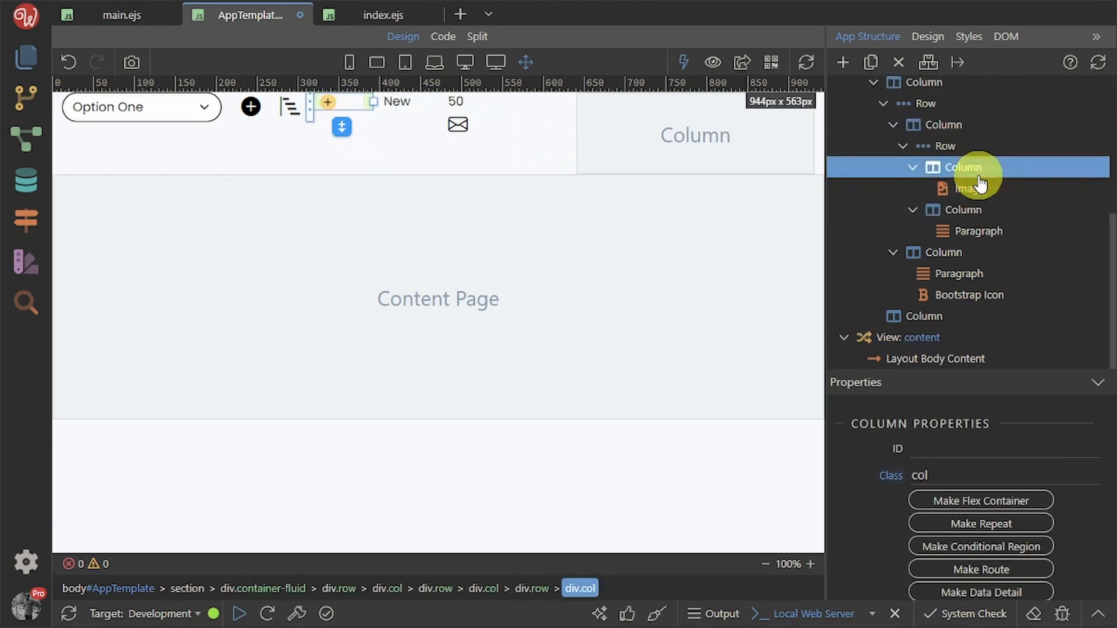
pyautogui.scroll(-5, 992, 550)
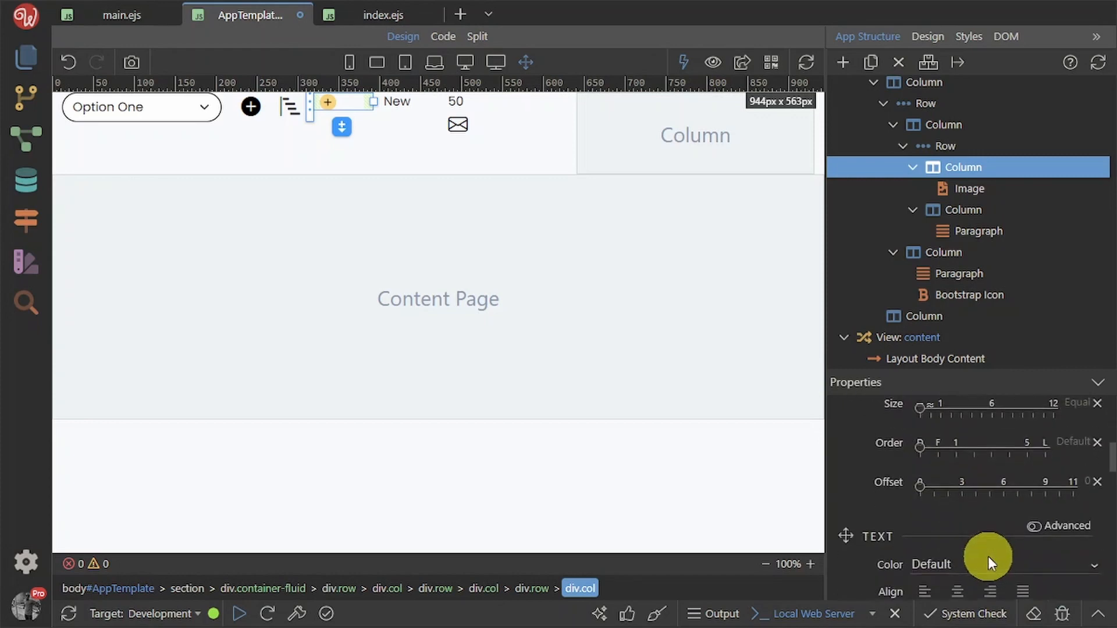
pyautogui.scroll(2, 959, 487)
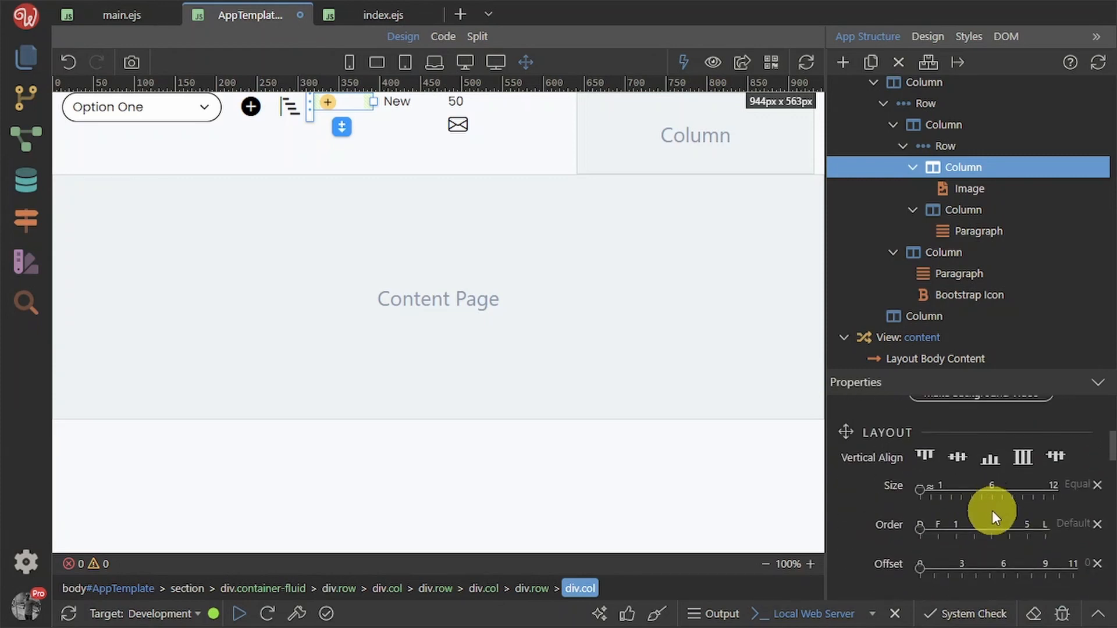
pyautogui.click(929, 490)
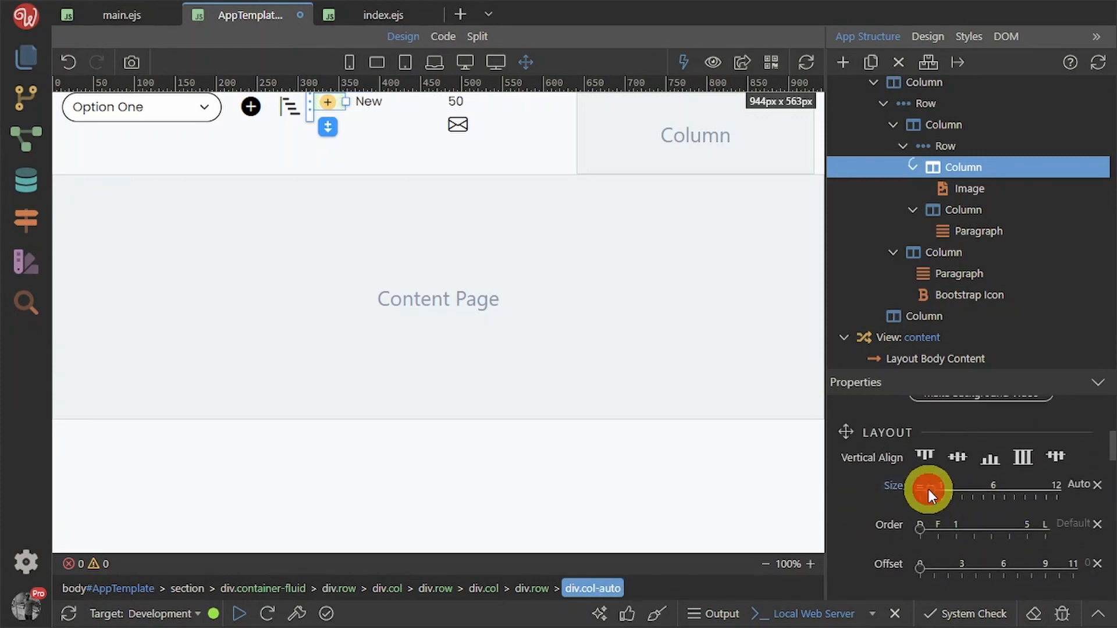
pyautogui.click(972, 215)
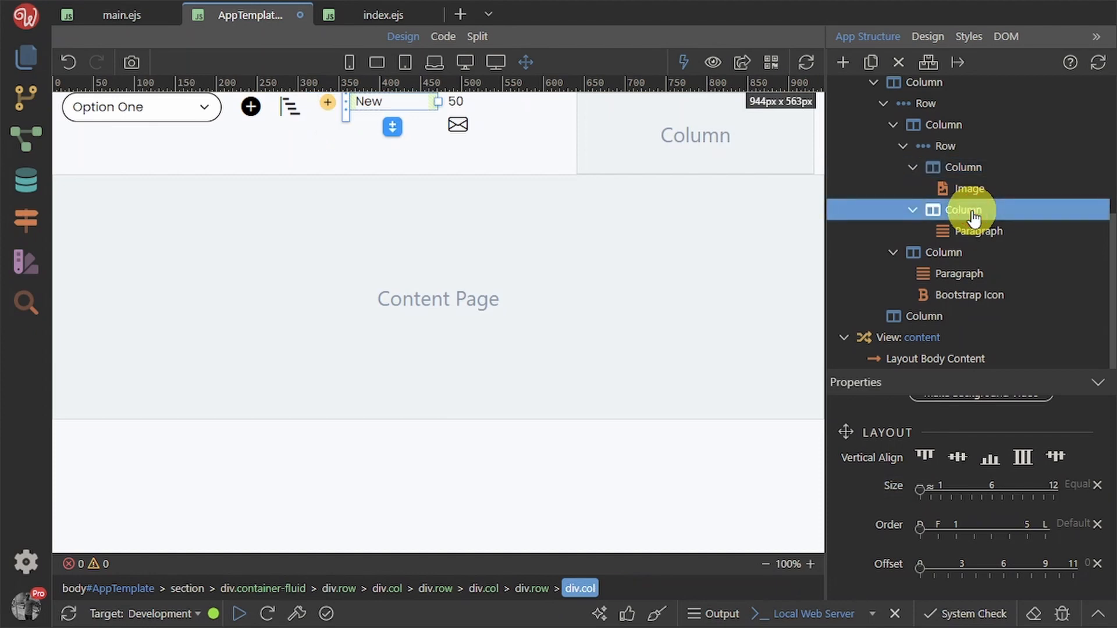
pyautogui.click(931, 487)
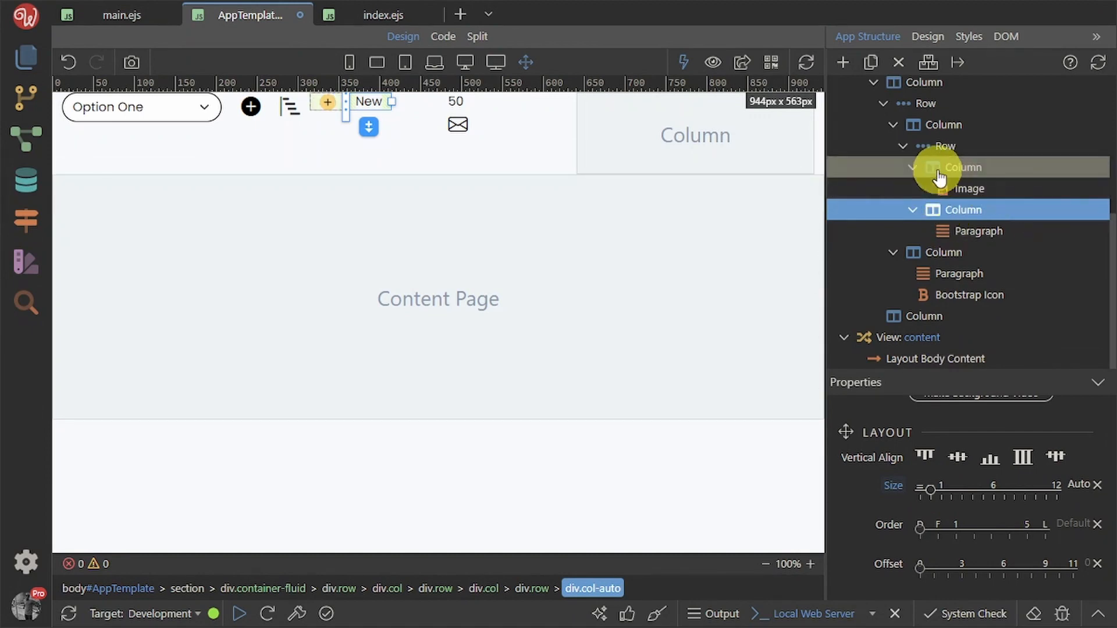
pyautogui.click(912, 167)
pyautogui.click(913, 210)
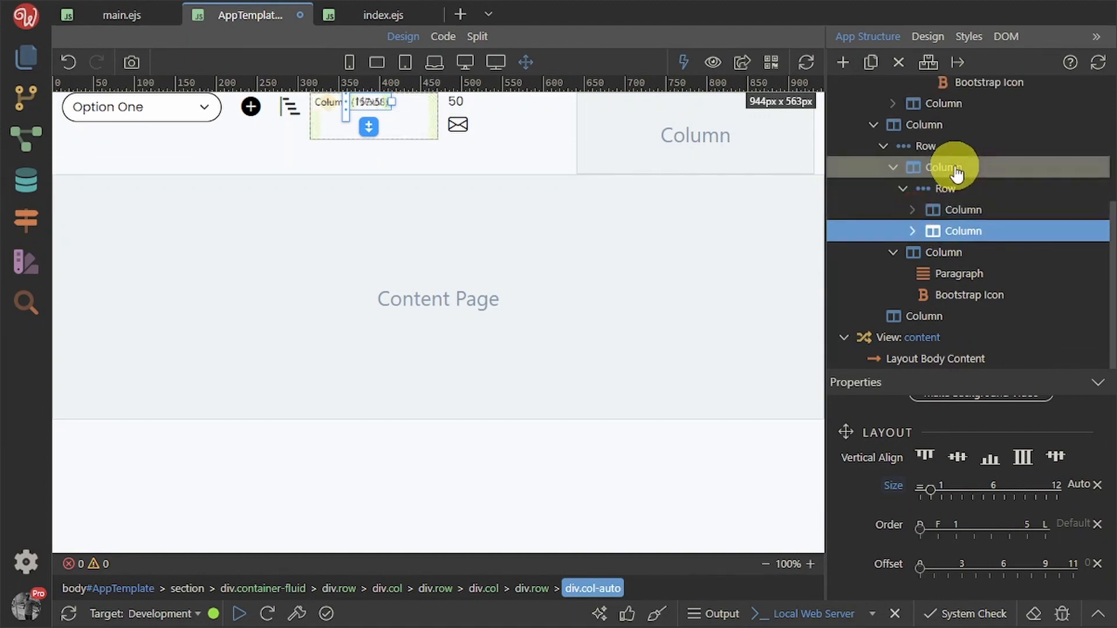
pyautogui.click(913, 211)
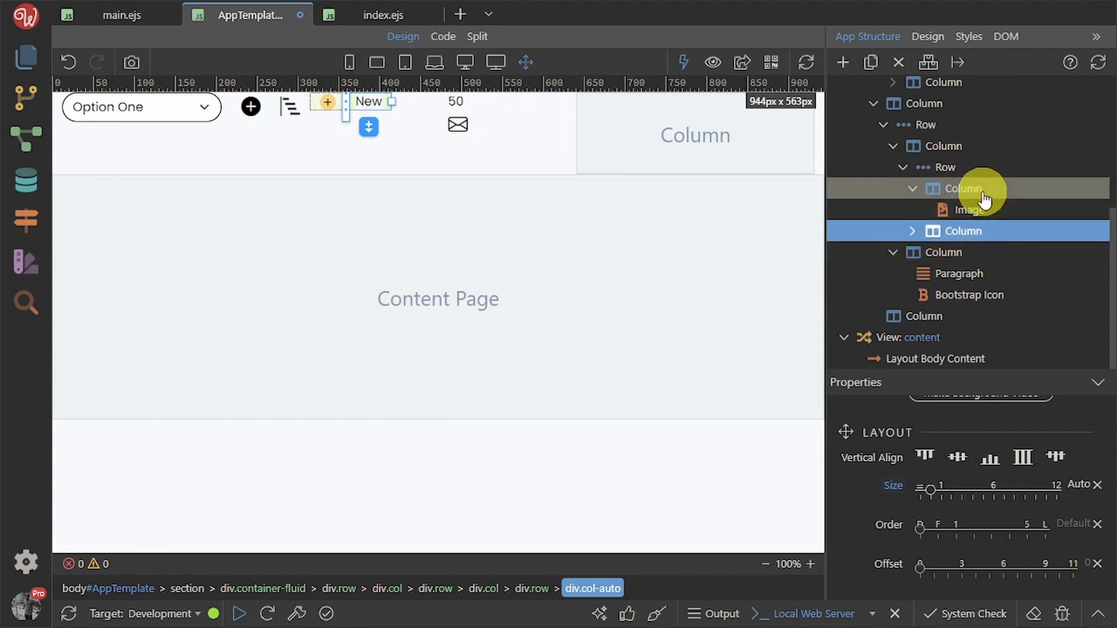
pyautogui.click(509, 141)
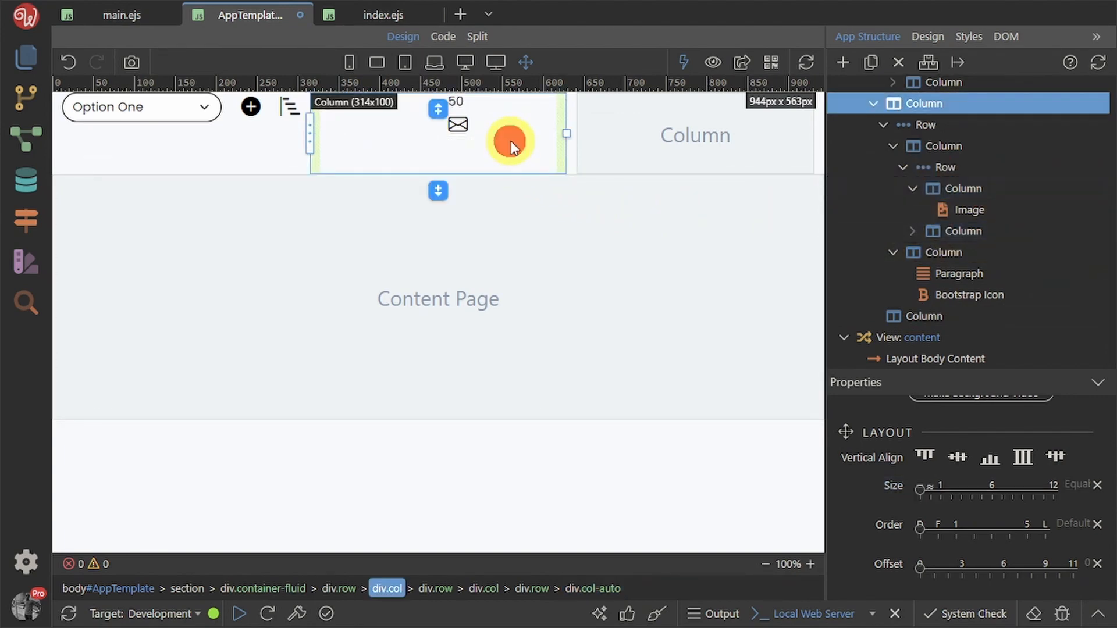
# Make the 50 and envelope column a flex container, items centred vertically and justified to end
pyautogui.click(491, 115)
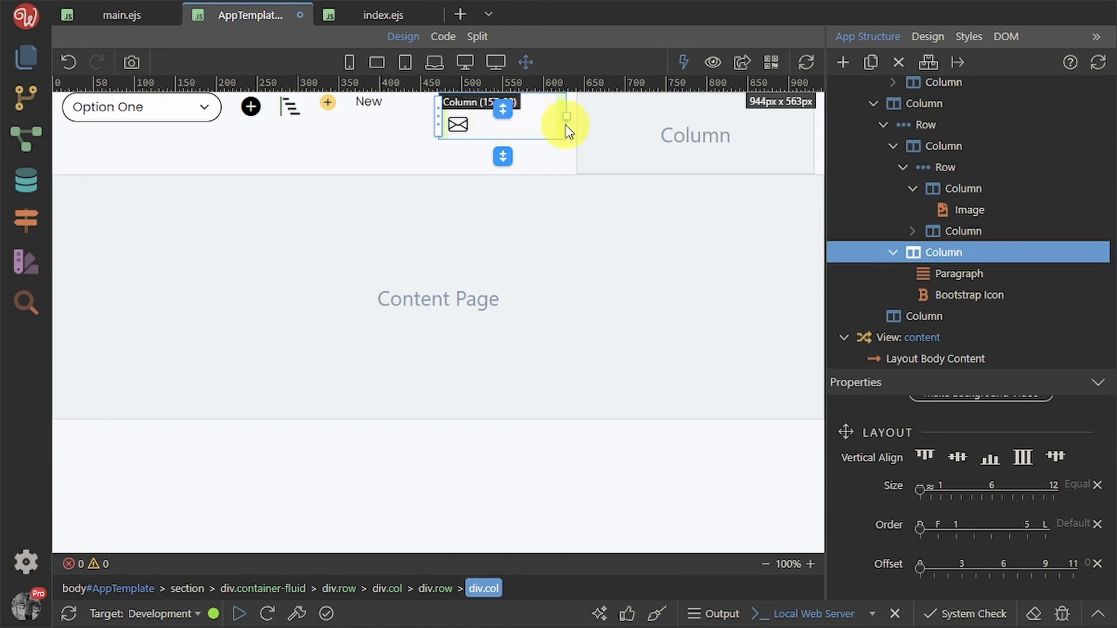
pyautogui.scroll(5, 1003, 499)
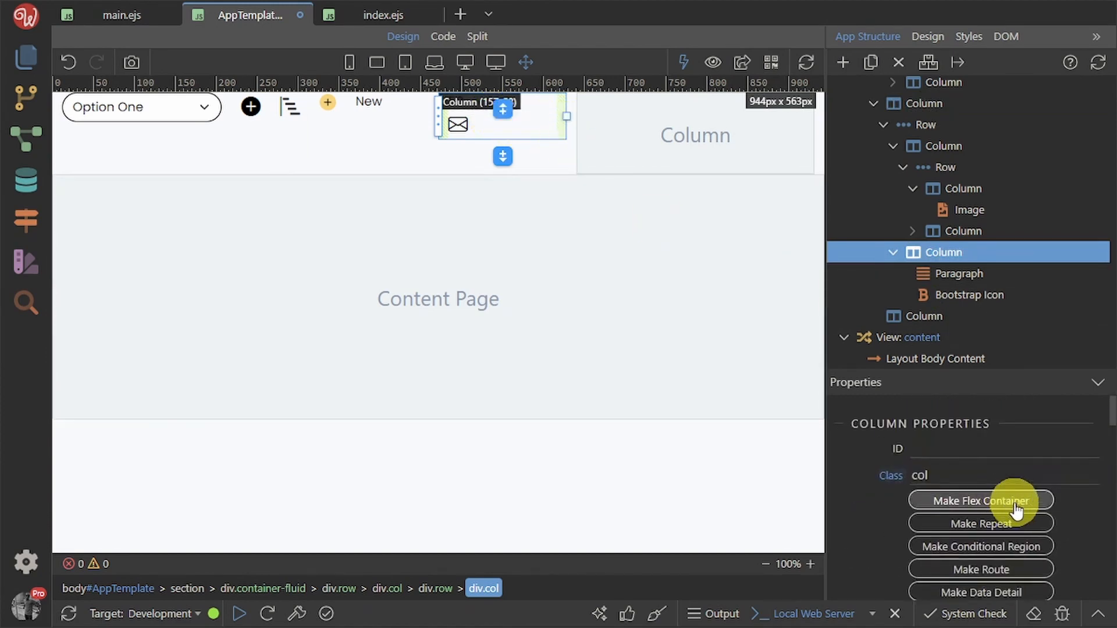
pyautogui.click(1016, 507)
pyautogui.scroll(-3, 992, 569)
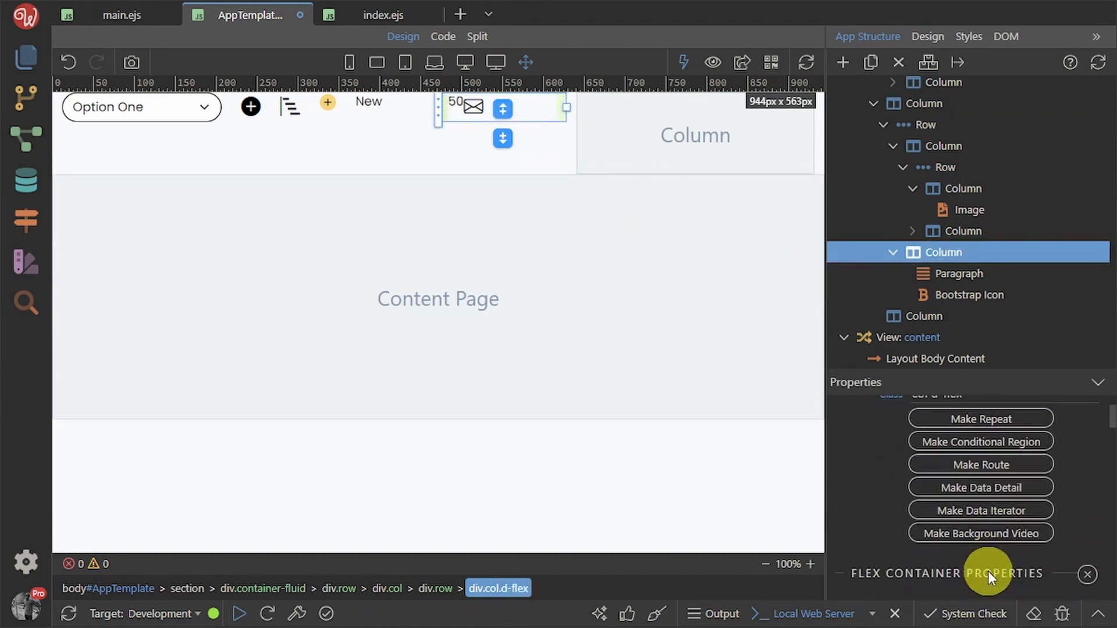
pyautogui.scroll(-3, 988, 572)
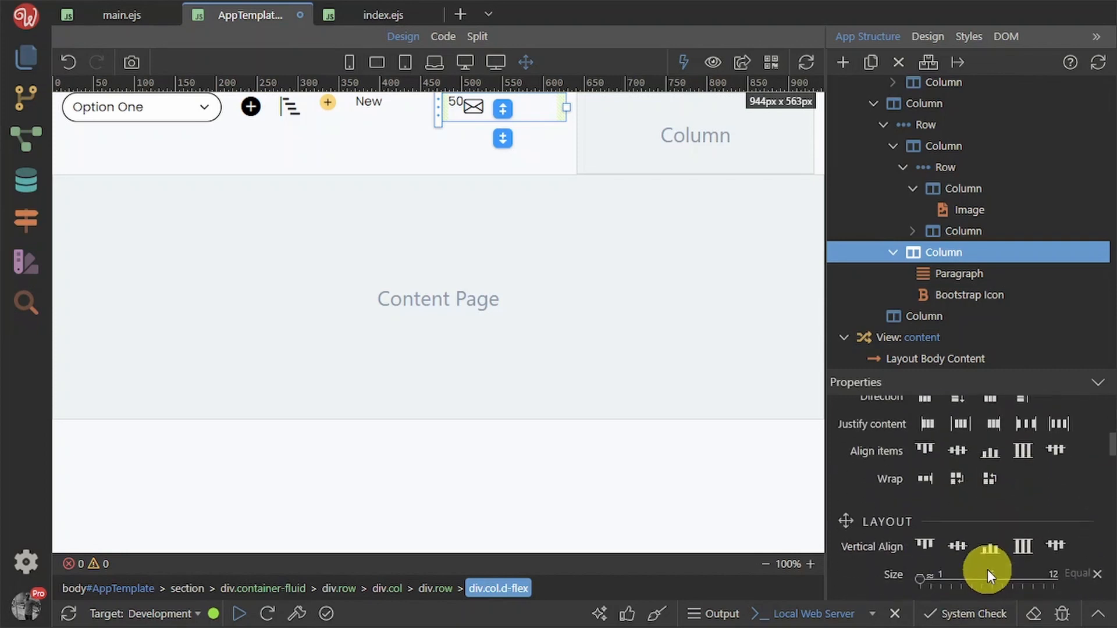
pyautogui.click(961, 451)
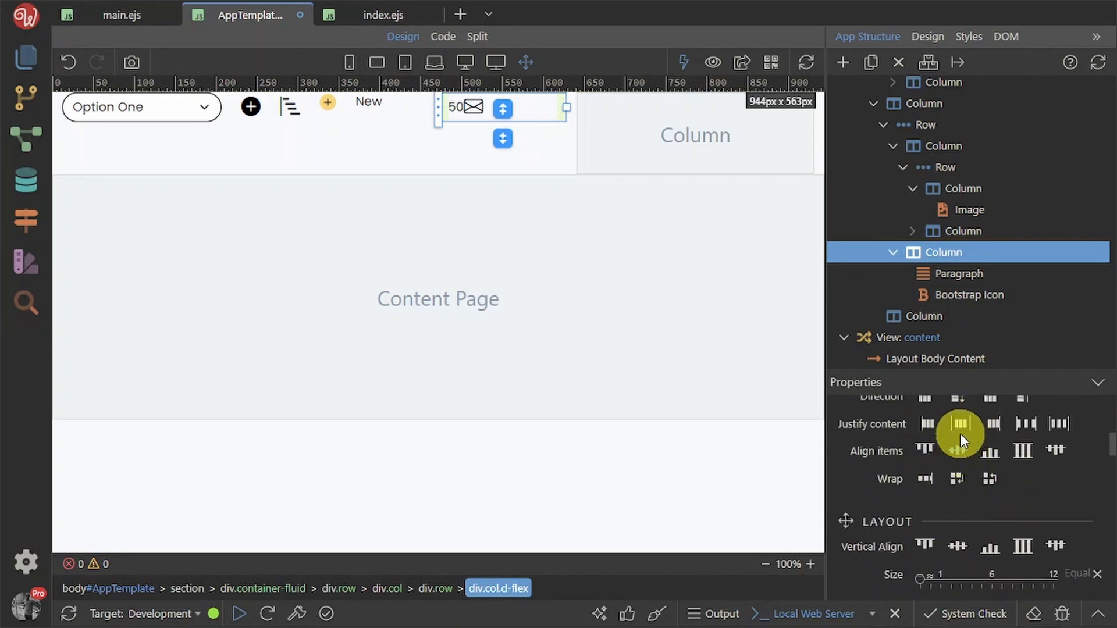
pyautogui.click(997, 424)
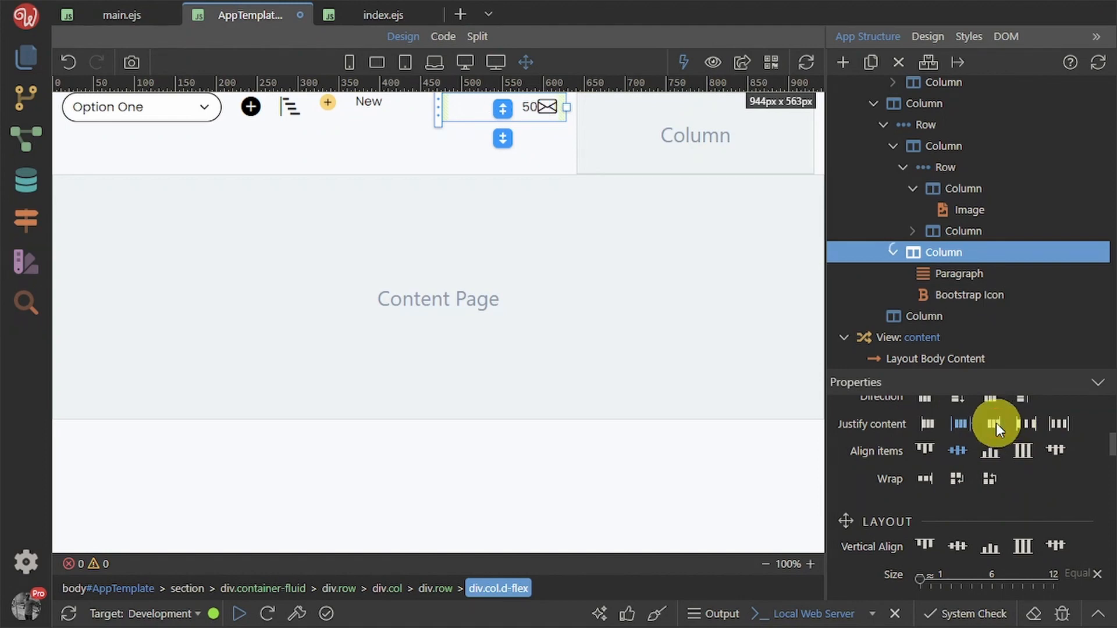
# Give the 50 paragraph a right margin of 2 (me-2)
pyautogui.click(530, 108)
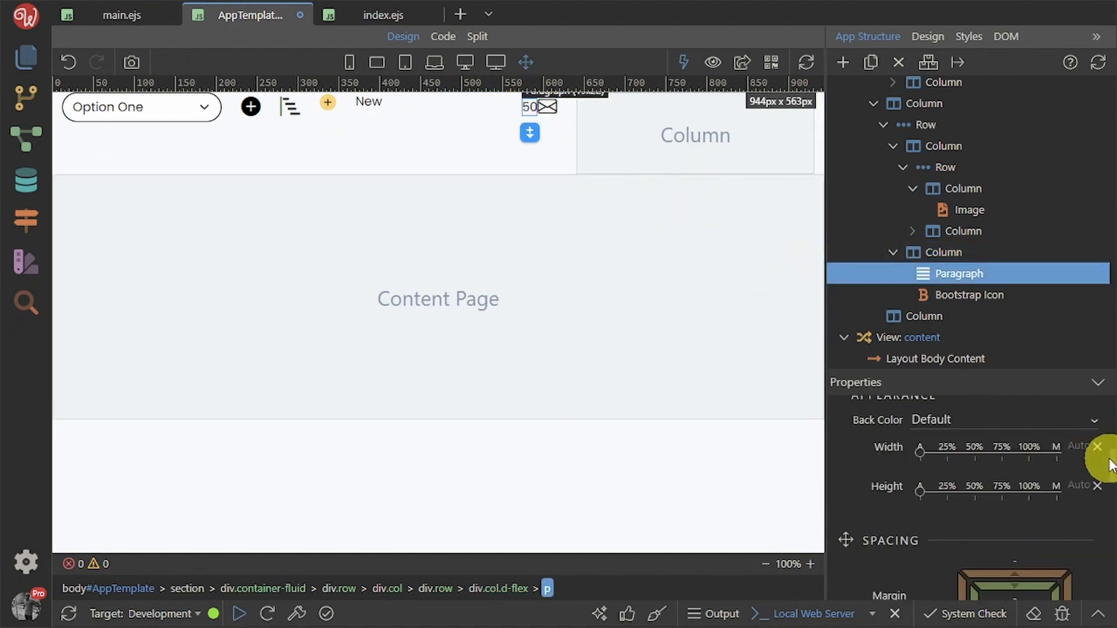
pyautogui.scroll(-1, 1064, 563)
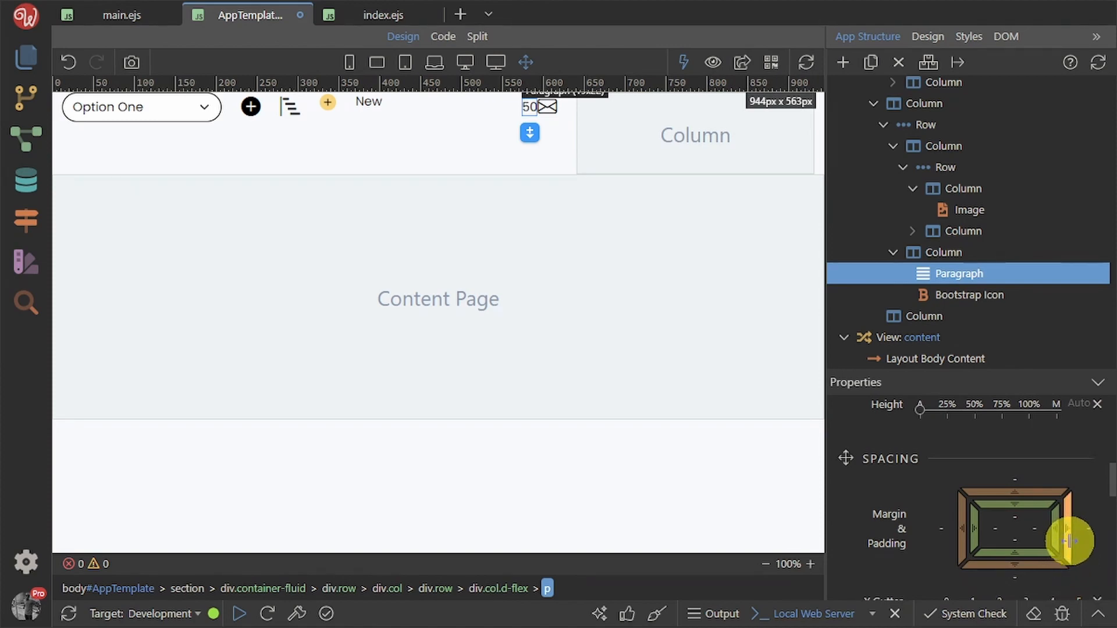
pyautogui.moveTo(1074, 541); pyautogui.dragTo(1113, 532)
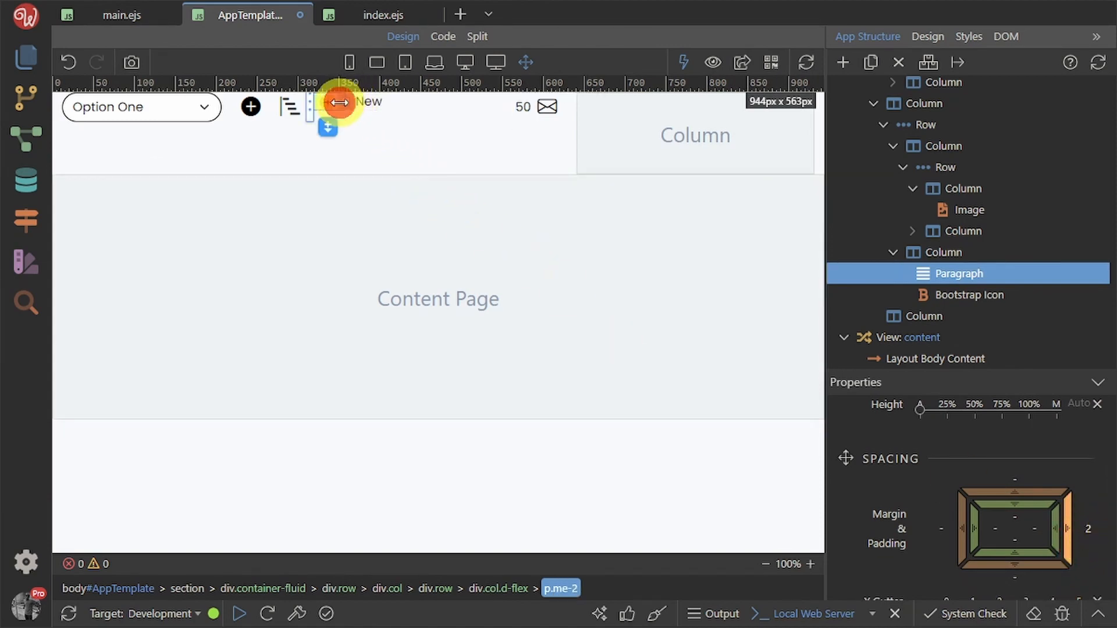
pyautogui.click(376, 107)
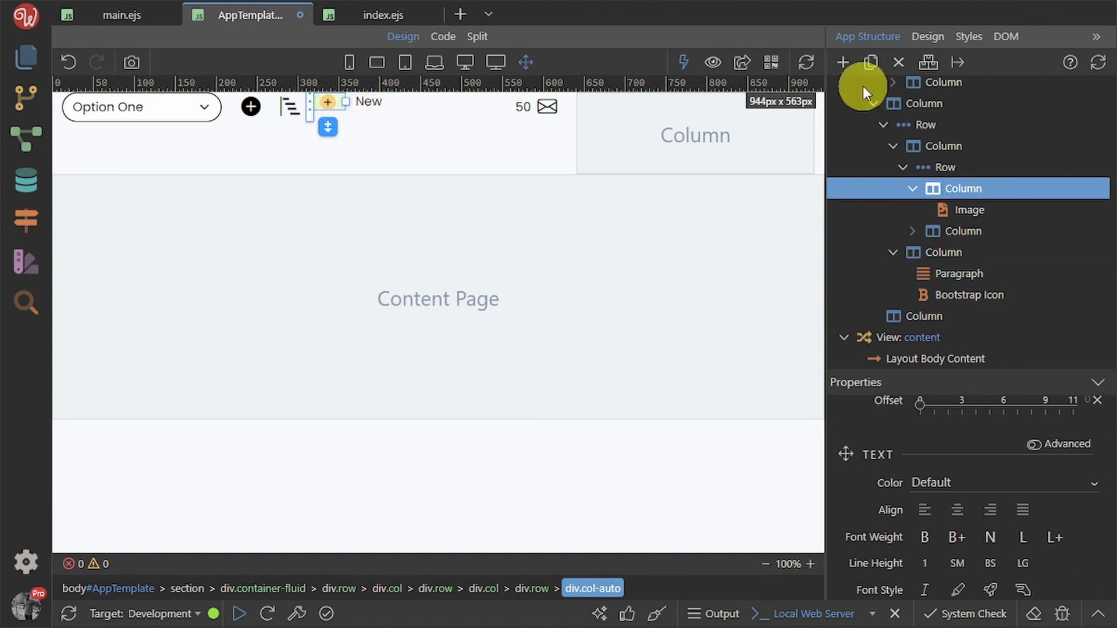
# Move the image and New paragraph into the outer column and delete the empty nested row
pyautogui.moveTo(968, 210); pyautogui.dragTo(954, 167)
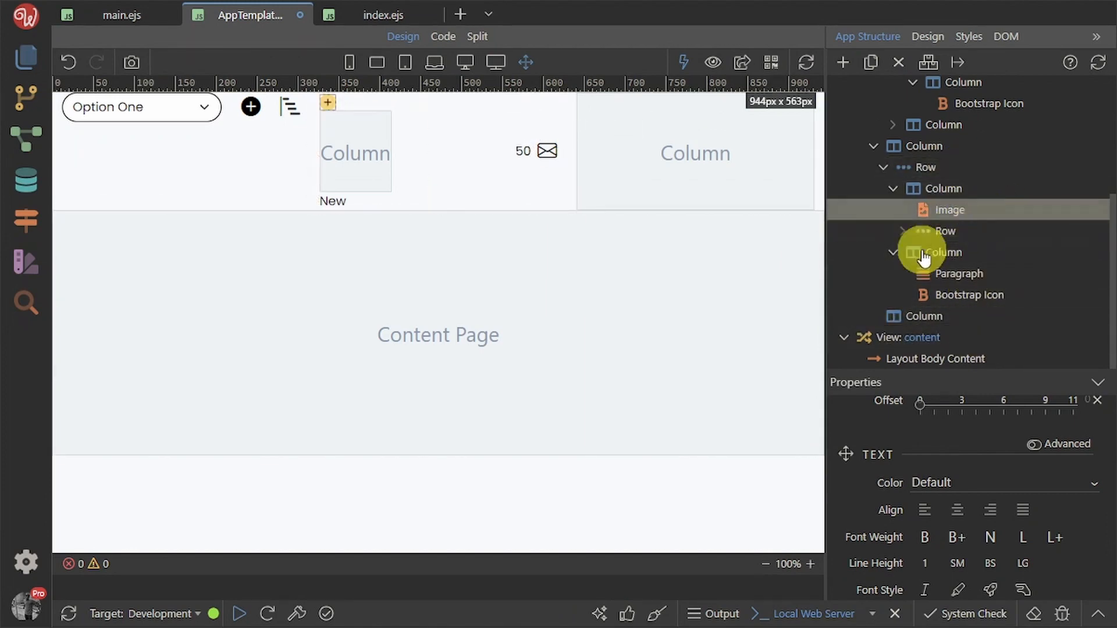
pyautogui.click(902, 231)
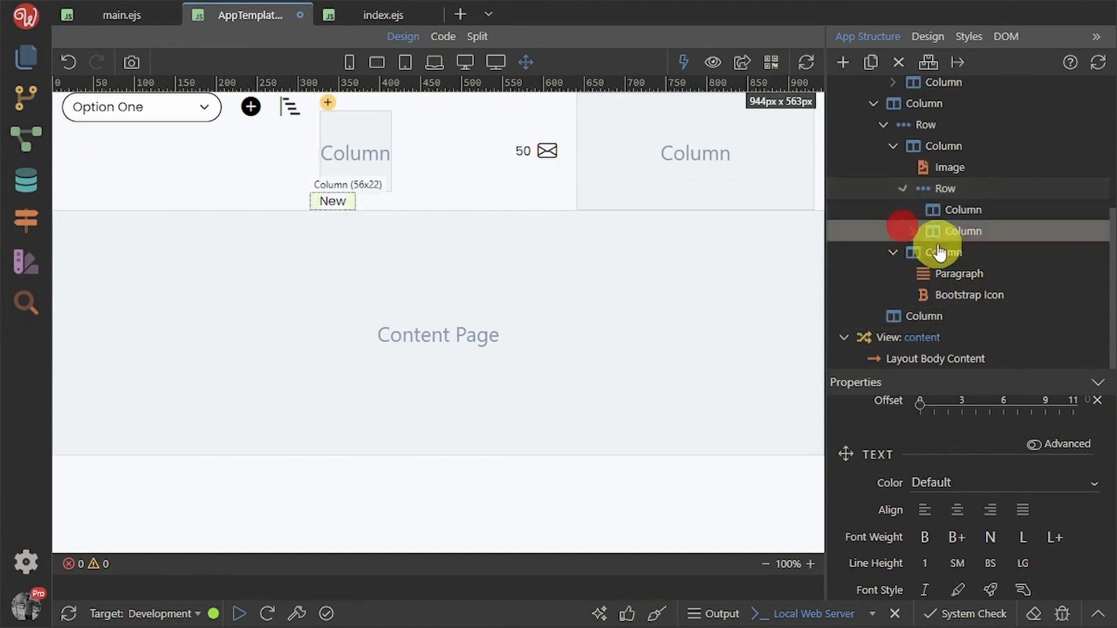
pyautogui.click(911, 231)
pyautogui.click(983, 252)
pyautogui.moveTo(983, 253); pyautogui.dragTo(955, 165)
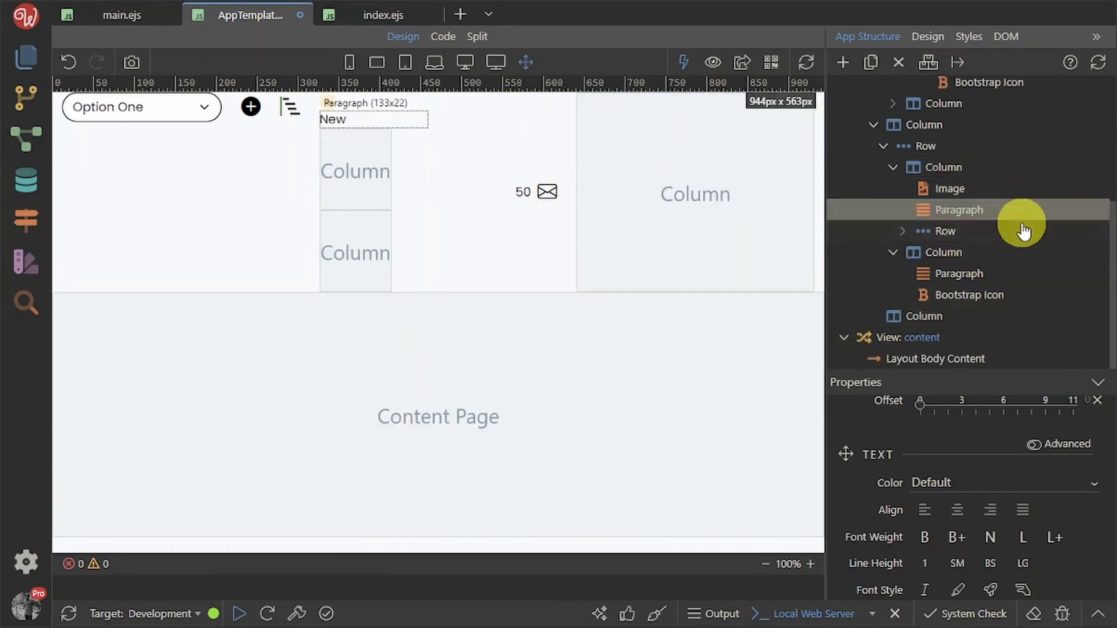
pyautogui.click(965, 235)
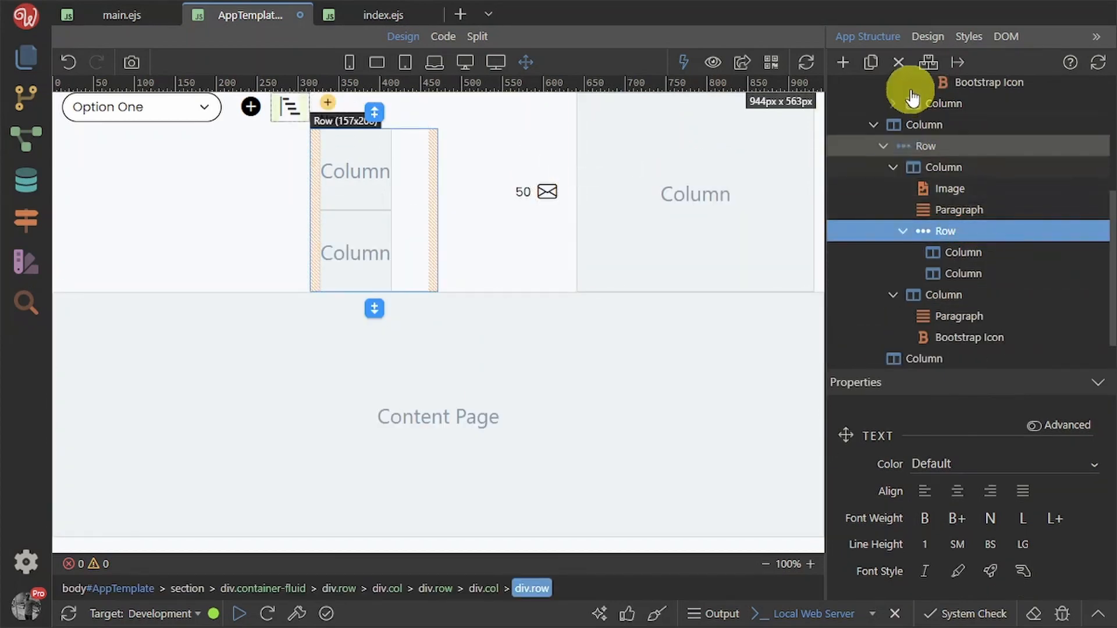
pyautogui.click(899, 57)
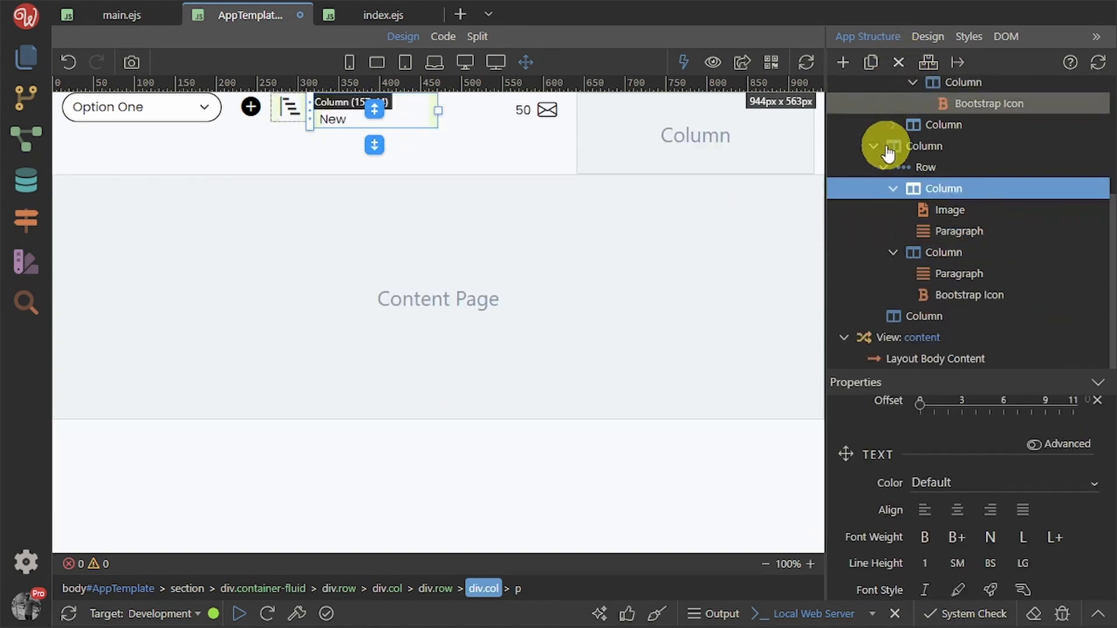
# Make the image-and-New column a flex container with items centred vertically
pyautogui.scroll(-5, 1024, 495)
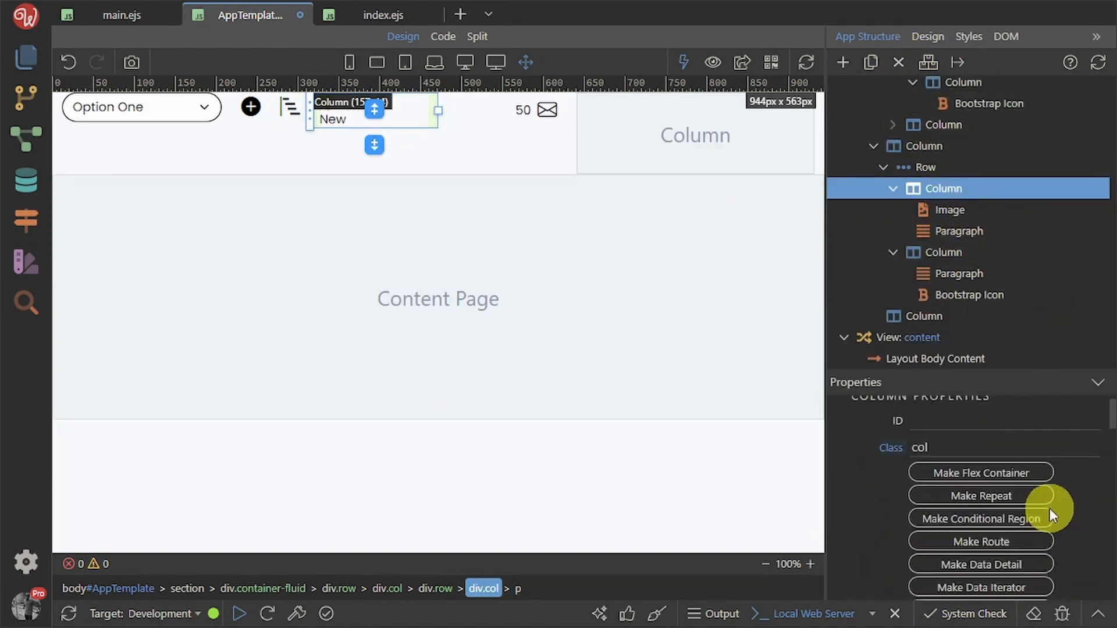
pyautogui.click(1006, 508)
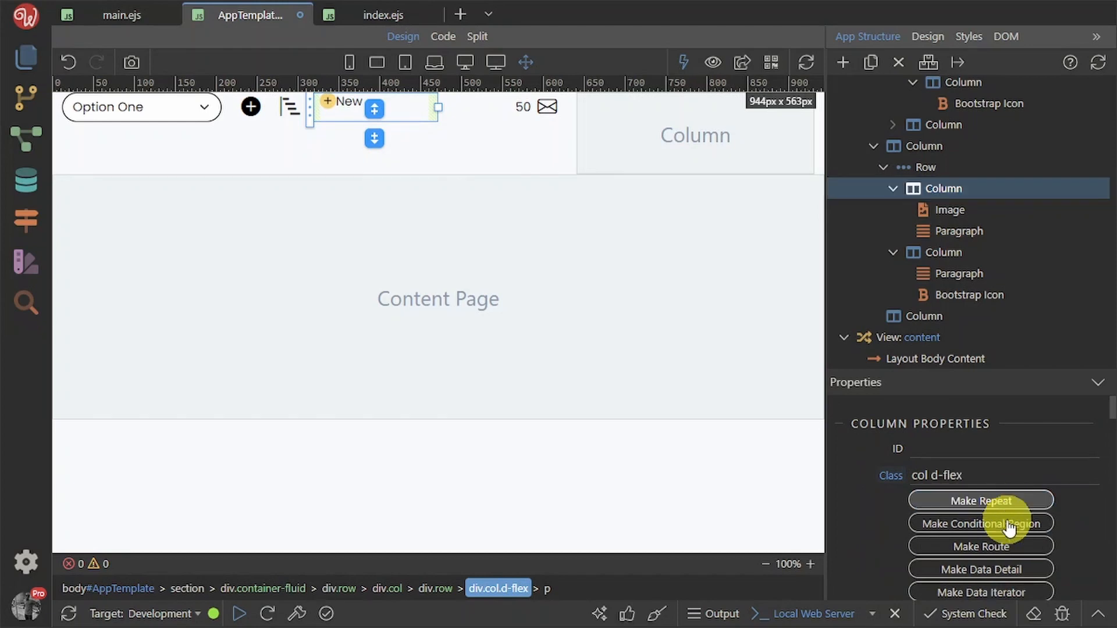
pyautogui.scroll(-8, 1006, 568)
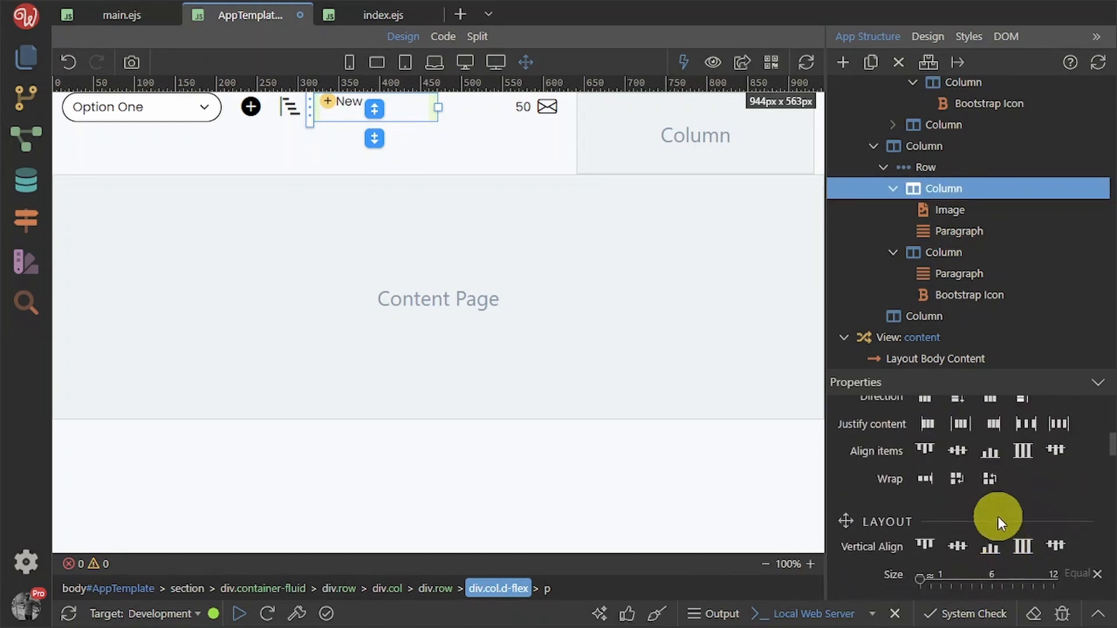
pyautogui.click(961, 449)
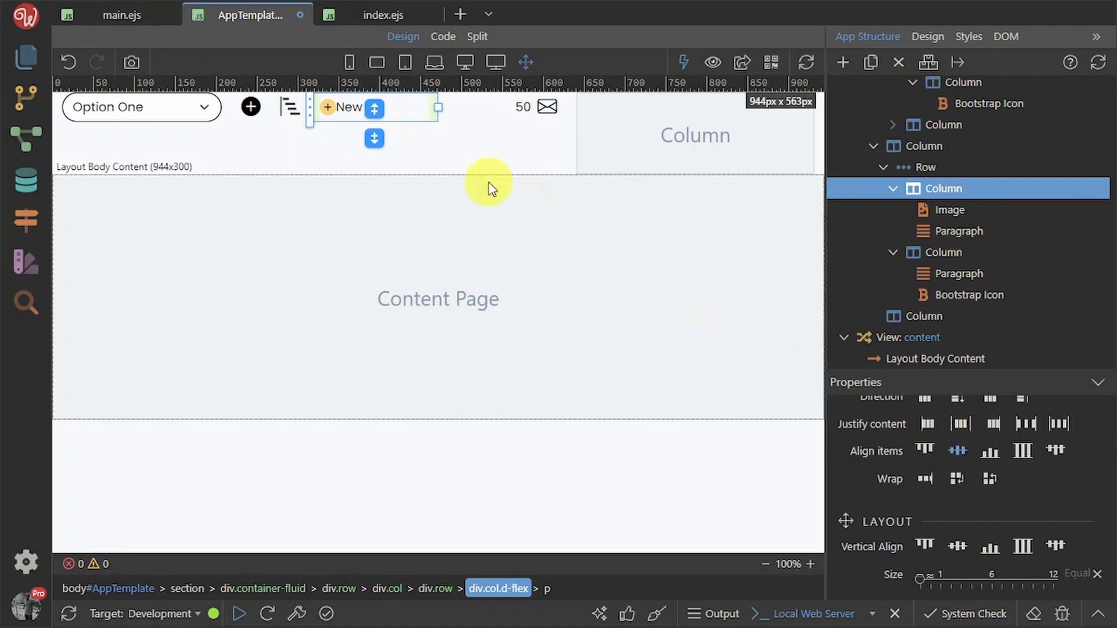
# Make the New paragraph bold and bring up the Figma Taskbit design for reference
pyautogui.click(324, 100)
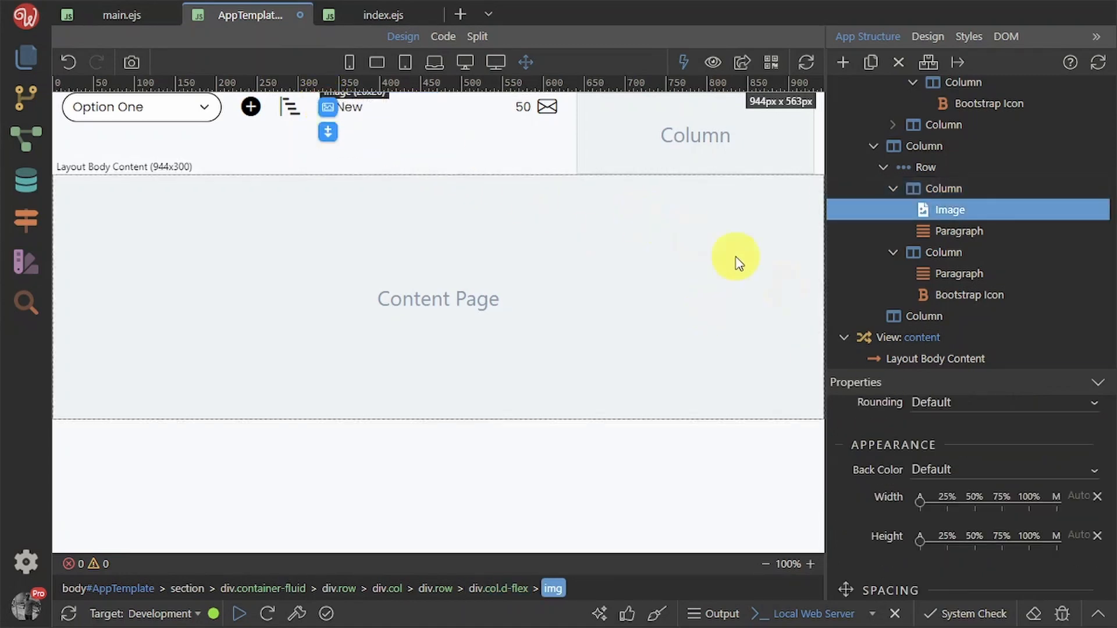
pyautogui.scroll(-3, 1039, 507)
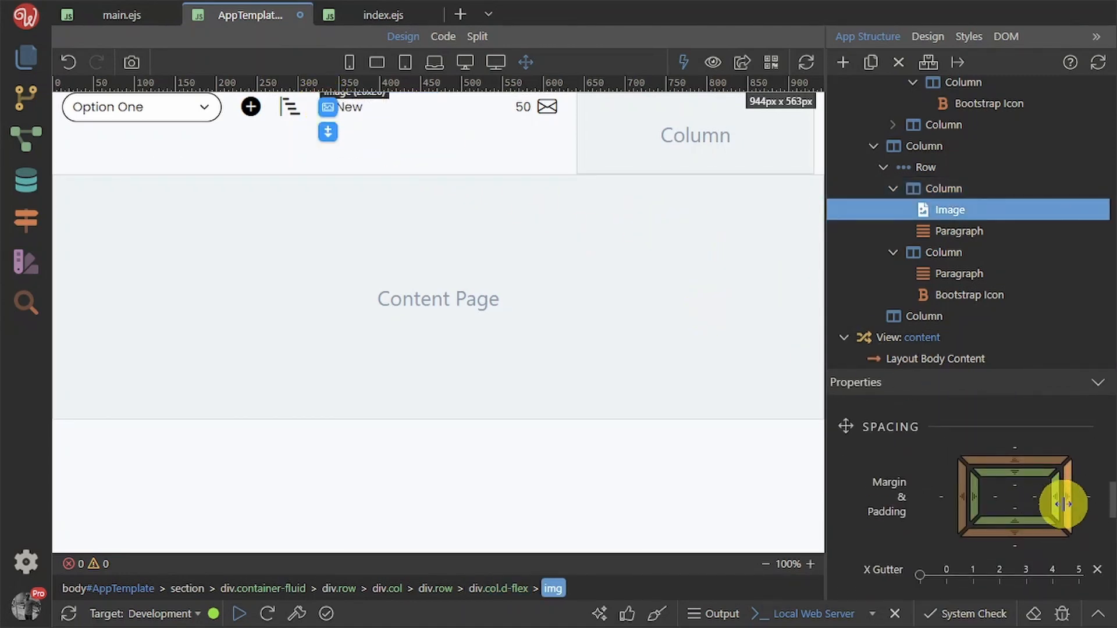
pyautogui.click(377, 146)
pyautogui.click(263, 200)
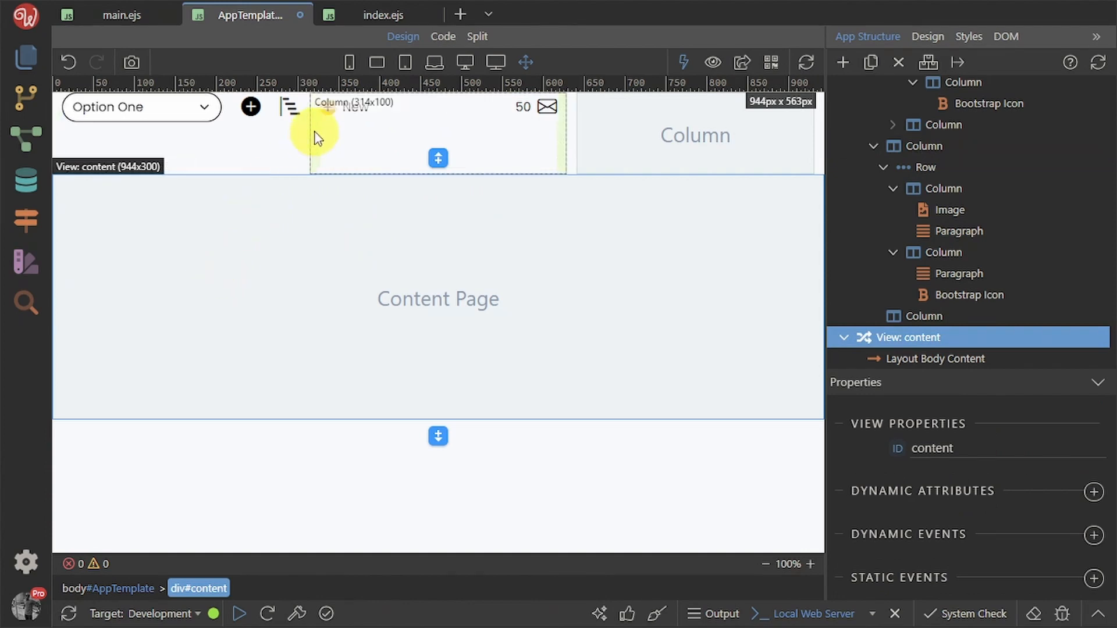
pyautogui.click(352, 106)
pyautogui.scroll(-3, 983, 510)
pyautogui.scroll(3, 983, 510)
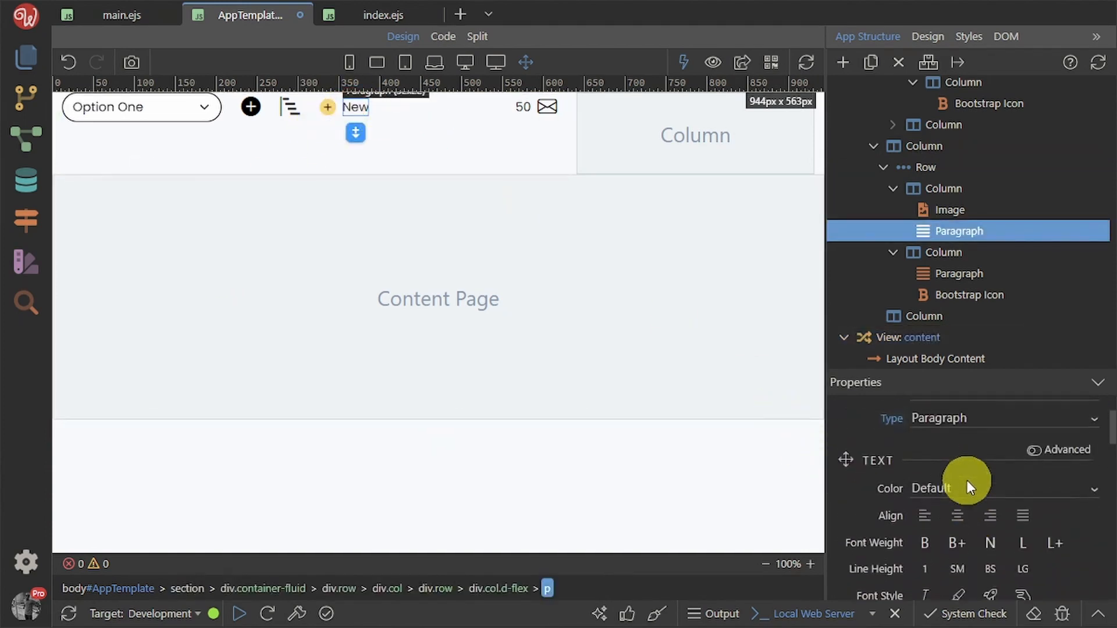
pyautogui.click(918, 546)
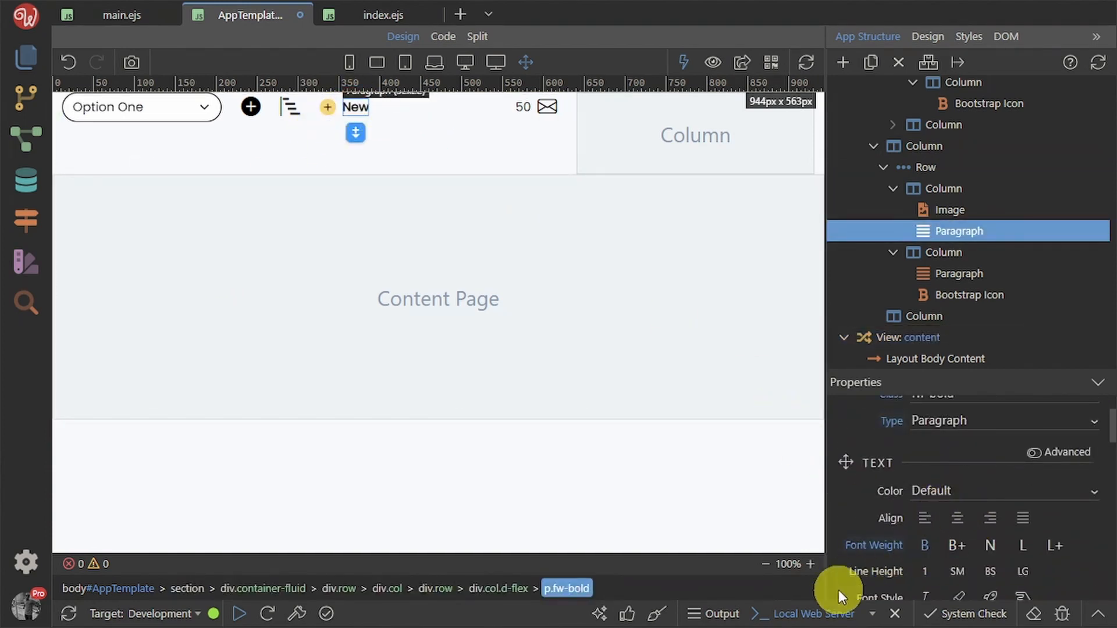
pyautogui.click(843, 499)
pyautogui.click(414, 207)
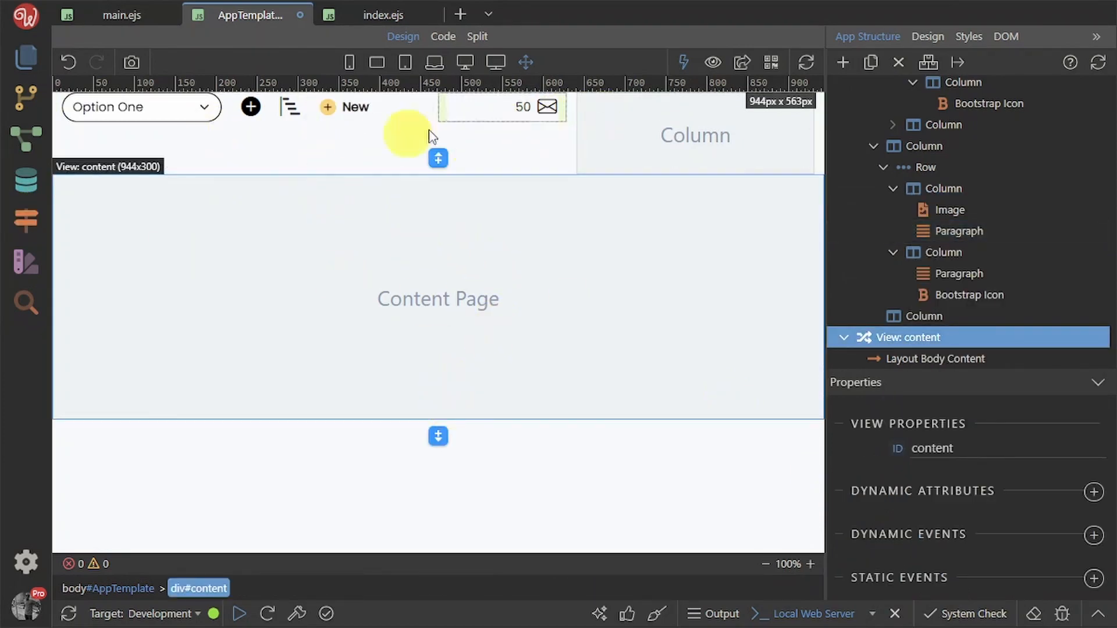
pyautogui.hotkey('alt', 'Tab')
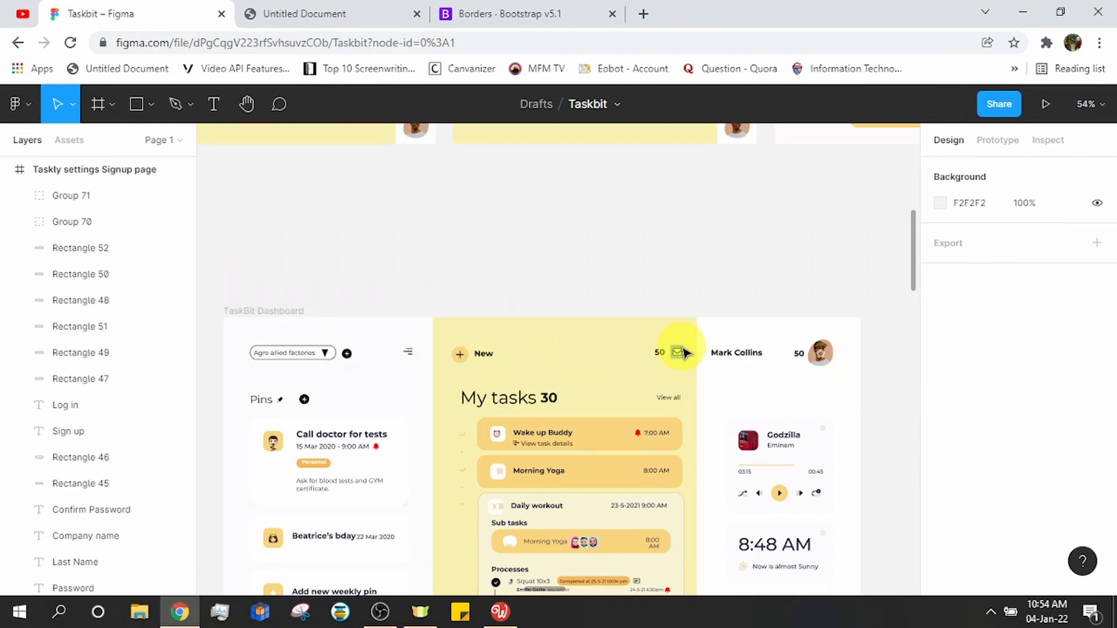
# Apply the Small text style to the 50 paragraph and compare it with the Figma design
pyautogui.hotkey('alt', 'Tab')
pyautogui.click(519, 106)
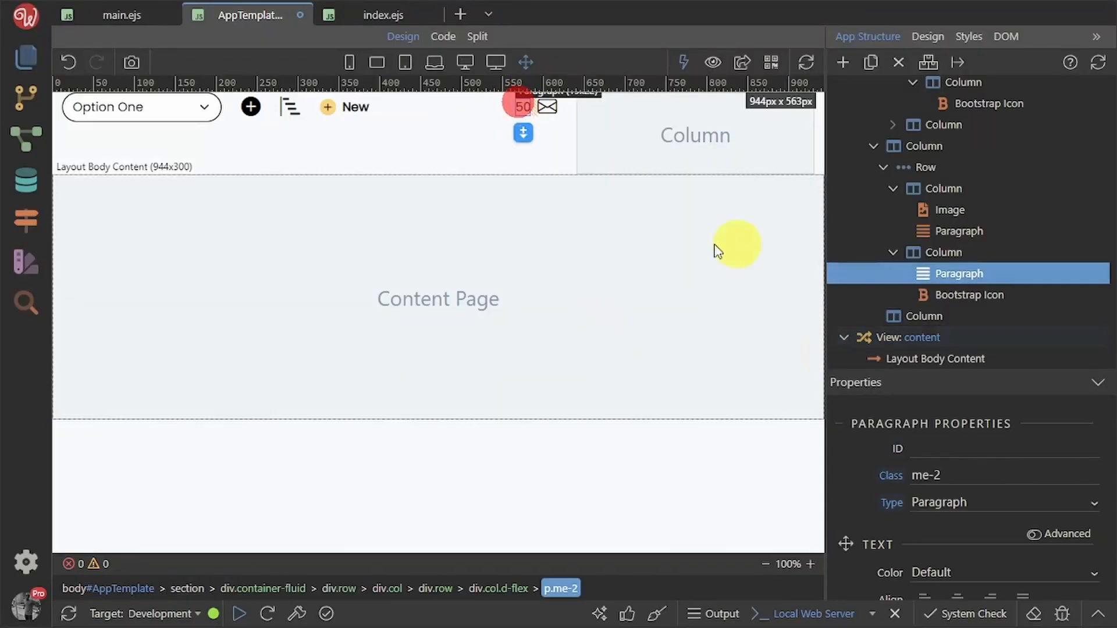
pyautogui.scroll(-5, 1030, 525)
pyautogui.scroll(5, 1031, 524)
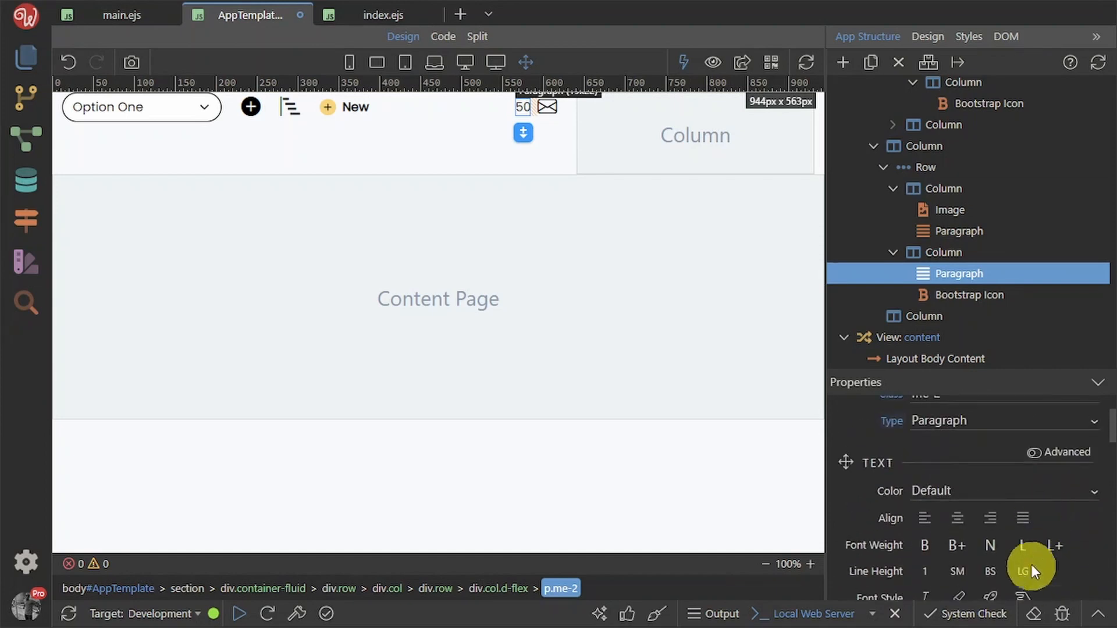
pyautogui.click(1020, 592)
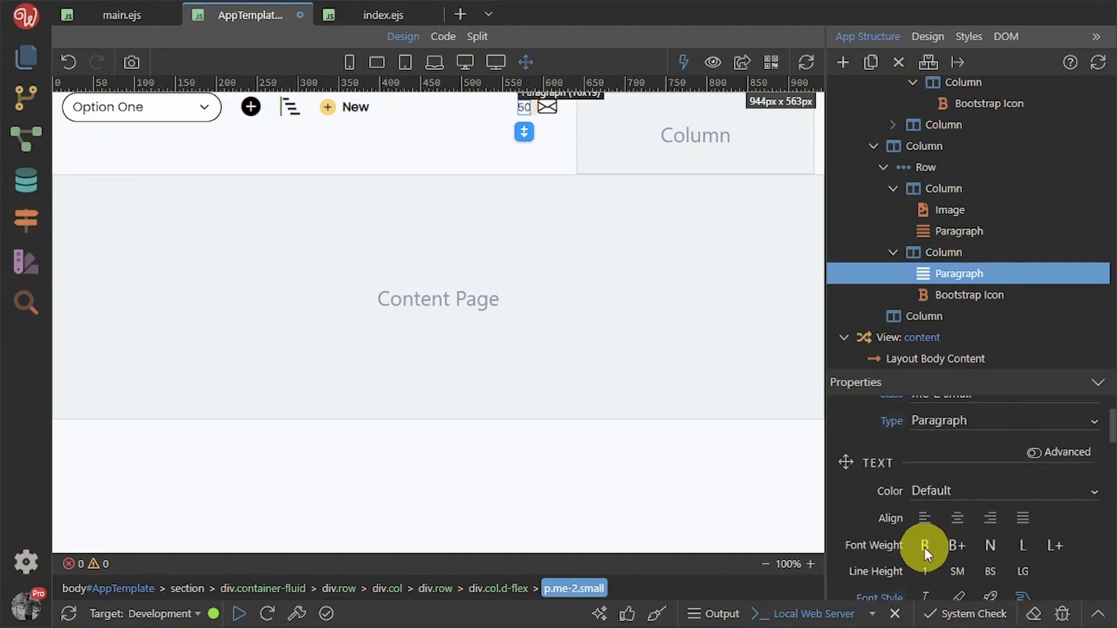
pyautogui.click(608, 385)
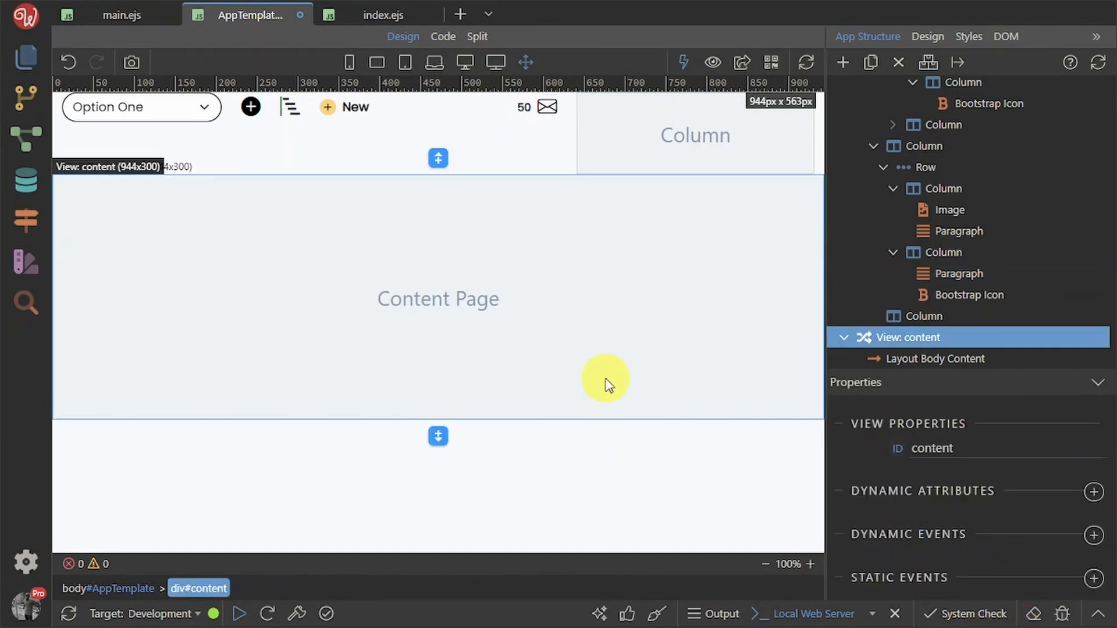
pyautogui.hotkey('alt', 'Tab')
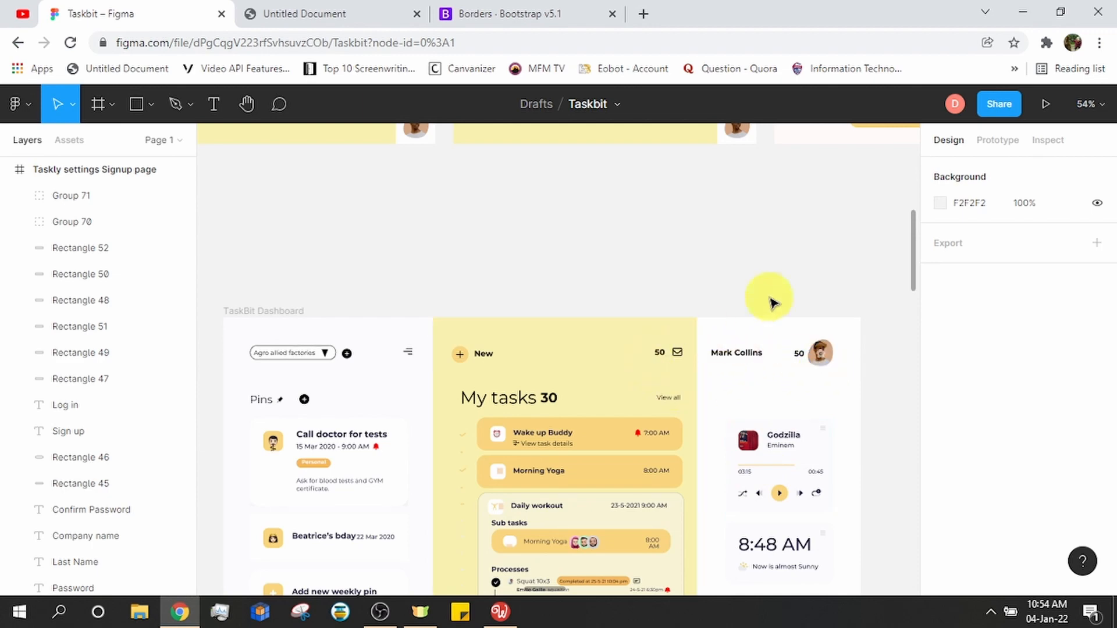
pyautogui.hotkey('alt', 'Tab')
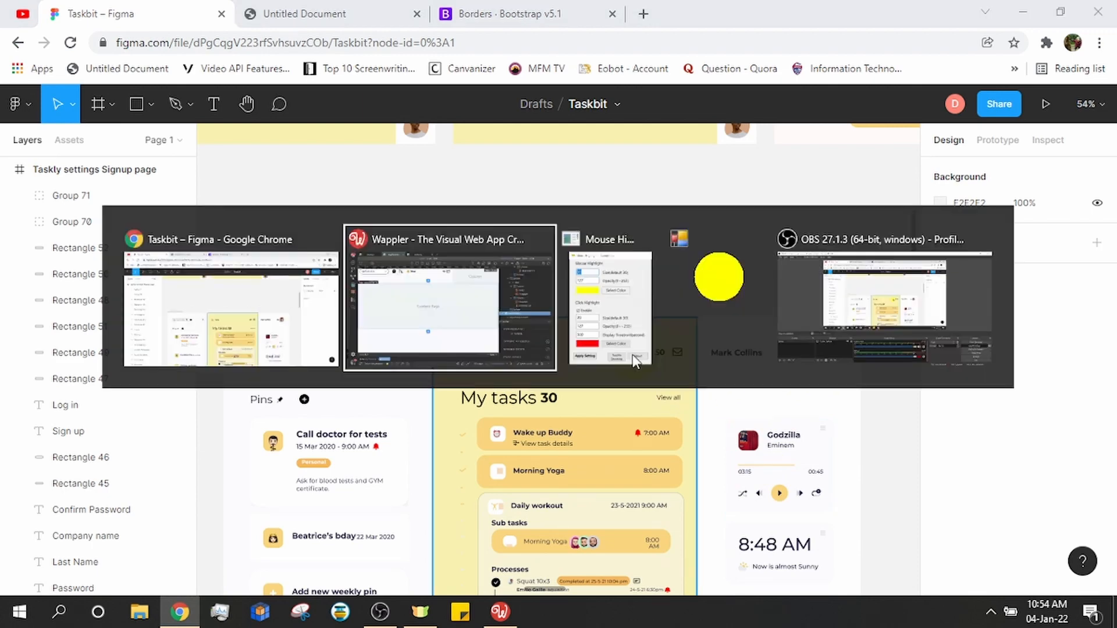
pyautogui.click(668, 121)
# Add a row of two equal columns to the header's right column
pyautogui.click(700, 133)
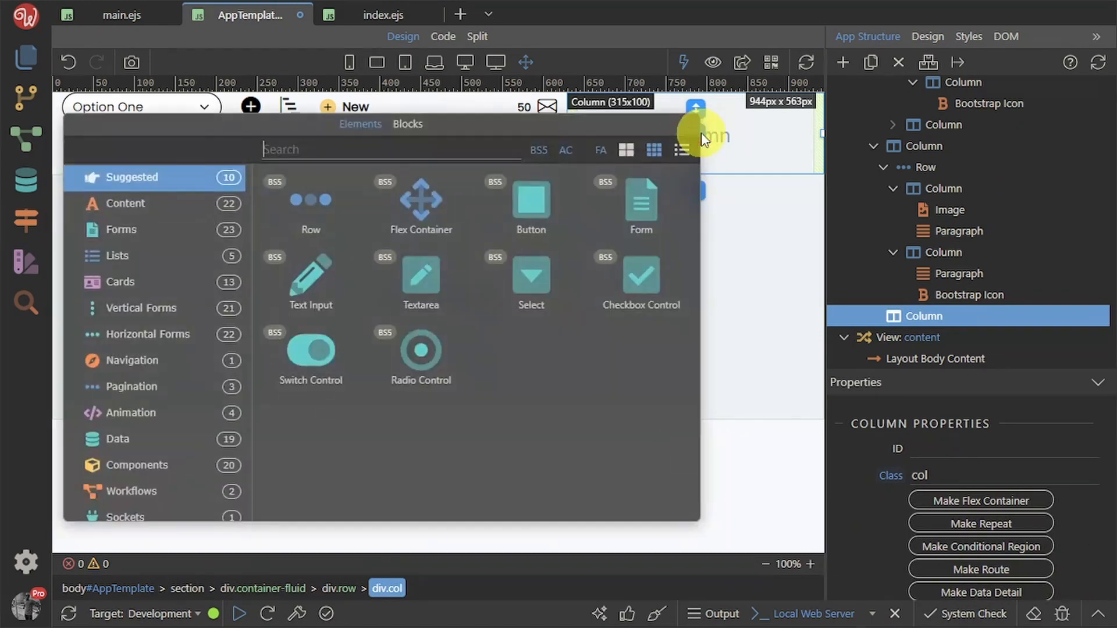
pyautogui.click(306, 198)
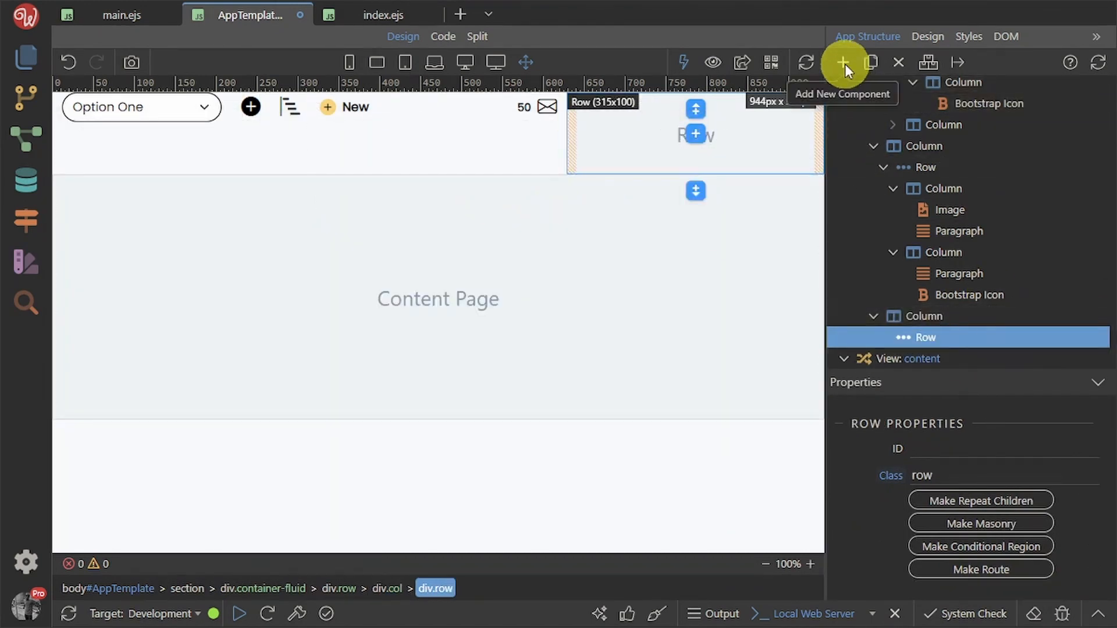
pyautogui.scroll(-3, 1020, 523)
pyautogui.scroll(3, 1015, 512)
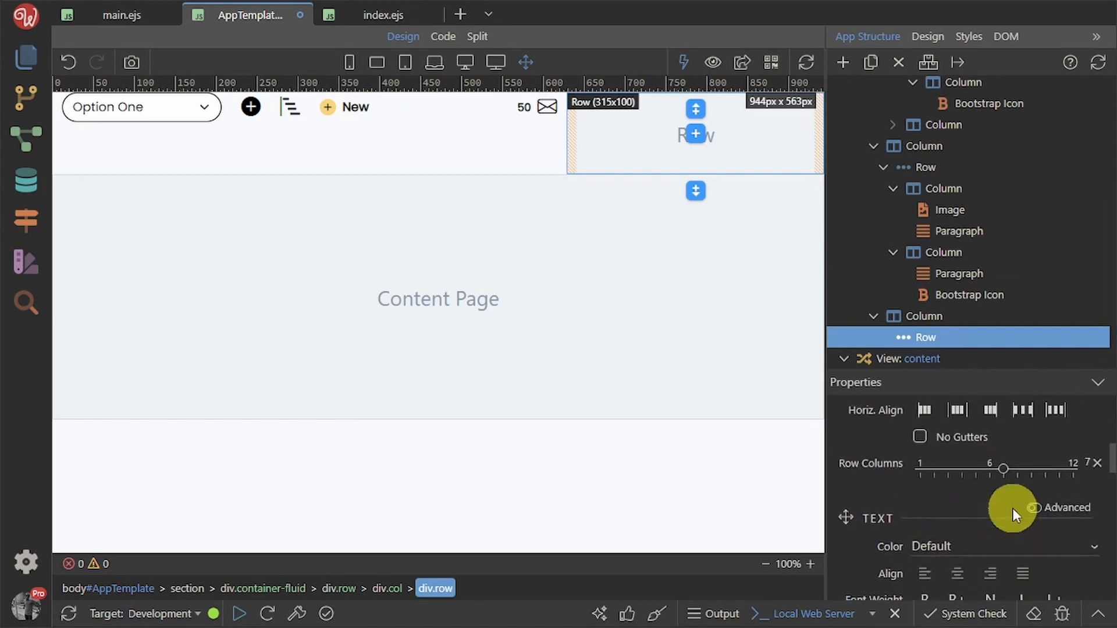
pyautogui.click(957, 479)
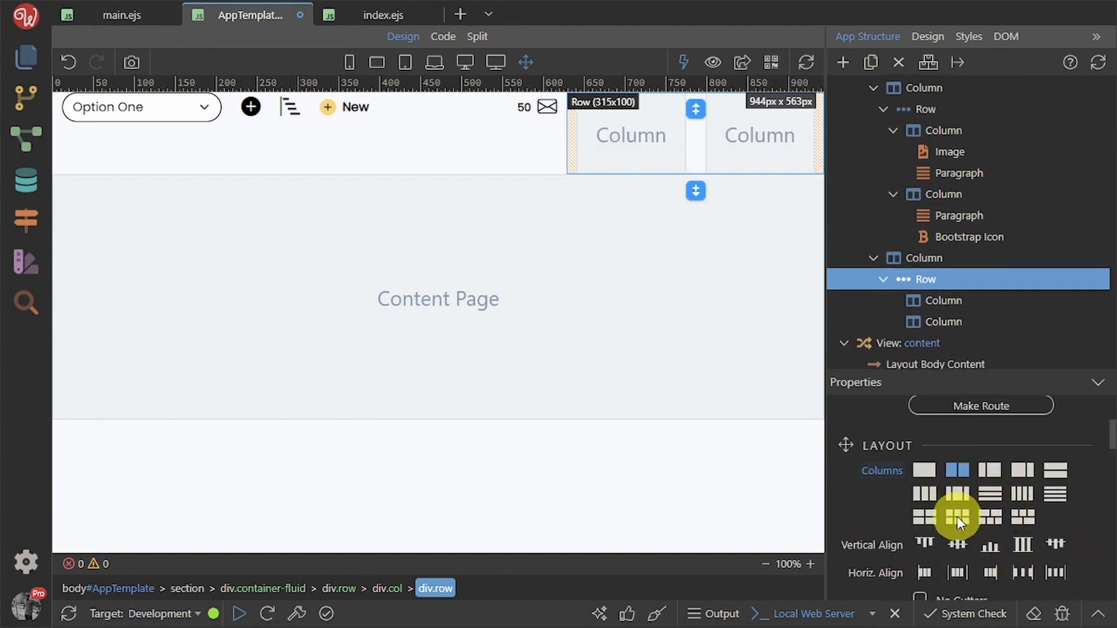
# Insert a paragraph in the first new column and type the user's name
pyautogui.click(632, 133)
pyautogui.click(633, 136)
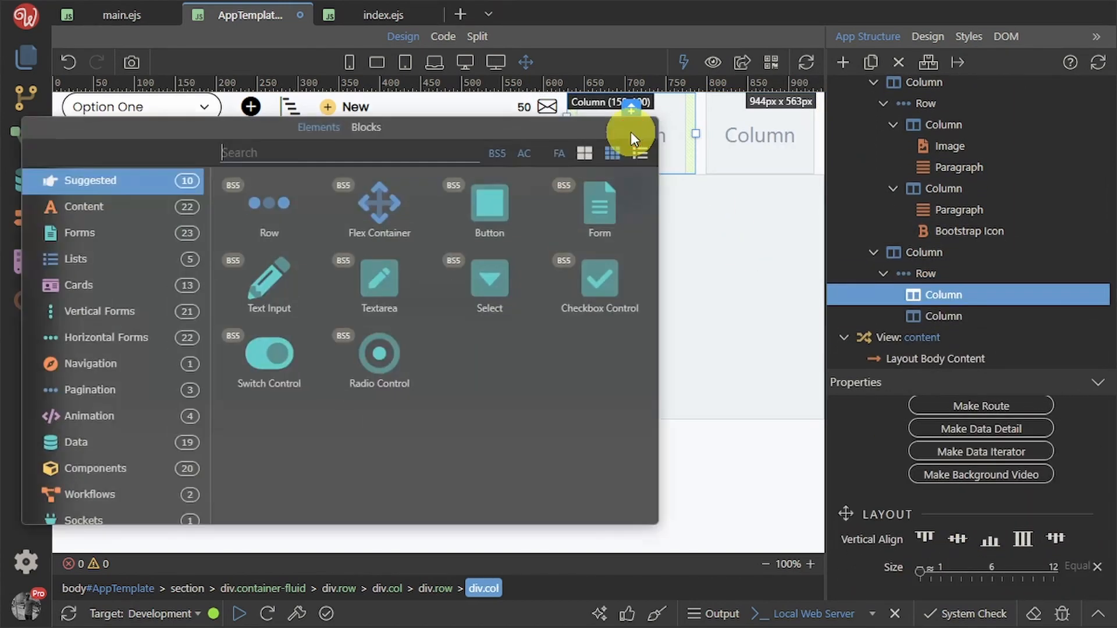
pyautogui.write('para')
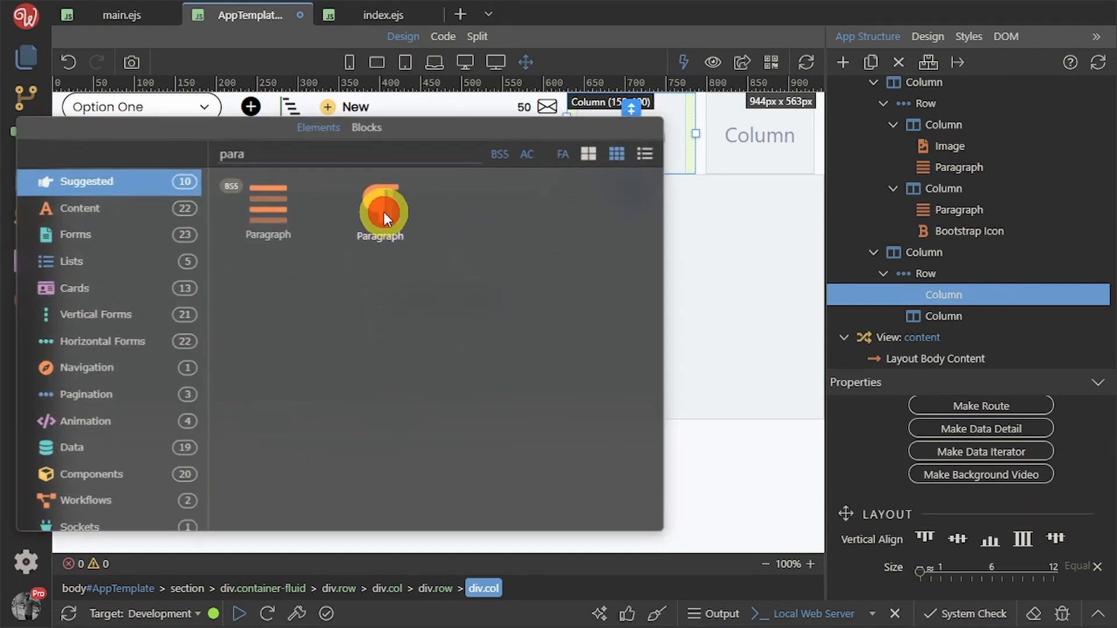
pyautogui.click(378, 232)
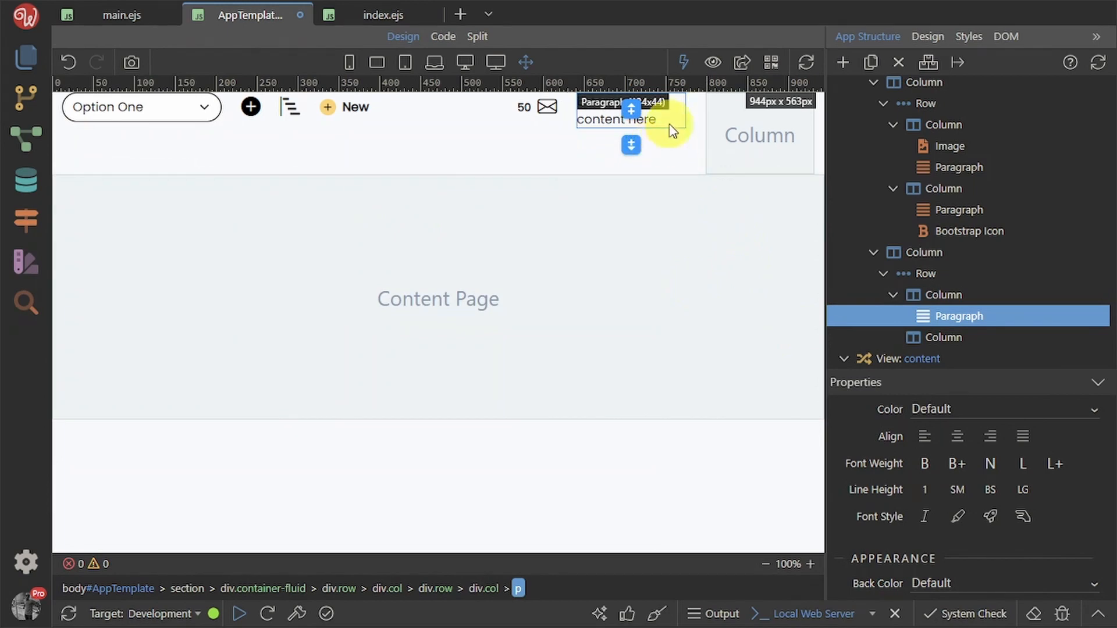
pyautogui.doubleClick(653, 122)
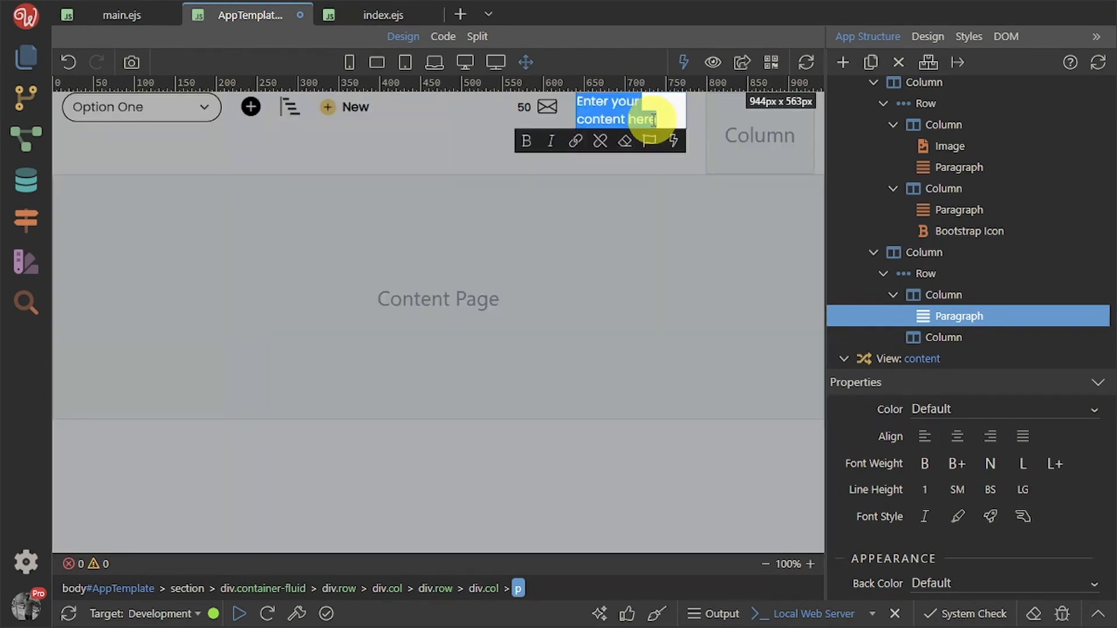
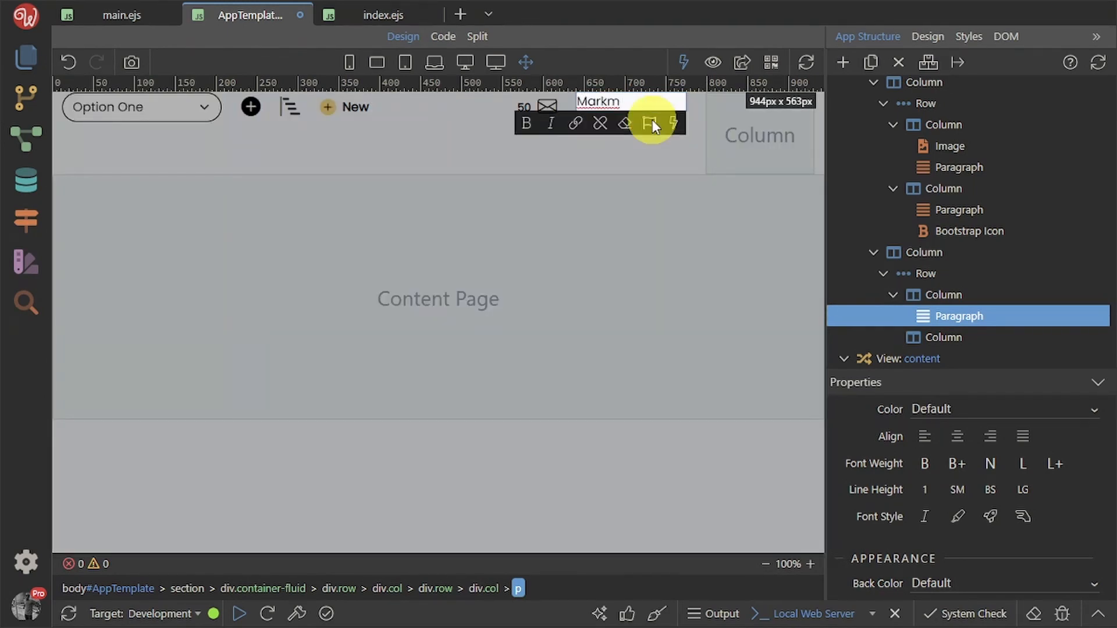
pyautogui.click(748, 149)
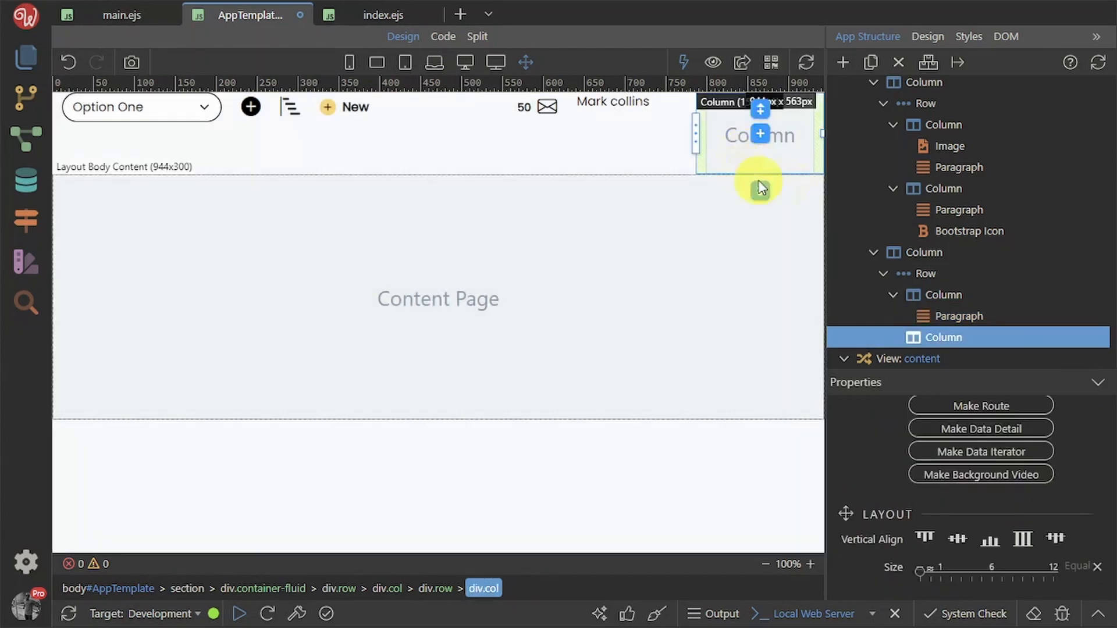
# Insert a paragraph and then an image into the second header column, leaving the image source unset
pyautogui.click(764, 134)
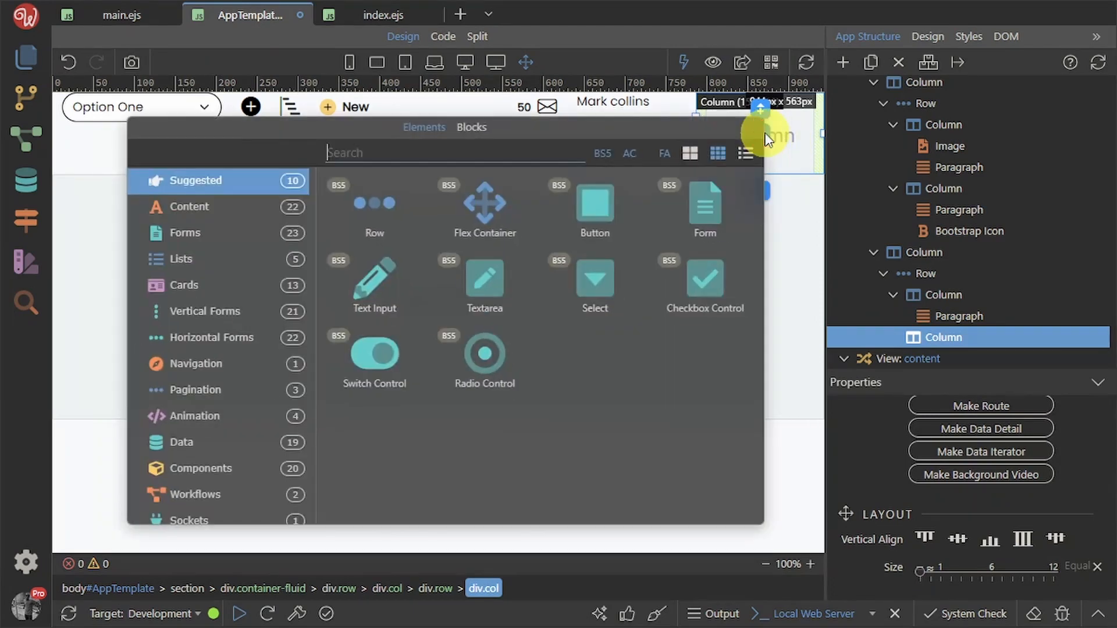
pyautogui.write('par')
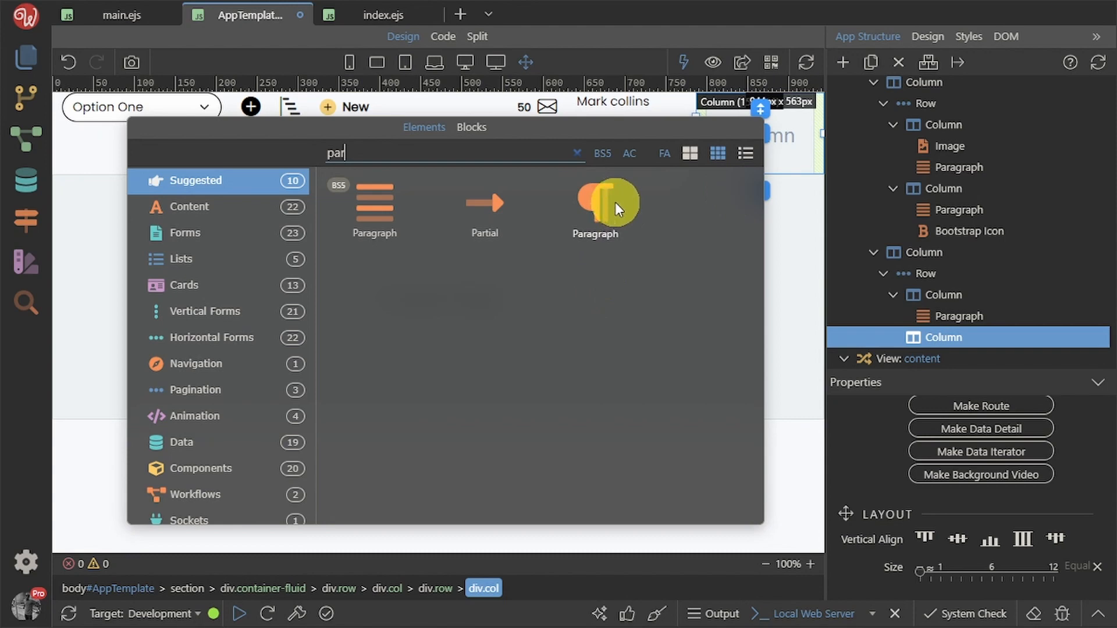
pyautogui.click(616, 206)
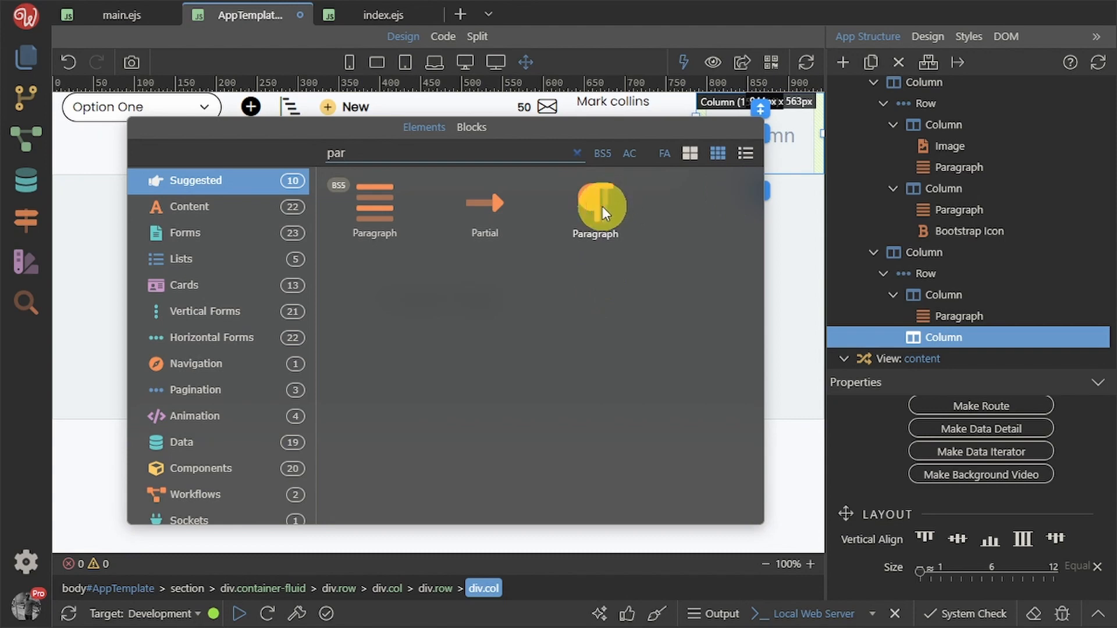
pyautogui.click(760, 145)
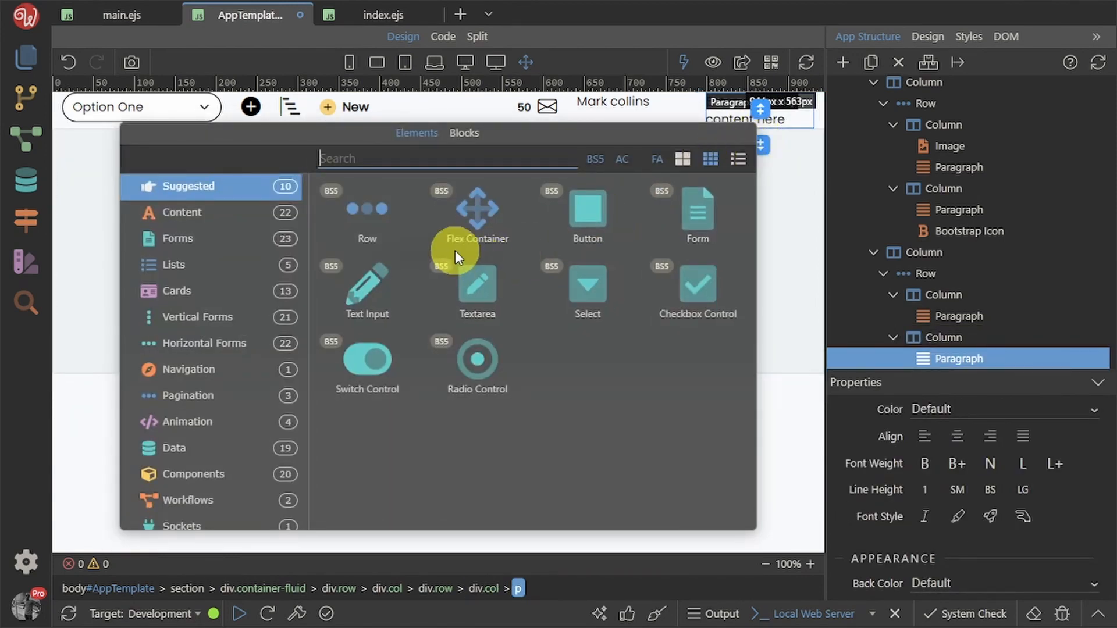
pyautogui.write('im')
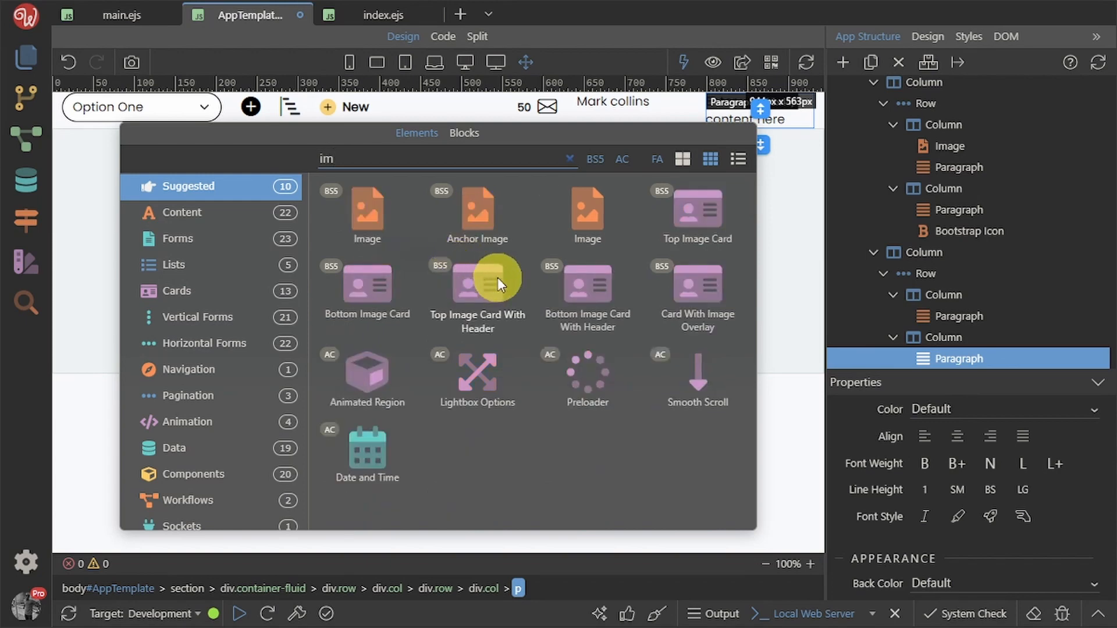
pyautogui.click(375, 222)
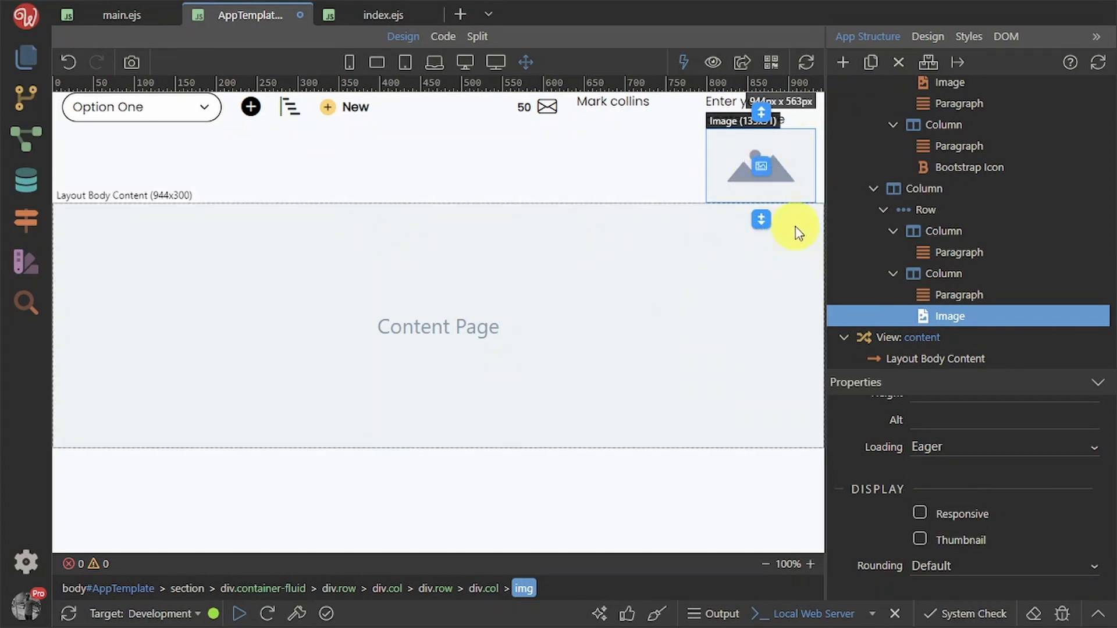
pyautogui.doubleClick(763, 166)
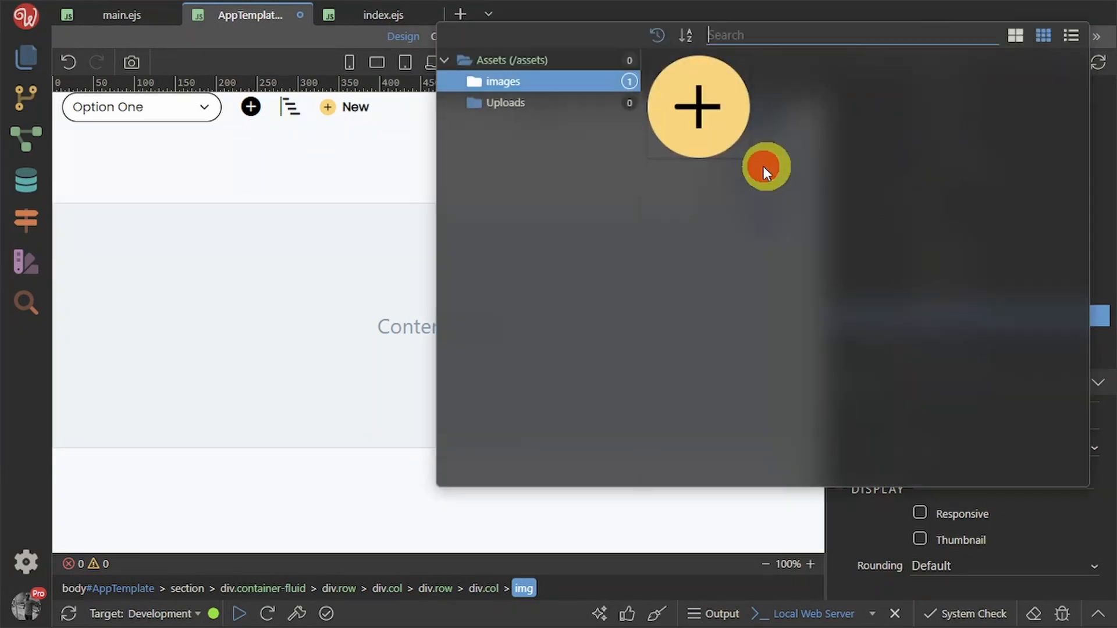
pyautogui.click(337, 404)
# Set the image's size to 35 by 35 pixels
pyautogui.scroll(5, 980, 518)
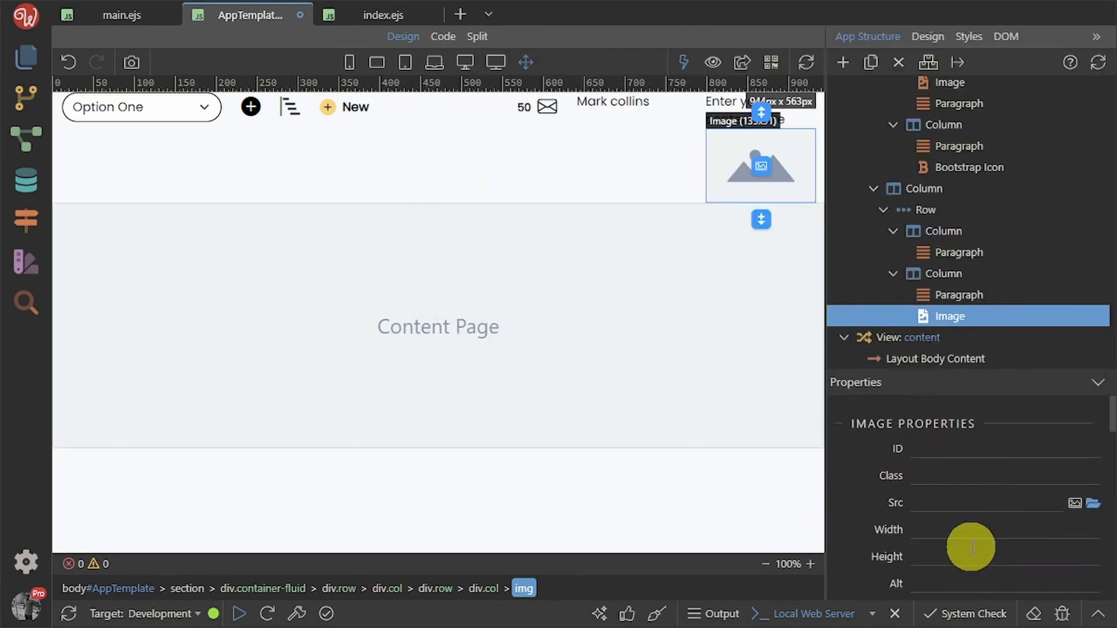
pyautogui.click(933, 529)
pyautogui.write('3')
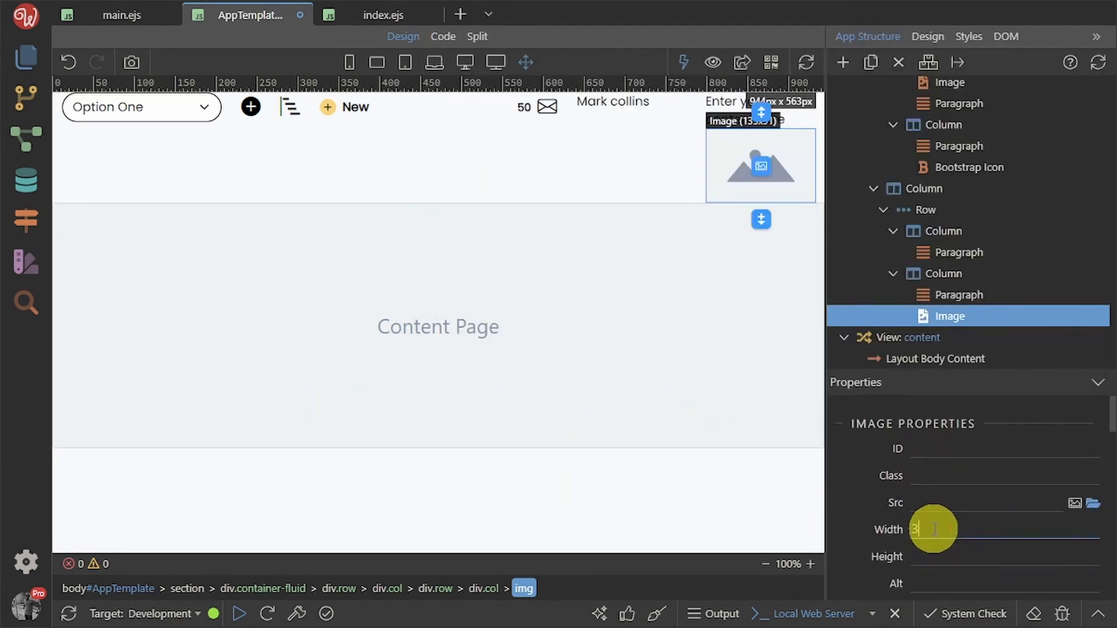
pyautogui.write('5')
pyautogui.click(945, 556)
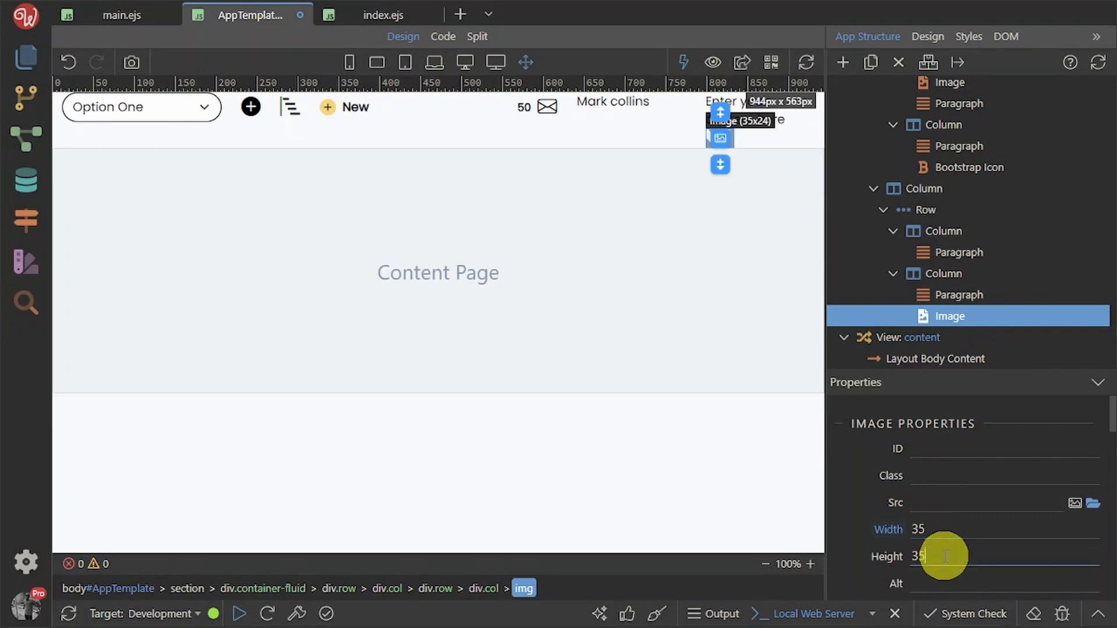
pyautogui.click(867, 543)
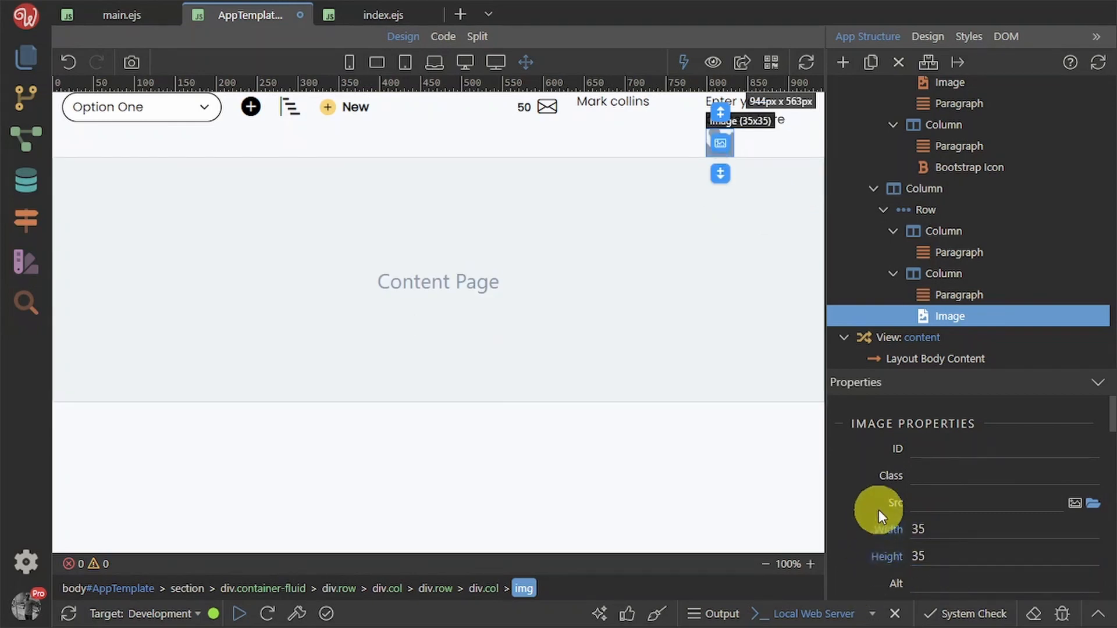
# Set the image's Rounding to Circle
pyautogui.scroll(-2, 964, 541)
pyautogui.scroll(-1, 964, 541)
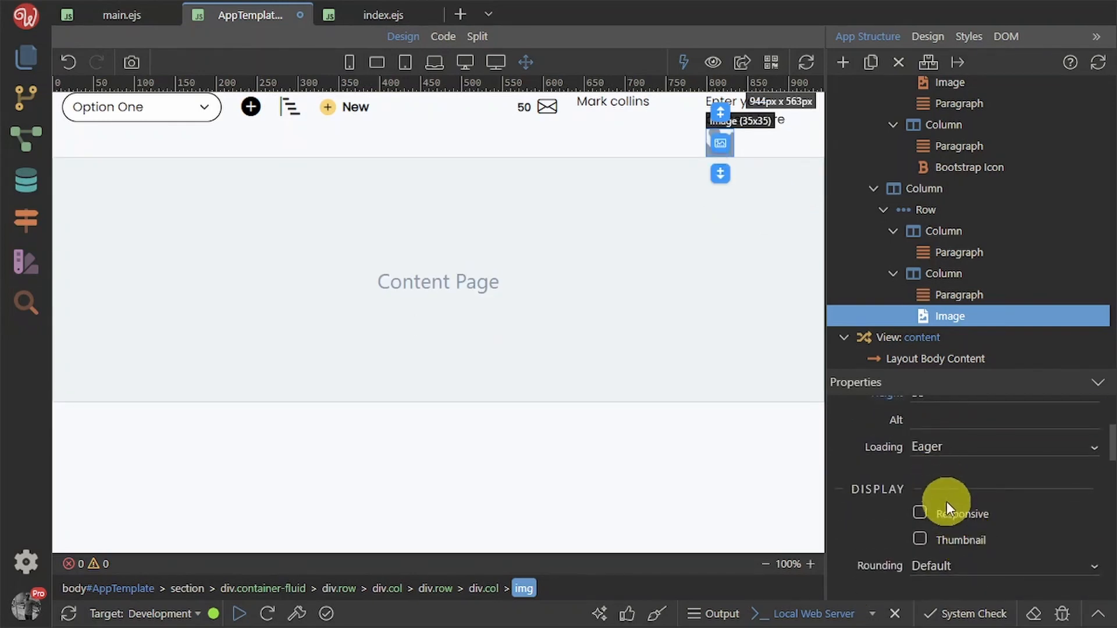
pyautogui.scroll(-2, 947, 501)
pyautogui.click(965, 486)
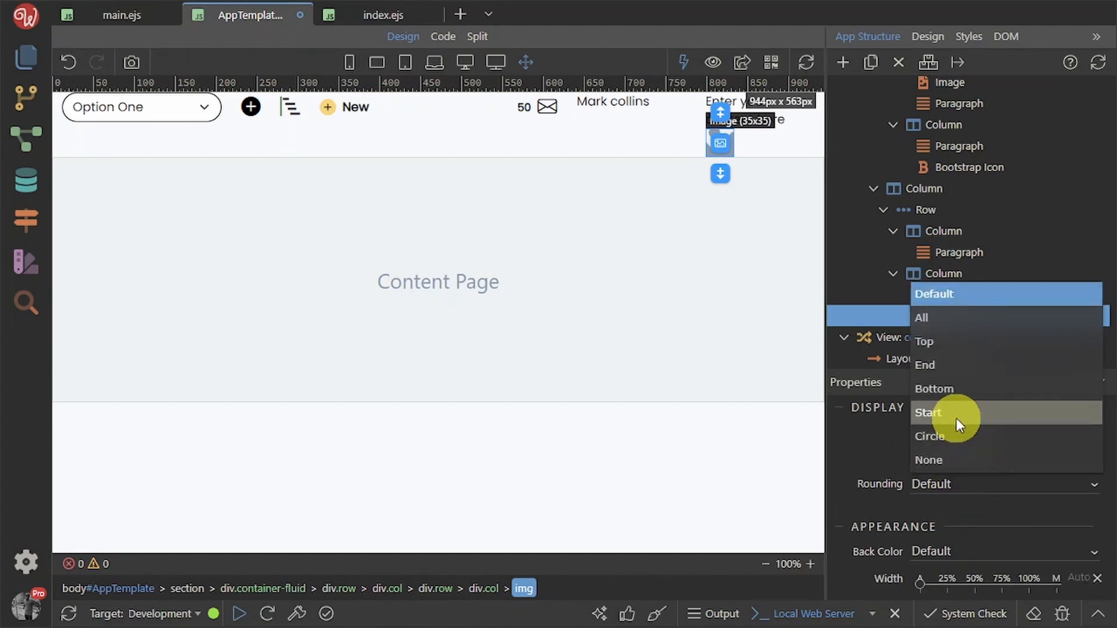
pyautogui.click(962, 438)
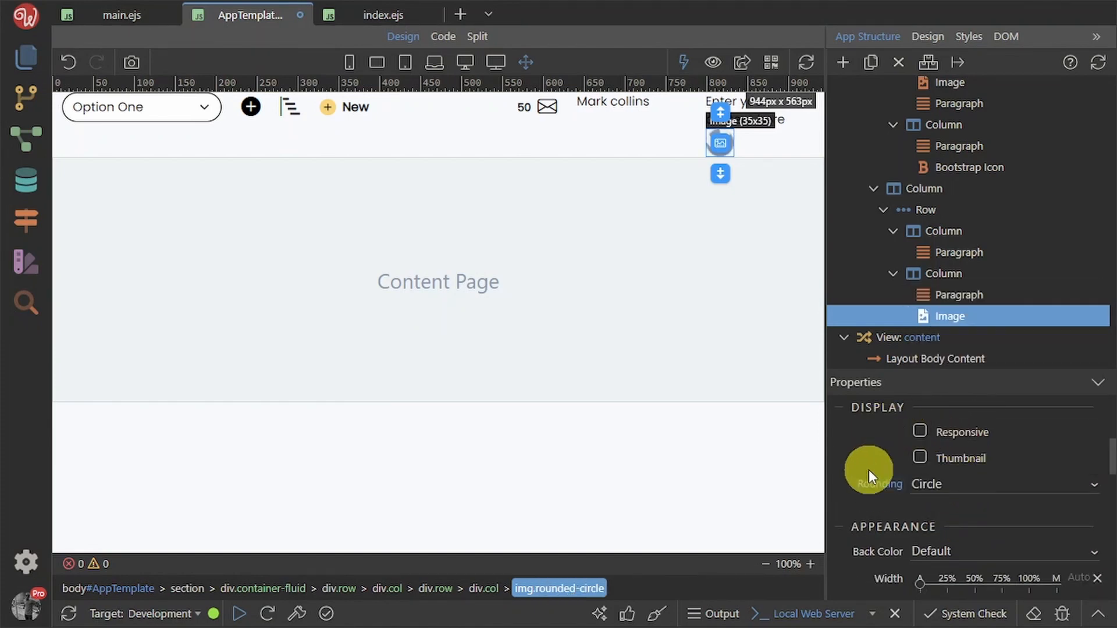
pyautogui.click(764, 135)
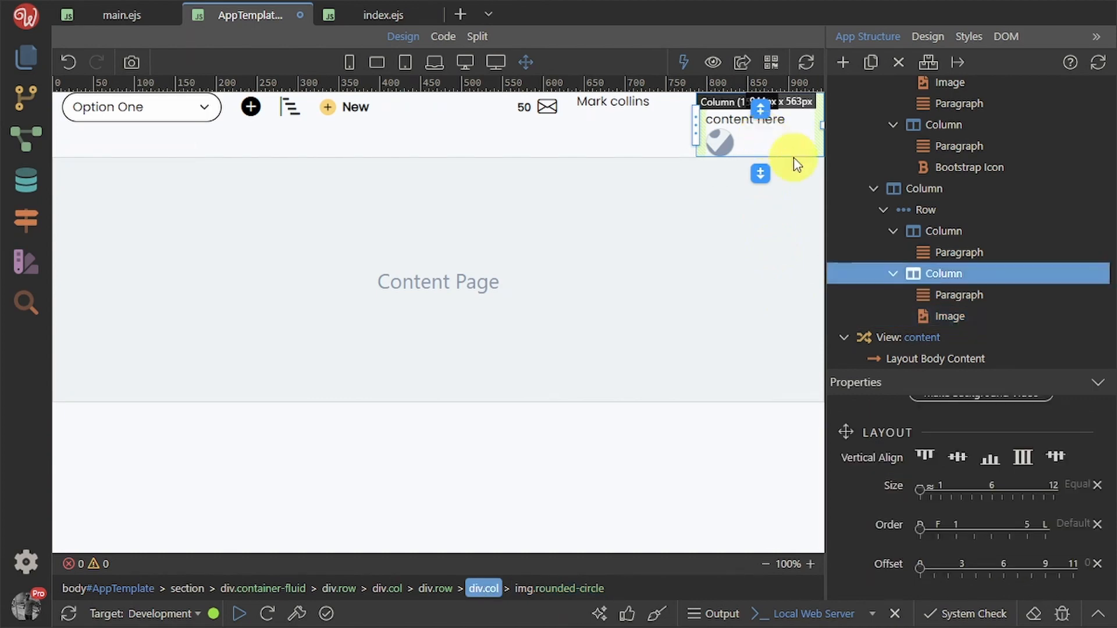
# Make the image's column a flex container and type 100 into the empty paragraph
pyautogui.scroll(5, 1002, 495)
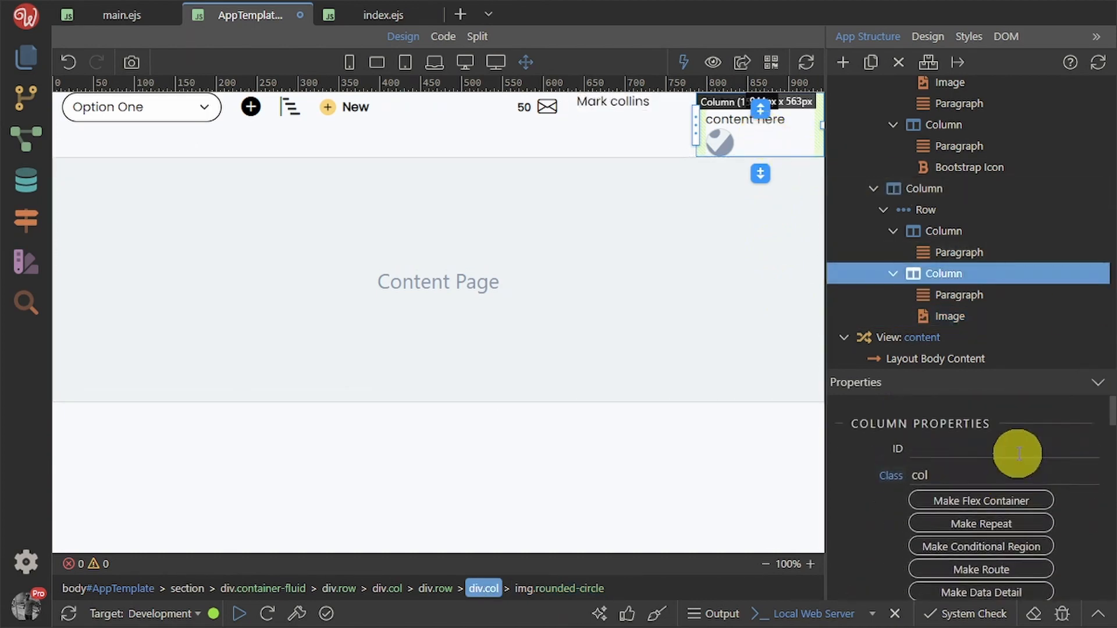
pyautogui.click(1017, 502)
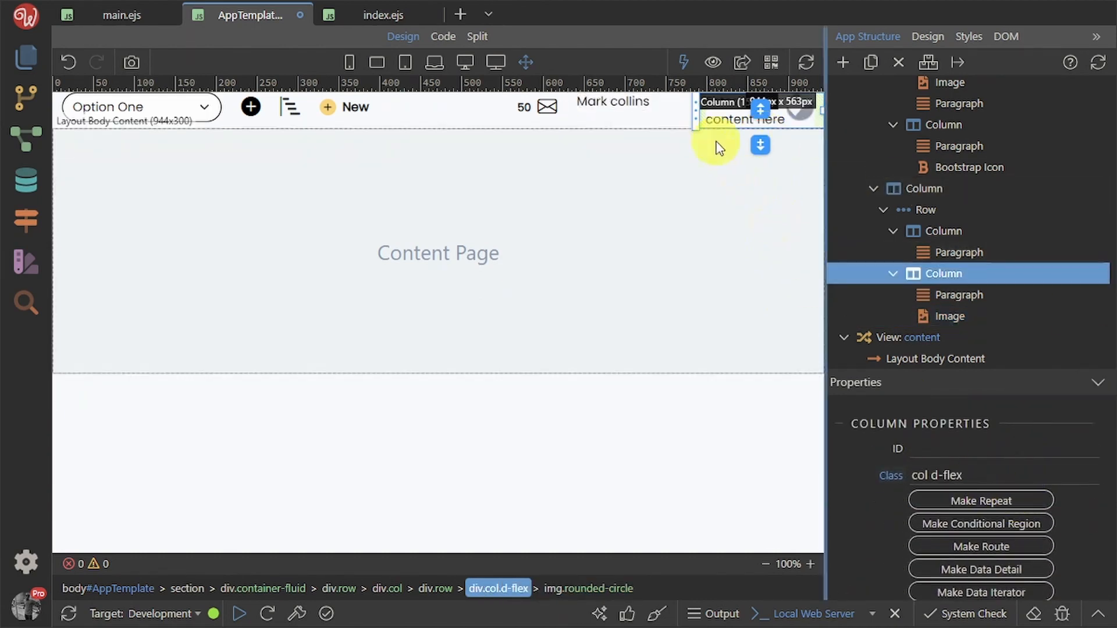
pyautogui.click(724, 121)
pyautogui.click(723, 118)
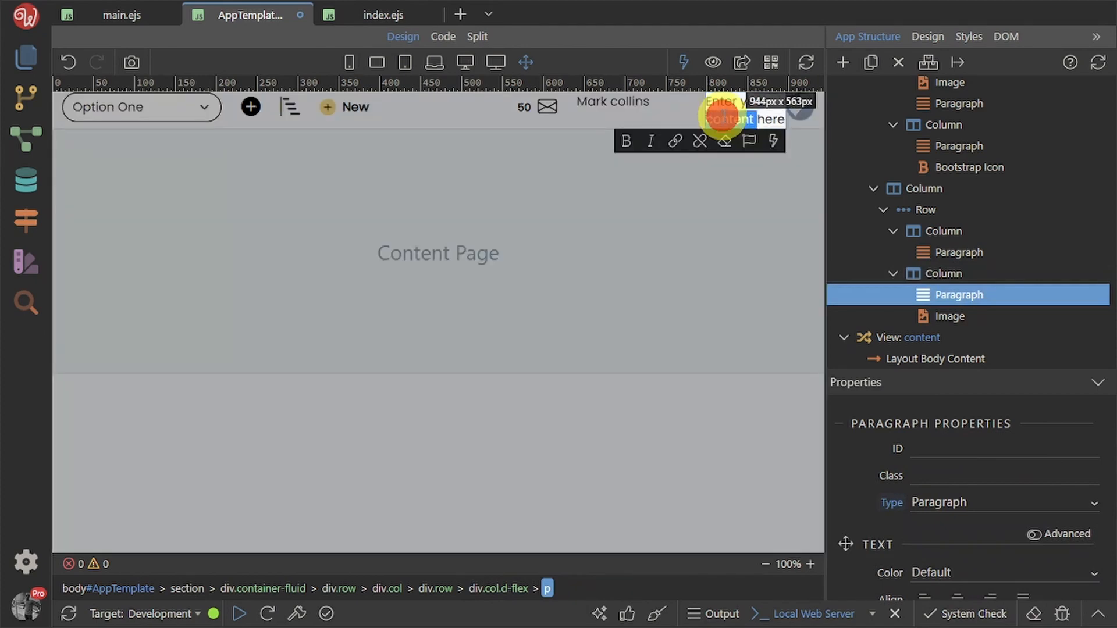
pyautogui.write('100')
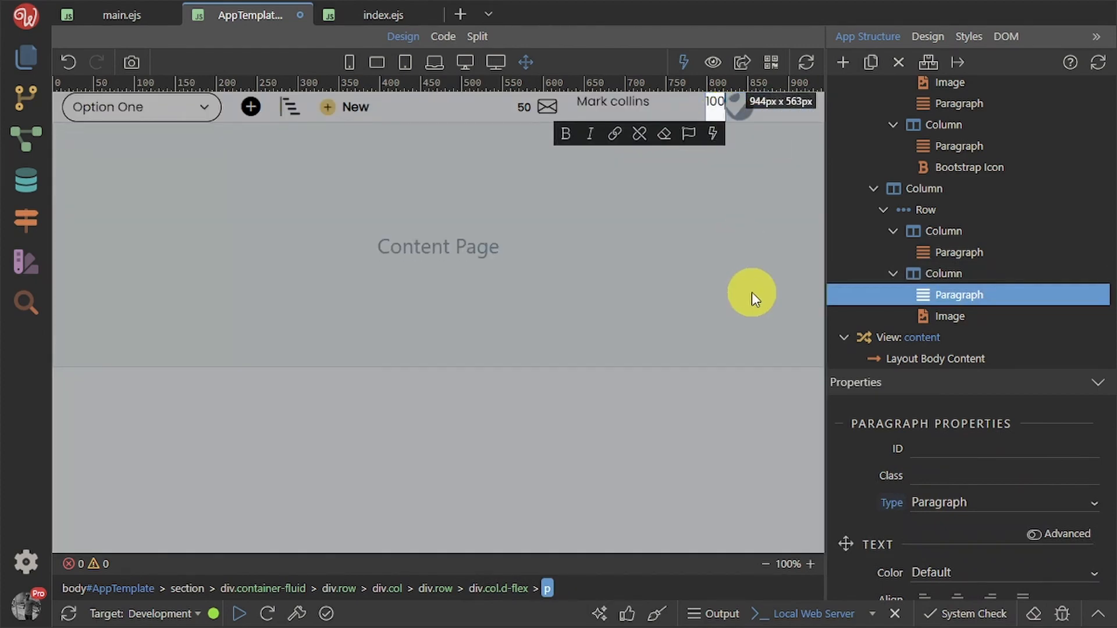
pyautogui.click(751, 292)
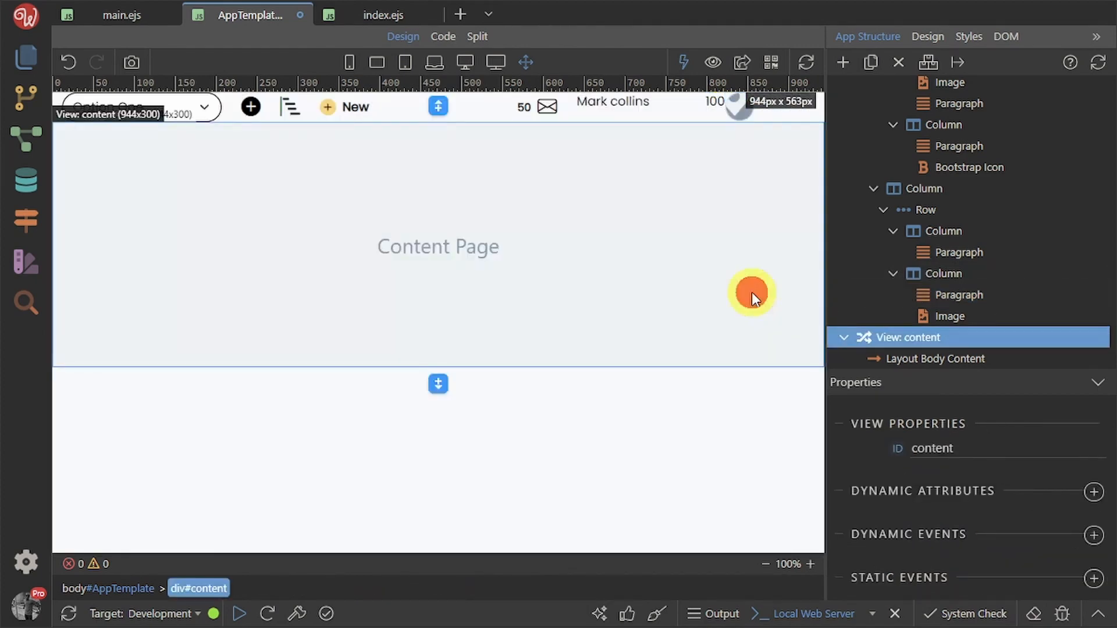
# Center the column's items vertically and give the 100 paragraph a small right margin
pyautogui.click(992, 280)
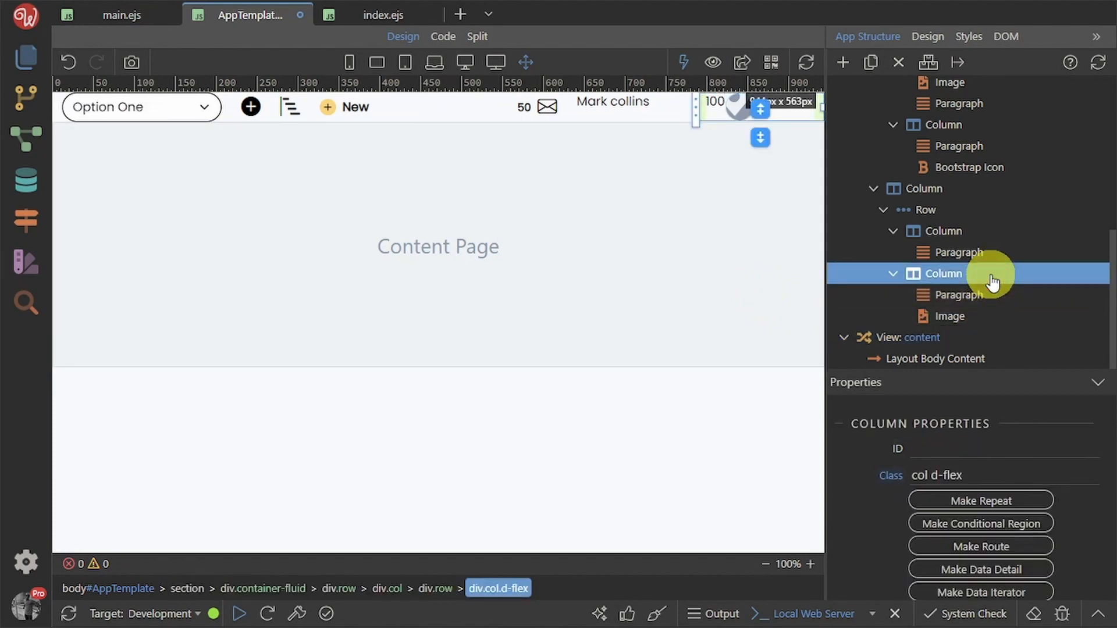
pyautogui.scroll(-2, 966, 512)
pyautogui.scroll(-3, 989, 531)
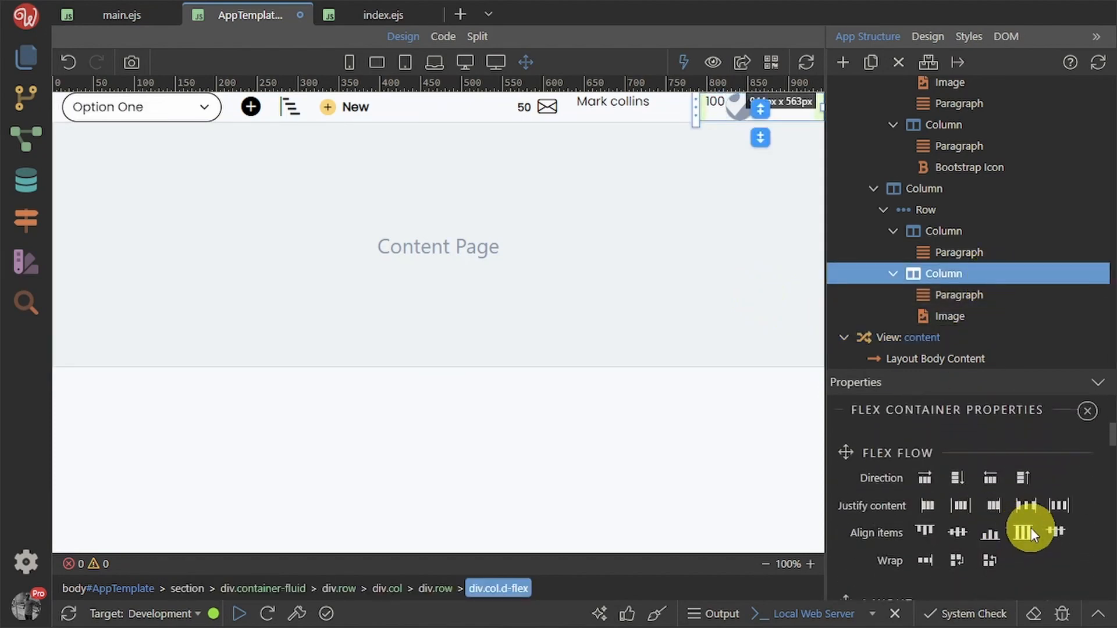
pyautogui.click(955, 533)
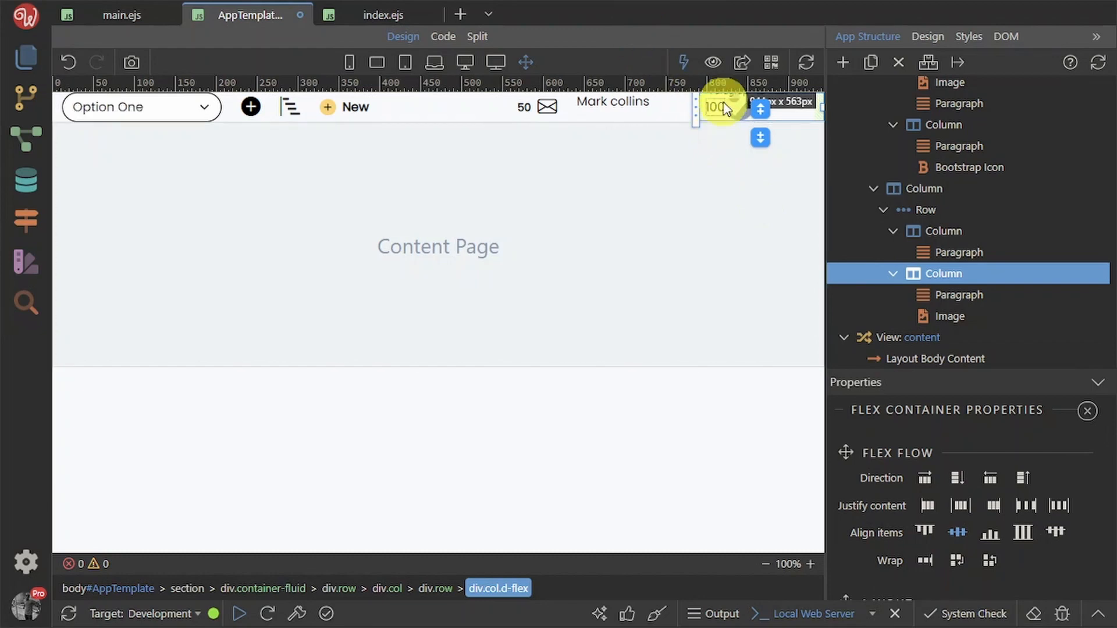
pyautogui.click(723, 105)
pyautogui.scroll(-5, 1018, 542)
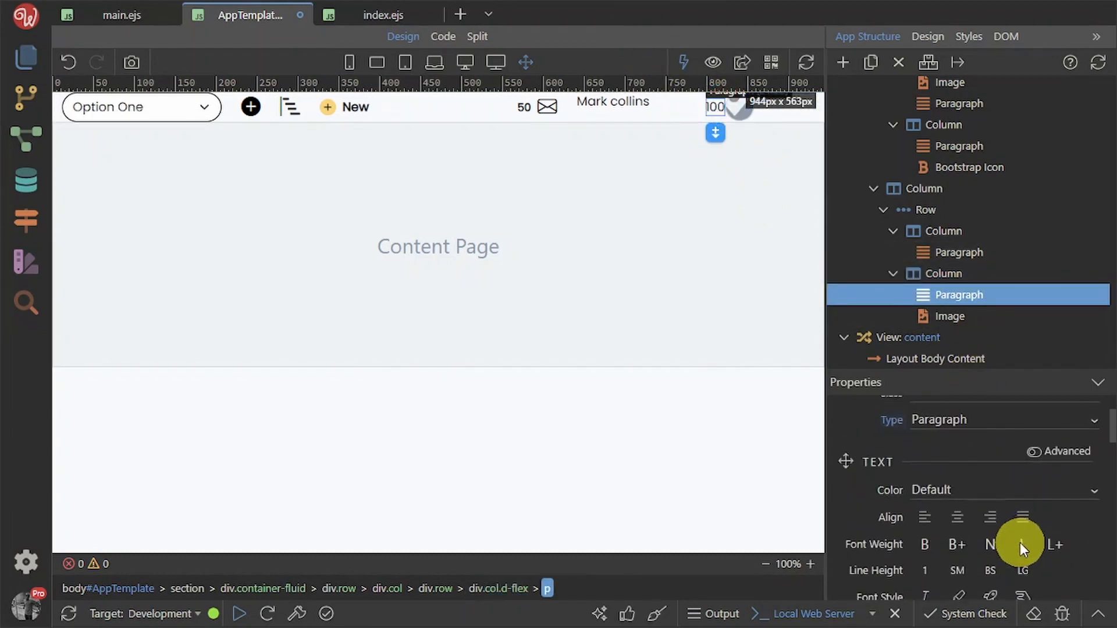
pyautogui.scroll(-3, 1021, 546)
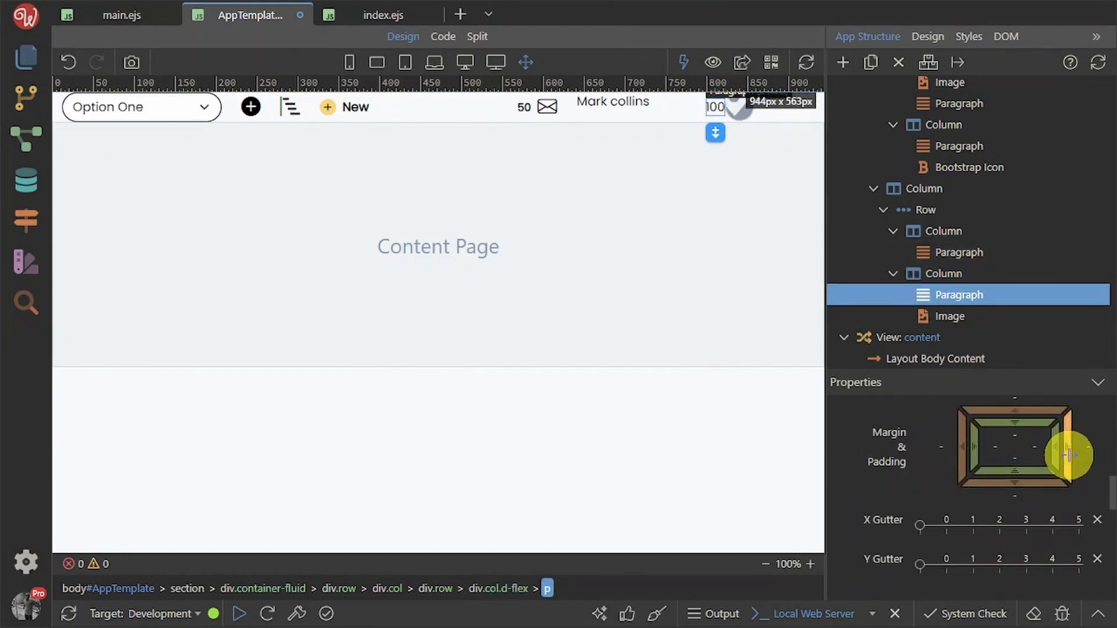
pyautogui.moveTo(1069, 455); pyautogui.dragTo(1106, 448)
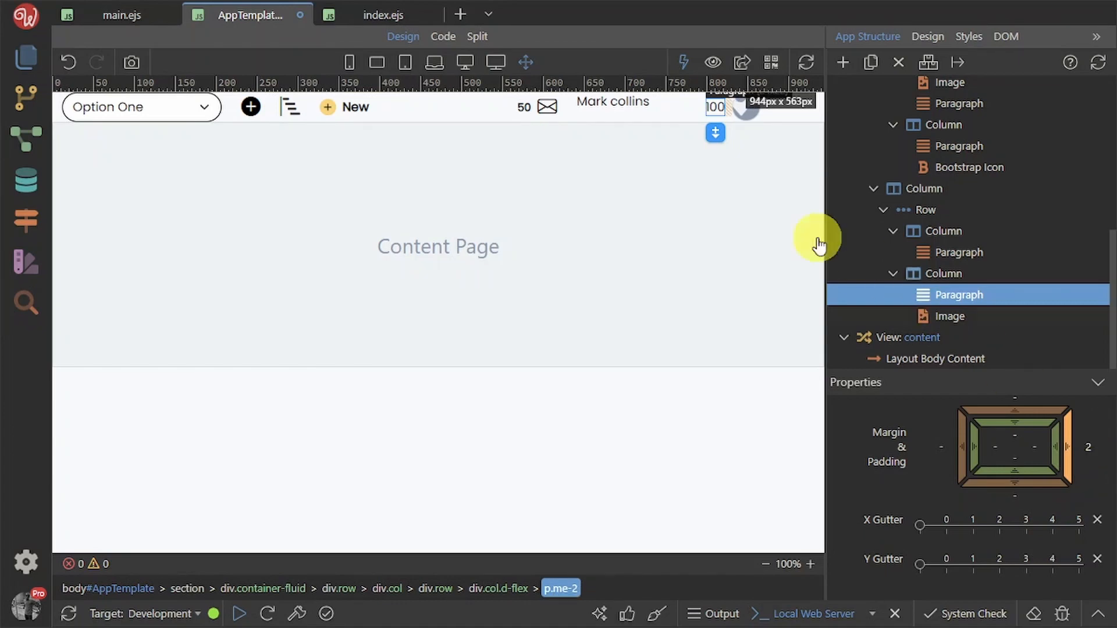
# Check the header at phone width in the preview, then return to full width
pyautogui.click(629, 110)
pyautogui.click(631, 126)
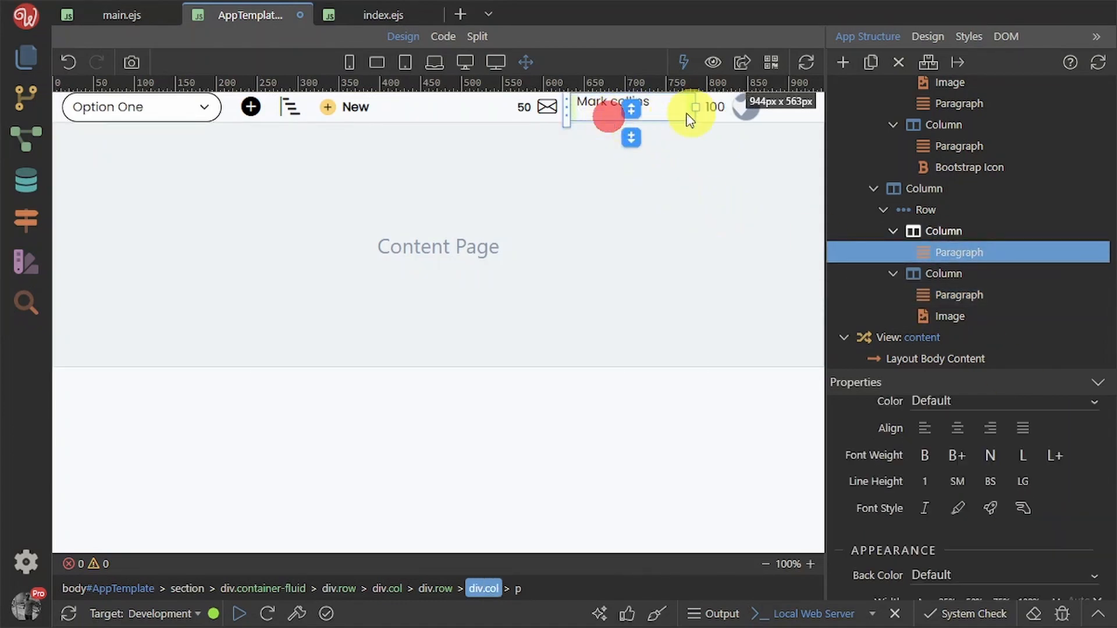
pyautogui.click(791, 115)
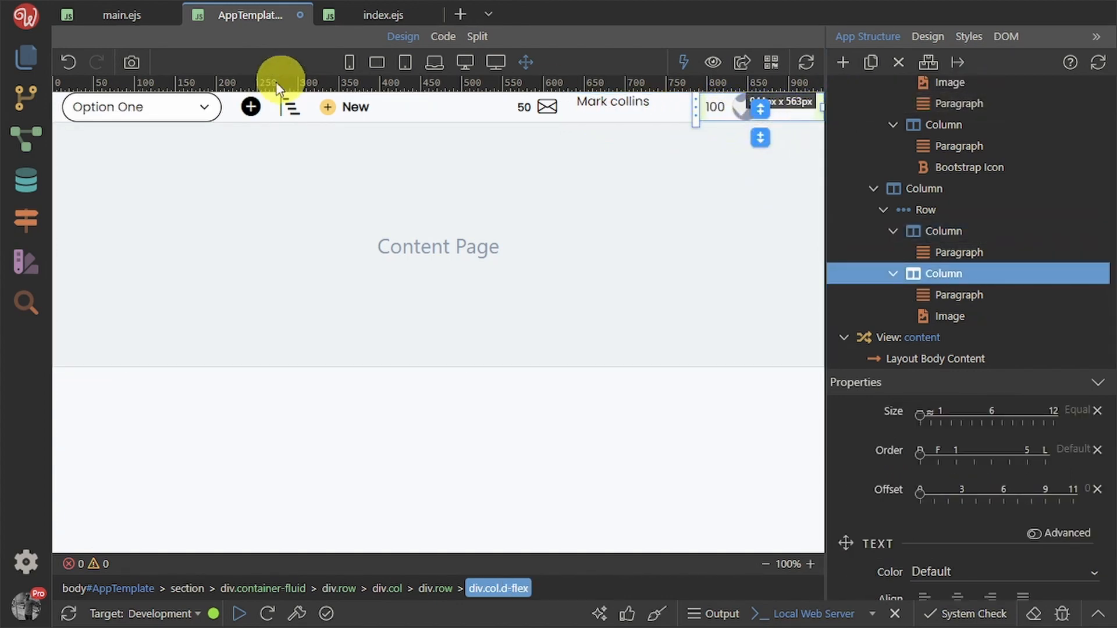
pyautogui.click(347, 64)
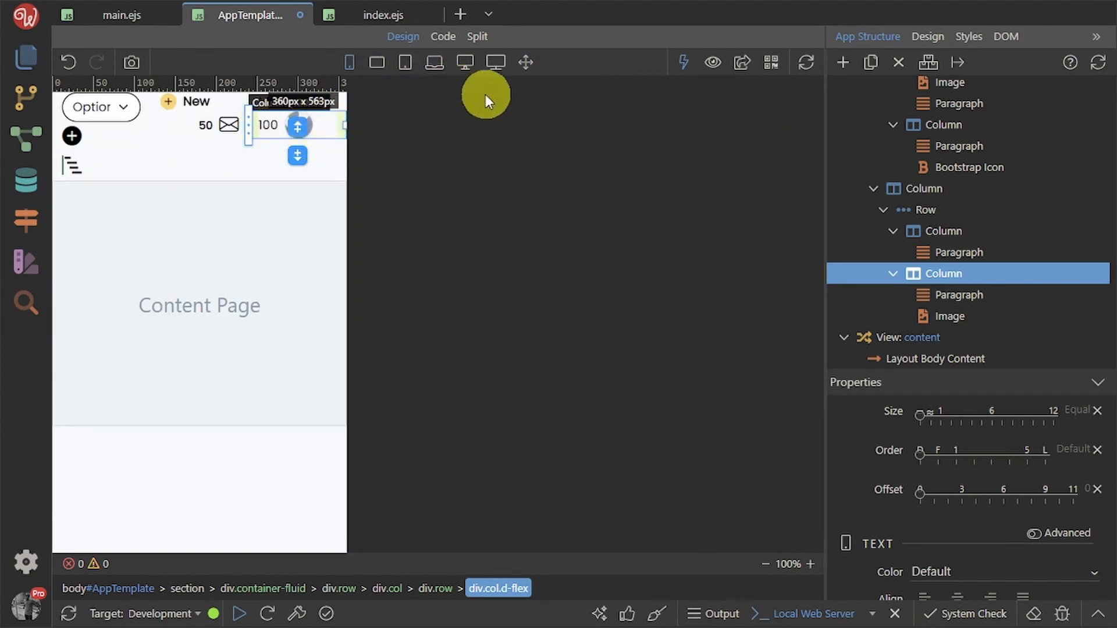
pyautogui.click(522, 64)
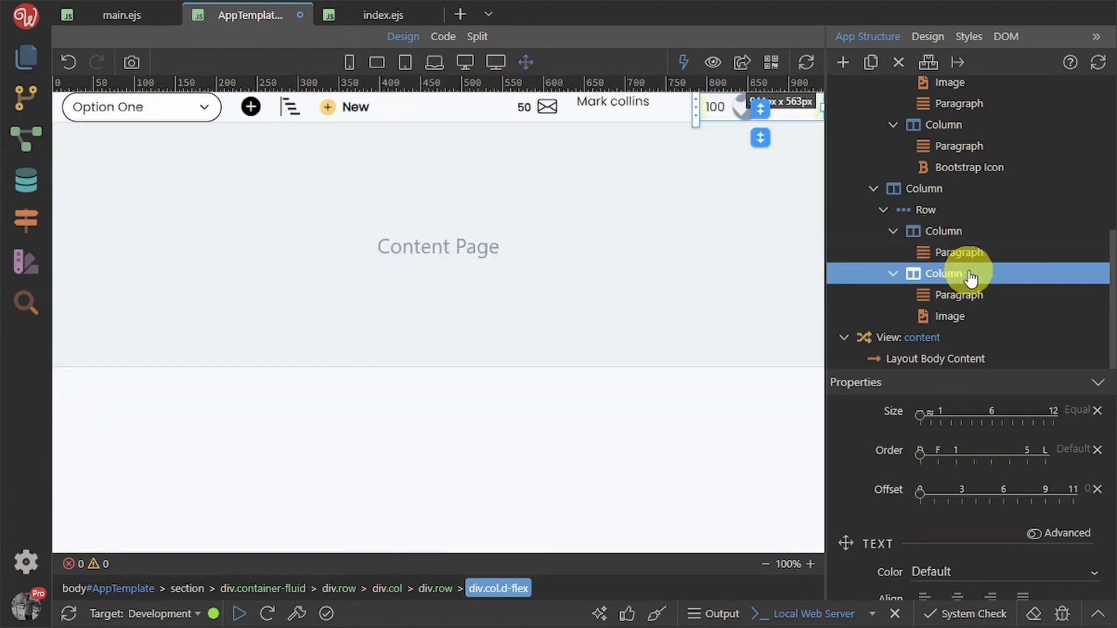
# Set the right column's Justify content to end, pushing 100 and the image right
pyautogui.scroll(3, 1056, 509)
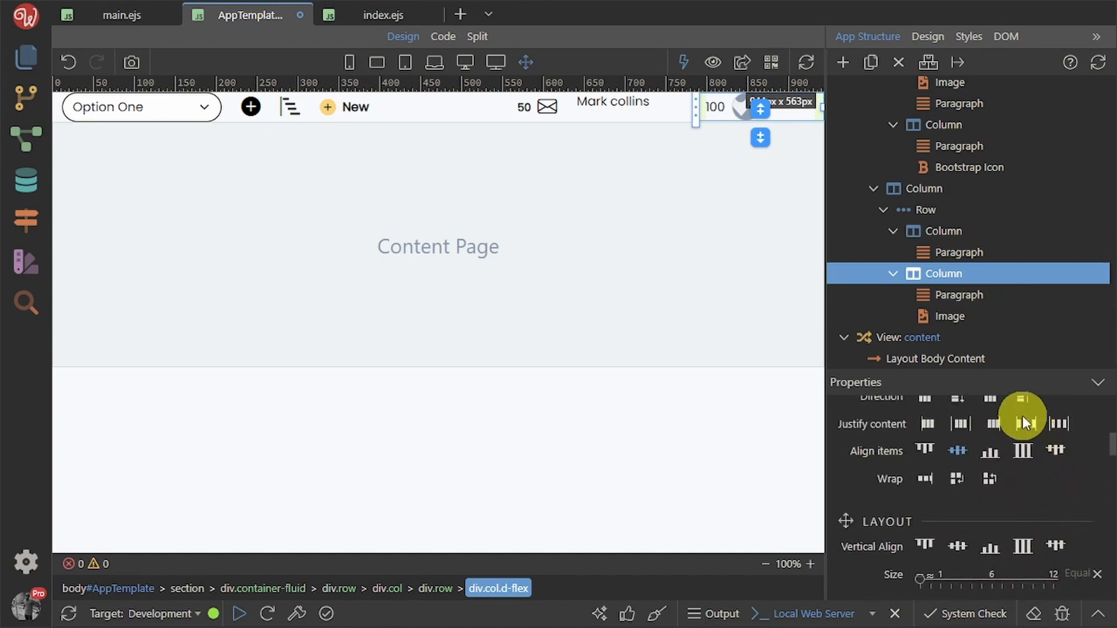
pyautogui.click(994, 420)
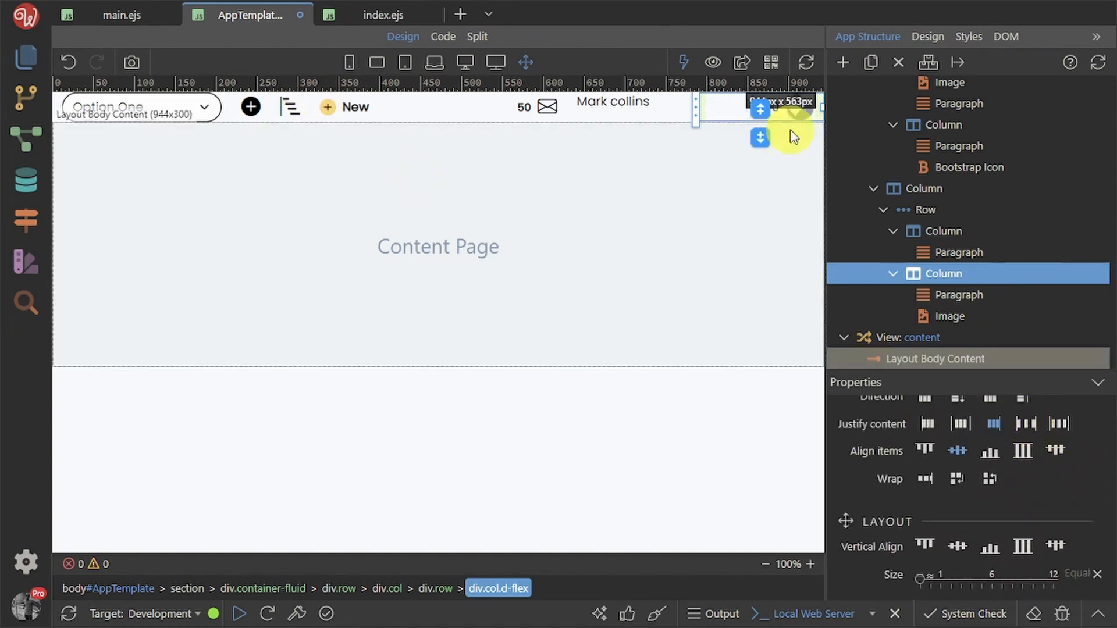
pyautogui.click(591, 101)
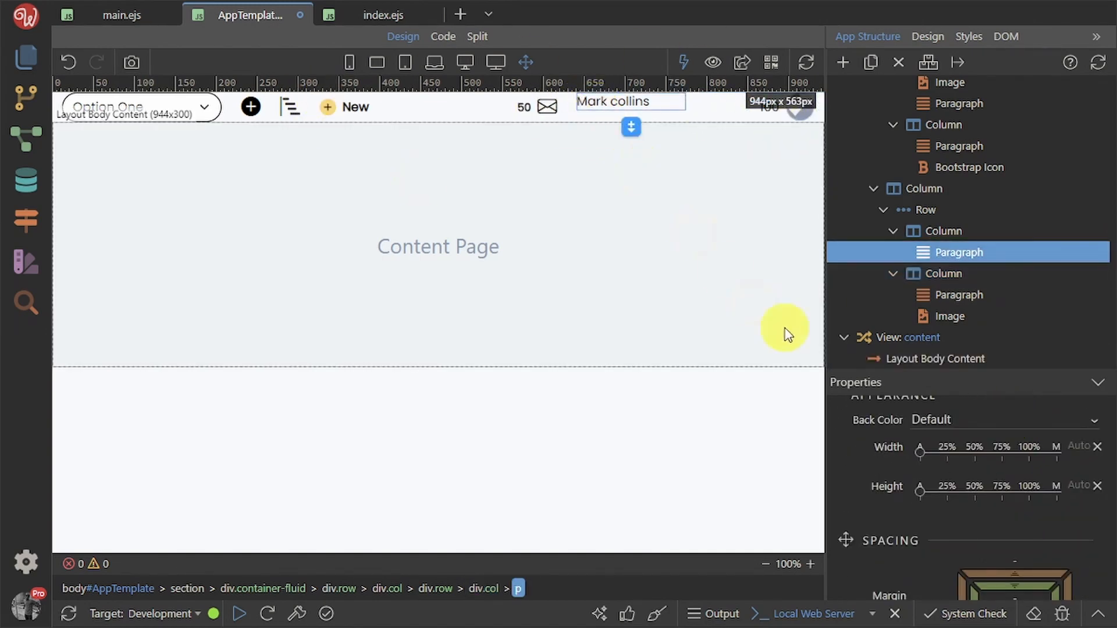
pyautogui.click(957, 233)
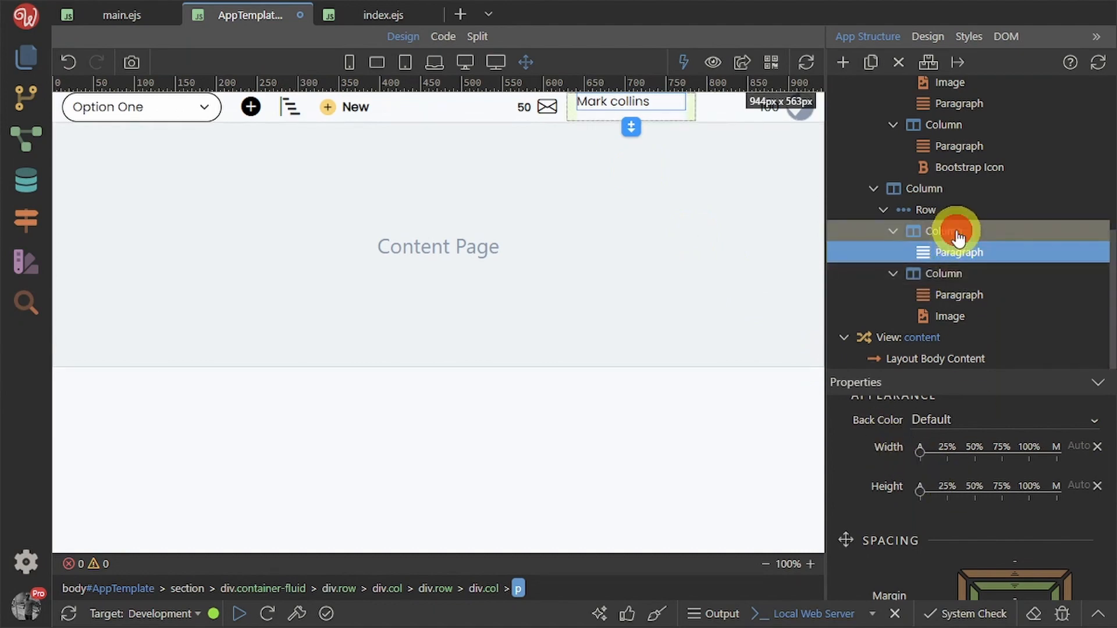
pyautogui.scroll(5, 956, 494)
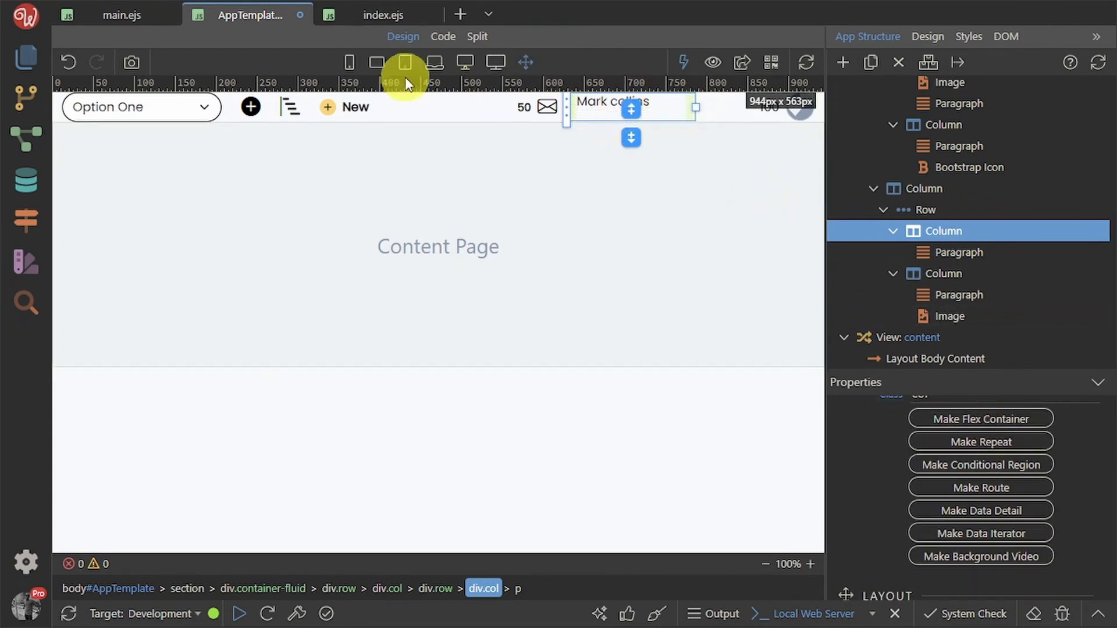
# Set Vertical Align to center on the inner and outer header rows
pyautogui.click(955, 217)
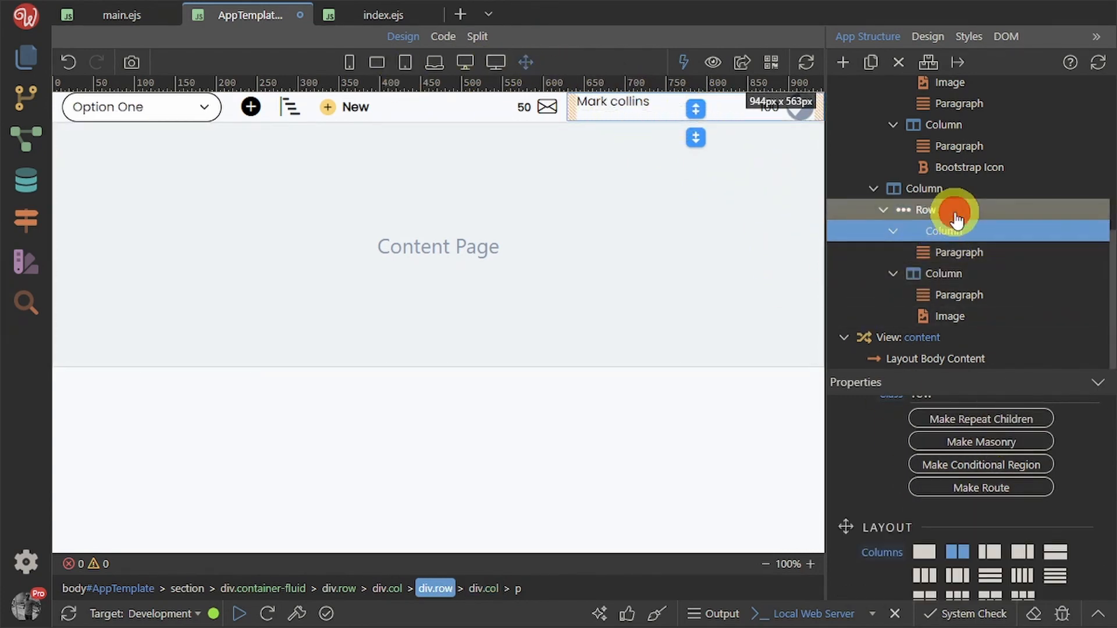
pyautogui.scroll(3, 1001, 524)
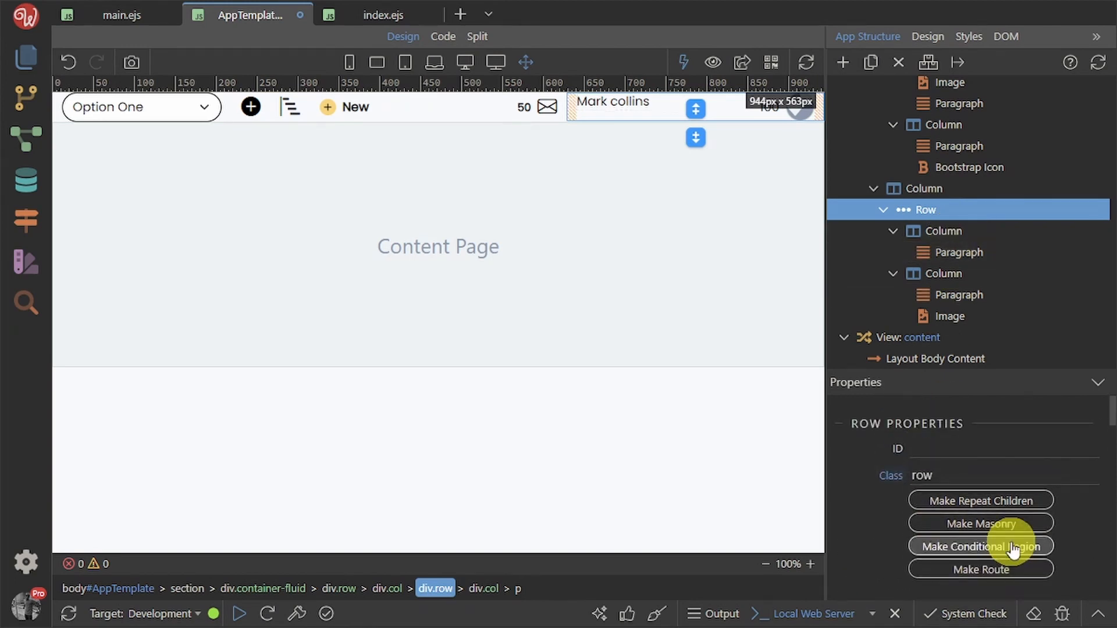
pyautogui.scroll(-5, 1012, 550)
pyautogui.click(959, 463)
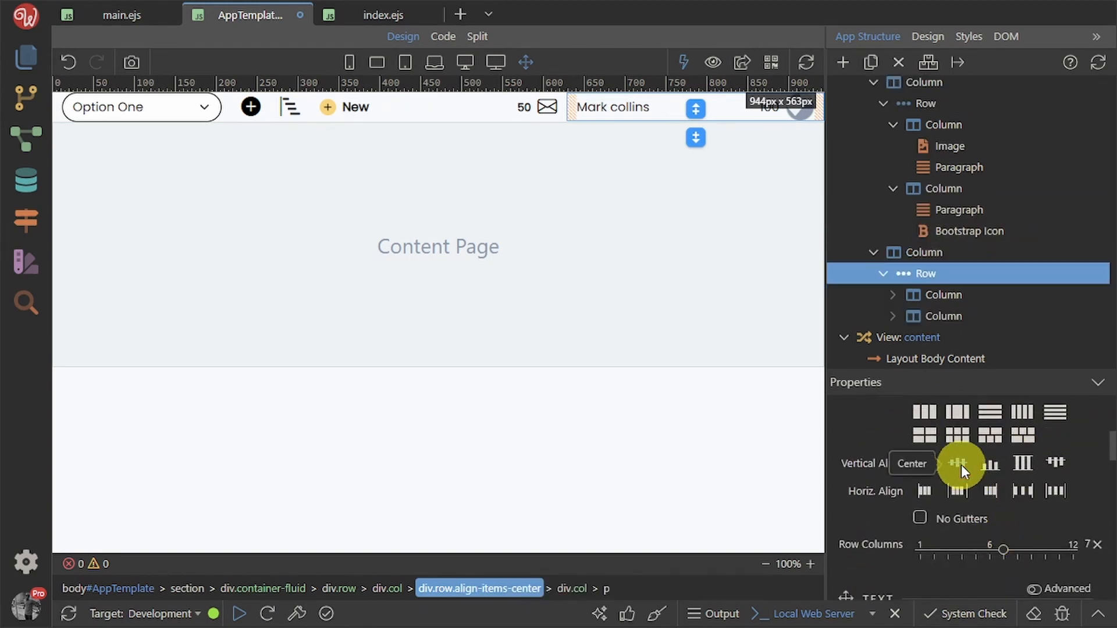
pyautogui.scroll(3, 952, 204)
pyautogui.scroll(1, 969, 286)
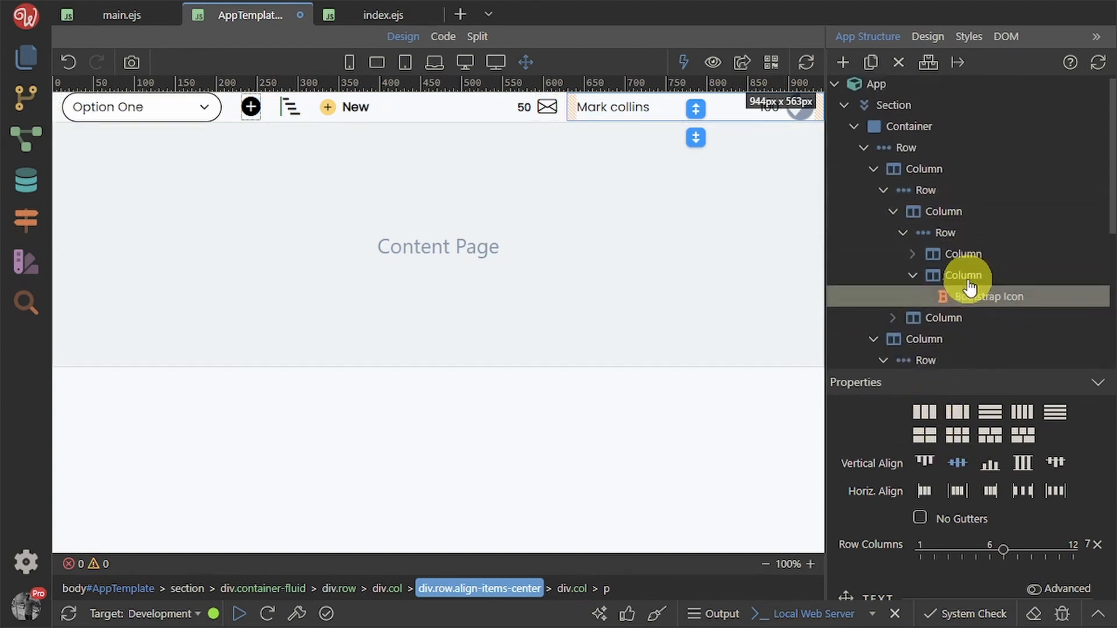
pyautogui.click(904, 152)
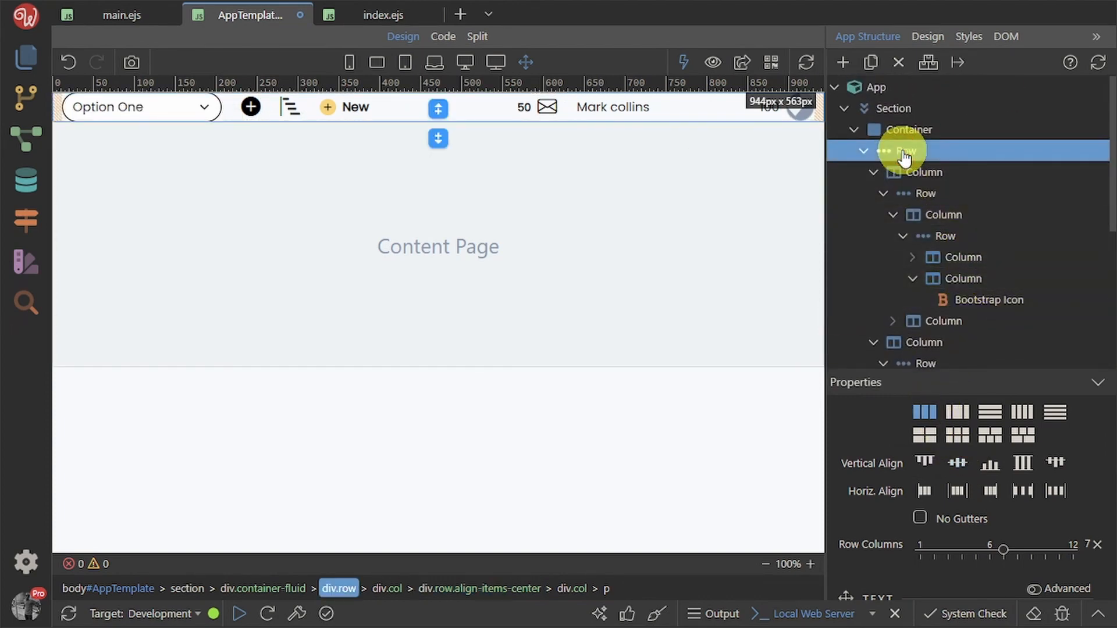
pyautogui.click(965, 466)
# Add pt-2 top padding to the header columns and save the AppTemplate layout
pyautogui.click(960, 218)
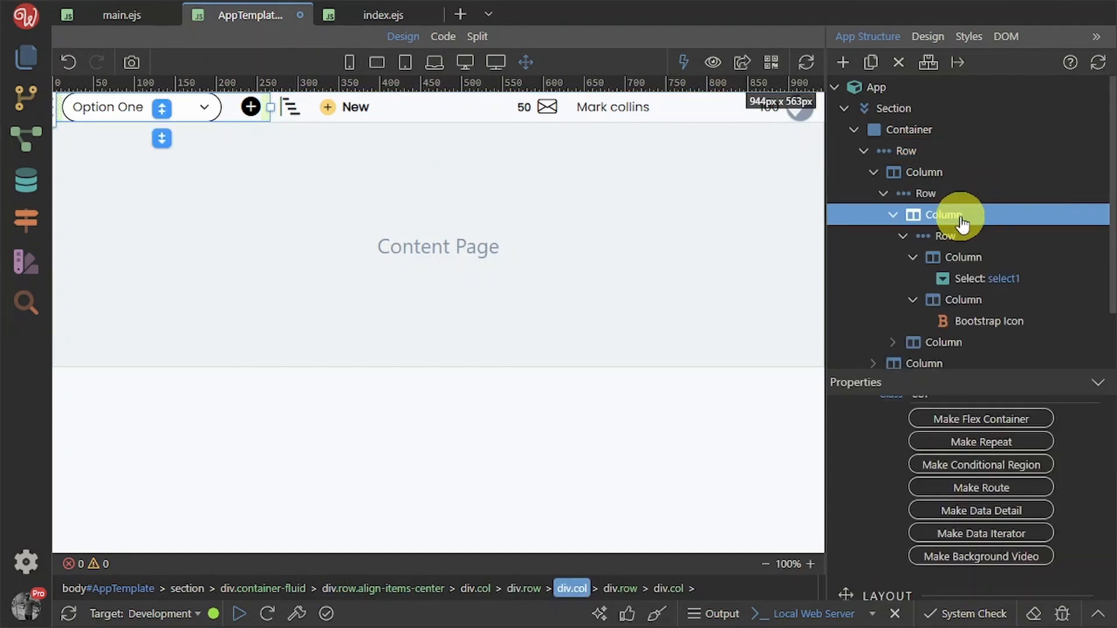
pyautogui.click(953, 179)
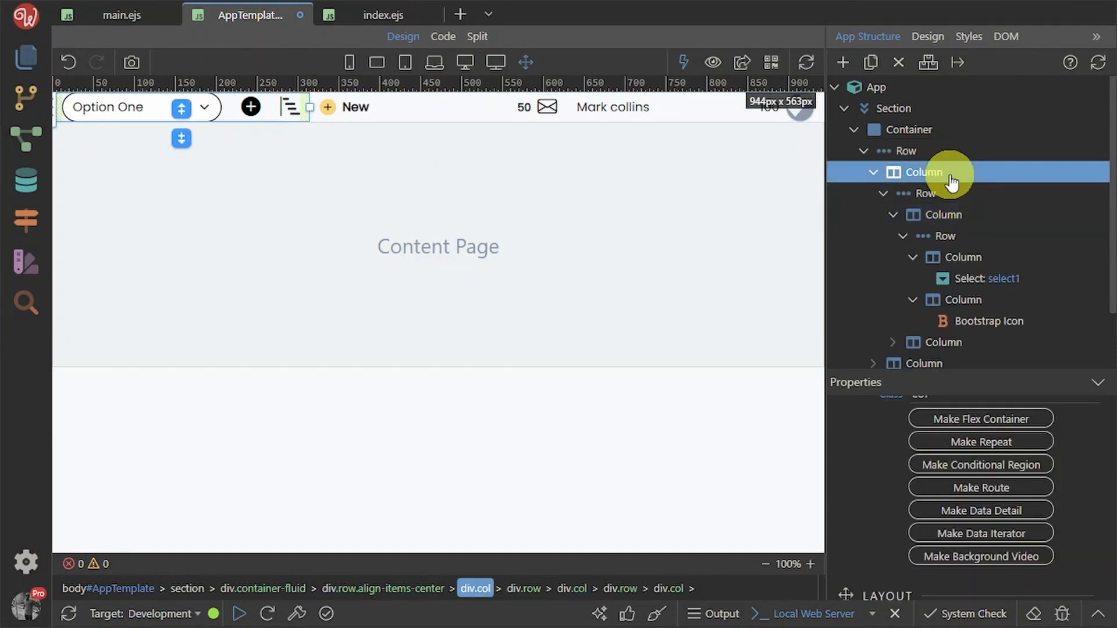
pyautogui.scroll(-10, 996, 536)
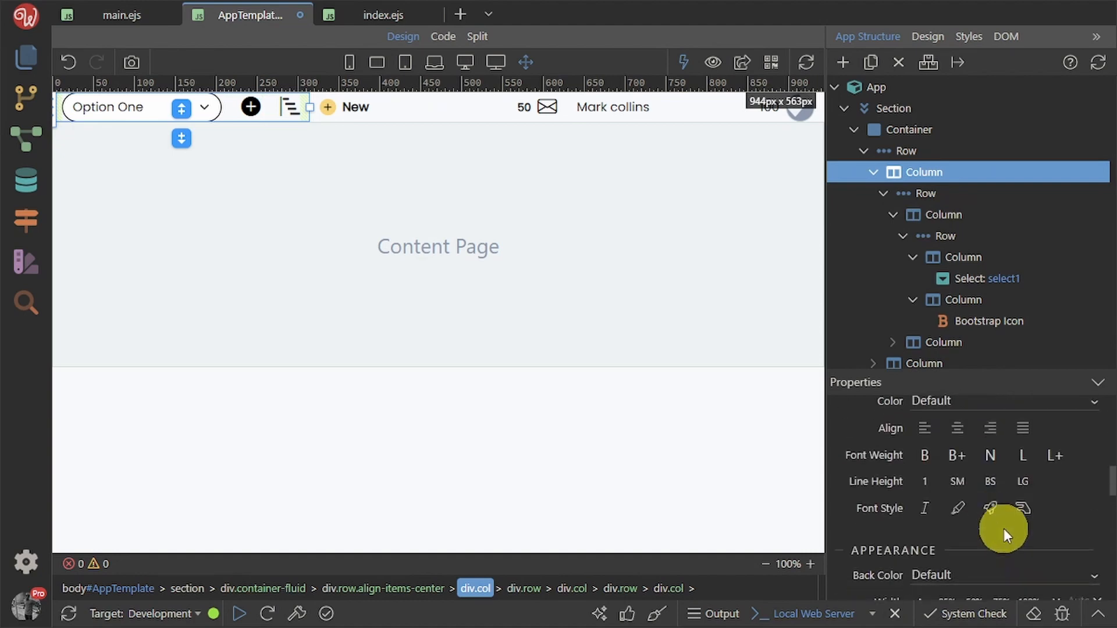
pyautogui.scroll(-6, 1004, 529)
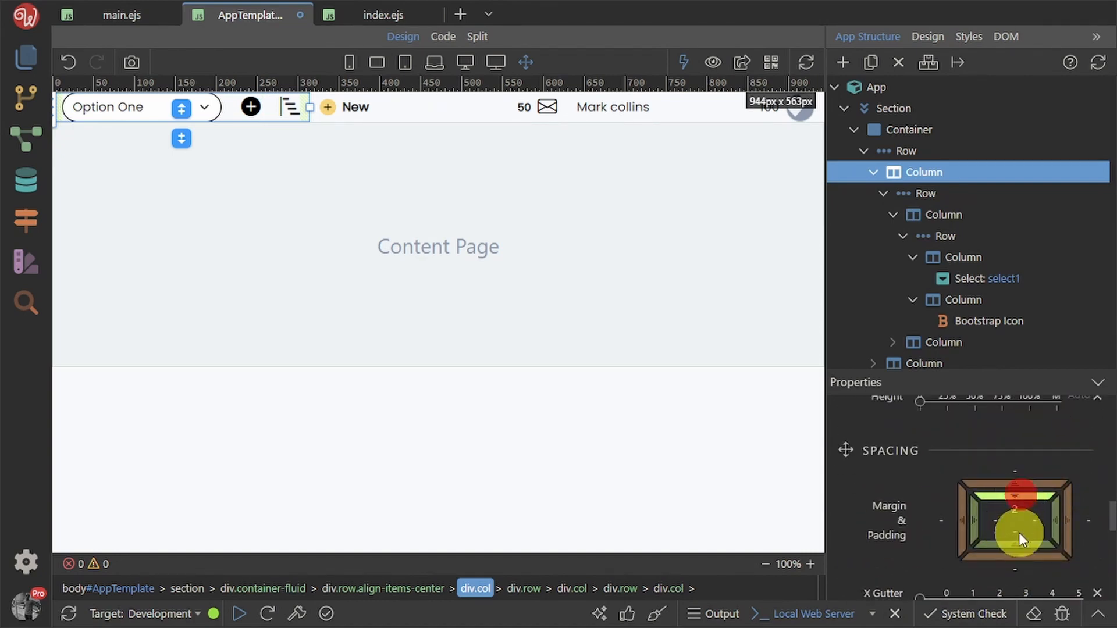
pyautogui.click(1019, 539)
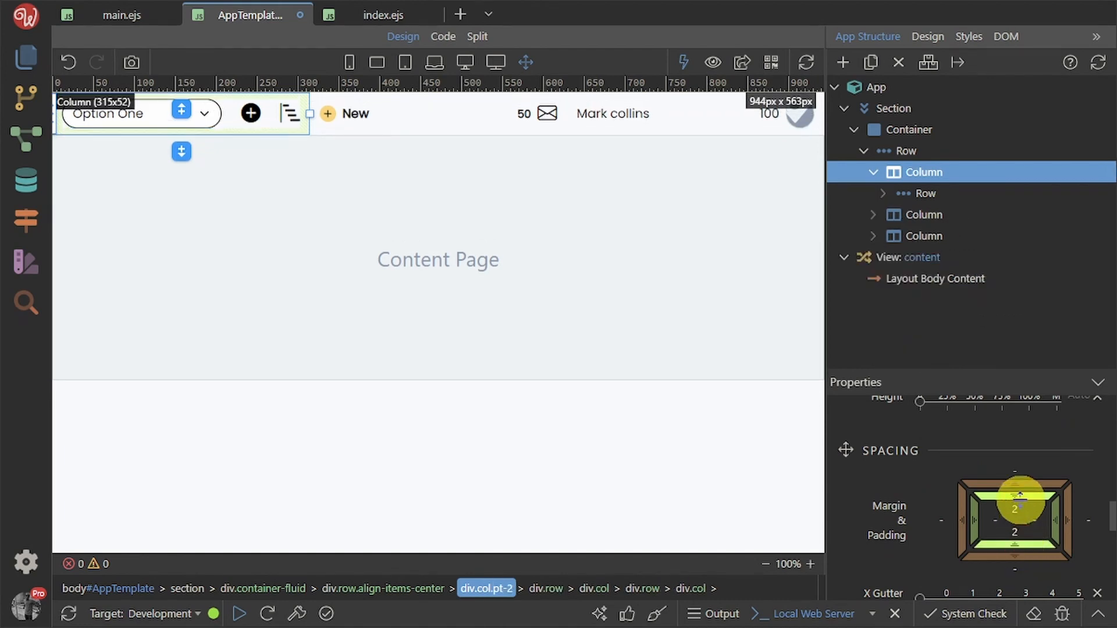
pyautogui.click(928, 217)
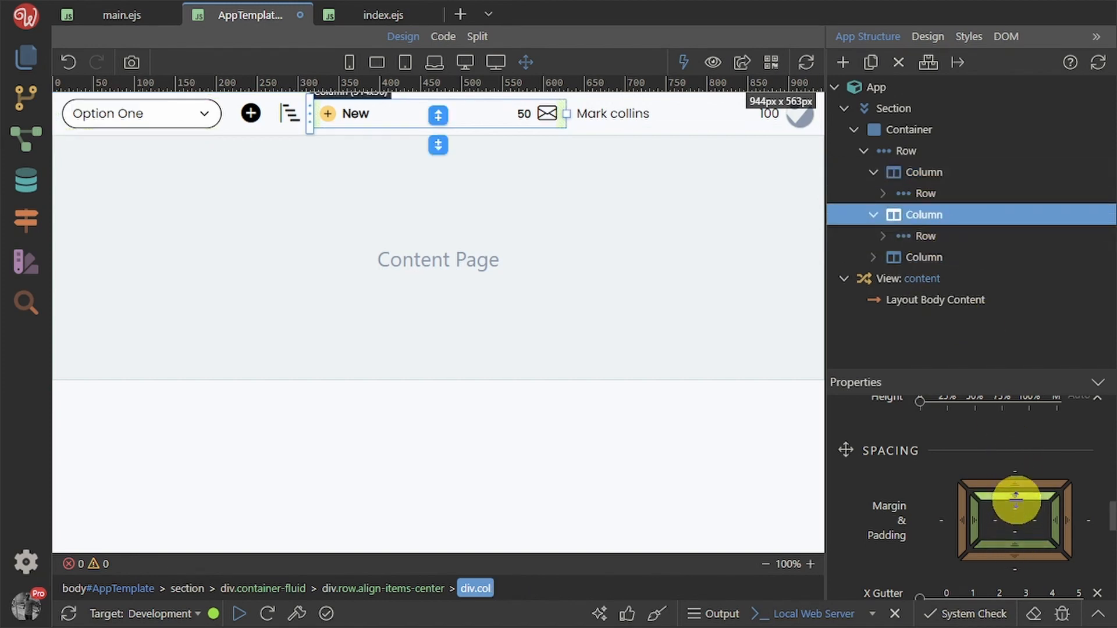
pyautogui.moveTo(1015, 497)
pyautogui.mouseDown()
pyautogui.moveTo(1026, 536)
pyautogui.moveTo(1008, 544)
pyautogui.mouseUp()
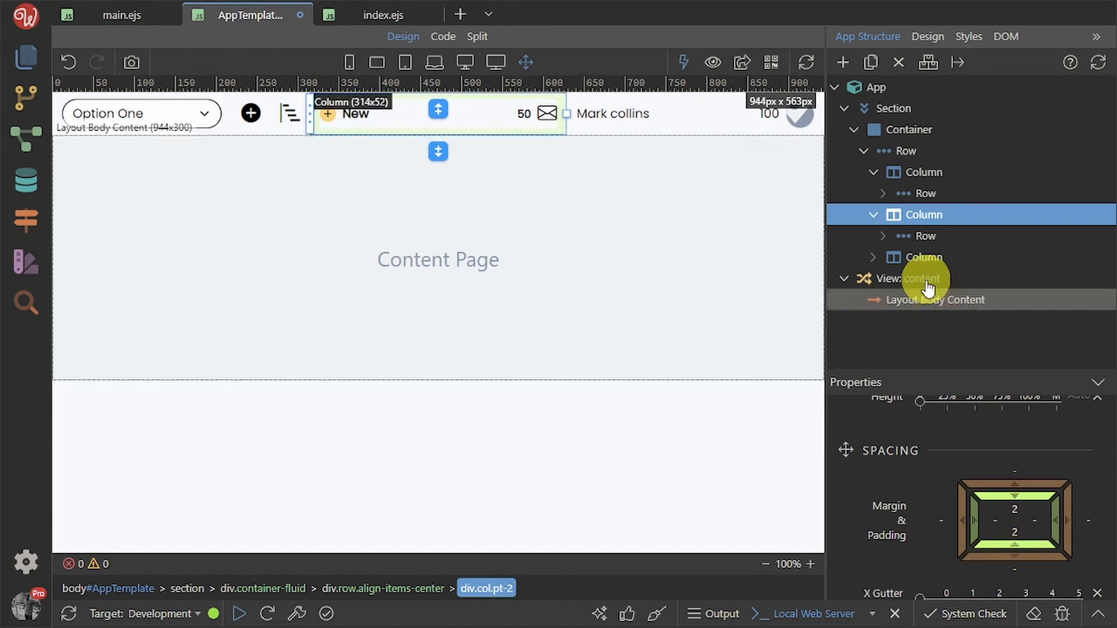
pyautogui.click(925, 258)
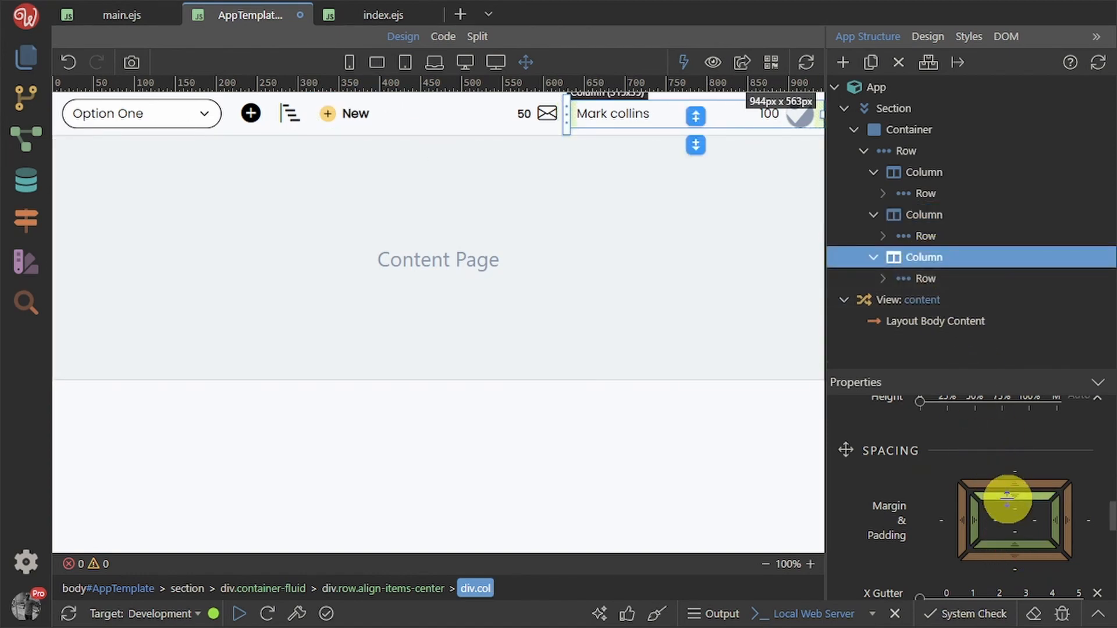
pyautogui.click(1016, 544)
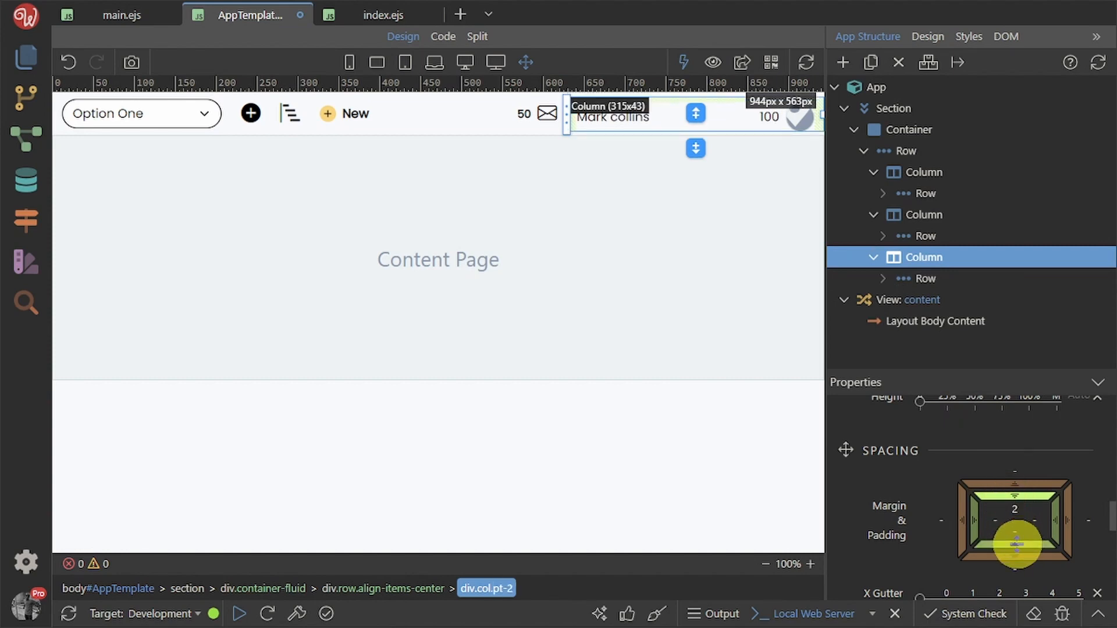
pyautogui.click(1015, 499)
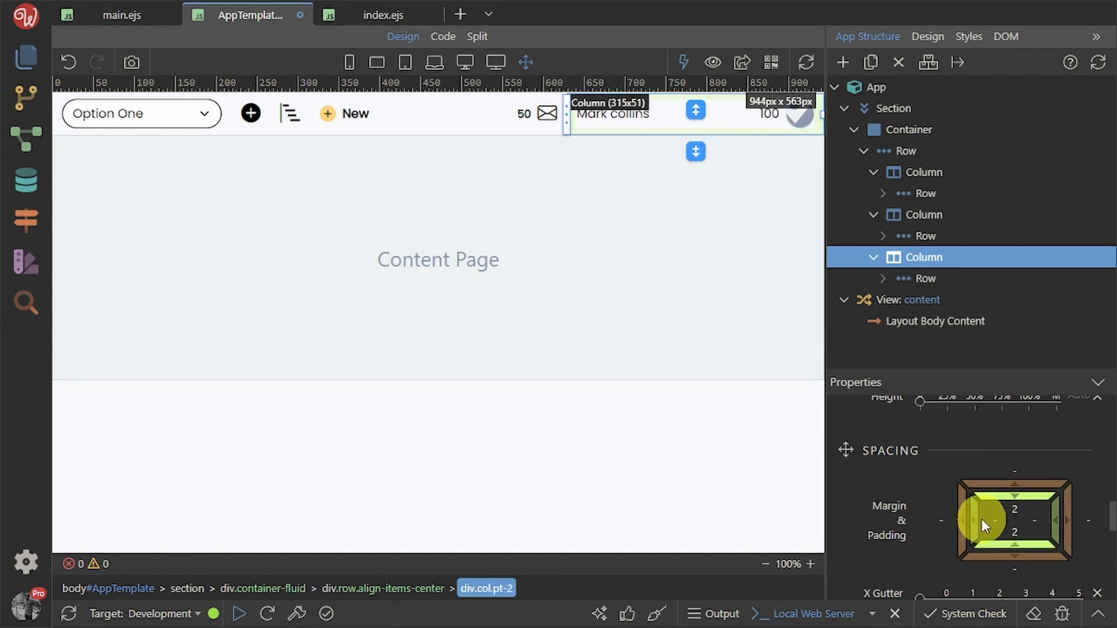
pyautogui.click(550, 335)
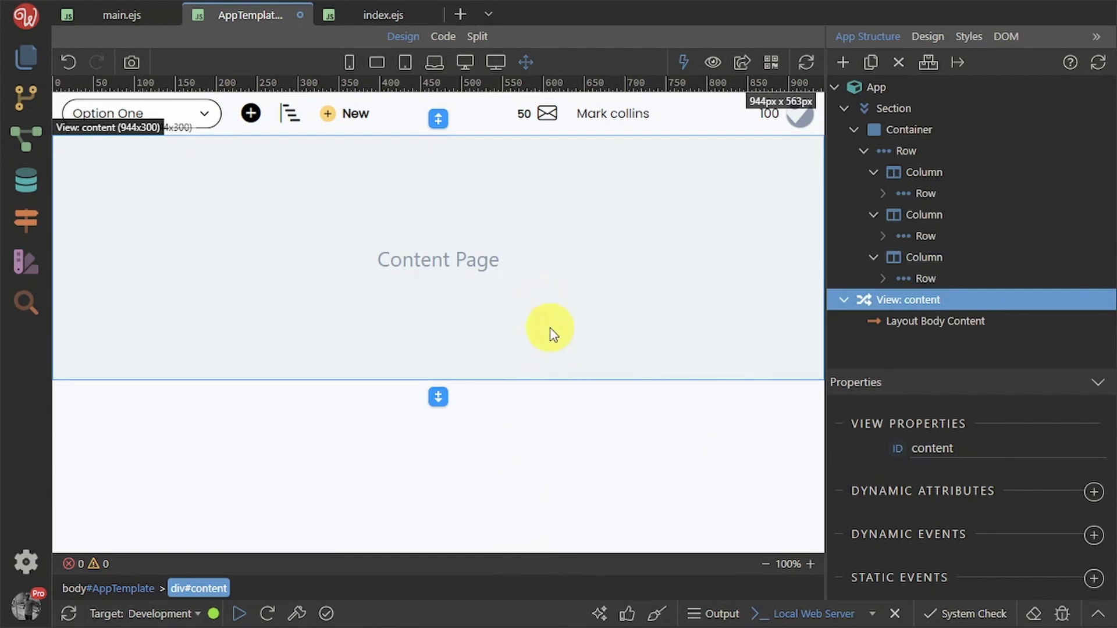
pyautogui.hotkey('ctrl', 's')
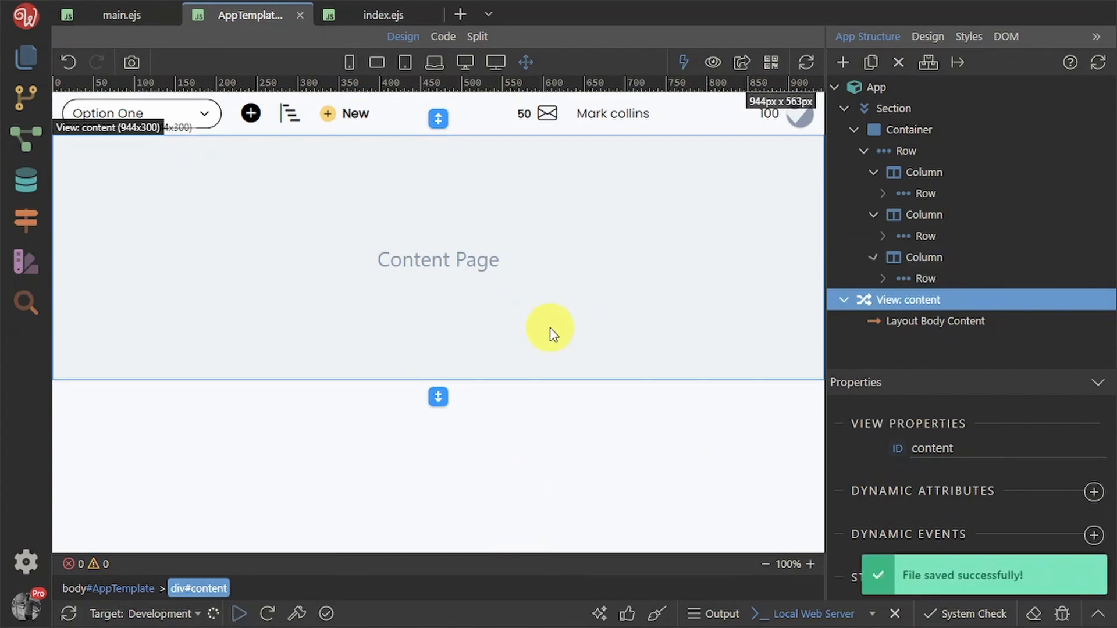
pyautogui.hotkey('alt', 'Tab')
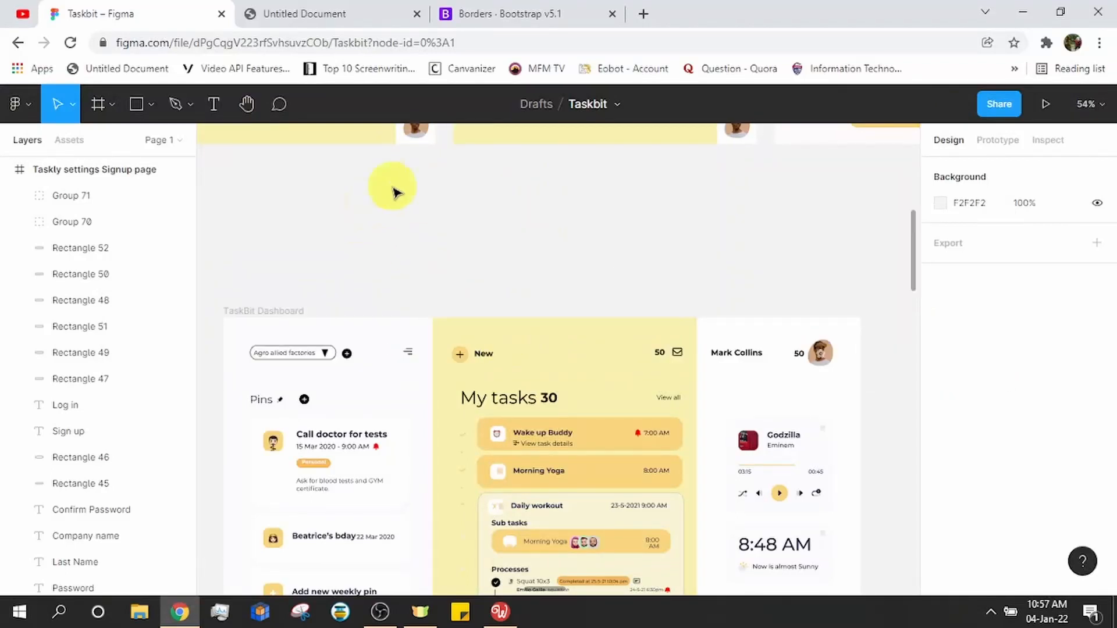
pyautogui.click(367, 13)
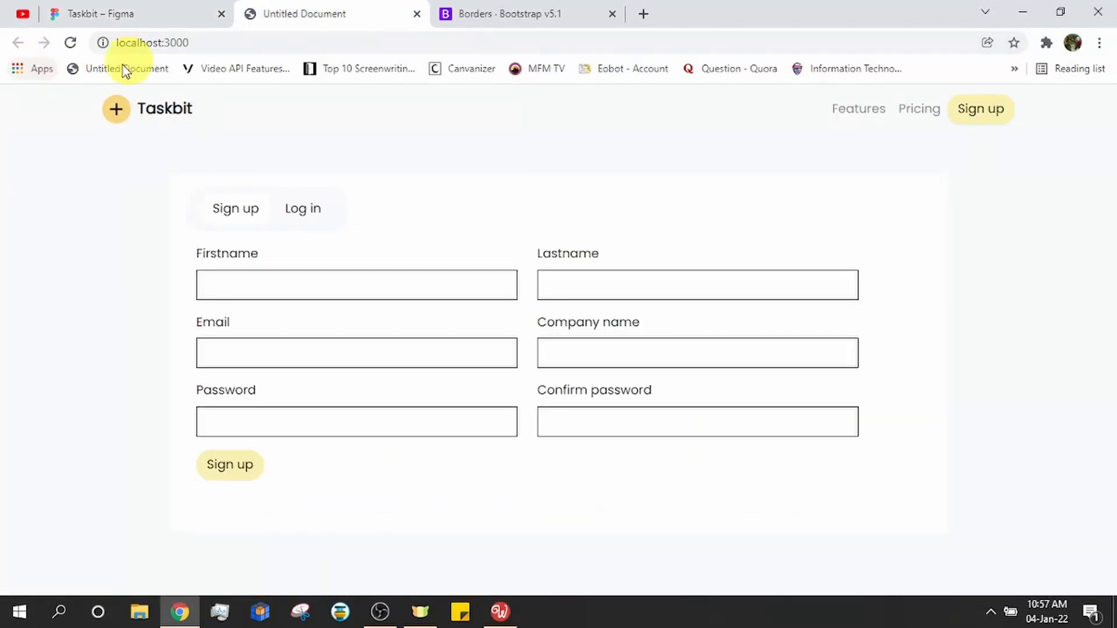
pyautogui.click(499, 612)
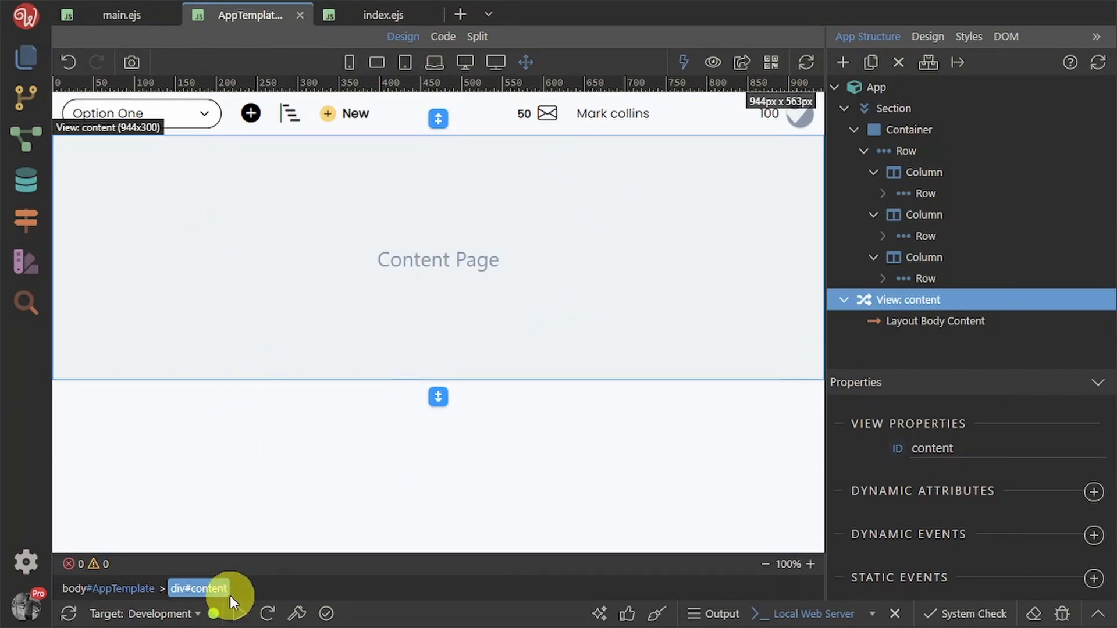
pyautogui.hotkey('alt', 'Tab')
pyautogui.click(118, 7)
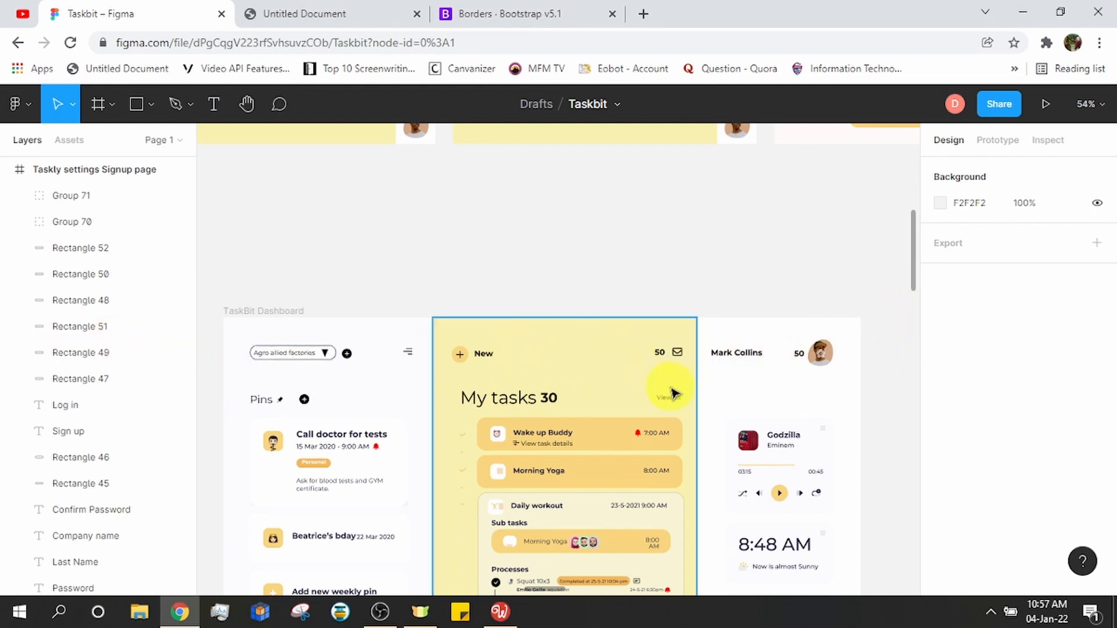
pyautogui.hotkey('alt', 'Tab')
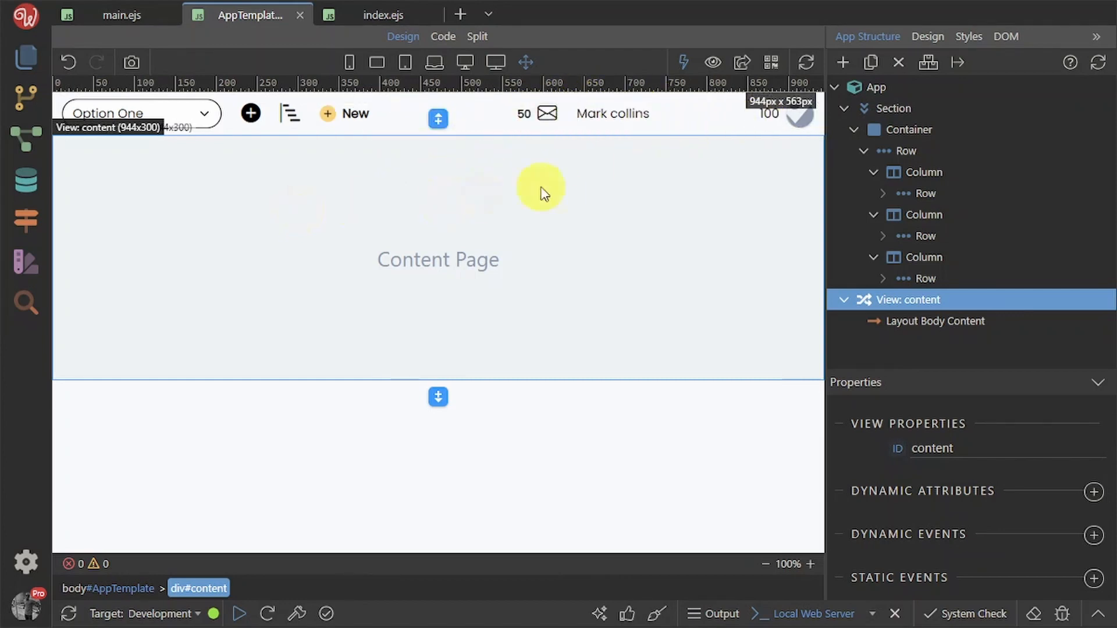
# In Pages (/views), create a content page named Dashboard with the AppTemplate layout
pyautogui.click(15, 62)
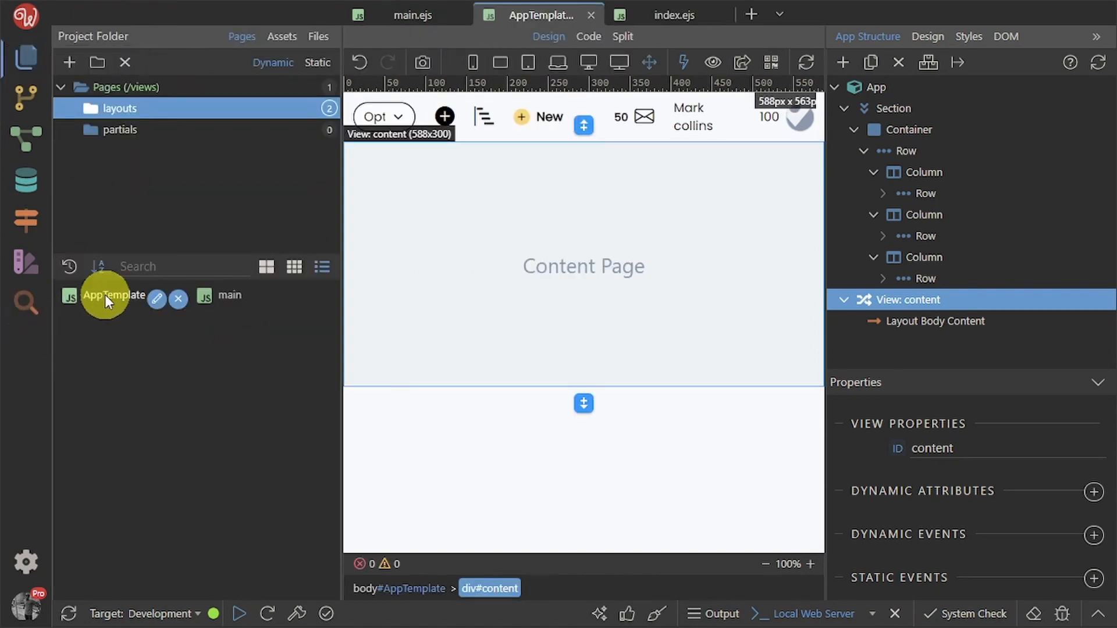
pyautogui.click(542, 26)
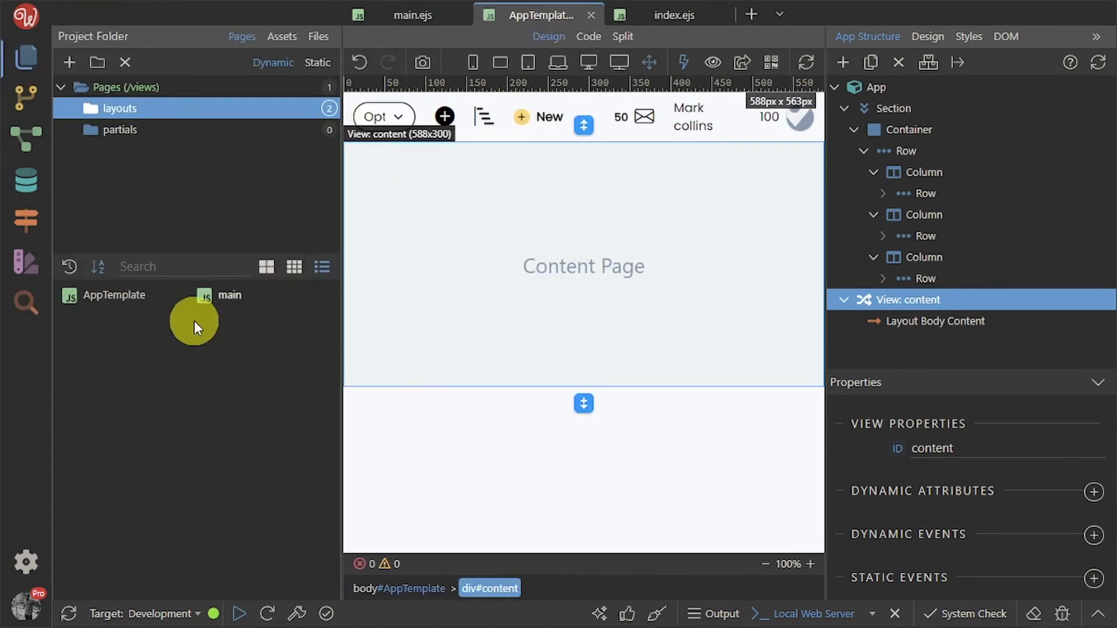
pyautogui.click(167, 90)
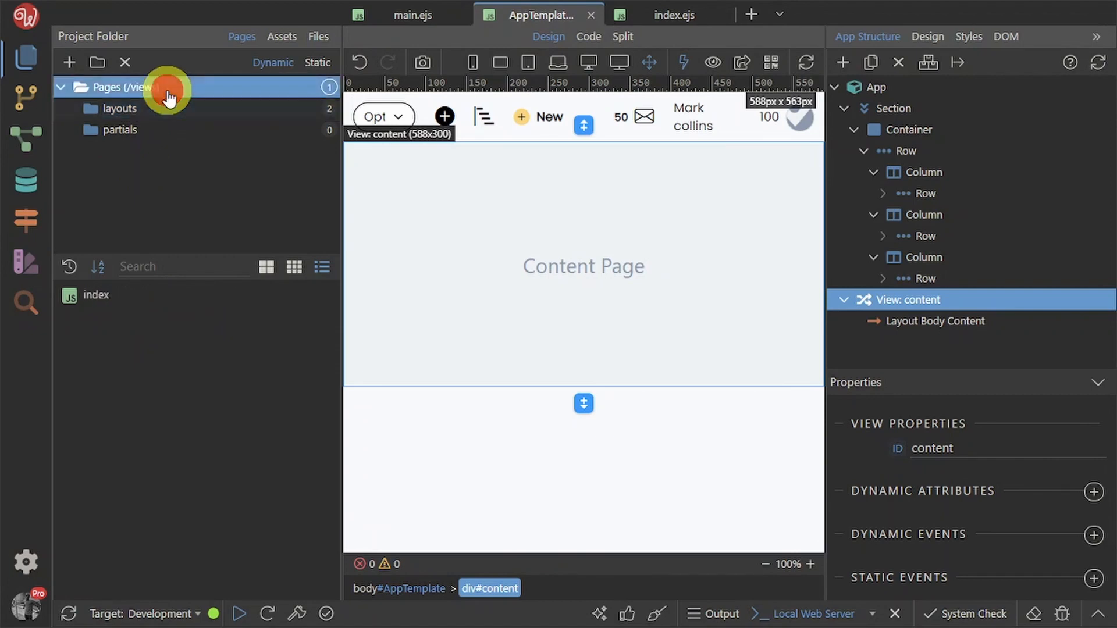
pyautogui.click(71, 63)
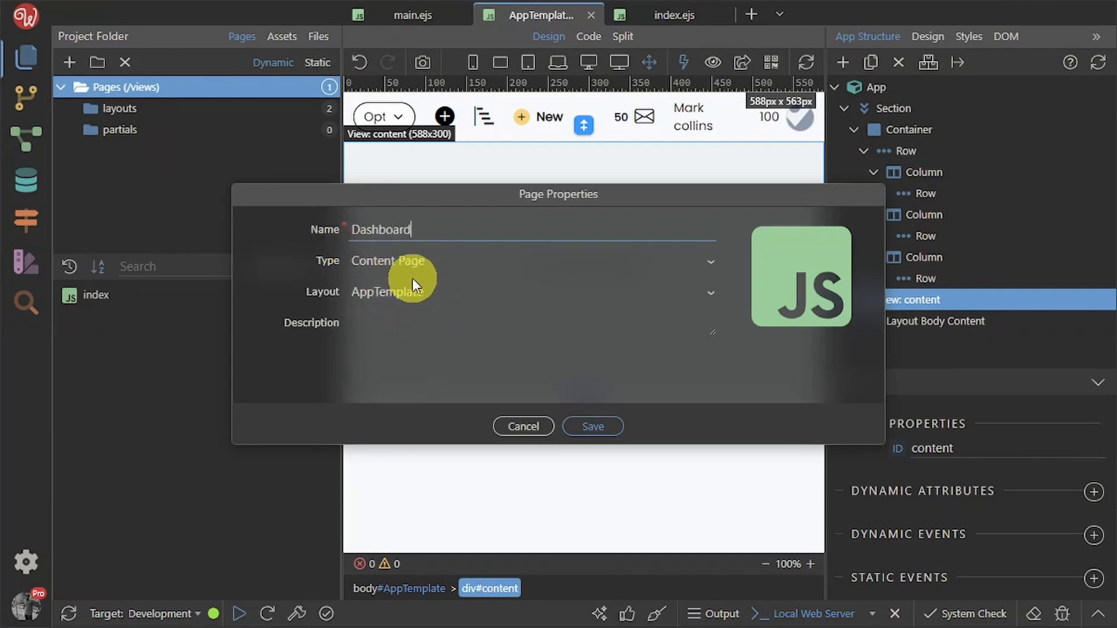
pyautogui.click(416, 293)
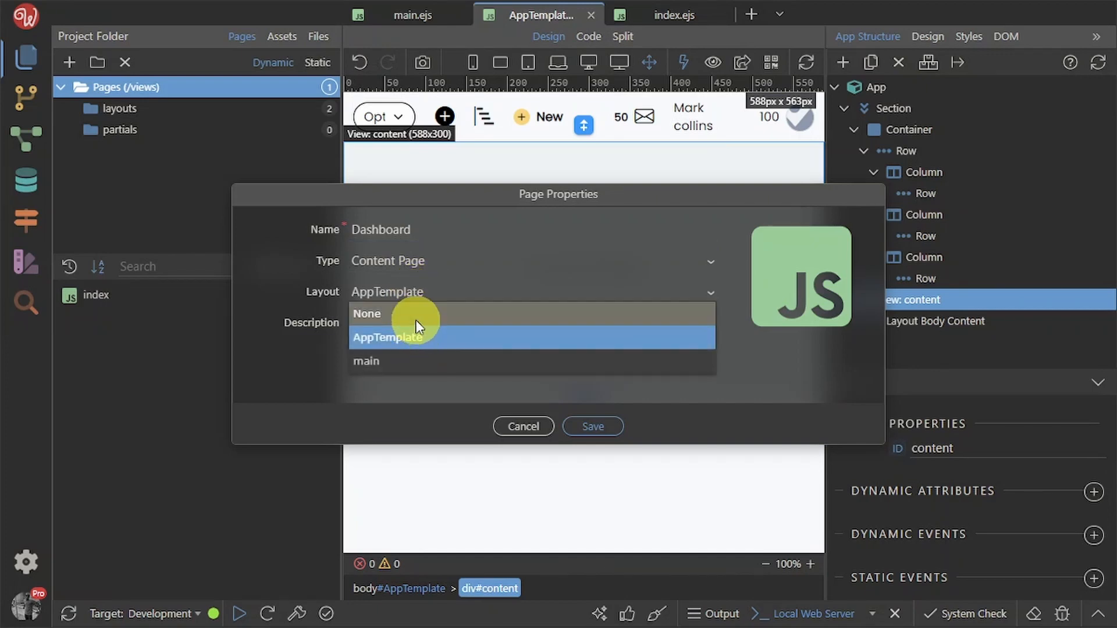
pyautogui.click(319, 368)
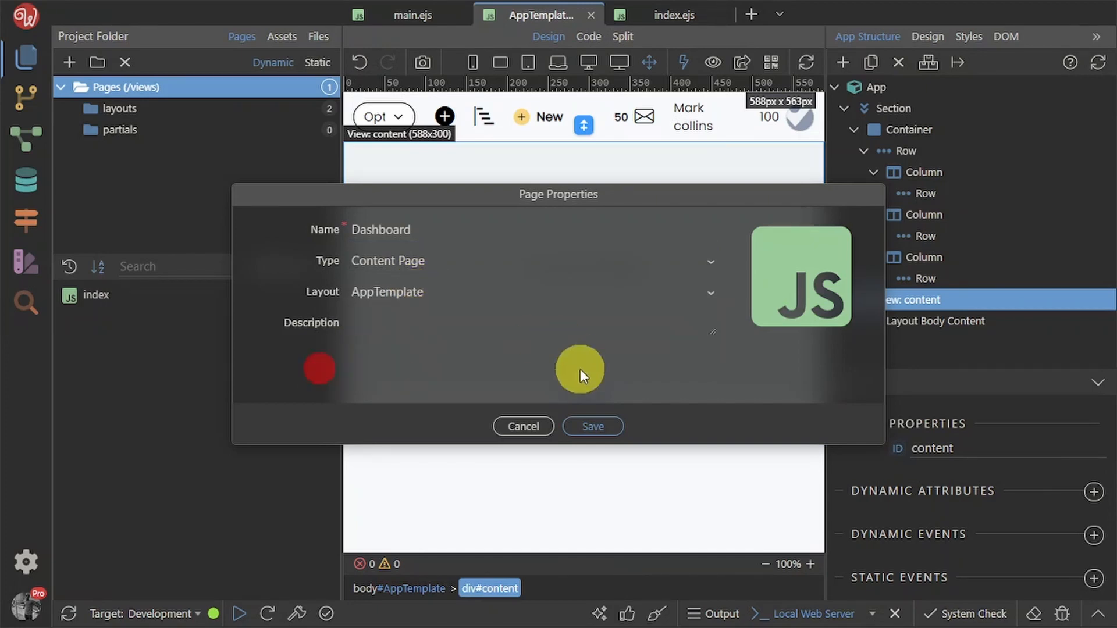
pyautogui.click(601, 429)
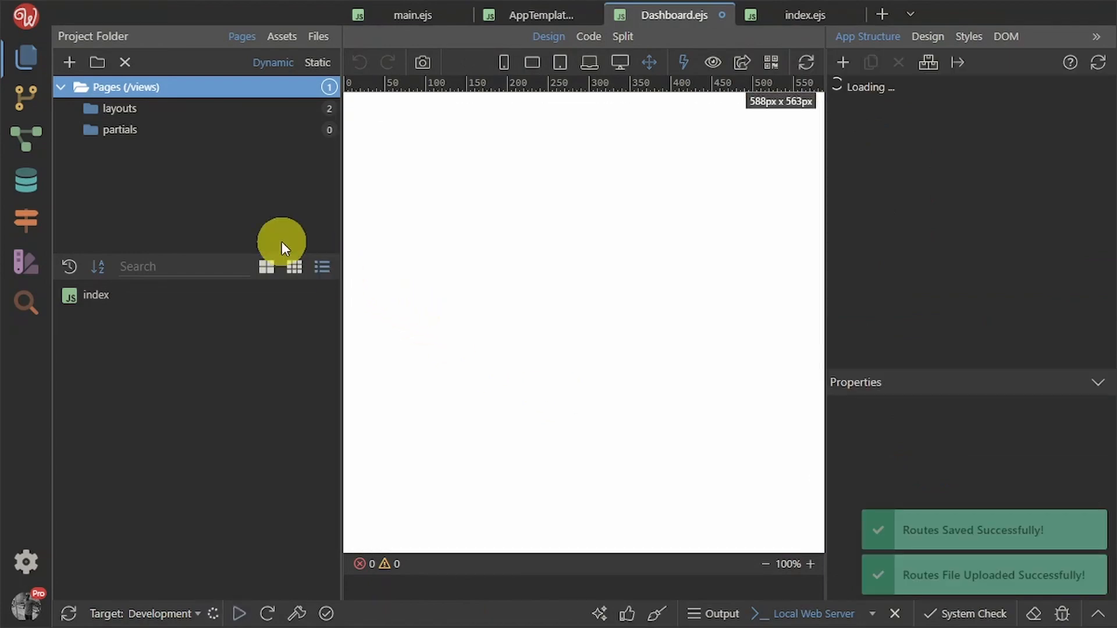
# Save the Dashboard page and open it in the browser at localhost:3000/Dashboard
pyautogui.click(19, 55)
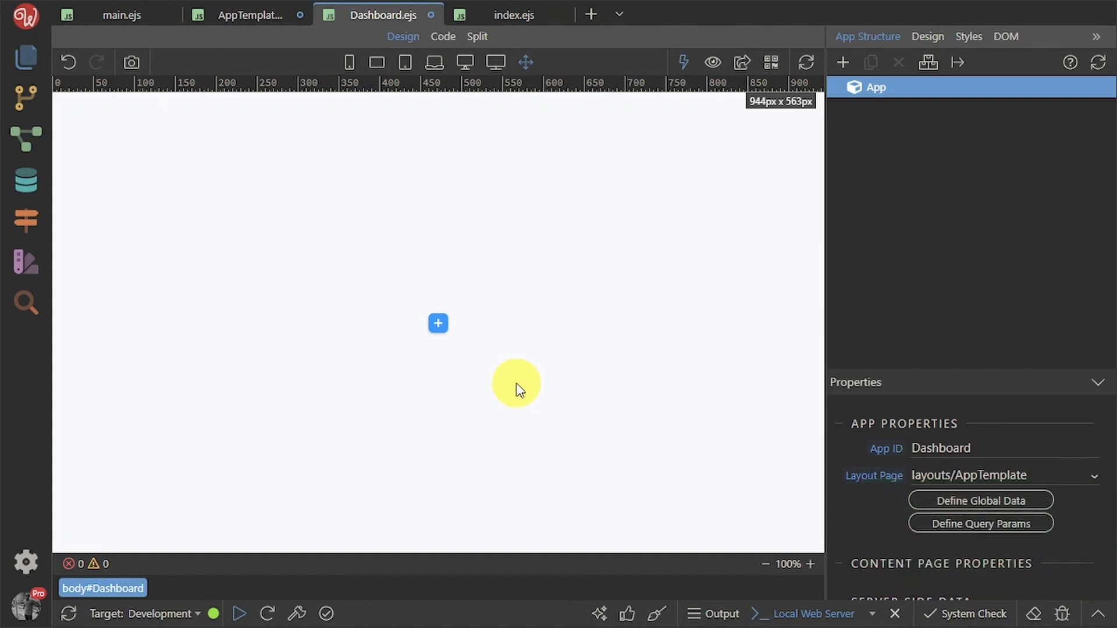
pyautogui.hotkey('ctrl', 's')
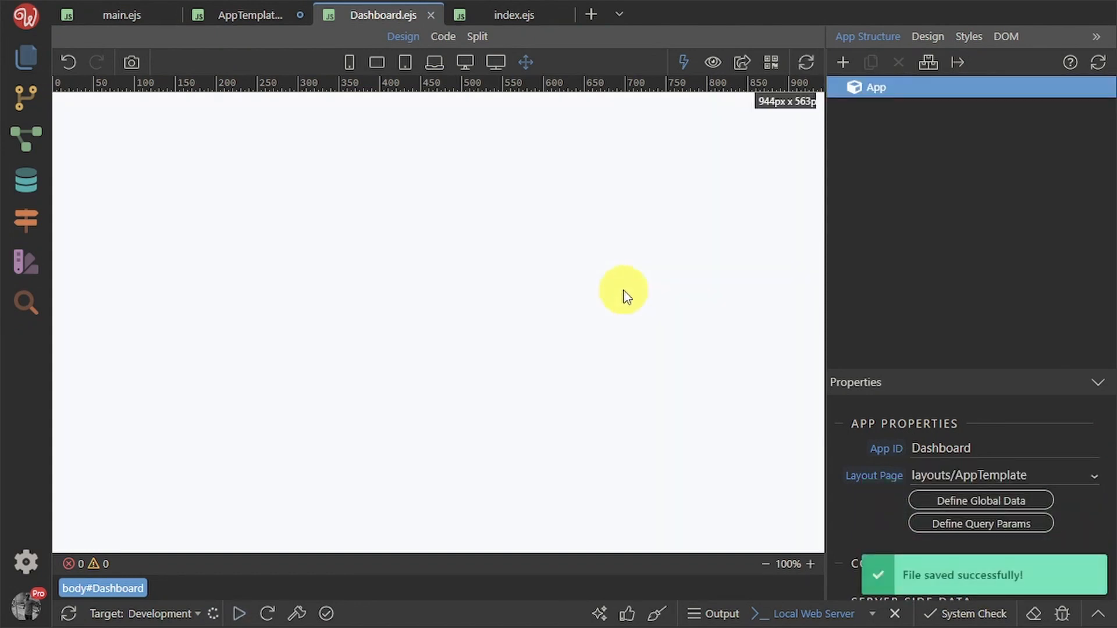
pyautogui.click(737, 64)
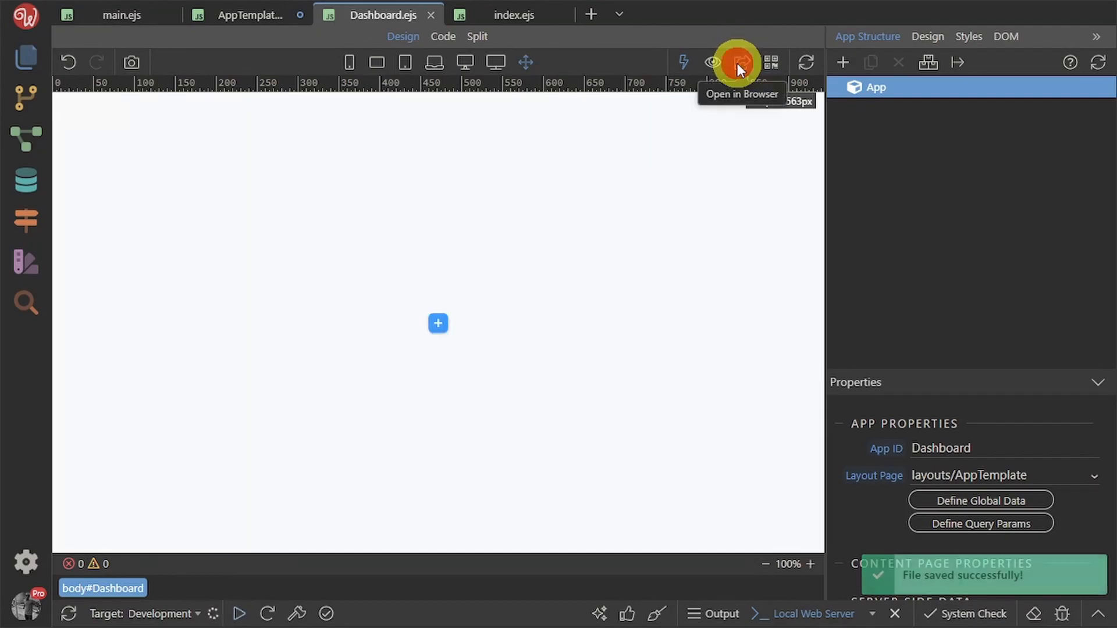
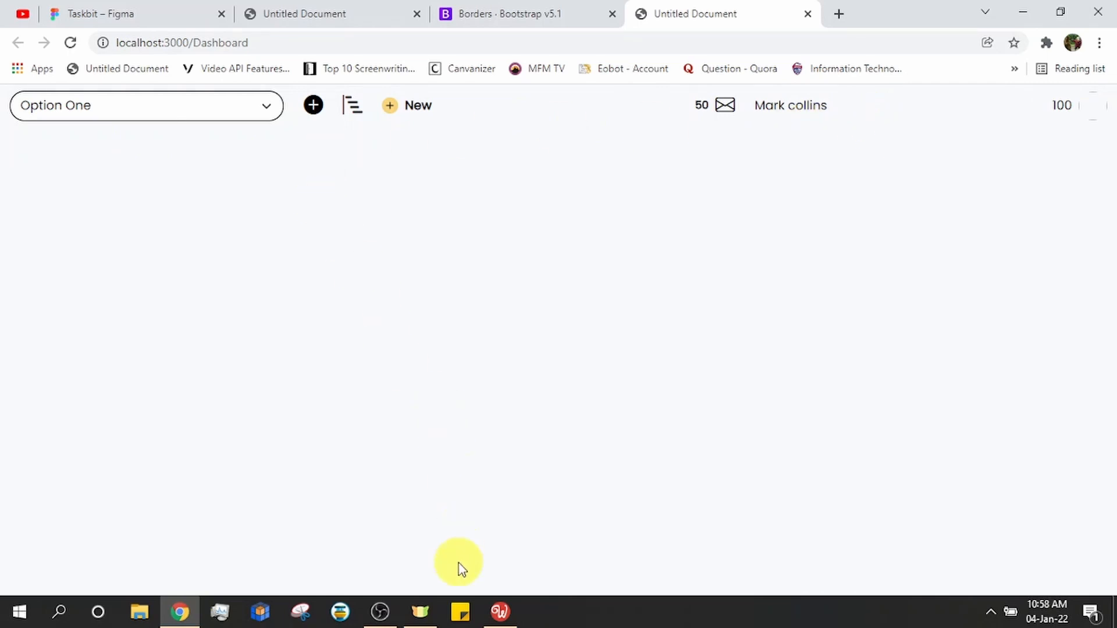
# Delete all options from the AppTemplate header dropdown, save, and return to the Dashboard preview
pyautogui.click(500, 618)
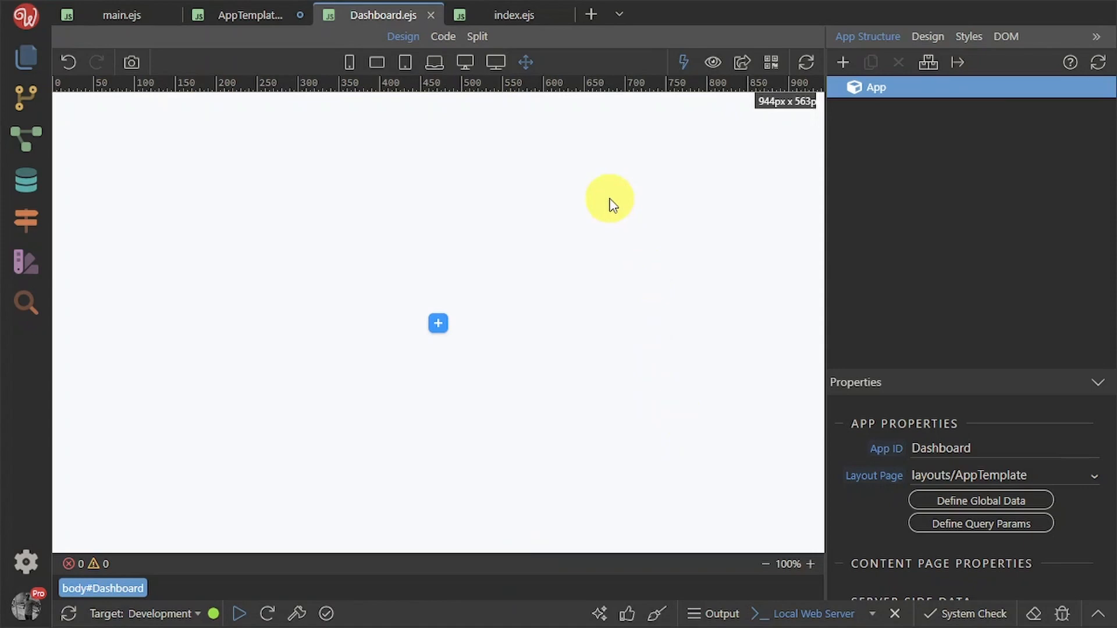
pyautogui.click(256, 15)
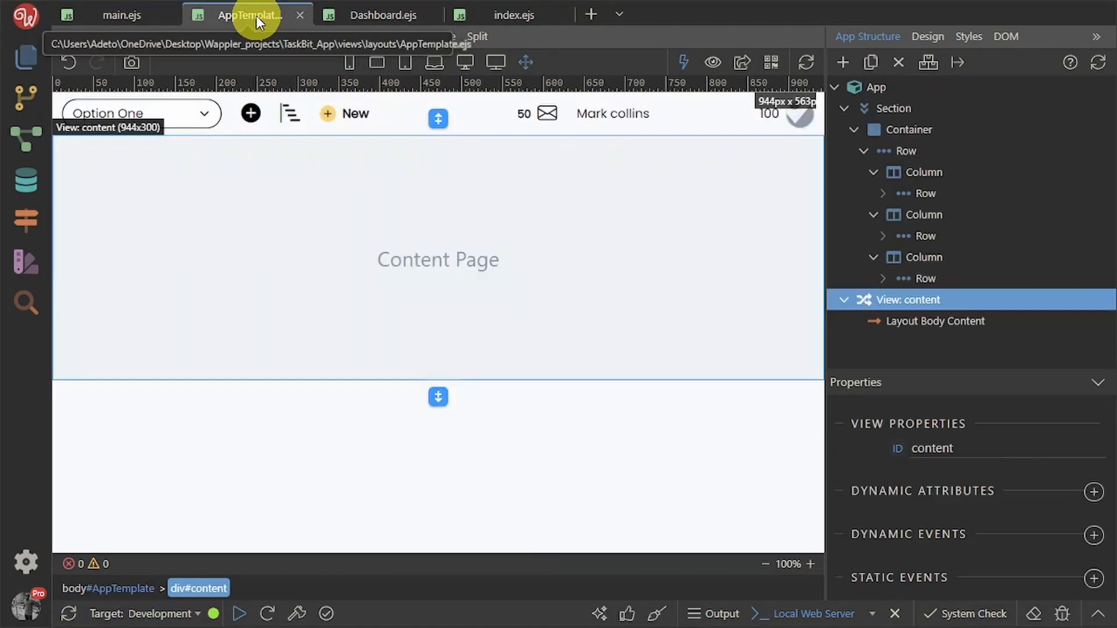
pyautogui.click(201, 119)
pyautogui.scroll(-5, 1057, 560)
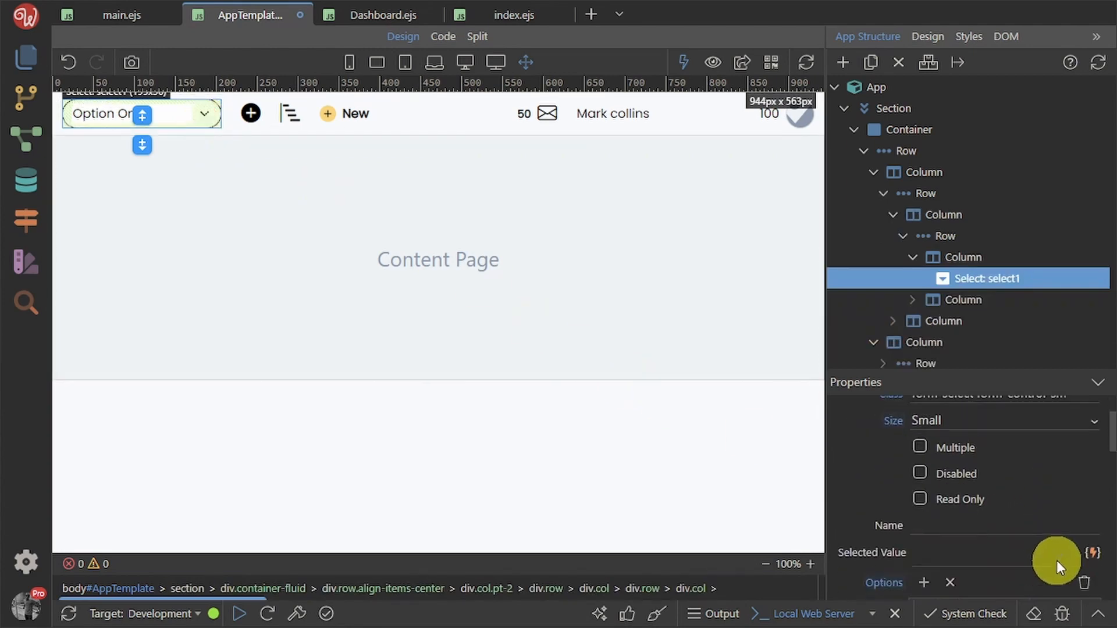
pyautogui.scroll(4, 1057, 560)
pyautogui.scroll(-5, 1058, 560)
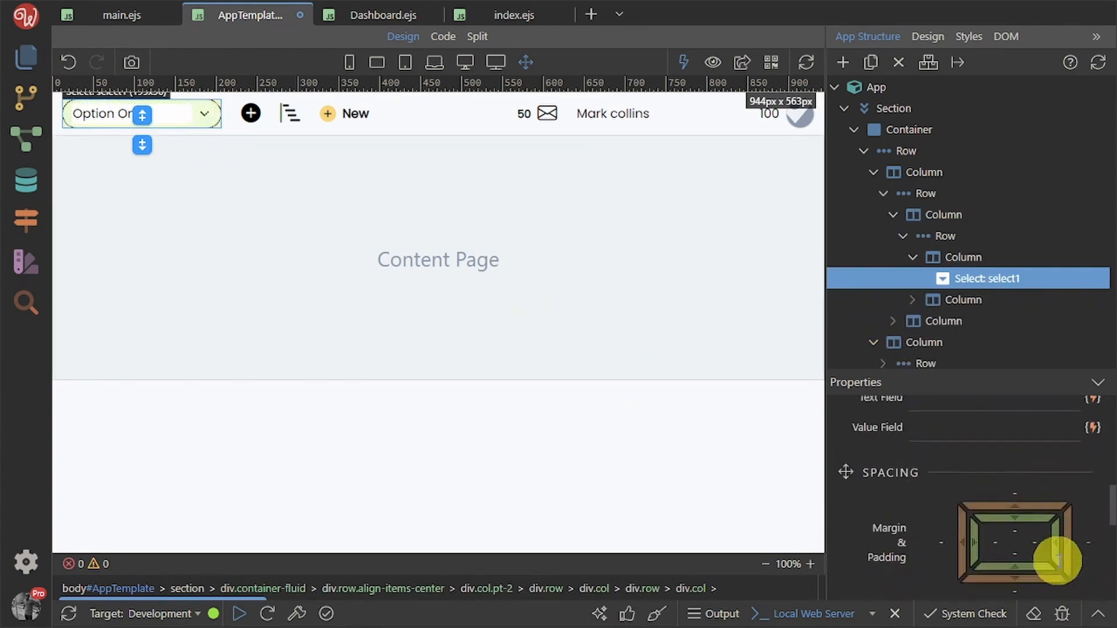
pyautogui.scroll(3, 1057, 560)
pyautogui.scroll(2, 1058, 560)
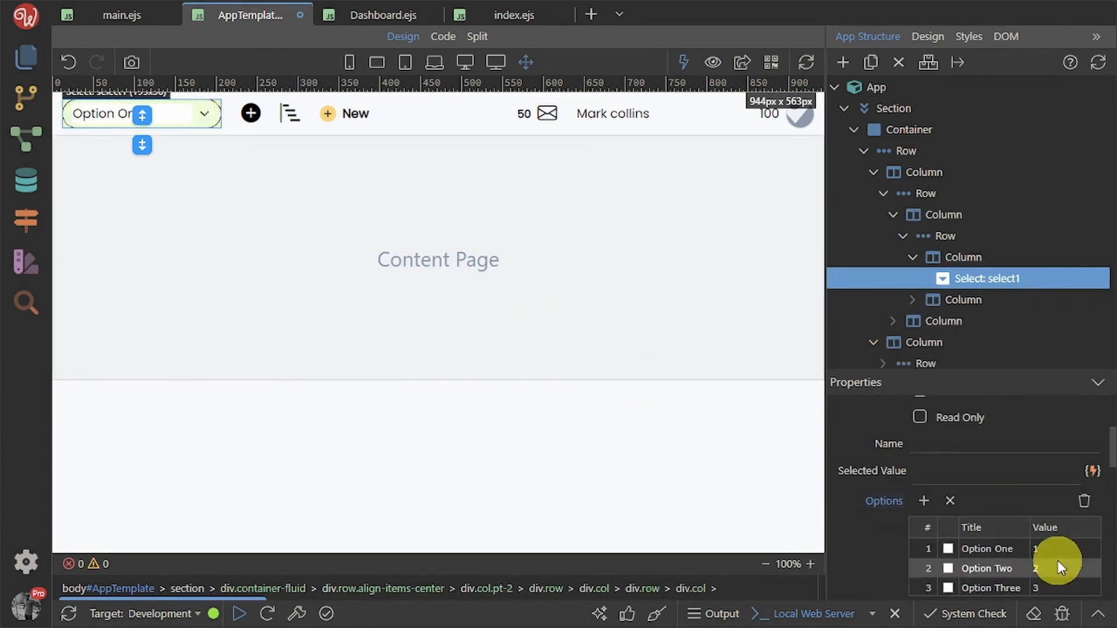
pyautogui.click(1082, 501)
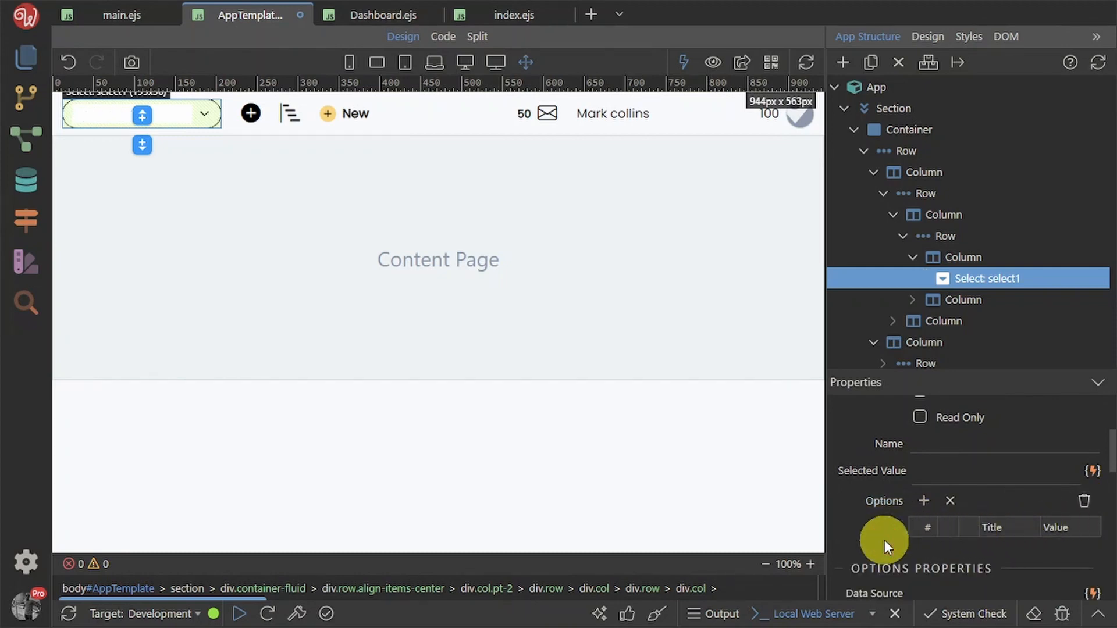
pyautogui.hotkey('ctrl', 's')
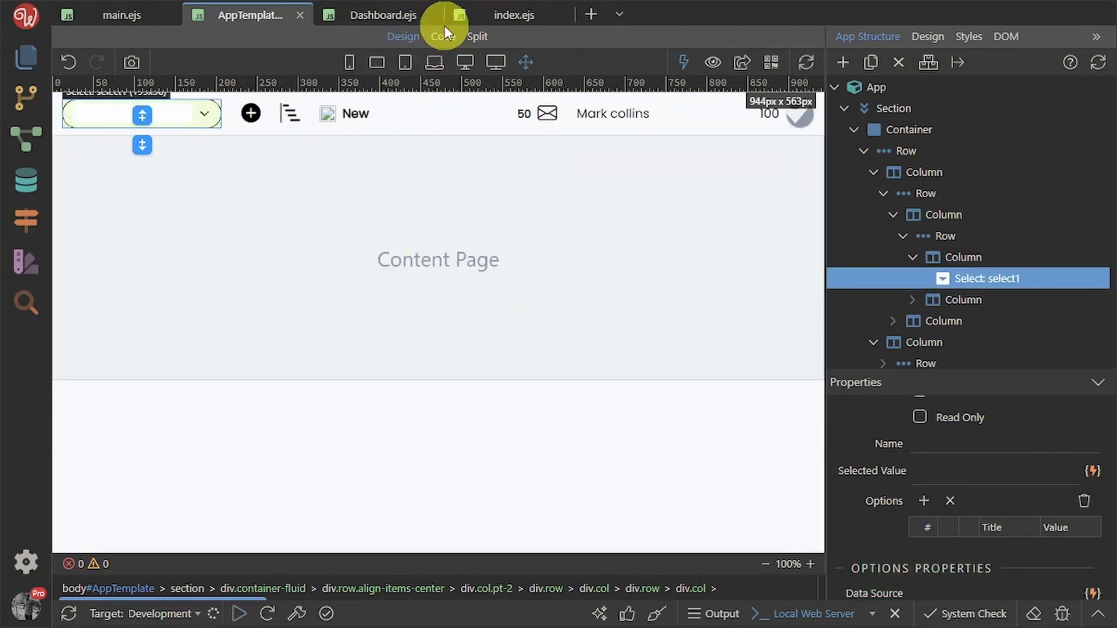
pyautogui.click(392, 17)
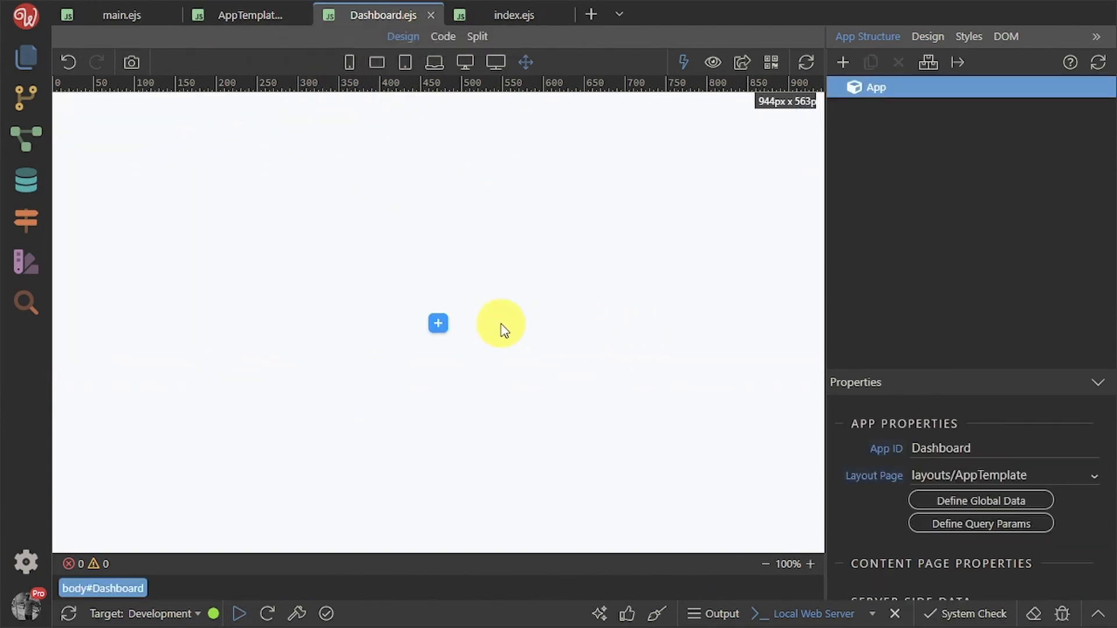
pyautogui.hotkey('alt', 'Tab')
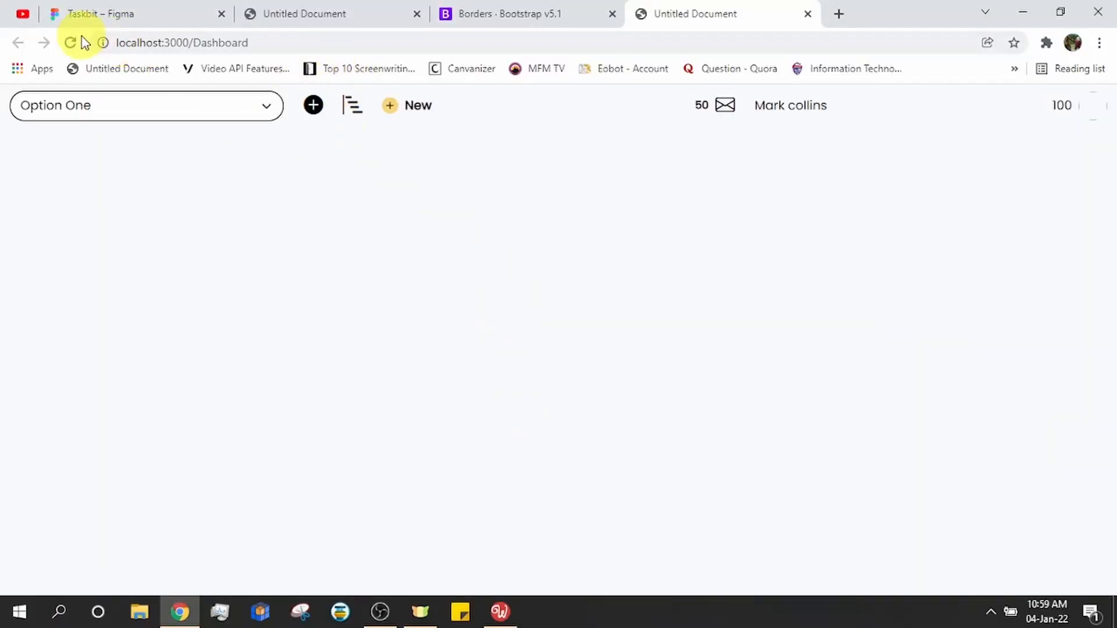
# Reload the Dashboard preview, review the TaskBit design in Figma, then go back to Wappler
pyautogui.click(78, 39)
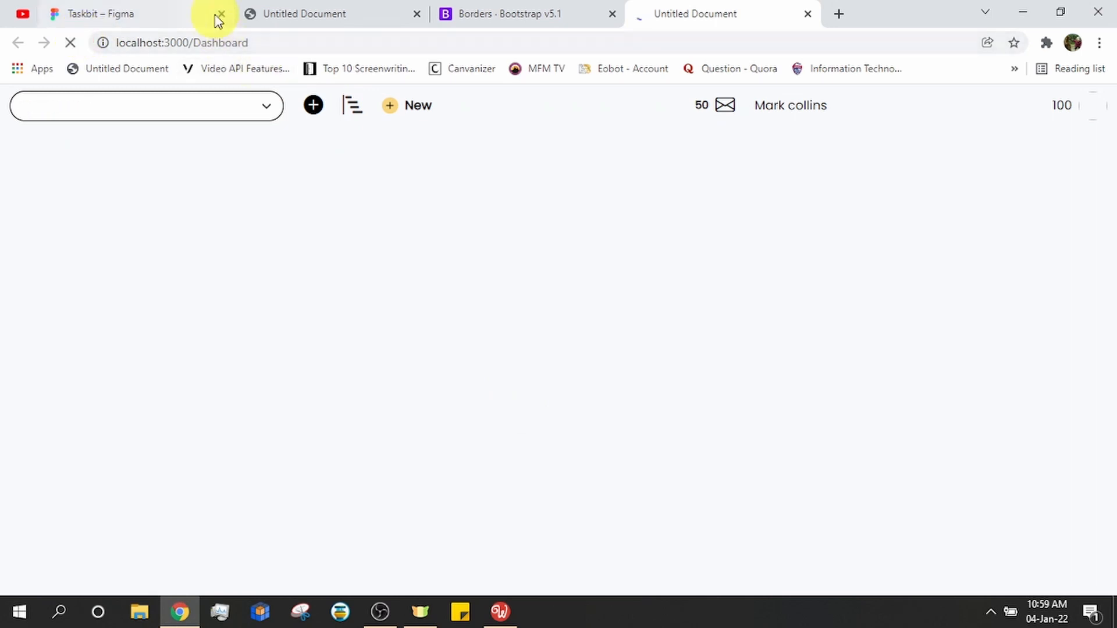
pyautogui.click(185, 7)
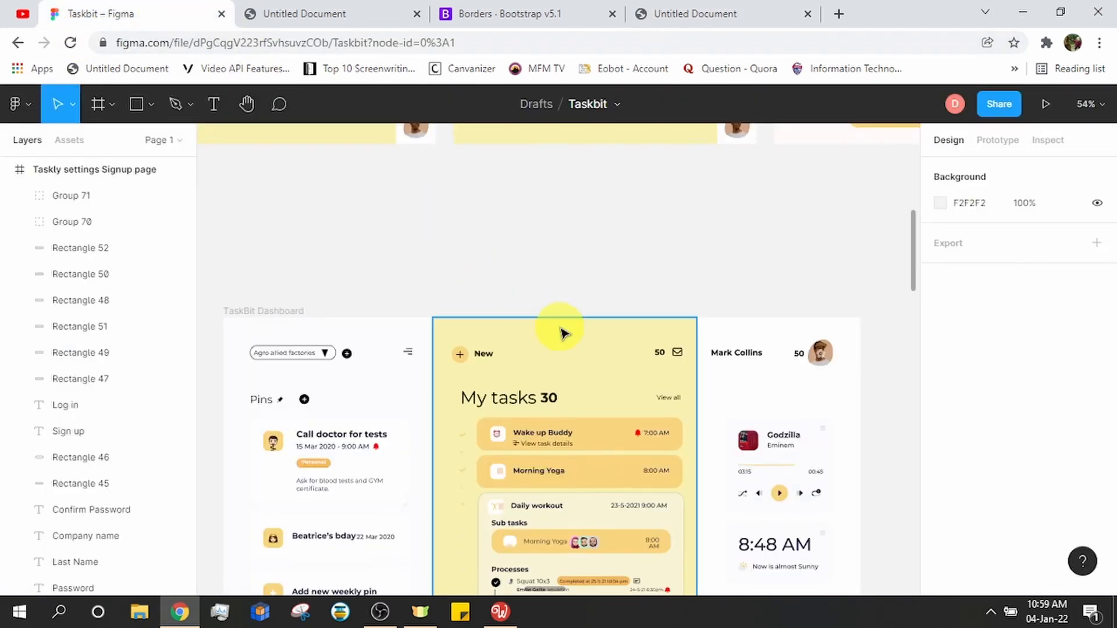
pyautogui.scroll(-2, 631, 244)
pyautogui.scroll(-2, 631, 242)
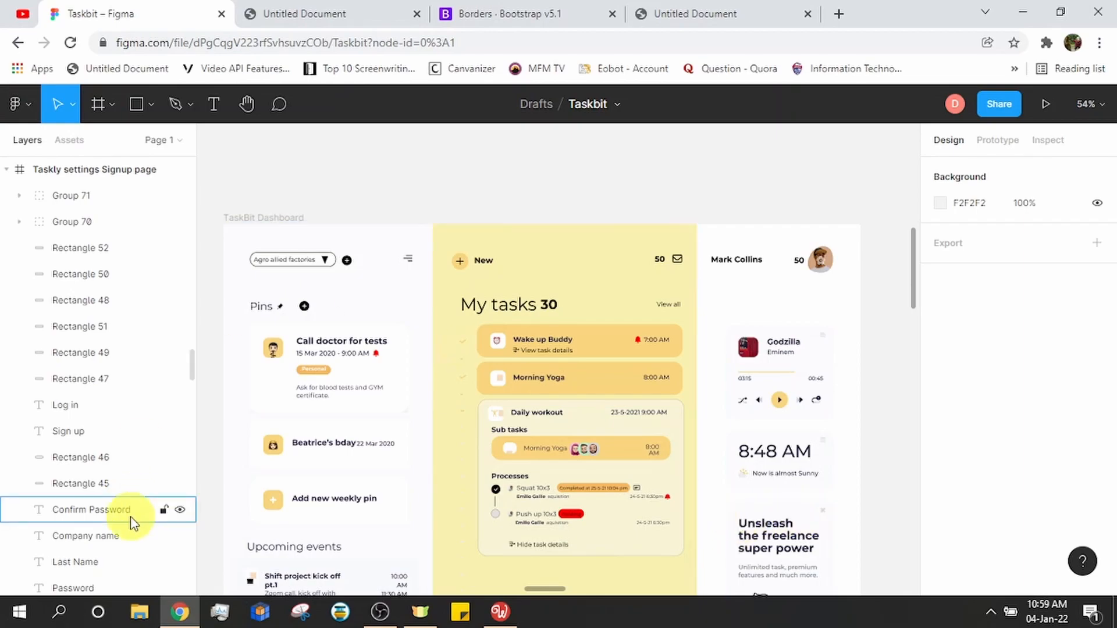
pyautogui.hotkey('alt', 'Tab')
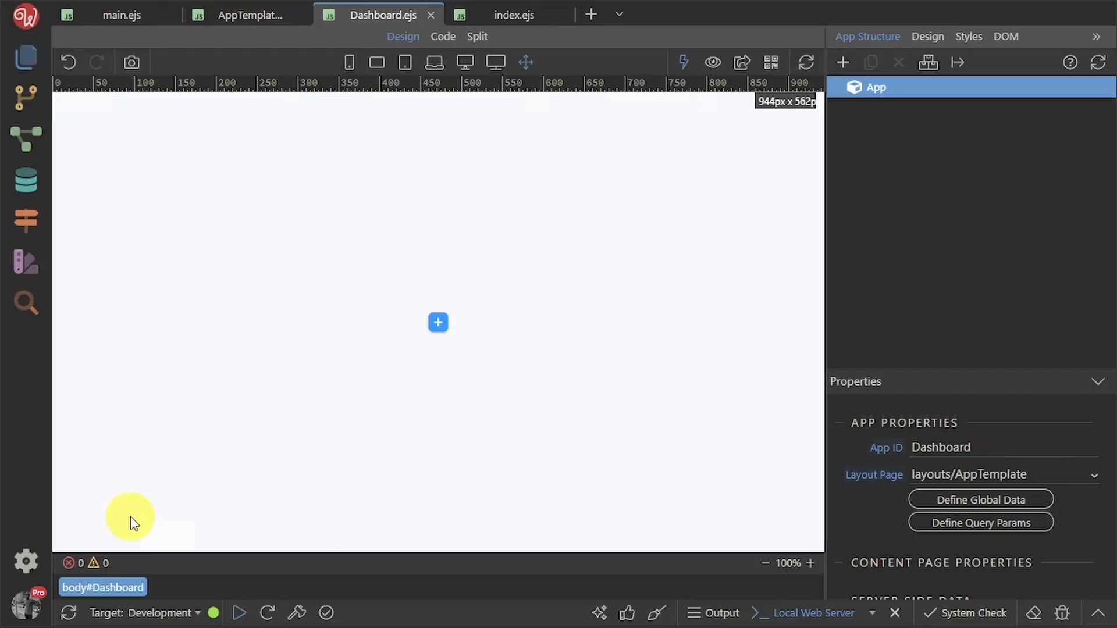
# Add a Section holding a fluid, full-width Container to the Dashboard page
pyautogui.click(444, 327)
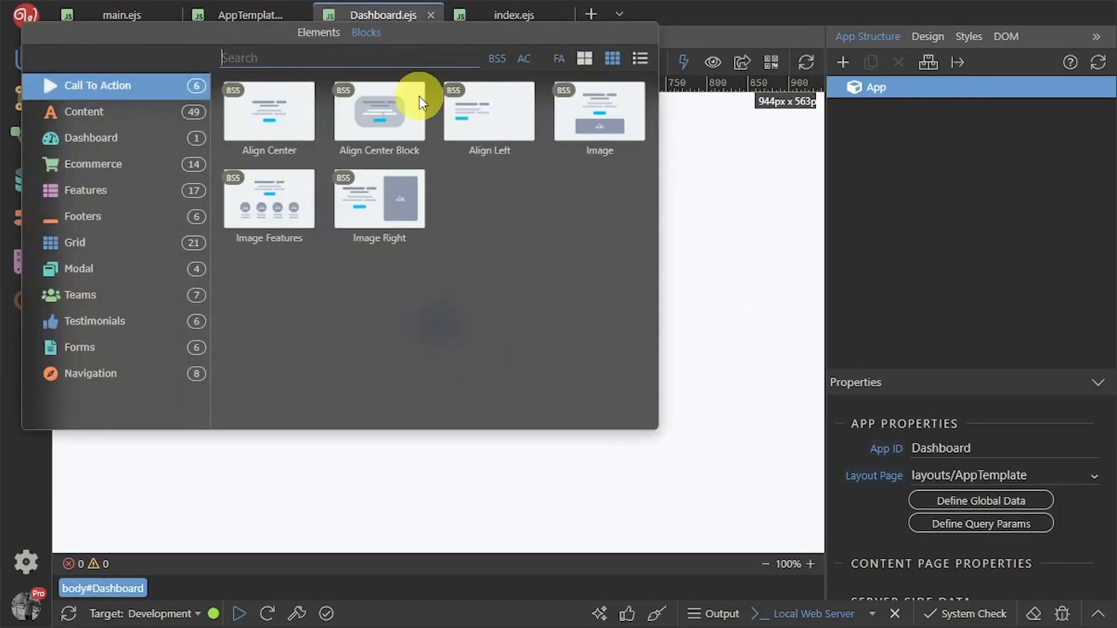
pyautogui.click(325, 32)
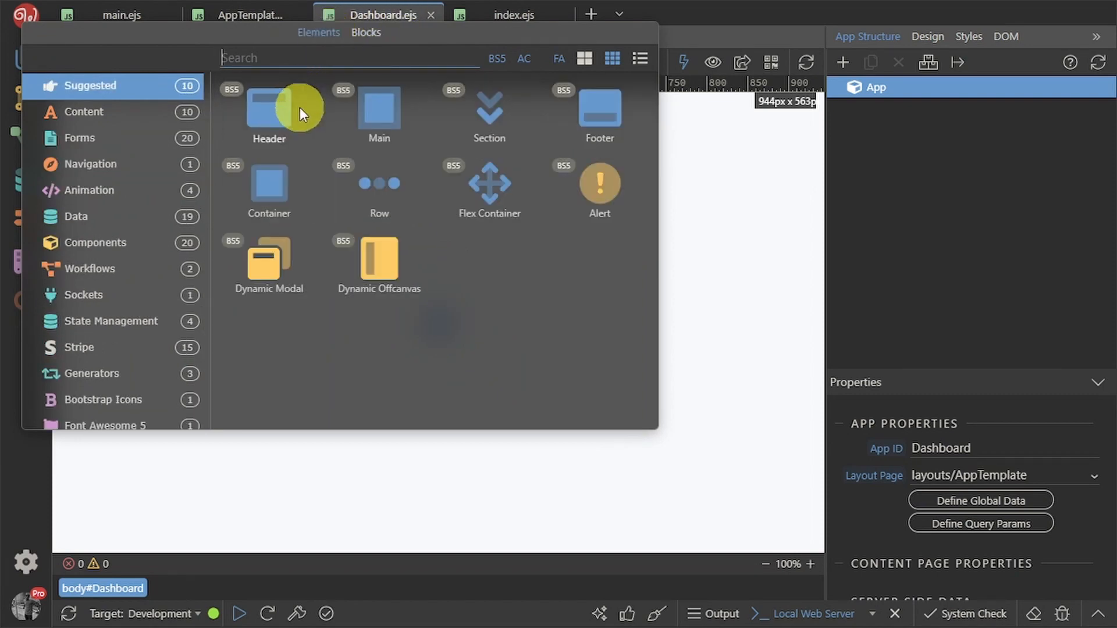
pyautogui.click(490, 125)
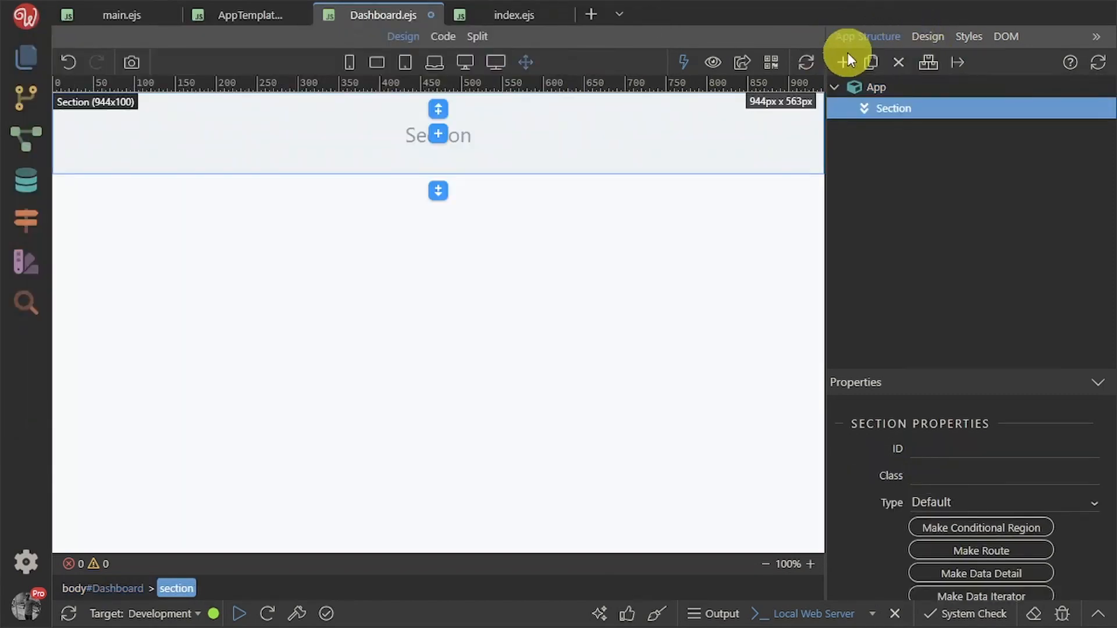
pyautogui.click(842, 59)
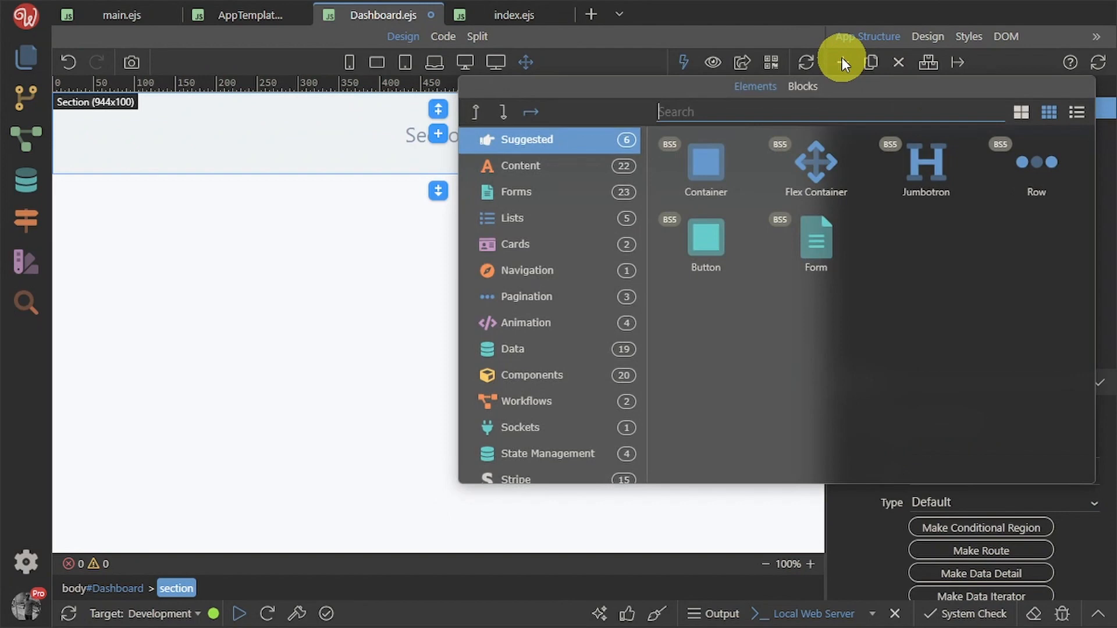
pyautogui.click(704, 176)
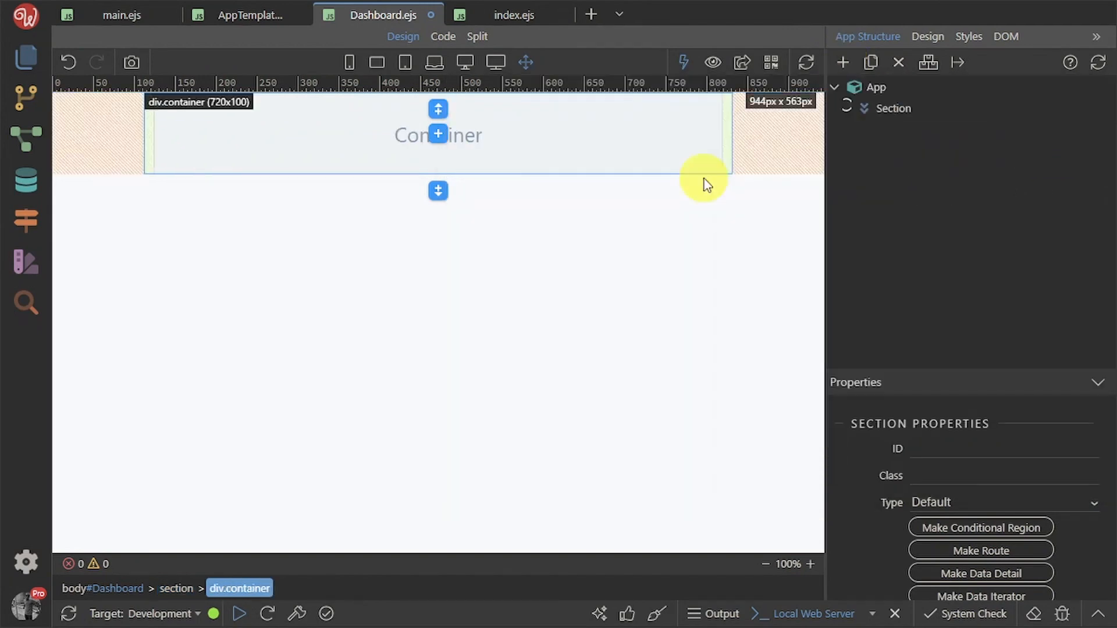
pyautogui.click(959, 500)
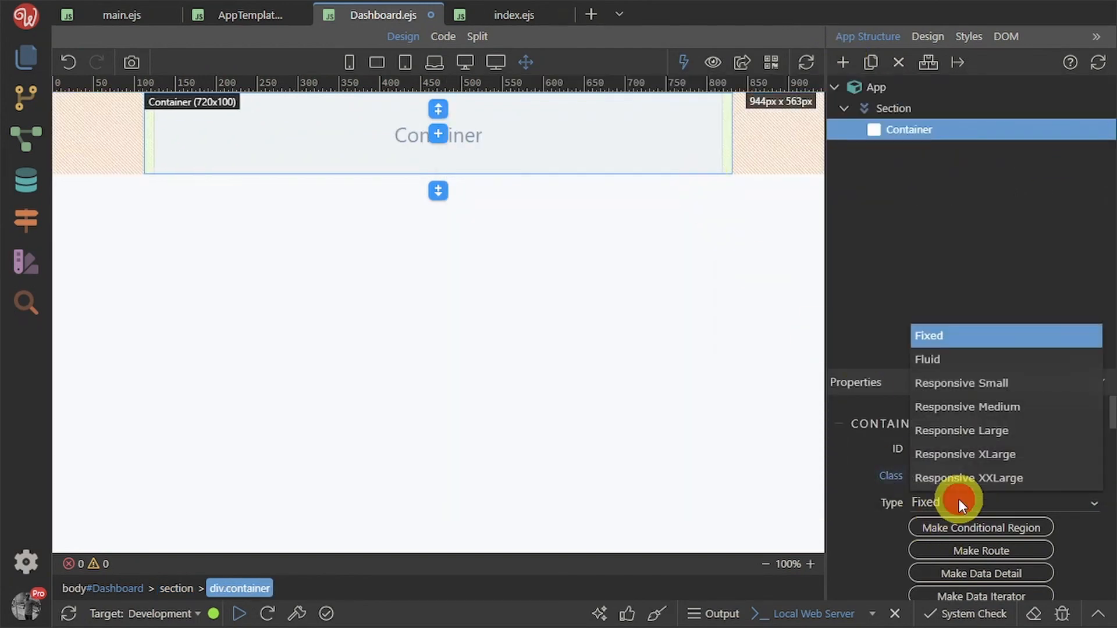
pyautogui.click(953, 356)
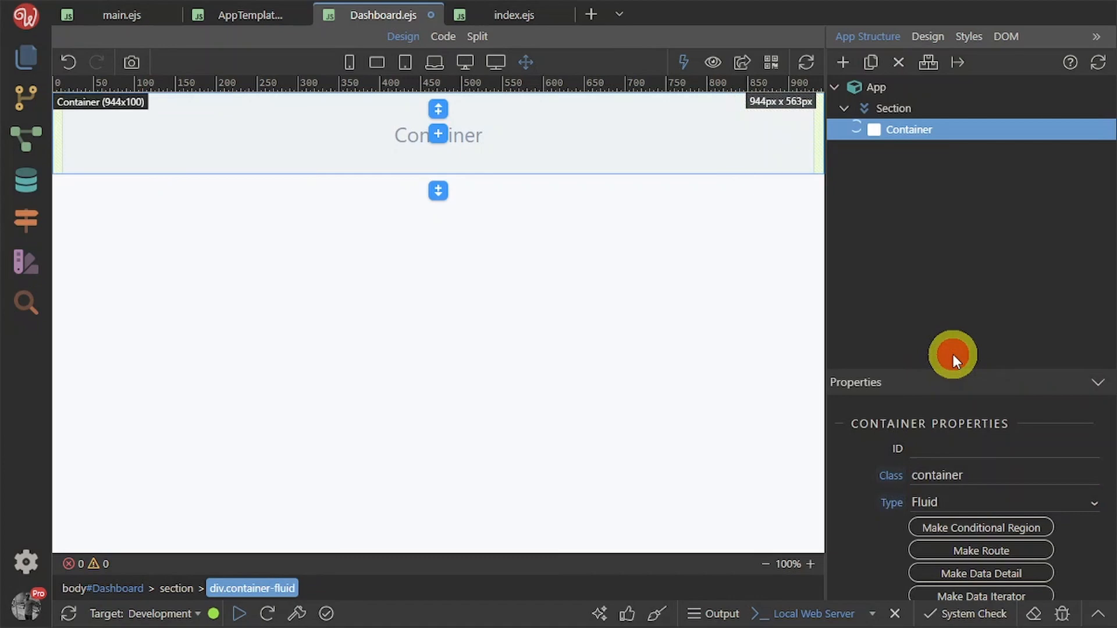
# Add a Row inside the container with three equal columns
pyautogui.click(841, 61)
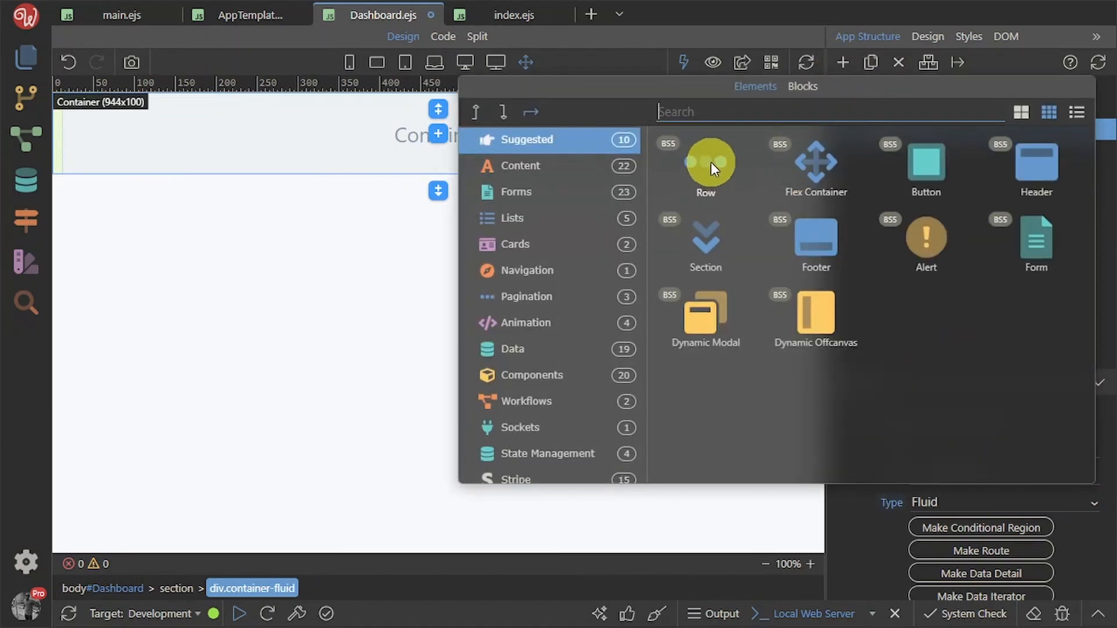
pyautogui.click(711, 163)
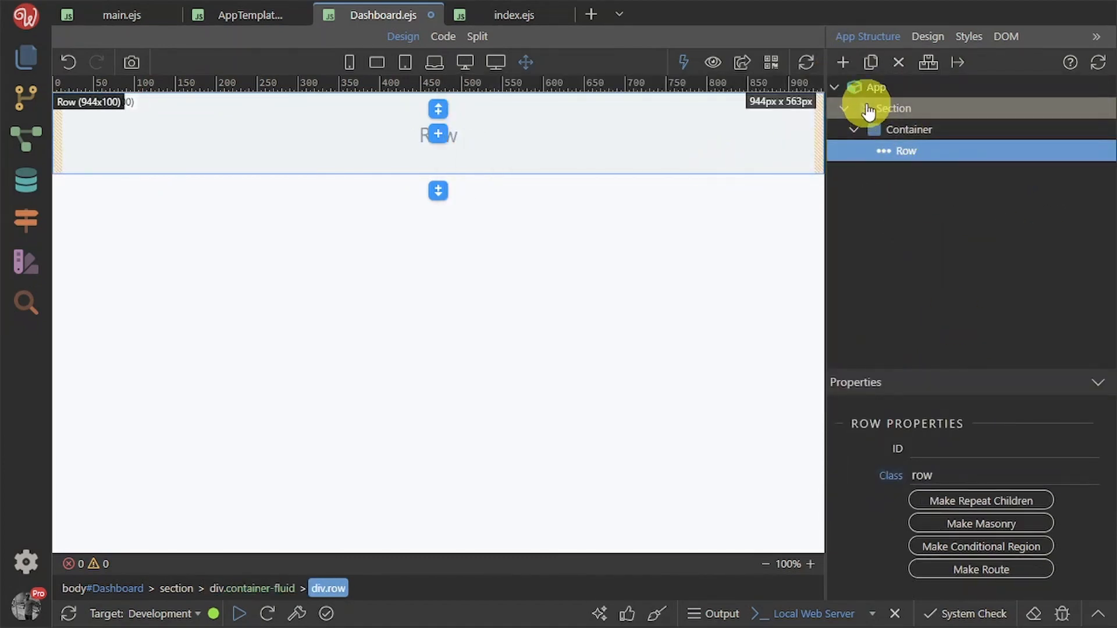
pyautogui.click(843, 62)
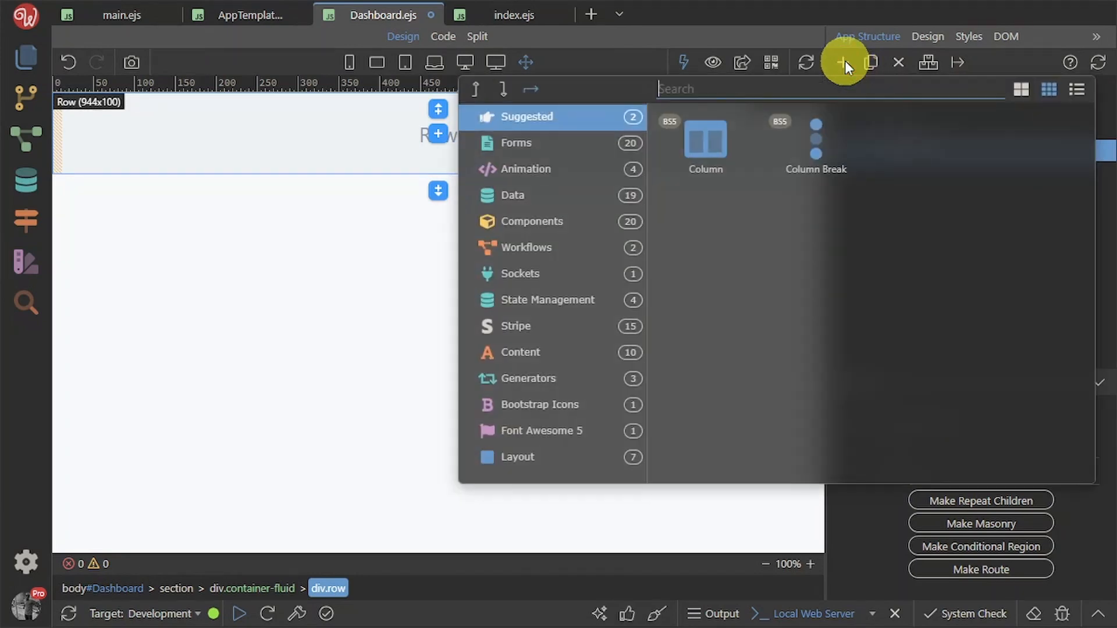
pyautogui.click(713, 148)
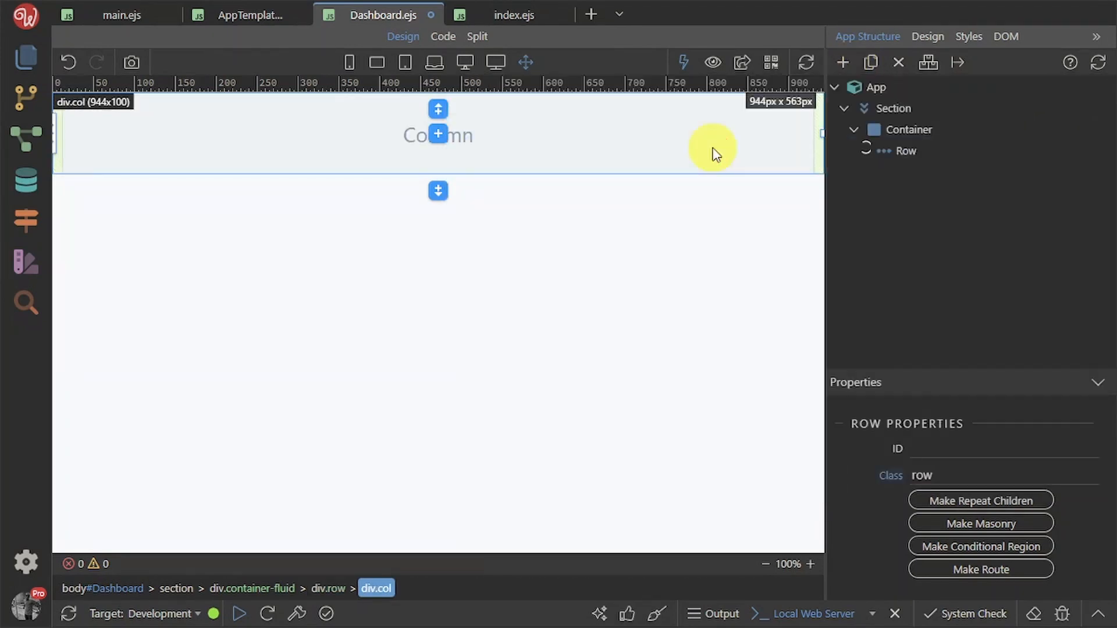
pyautogui.click(871, 64)
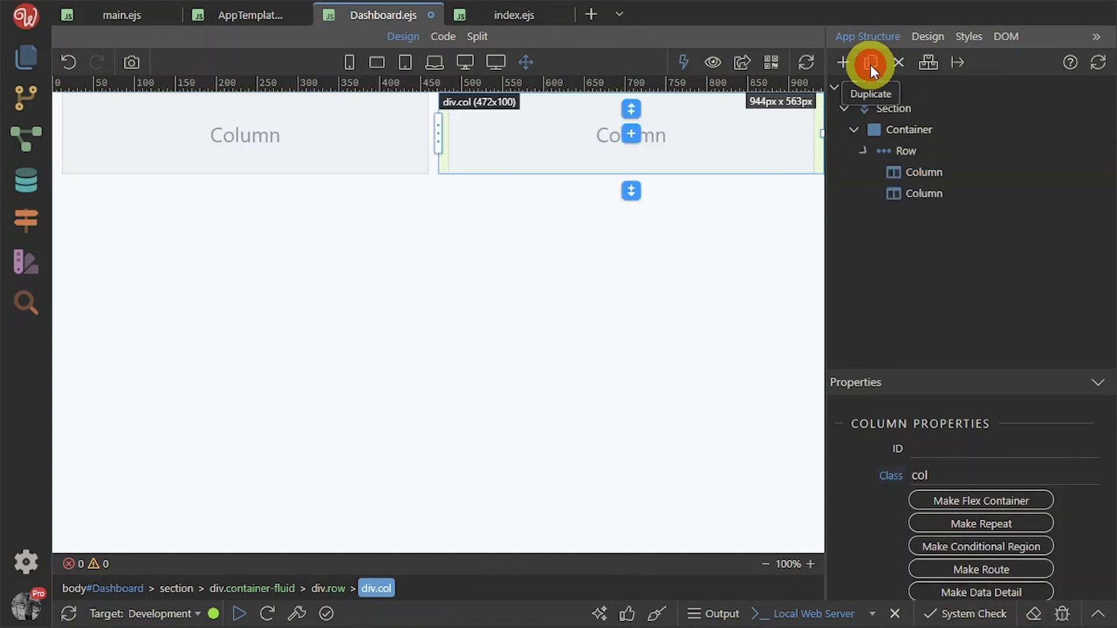
pyautogui.click(870, 64)
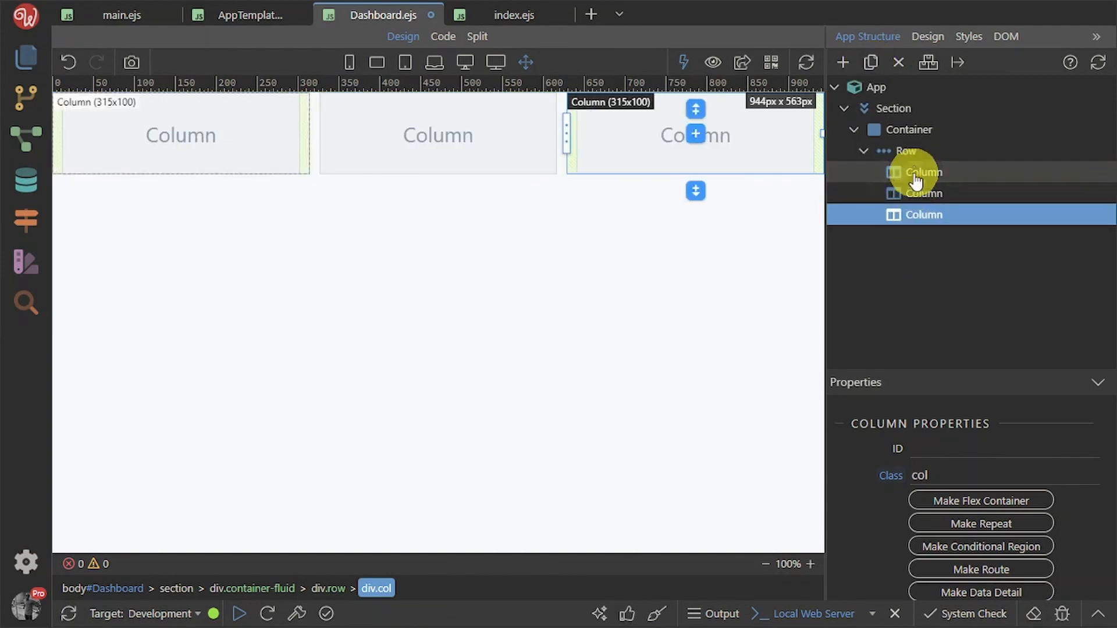
pyautogui.click(917, 155)
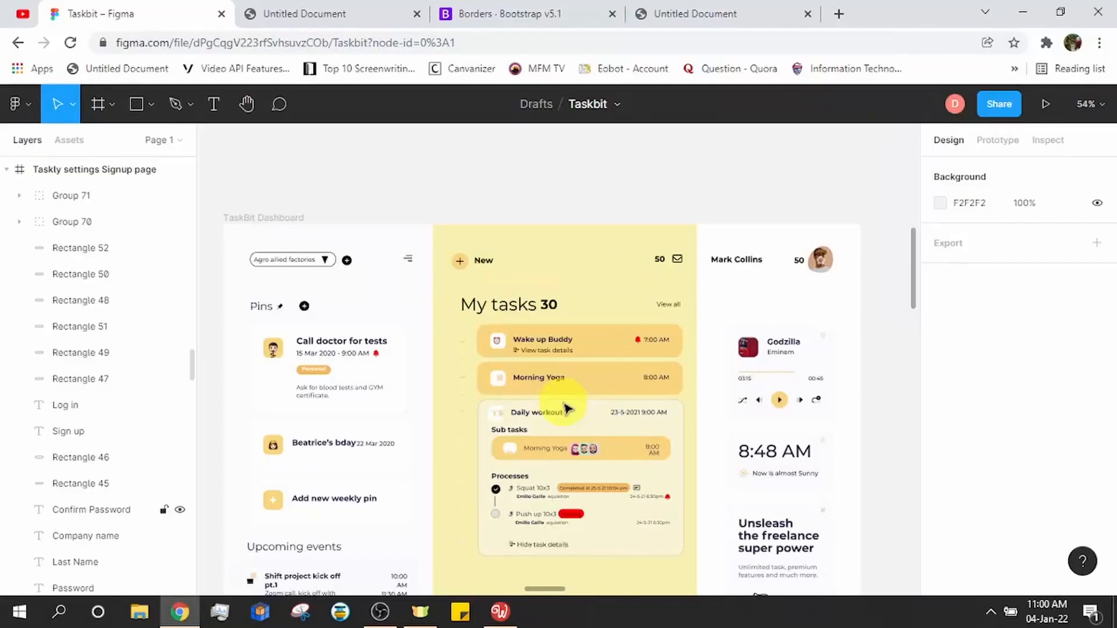
# Zoom and pan the Figma canvas to inspect the TaskBit Dashboard frame, then return to Wappler
pyautogui.scroll(-5, 564, 411)
pyautogui.scroll(-1, 679, 382)
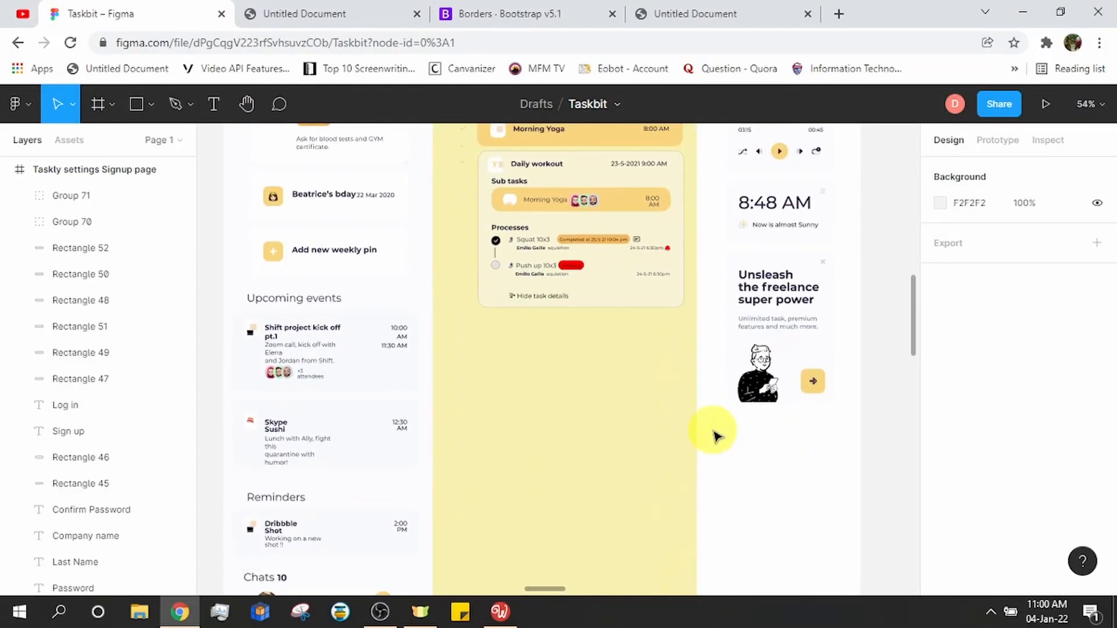
pyautogui.keyDown('ctrl'); pyautogui.scroll(-5, 714, 434); pyautogui.keyUp('ctrl')
pyautogui.scroll(-1, 714, 431)
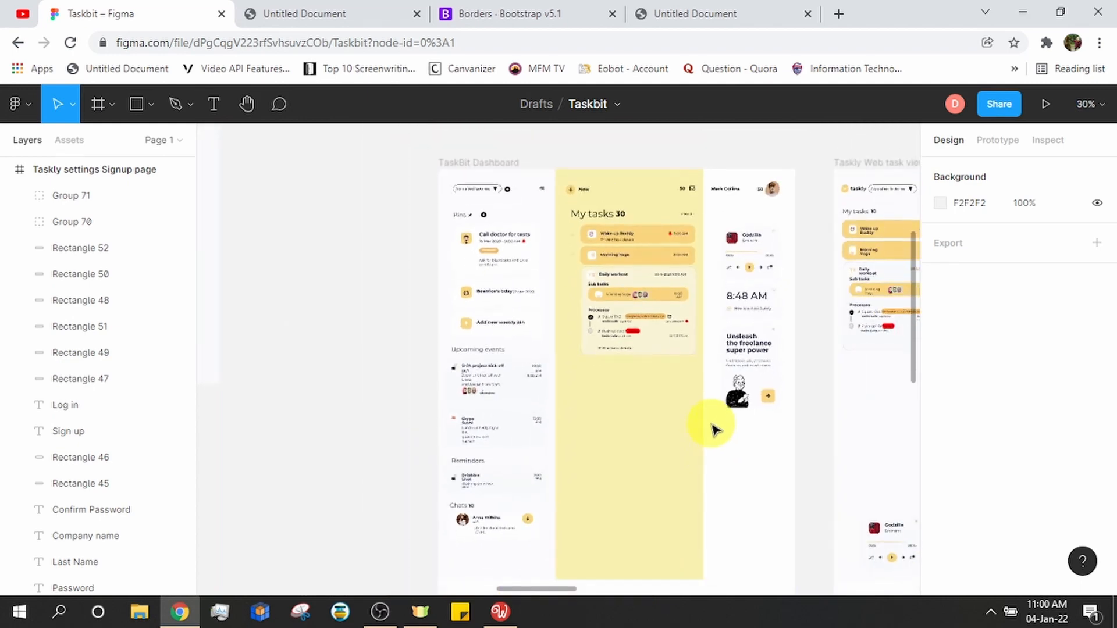
pyautogui.keyDown('ctrl'); pyautogui.scroll(-1, 714, 430); pyautogui.keyUp('ctrl')
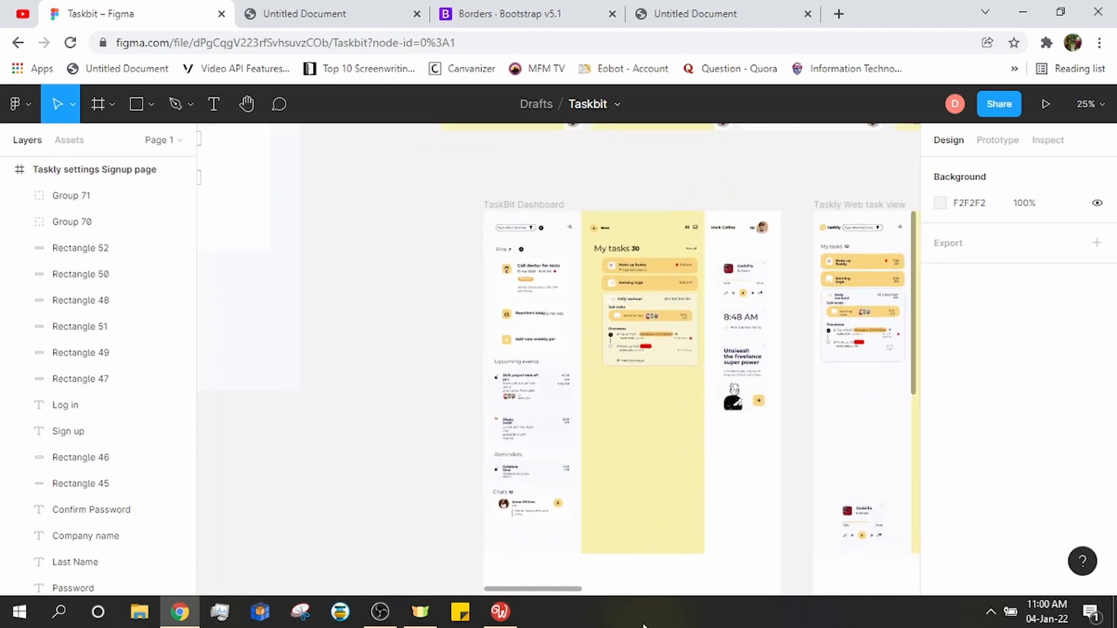
pyautogui.scroll(-1, 663, 552)
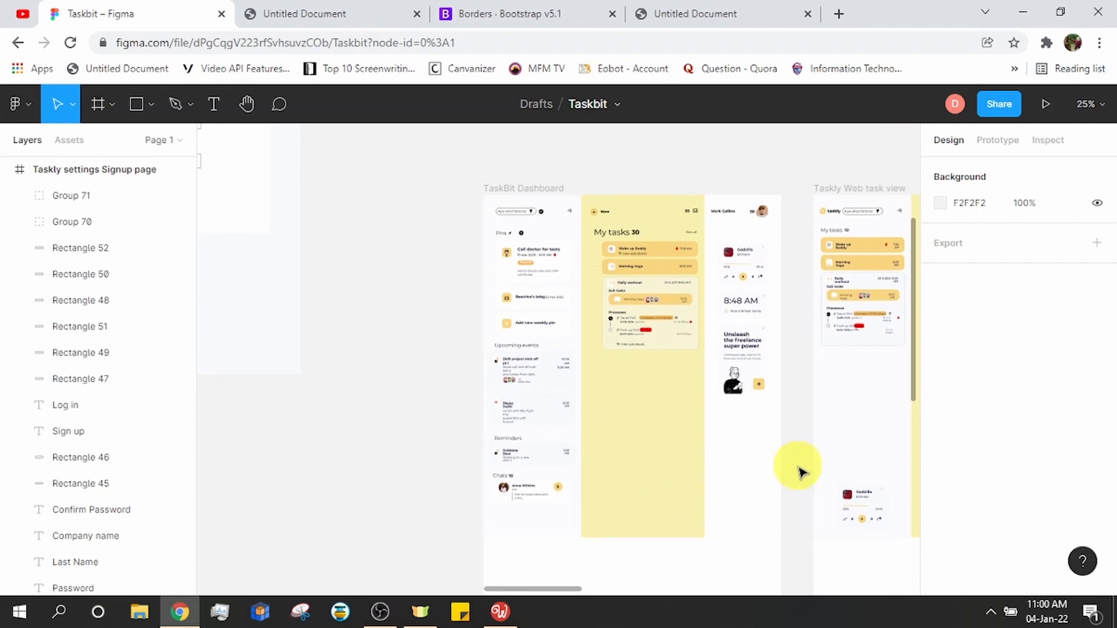
pyautogui.moveTo(356, 494); pyautogui.dragTo(358, 467)
pyautogui.scroll(5, 373, 423)
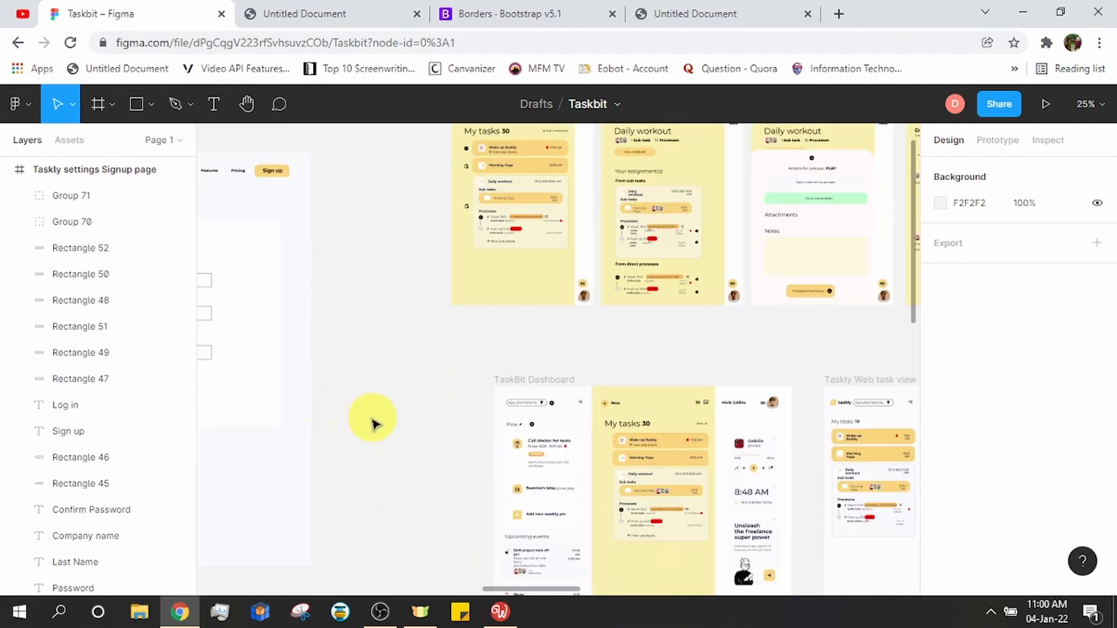
pyautogui.click(499, 611)
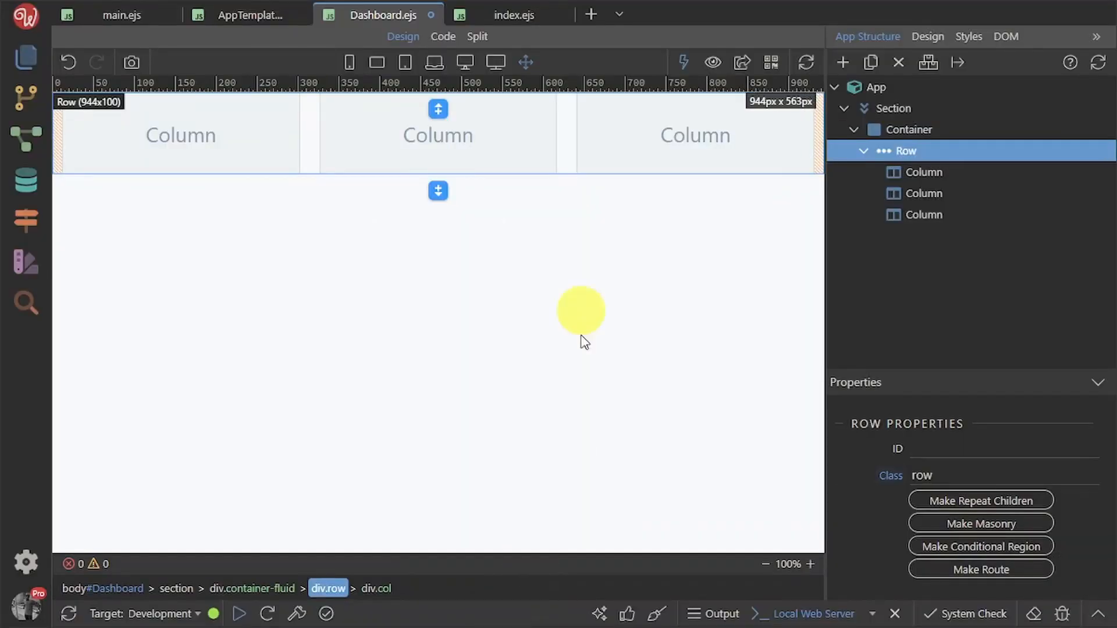
# Create the App-page class and assign it to the row
pyautogui.click(942, 36)
pyautogui.click(934, 129)
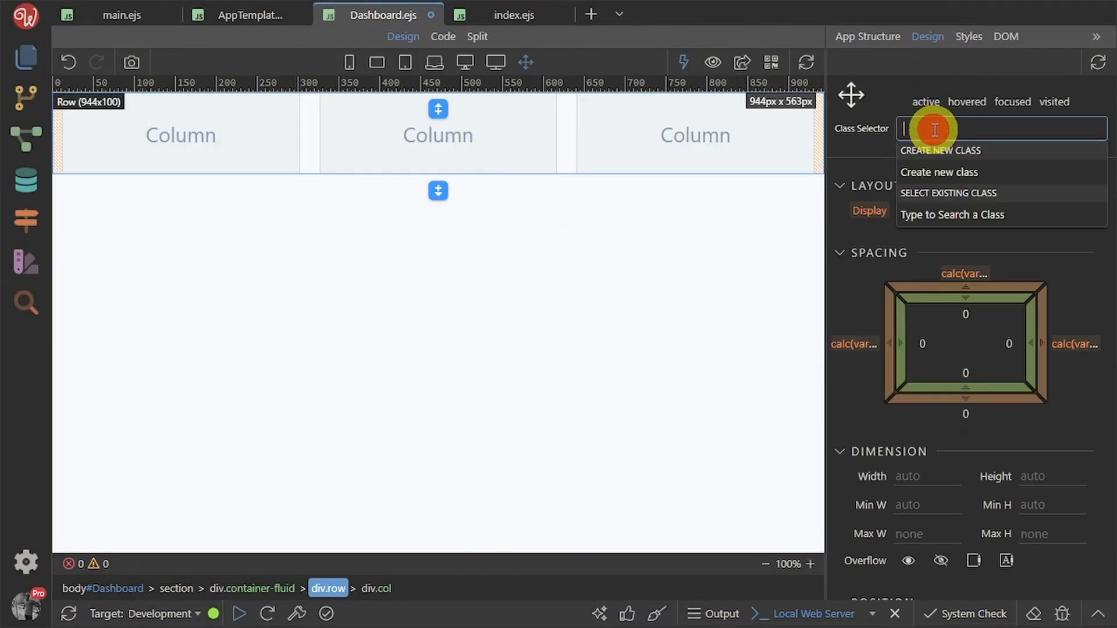
pyautogui.write('App')
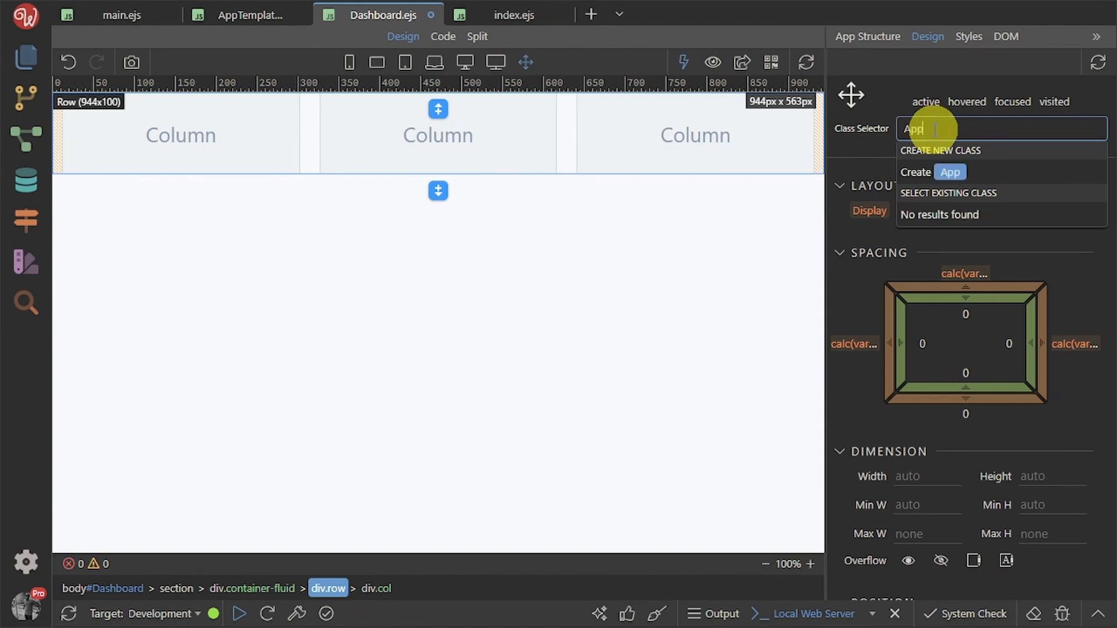
pyautogui.write('-pa')
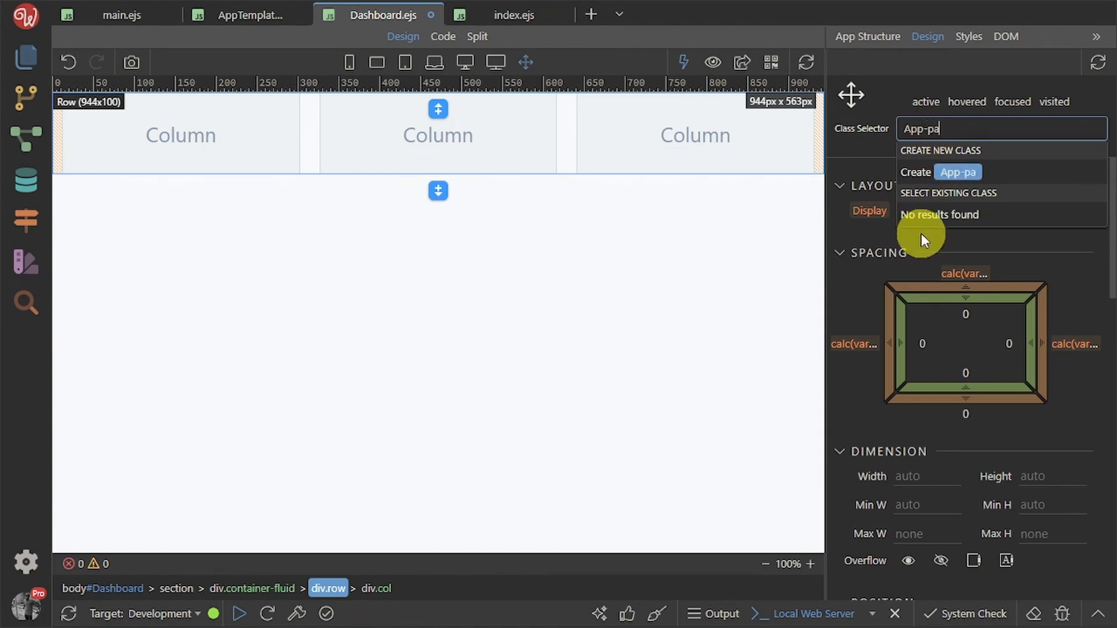
pyautogui.write('ge')
pyautogui.press('Return')
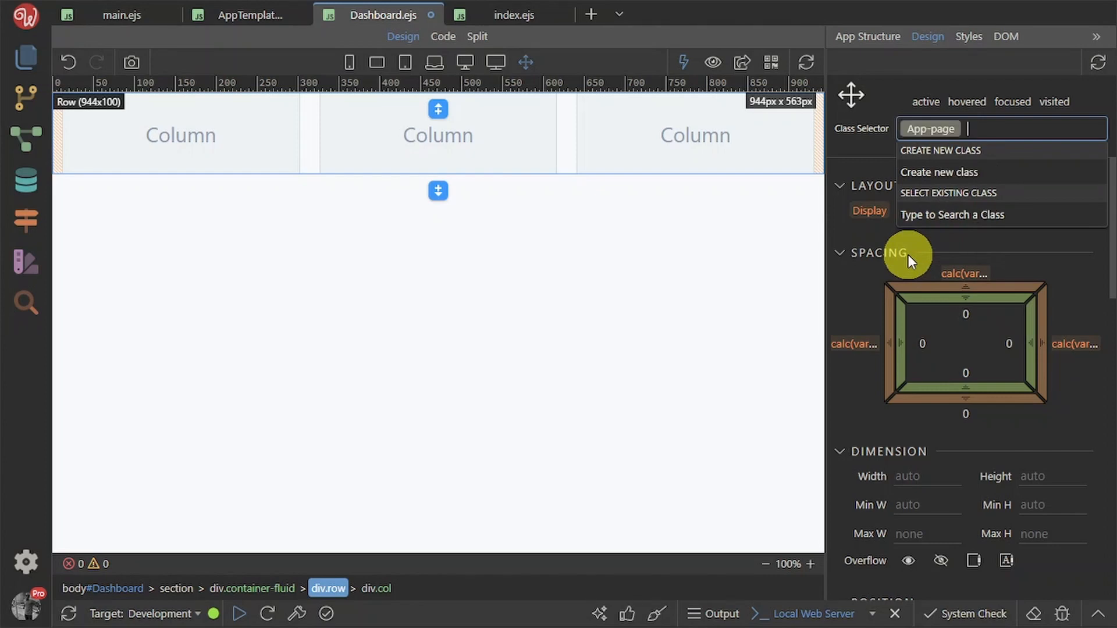
pyautogui.click(859, 316)
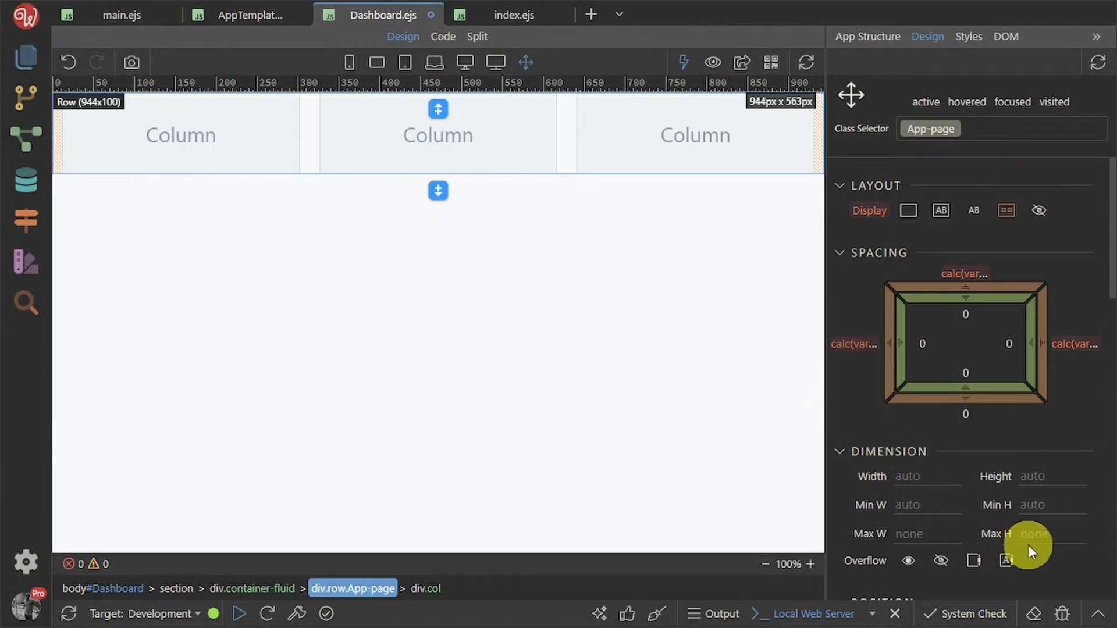
# Set the row's minimum and maximum height to 100vh with overflow hidden
pyautogui.click(1041, 508)
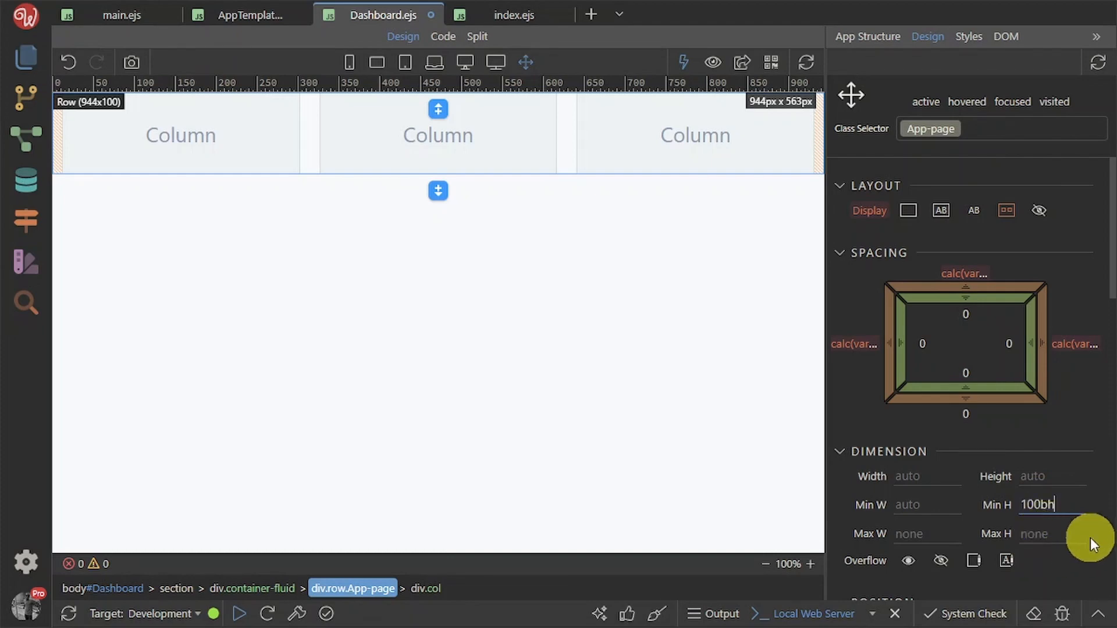
pyautogui.press('Left')
pyautogui.press('BackSpace')
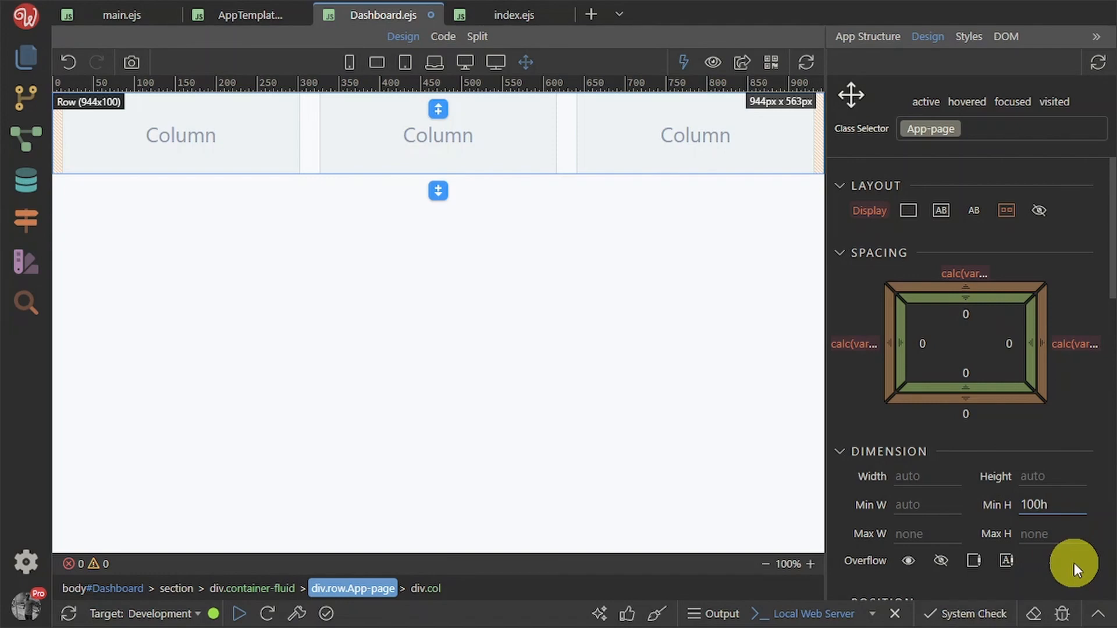
pyautogui.write('v')
pyautogui.click(1074, 558)
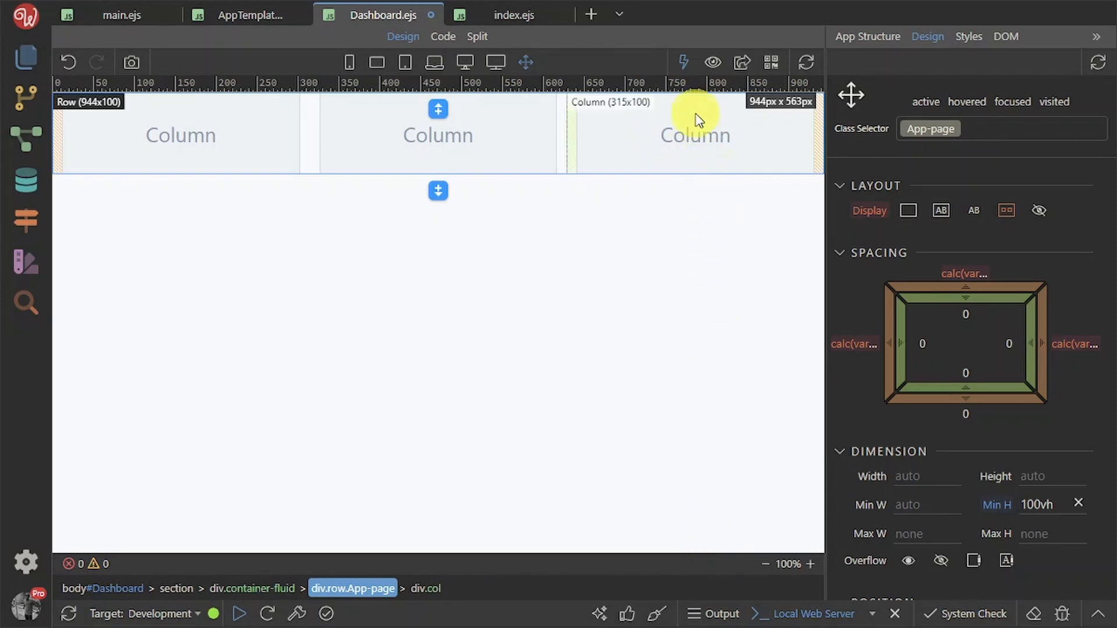
pyautogui.moveTo(1064, 506); pyautogui.dragTo(1022, 508)
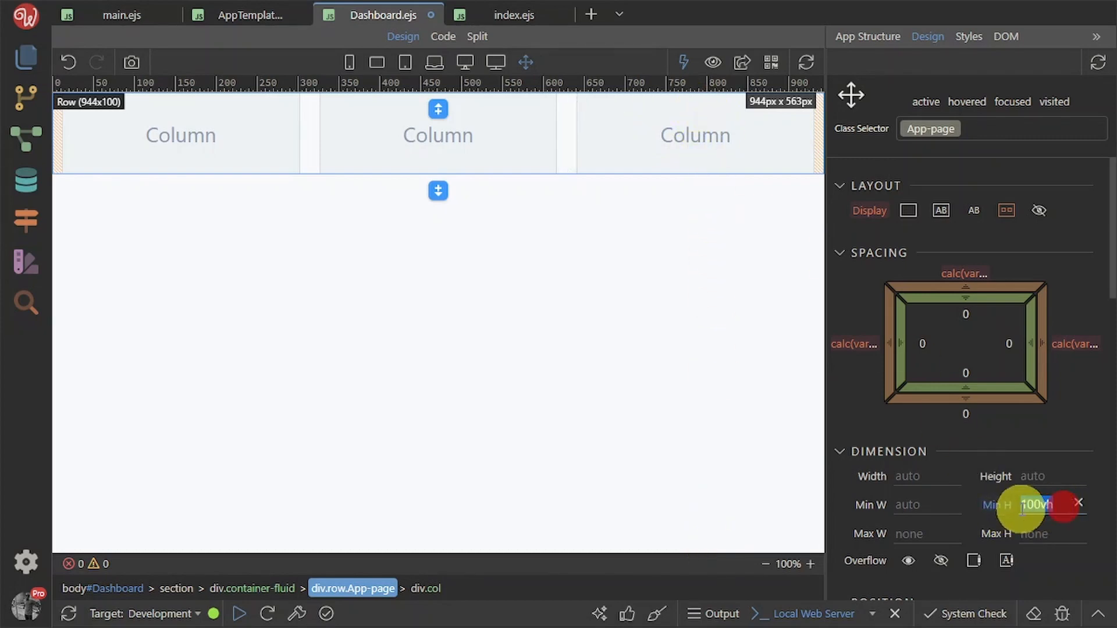
pyautogui.click(1033, 534)
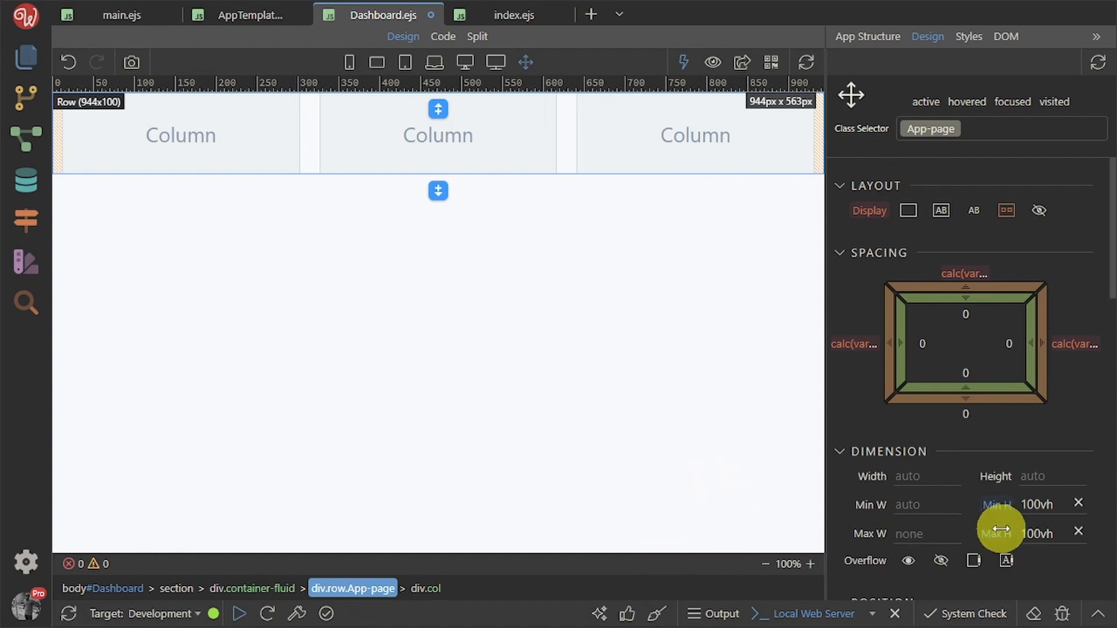
pyautogui.click(941, 559)
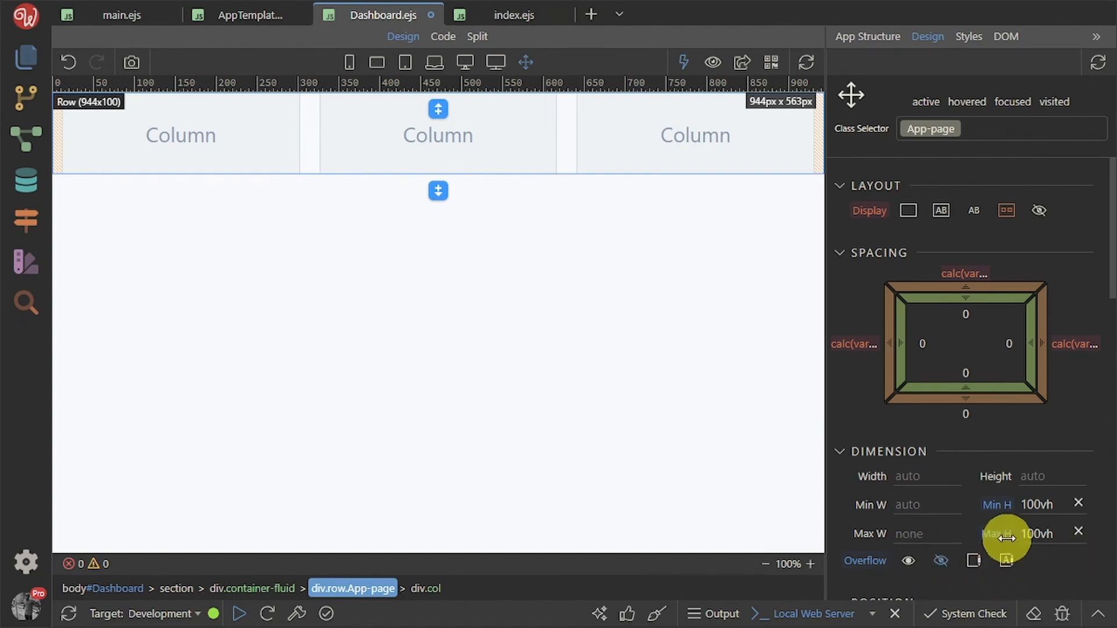
pyautogui.click(856, 34)
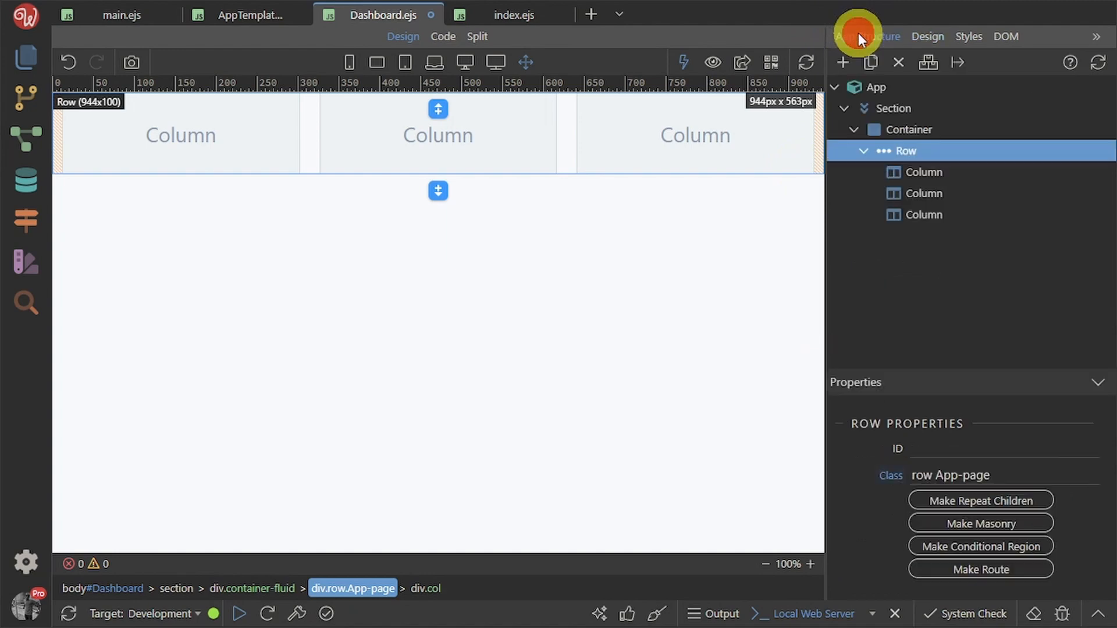
# Give the middle column a Primary background colour
pyautogui.click(943, 175)
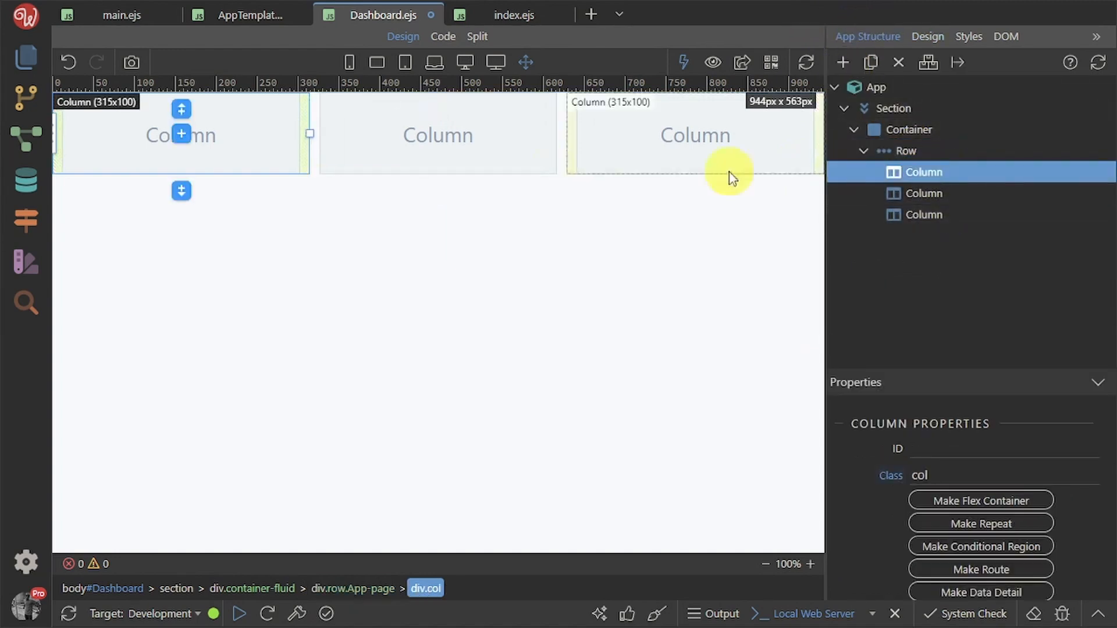
pyautogui.click(391, 169)
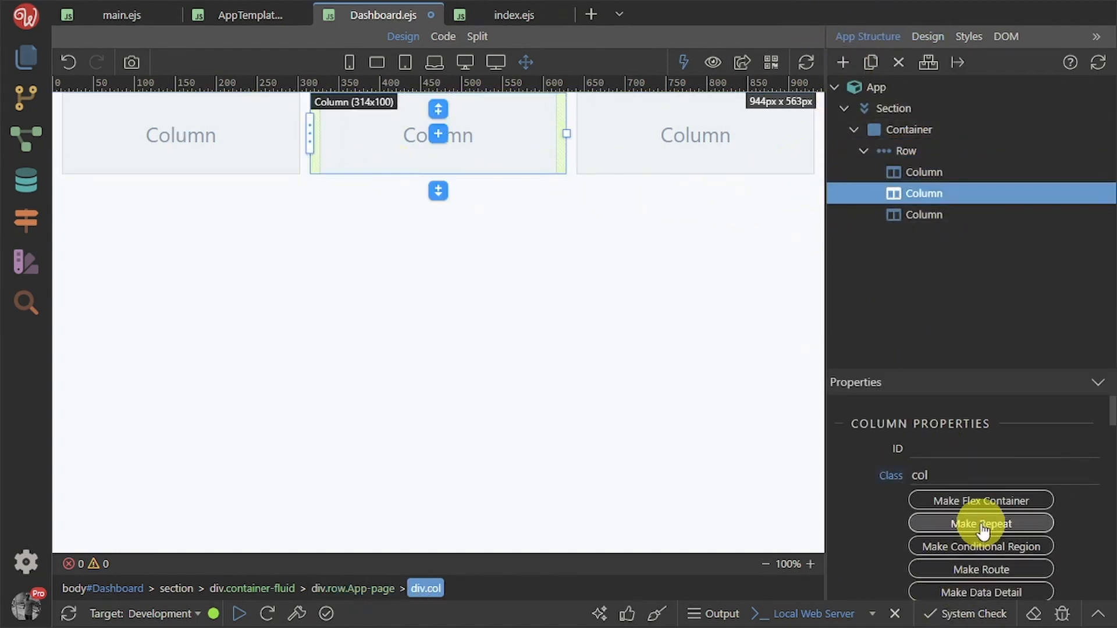
pyautogui.scroll(-6, 982, 535)
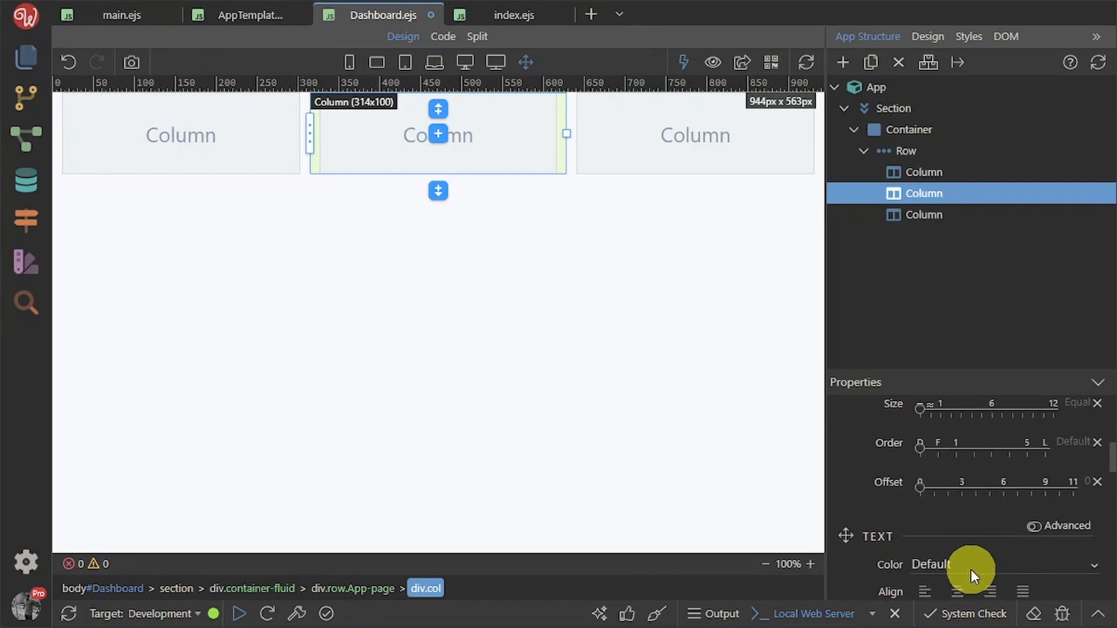
pyautogui.scroll(-3, 971, 571)
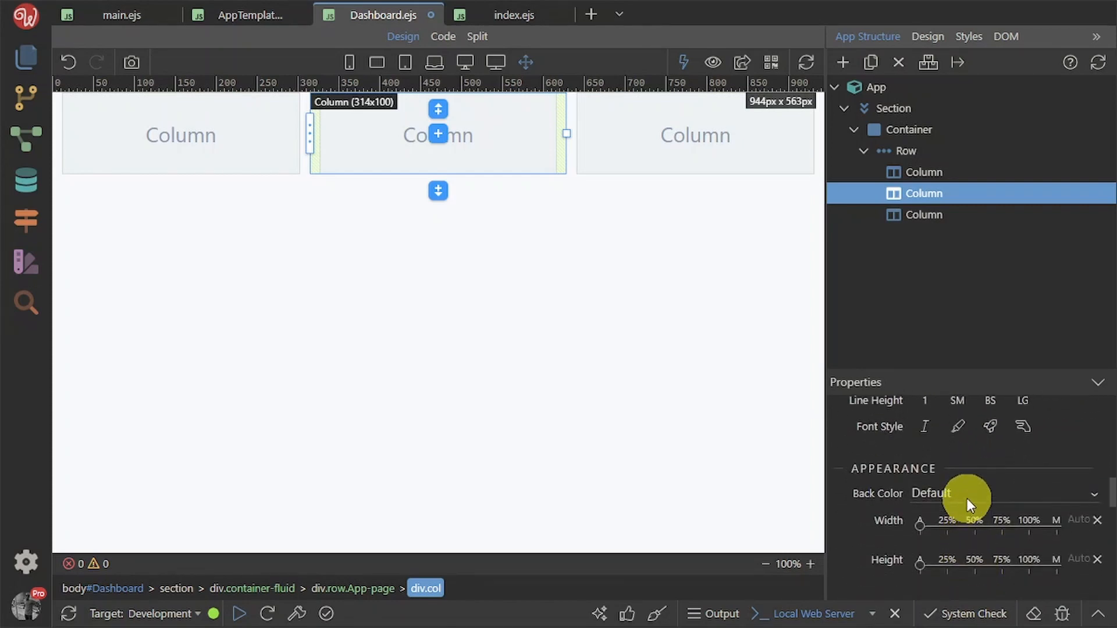
pyautogui.click(967, 495)
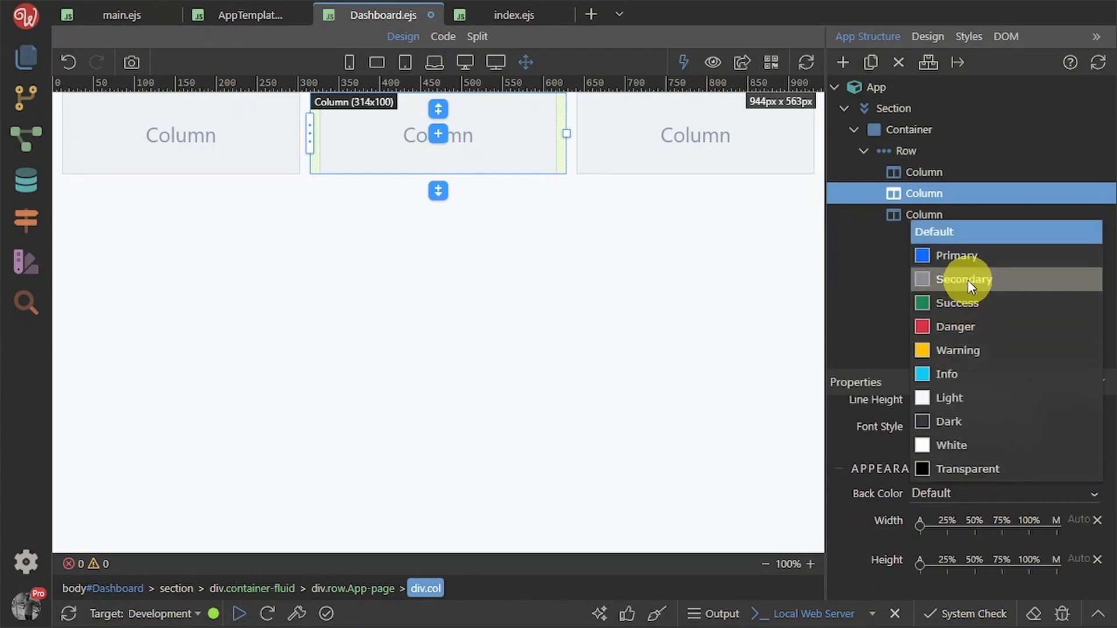
pyautogui.click(972, 260)
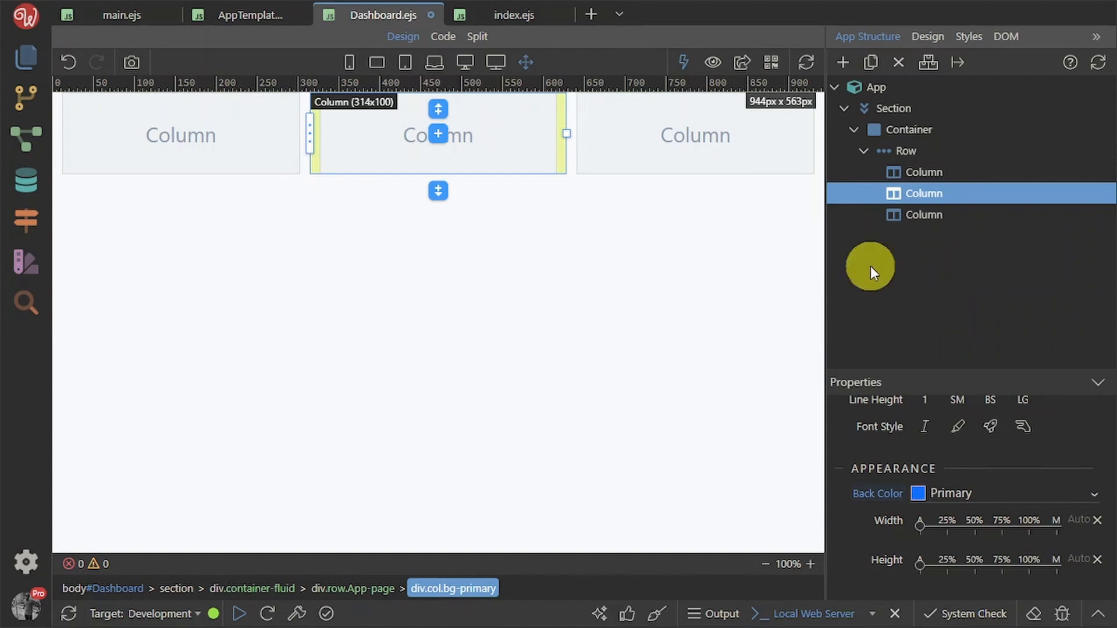
# Give the third column a White background colour
pyautogui.click(750, 155)
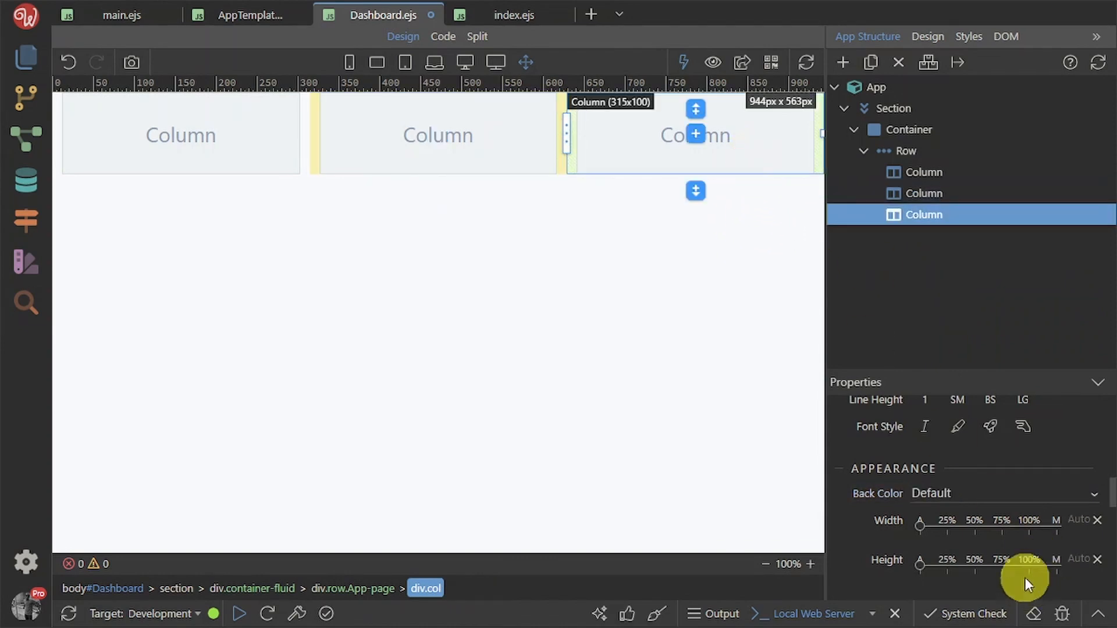
pyautogui.click(1028, 499)
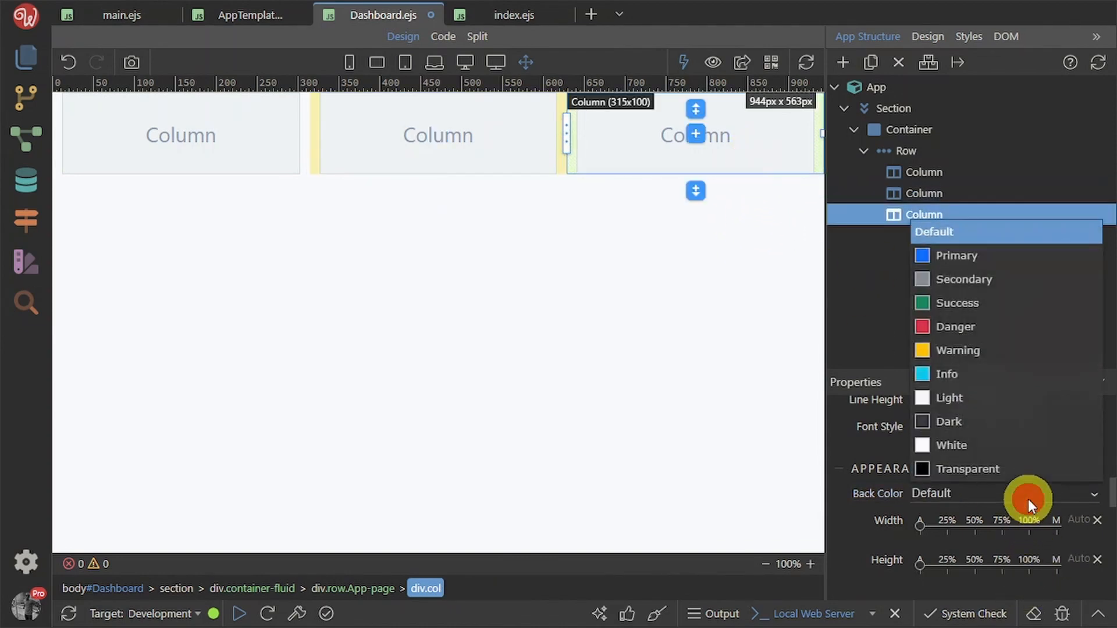
pyautogui.click(1001, 453)
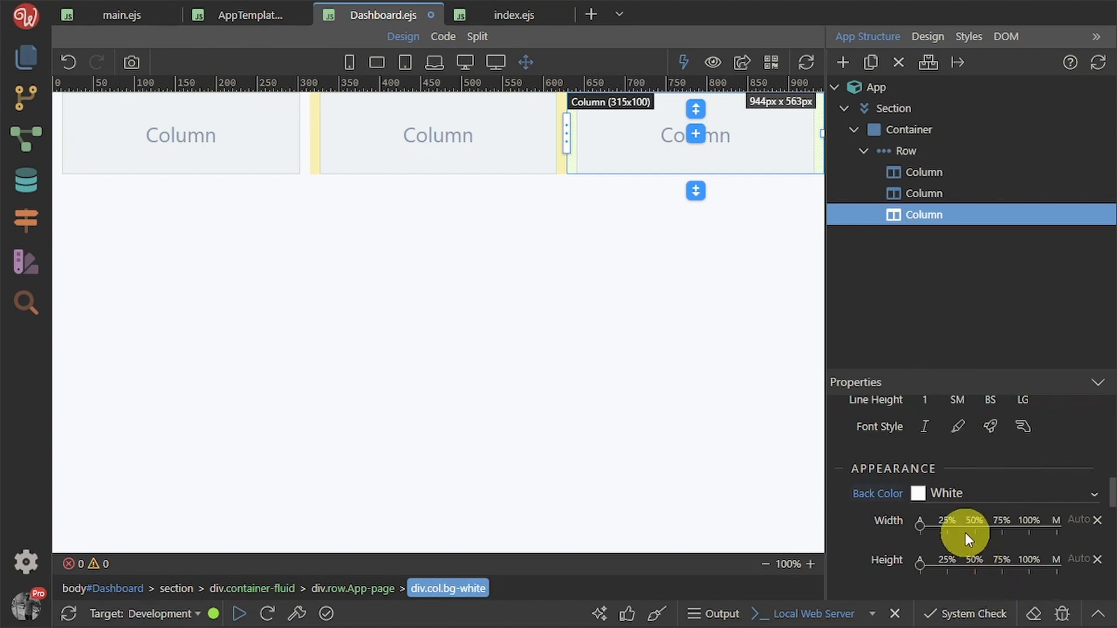
pyautogui.click(431, 133)
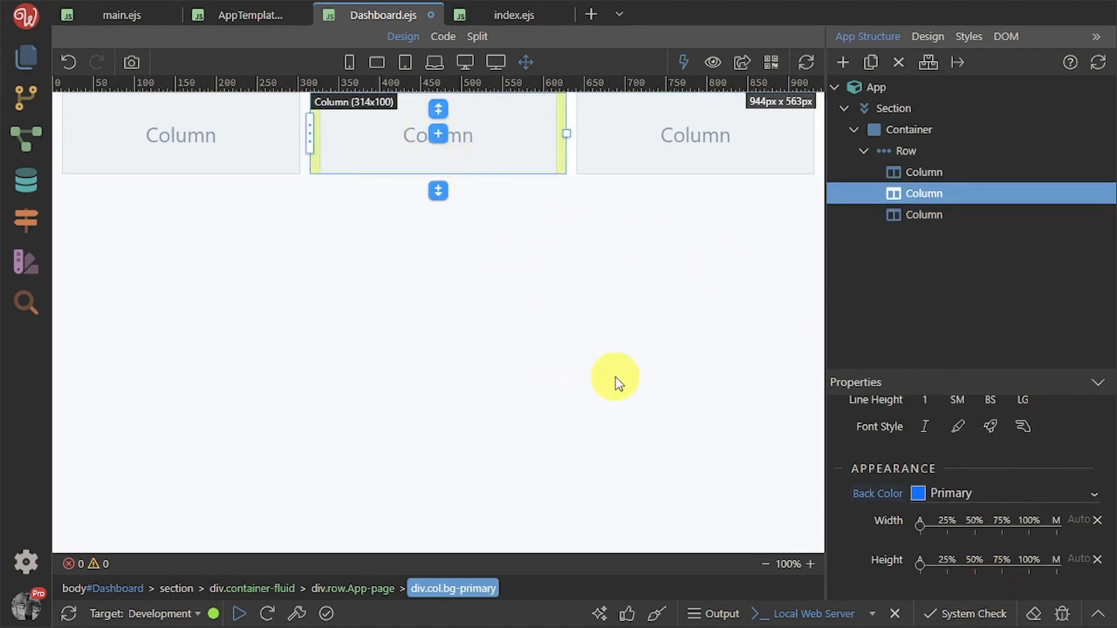
pyautogui.click(922, 175)
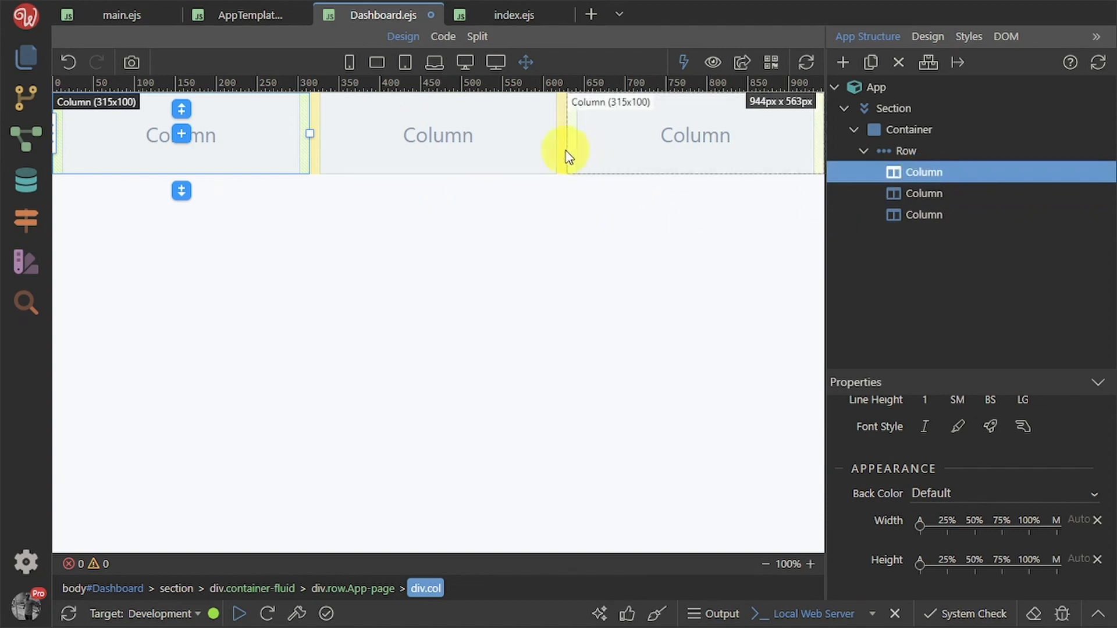
pyautogui.click(439, 163)
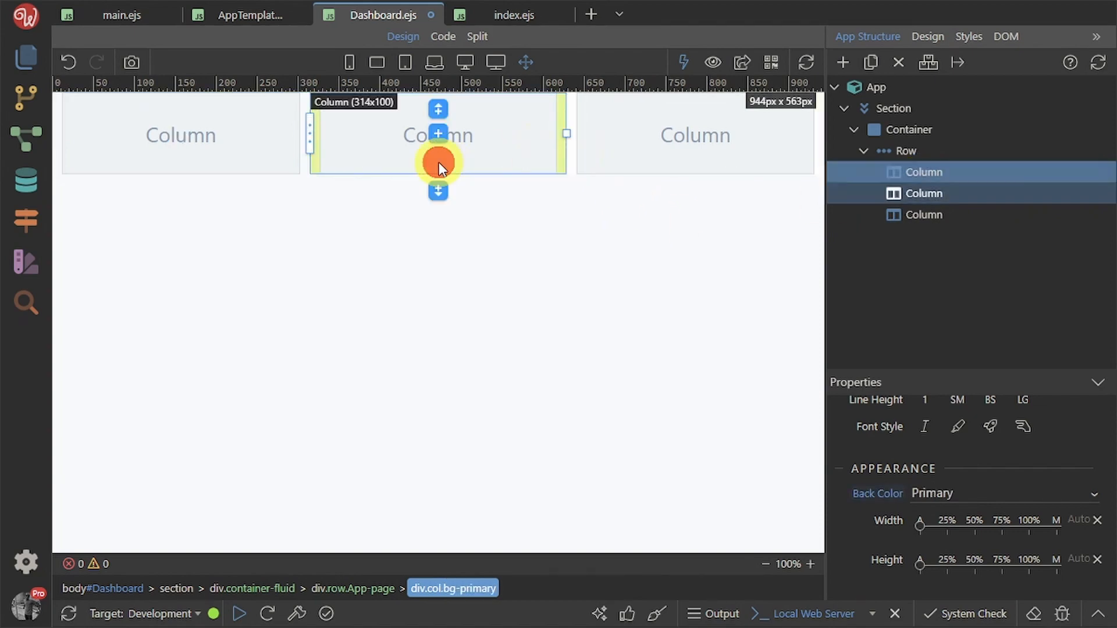
pyautogui.click(966, 172)
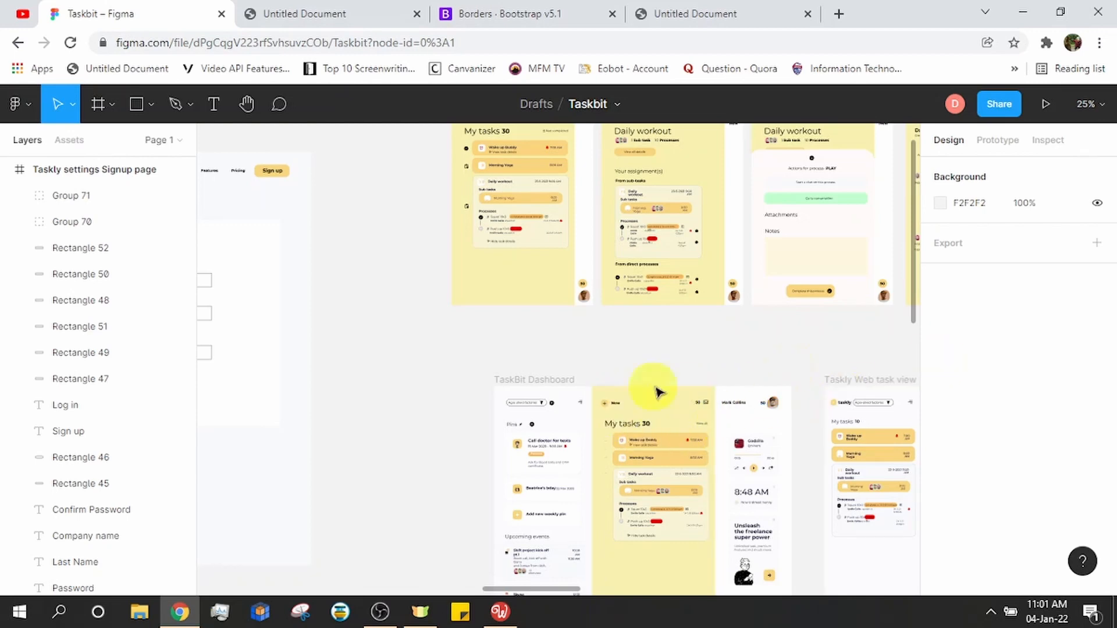
# Insert a placeholder Paragraph into the first and second columns
pyautogui.hotkey('alt', 'Tab')
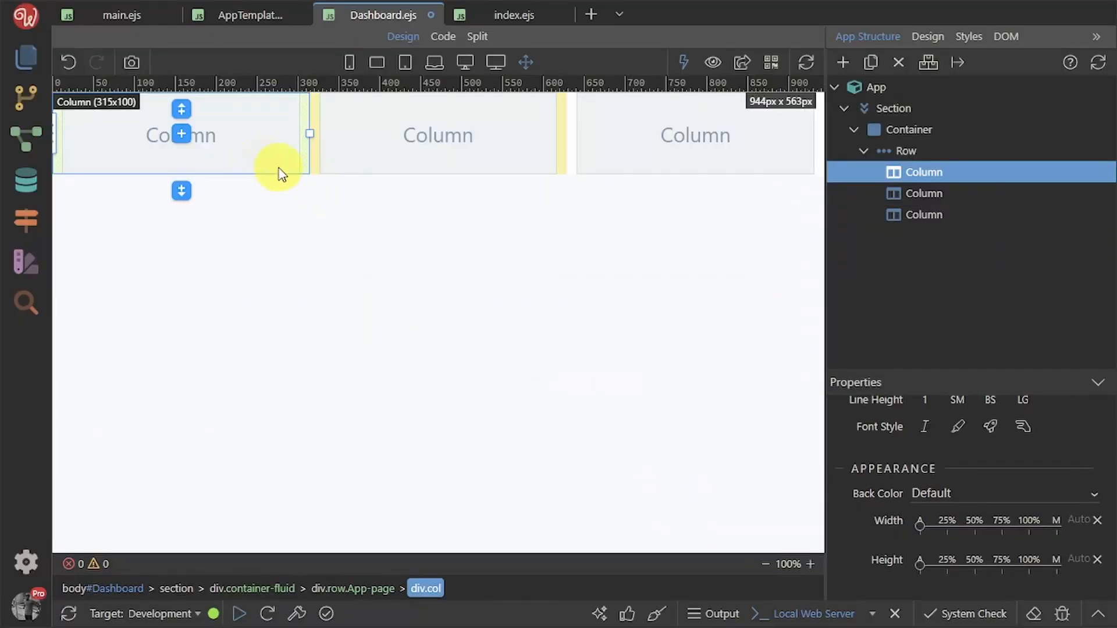
pyautogui.click(183, 129)
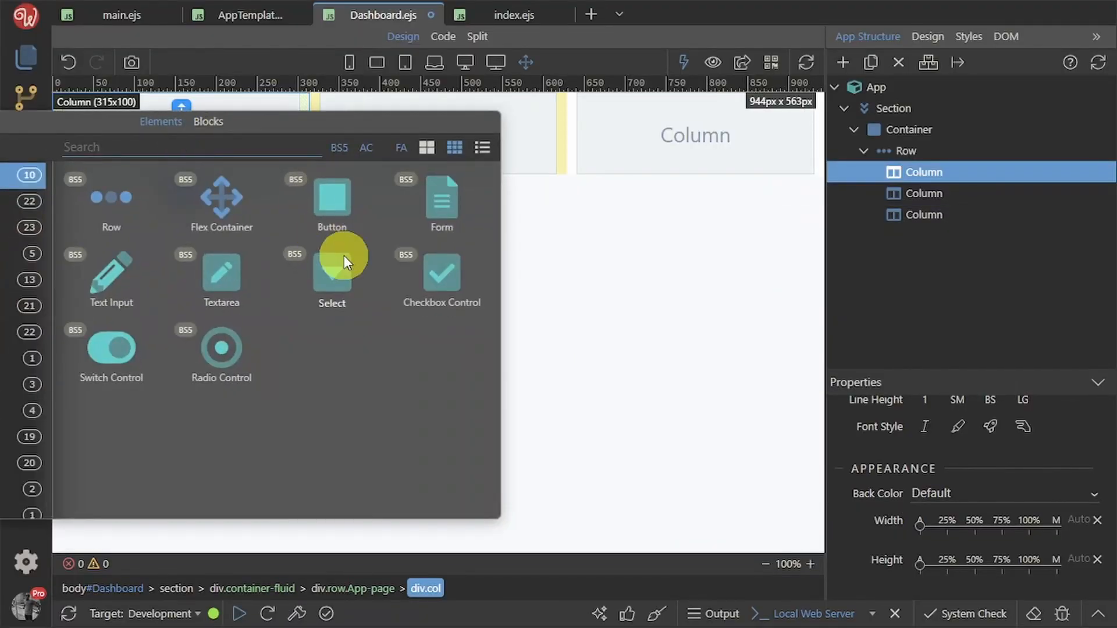
pyautogui.write('para')
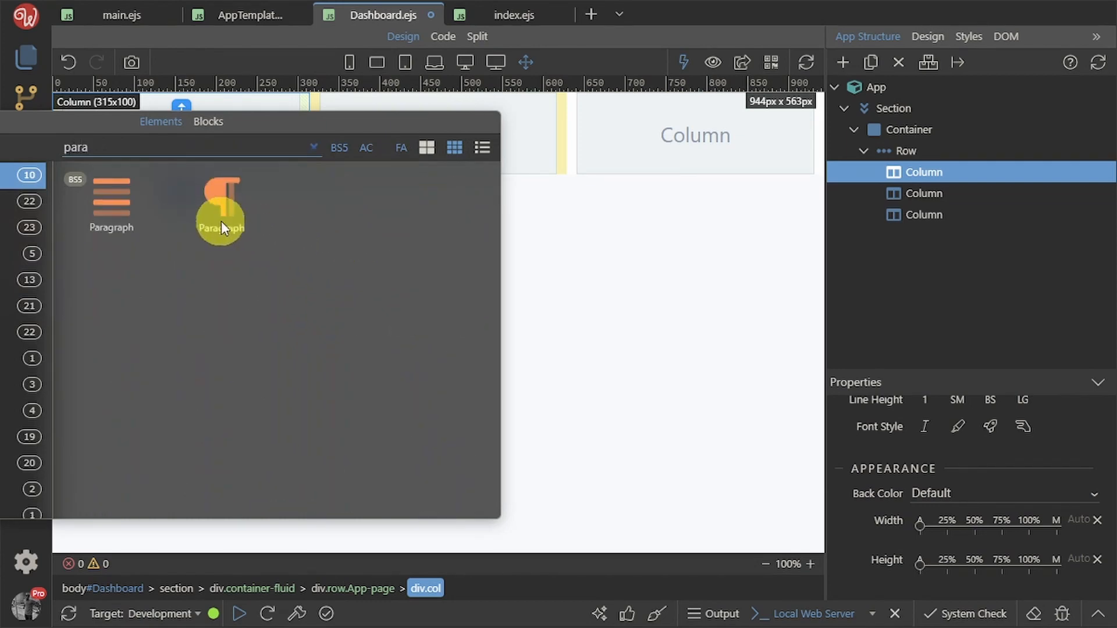
pyautogui.click(210, 207)
pyautogui.click(410, 168)
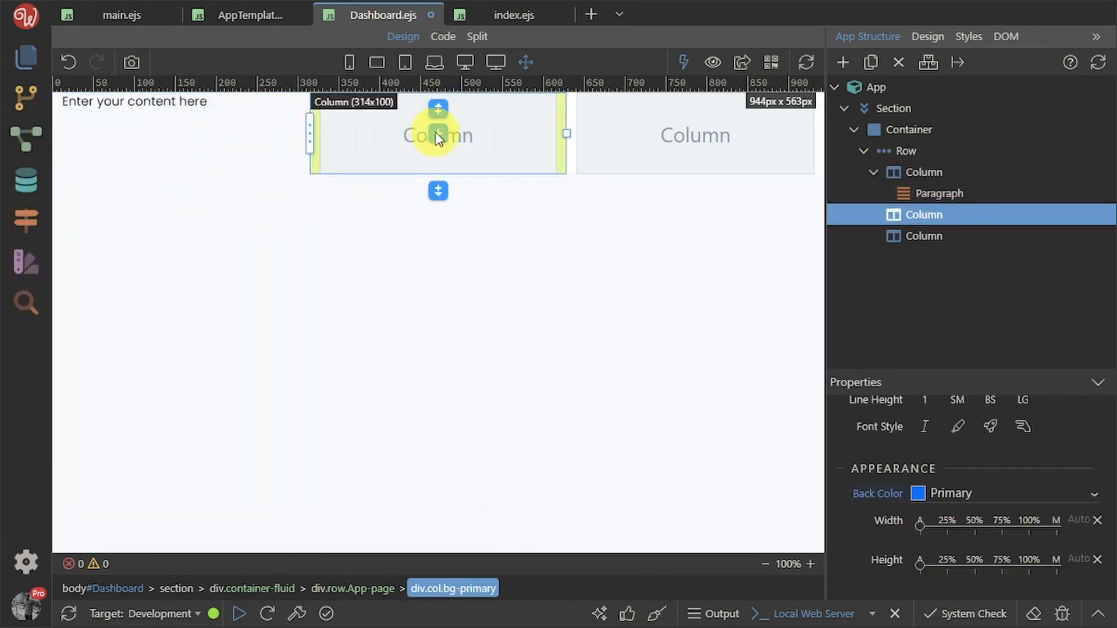
pyautogui.click(436, 133)
pyautogui.write('para')
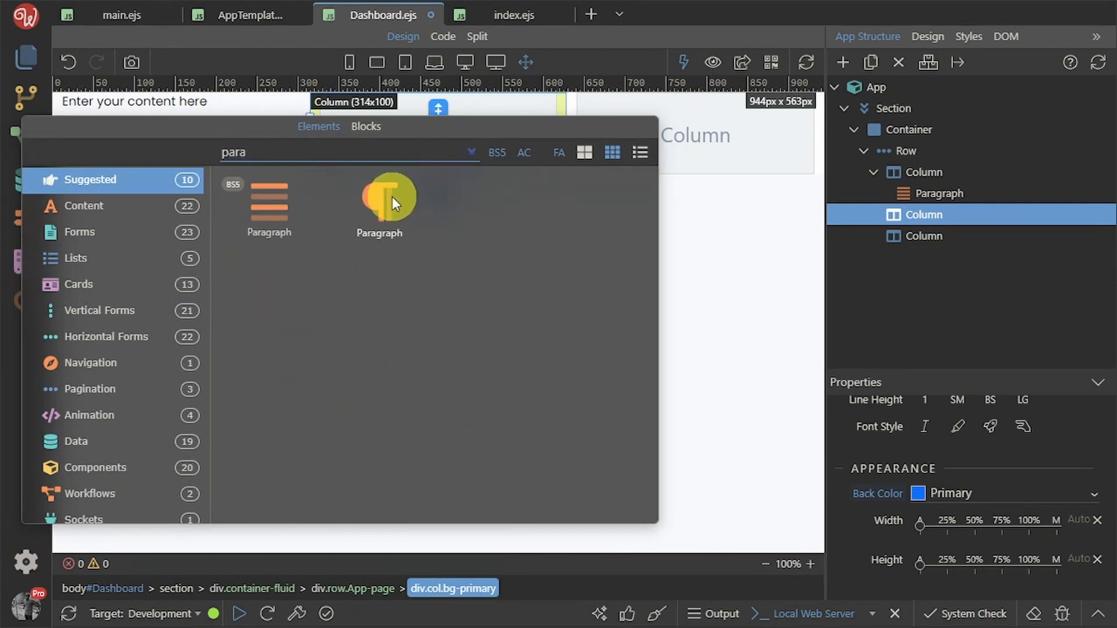
pyautogui.click(392, 197)
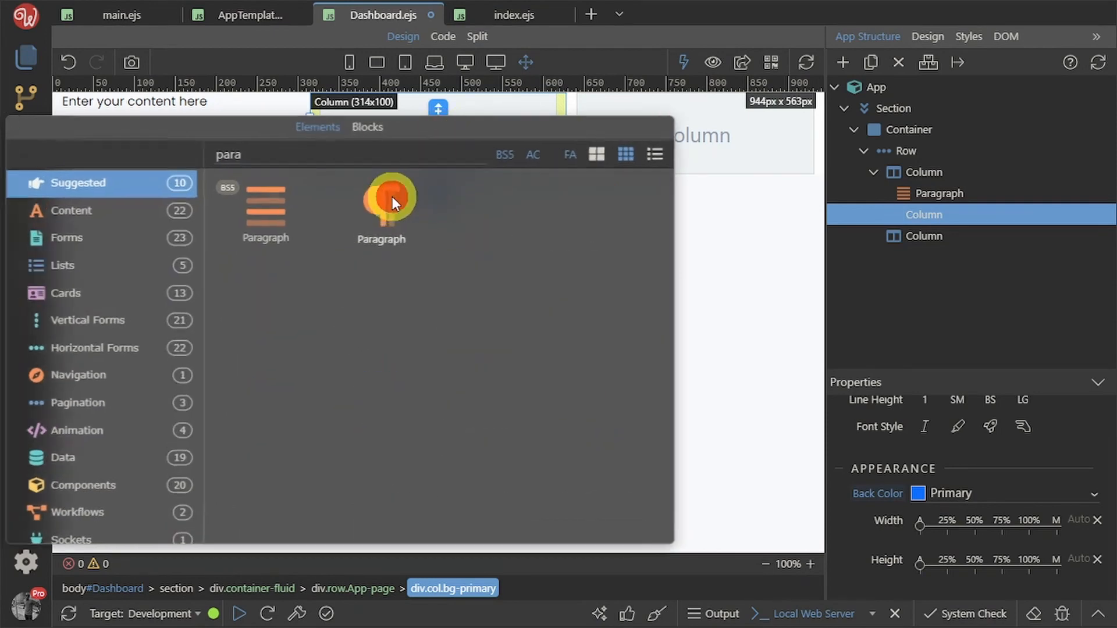
# Insert a Paragraph into the third column and save Dashboard.ejs
pyautogui.click(661, 150)
pyautogui.click(693, 137)
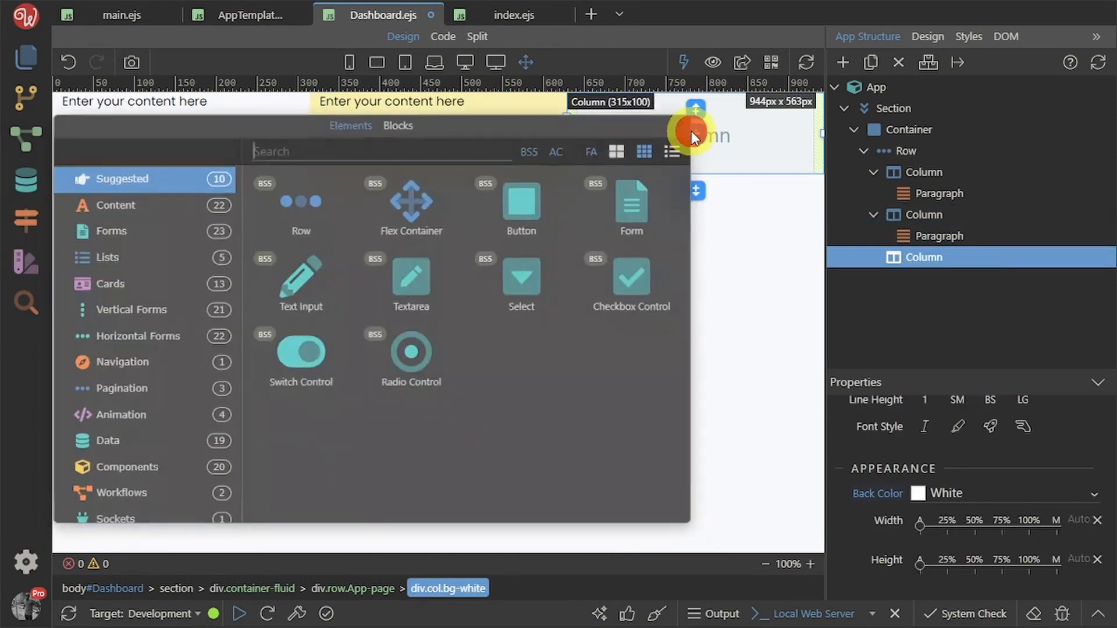
pyautogui.write('para')
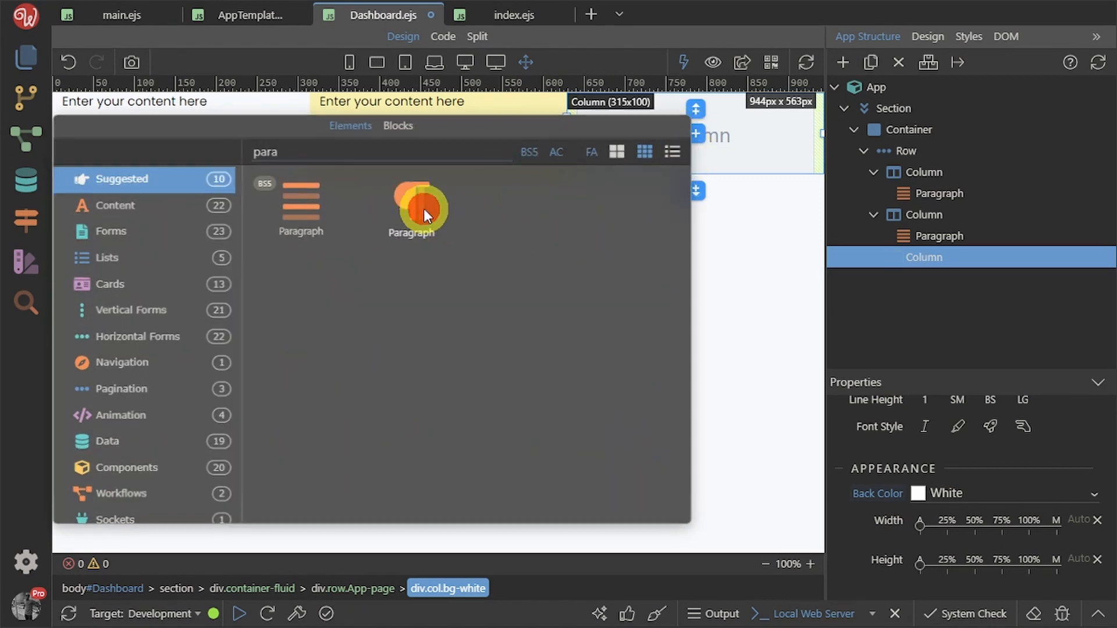
pyautogui.click(423, 210)
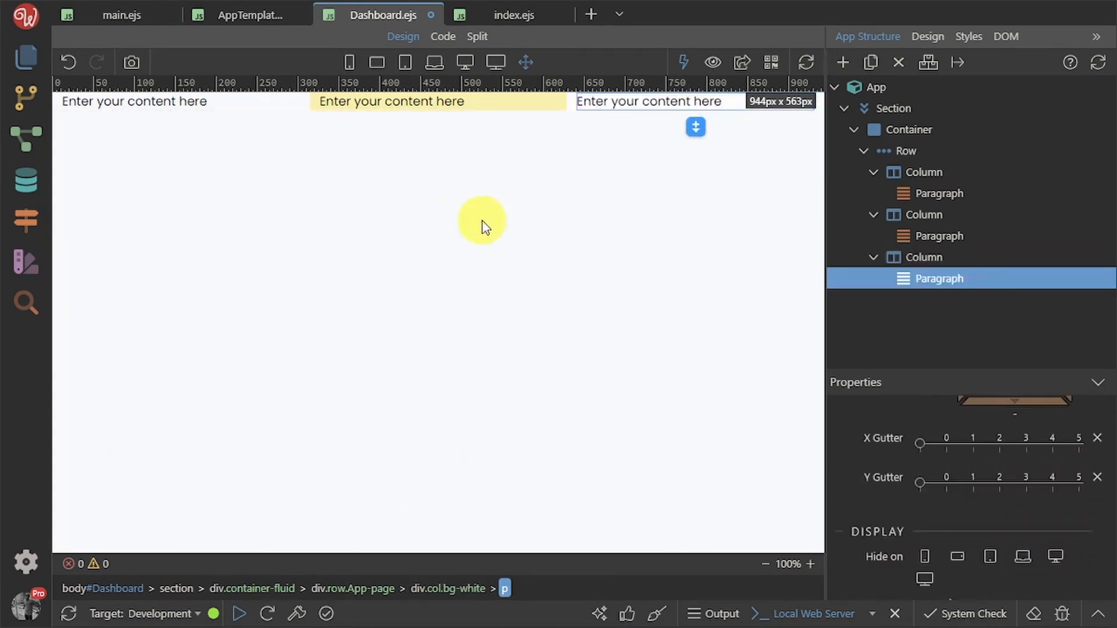
pyautogui.click(634, 226)
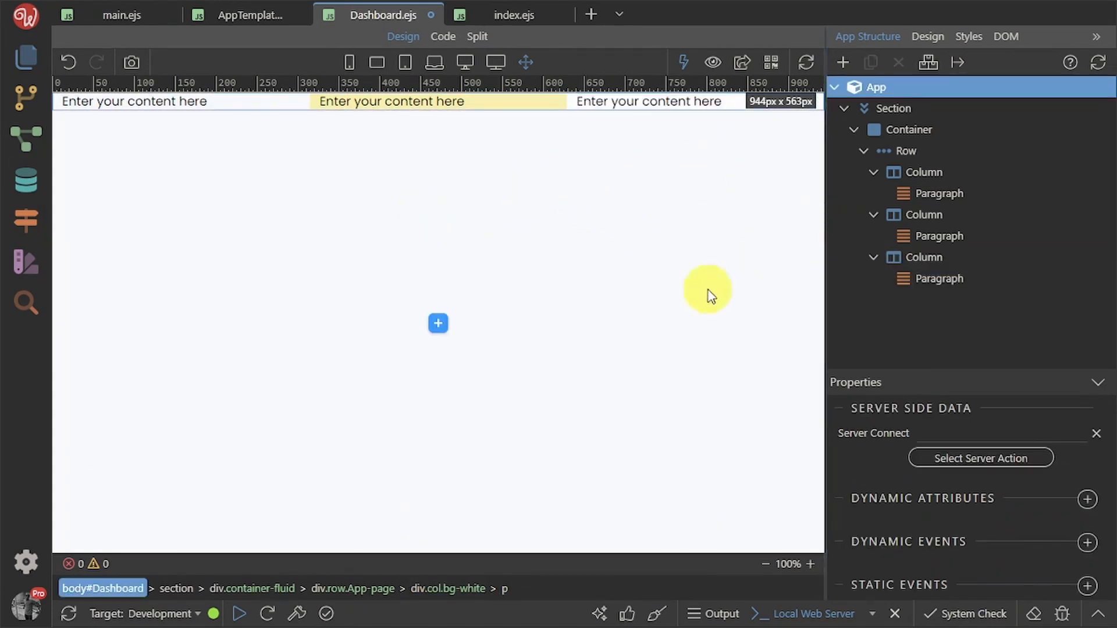
pyautogui.hotkey('ctrl', 's')
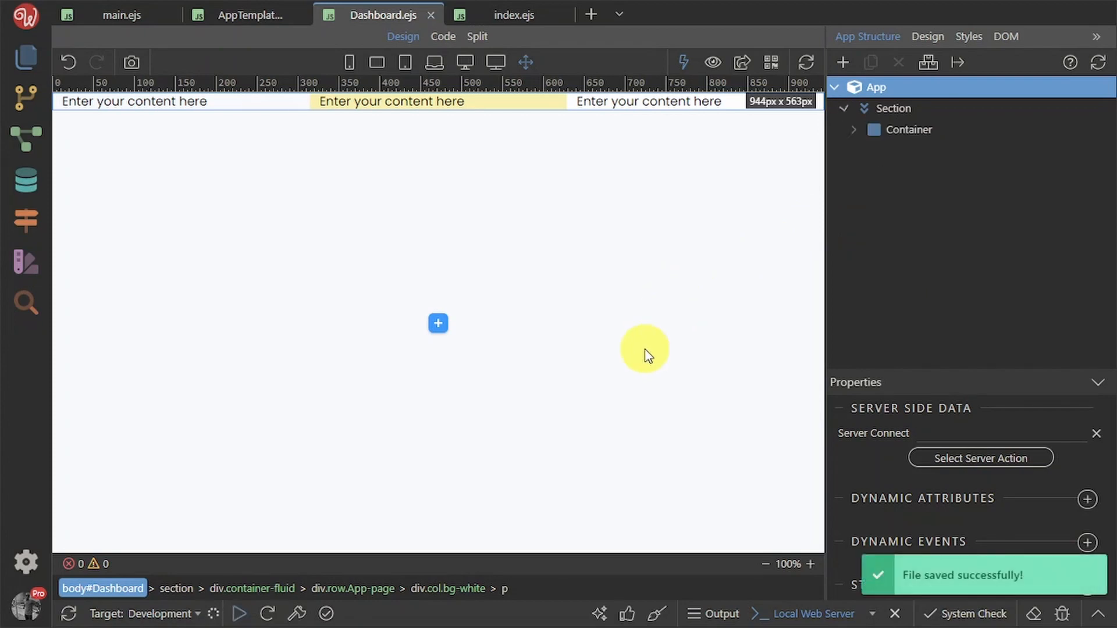
pyautogui.click(913, 109)
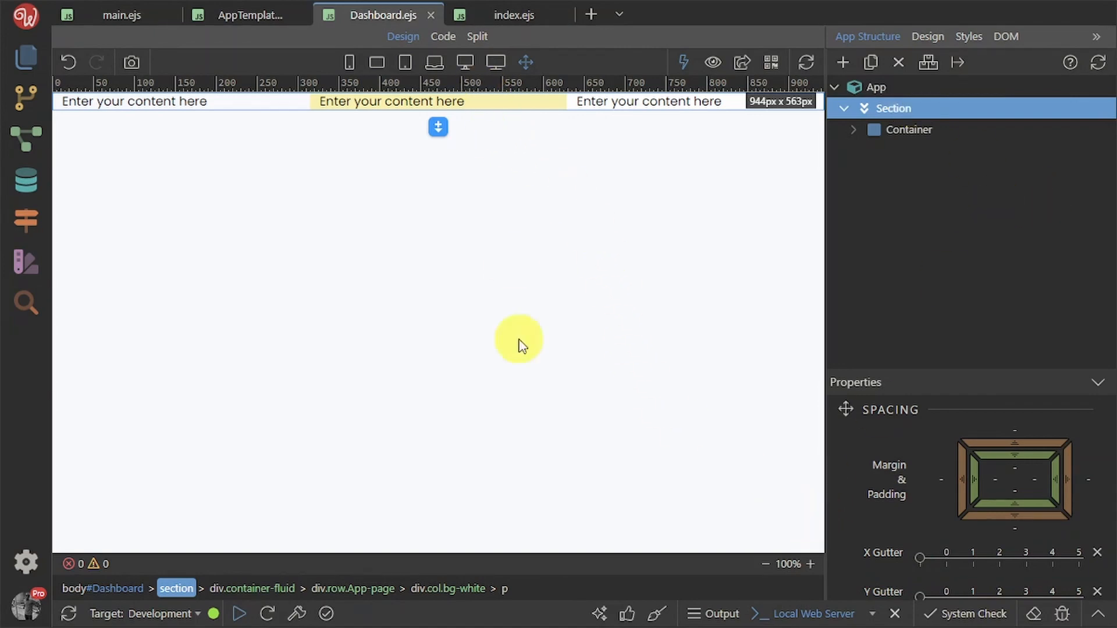
# Reload the localhost:3000/Dashboard preview to check the three placeholder columns, then return to Wappler
pyautogui.hotkey('alt', 'Tab')
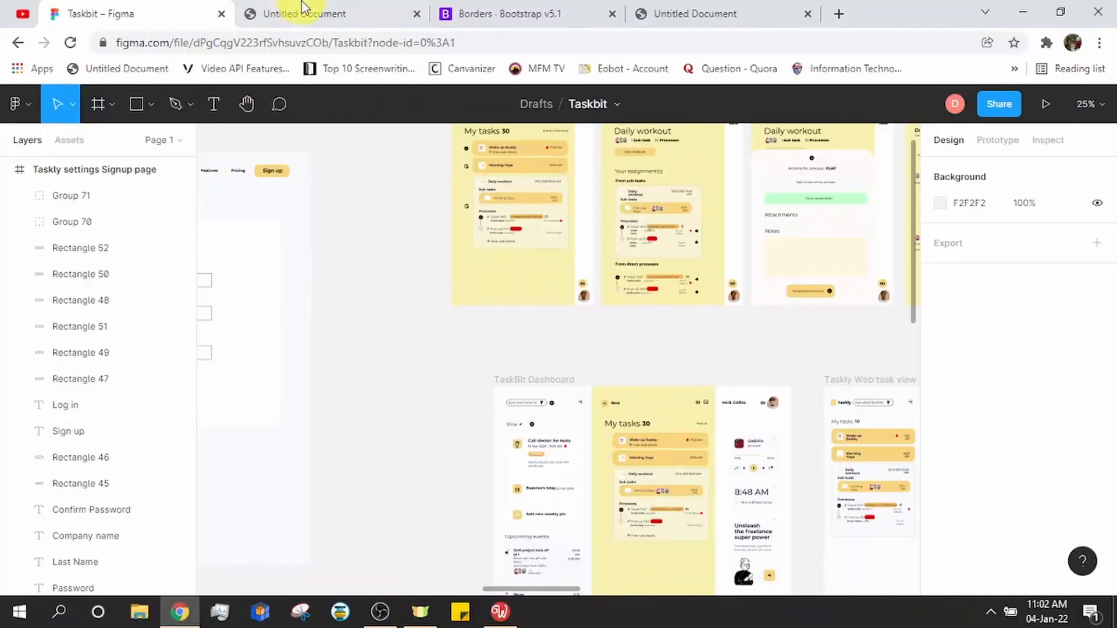
pyautogui.click(340, 16)
pyautogui.click(787, 13)
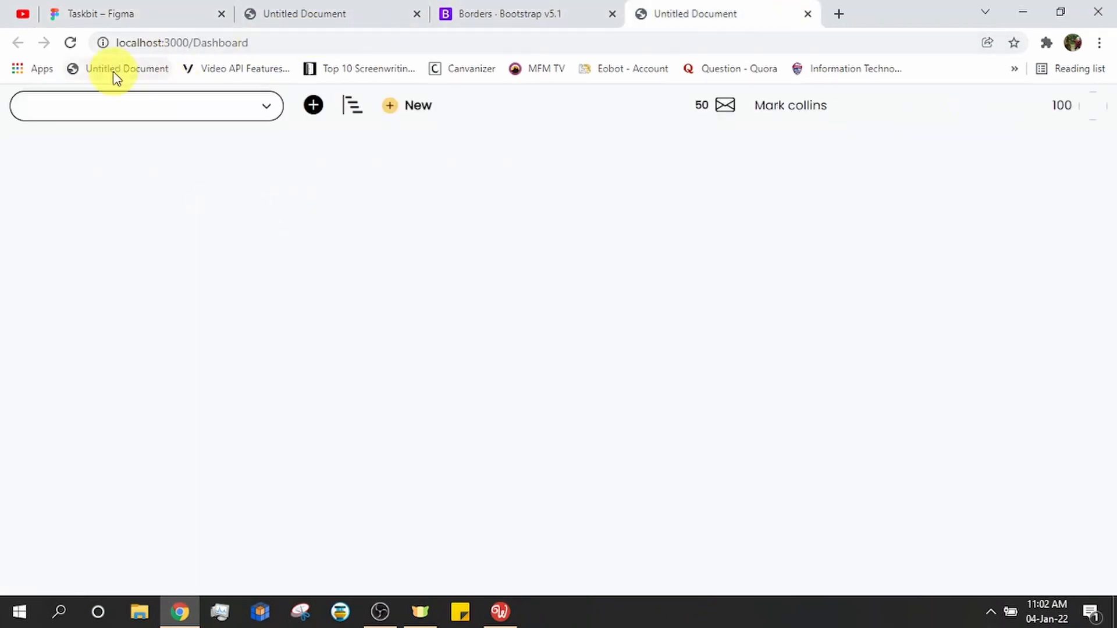
pyautogui.click(70, 44)
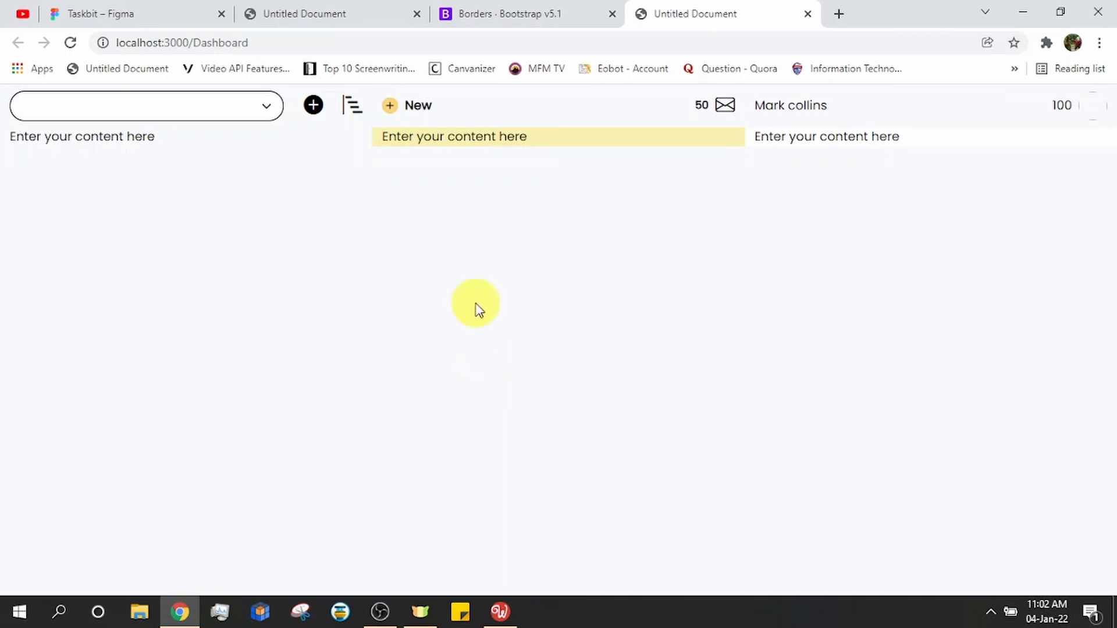
pyautogui.press('alt')
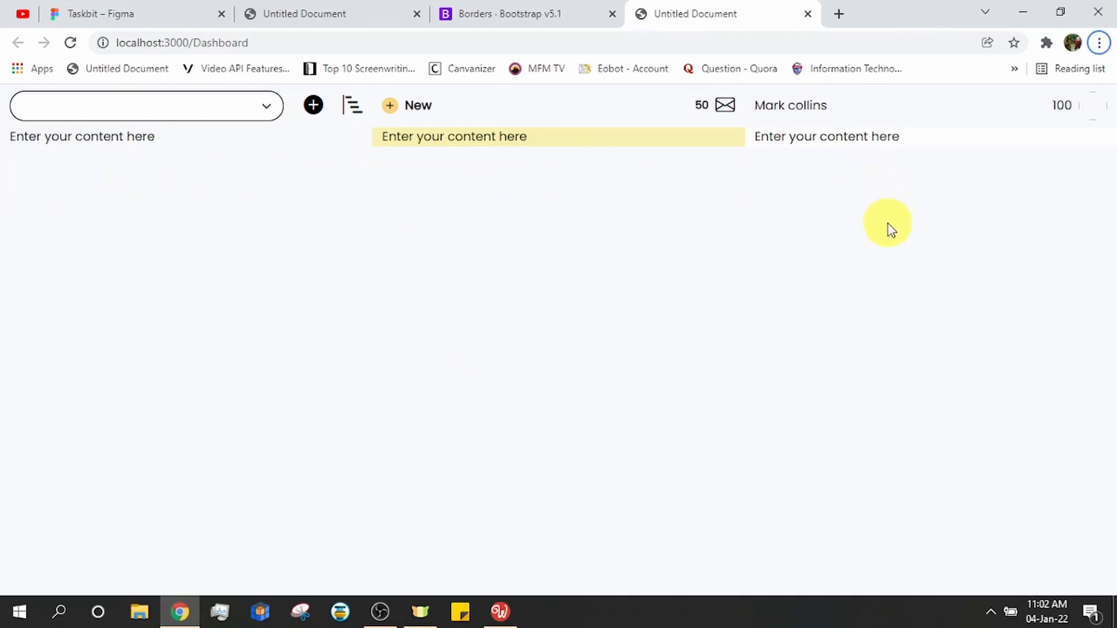
pyautogui.hotkey('alt', 'Tab')
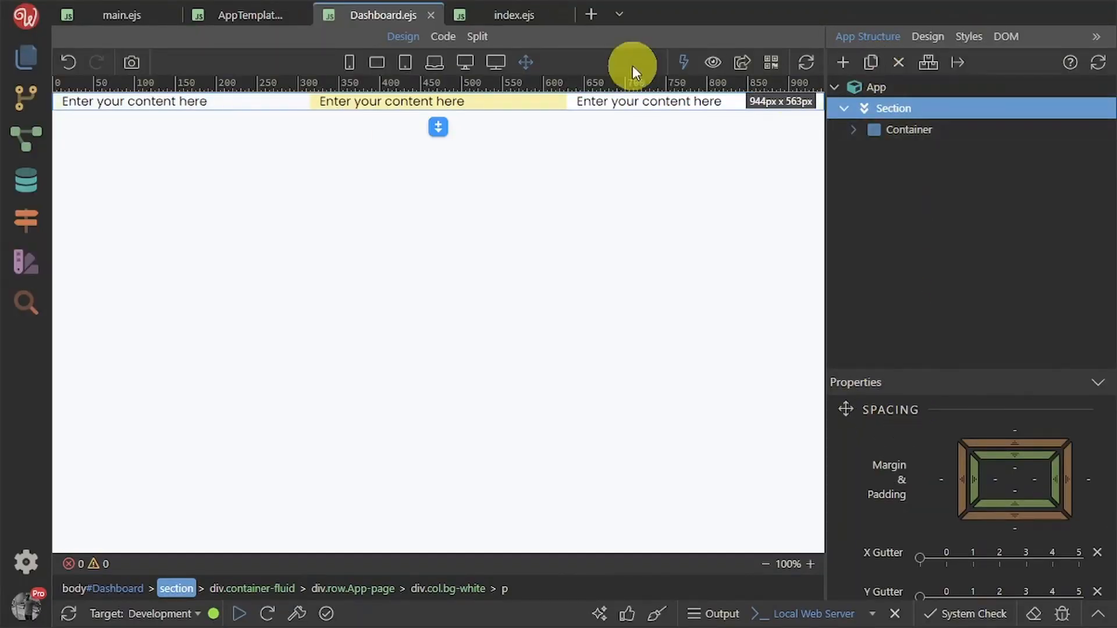
# Set the App-page row's Min H and Max H to 100vh and save the page
pyautogui.click(900, 131)
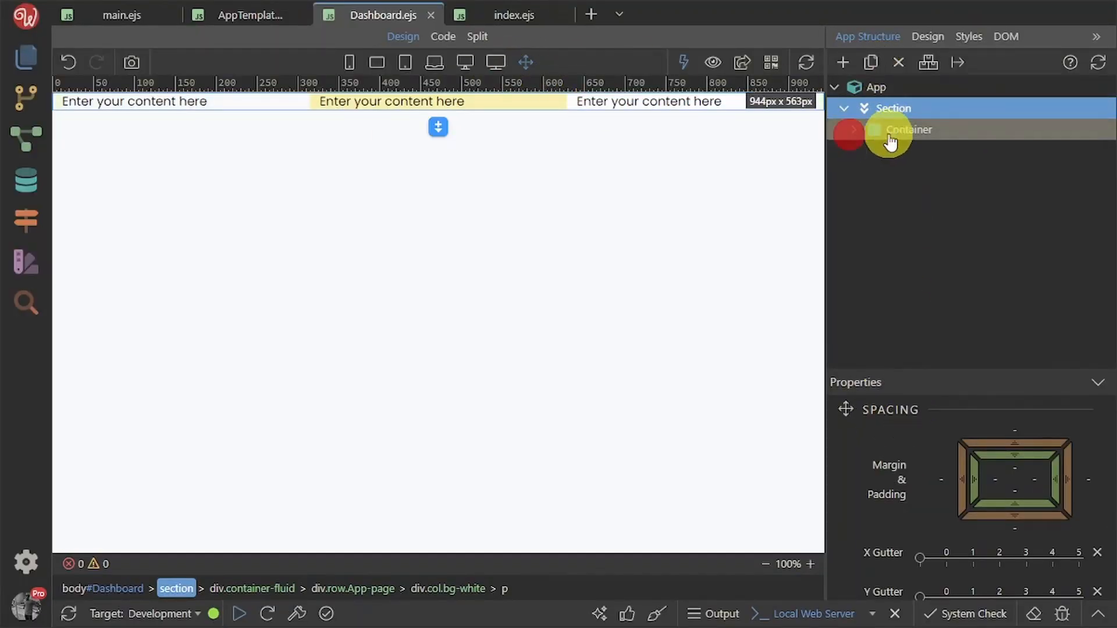
pyautogui.click(929, 35)
pyautogui.click(868, 37)
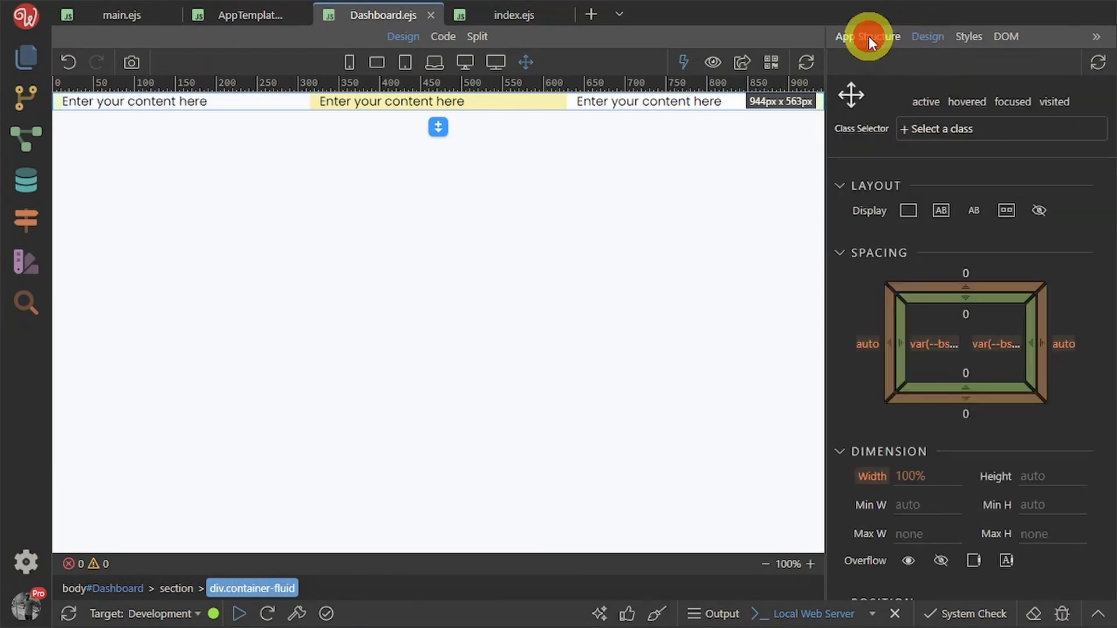
pyautogui.click(904, 152)
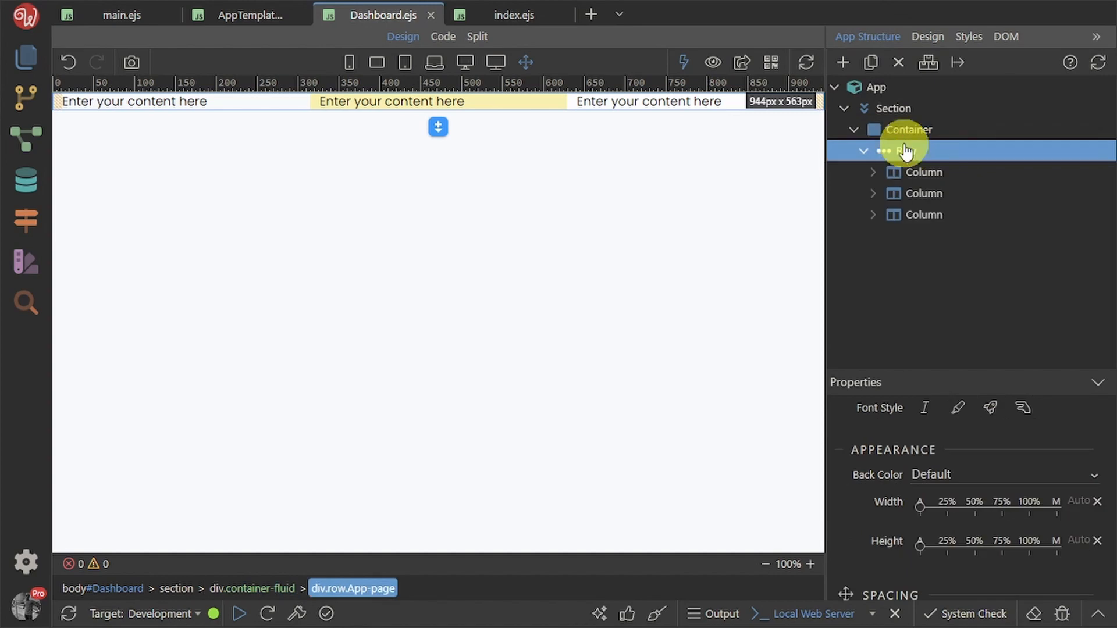
pyautogui.click(927, 36)
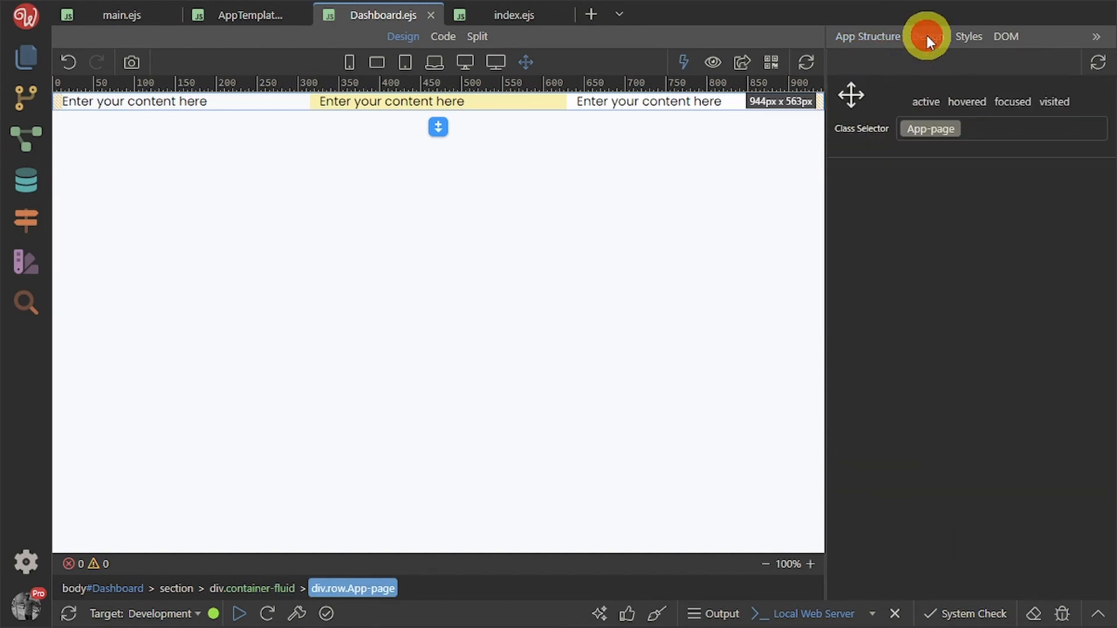
pyautogui.scroll(-2, 1088, 490)
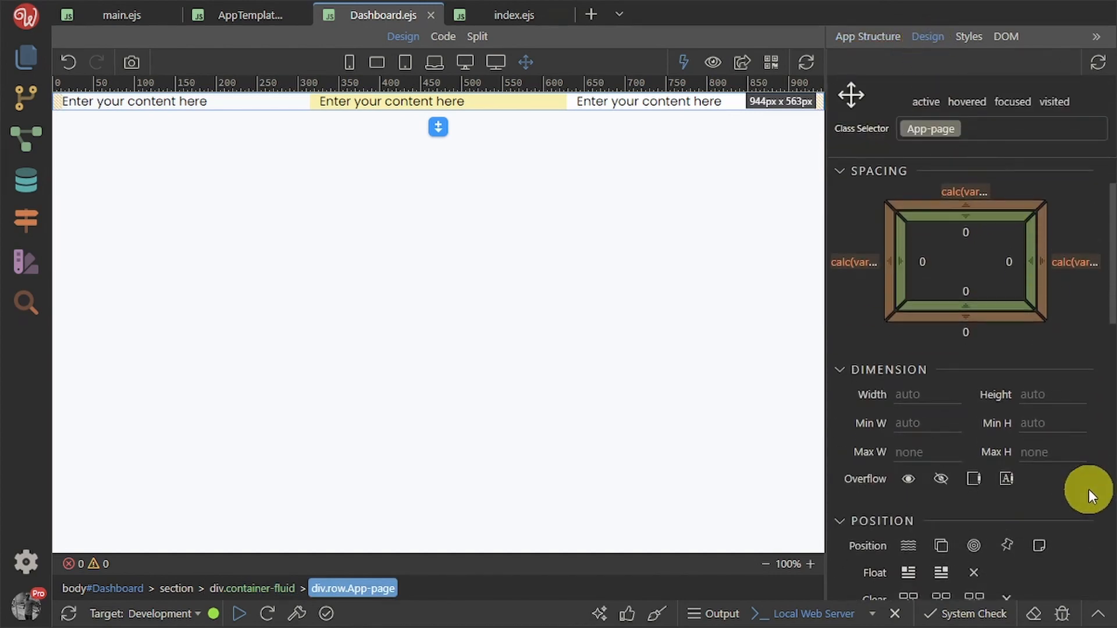
pyautogui.click(1047, 415)
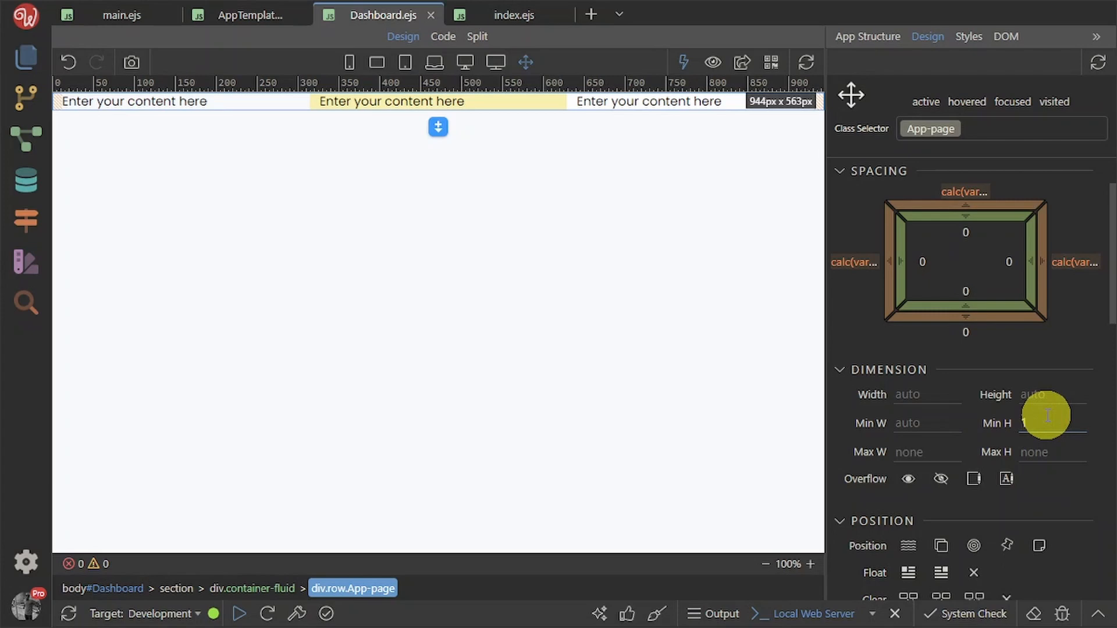
pyautogui.write('100vh')
pyautogui.click(1048, 452)
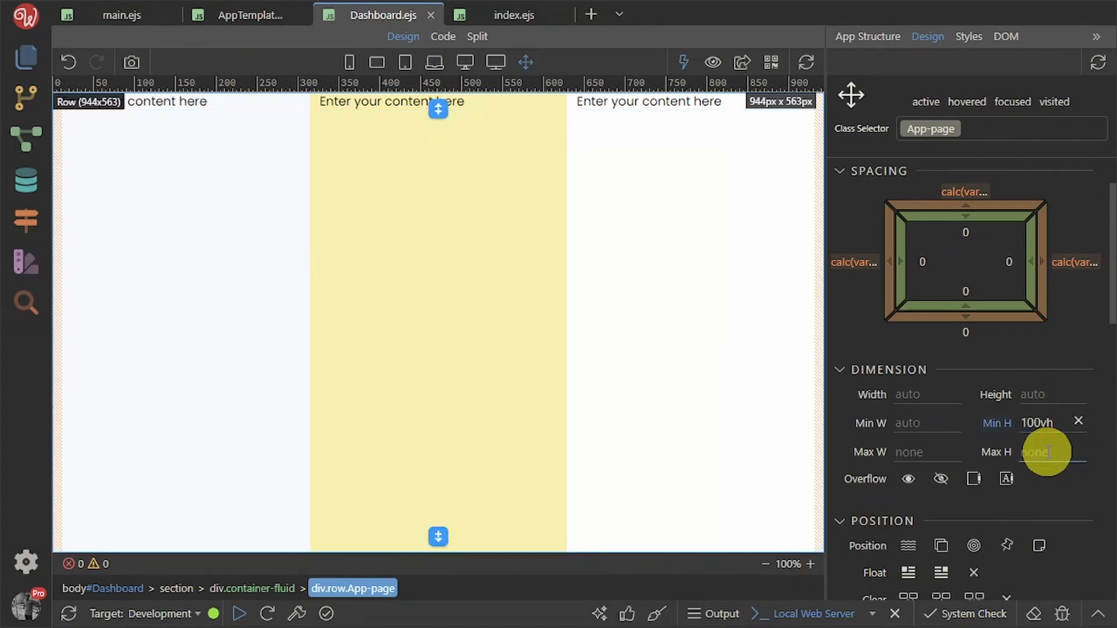
pyautogui.write('100')
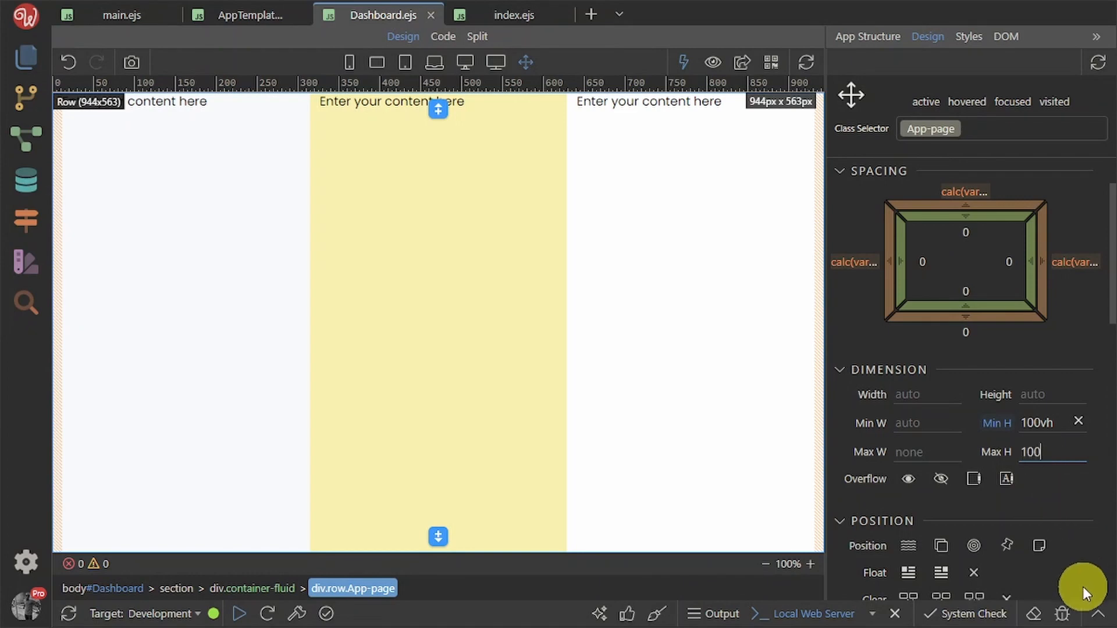
pyautogui.write('vh')
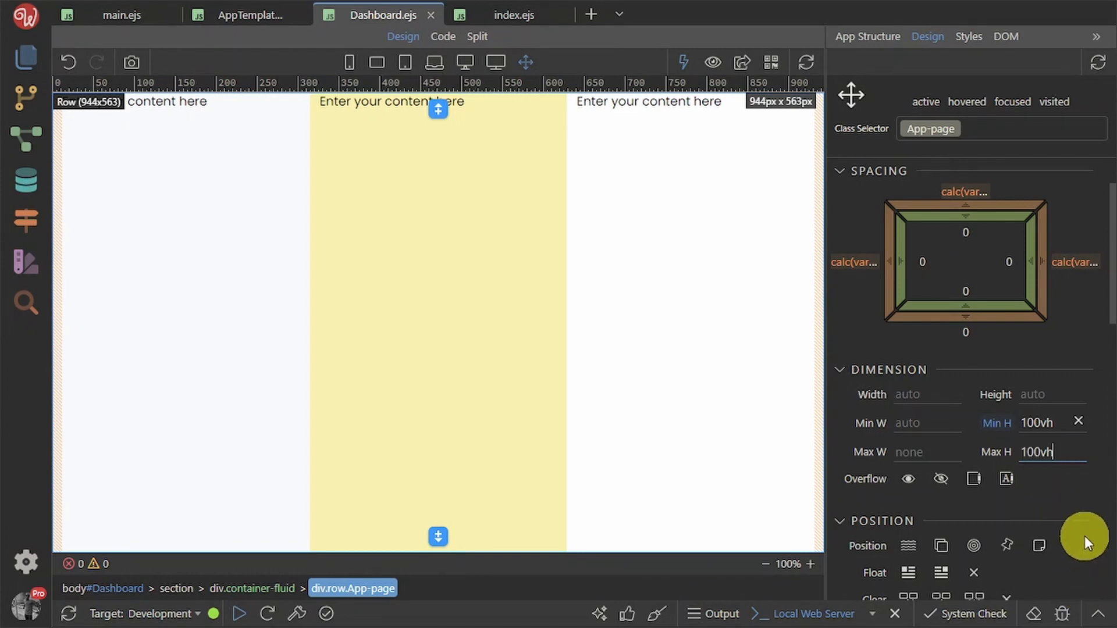
pyautogui.click(1088, 497)
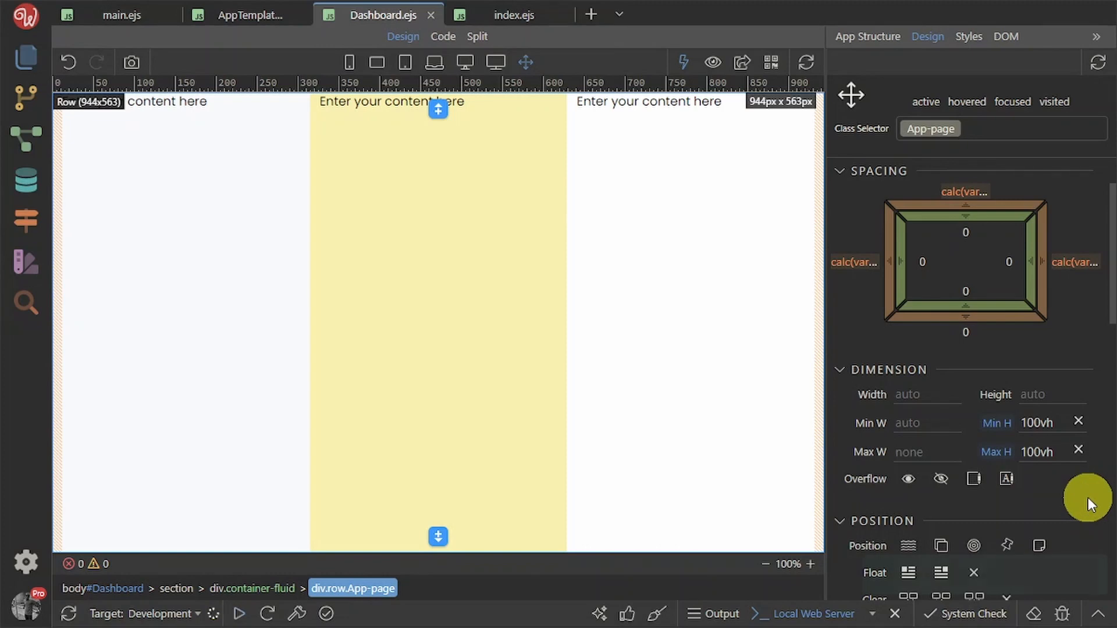
pyautogui.hotkey('ctrl', 's')
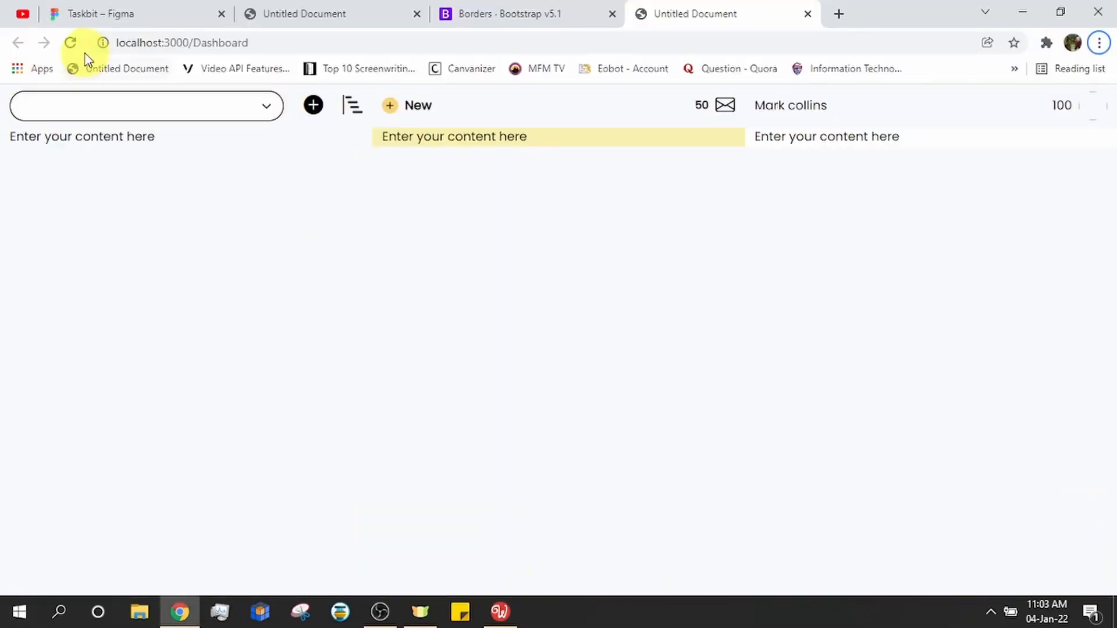
# Reload the Dashboard preview to check the full-height columns
pyautogui.click(70, 43)
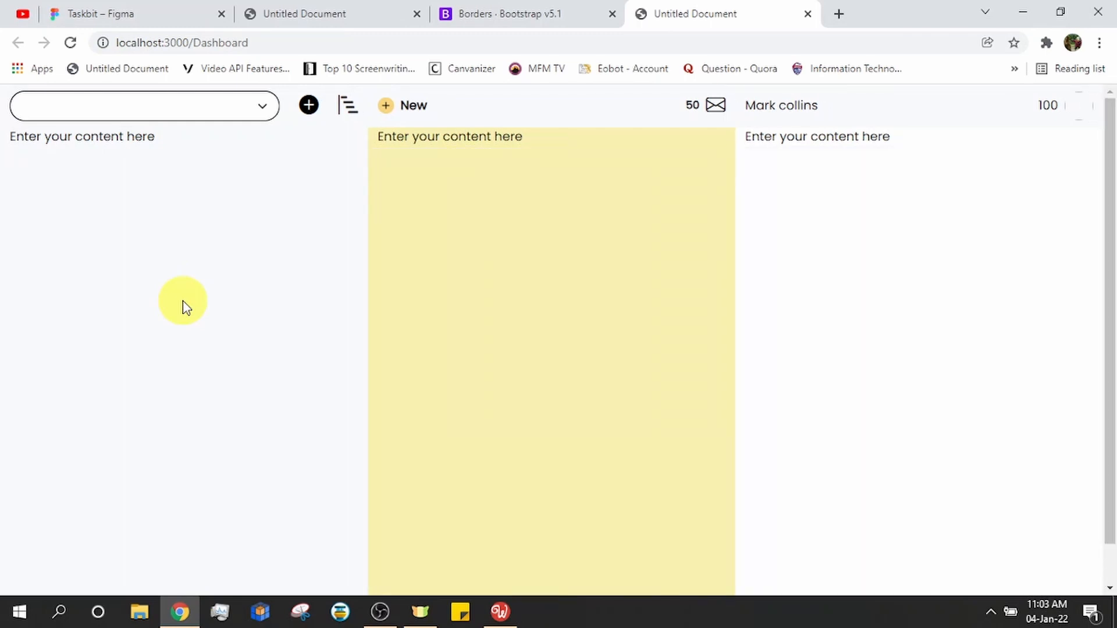
pyautogui.scroll(-2, 256, 378)
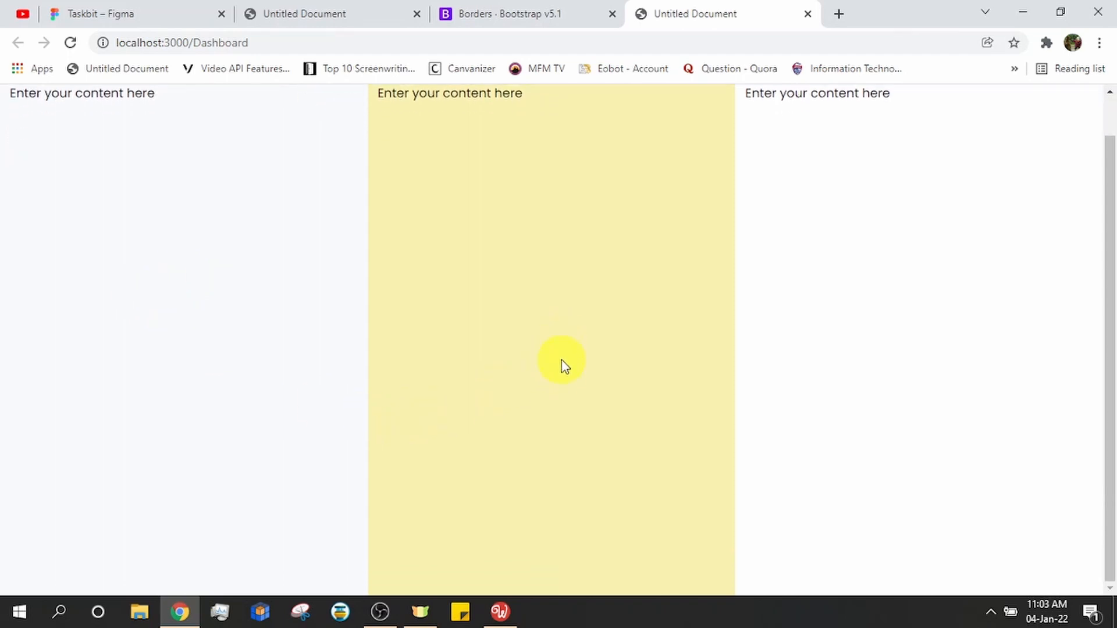
pyautogui.scroll(2, 1099, 553)
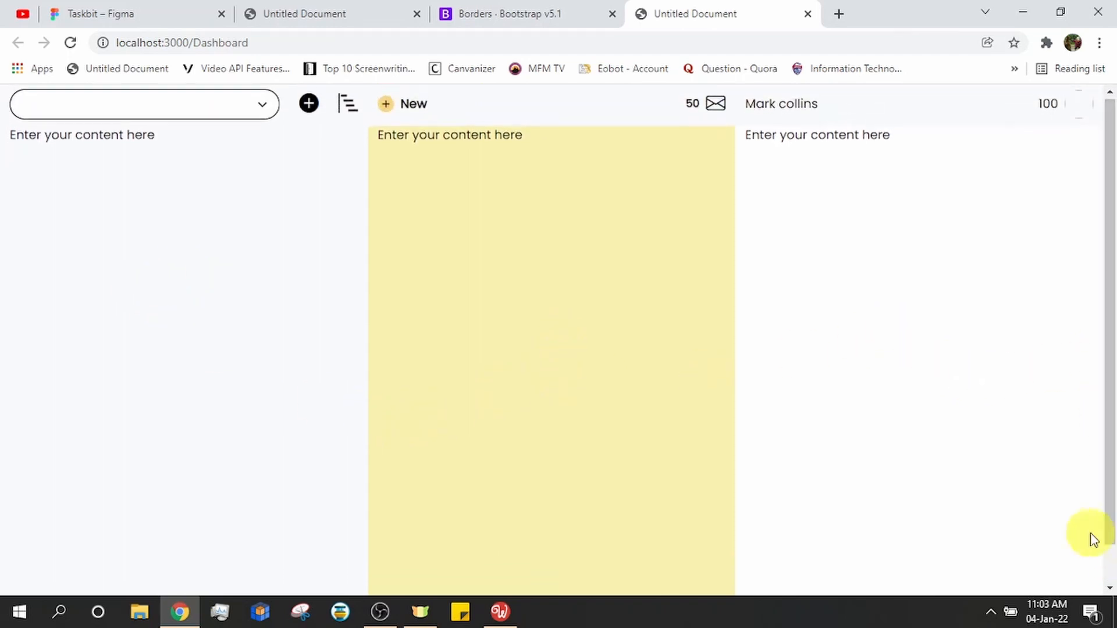
pyautogui.scroll(-2, 1071, 500)
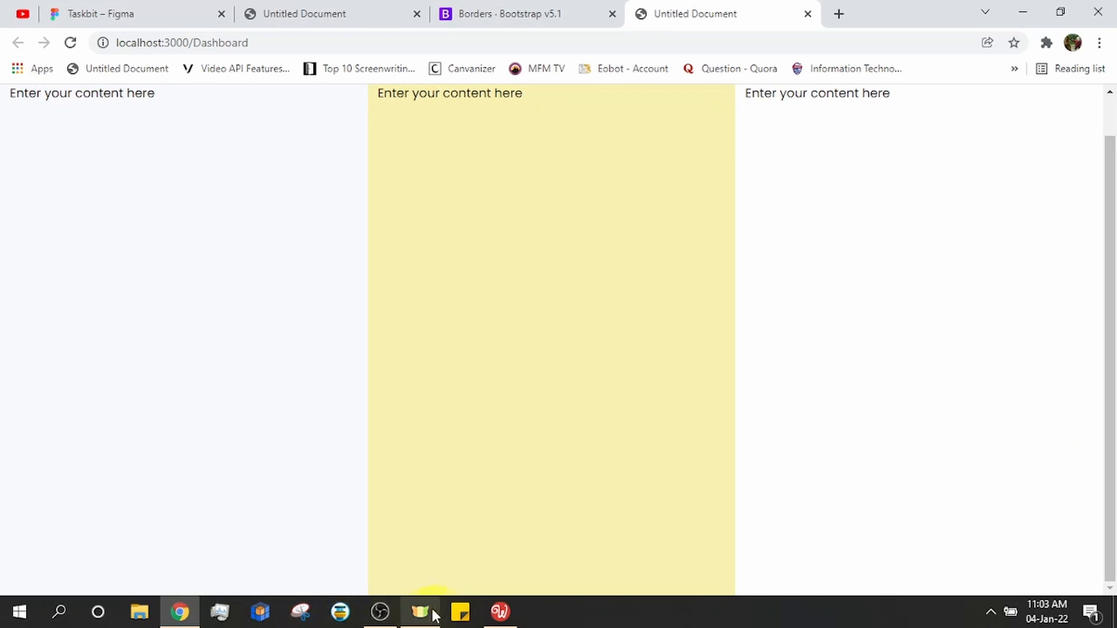
# Set the App-page row's overflow to hidden and save the page
pyautogui.click(499, 614)
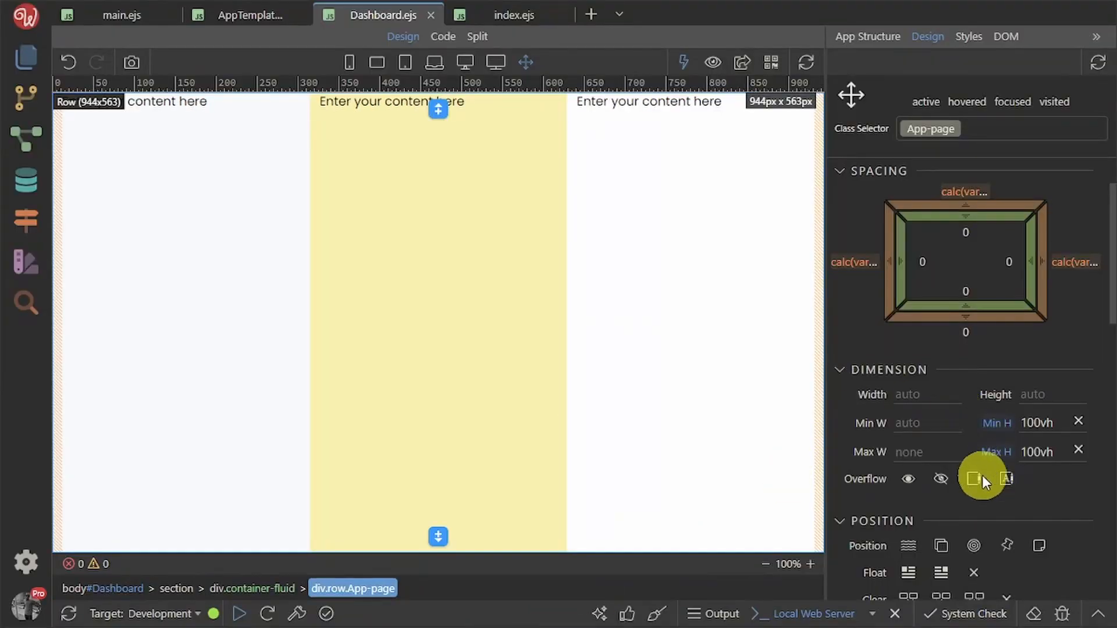
pyautogui.click(942, 478)
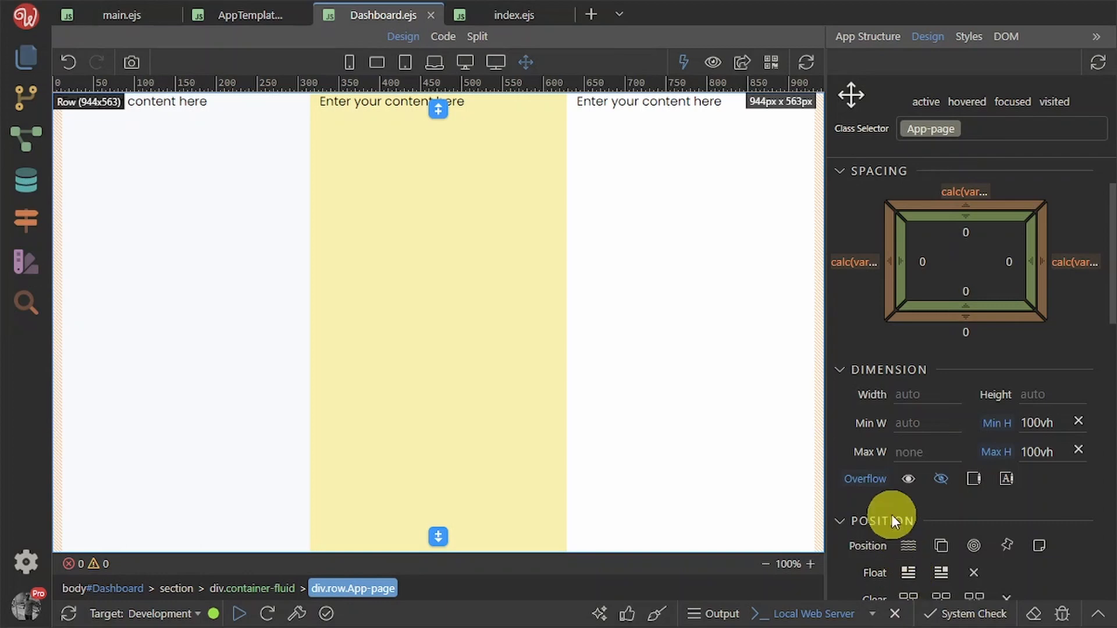
pyautogui.hotkey('ctrl', 's')
# Reload the localhost:3000/Dashboard preview in Chrome to check the saved changes, then return to Wappler
pyautogui.hotkey('alt', 'Tab')
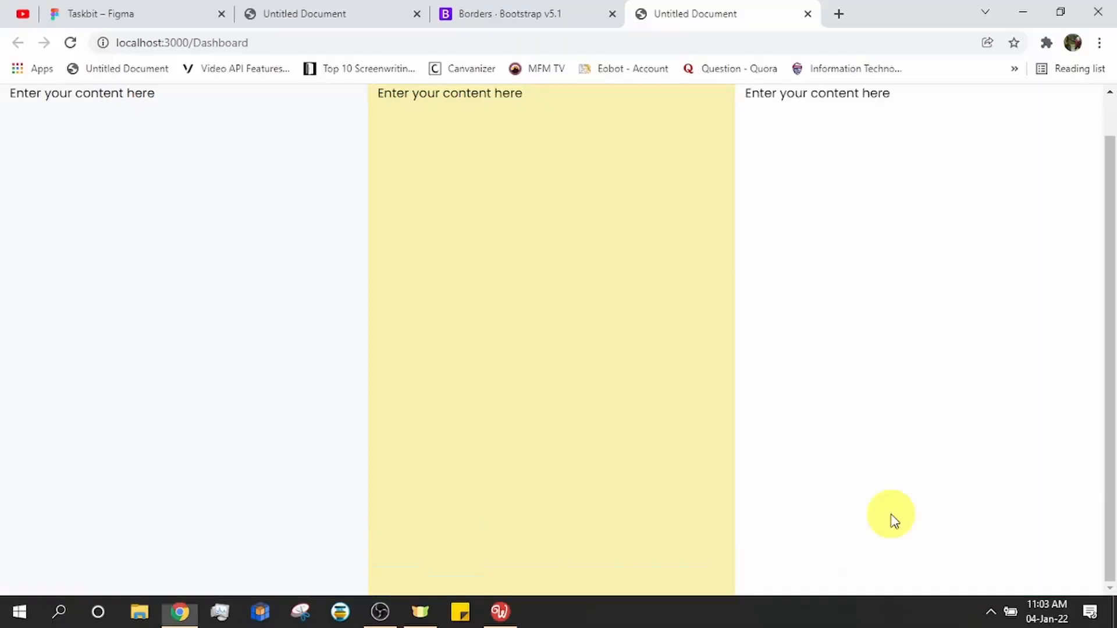
pyautogui.click(70, 42)
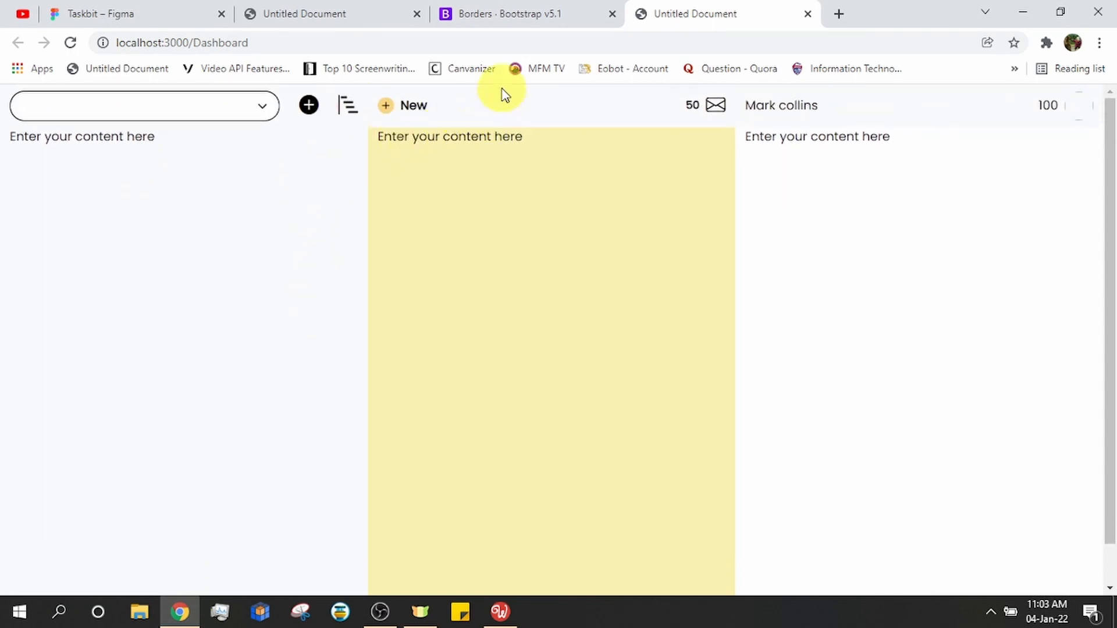
pyautogui.click(222, 612)
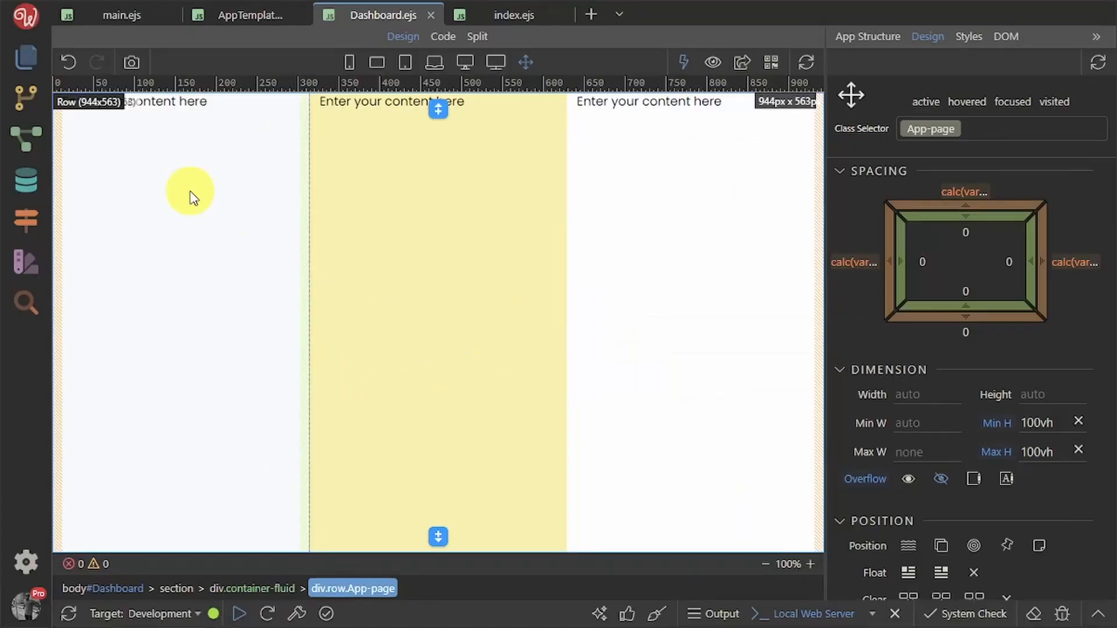
# On AppTemplate.ejs, create a navigation-bar class on the header Container through the Class Selector
pyautogui.click(260, 13)
pyautogui.click(927, 127)
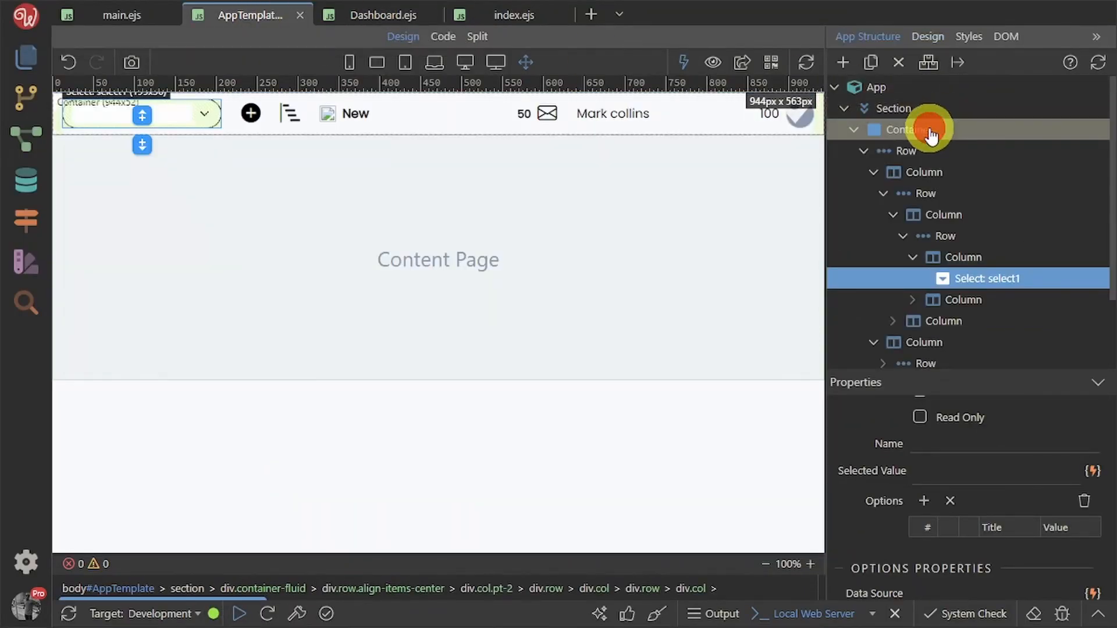
pyautogui.click(931, 37)
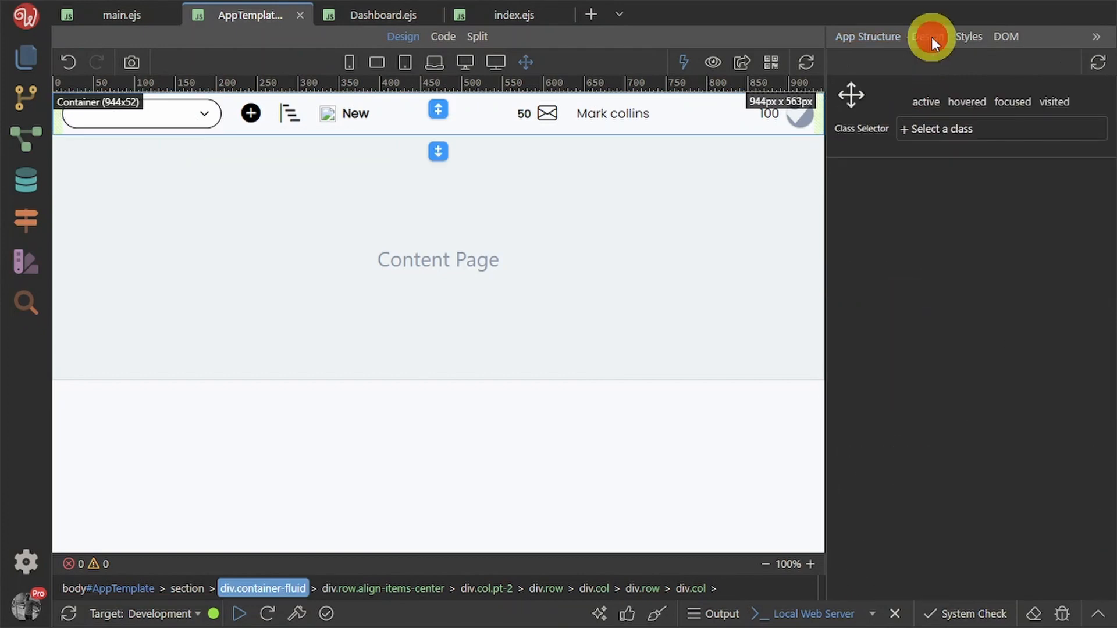
pyautogui.click(931, 127)
pyautogui.write('n')
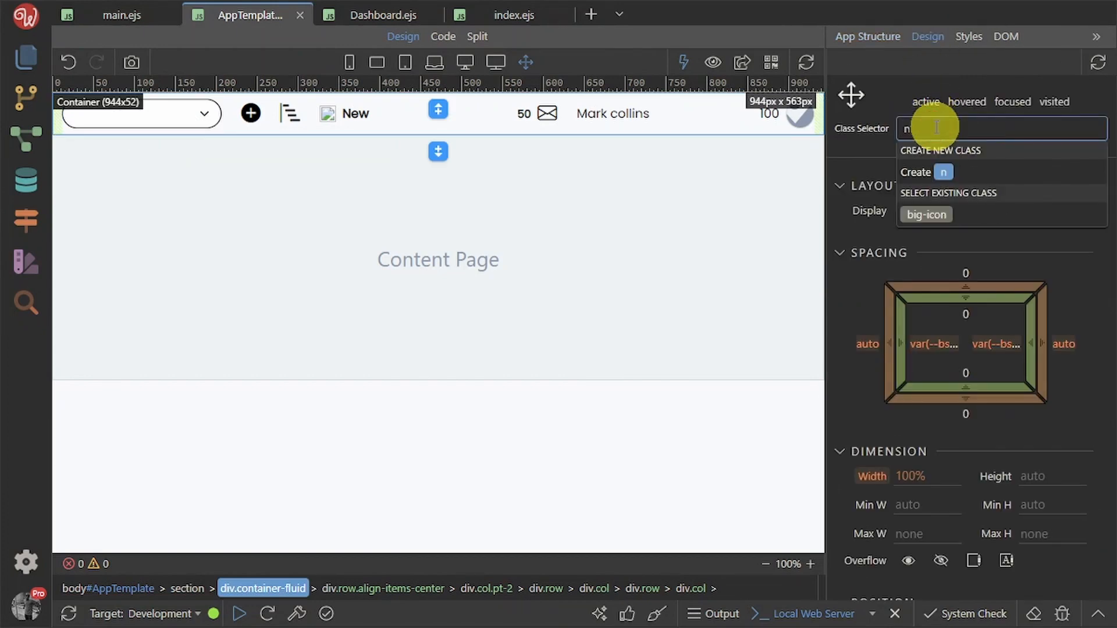
pyautogui.write('avig')
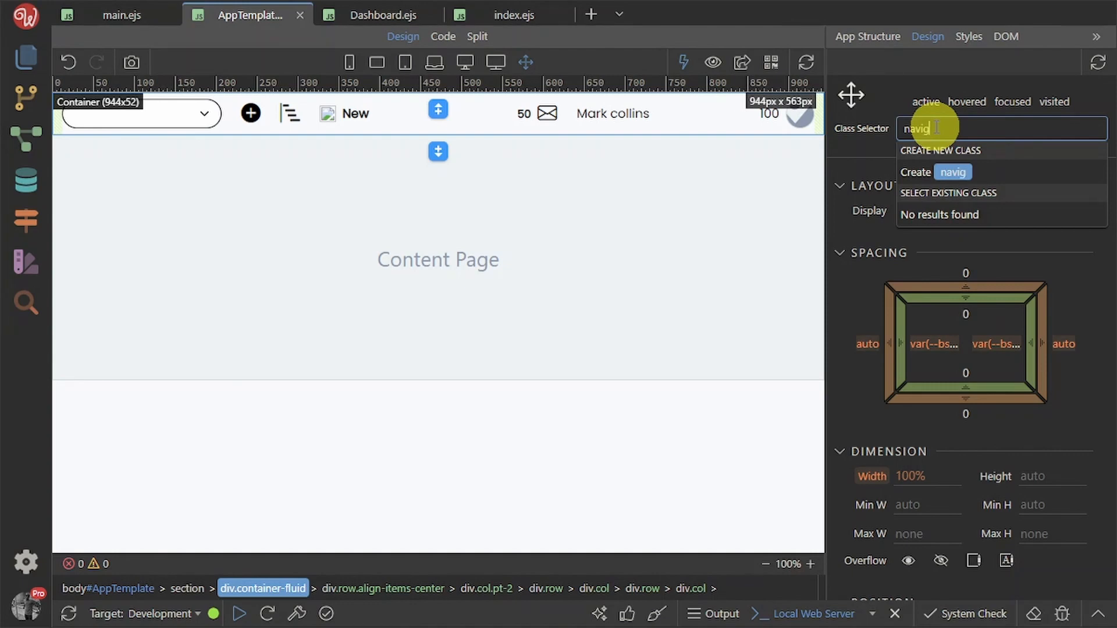
pyautogui.write('ation')
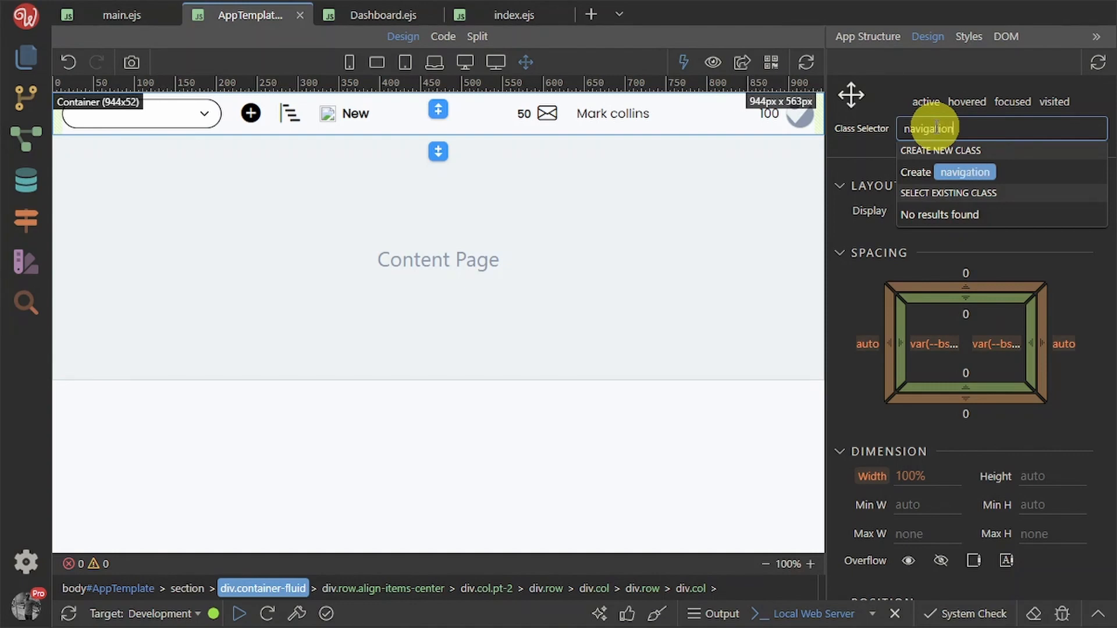
pyautogui.write('-bard')
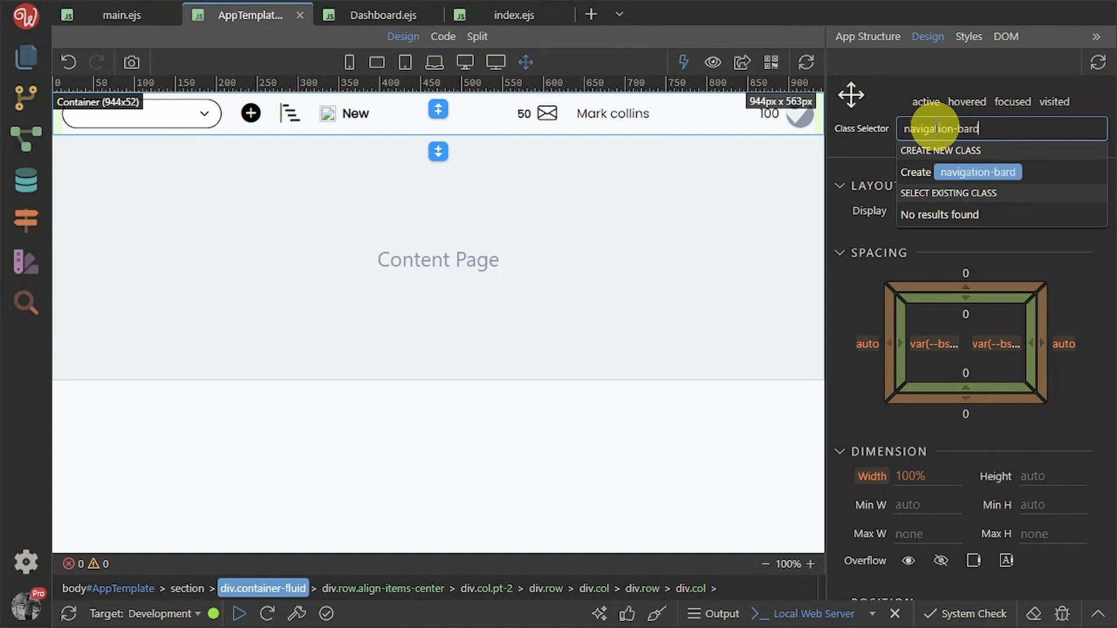
pyautogui.press('BackSpace')
pyautogui.click(1062, 275)
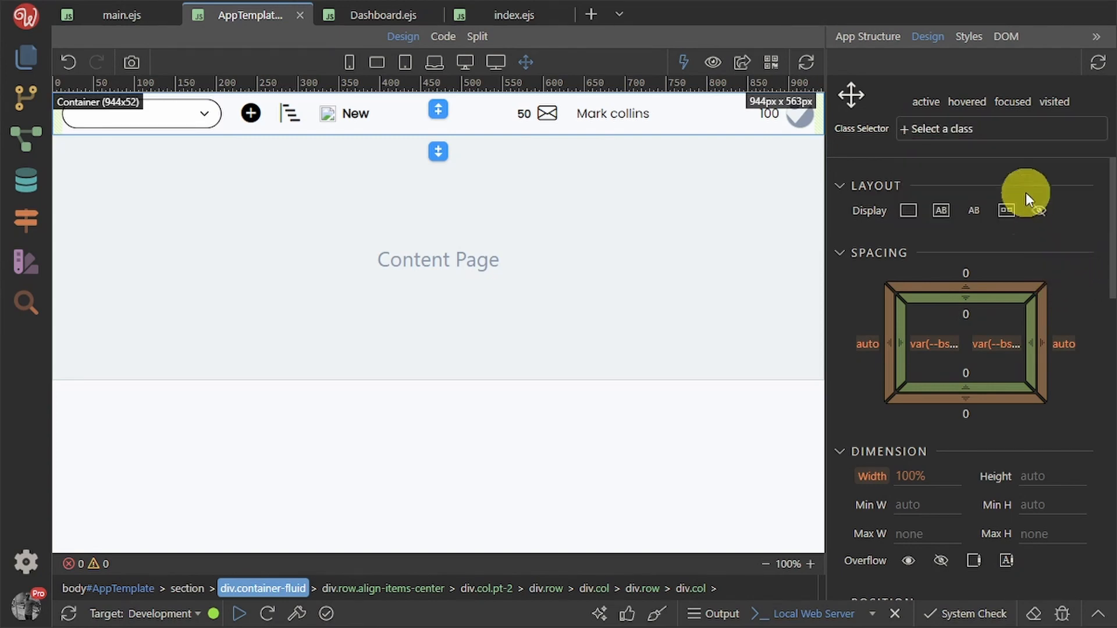
pyautogui.click(1028, 129)
pyautogui.write('na')
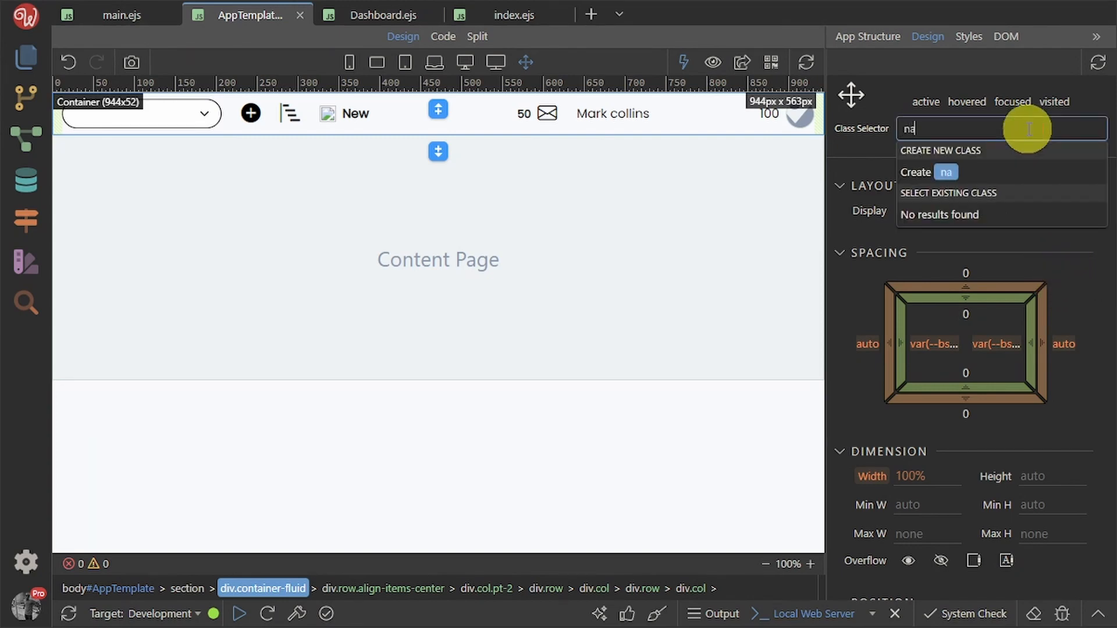
pyautogui.write('vui')
pyautogui.press('BackSpace')
pyautogui.write('igat')
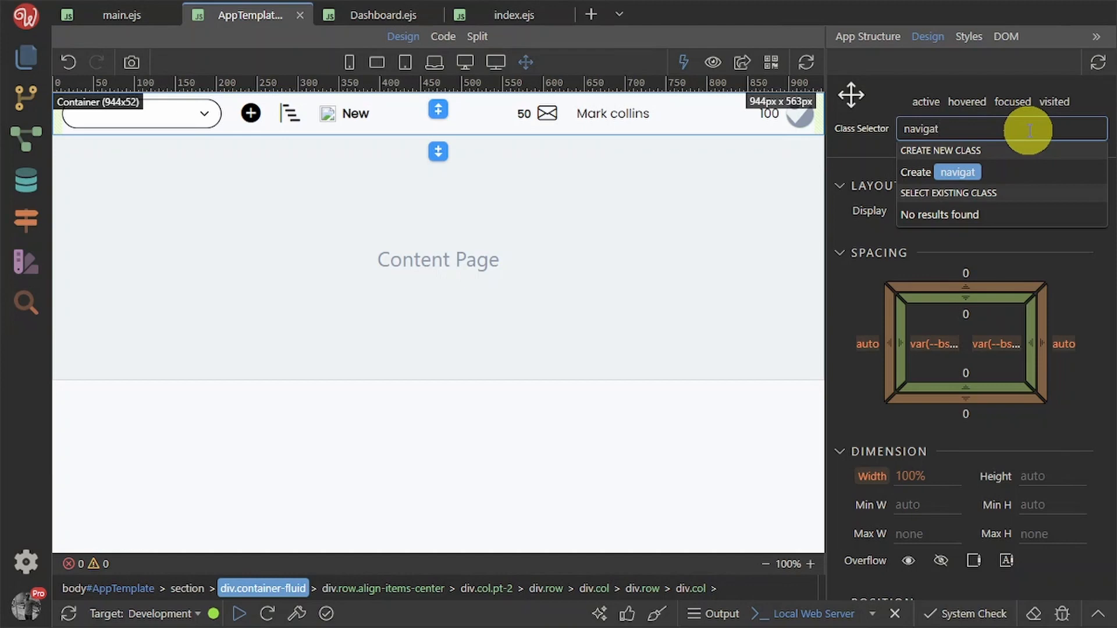
pyautogui.write('ion-bar')
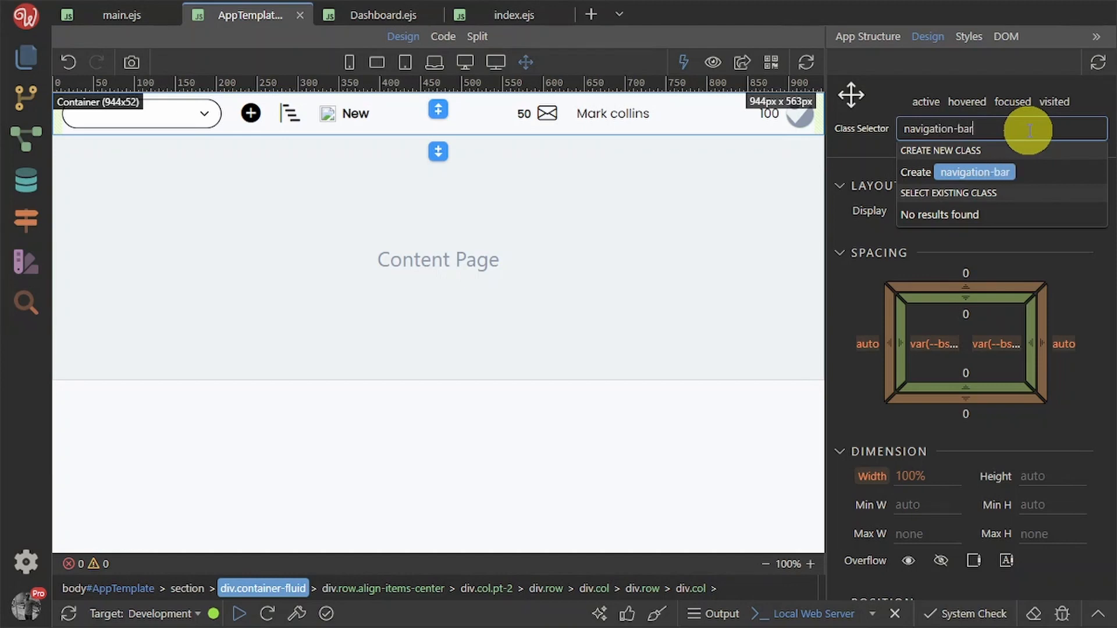
pyautogui.press('Return')
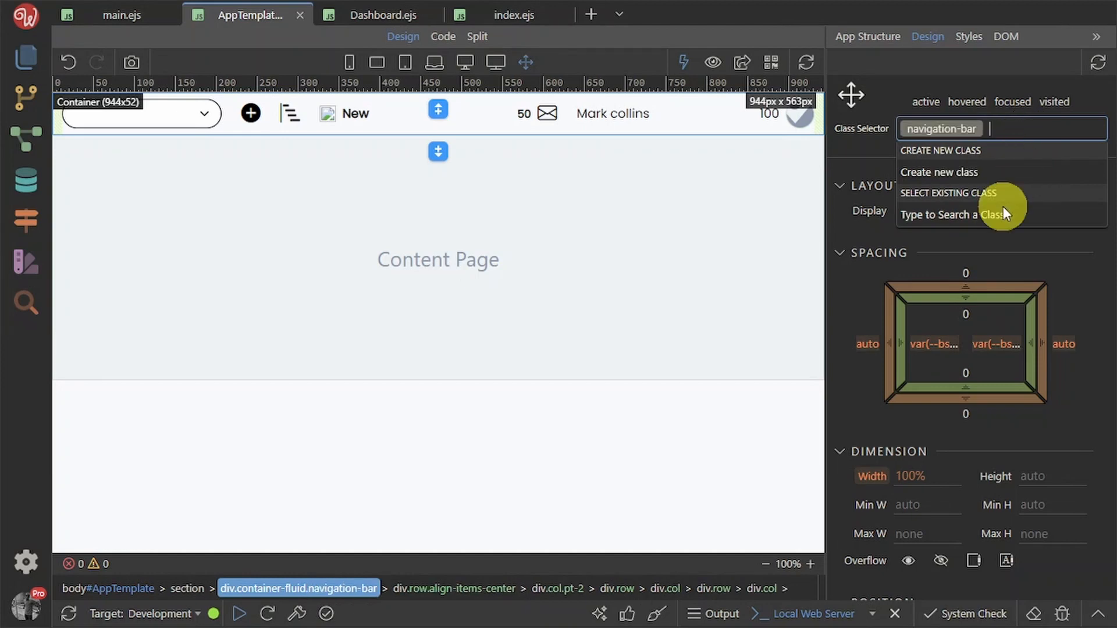
# Make navigation-bar fixed at top 0px, left 0px with z-index 2, and save AppTemplate
pyautogui.click(996, 428)
pyautogui.scroll(-3, 1024, 443)
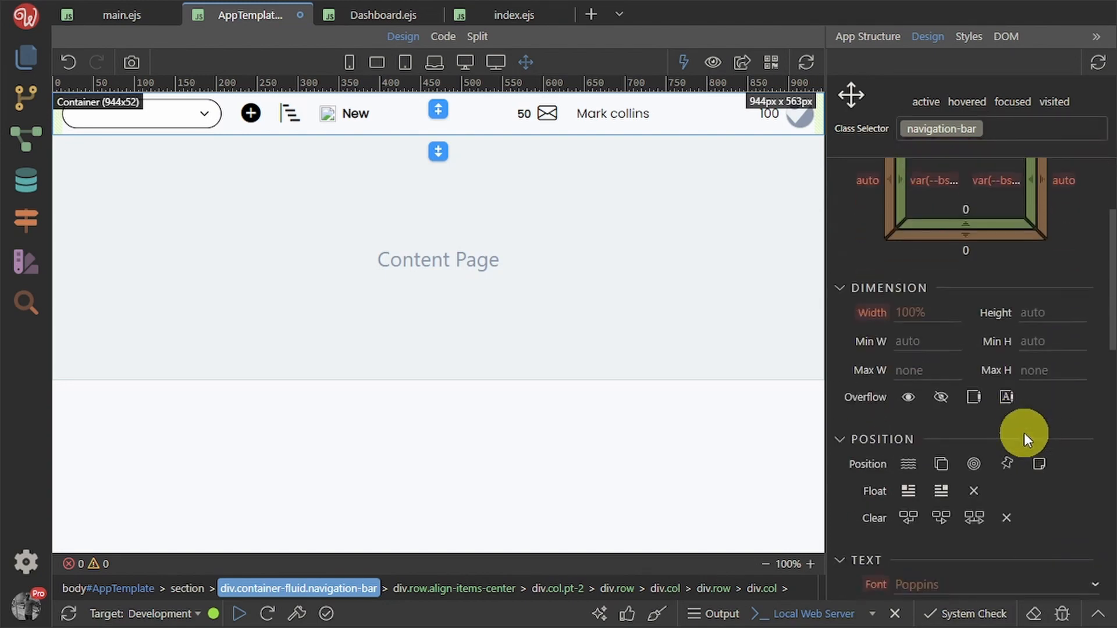
pyautogui.click(1007, 467)
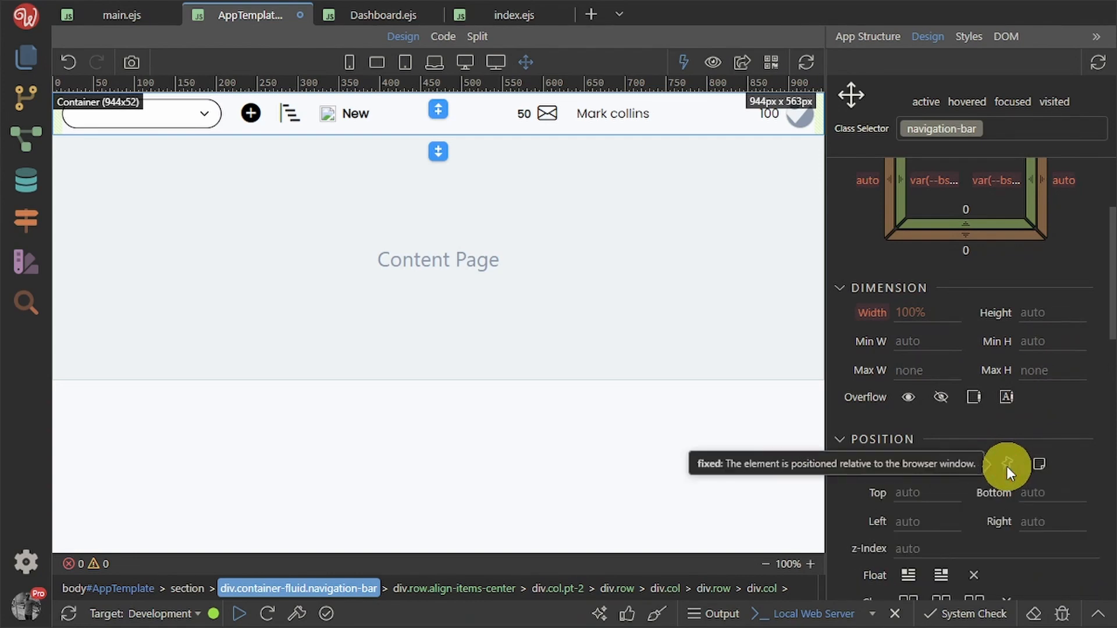
pyautogui.click(924, 489)
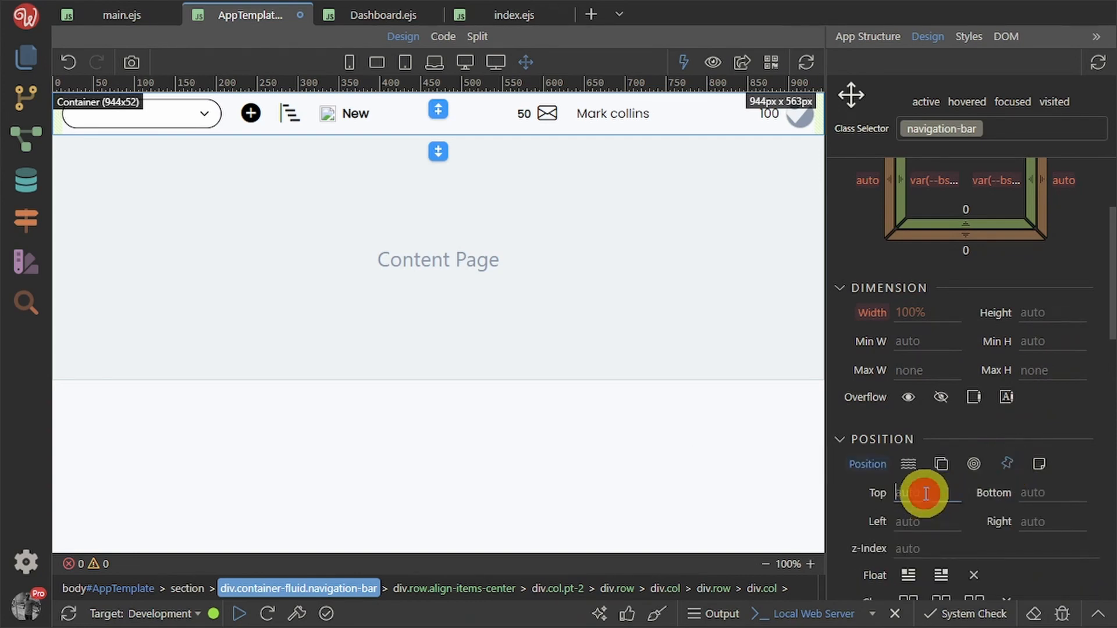
pyautogui.write('0px')
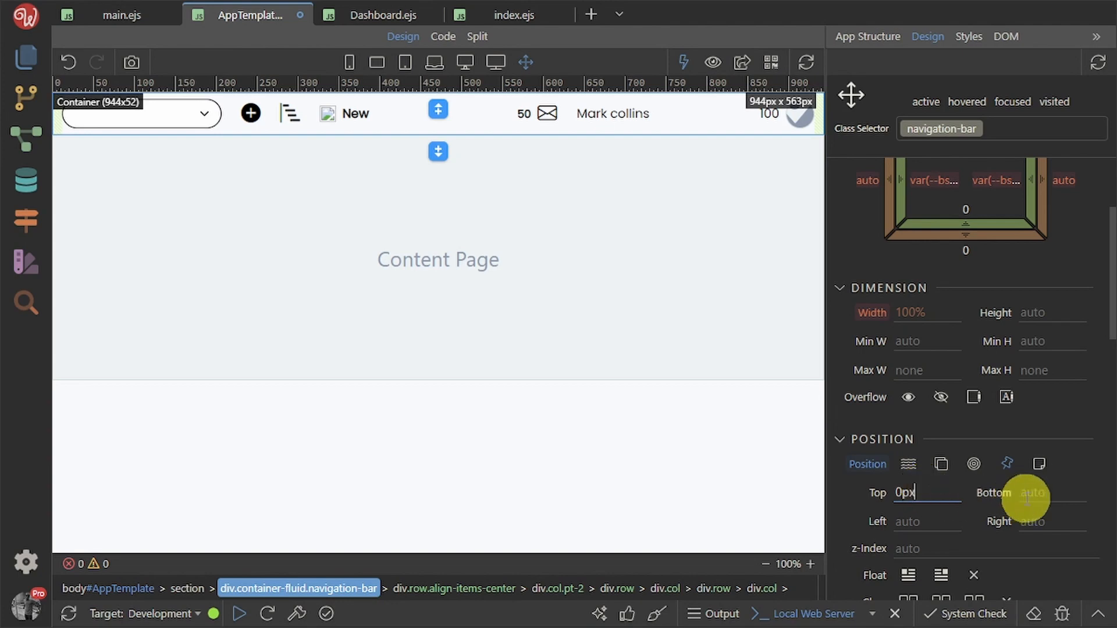
pyautogui.click(1088, 483)
pyautogui.click(947, 548)
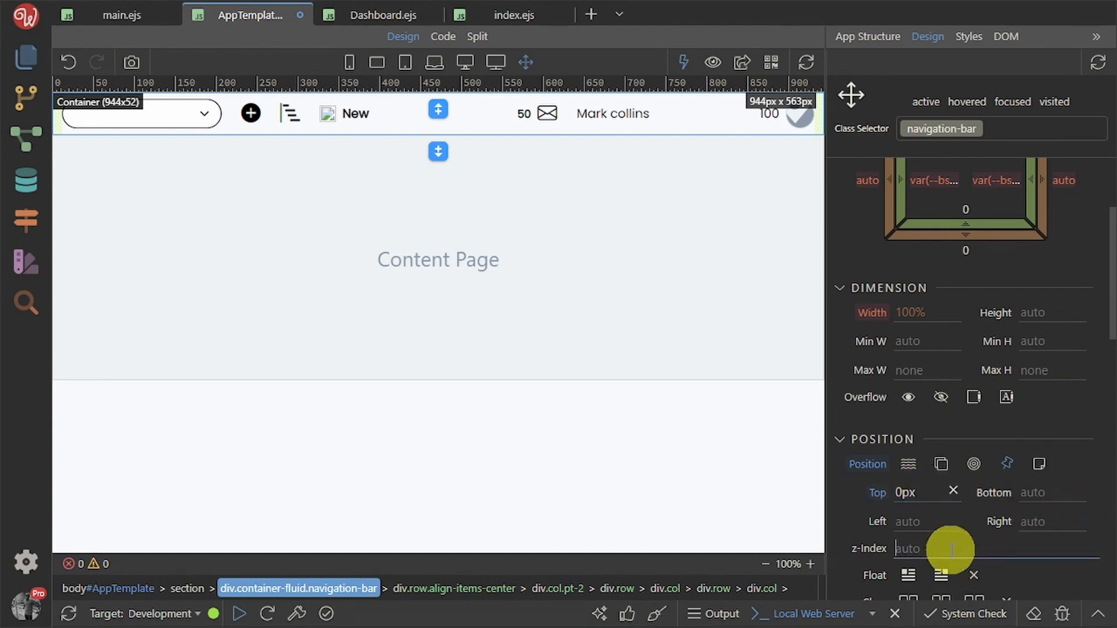
pyautogui.write('2')
pyautogui.click(848, 529)
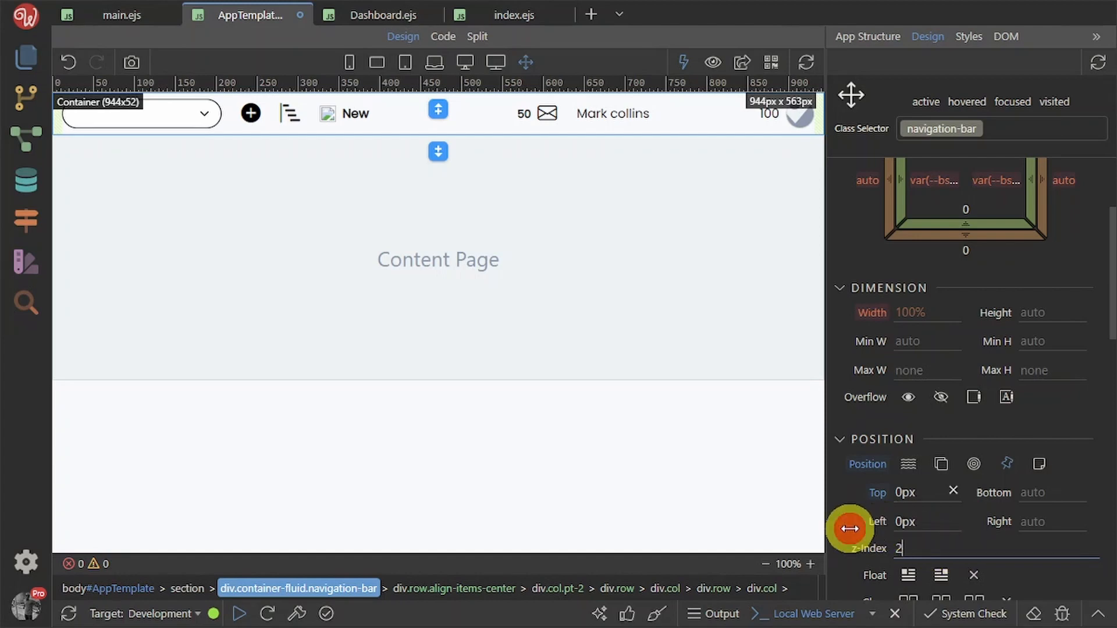
pyautogui.click(850, 528)
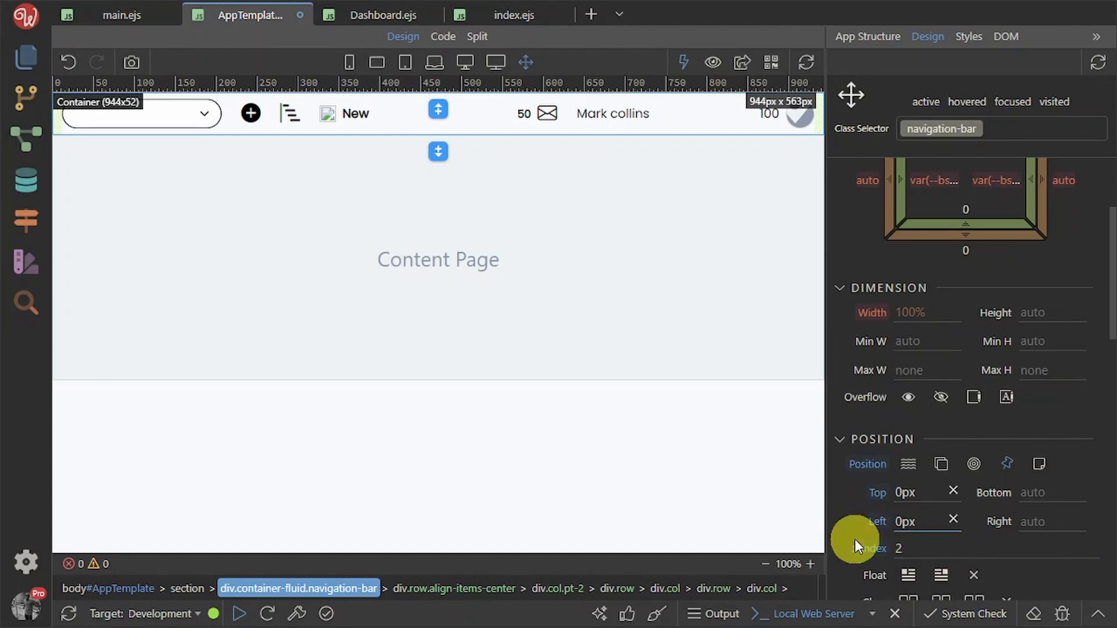
pyautogui.hotkey('ctrl', 's')
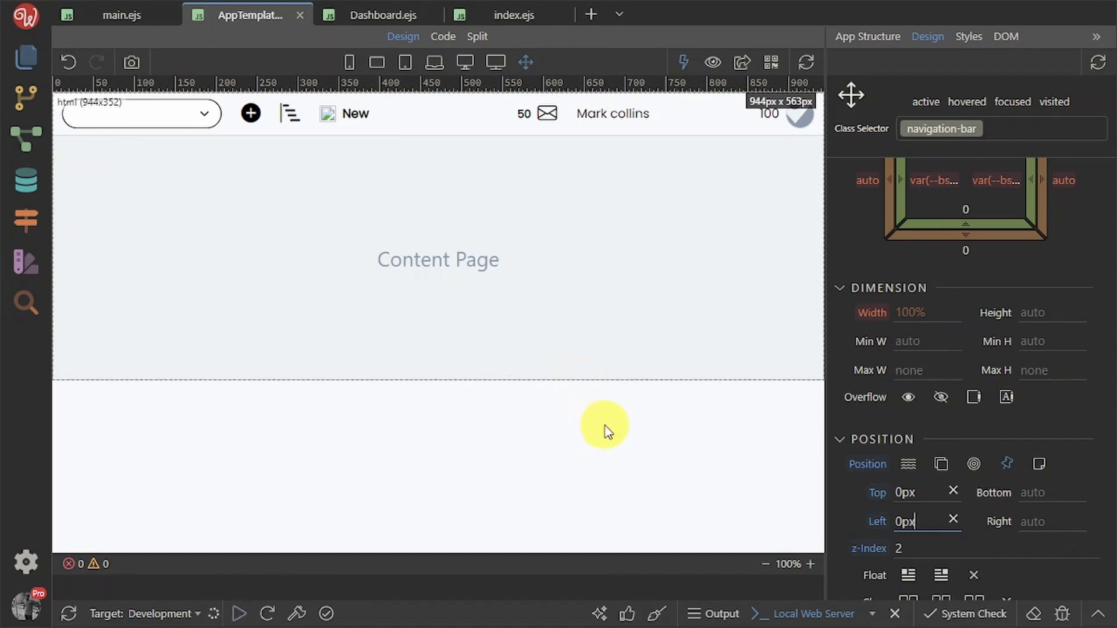
# Reselect the header container inside the Section and bring up its Design properties
pyautogui.click(868, 34)
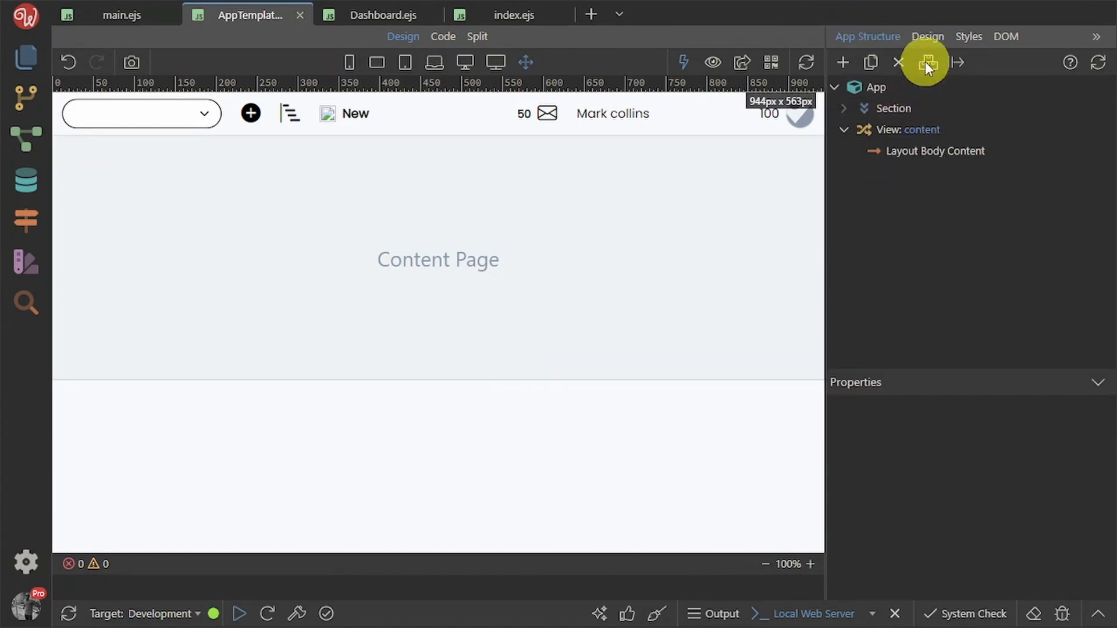
pyautogui.click(909, 120)
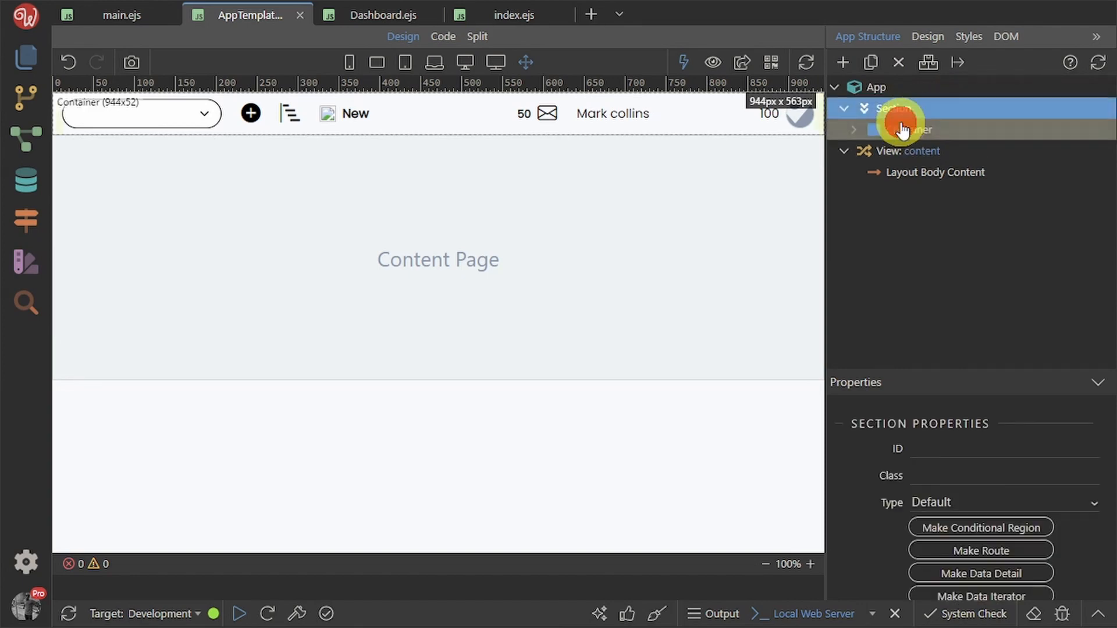
pyautogui.click(908, 130)
pyautogui.click(923, 36)
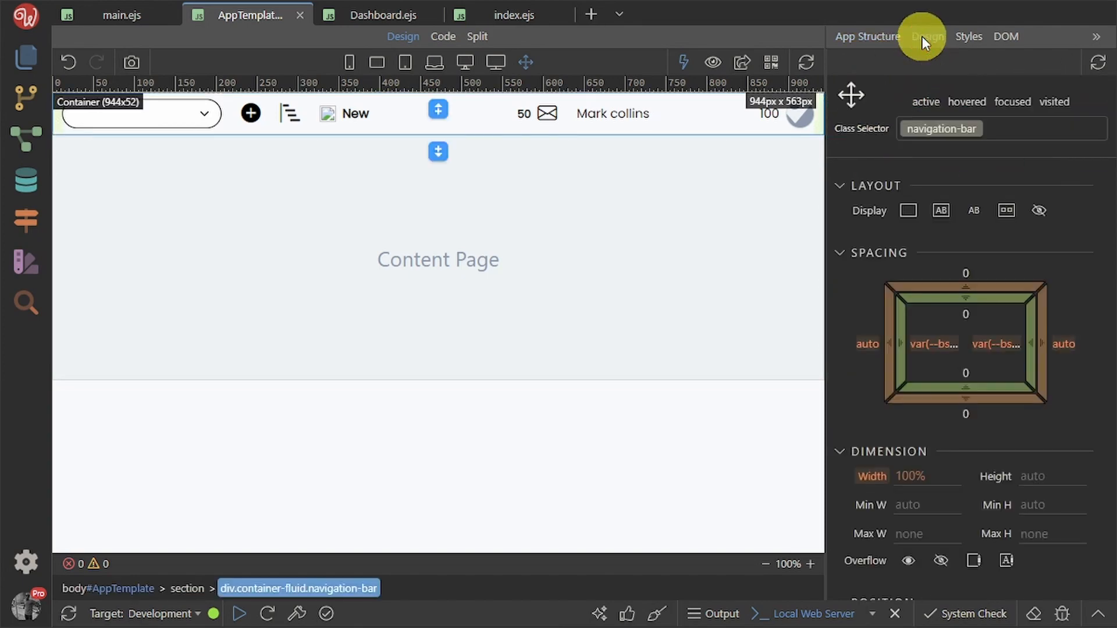
pyautogui.scroll(-5, 1044, 500)
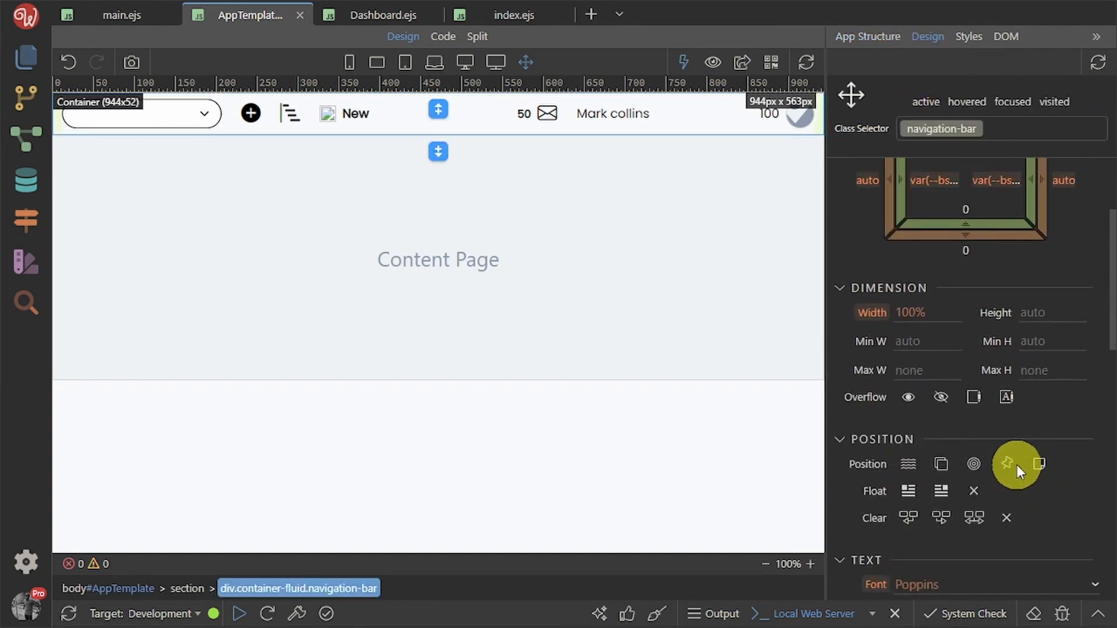
# Pin the navigation bar with Top 0px and z-index 2, then save AppTemplate
pyautogui.click(1008, 461)
pyautogui.click(903, 489)
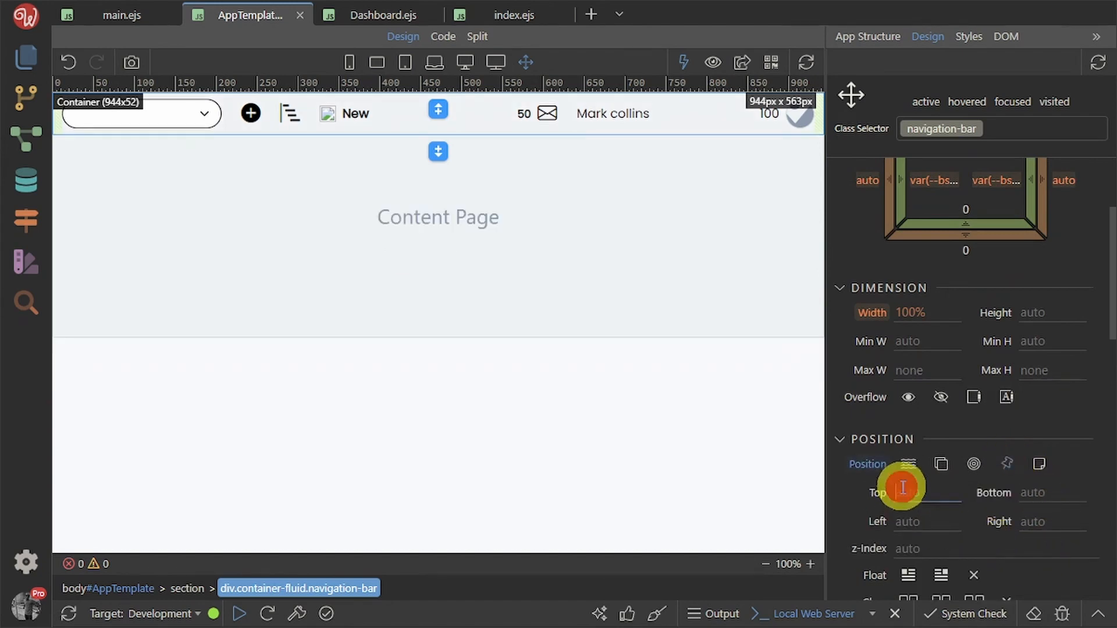
pyautogui.write('0p')
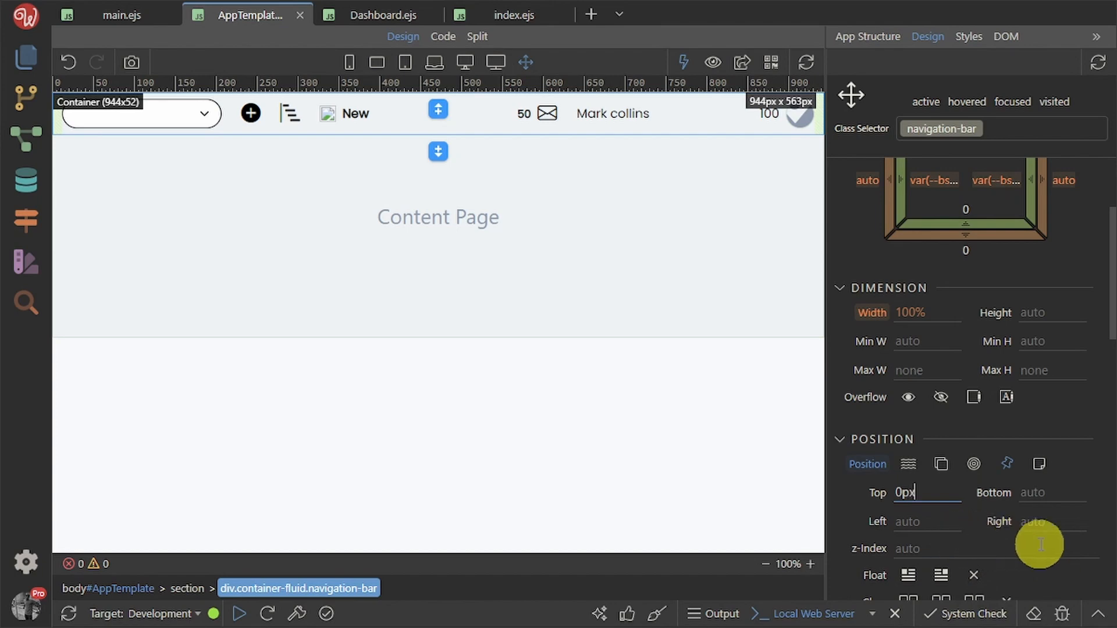
pyautogui.write('x')
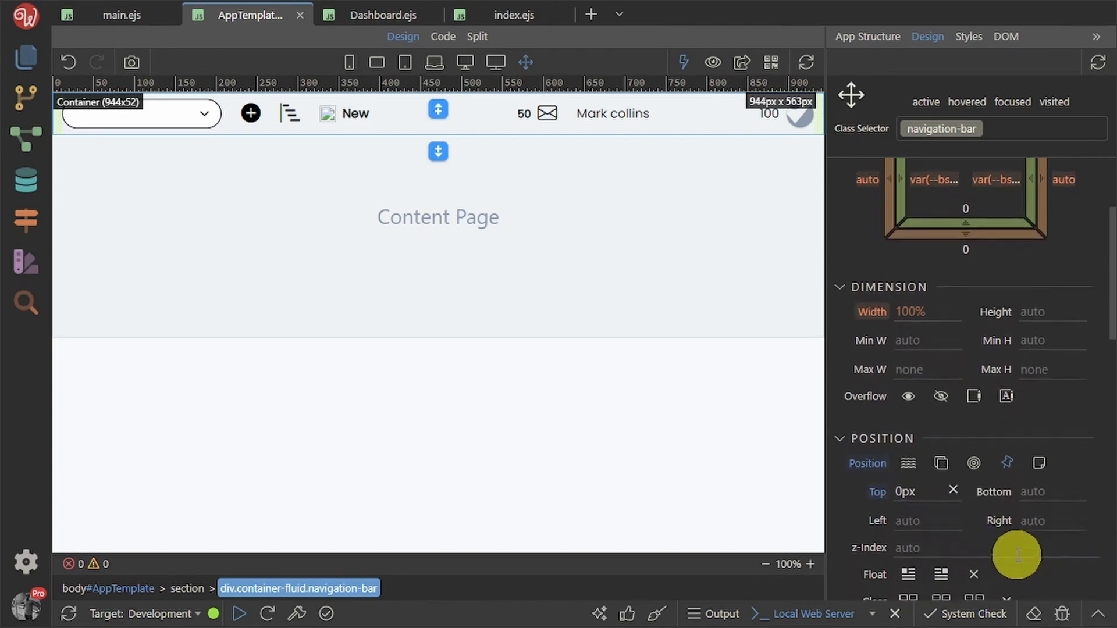
pyautogui.scroll(-3, 1018, 558)
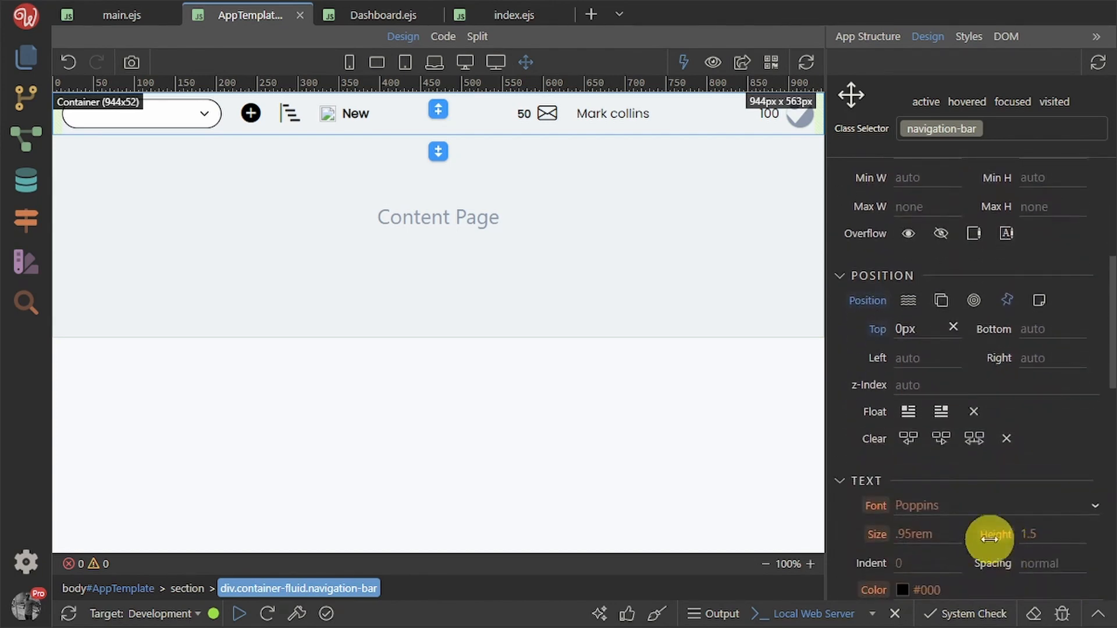
pyautogui.click(924, 383)
pyautogui.write('2')
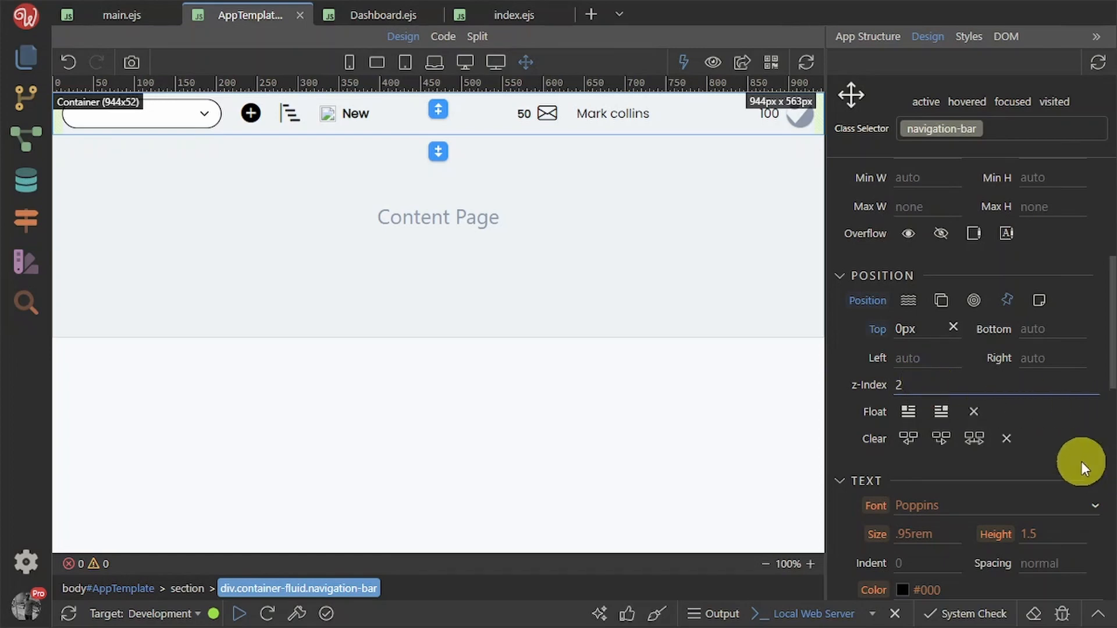
pyautogui.click(1066, 449)
pyautogui.click(1066, 453)
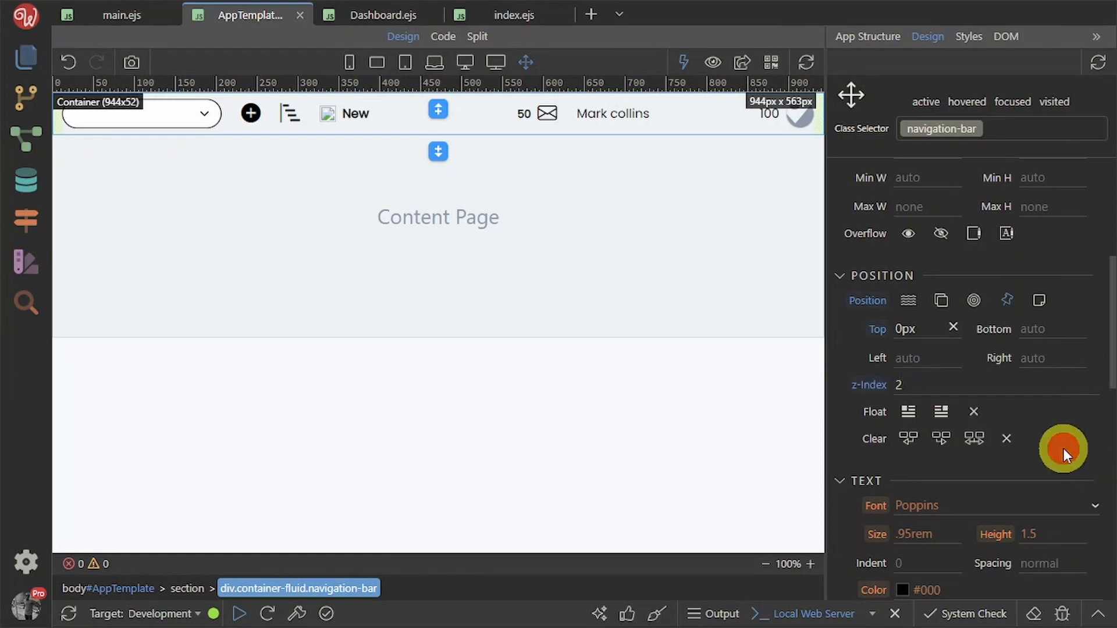
pyautogui.hotkey('ctrl', 's')
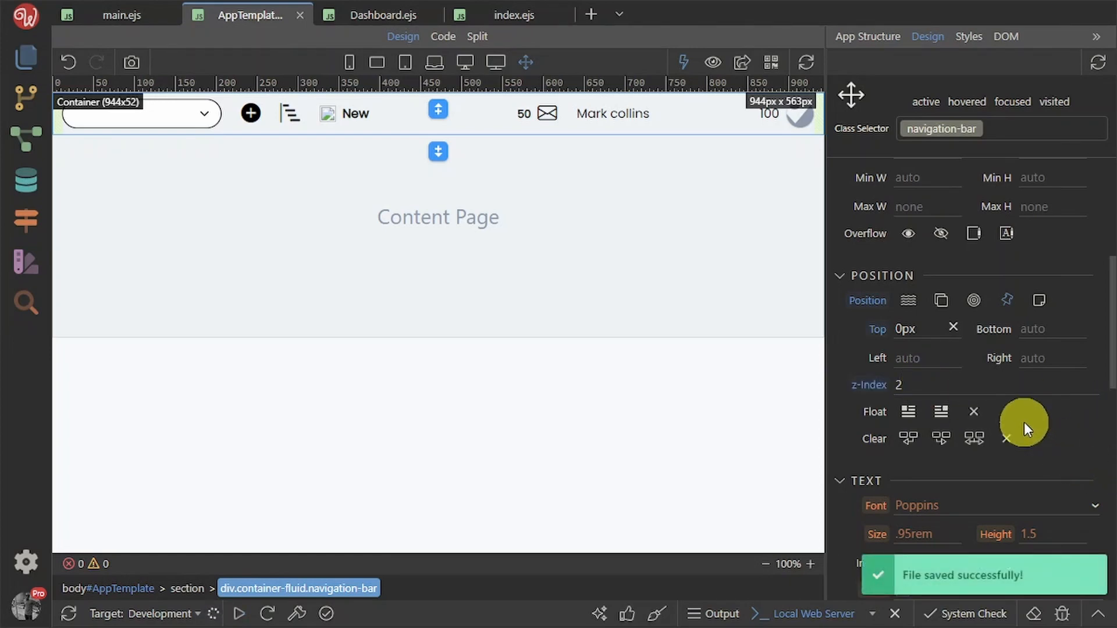
pyautogui.click(850, 38)
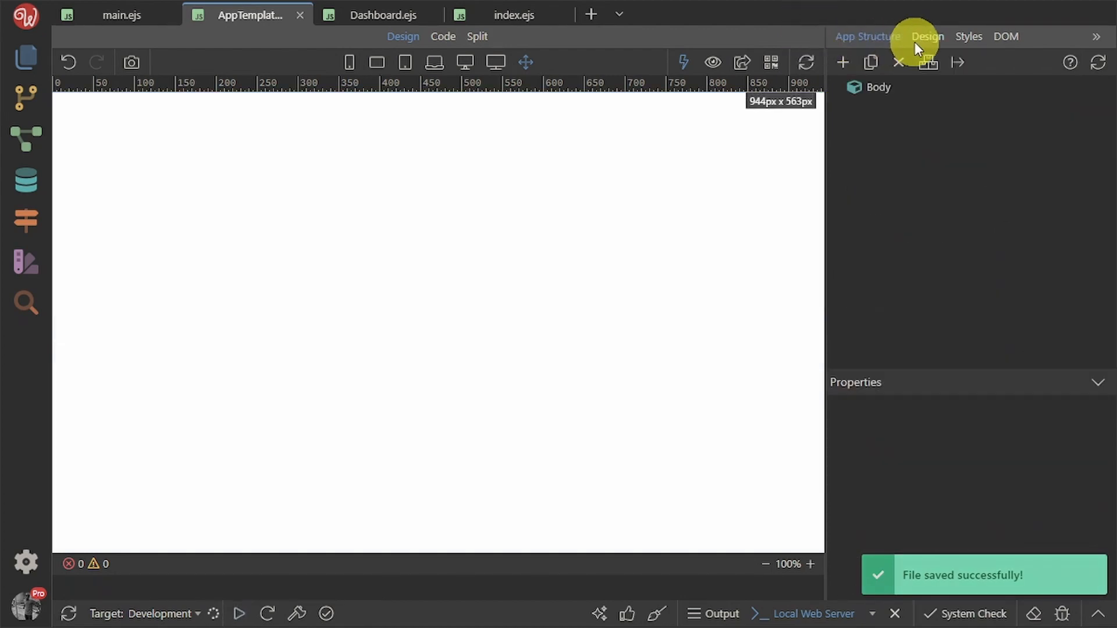
# Undo the last change and reselect the navigation bar container in the Section to view its styles
pyautogui.click(902, 87)
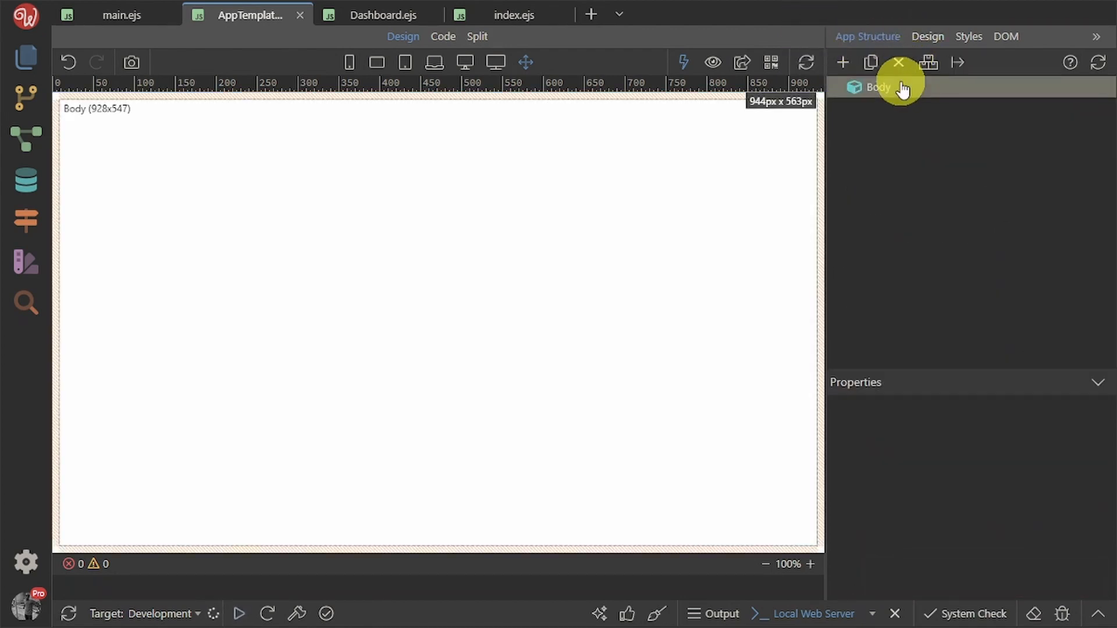
pyautogui.click(65, 55)
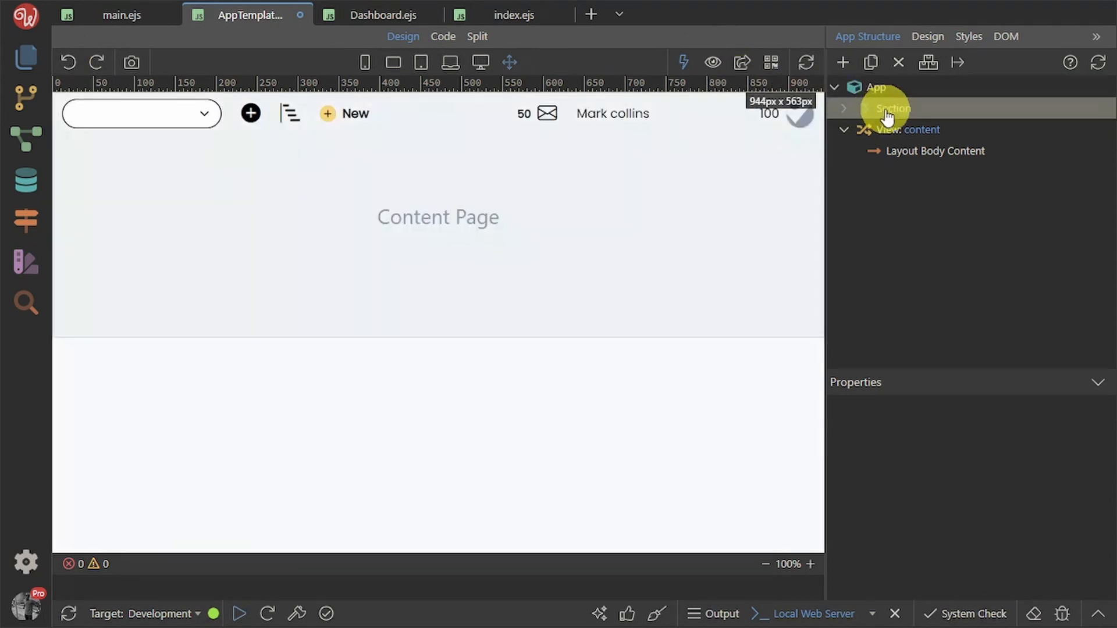
pyautogui.click(844, 109)
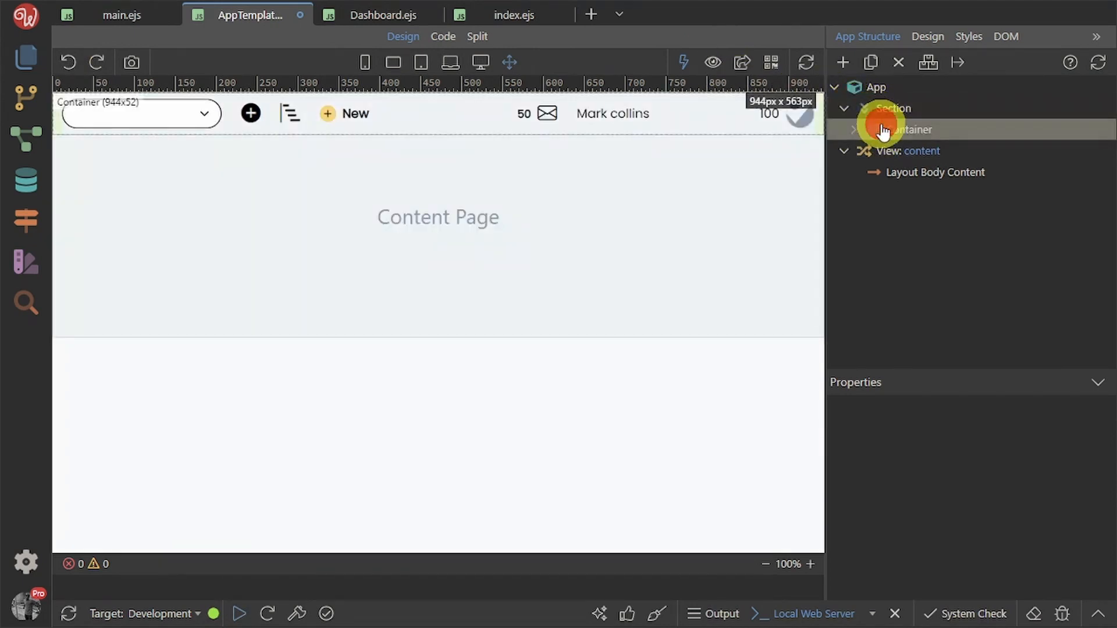
pyautogui.click(882, 130)
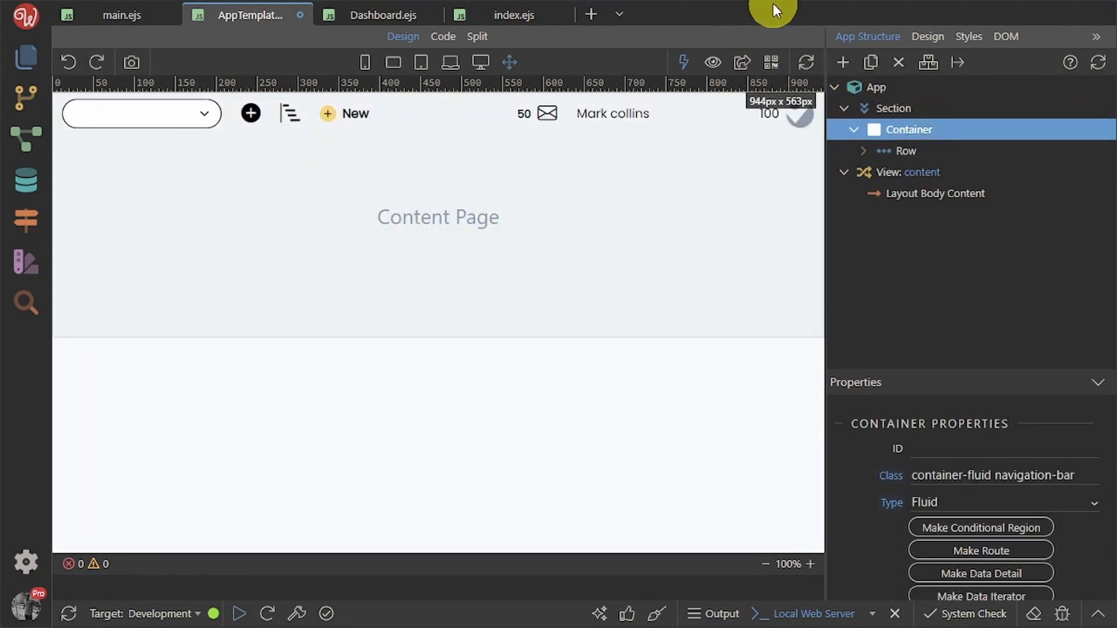
pyautogui.click(936, 41)
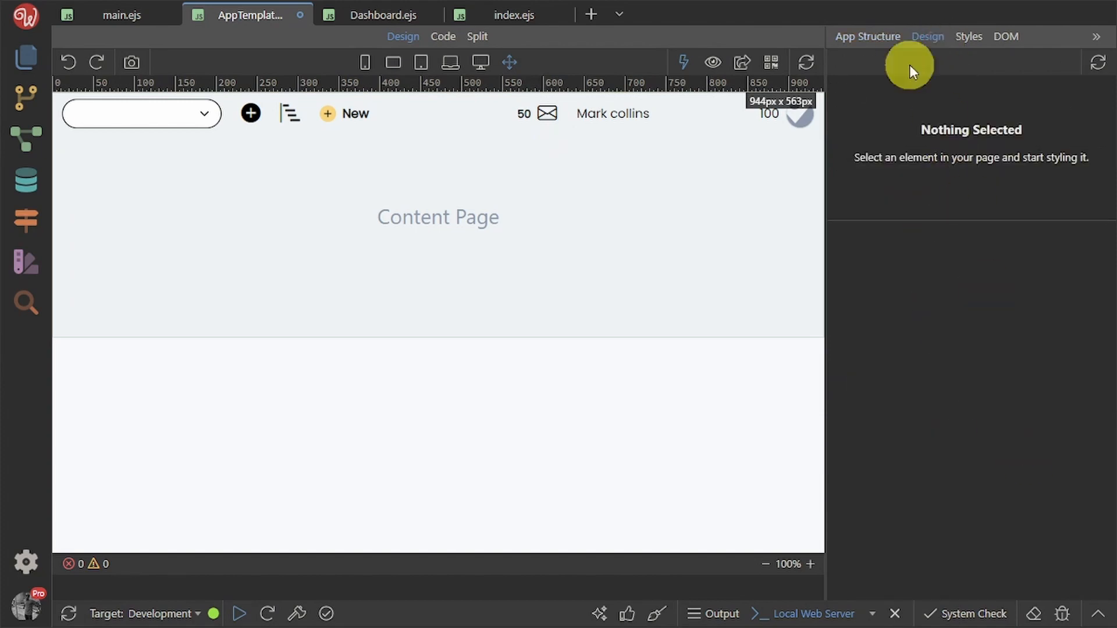
pyautogui.click(868, 36)
pyautogui.click(904, 139)
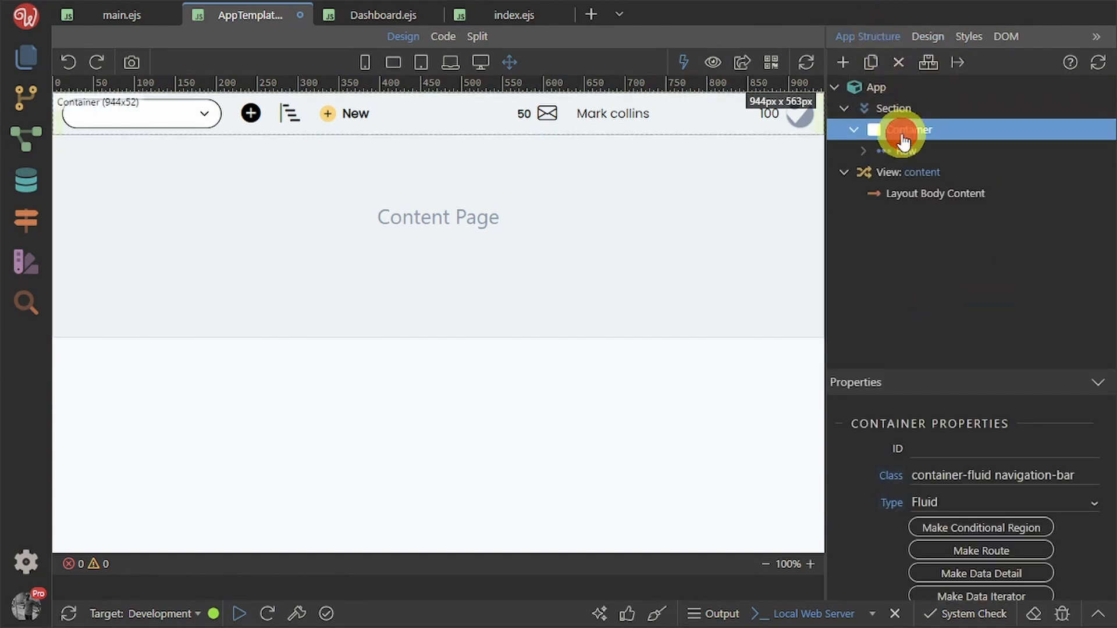
pyautogui.click(929, 29)
pyautogui.scroll(-2, 997, 413)
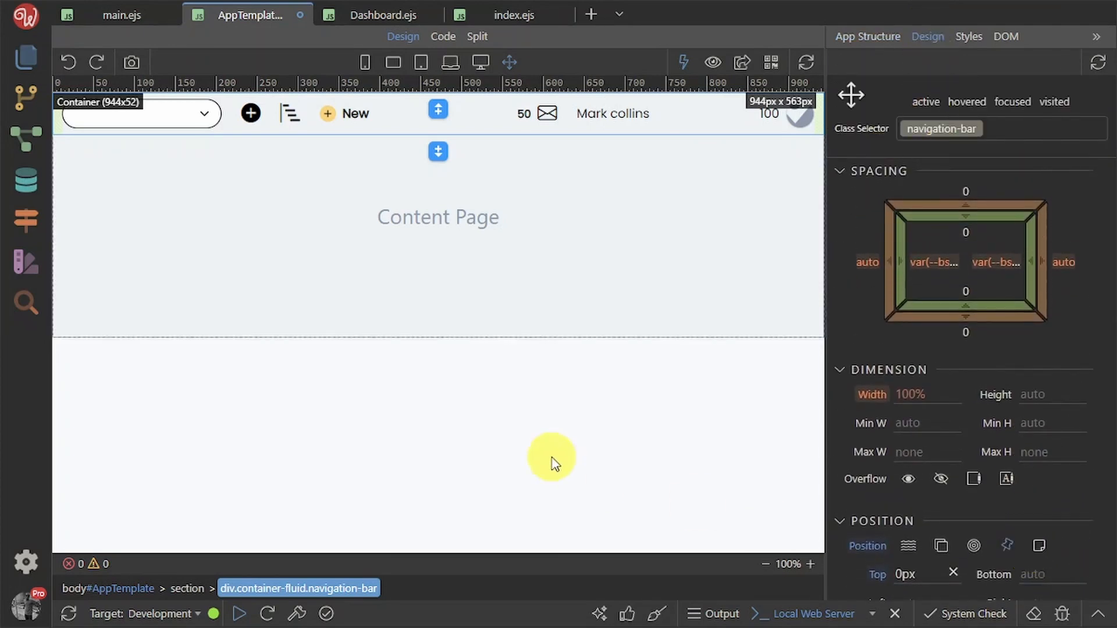
# Save and reload the localhost Dashboard preview in Chrome
pyautogui.hotkey('ctrl', 's')
pyautogui.hotkey('alt', 'Tab')
pyautogui.click(70, 43)
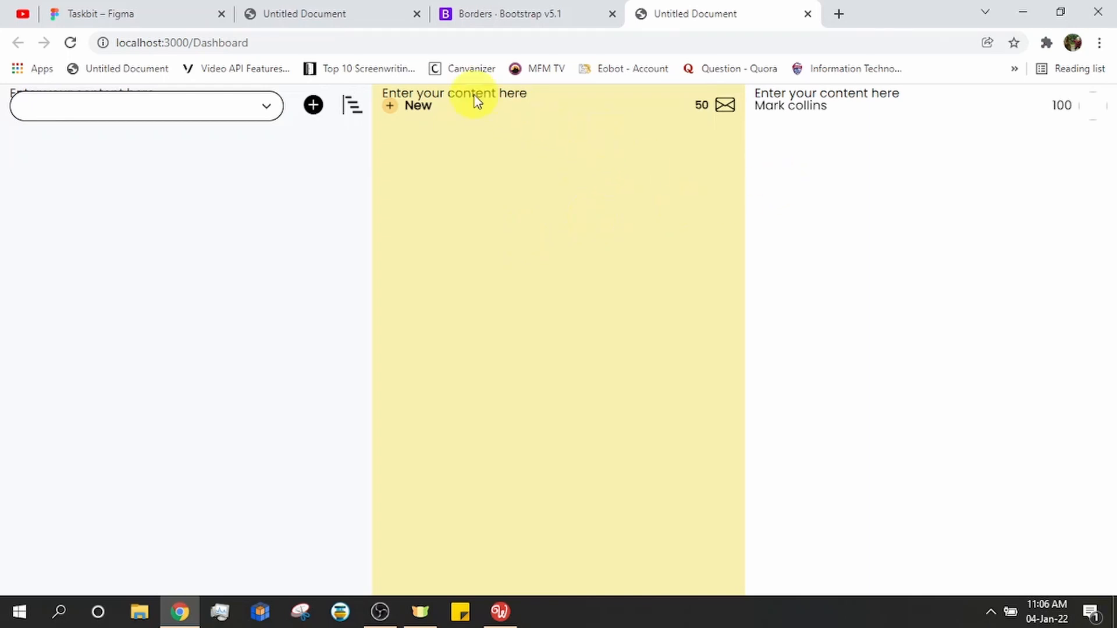
# Back in Wappler, open Dashboard.ejs and select its first column in the structure tree
pyautogui.click(500, 611)
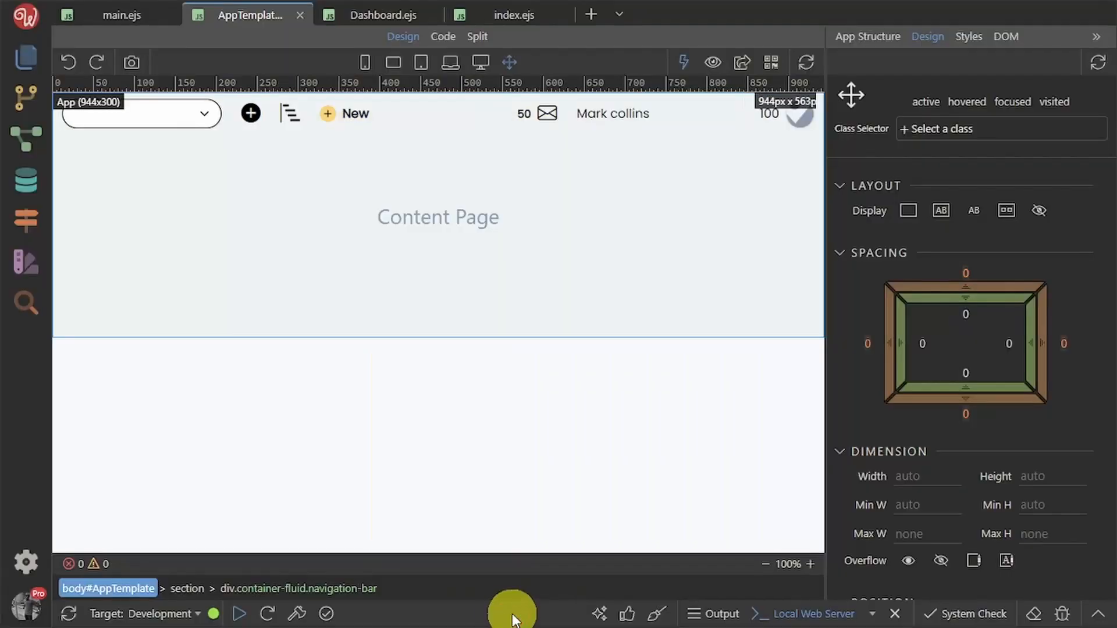
pyautogui.click(379, 11)
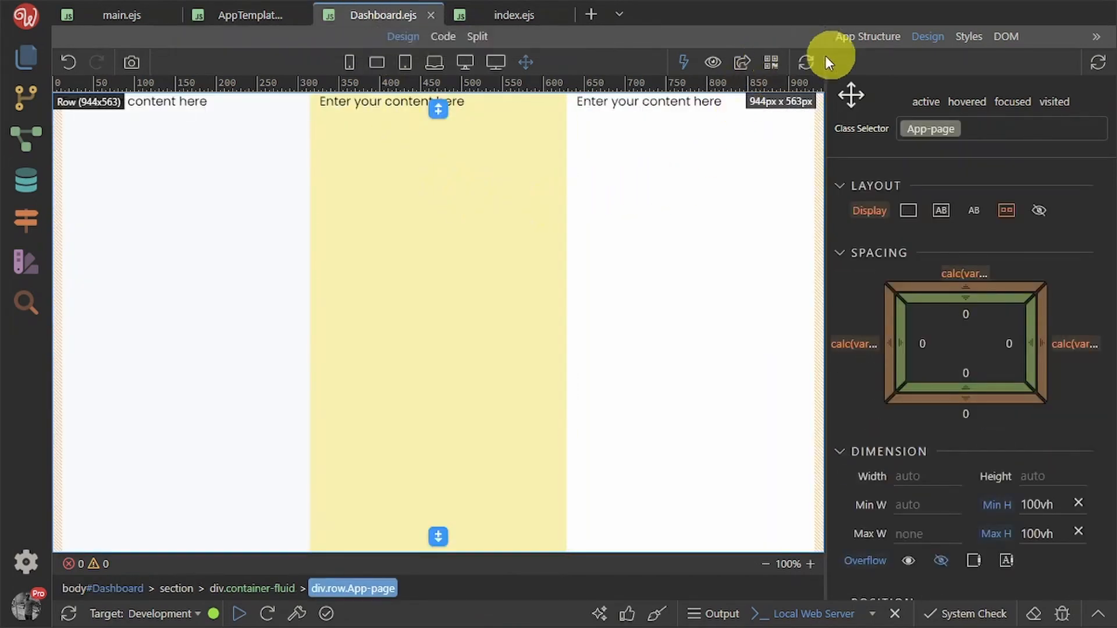
pyautogui.click(851, 43)
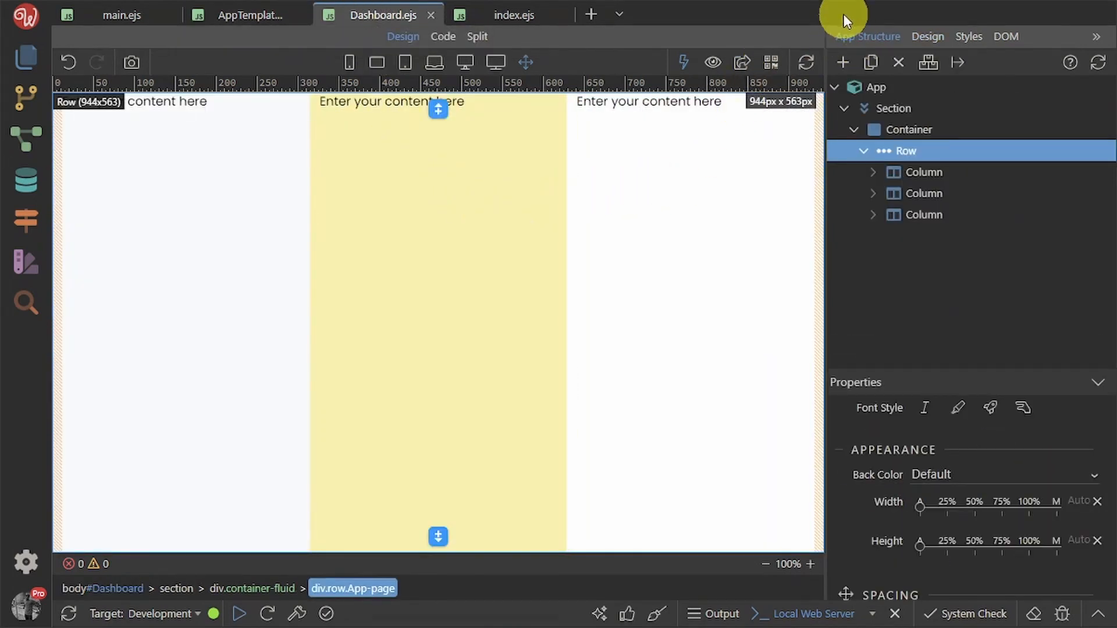
pyautogui.click(711, 431)
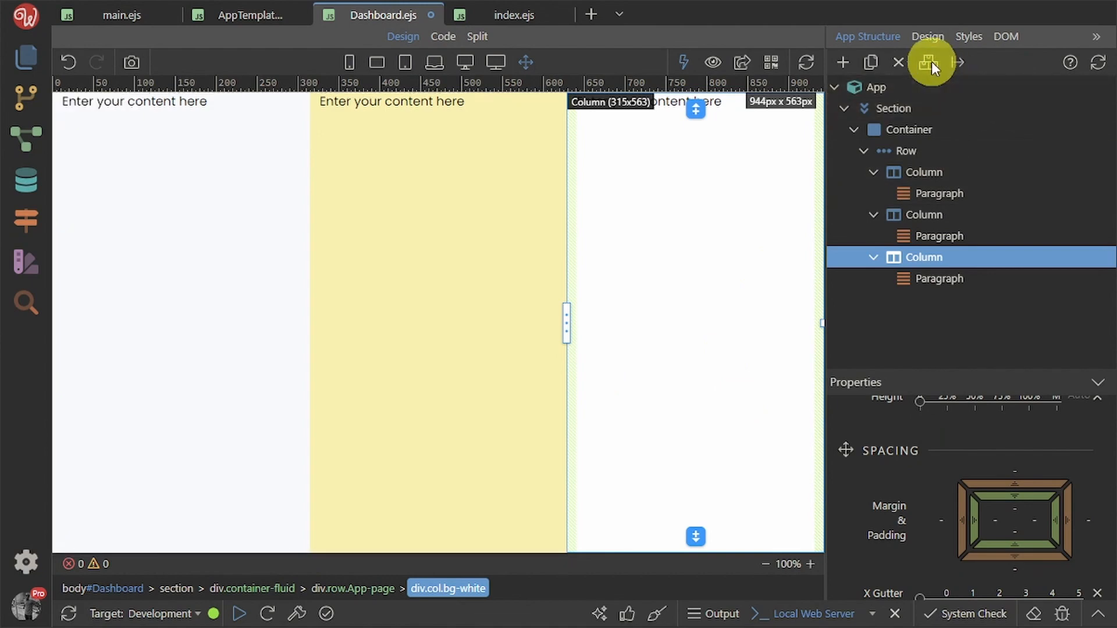
pyautogui.click(918, 172)
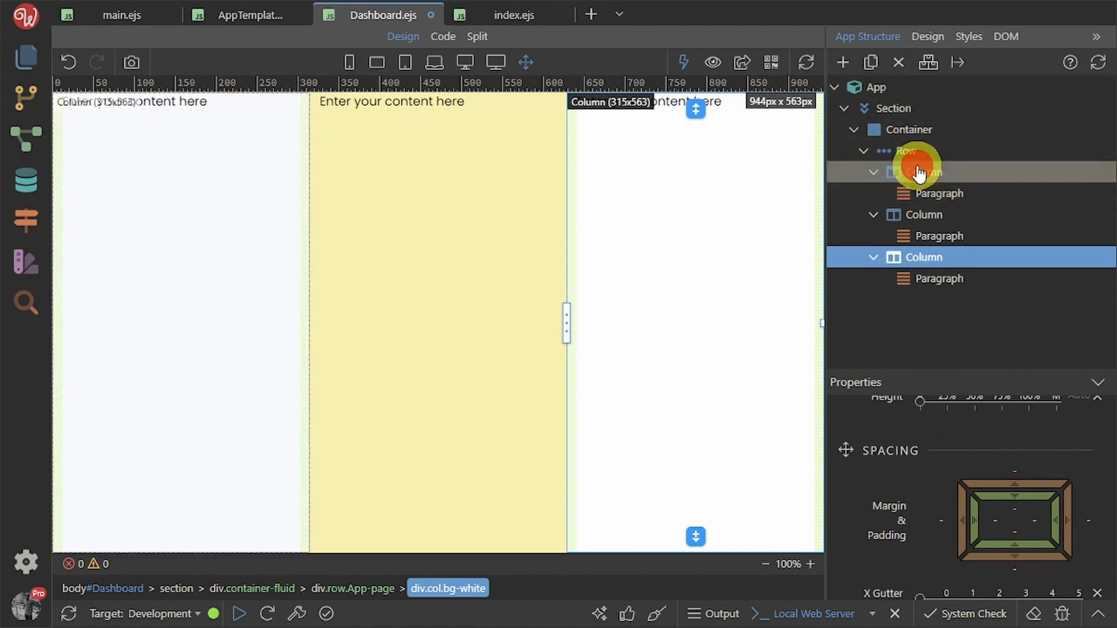
# Create and apply a page-col class on the first Dashboard column
pyautogui.click(928, 36)
pyautogui.click(943, 125)
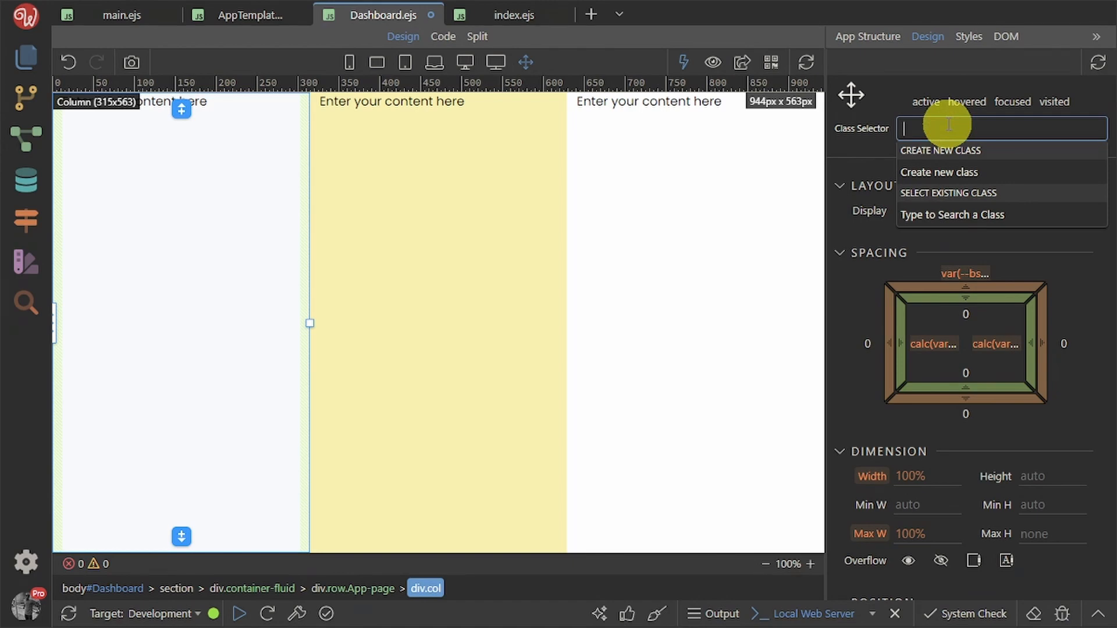
pyautogui.write('page')
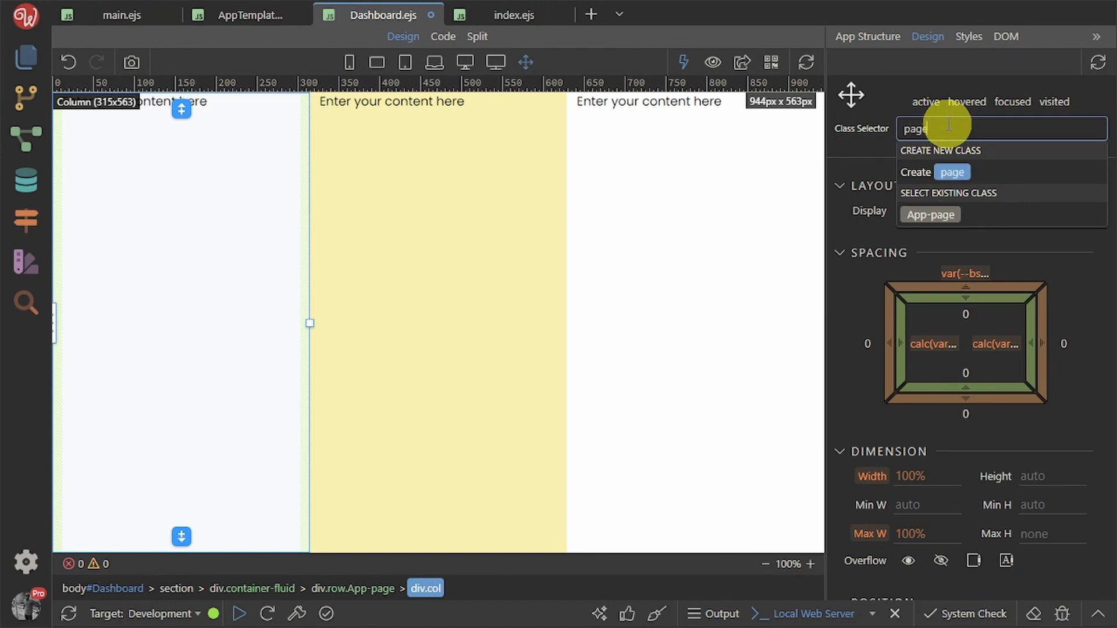
pyautogui.write('-col')
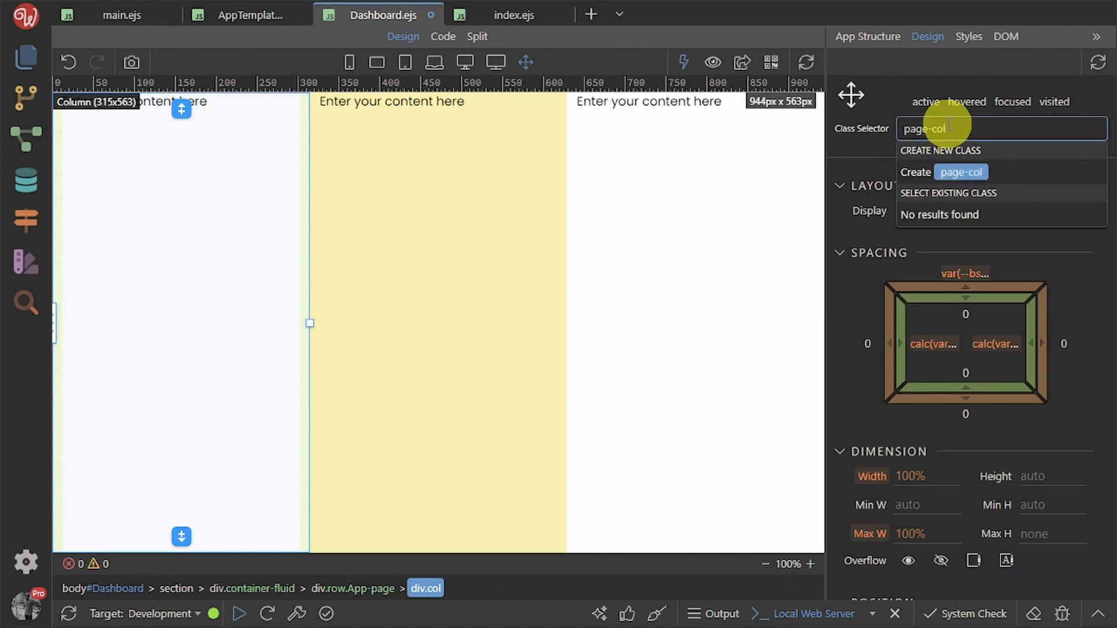
pyautogui.press('Return')
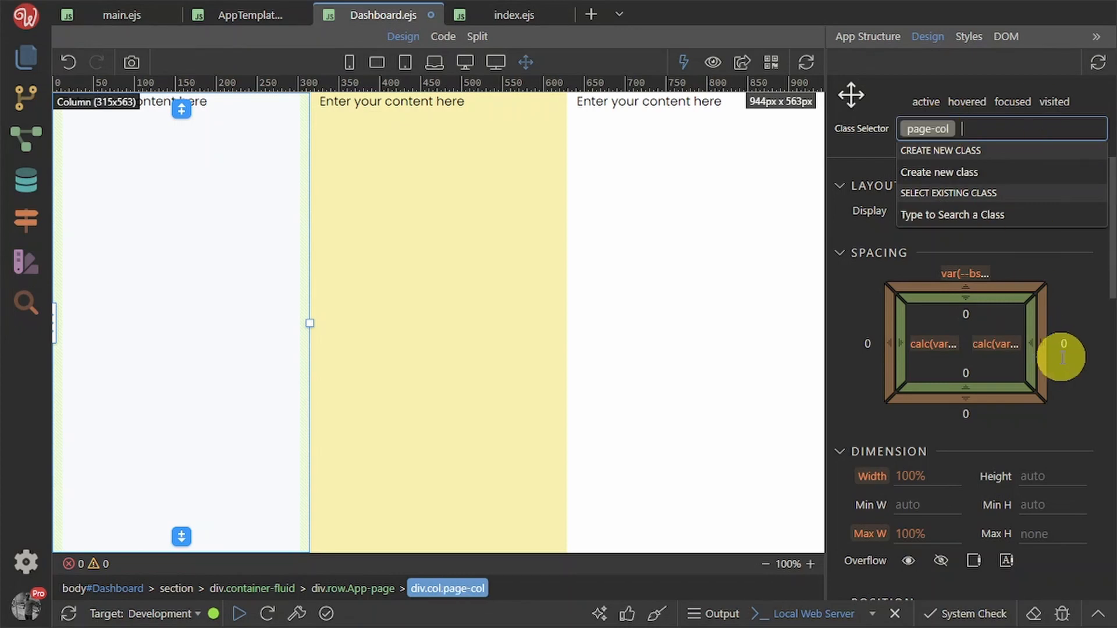
pyautogui.click(1099, 424)
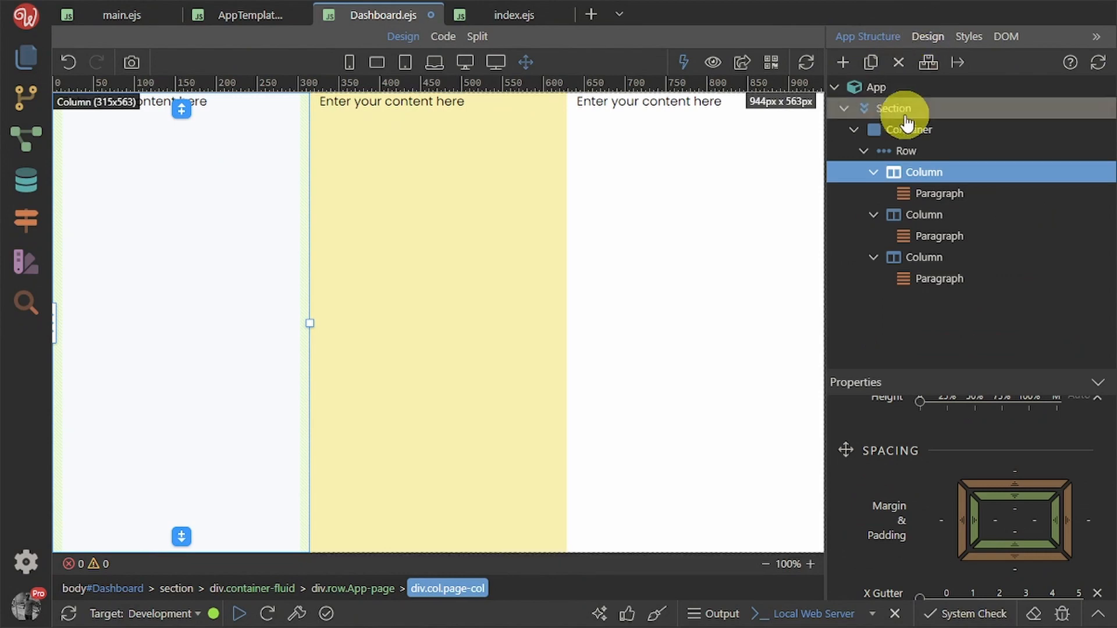
# Give page-col 40px top padding and save Dashboard.ejs
pyautogui.click(927, 38)
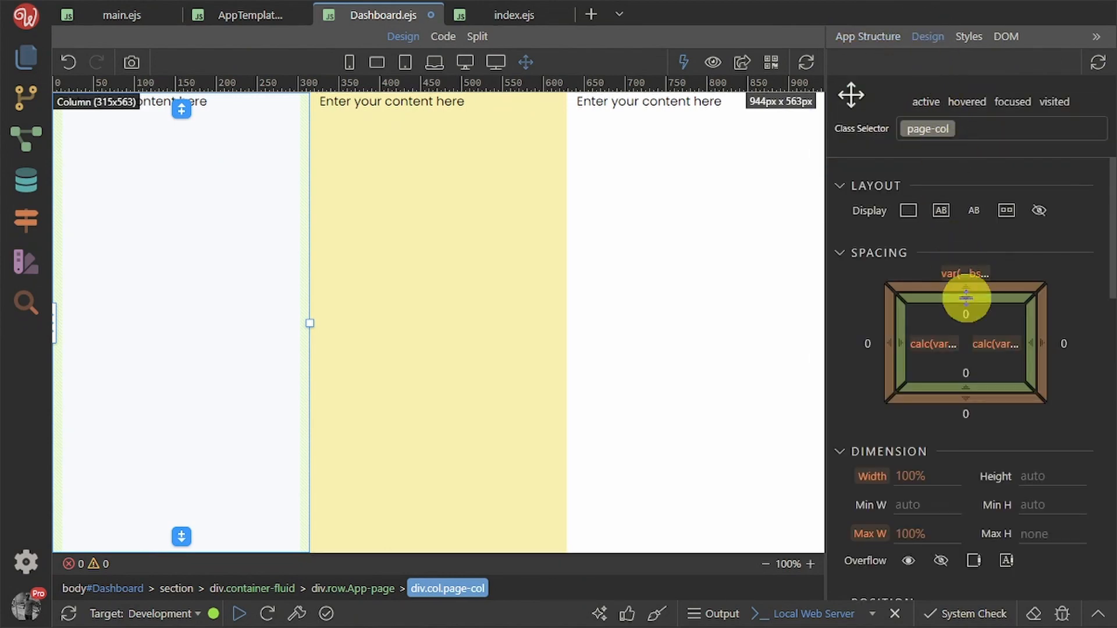
pyautogui.moveTo(966, 298); pyautogui.dragTo(998, 465)
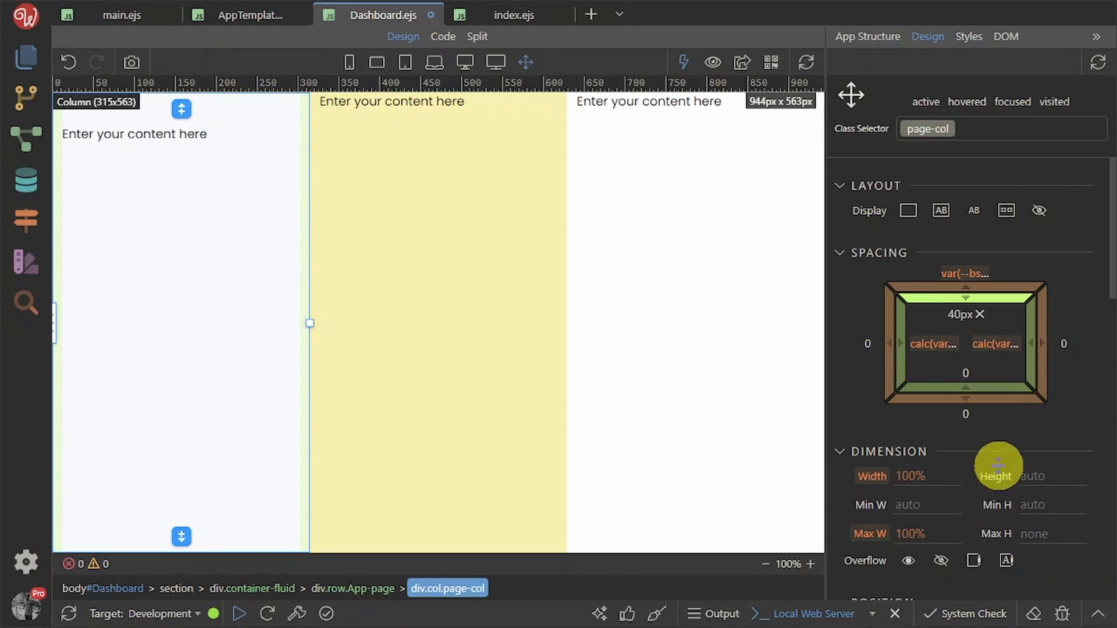
pyautogui.click(1098, 355)
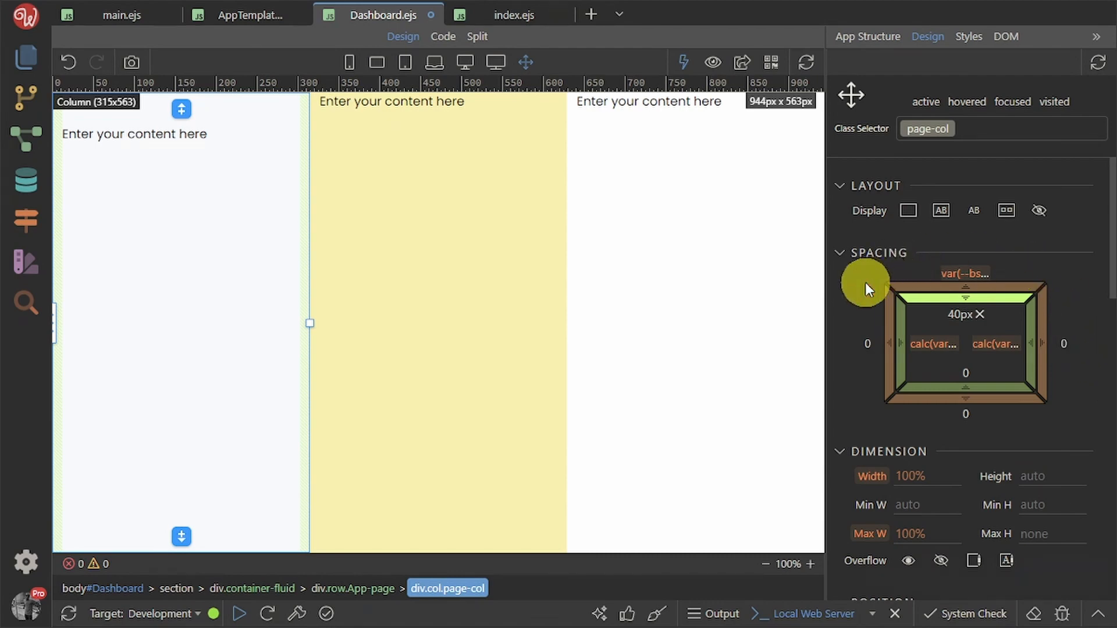
pyautogui.hotkey('ctrl', 's')
pyautogui.click(876, 38)
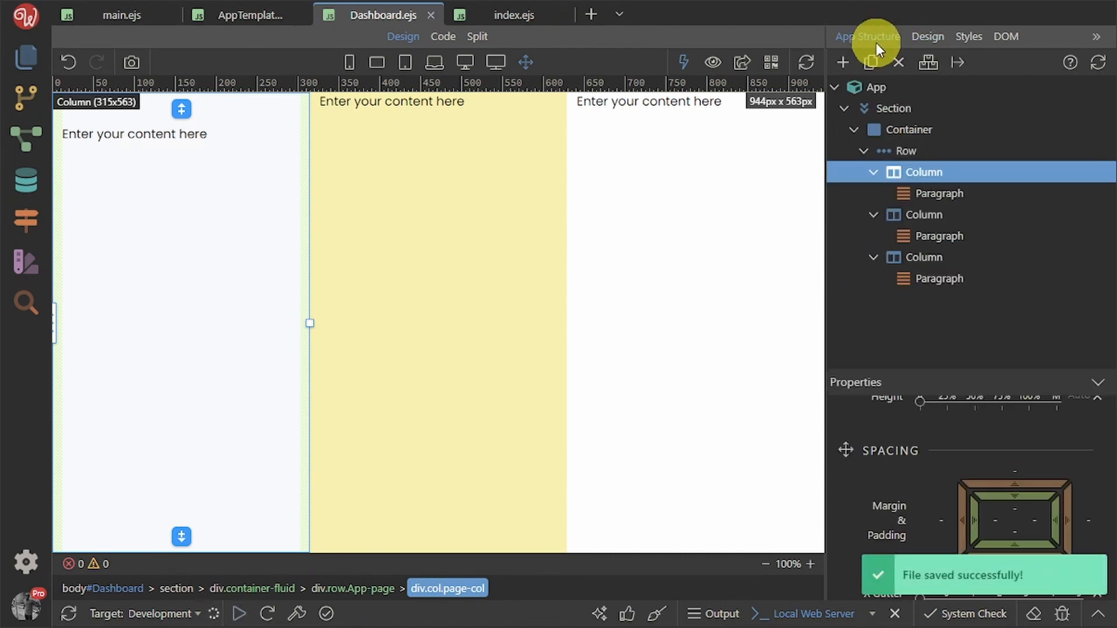
pyautogui.click(934, 37)
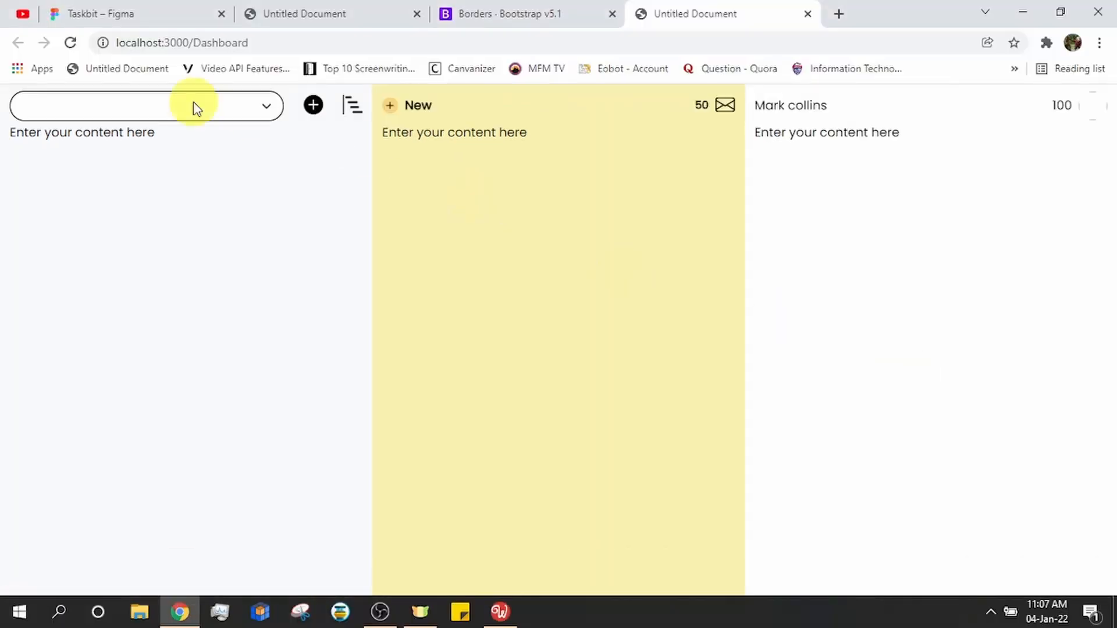
# Raise page-col top padding to about 60px, save, and reload the Chrome preview
pyautogui.click(72, 41)
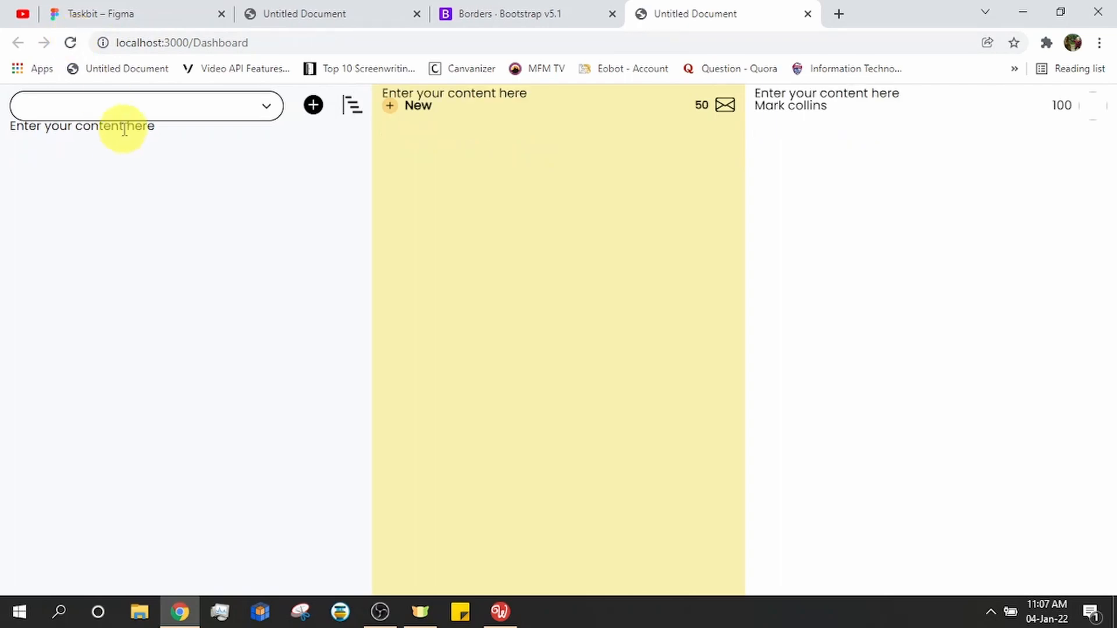
pyautogui.hotkey('alt', 'Tab')
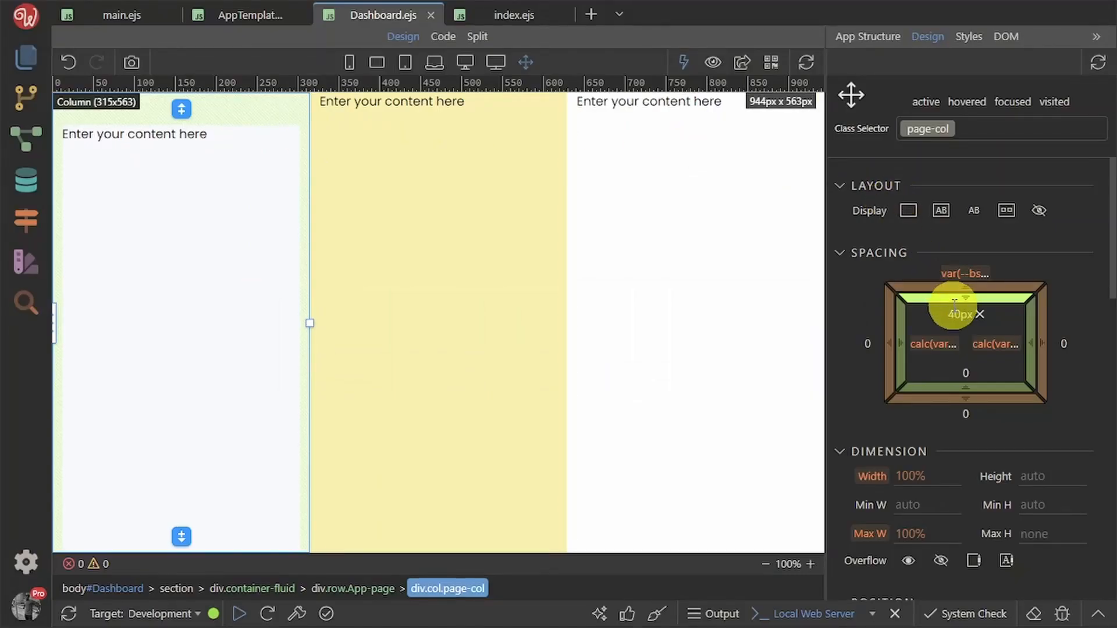
pyautogui.moveTo(955, 301); pyautogui.dragTo(950, 386)
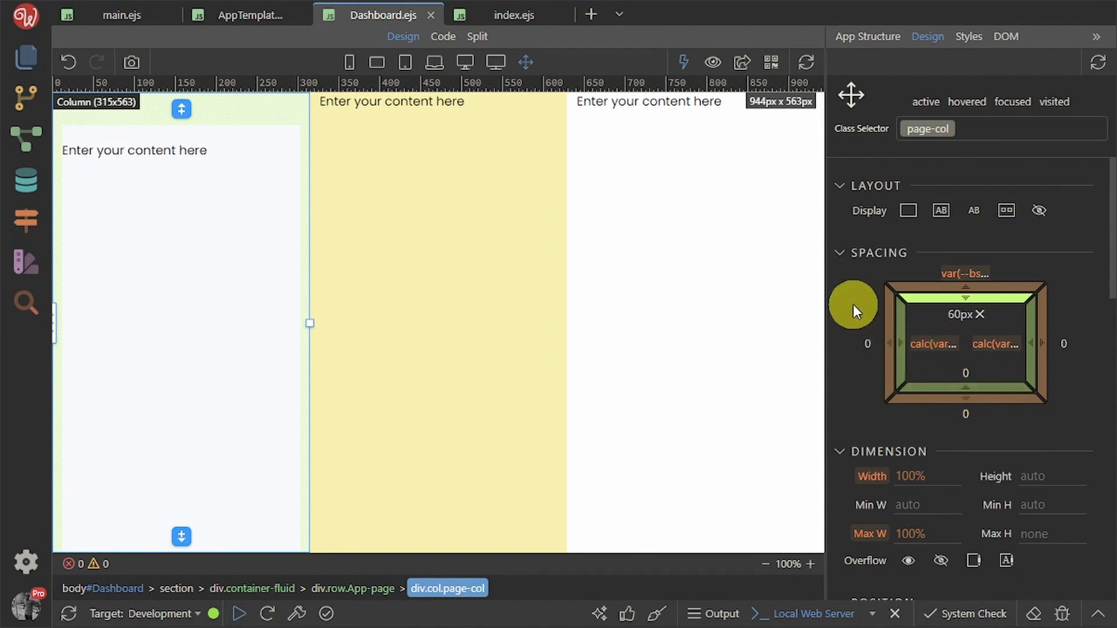
pyautogui.hotkey('ctrl', 's')
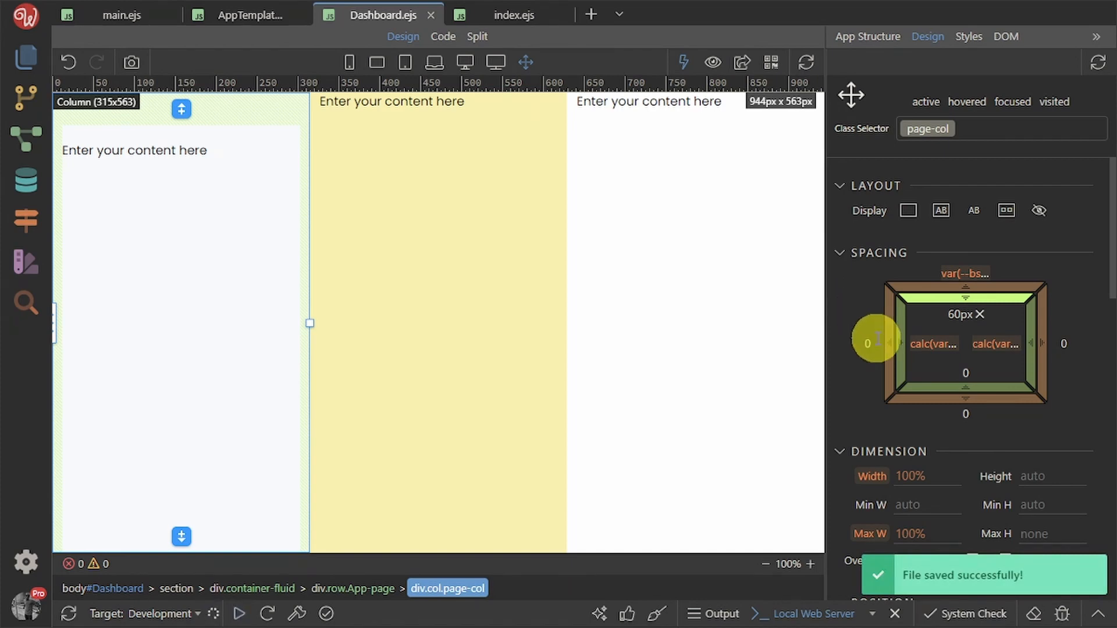
pyautogui.hotkey('alt', 'Tab')
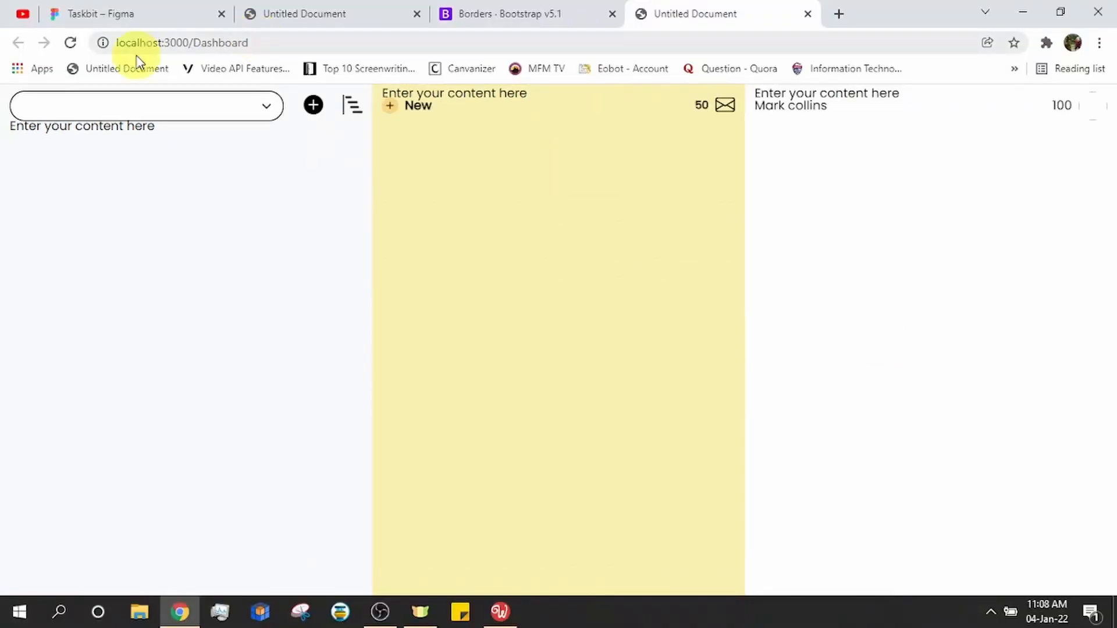
pyautogui.click(69, 42)
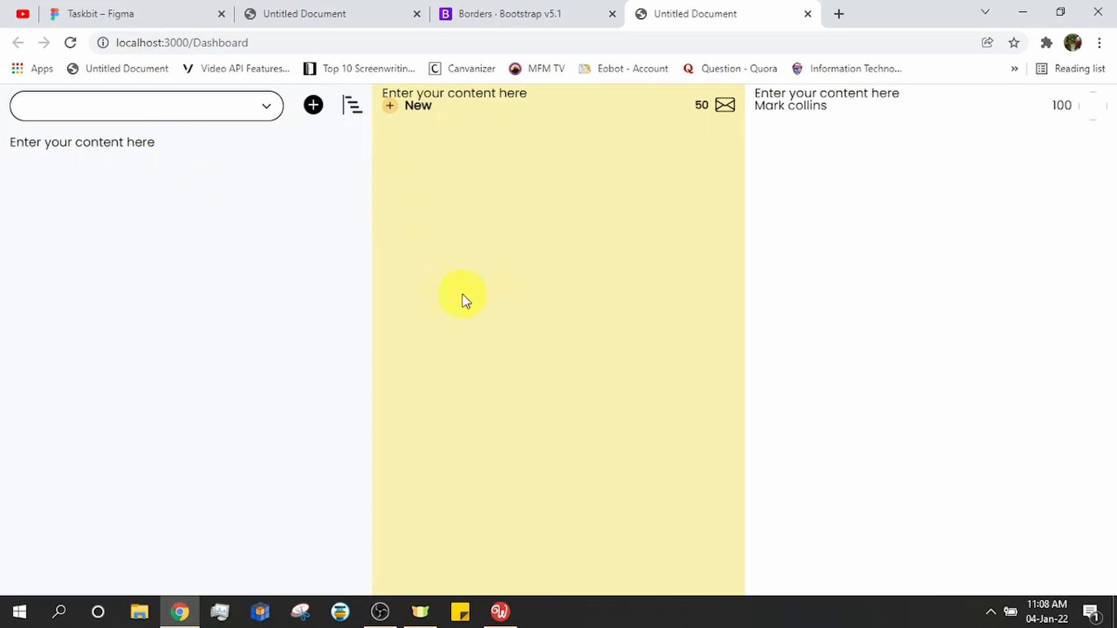
# Increase page-col top padding to 80px, save, and reload the Dashboard preview
pyautogui.click(498, 612)
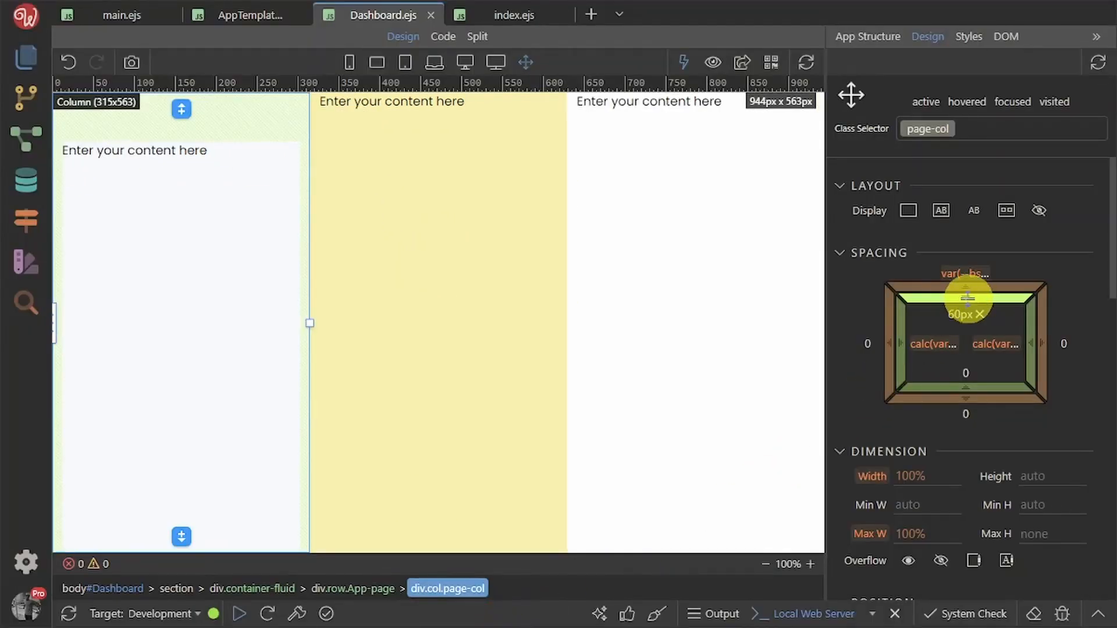
pyautogui.moveTo(967, 298); pyautogui.dragTo(988, 381)
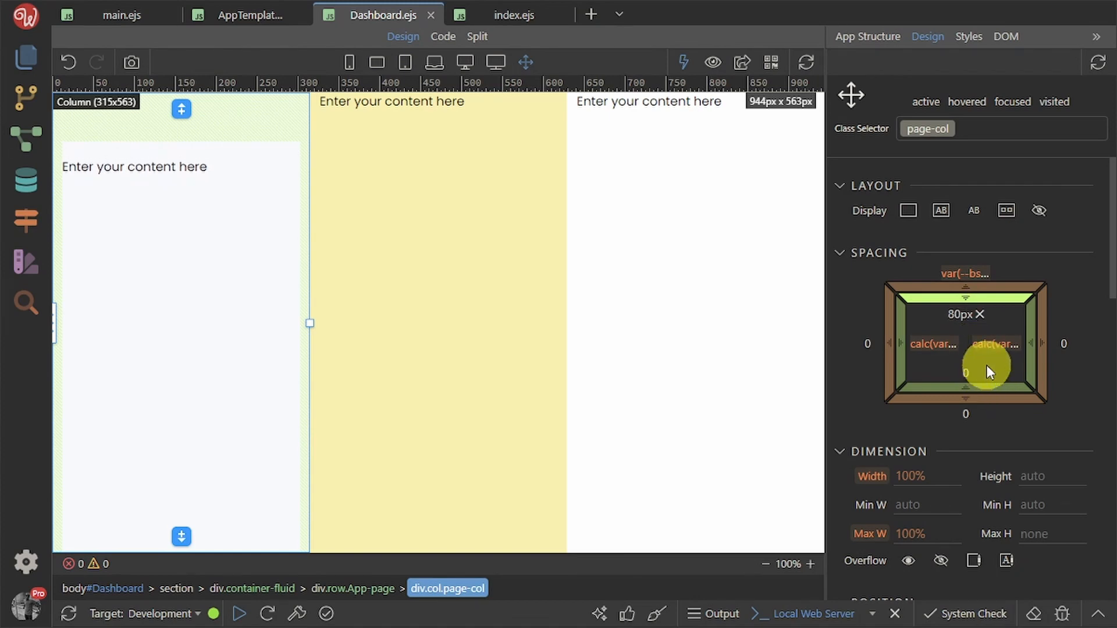
pyautogui.click(1061, 437)
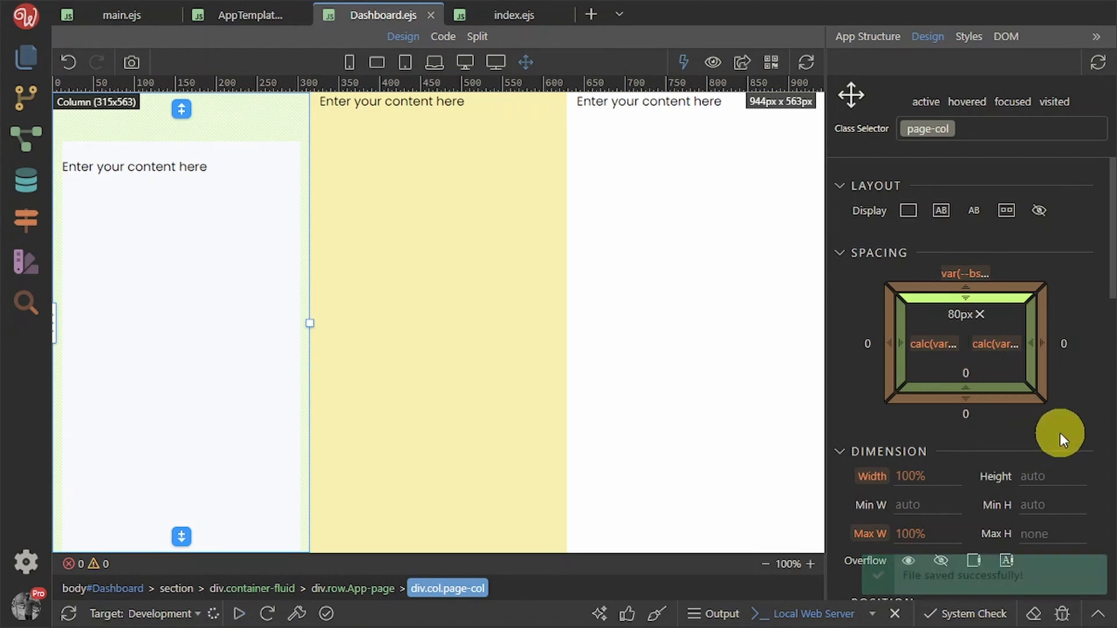
pyautogui.hotkey('ctrl', 's')
pyautogui.hotkey('alt', 'Tab')
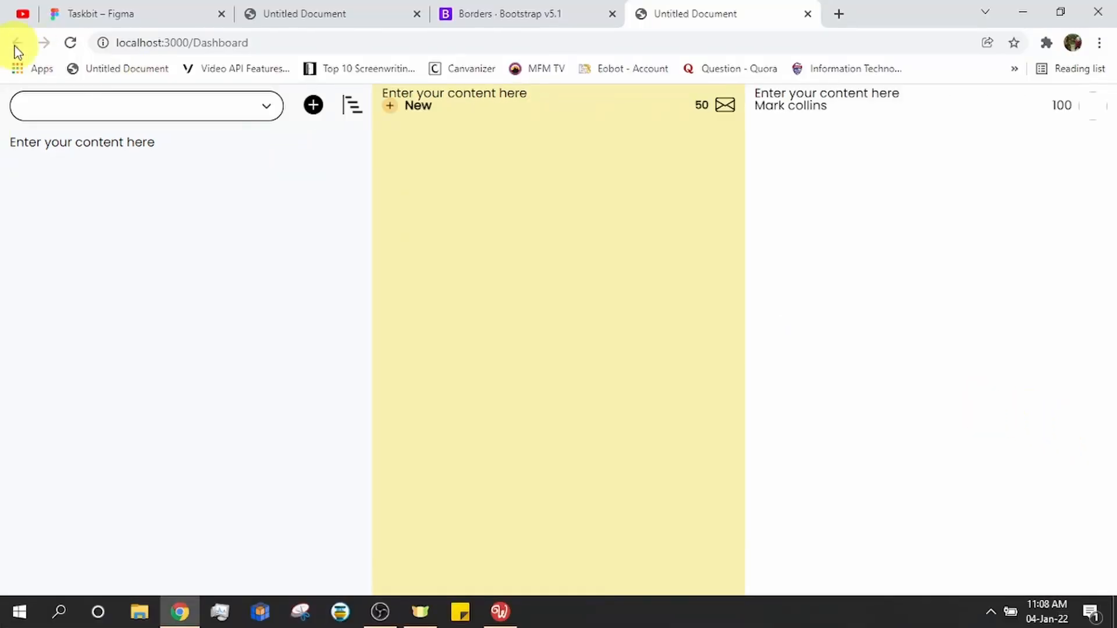
pyautogui.click(70, 43)
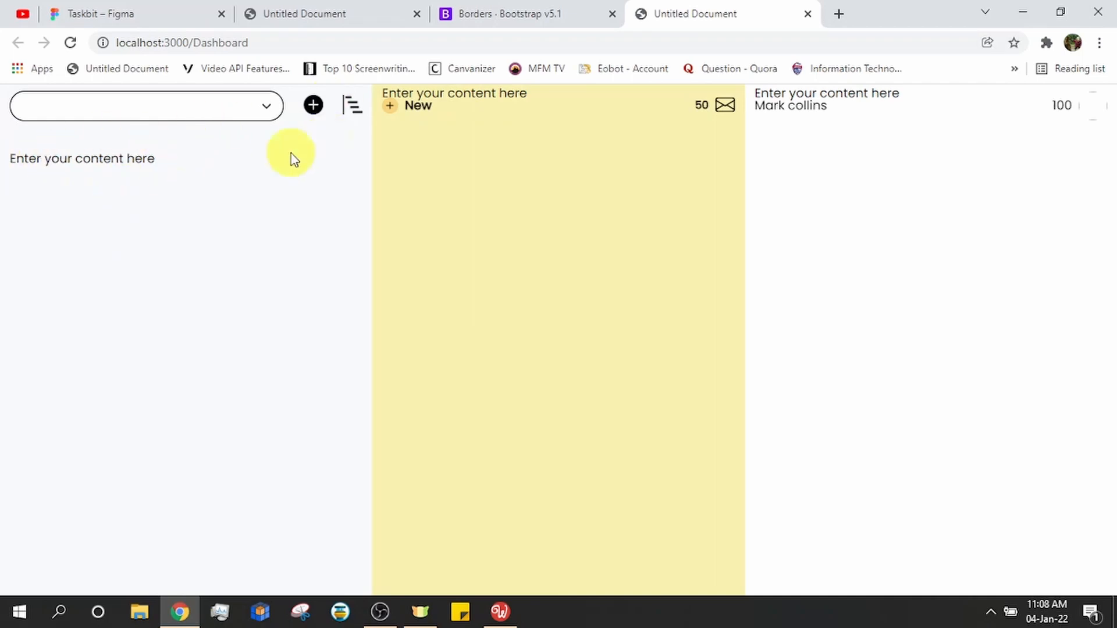
pyautogui.click(319, 12)
# Compare the Figma TaskBit Dashboard mockup with the localhost preview, then return to Wappler's structure tree
pyautogui.click(125, 15)
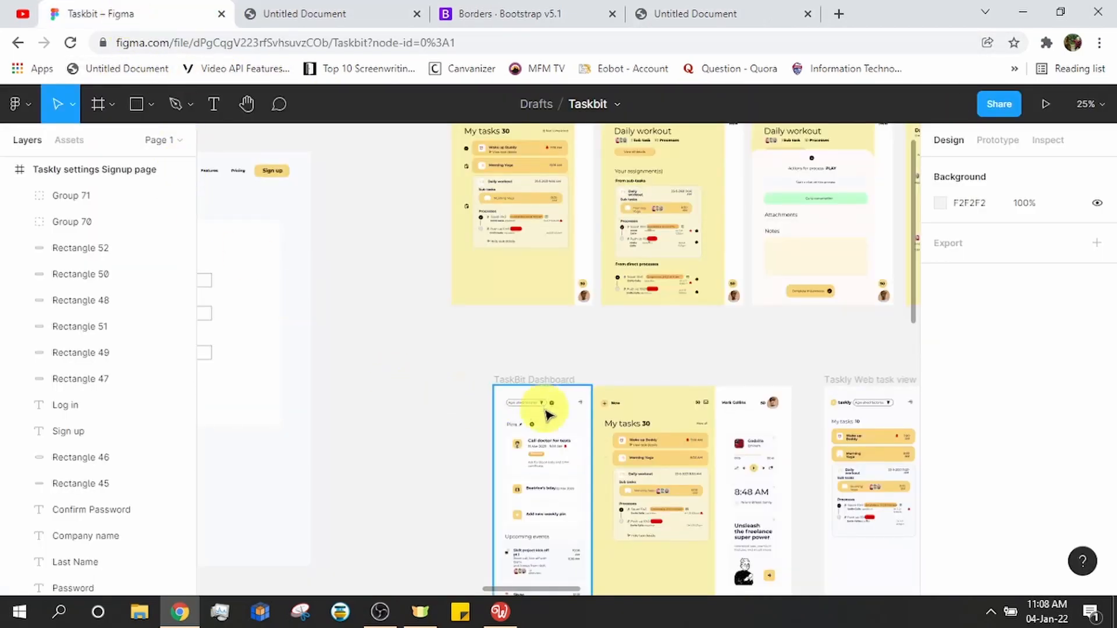
pyautogui.scroll(1, 441, 347)
pyautogui.keyDown('ctrl'); pyautogui.scroll(2, 440, 346); pyautogui.keyUp('ctrl')
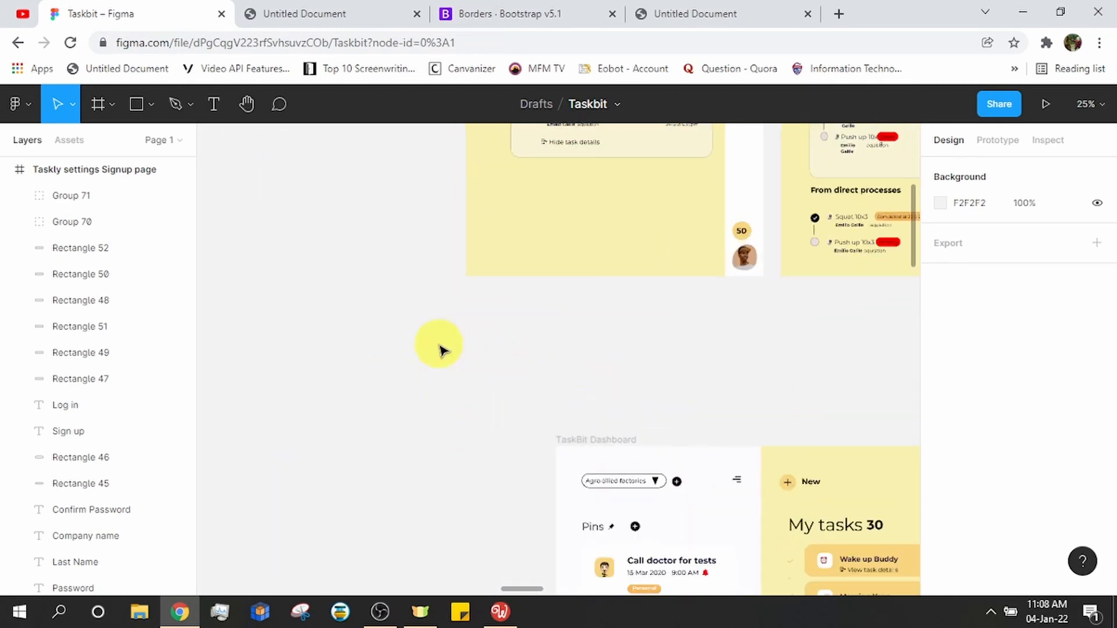
pyautogui.keyDown('ctrl'); pyautogui.scroll(3, 347, 255); pyautogui.keyUp('ctrl')
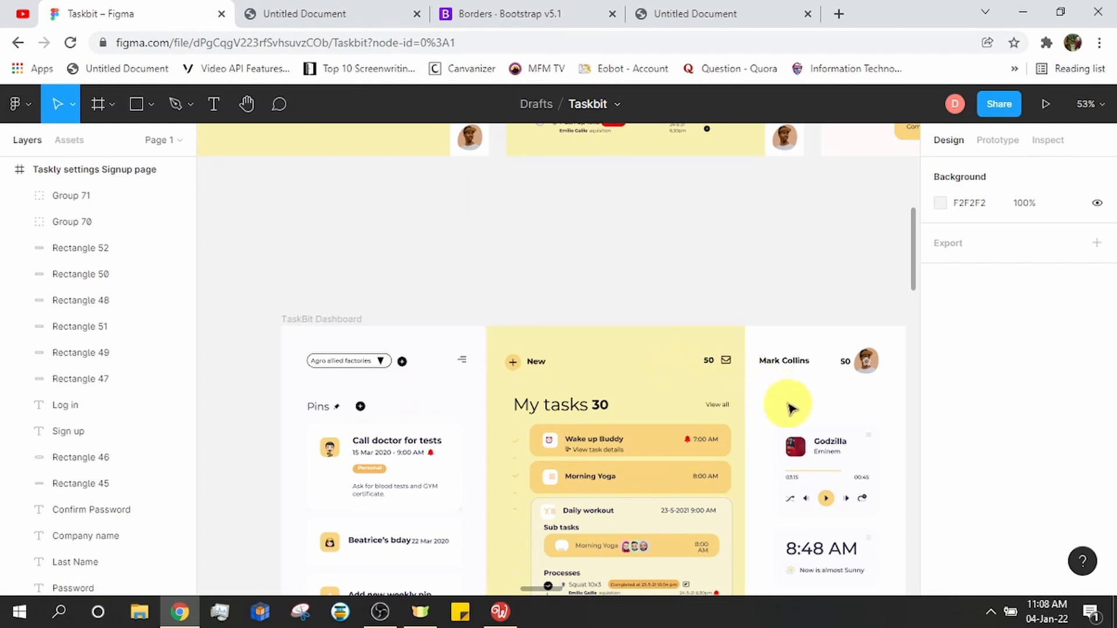
pyautogui.click(499, 612)
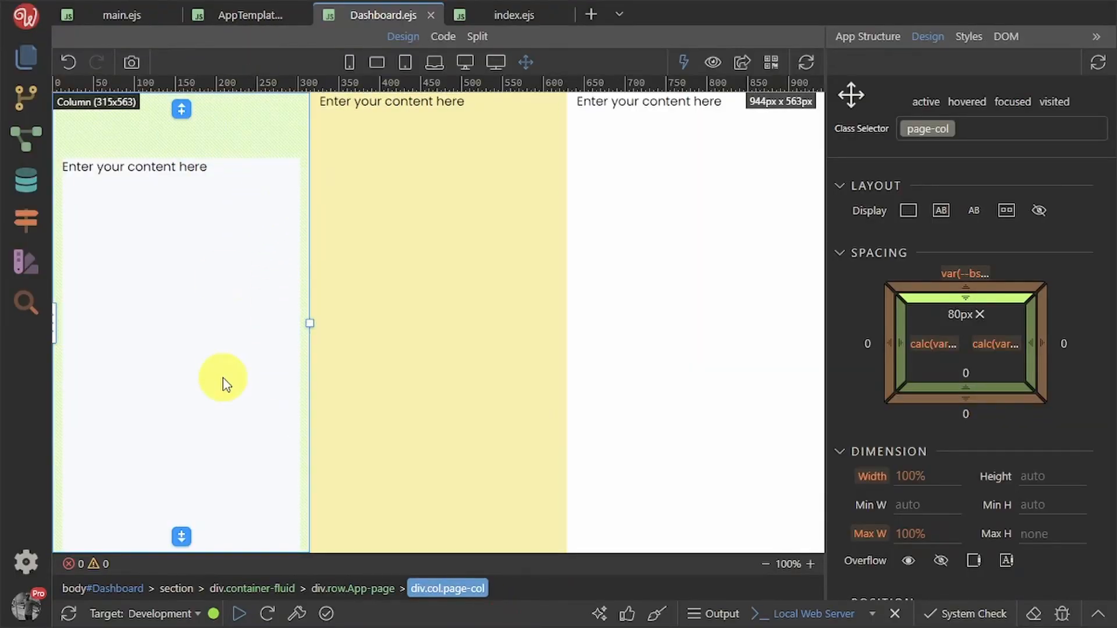
pyautogui.hotkey('alt', 'Tab')
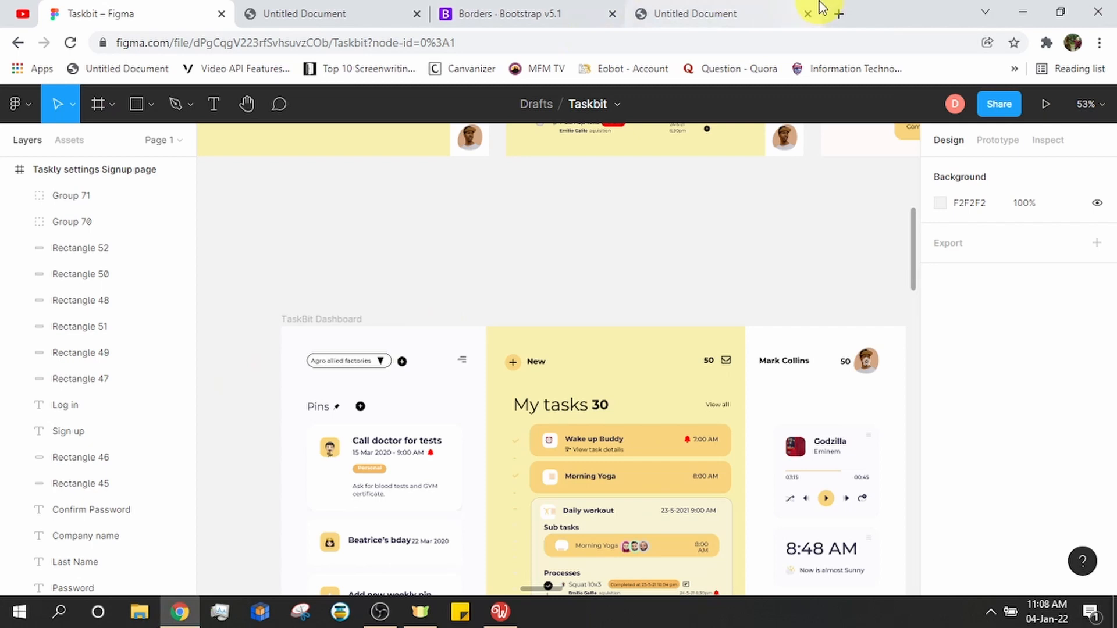
pyautogui.click(343, 19)
pyautogui.click(646, 15)
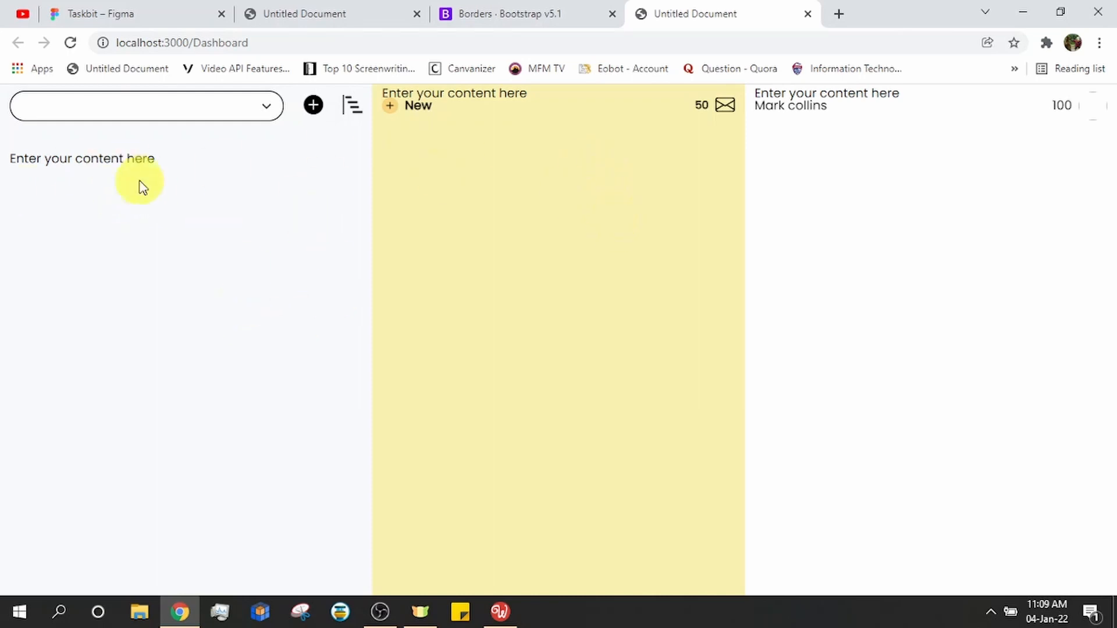
pyautogui.hotkey('alt', 'Tab')
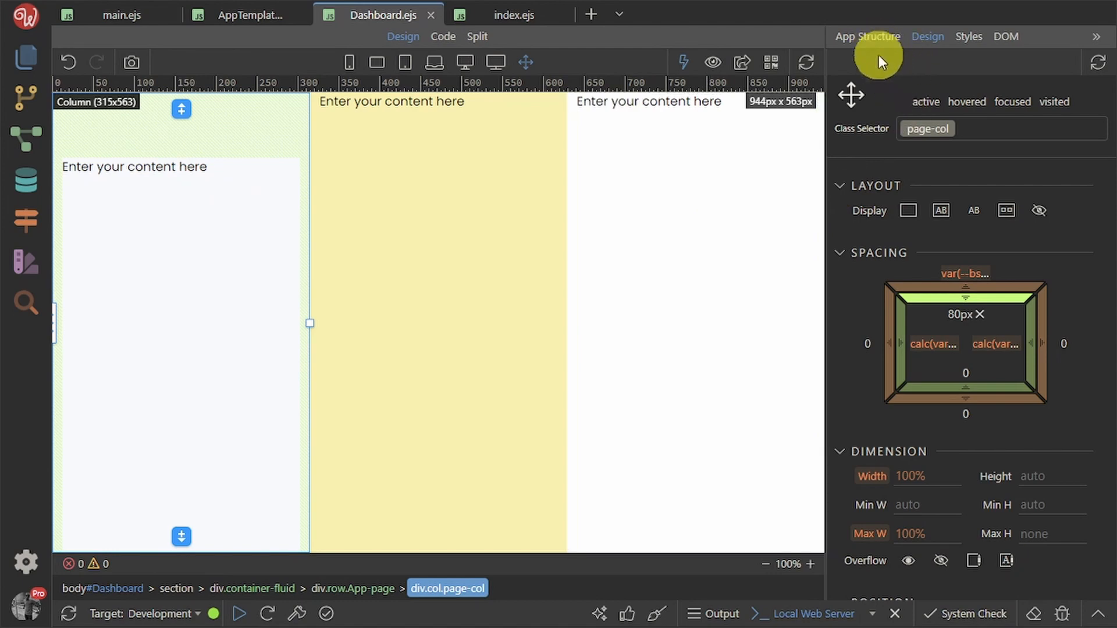
pyautogui.click(876, 36)
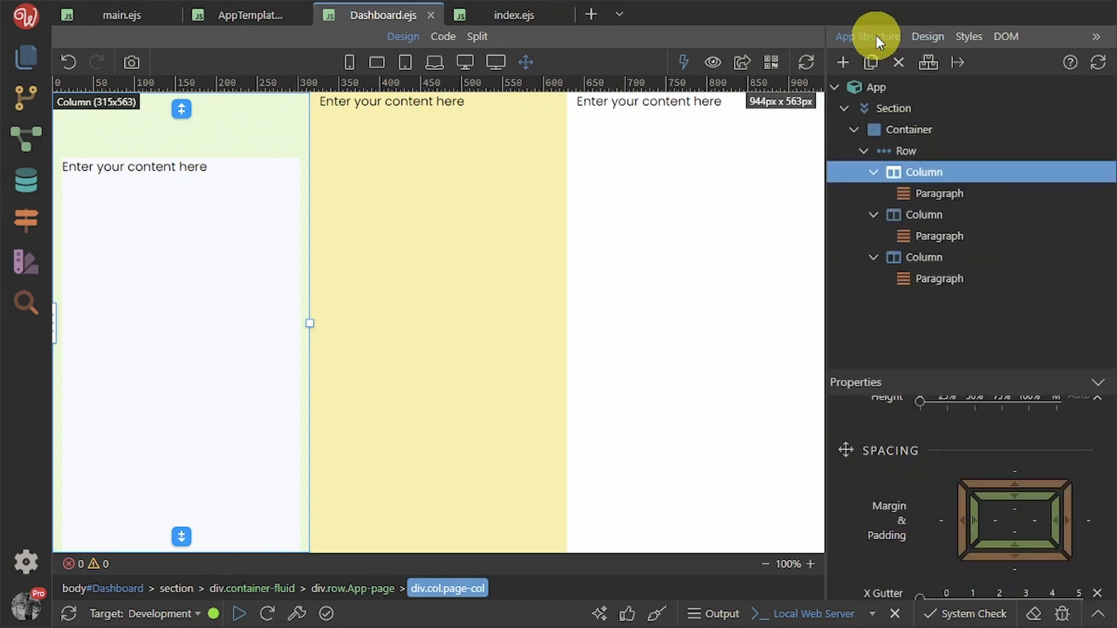
# Apply the page-col class to the middle yellow column
pyautogui.click(938, 217)
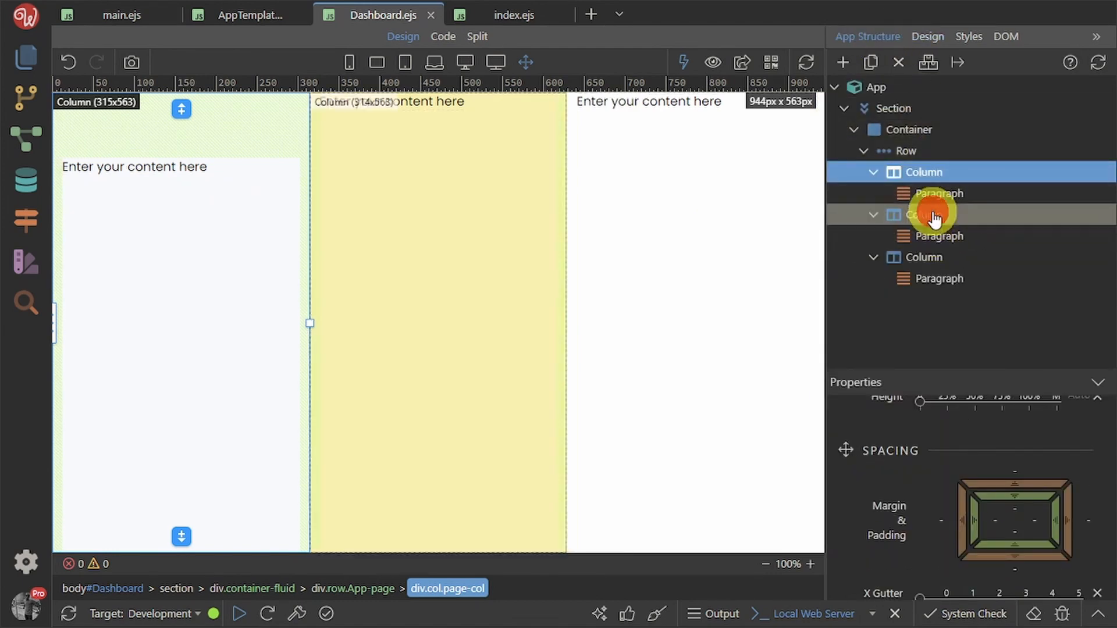
pyautogui.click(920, 36)
pyautogui.click(970, 129)
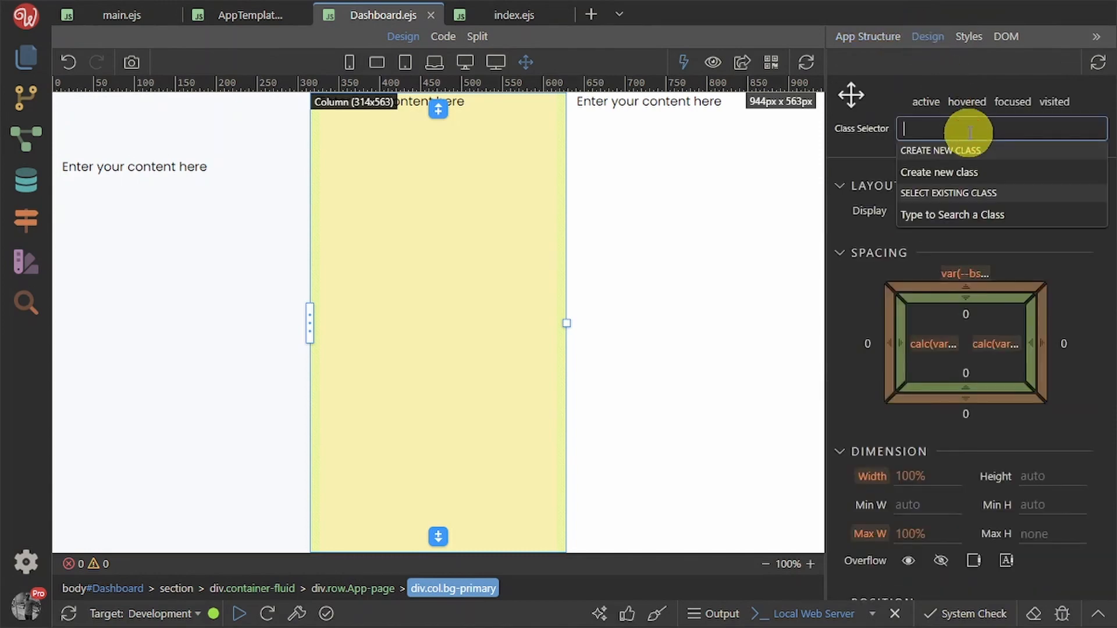
pyautogui.write('pa')
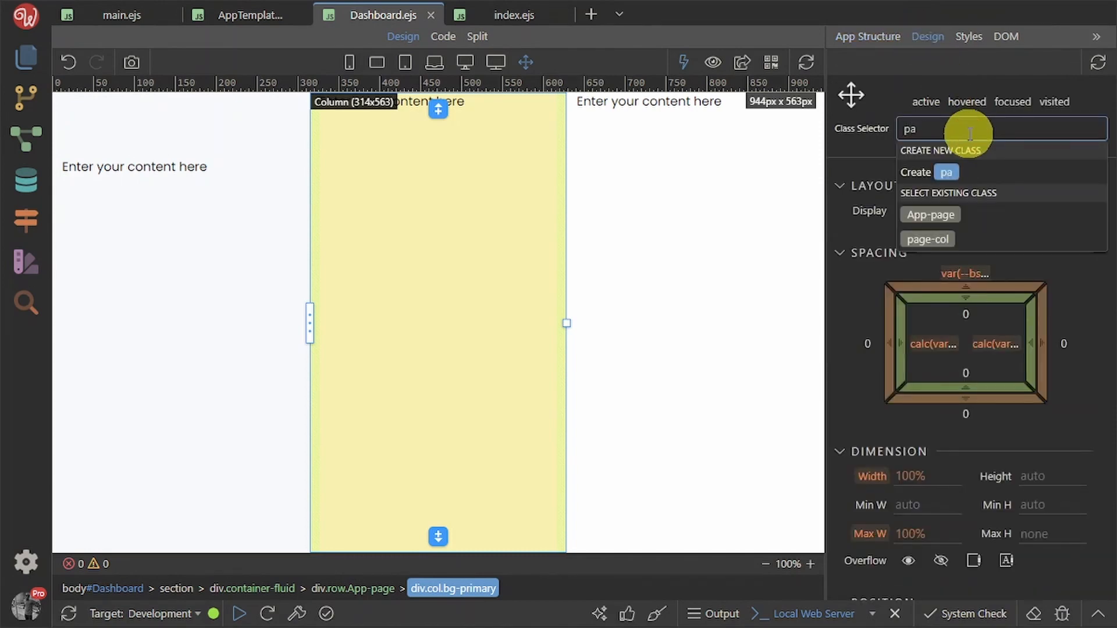
pyautogui.write('g')
pyautogui.click(940, 239)
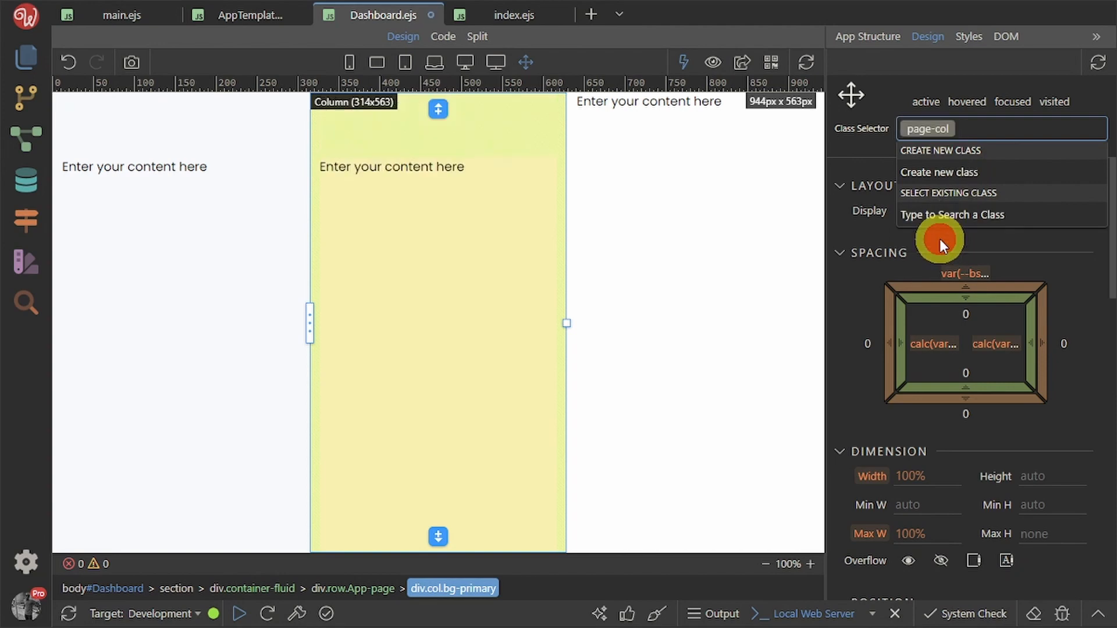
# Apply page-col to the third white column too and save Dashboard.ejs
pyautogui.click(879, 36)
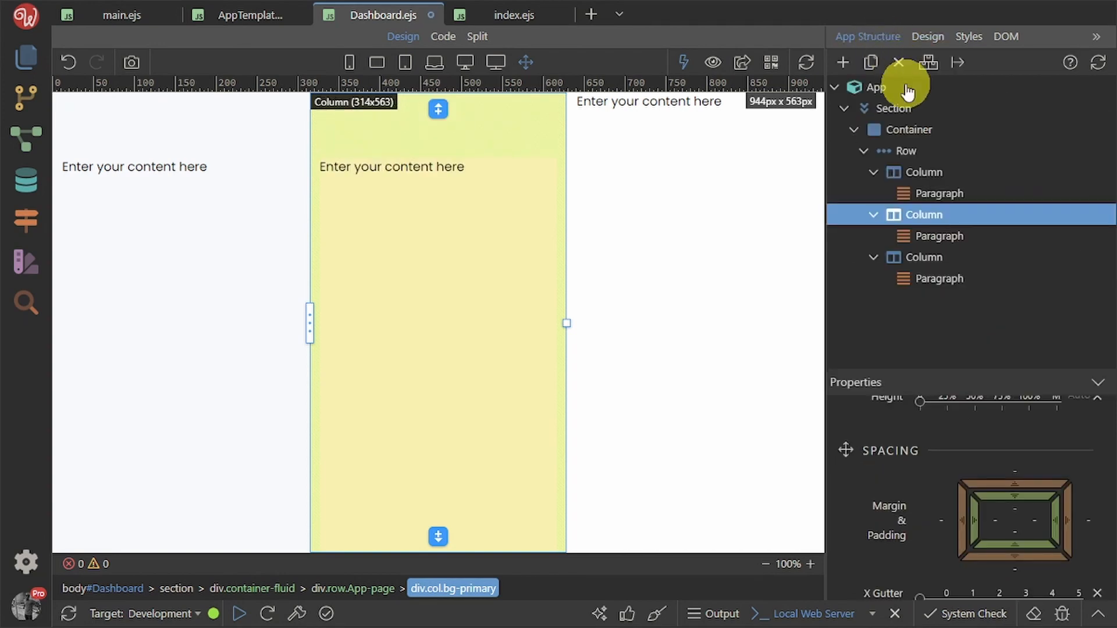
pyautogui.click(933, 257)
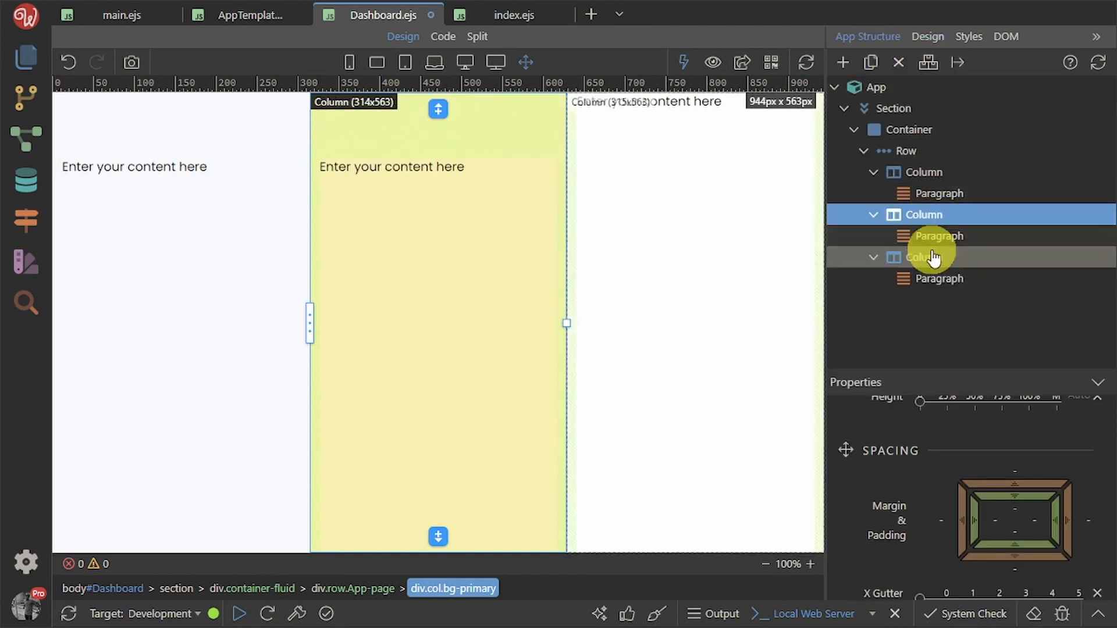
pyautogui.click(926, 37)
pyautogui.click(925, 132)
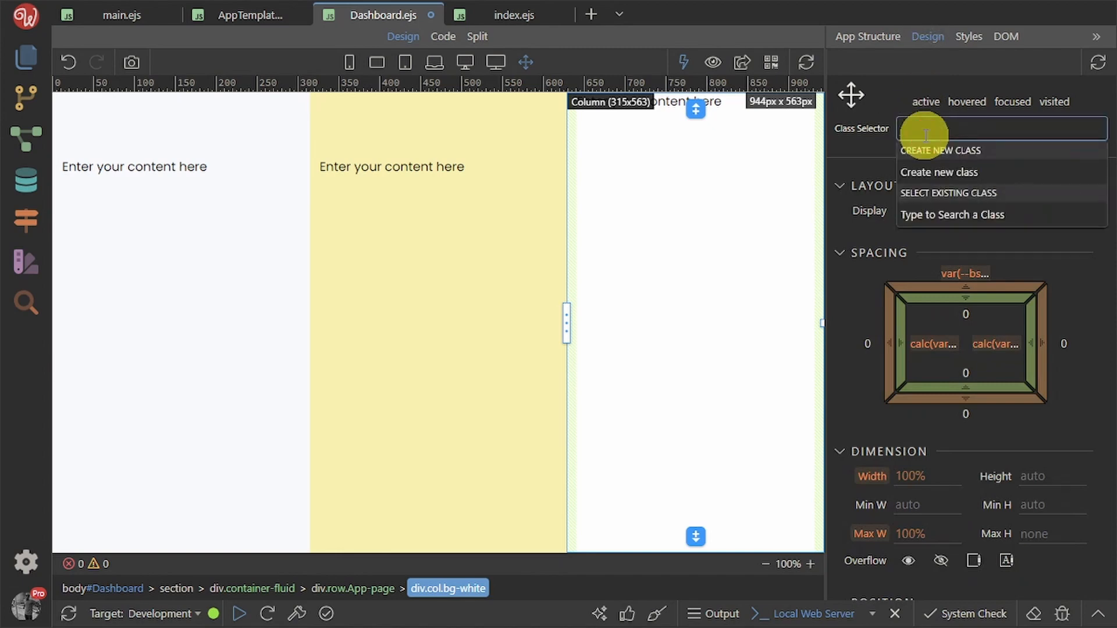
pyautogui.write('pag')
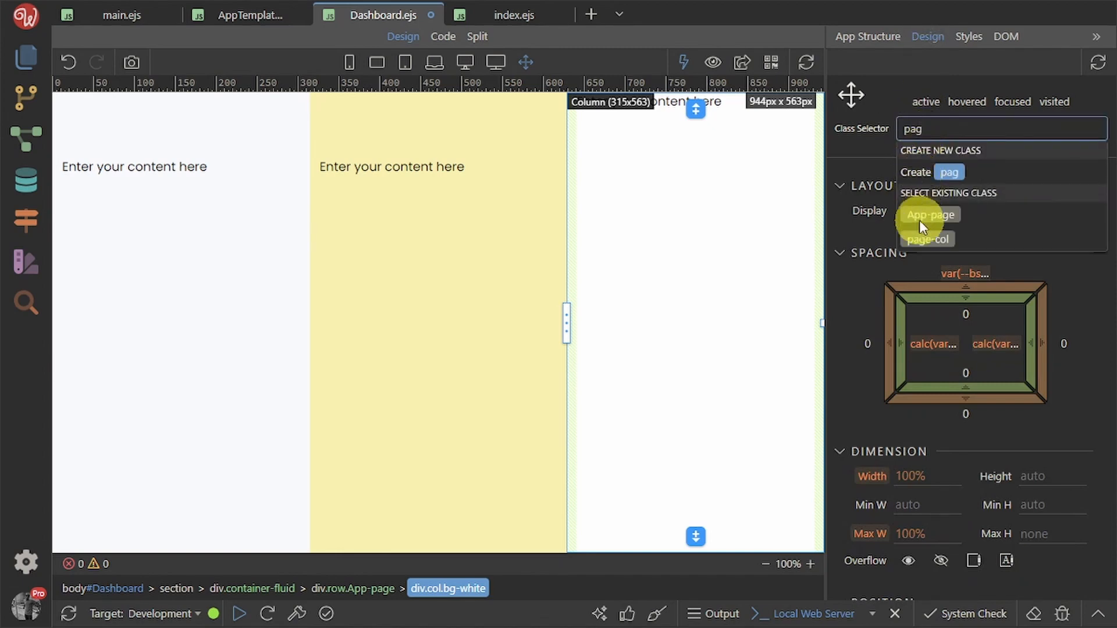
pyautogui.click(923, 235)
pyautogui.click(867, 273)
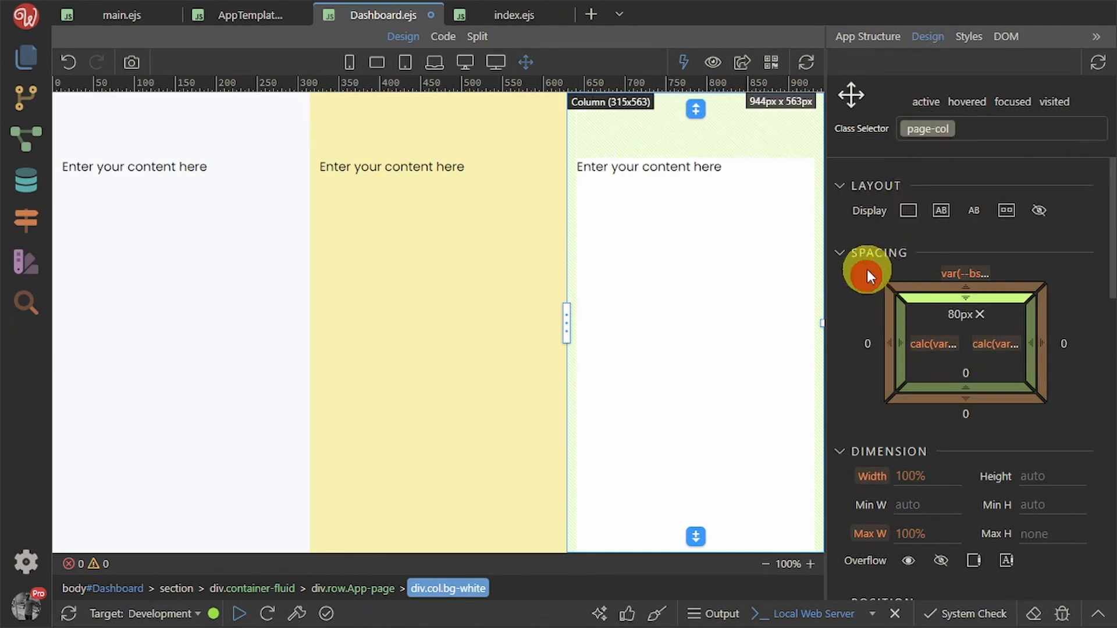
pyautogui.click(854, 37)
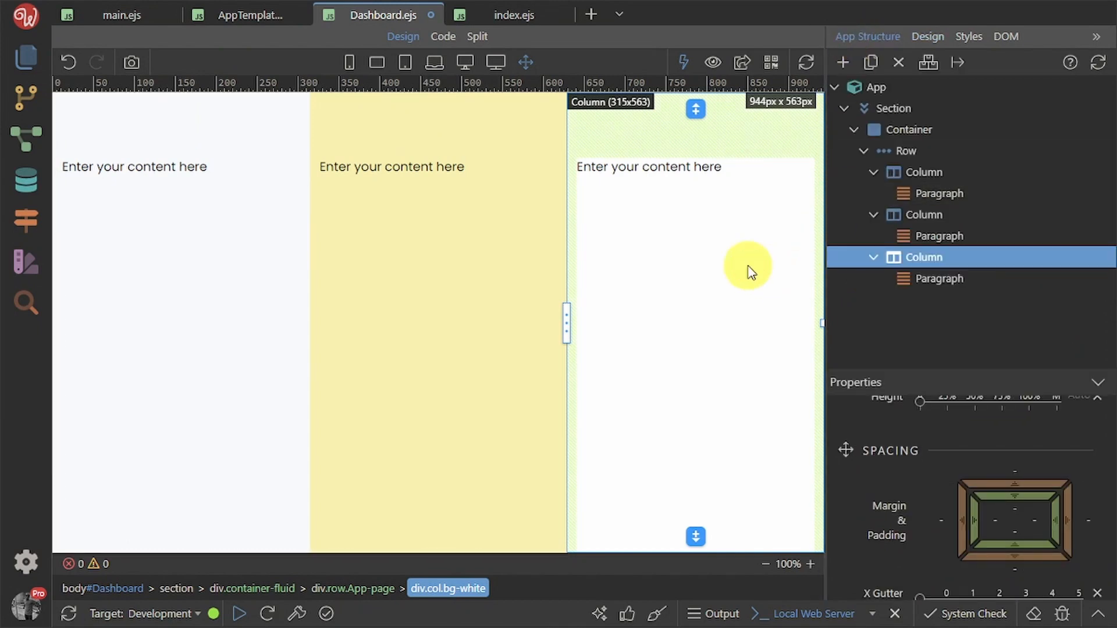
pyautogui.hotkey('ctrl', 's')
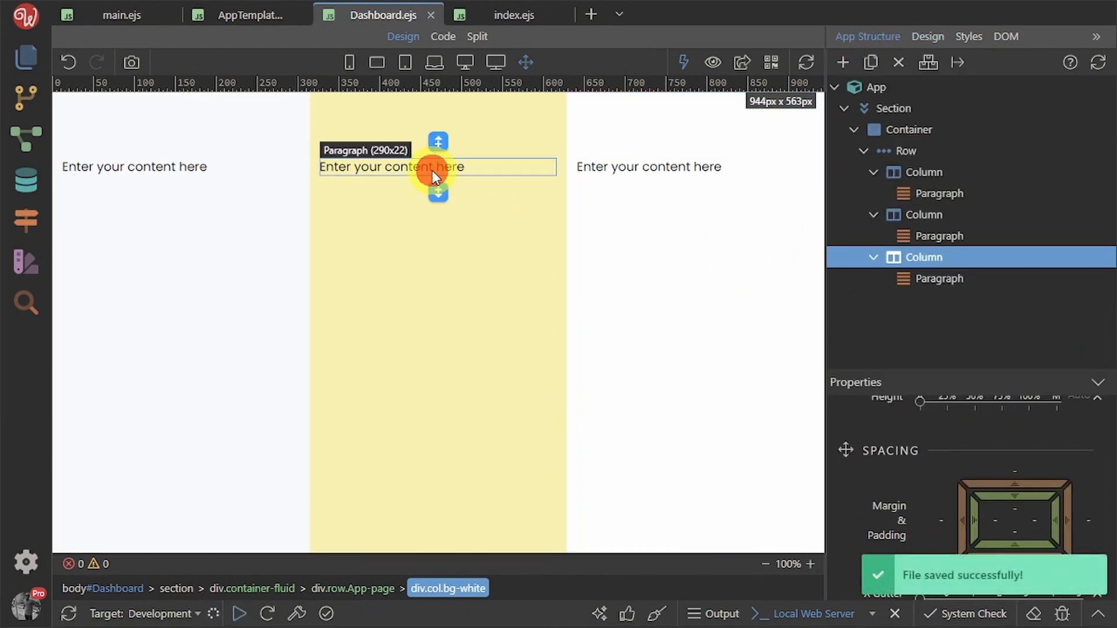
# Delete the placeholder paragraph from the middle column
pyautogui.click(432, 170)
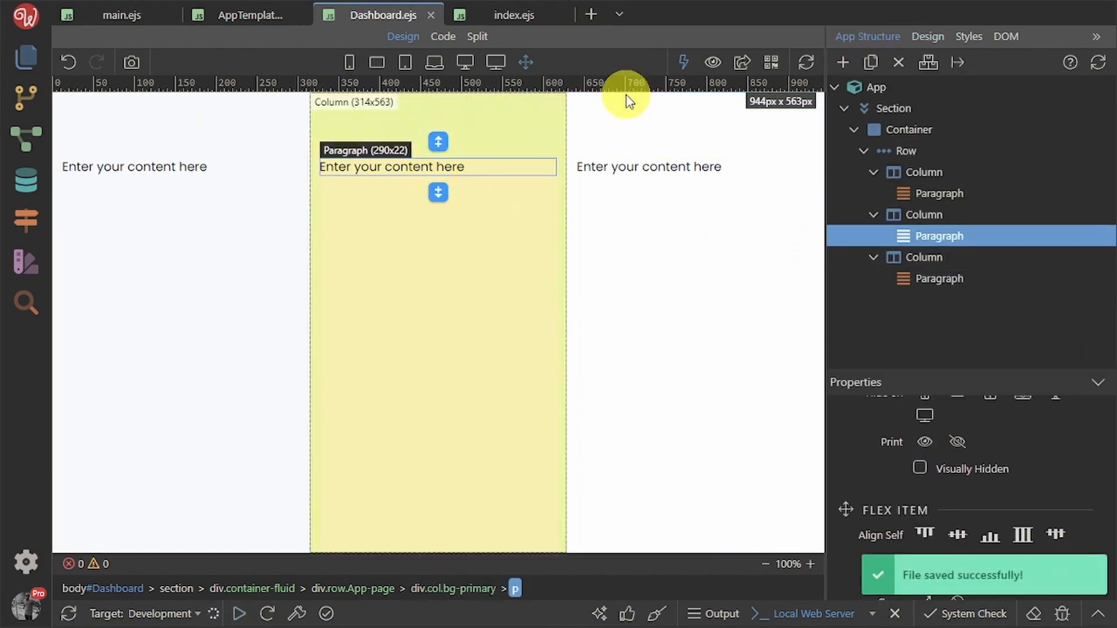
pyautogui.click(900, 62)
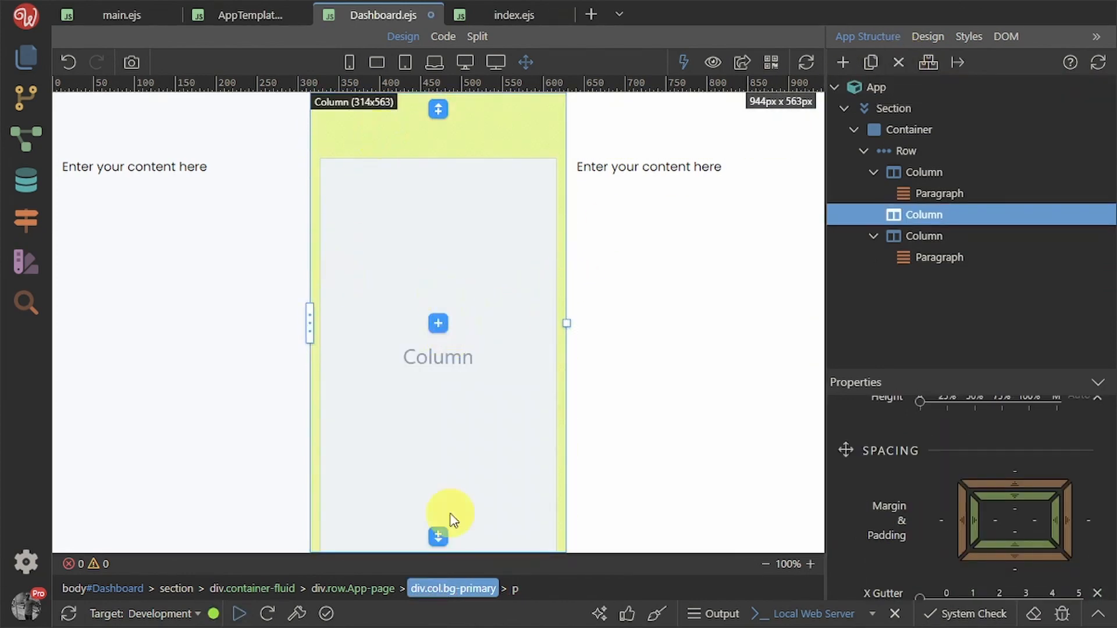
pyautogui.click(656, 321)
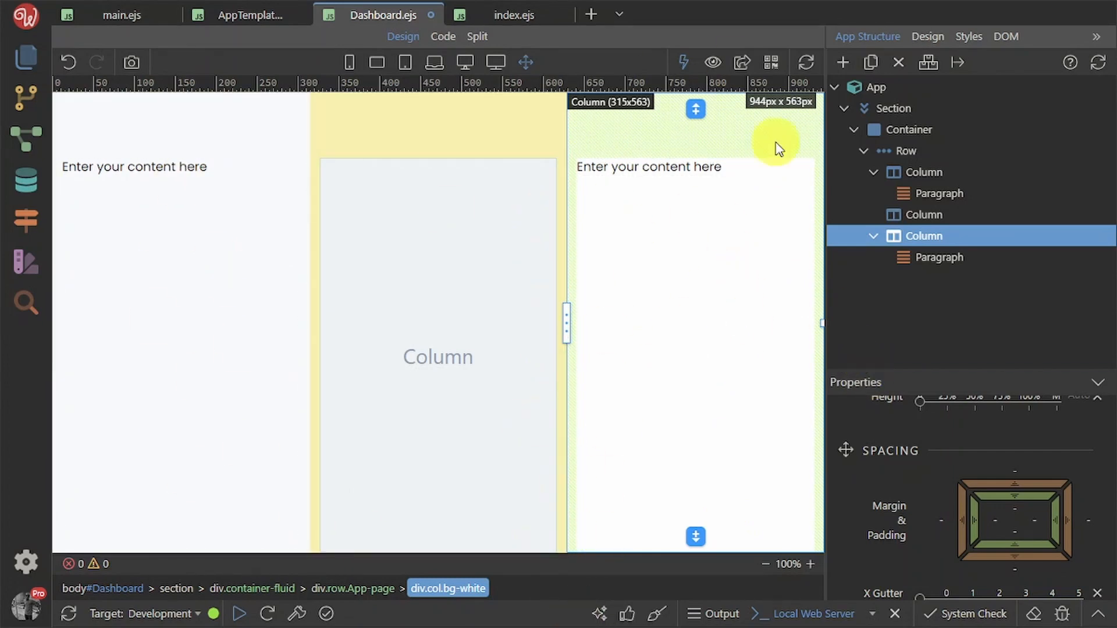
# Insert a Logo Left navbar block from Blocks > Navigation into the empty middle column
pyautogui.click(460, 366)
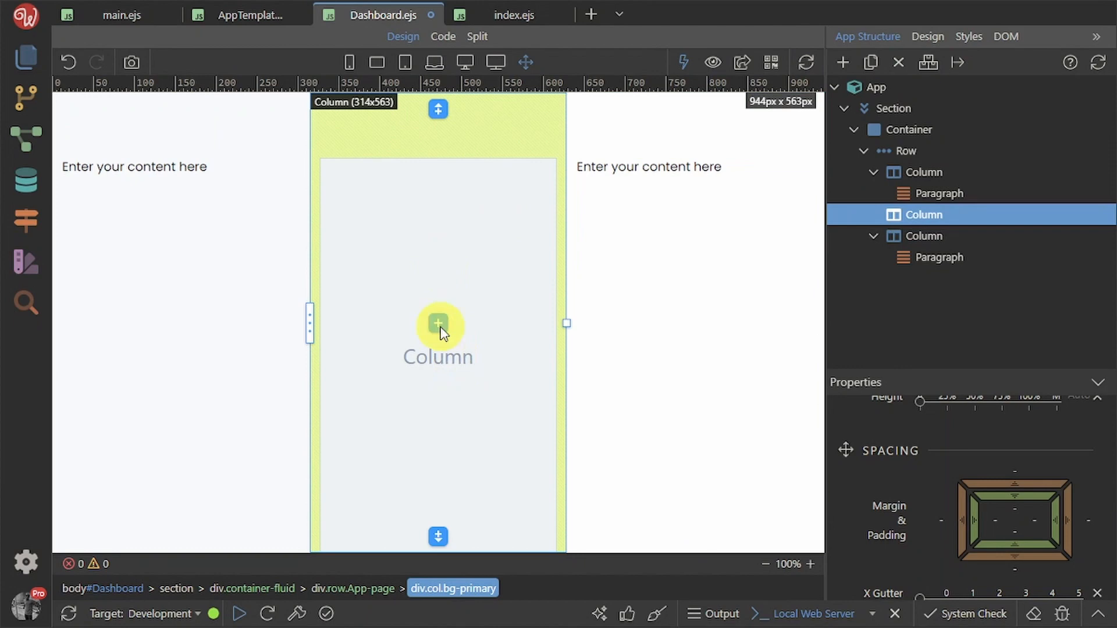
pyautogui.click(442, 325)
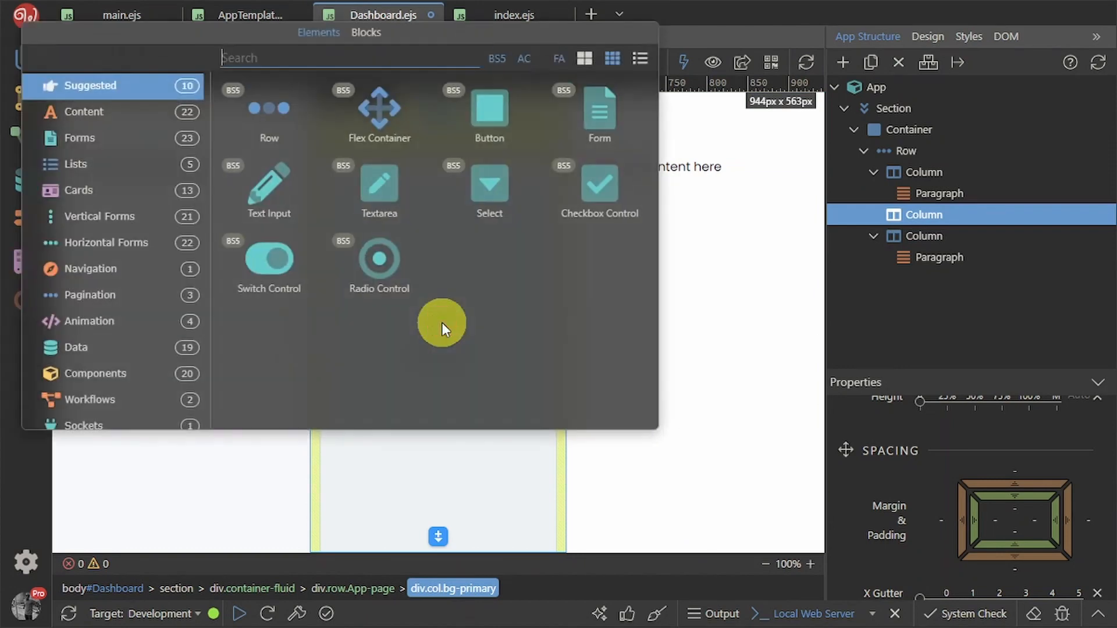
pyautogui.click(372, 32)
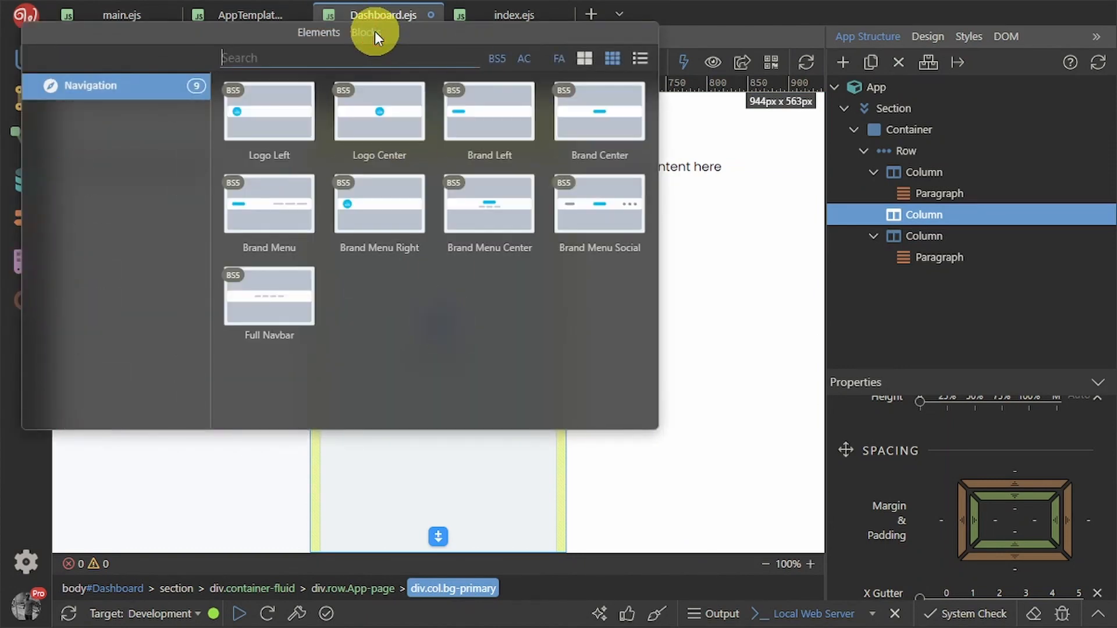
pyautogui.click(299, 117)
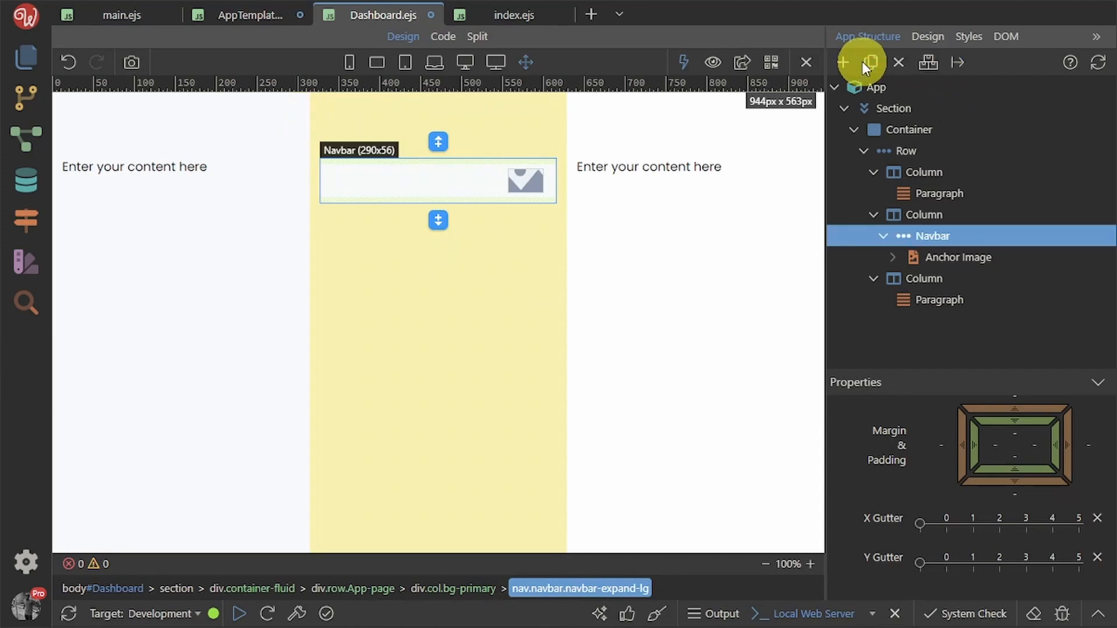
# Duplicate the navbar eleven times into a tall stack and save Dashboard.ejs
pyautogui.click(870, 61)
pyautogui.click(871, 62)
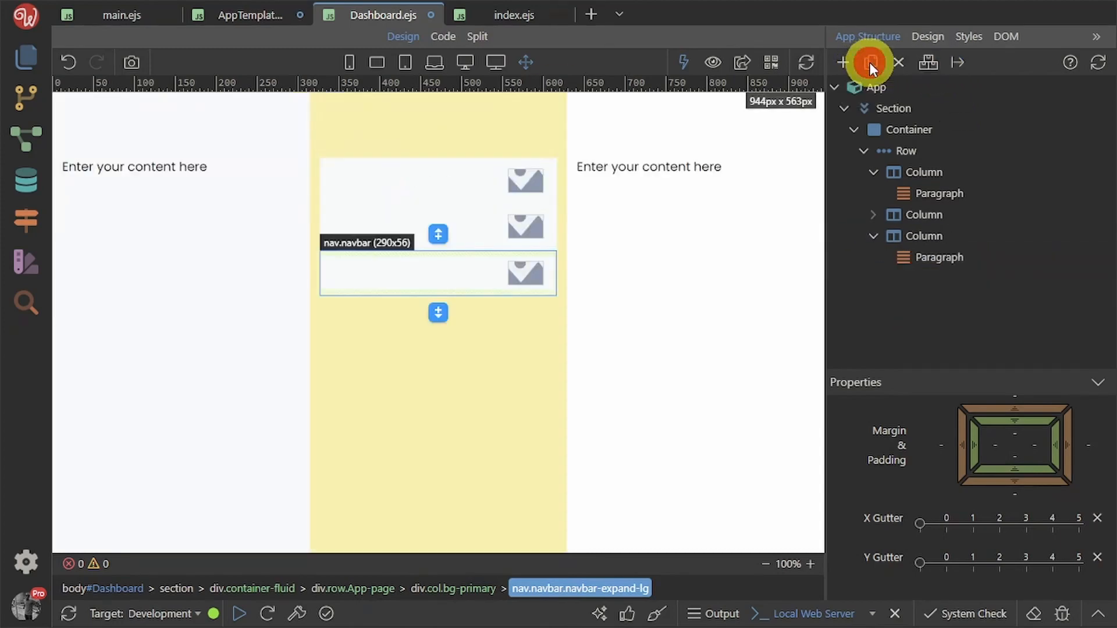
pyautogui.click(870, 62)
pyautogui.click(870, 61)
pyautogui.click(871, 62)
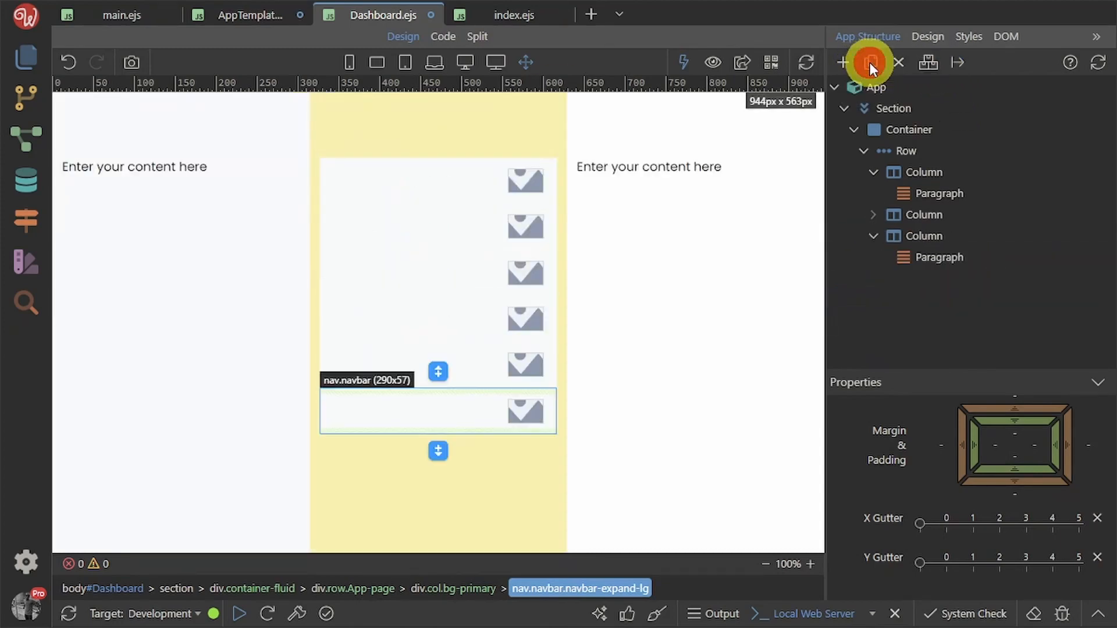
pyautogui.click(870, 62)
pyautogui.click(870, 62)
pyautogui.click(870, 61)
pyautogui.click(871, 62)
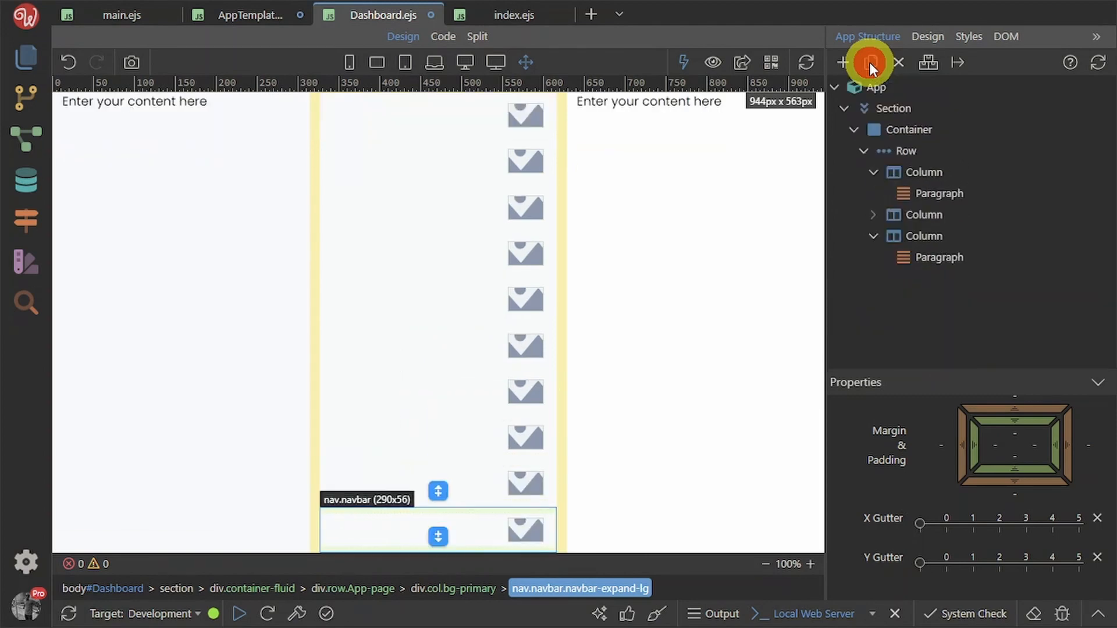
pyautogui.click(871, 62)
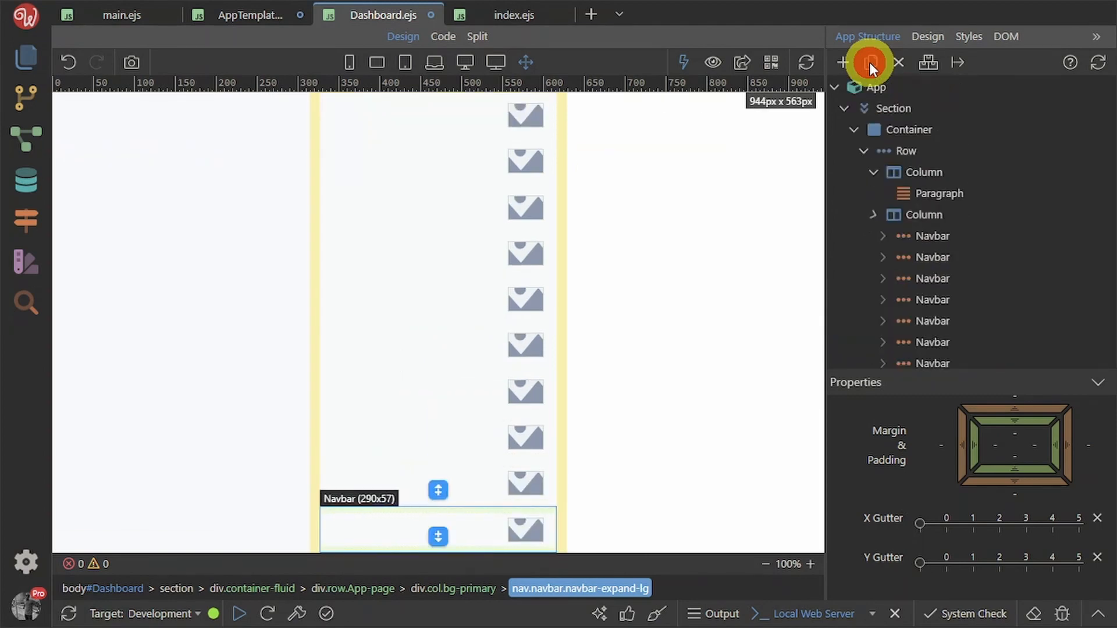
pyautogui.click(870, 62)
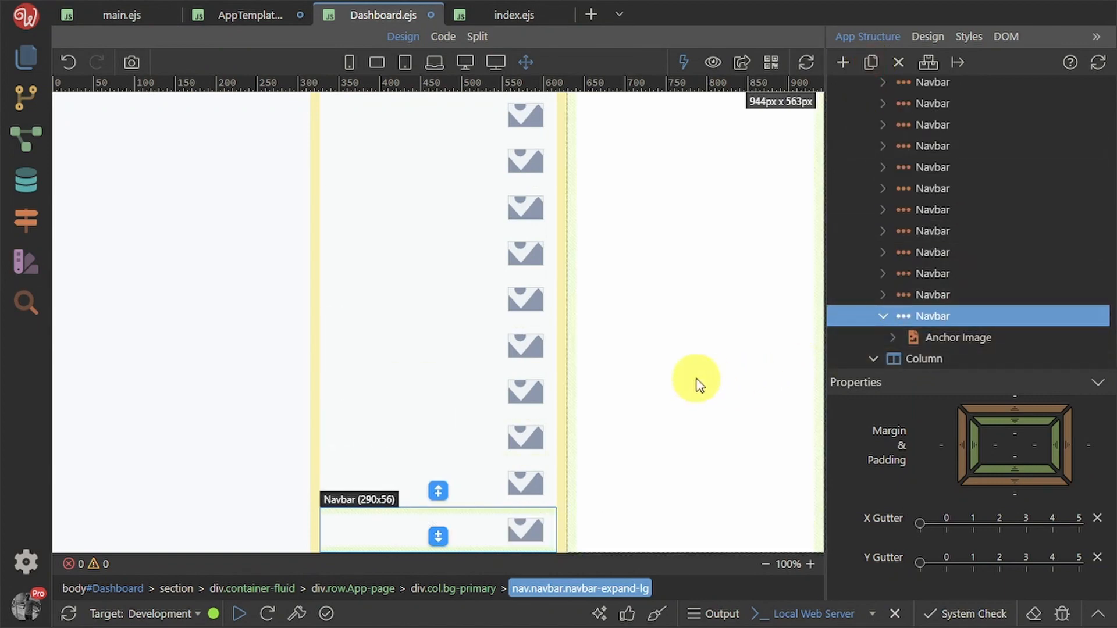
pyautogui.hotkey('ctrl', 's')
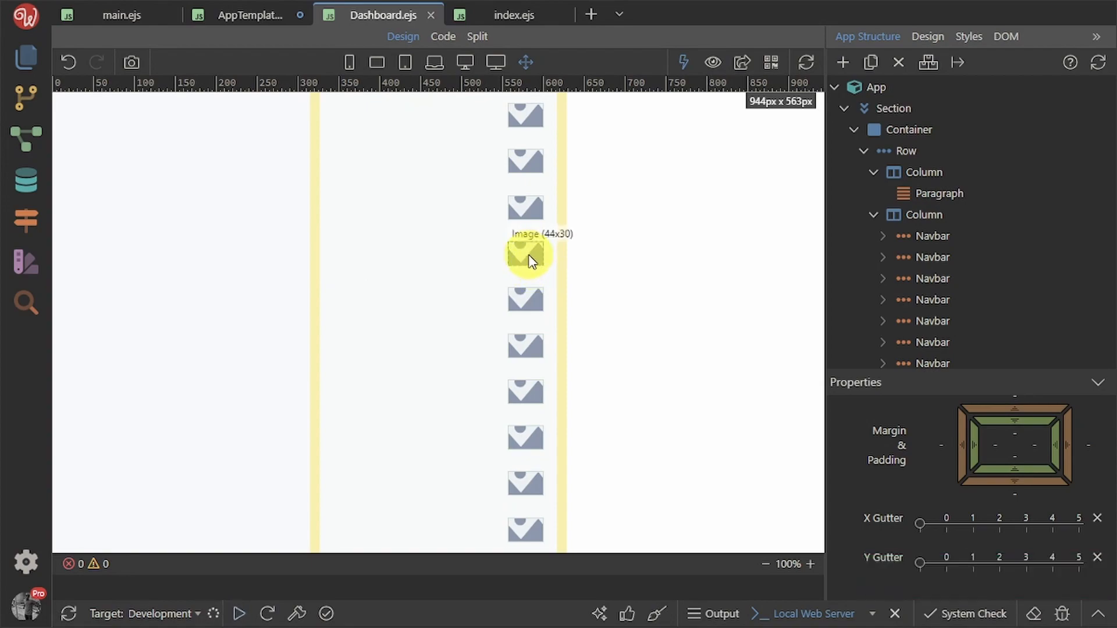
# Reload localhost:3000/Dashboard in Chrome to check the stacked Brand navbars, then return to Wappler
pyautogui.hotkey('alt', 'Tab')
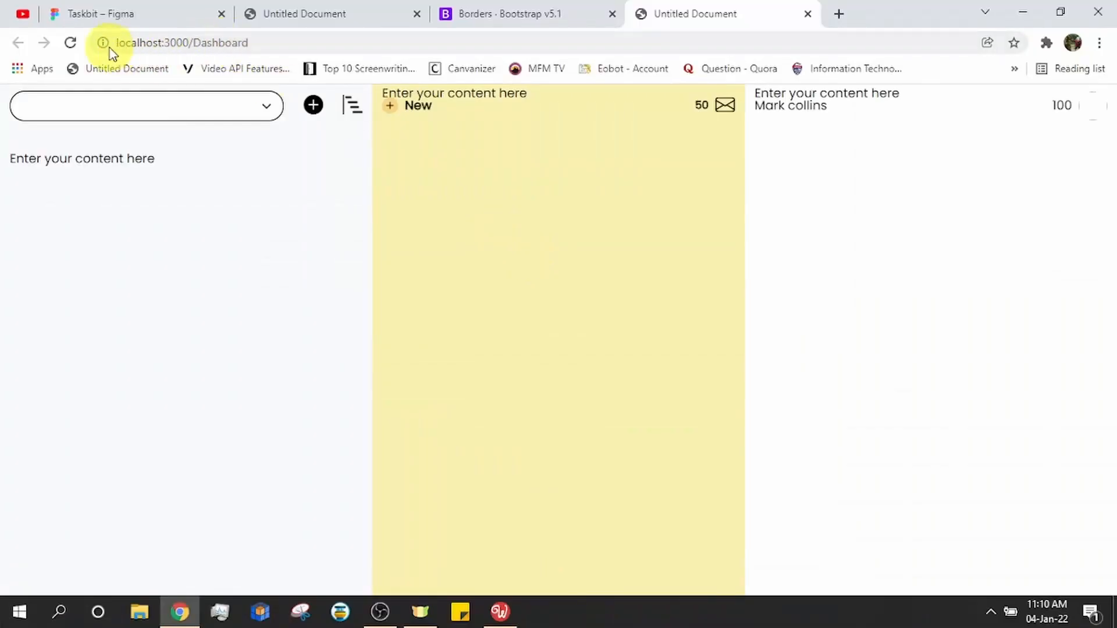
pyautogui.click(71, 42)
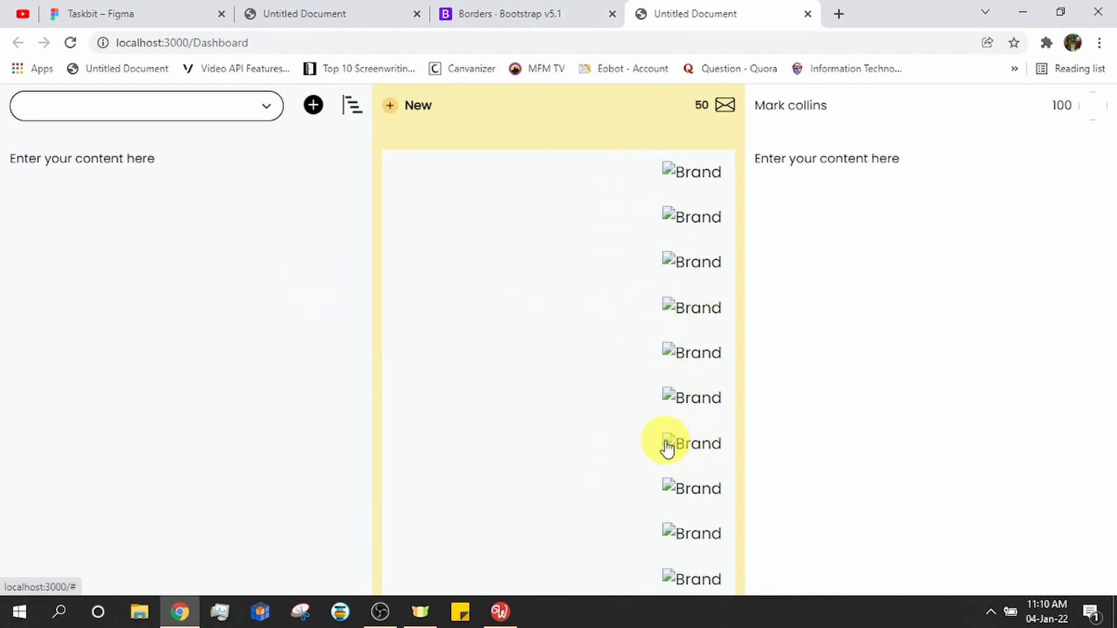
pyautogui.hotkey('alt', 'Tab')
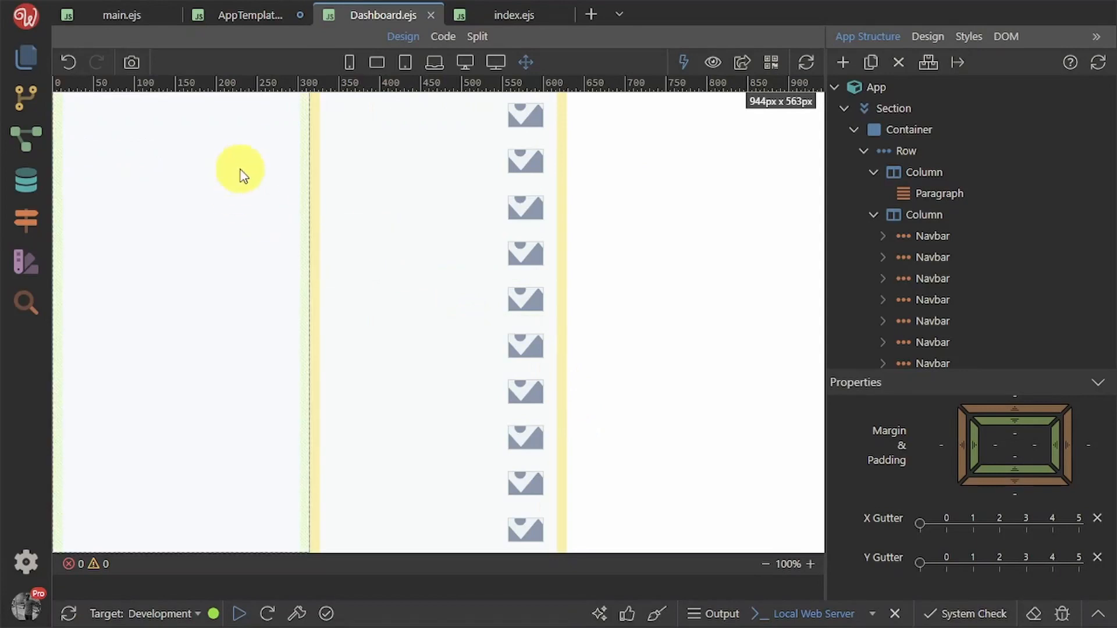
# Give the page-col class 100vh minimum and maximum height with auto overflow
pyautogui.click(198, 233)
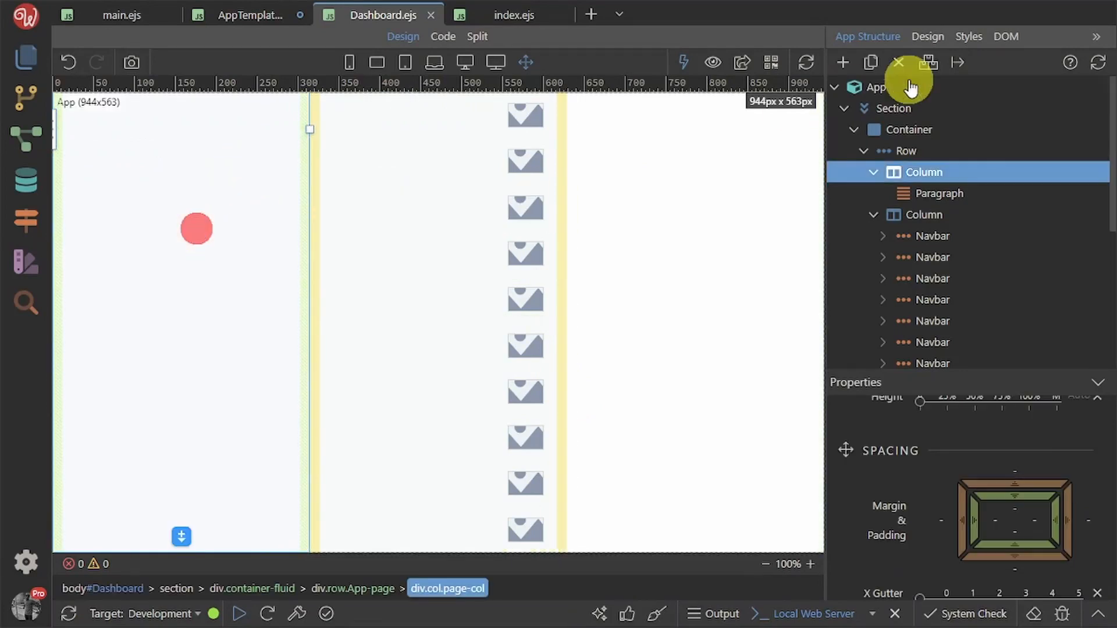
pyautogui.click(931, 36)
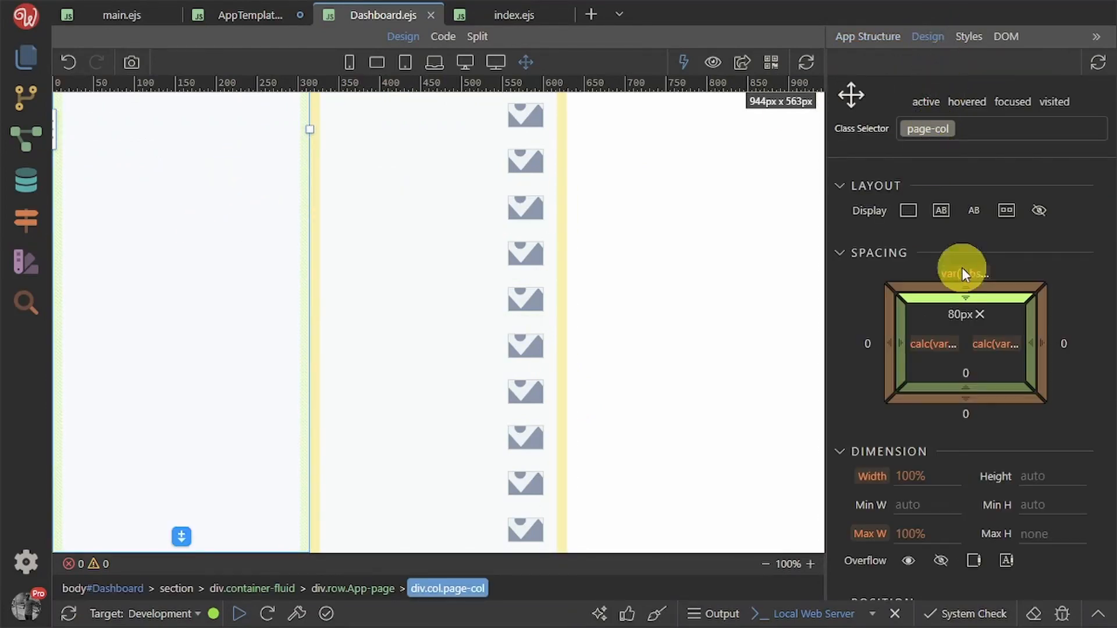
pyautogui.click(1045, 504)
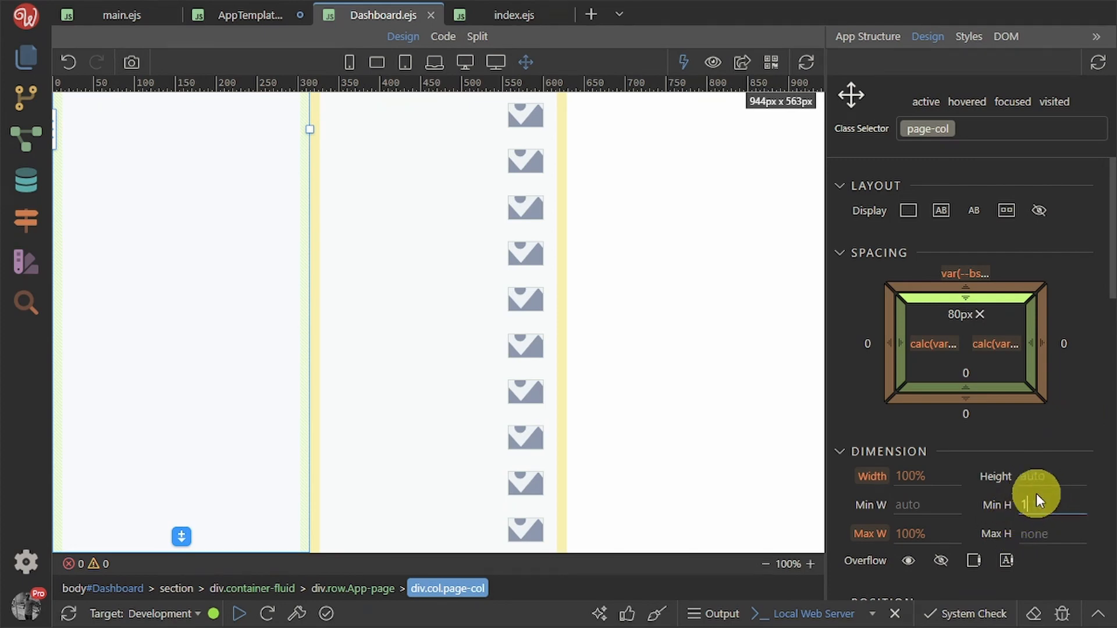
pyautogui.write('100vh')
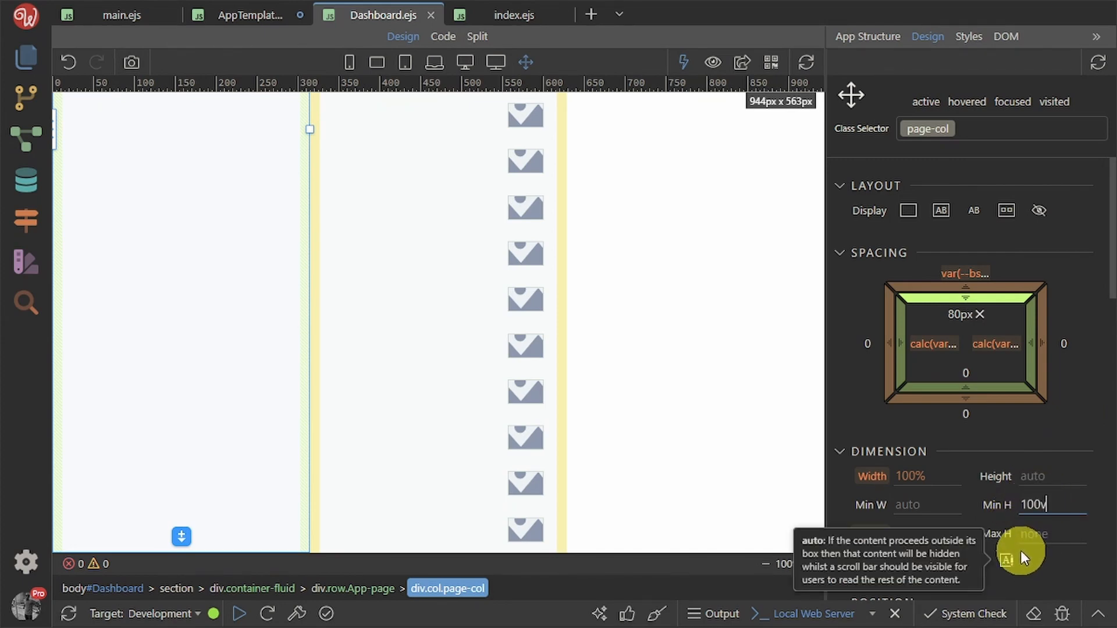
pyautogui.click(1045, 534)
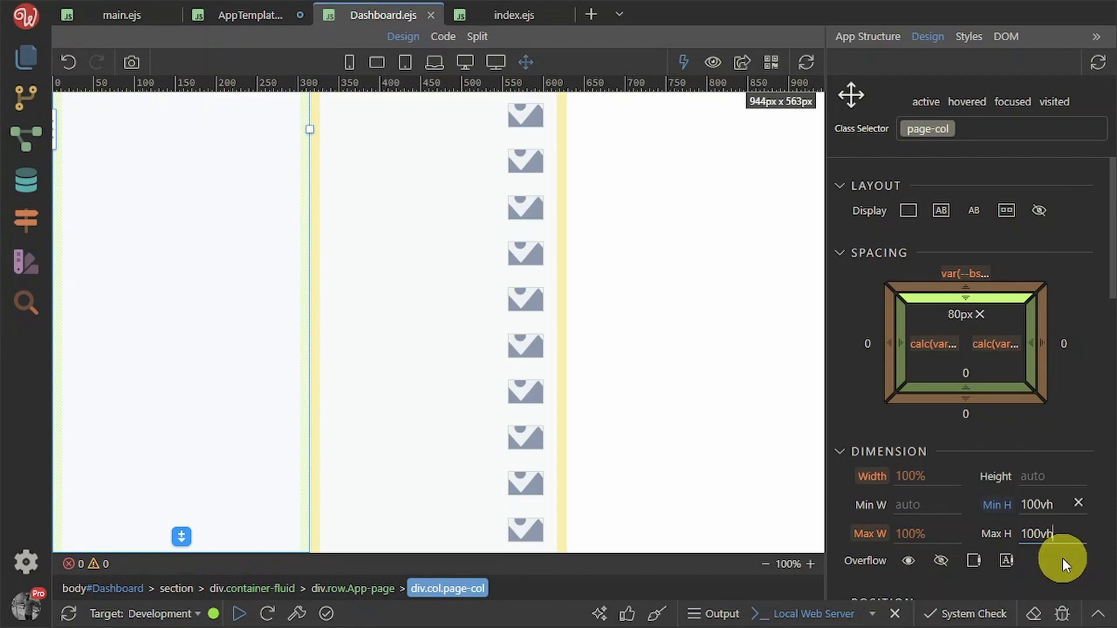
pyautogui.press('Return')
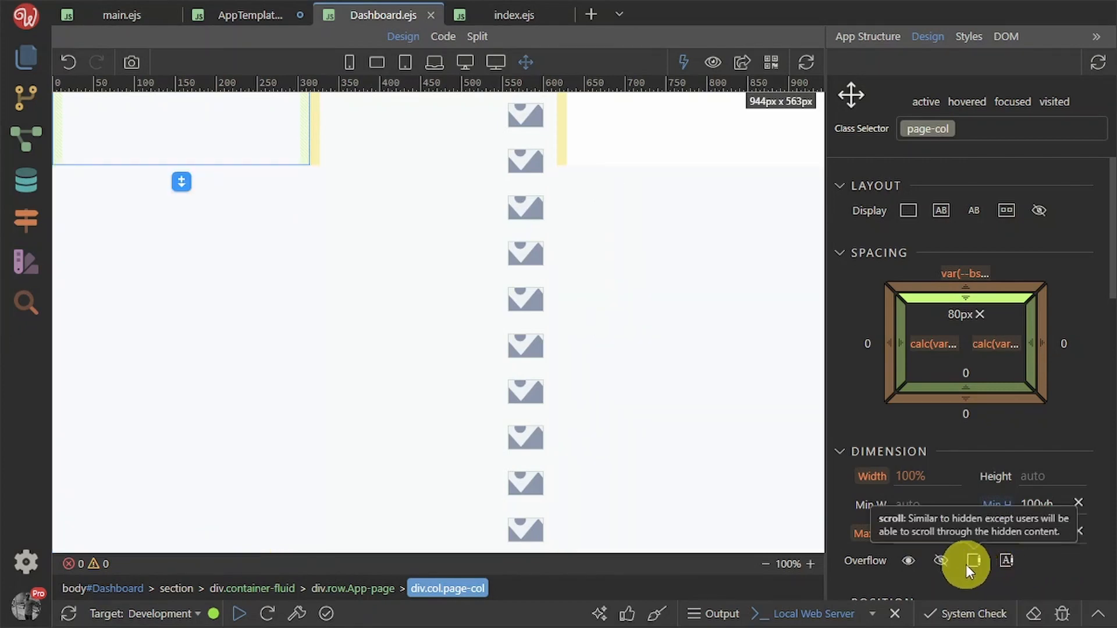
pyautogui.click(968, 559)
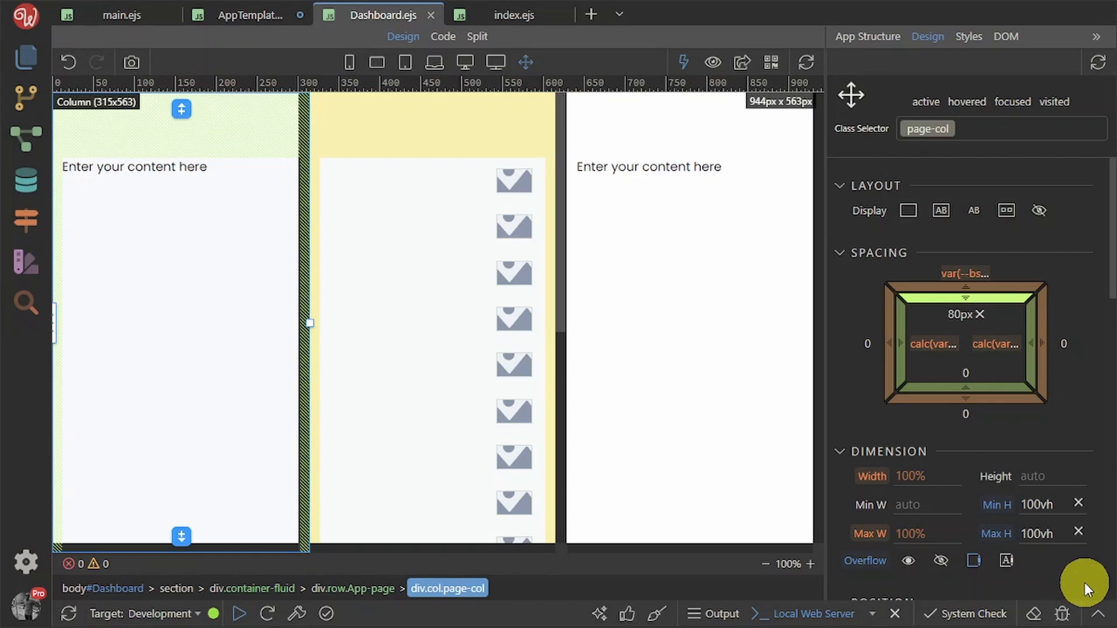
pyautogui.click(1008, 566)
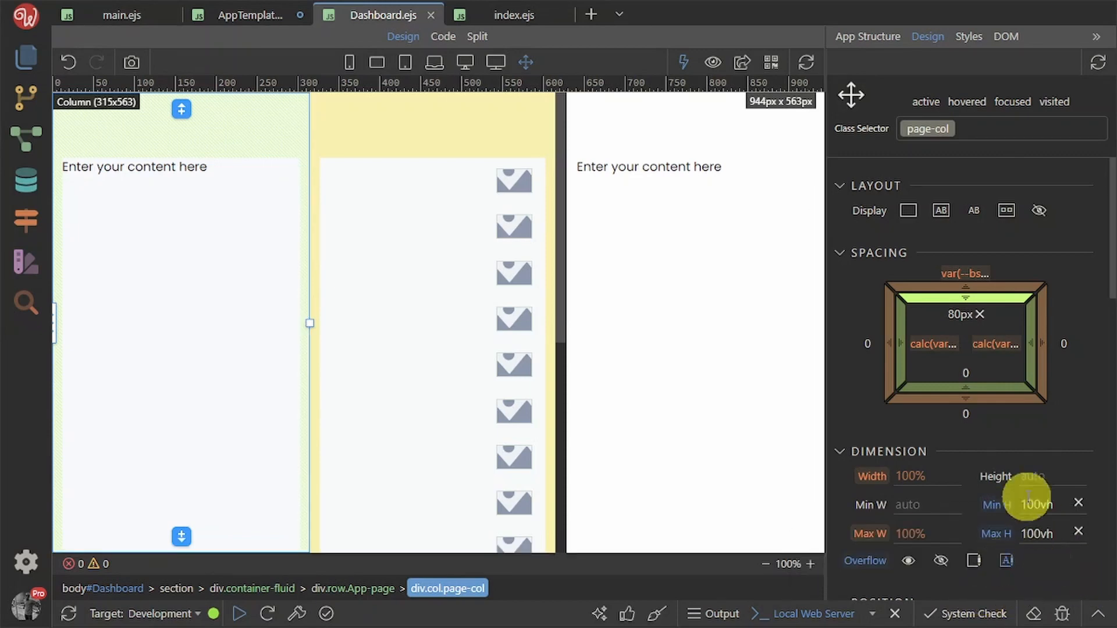
# Go back to the page's element tree and save Dashboard.ejs
pyautogui.click(866, 37)
pyautogui.scroll(-1, 495, 329)
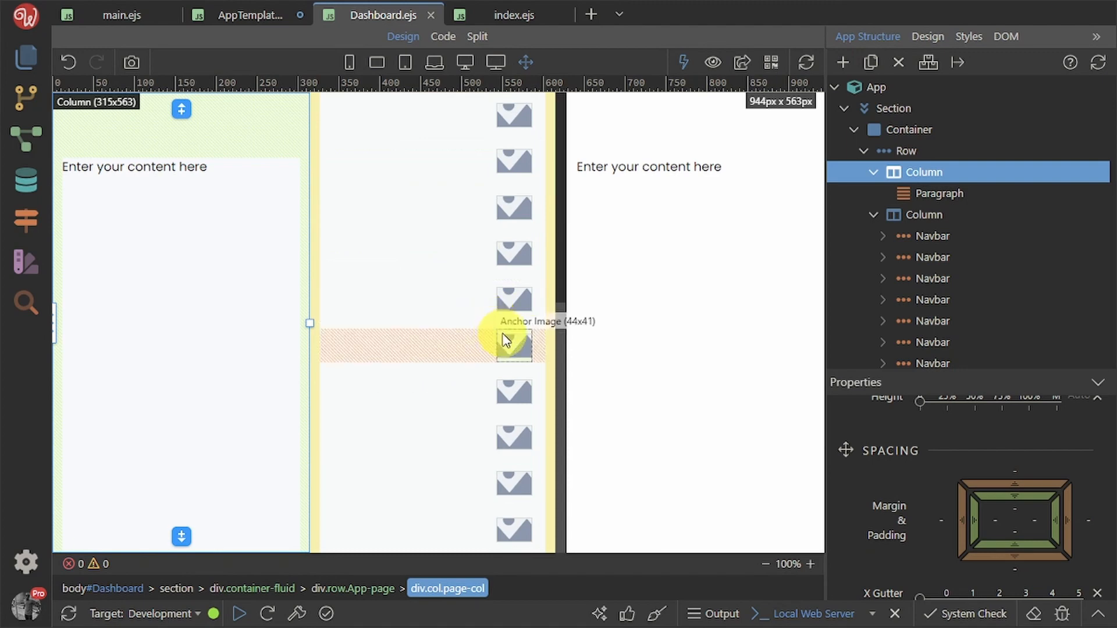
pyautogui.scroll(1, 506, 326)
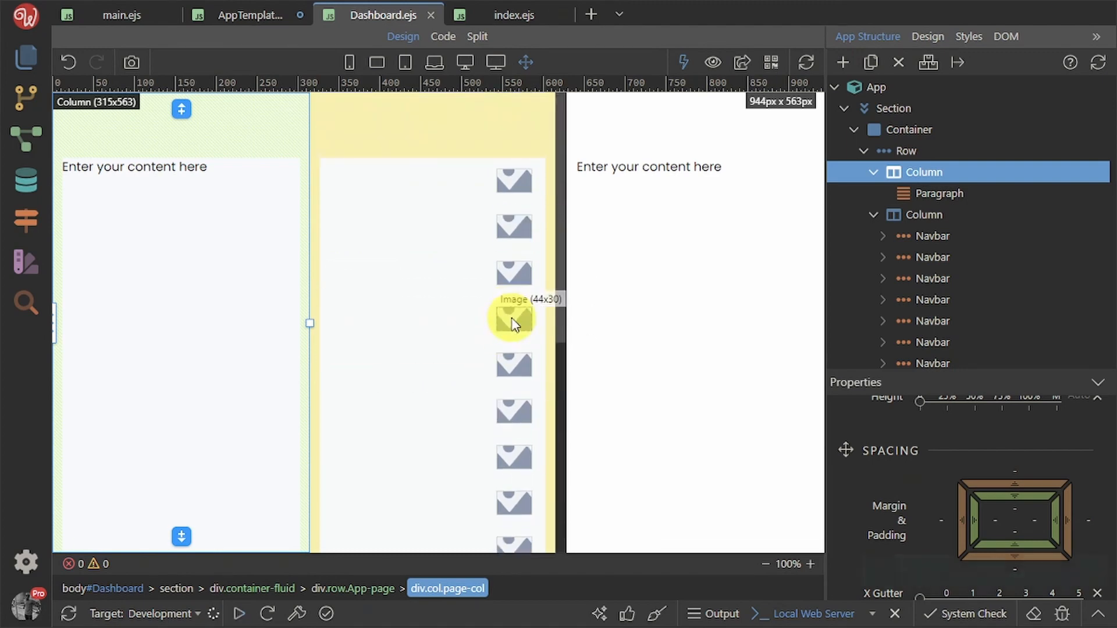
pyautogui.hotkey('ctrl', 's')
pyautogui.scroll(-1, 518, 349)
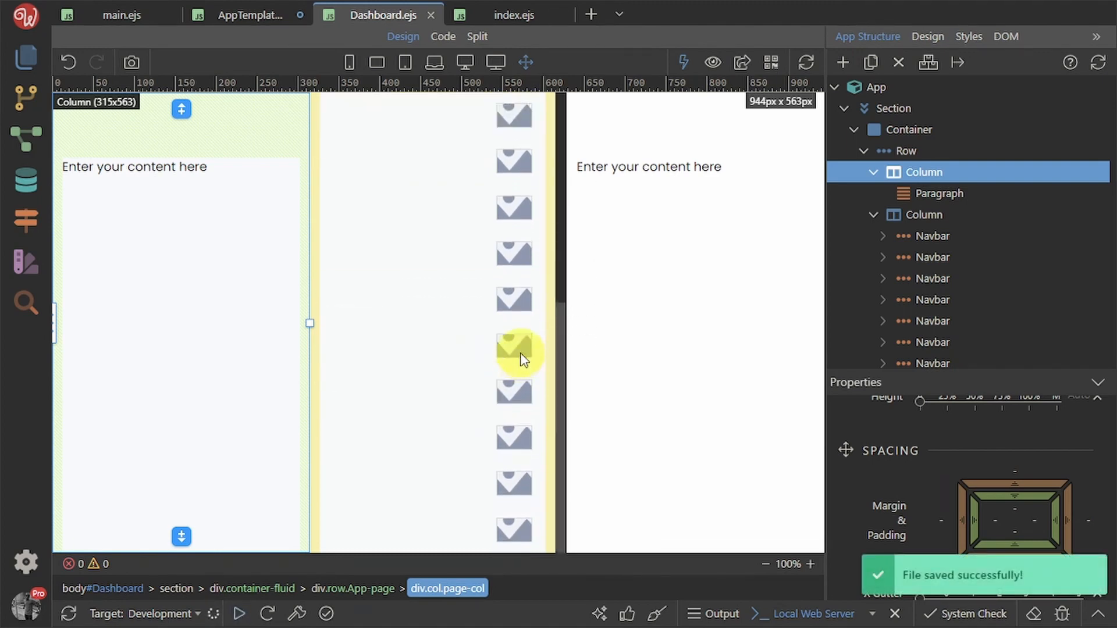
pyautogui.scroll(1, 520, 353)
# Scroll the Dashboard preview's middle column up and down to test it, then open a new tab
pyautogui.hotkey('alt', 'Tab')
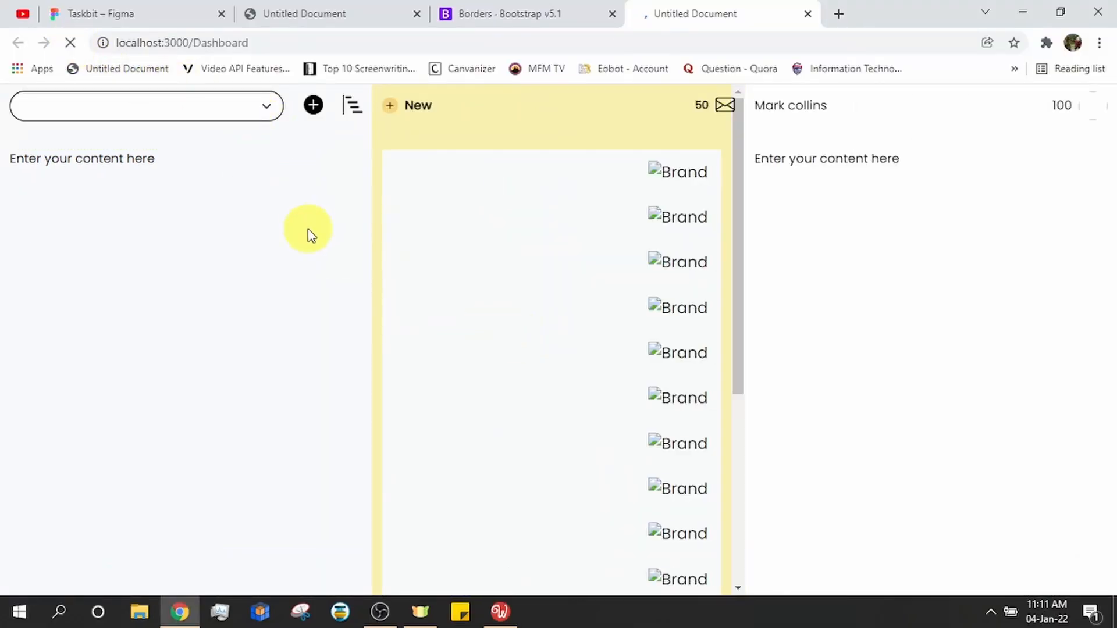
pyautogui.scroll(-1, 515, 288)
pyautogui.scroll(1, 514, 284)
pyautogui.scroll(-1, 514, 285)
pyautogui.scroll(3, 515, 286)
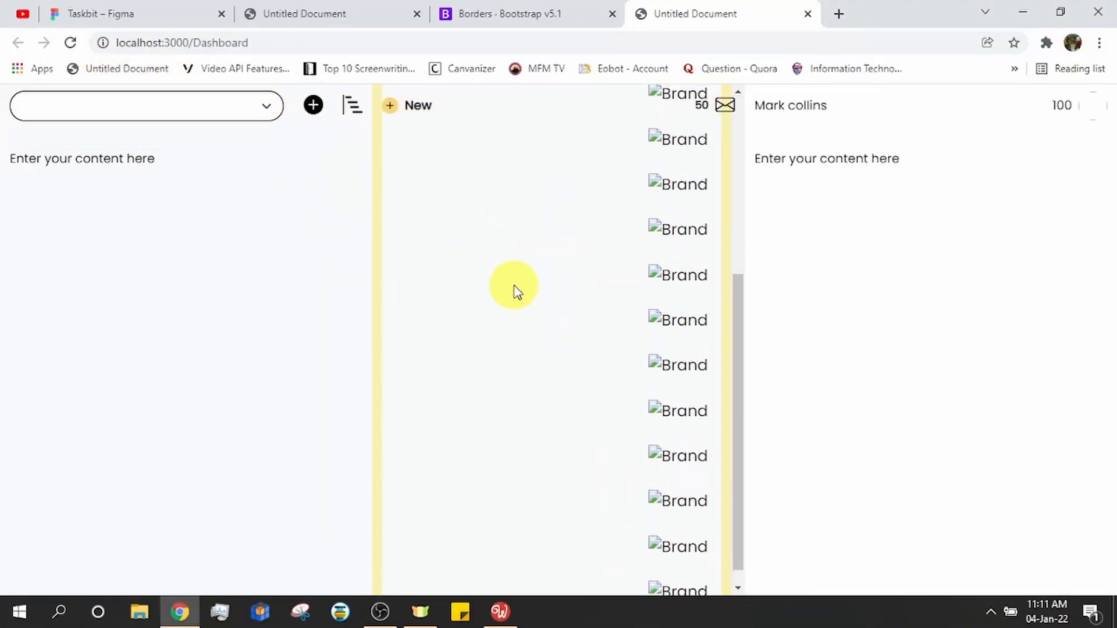
pyautogui.scroll(-3, 514, 286)
pyautogui.scroll(2, 514, 285)
pyautogui.scroll(2, 516, 289)
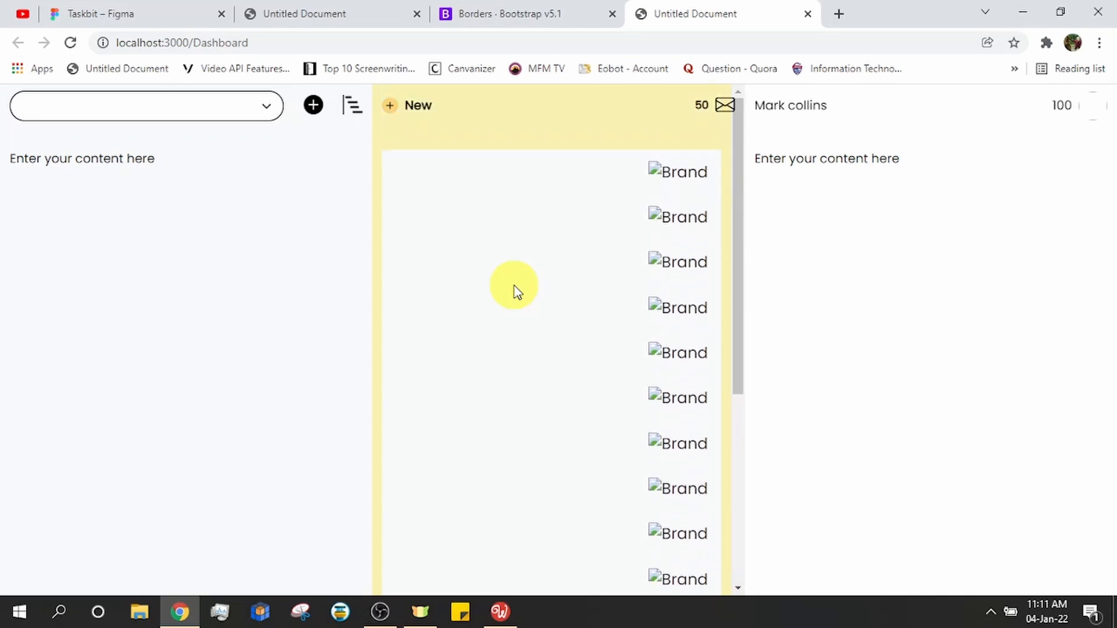
pyautogui.scroll(-4, 516, 291)
pyautogui.scroll(2, 516, 291)
pyautogui.scroll(-2, 516, 291)
pyautogui.scroll(3, 516, 291)
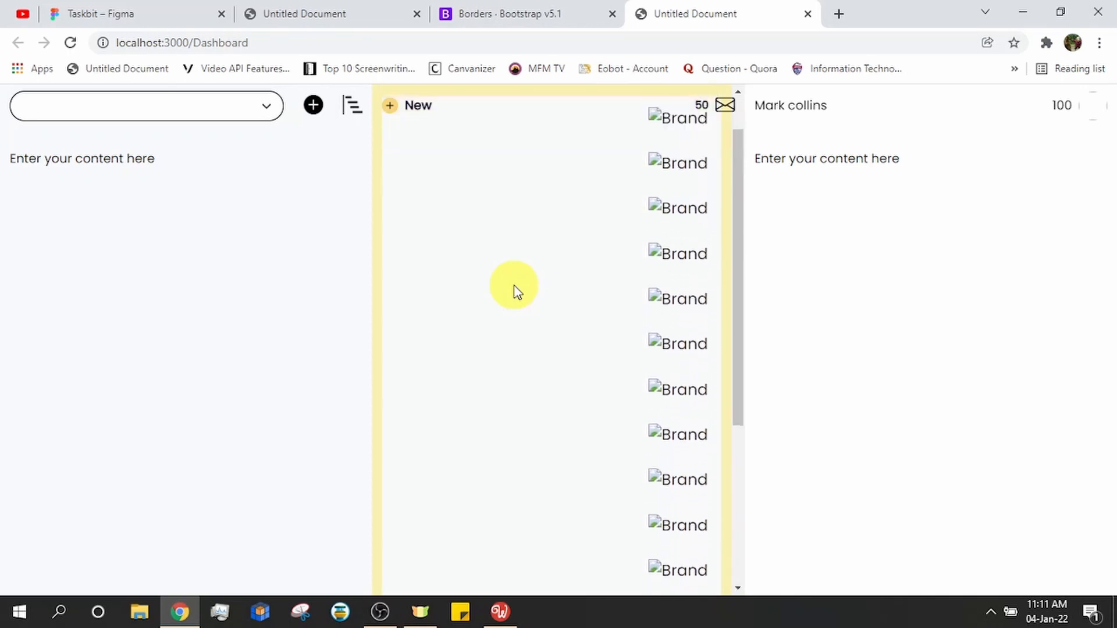
pyautogui.scroll(1, 516, 291)
pyautogui.scroll(-2, 516, 291)
pyautogui.scroll(1, 516, 291)
pyautogui.scroll(-3, 516, 290)
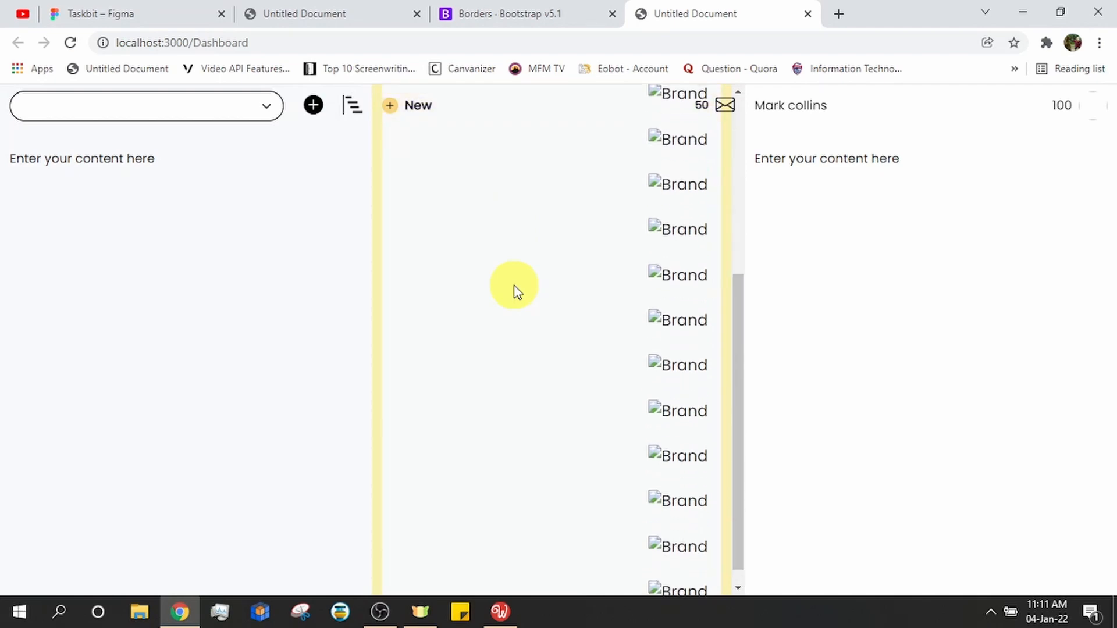
pyautogui.scroll(-1, 516, 291)
pyautogui.scroll(3, 516, 291)
pyautogui.scroll(-3, 516, 291)
pyautogui.scroll(3, 516, 291)
pyautogui.scroll(-3, 516, 291)
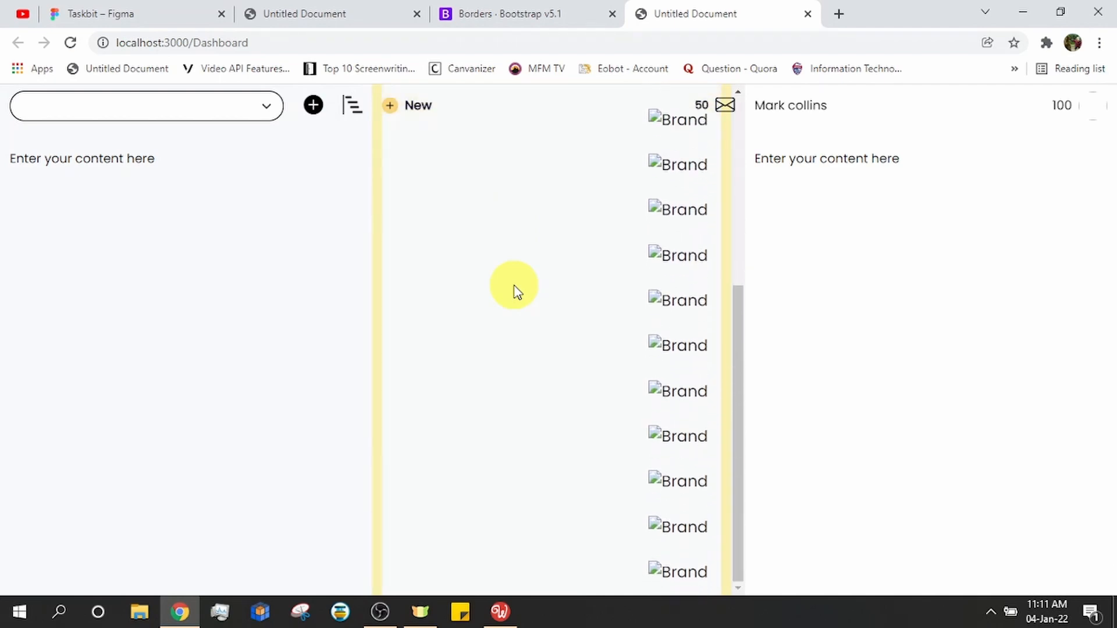
pyautogui.scroll(3, 521, 268)
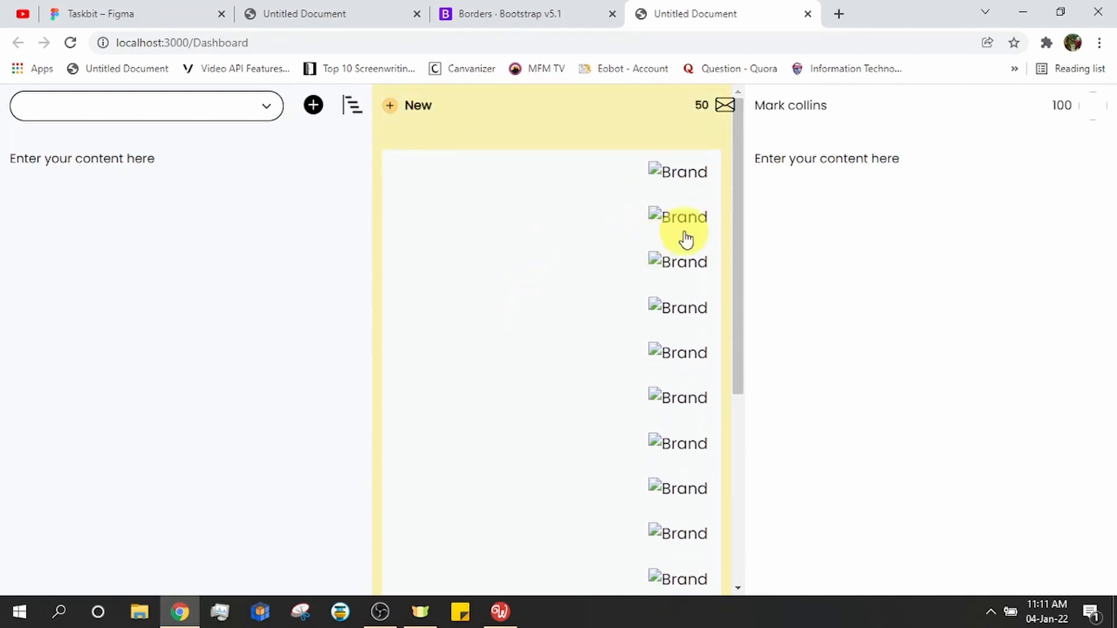
pyautogui.scroll(-3, 738, 439)
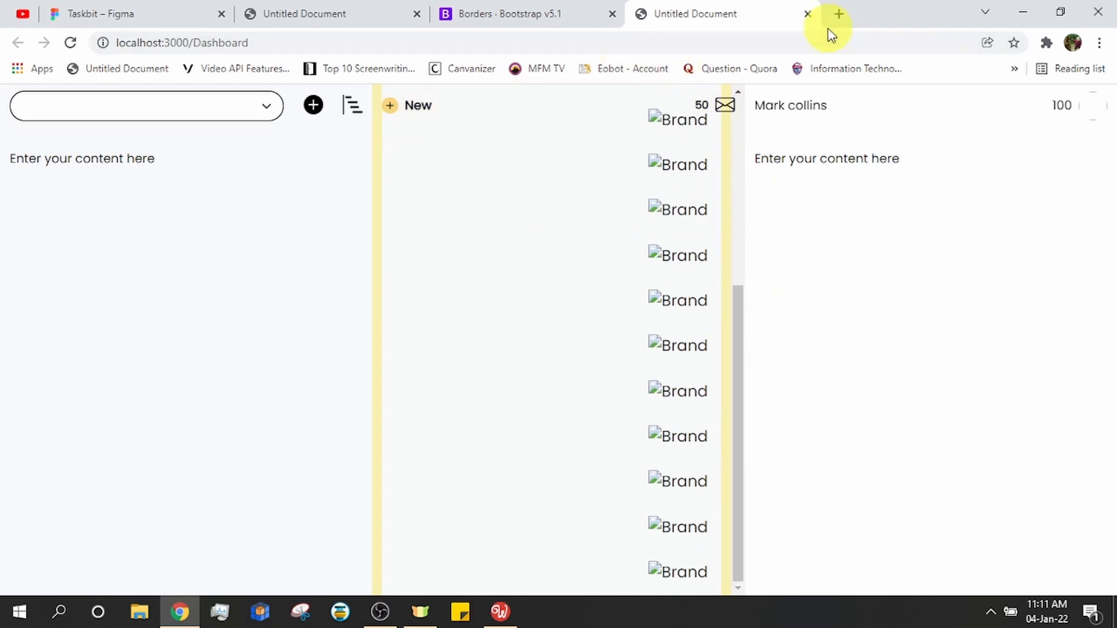
pyautogui.scroll(3, 713, 191)
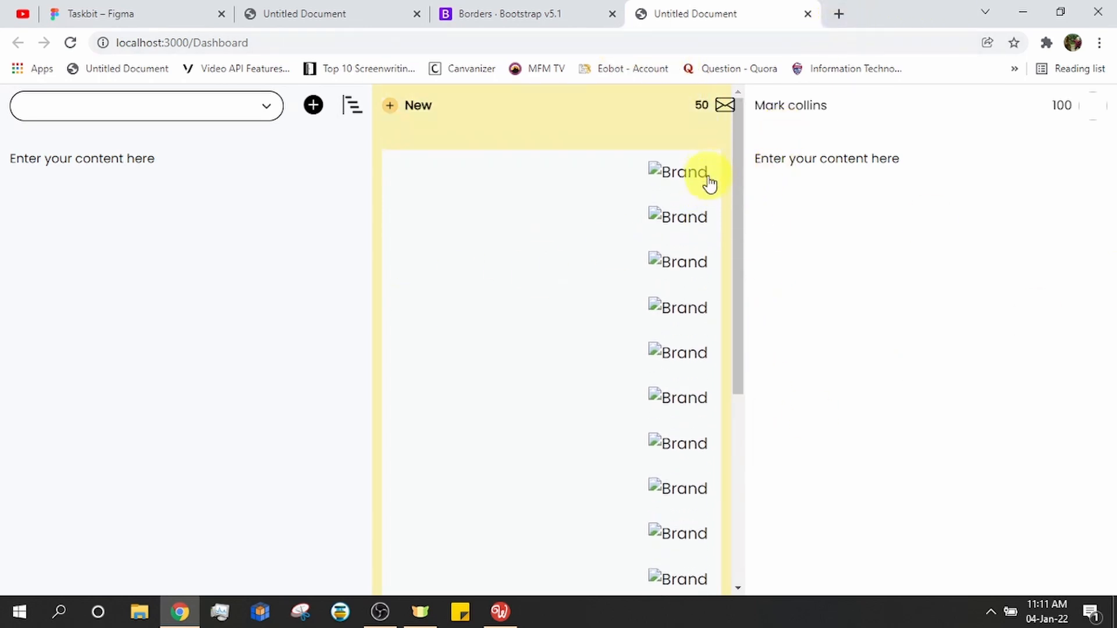
pyautogui.scroll(-1, 669, 163)
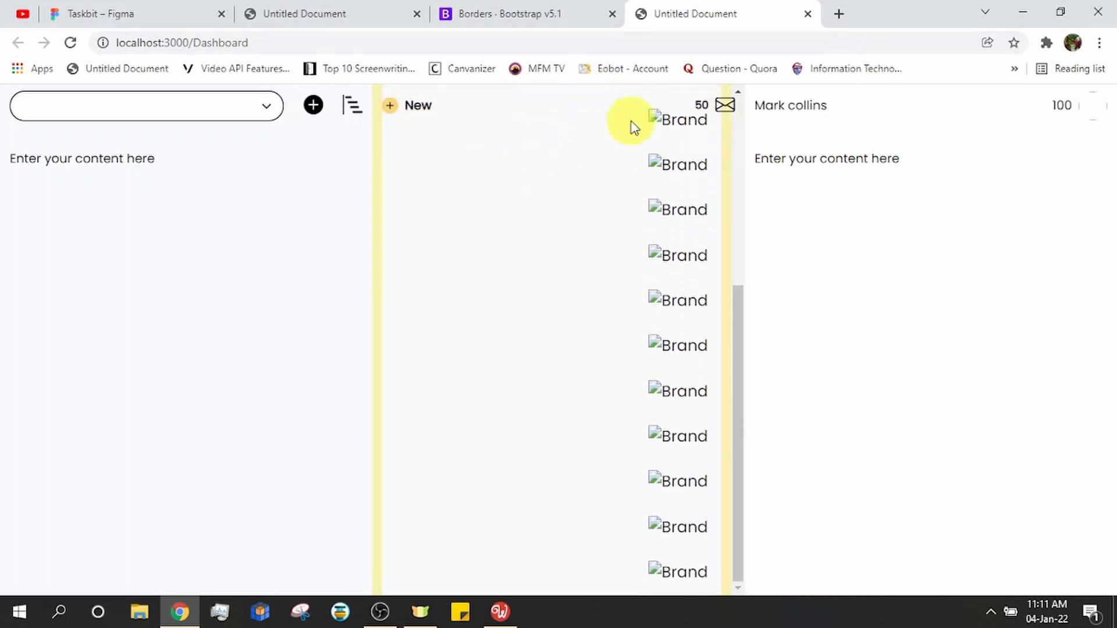
pyautogui.scroll(1, 519, 192)
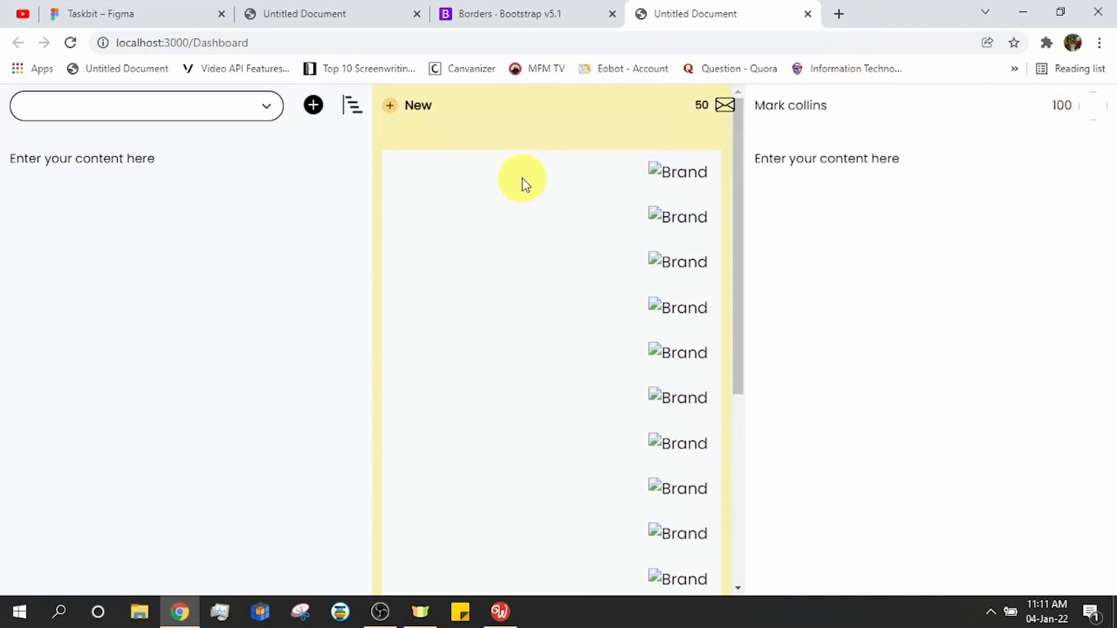
pyautogui.scroll(-1, 523, 181)
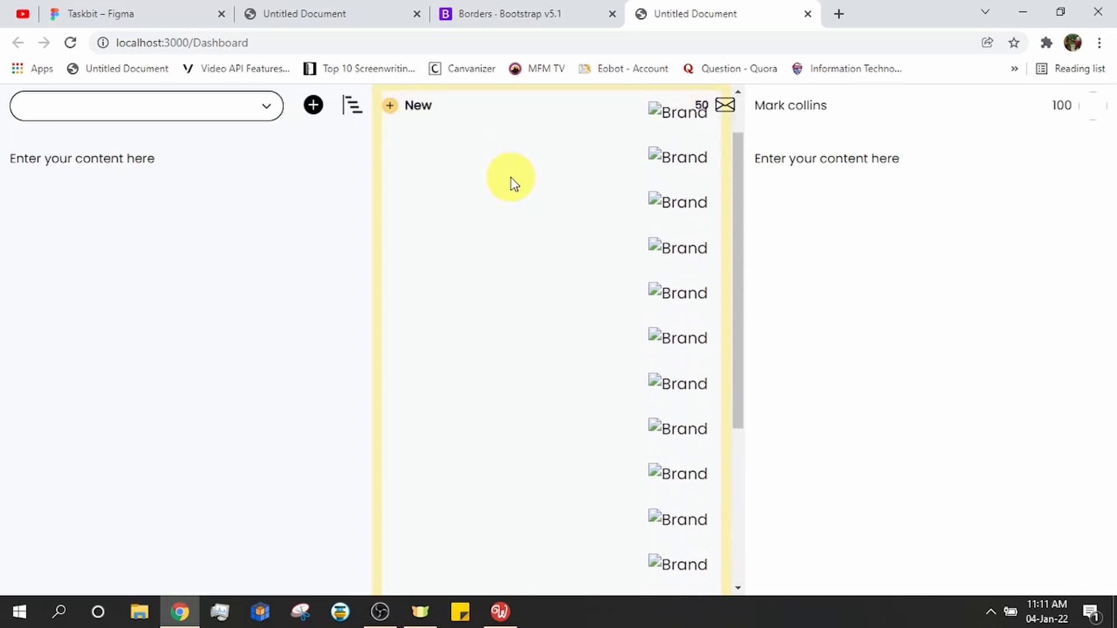
pyautogui.scroll(1, 511, 182)
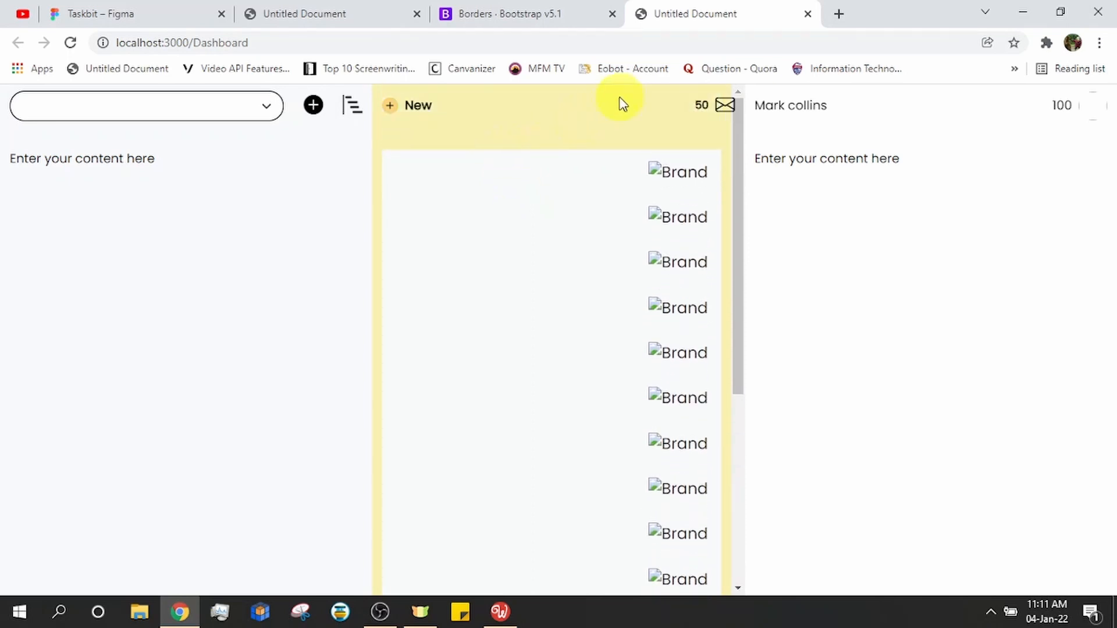
pyautogui.scroll(-5, 667, 175)
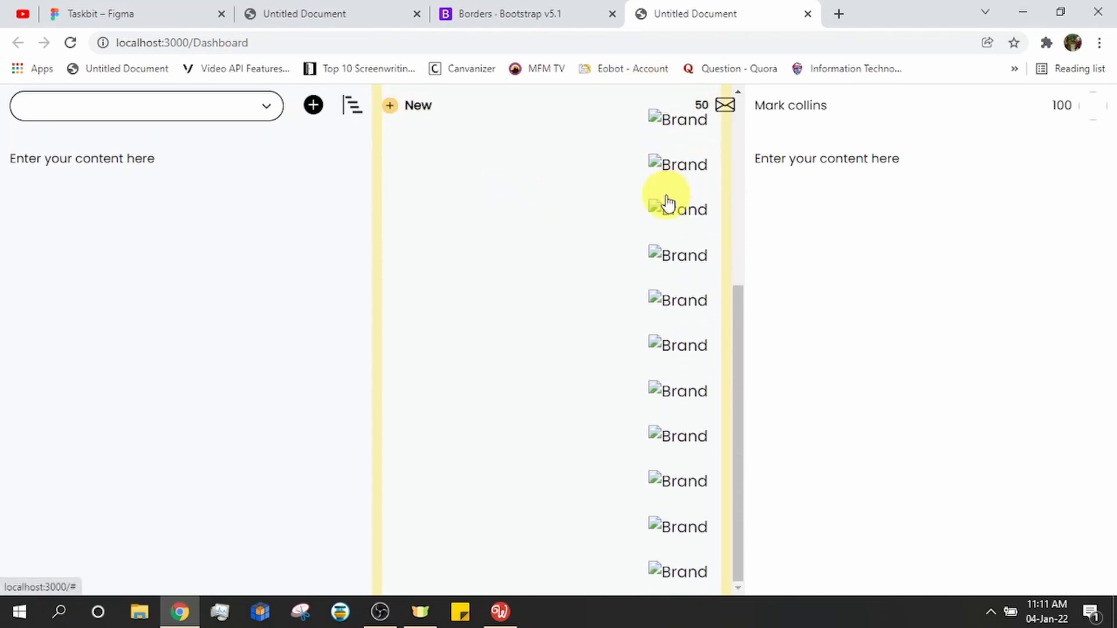
pyautogui.scroll(5, 667, 202)
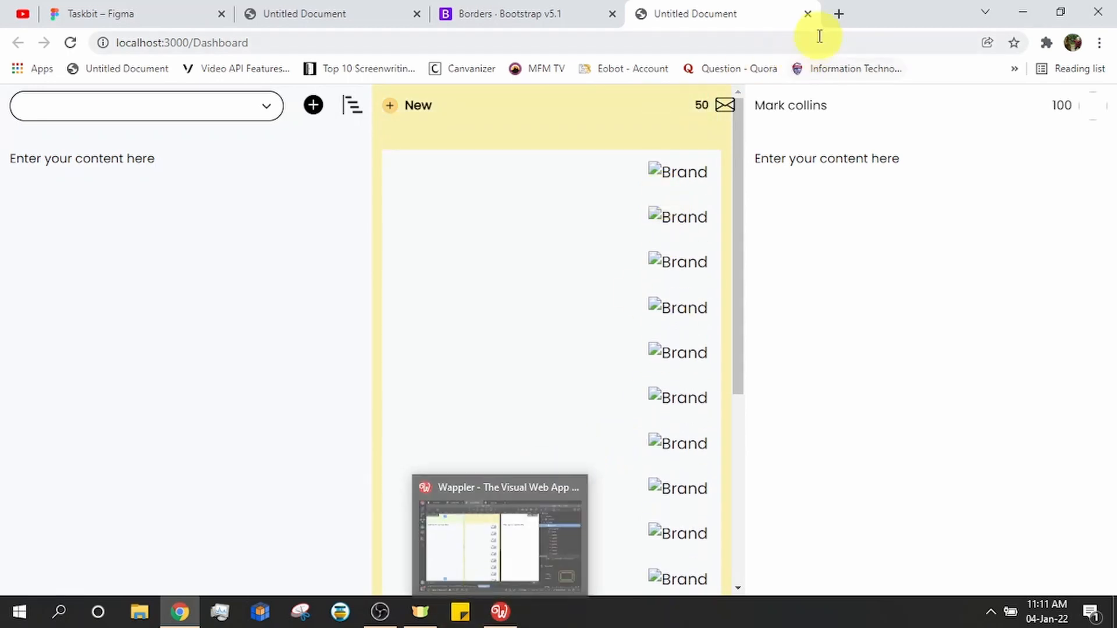
pyautogui.click(832, 13)
# Search 'scroll bar css' and open W3Schools' Custom Scrollbar tutorial at its example code
pyautogui.click(830, 47)
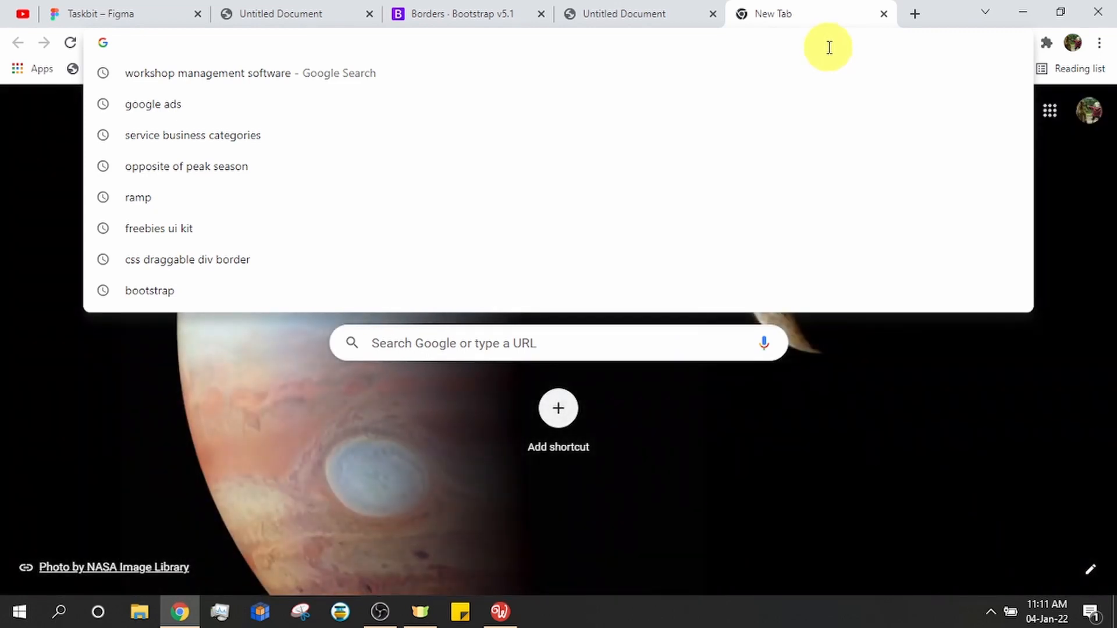
pyautogui.write('scr')
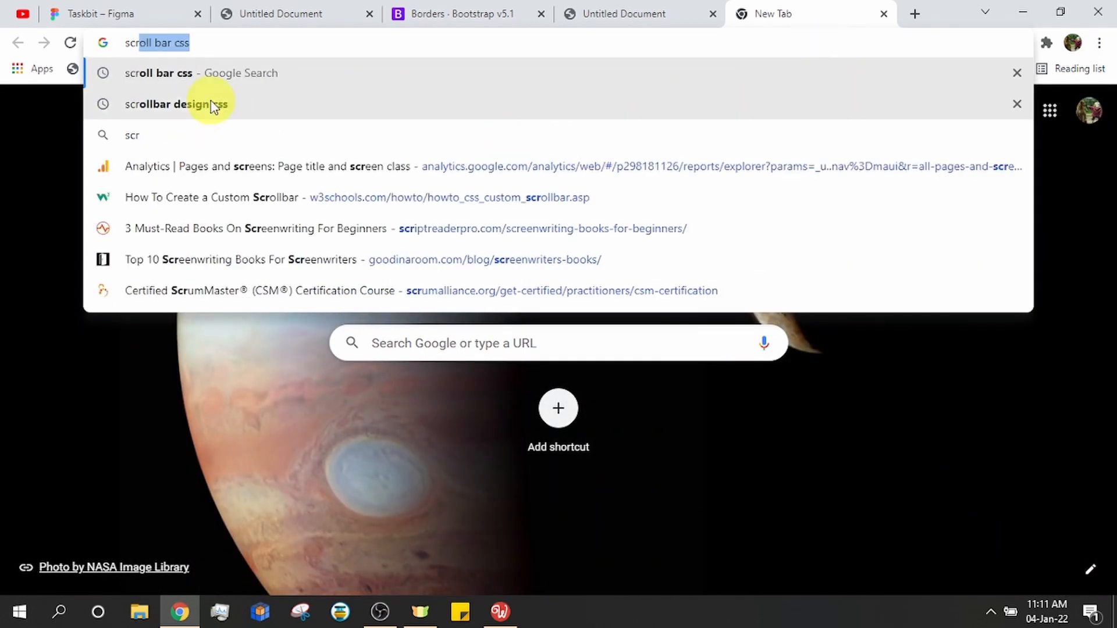
pyautogui.click(246, 75)
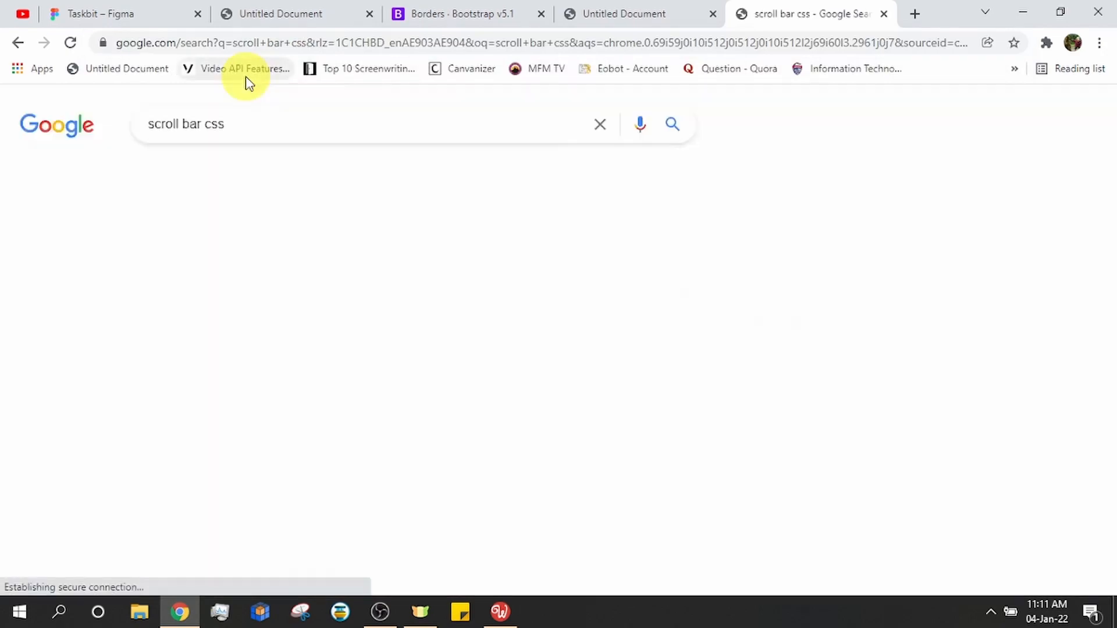
pyautogui.click(333, 265)
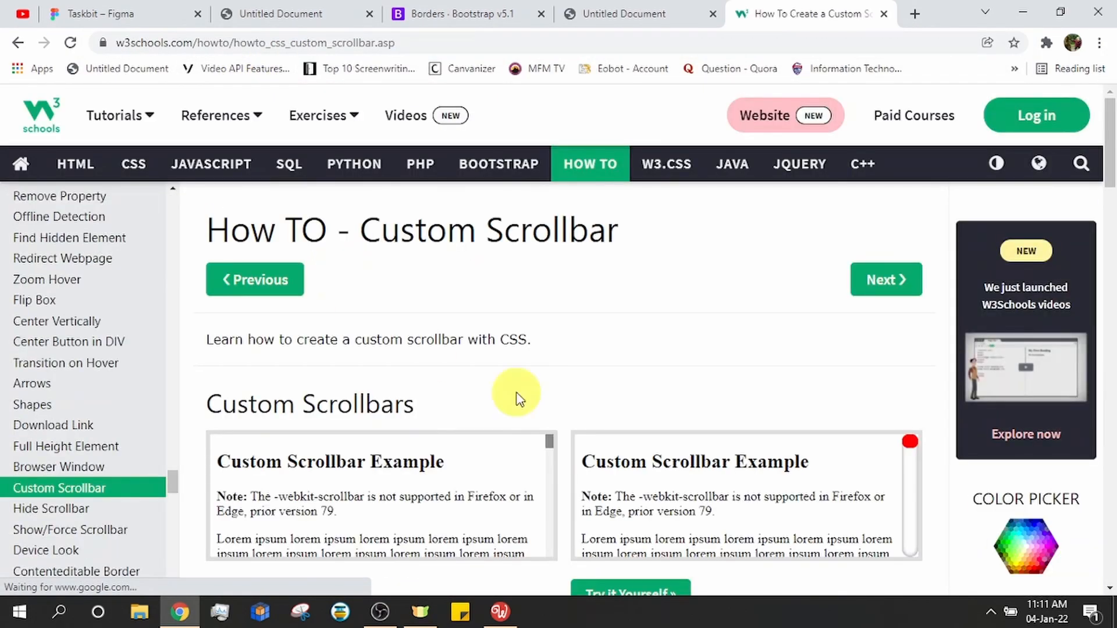
pyautogui.scroll(-12, 524, 402)
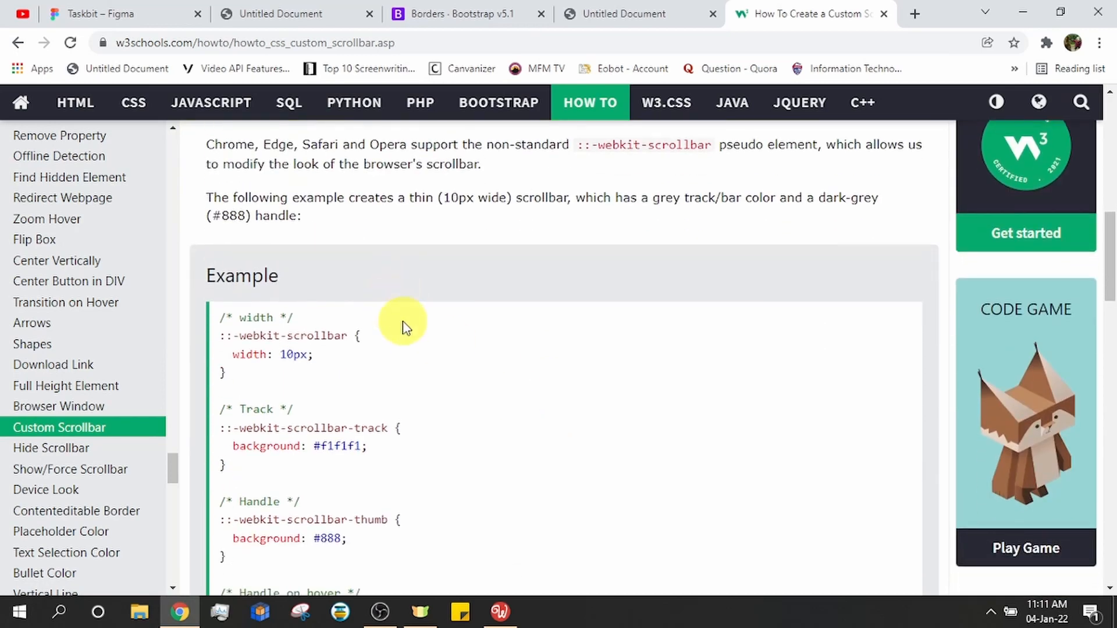
pyautogui.scroll(-1, 402, 327)
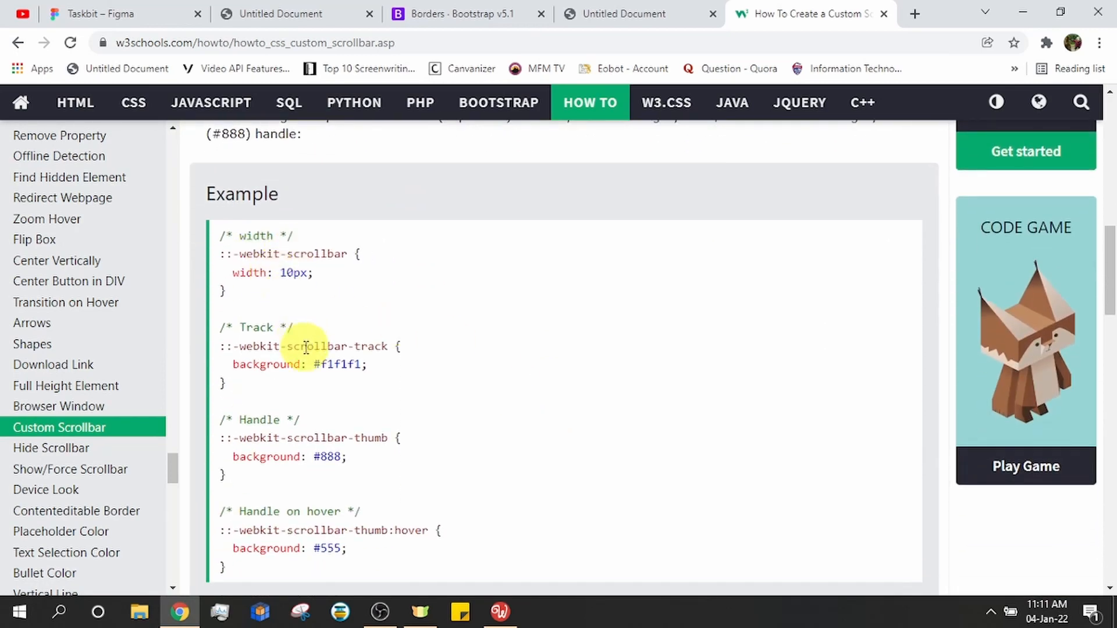
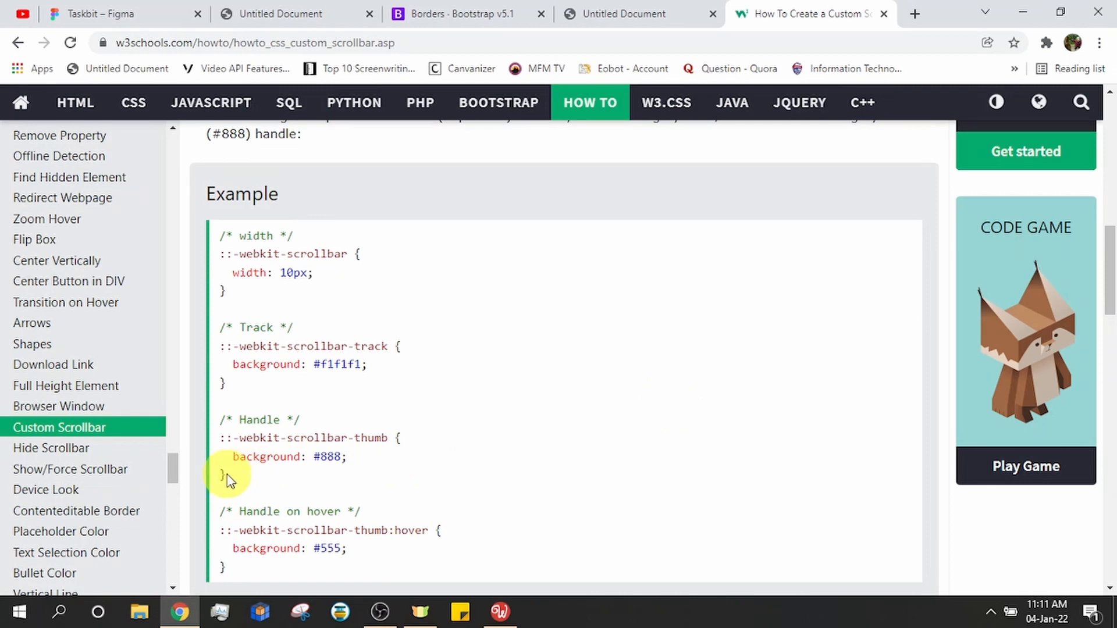
# Select and copy the width, track and handle scrollbar CSS rules from the W3Schools example
pyautogui.moveTo(228, 480); pyautogui.dragTo(197, 227)
pyautogui.hotkey('ctrl', 'c')
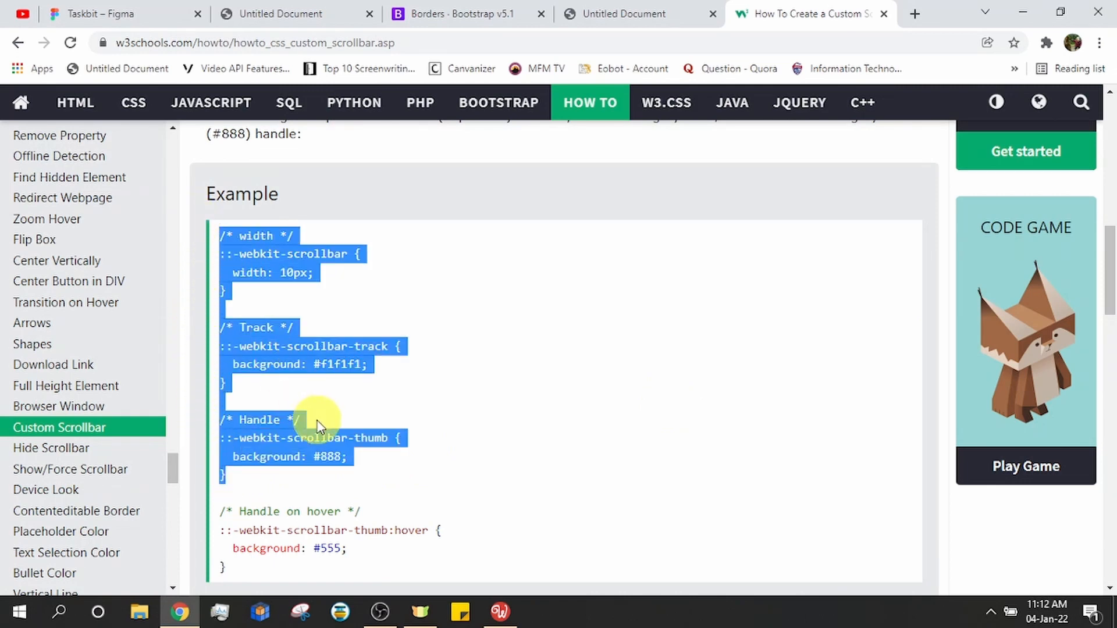
pyautogui.hotkey('alt', 'Tab')
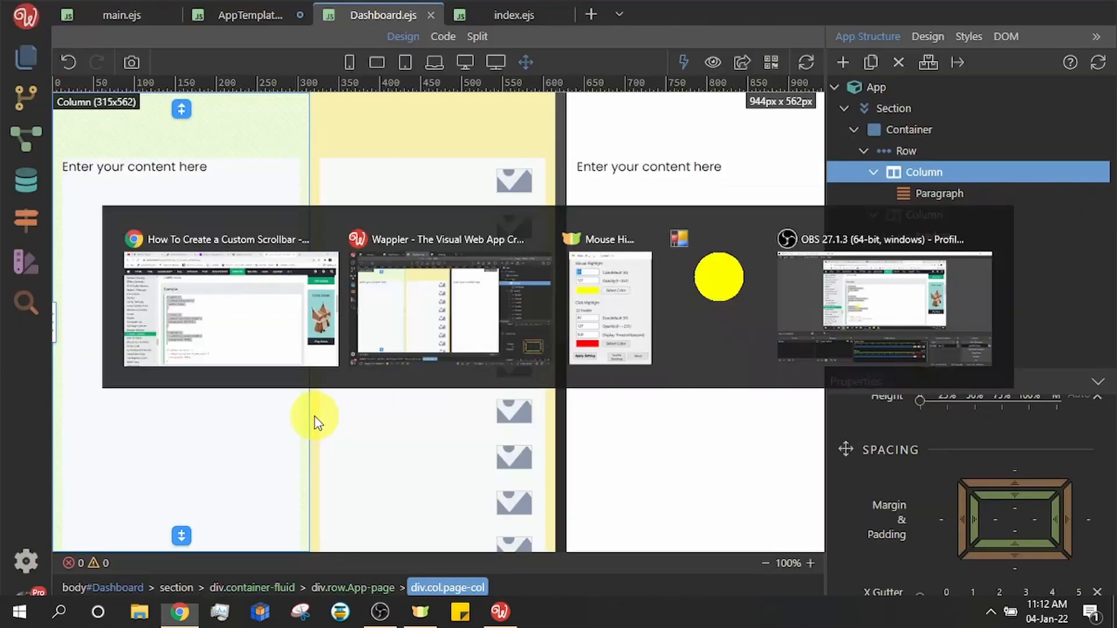
# Open public/css/style.css from the project's Files panel
pyautogui.click(22, 57)
pyautogui.click(316, 33)
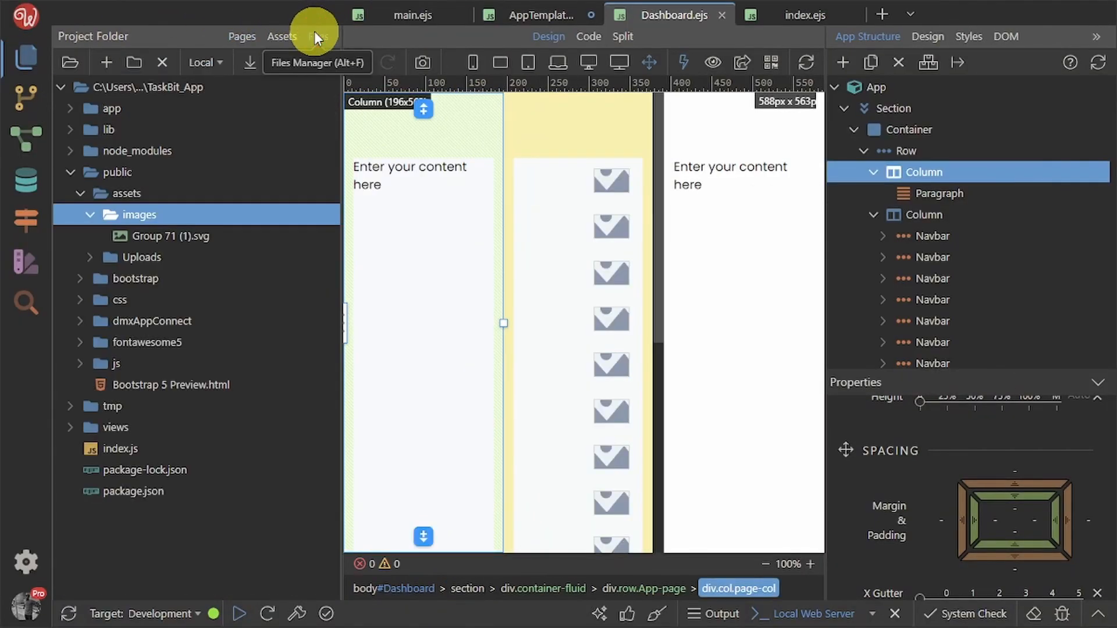
pyautogui.click(81, 193)
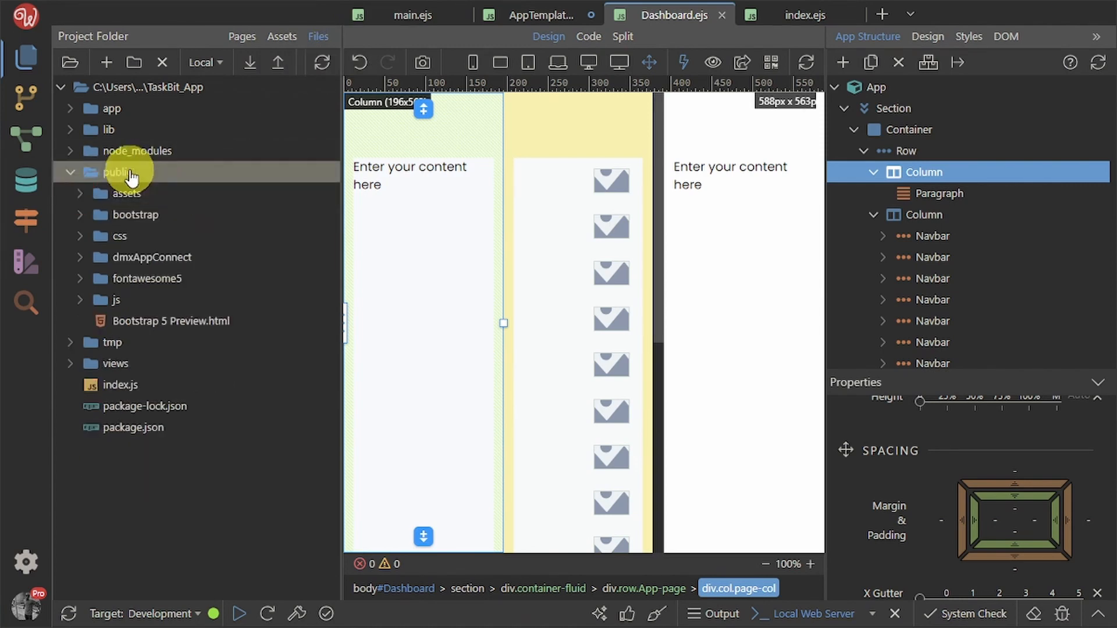
pyautogui.click(79, 237)
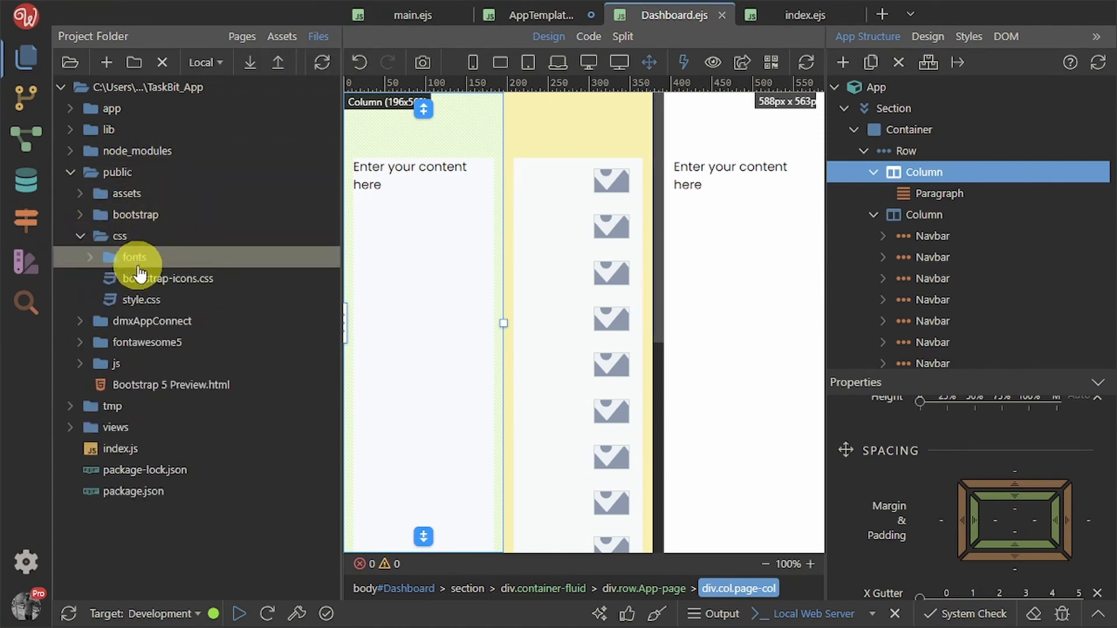
pyautogui.doubleClick(114, 300)
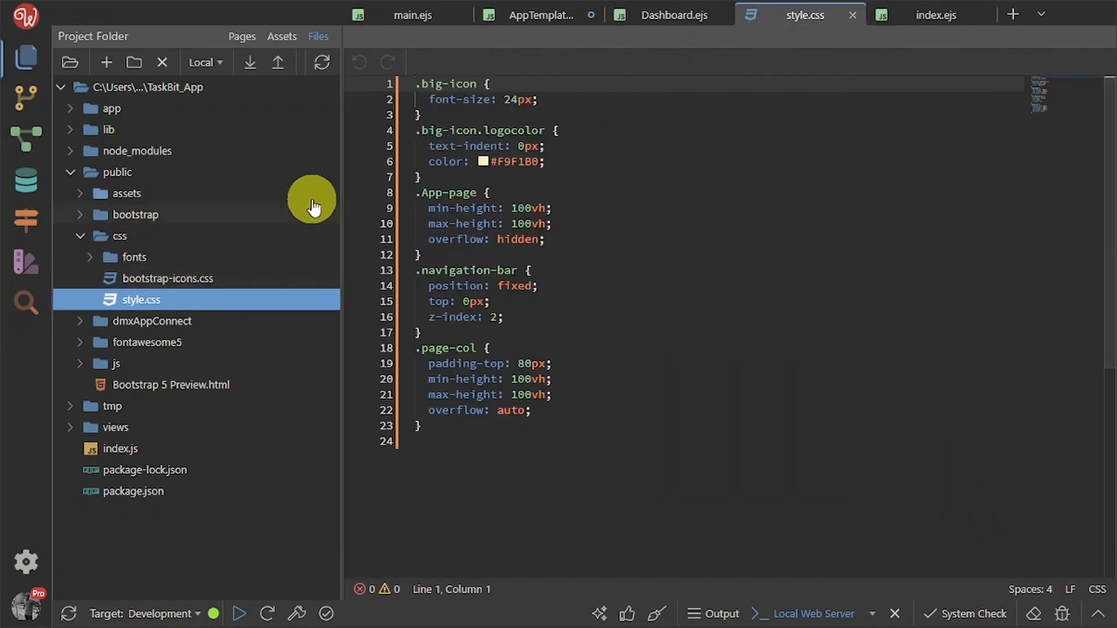
# Paste the scrollbar CSS rules at the top of style.css and save it
pyautogui.press('Return')
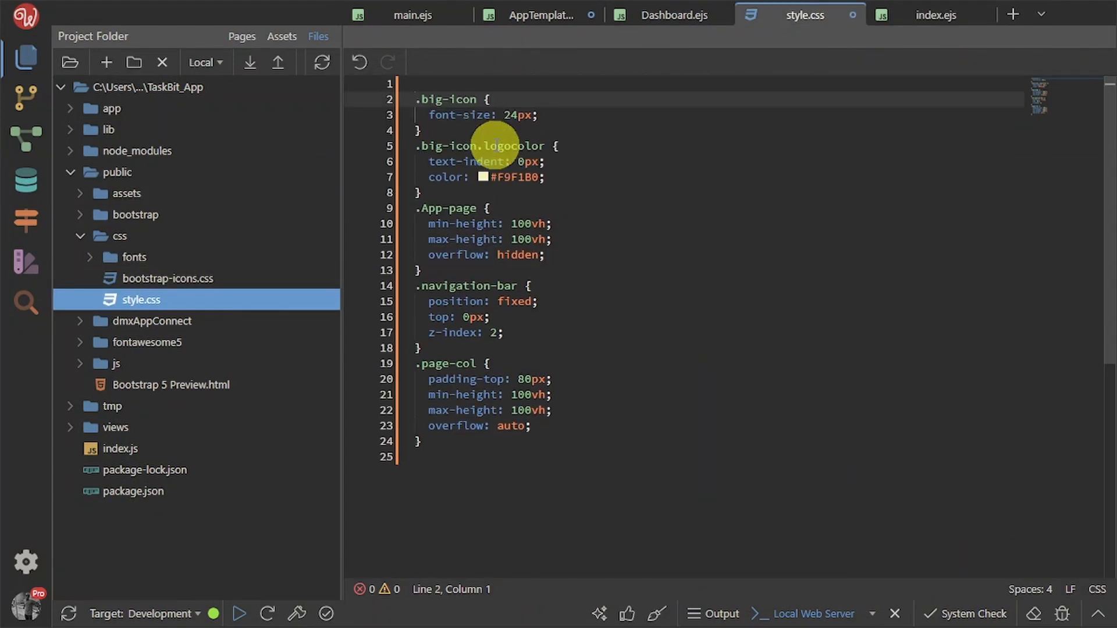
pyautogui.press('Up')
pyautogui.press('Return')
pyautogui.press('Up')
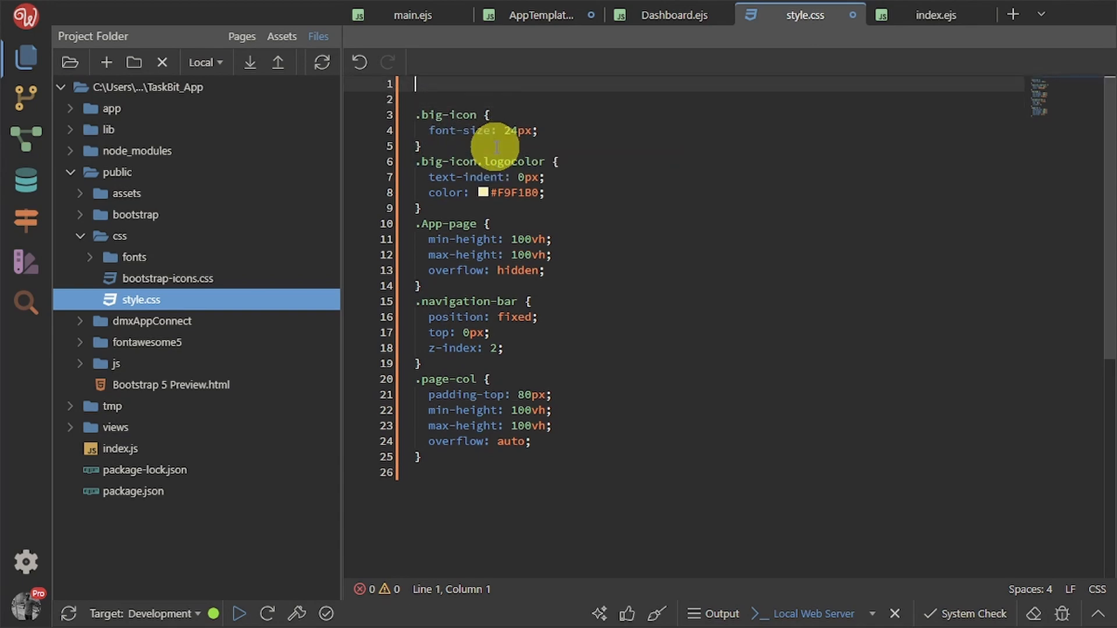
pyautogui.hotkey('ctrl', 'v')
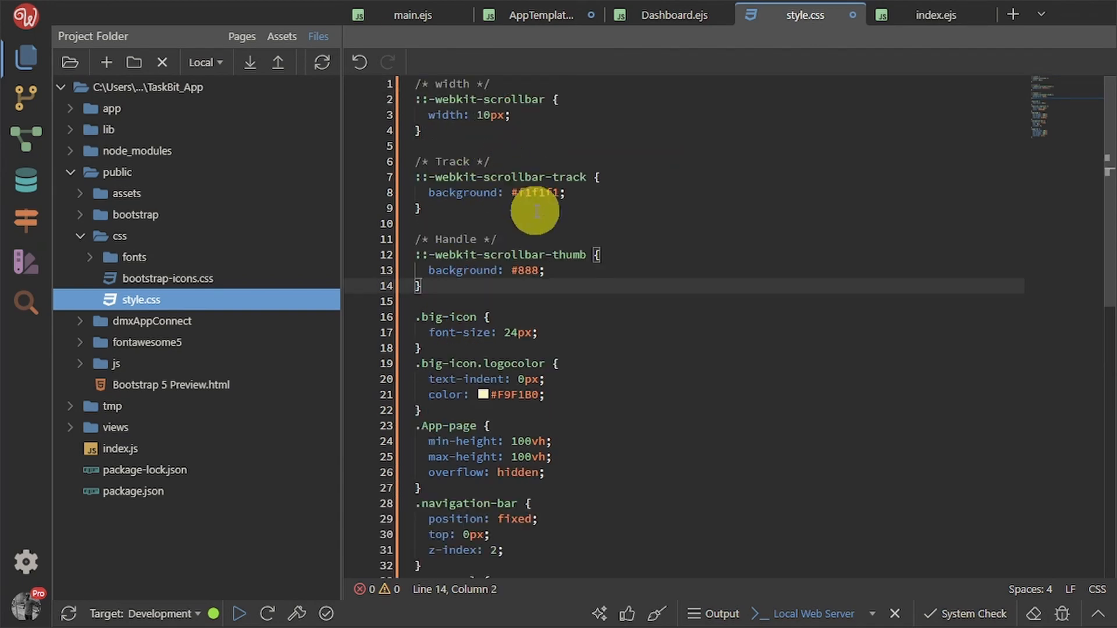
pyautogui.click(597, 368)
pyautogui.hotkey('ctrl', 's')
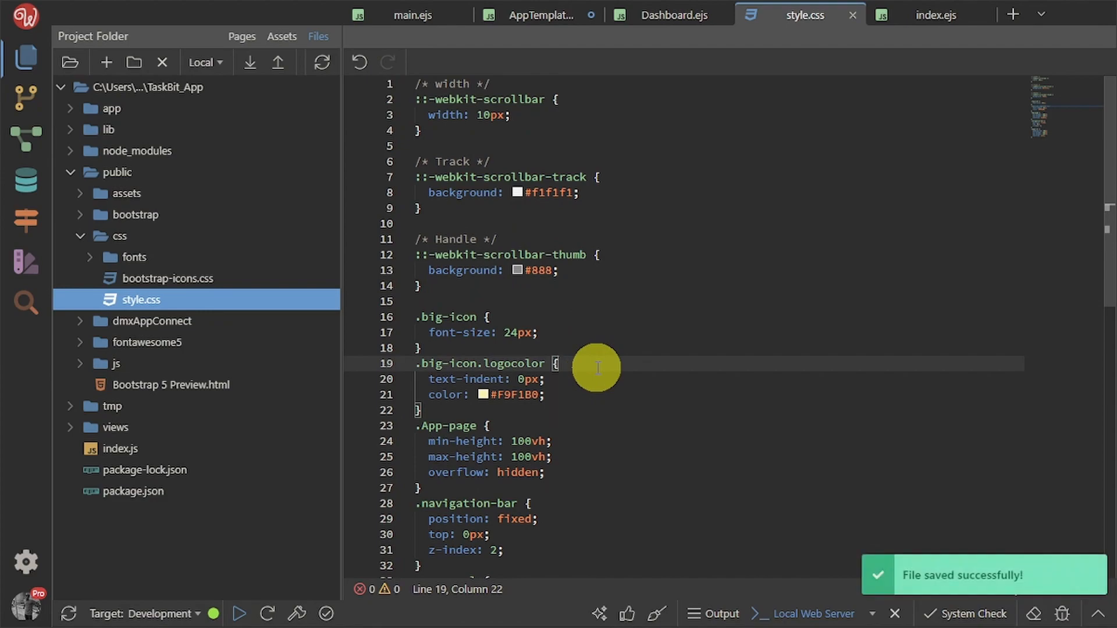
# Scroll the localhost Dashboard preview in Chrome to see the custom scrollbar
pyautogui.hotkey('alt', 'Tab')
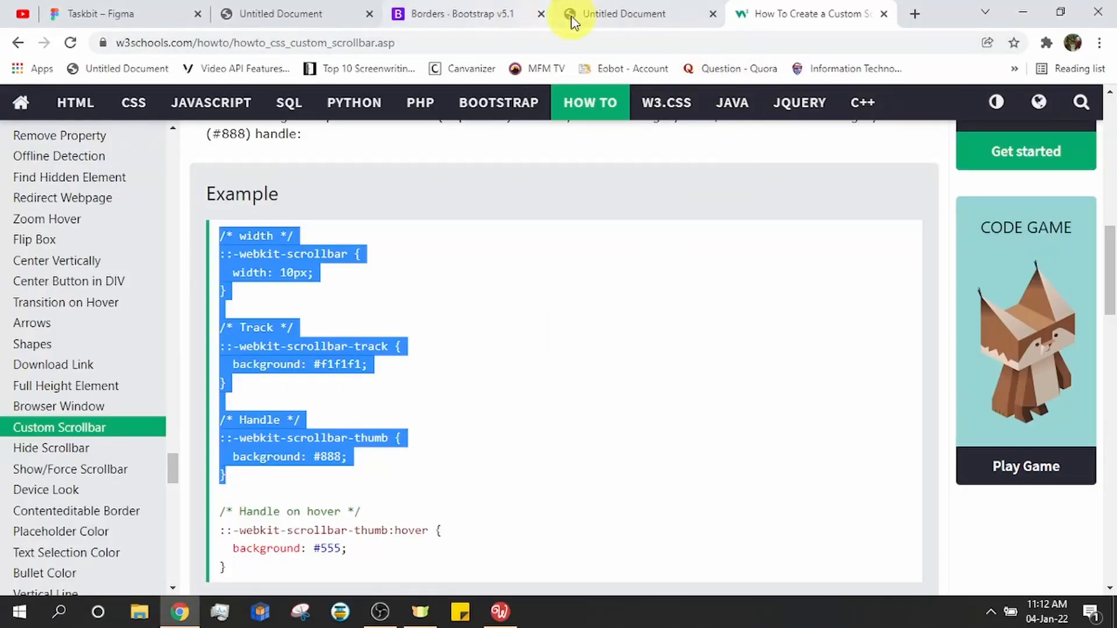
pyautogui.click(601, 15)
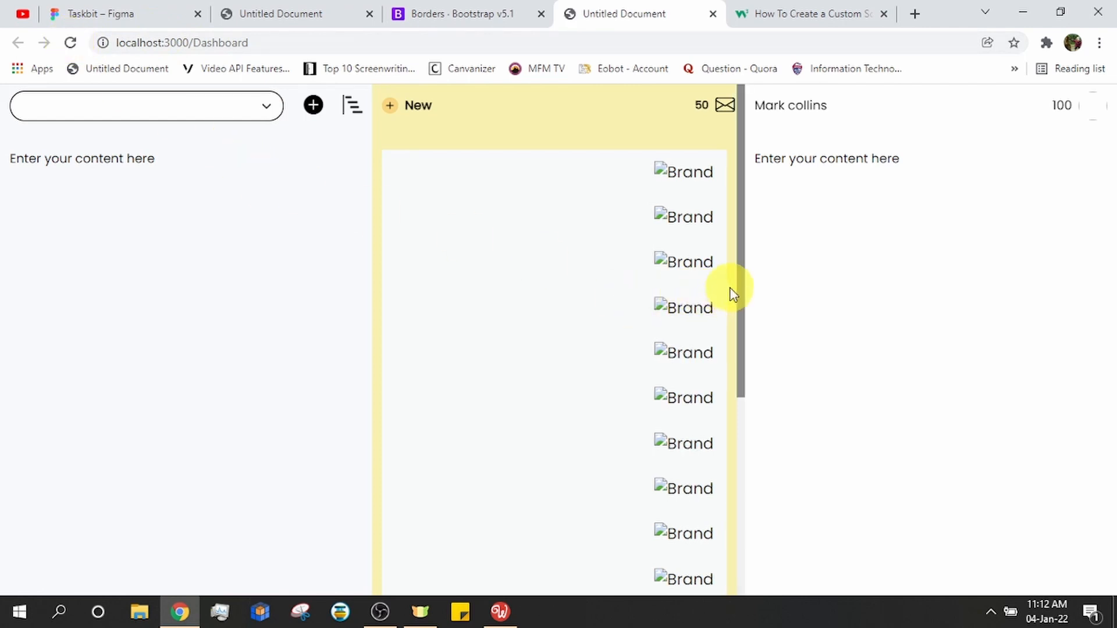
pyautogui.scroll(-5, 670, 373)
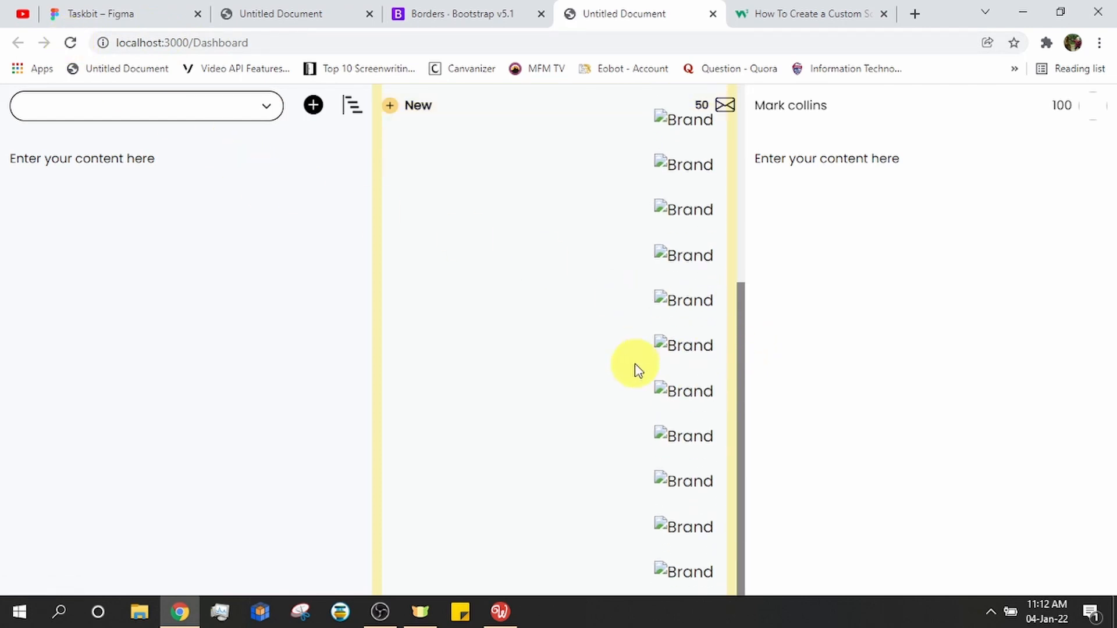
pyautogui.scroll(3, 638, 370)
# Change the ::-webkit-scrollbar width in style.css from 10px to 5px and save
pyautogui.hotkey('alt', 'Tab')
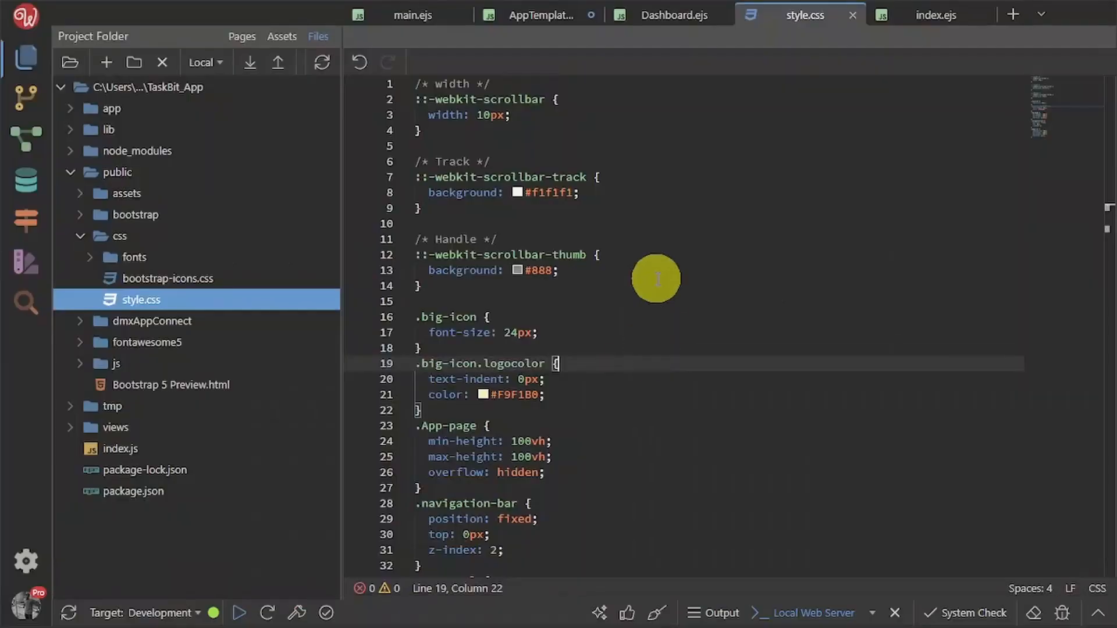
pyautogui.click(491, 115)
pyautogui.press('BackSpace')
pyautogui.press('BackSpace')
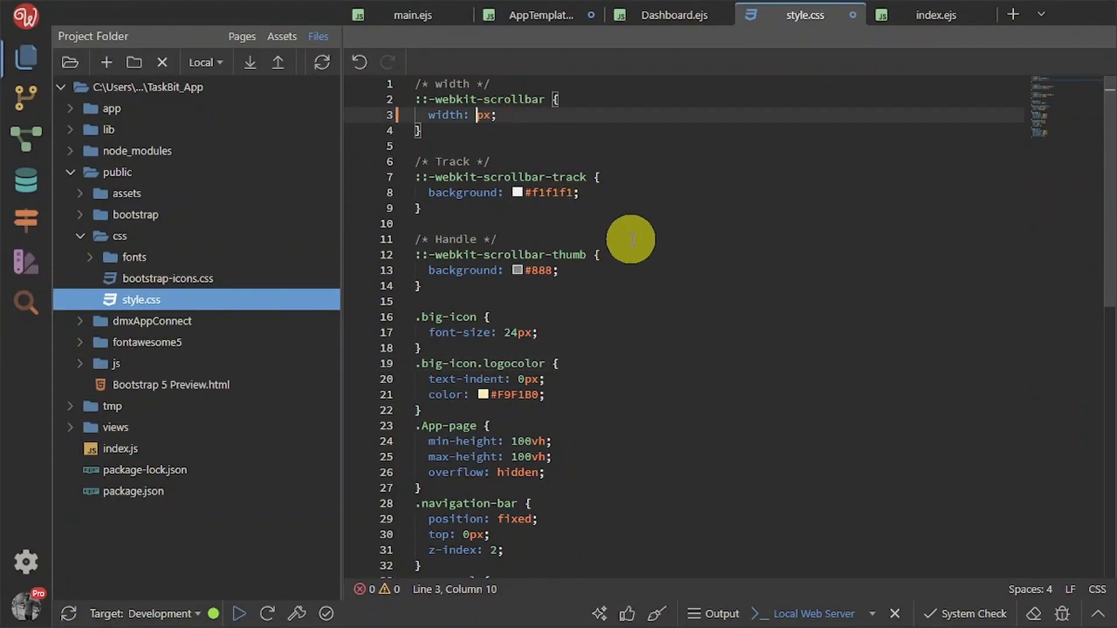
pyautogui.click(657, 222)
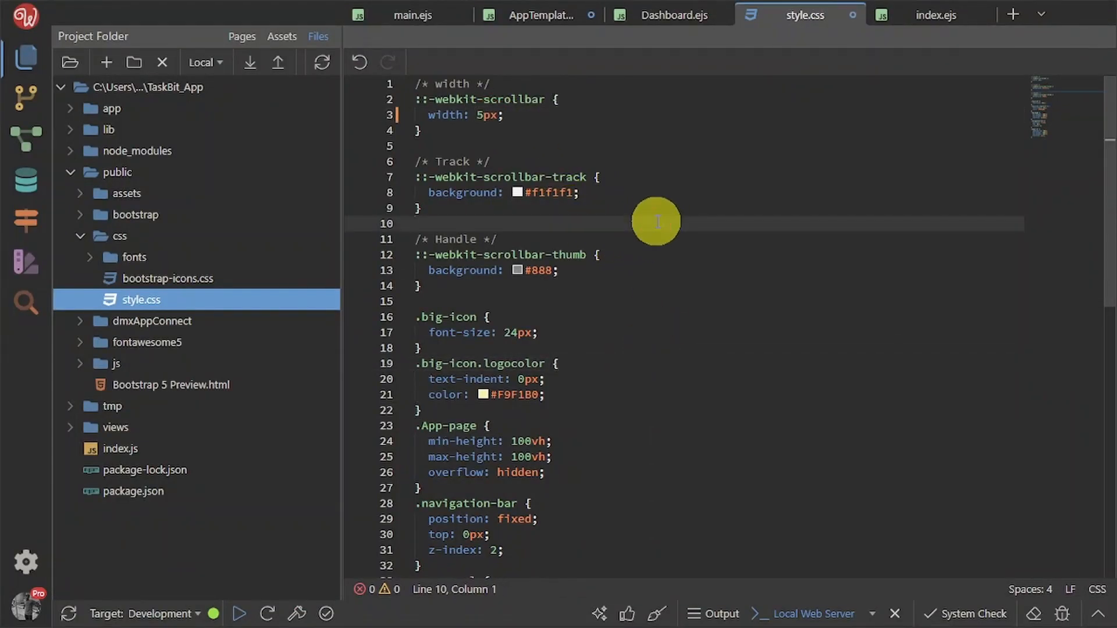
pyautogui.hotkey('ctrl', 's')
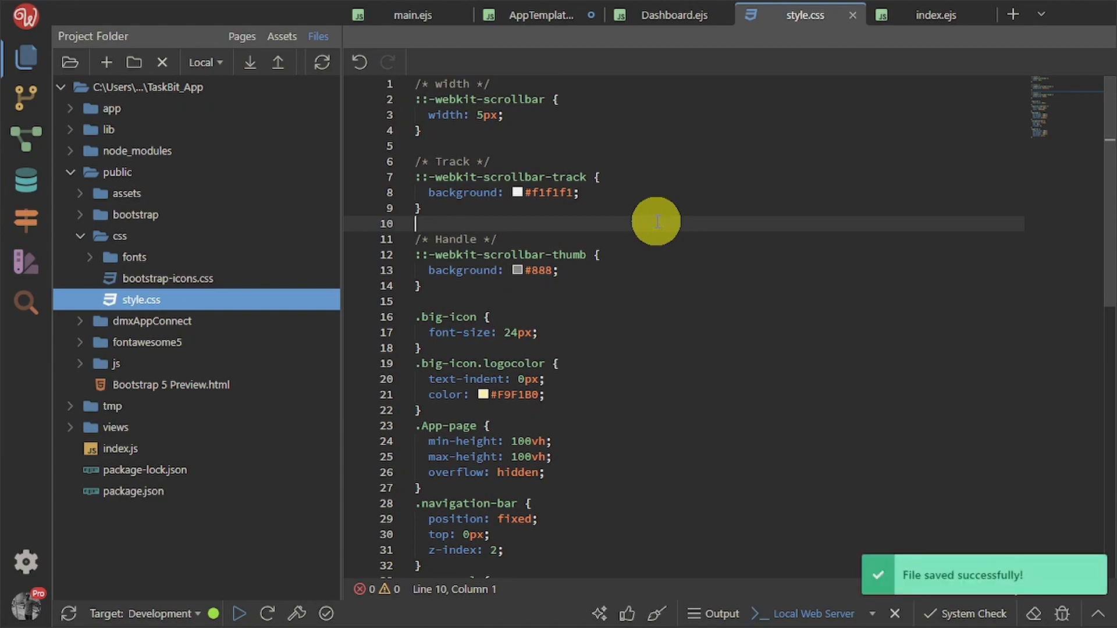
pyautogui.hotkey('alt', 'Tab')
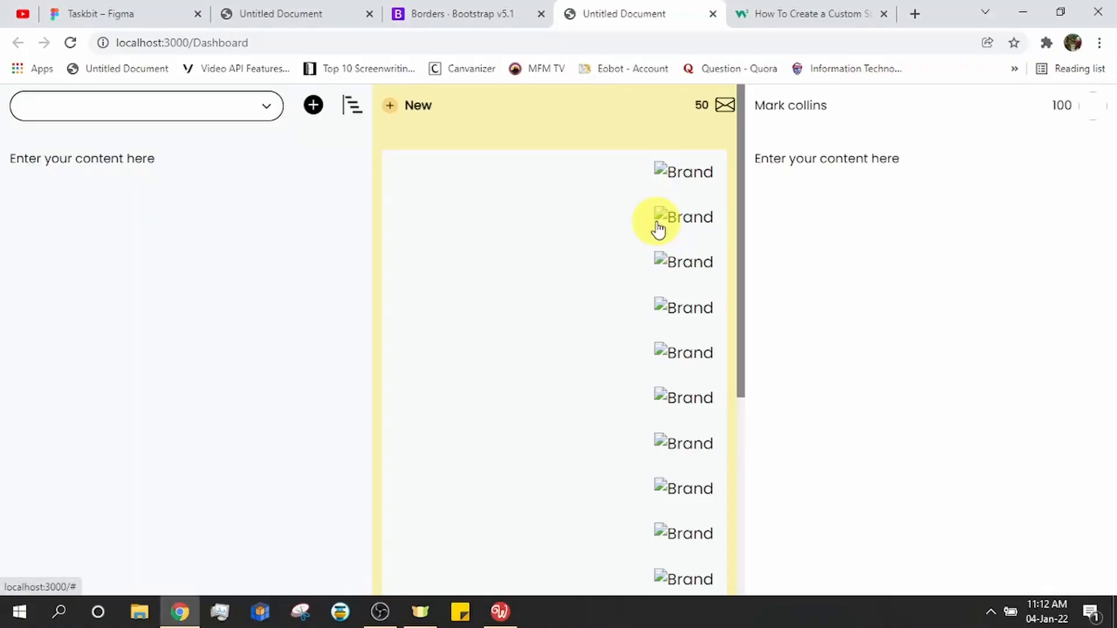
# Reload the Dashboard and scroll the Brand list to test the narrower 5px scrollbar
pyautogui.click(70, 42)
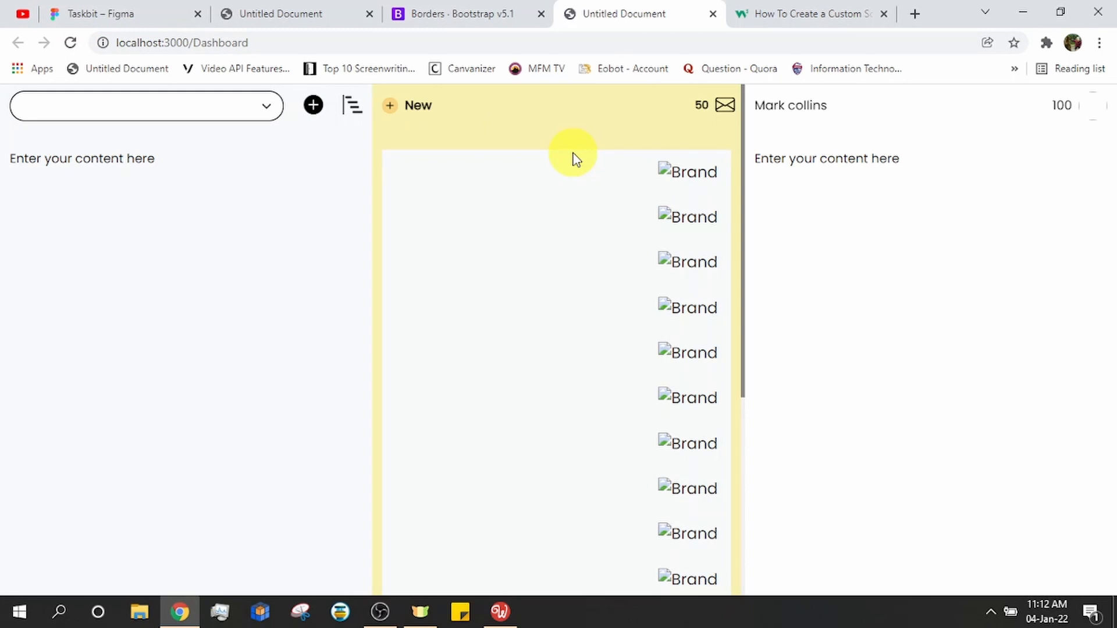
pyautogui.scroll(-3, 578, 169)
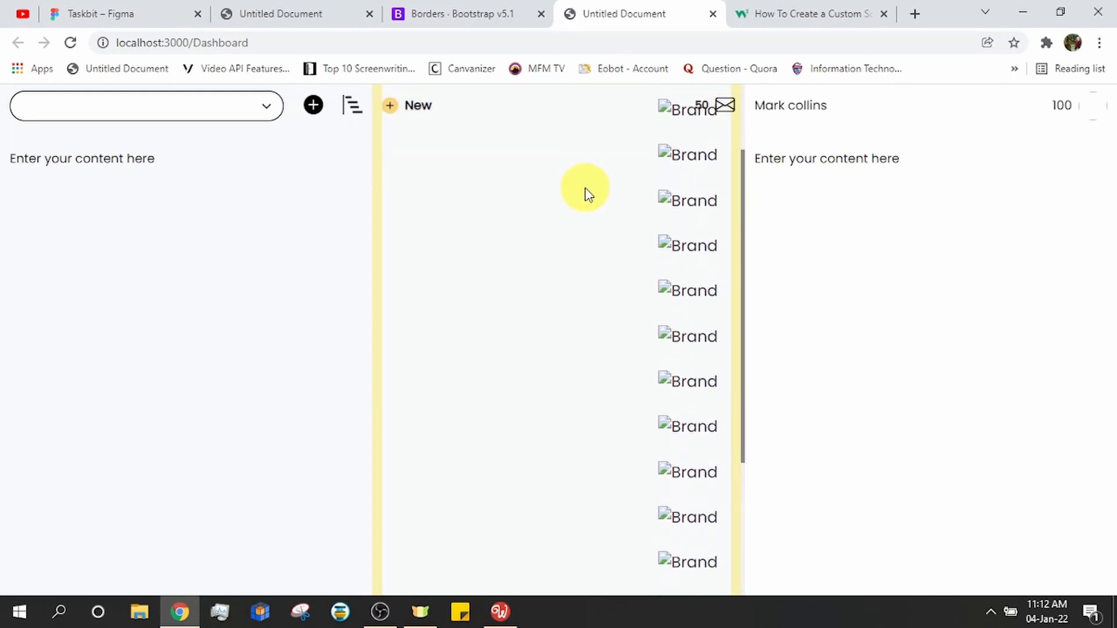
pyautogui.scroll(2, 584, 192)
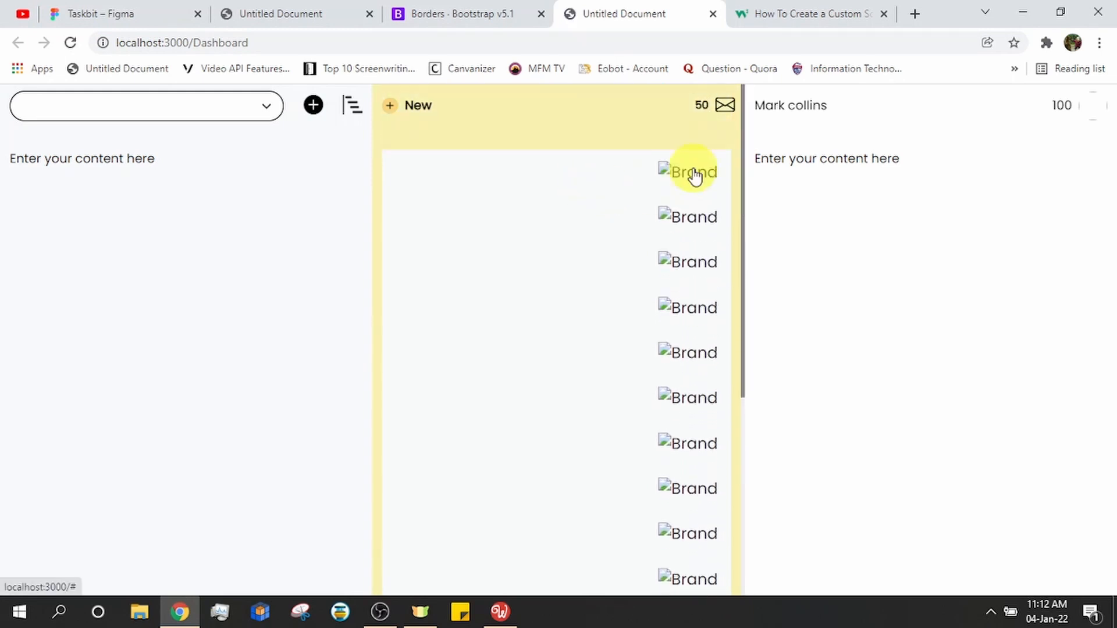
pyautogui.scroll(-2, 695, 176)
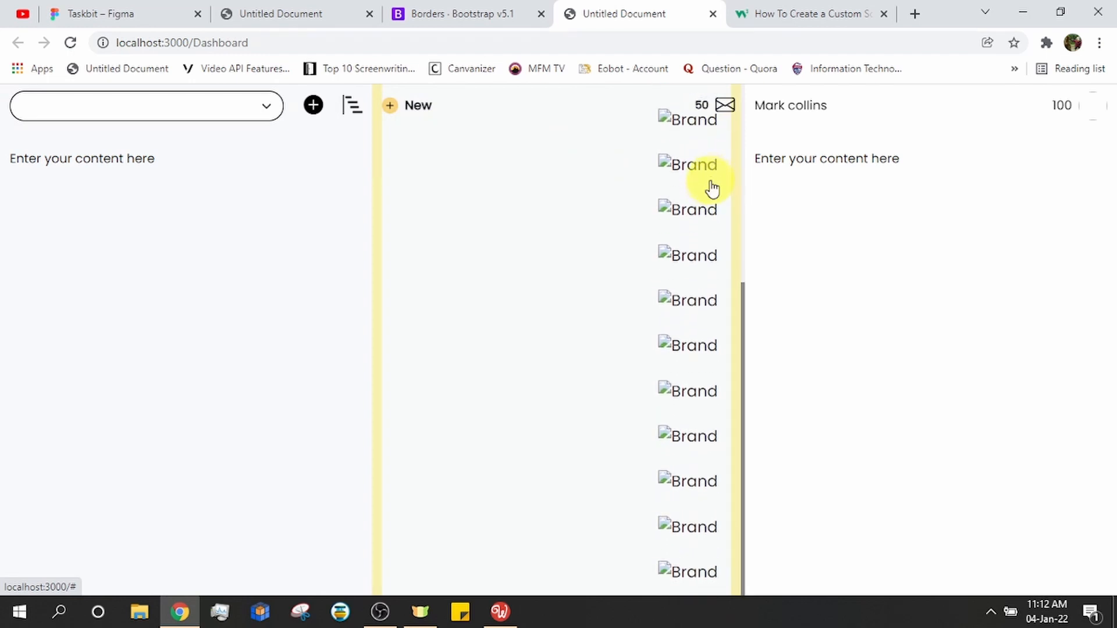
pyautogui.scroll(2, 711, 178)
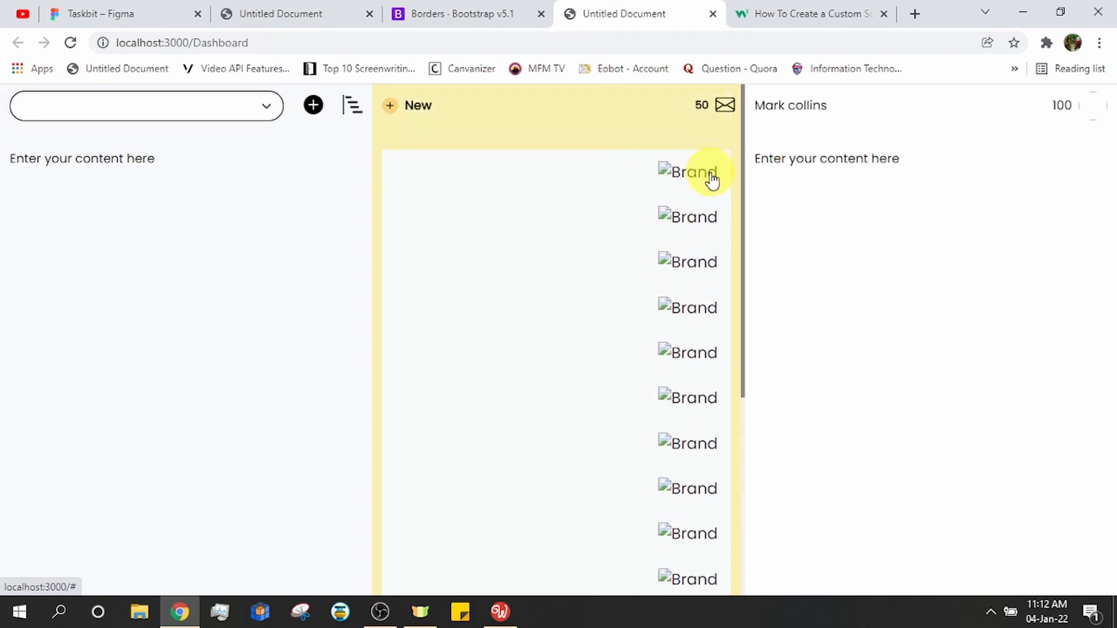
pyautogui.scroll(-2, 712, 181)
pyautogui.scroll(2, 712, 181)
pyautogui.scroll(-2, 712, 181)
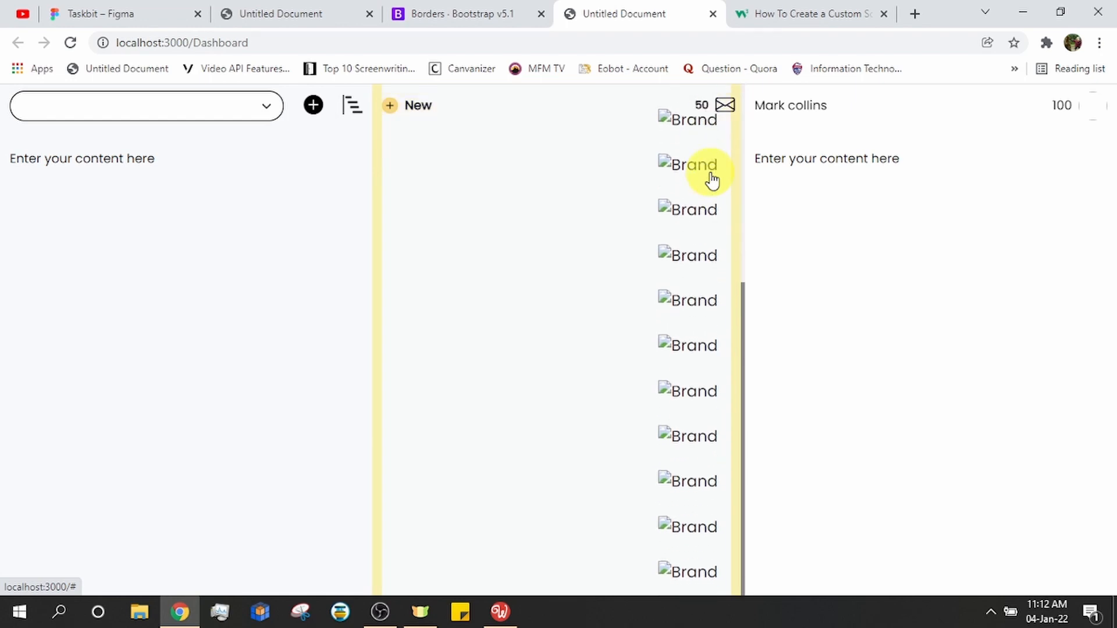
pyautogui.scroll(-1, 713, 181)
pyautogui.scroll(2, 713, 181)
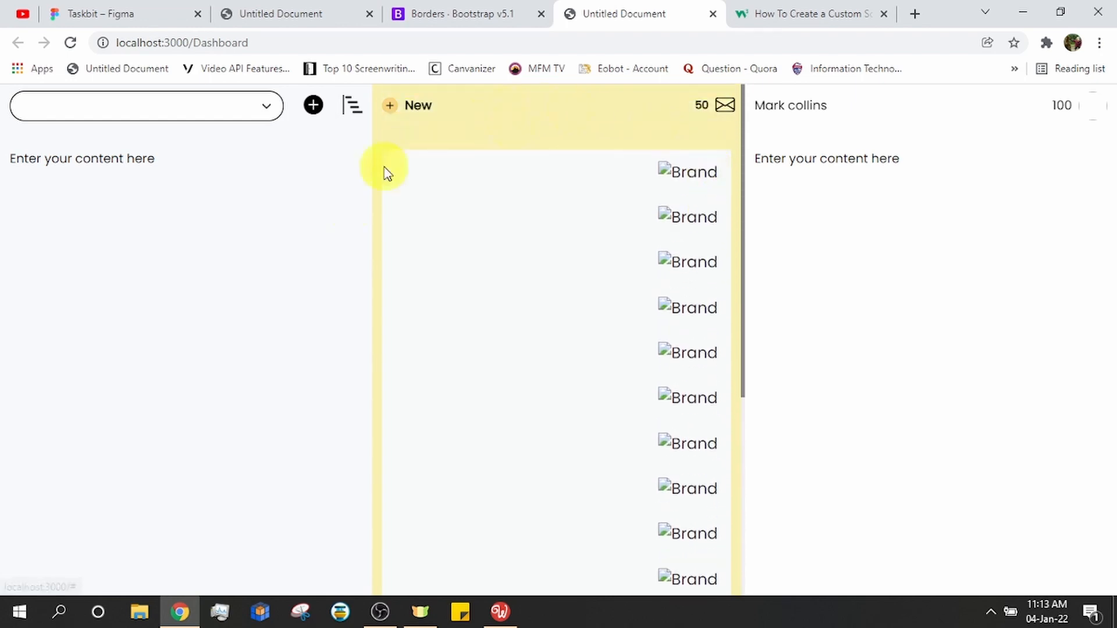
pyautogui.click(512, 613)
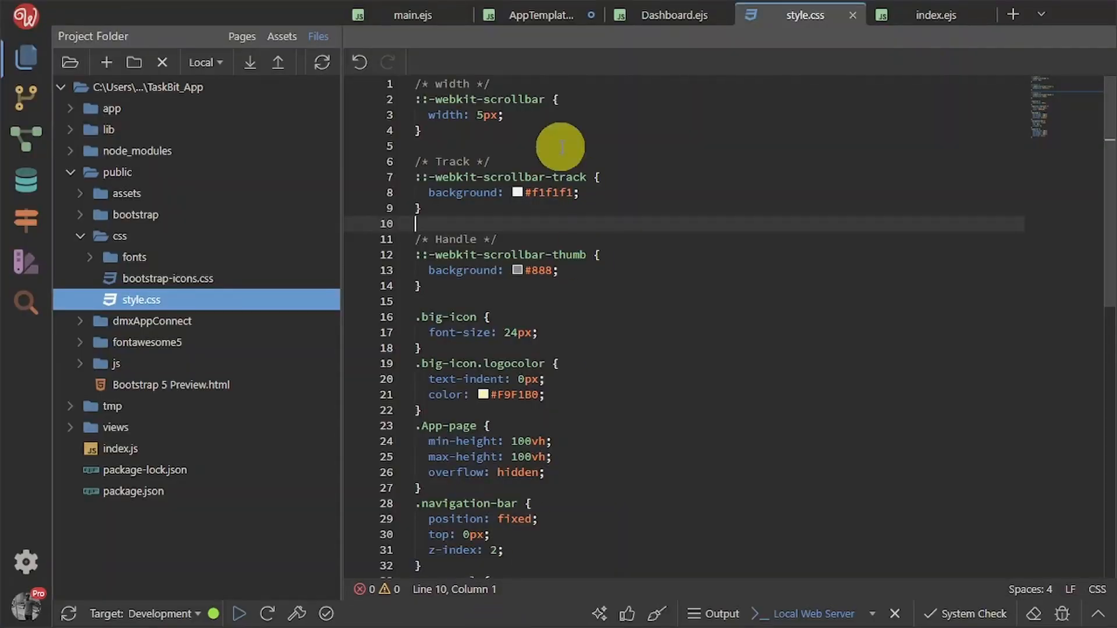
# In AppTemplate.ejs, give the first header column a Secondary background
pyautogui.click(540, 20)
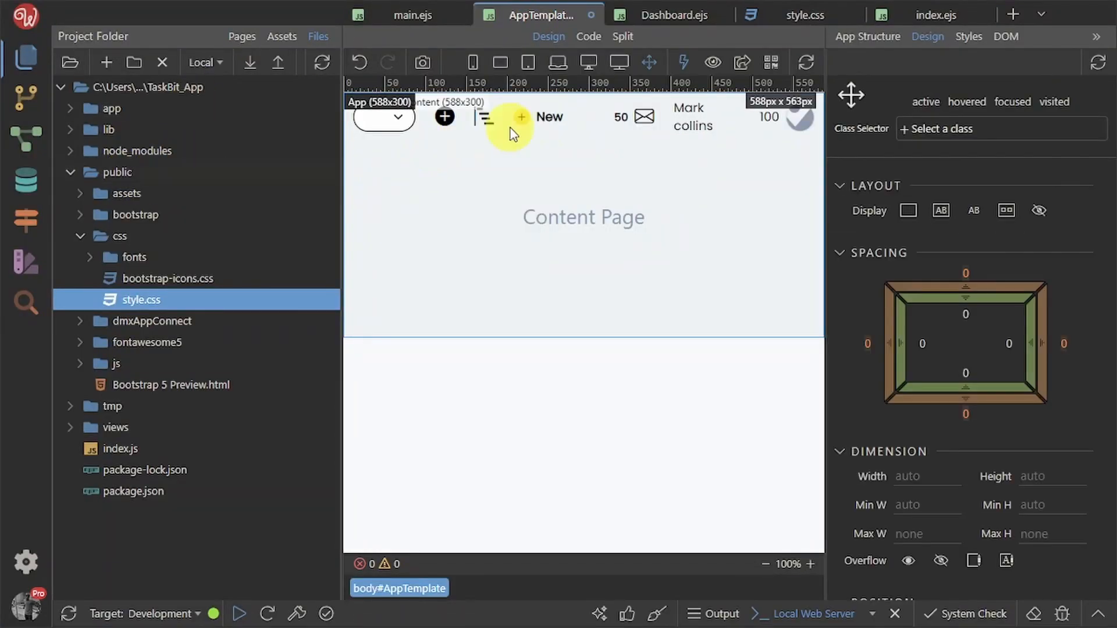
pyautogui.click(14, 68)
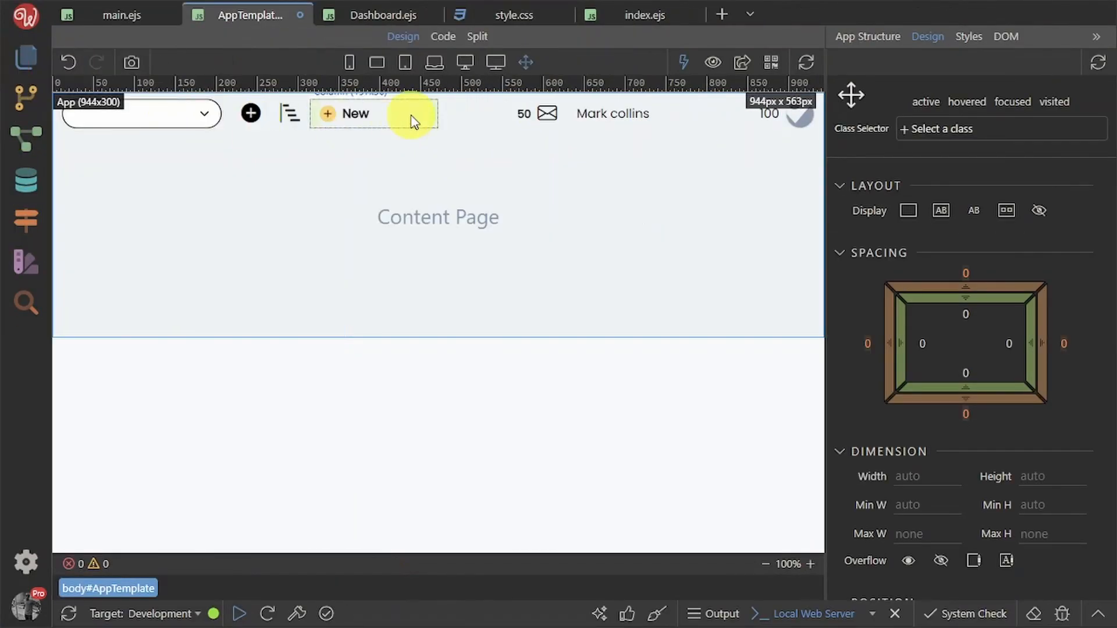
pyautogui.click(879, 37)
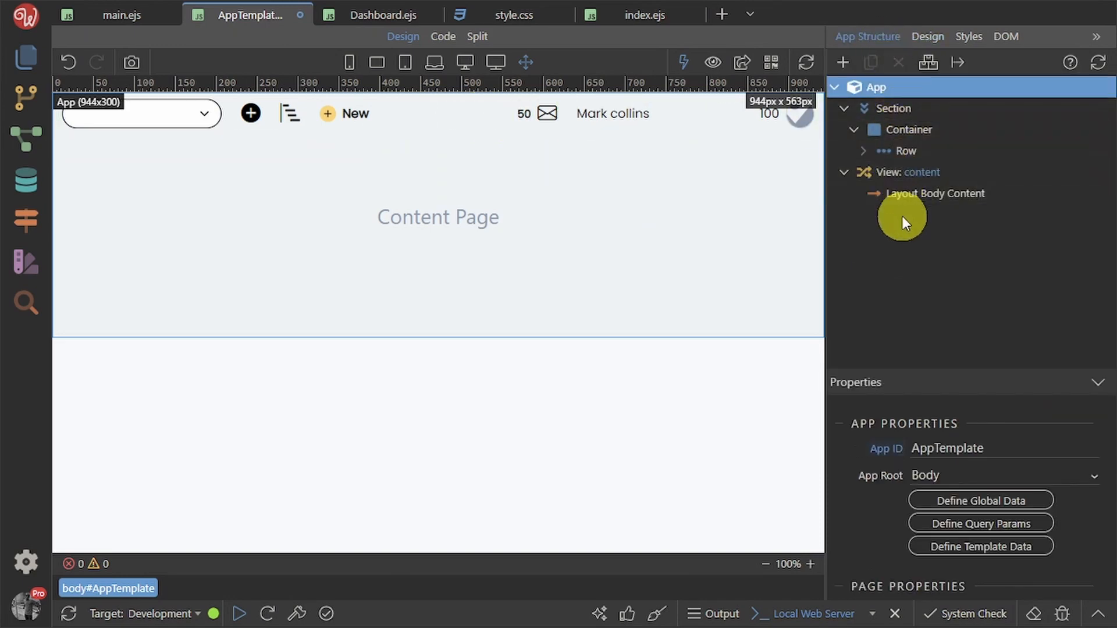
pyautogui.click(864, 150)
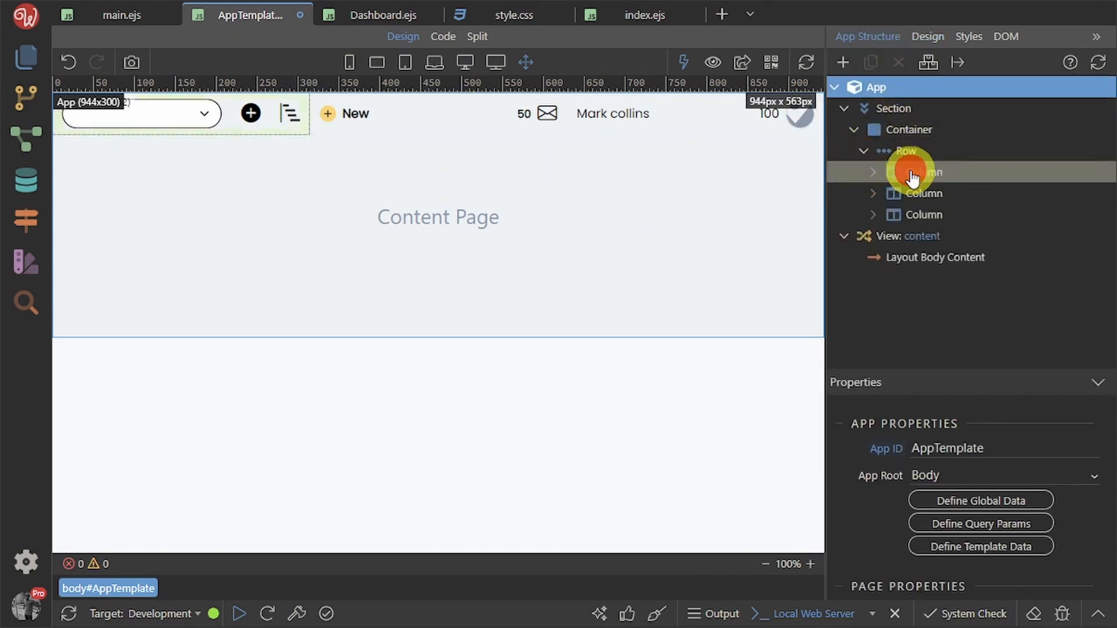
pyautogui.click(912, 173)
pyautogui.scroll(-3, 989, 512)
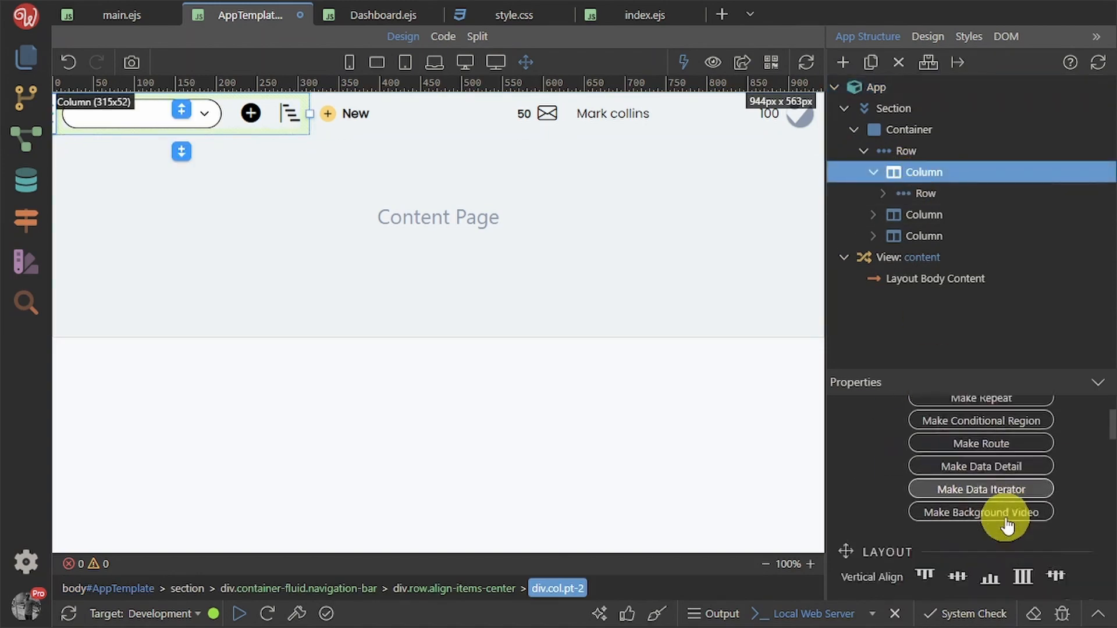
pyautogui.scroll(-4, 1006, 527)
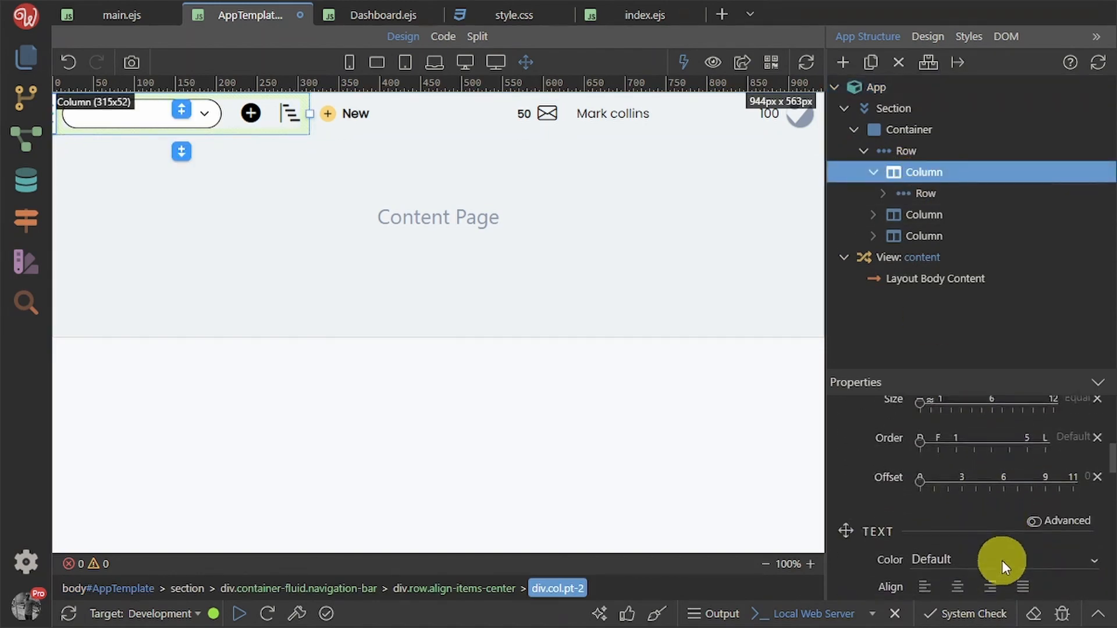
pyautogui.scroll(-3, 1002, 559)
pyautogui.click(1006, 502)
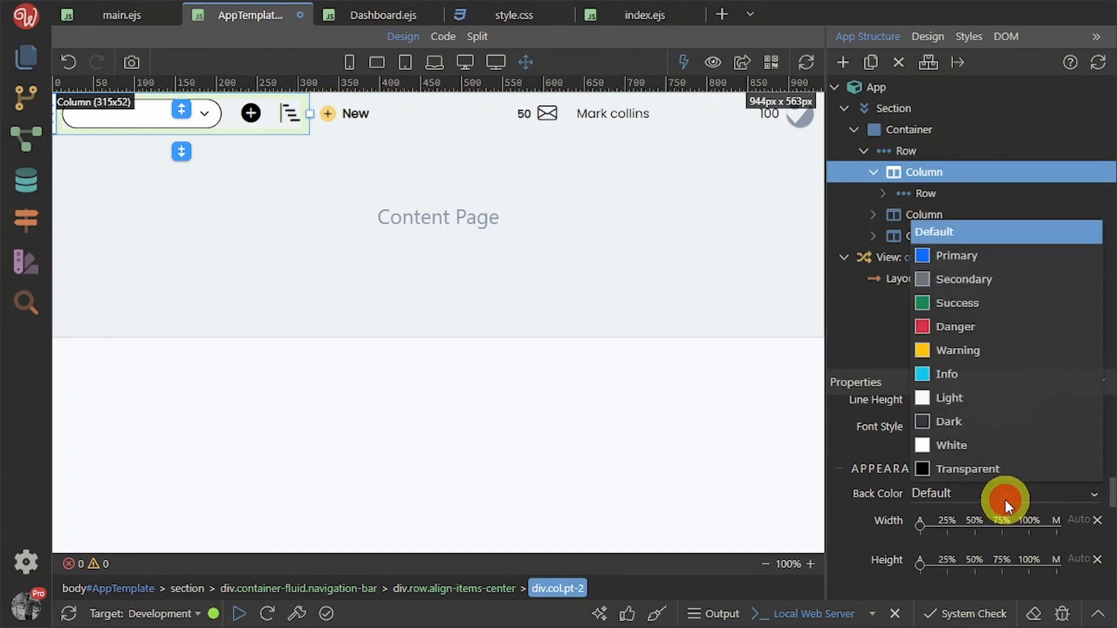
pyautogui.click(986, 278)
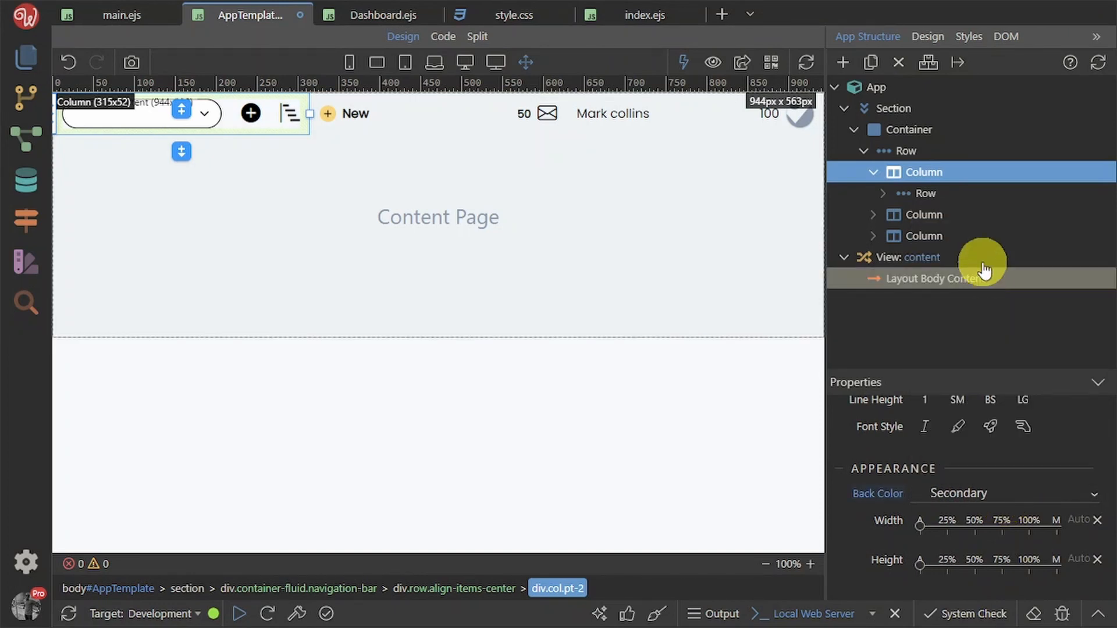
# Give the second and third header columns Primary and White backgrounds, and save
pyautogui.click(955, 216)
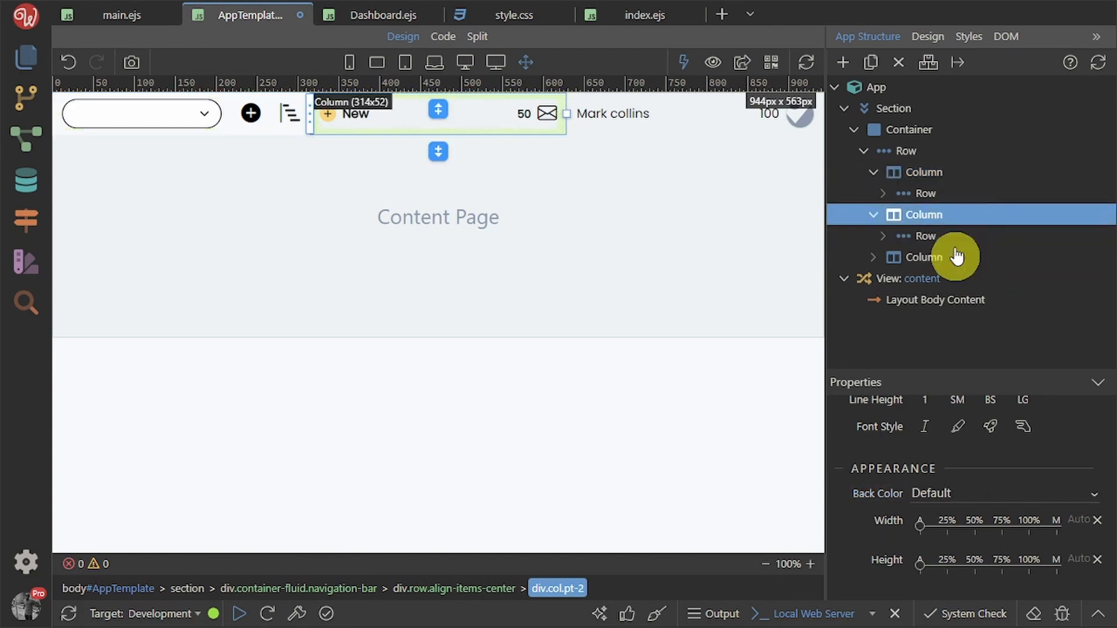
pyautogui.click(971, 492)
pyautogui.click(982, 256)
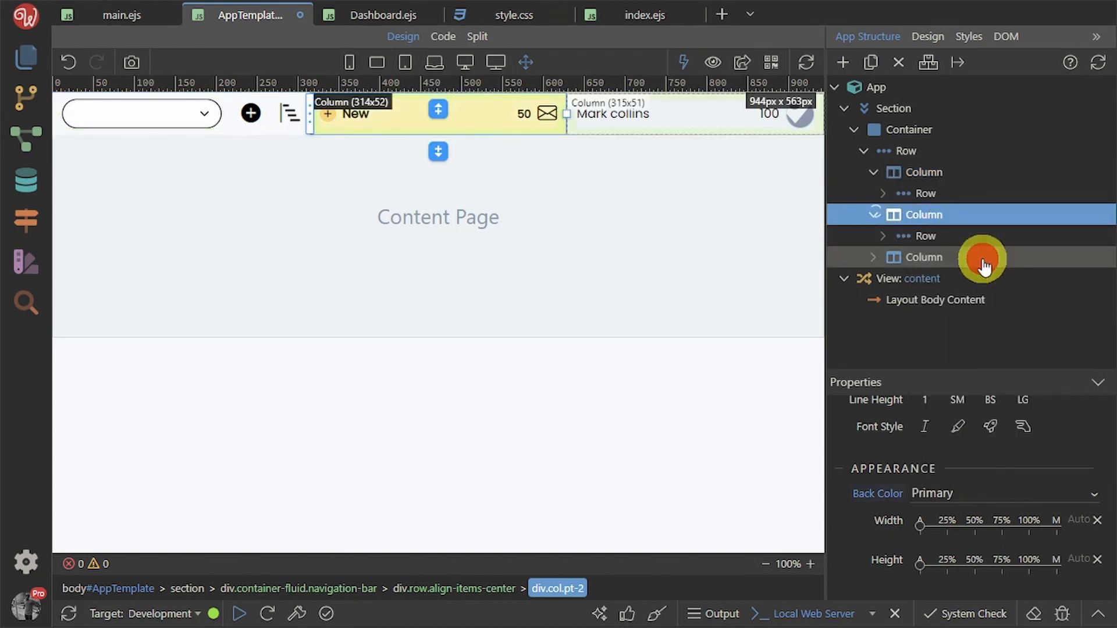
pyautogui.click(954, 259)
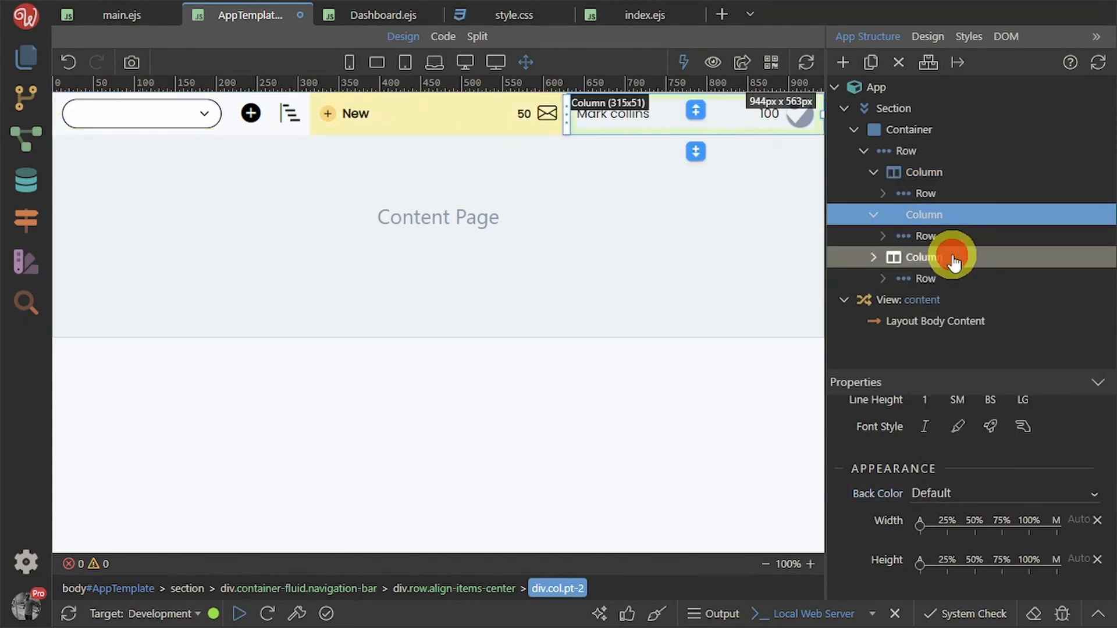
pyautogui.click(949, 492)
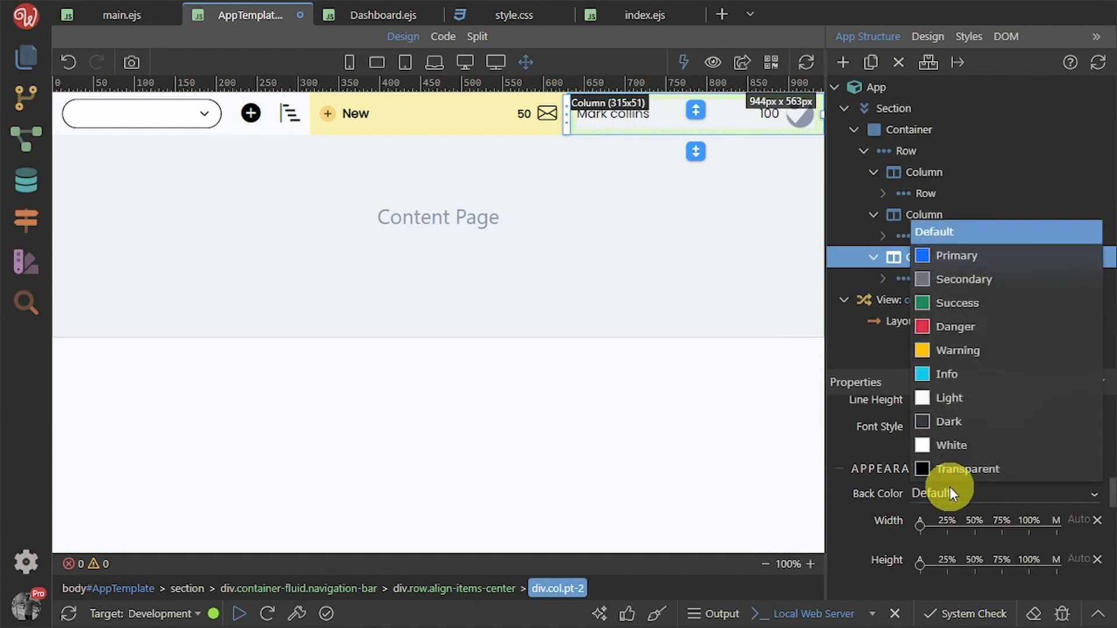
pyautogui.click(954, 444)
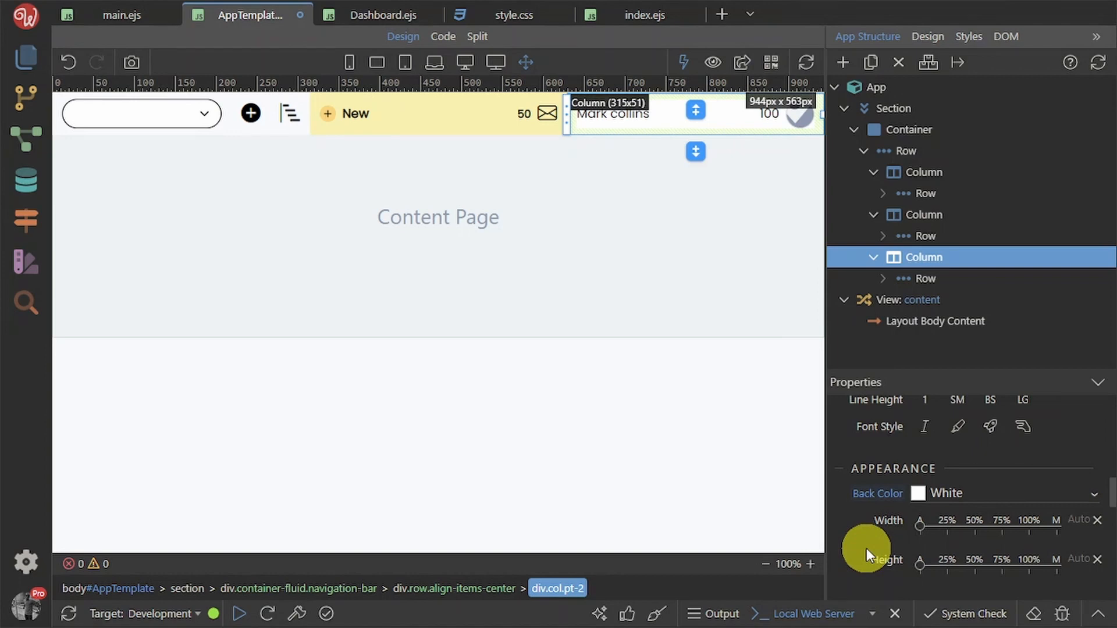
pyautogui.hotkey('ctrl', 's')
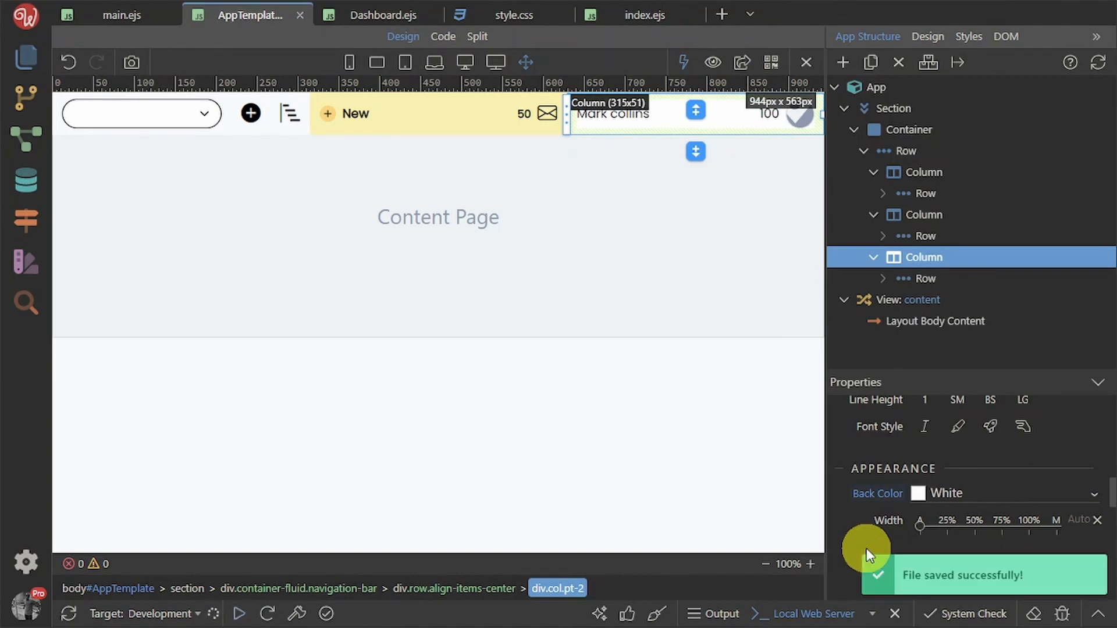
pyautogui.hotkey('alt', 'Tab')
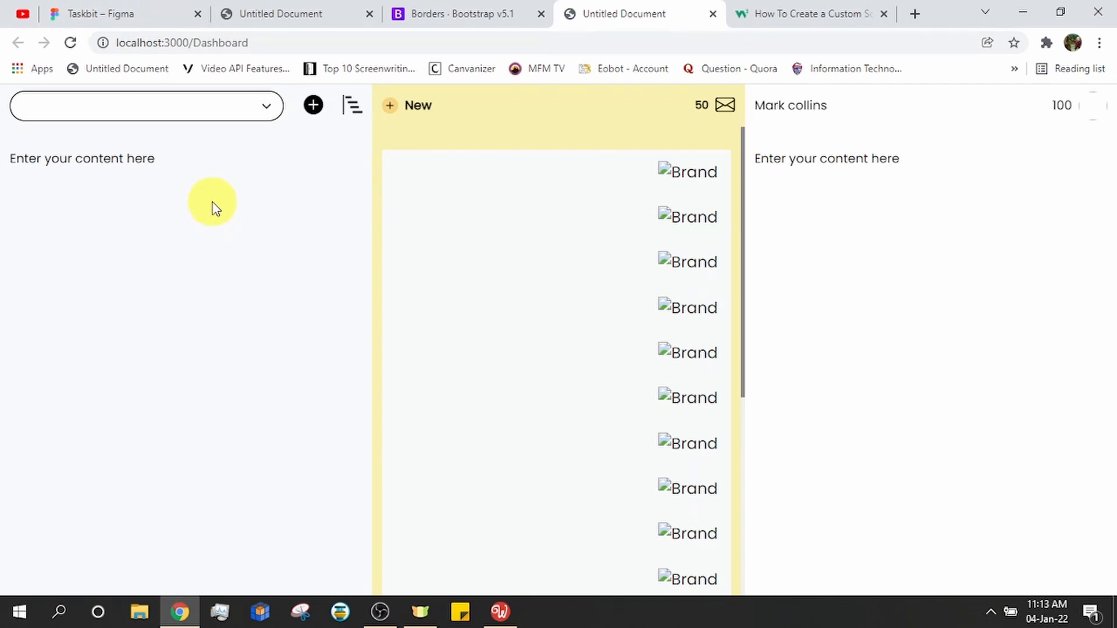
# Scroll the middle card list, then open the header select dropdown to find it empty
pyautogui.scroll(-2, 550, 334)
pyautogui.scroll(2, 550, 329)
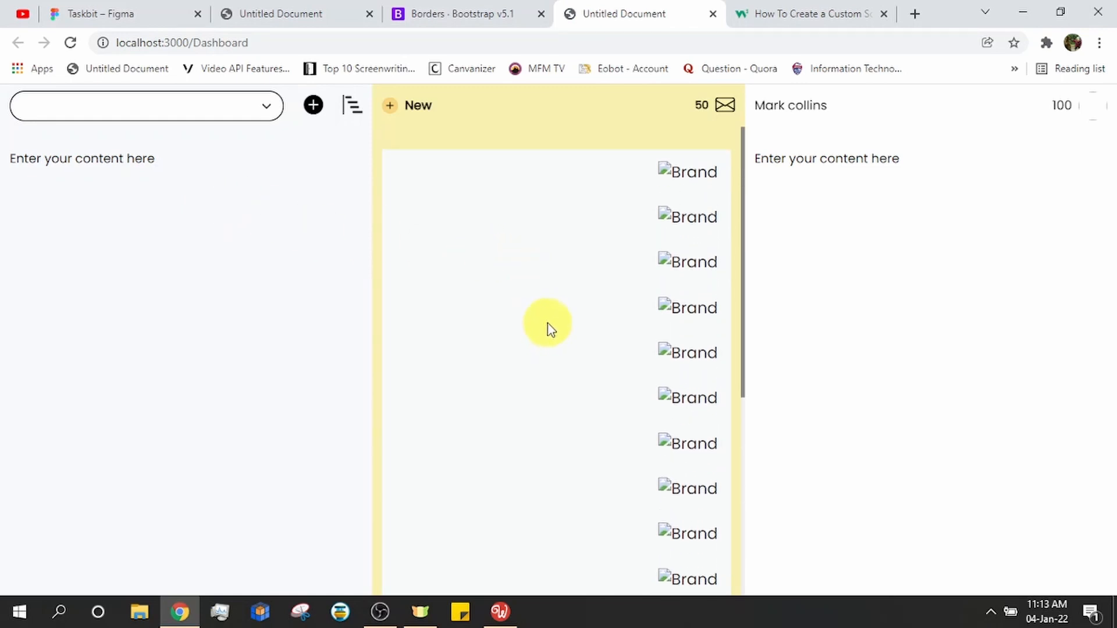
pyautogui.scroll(-3, 549, 308)
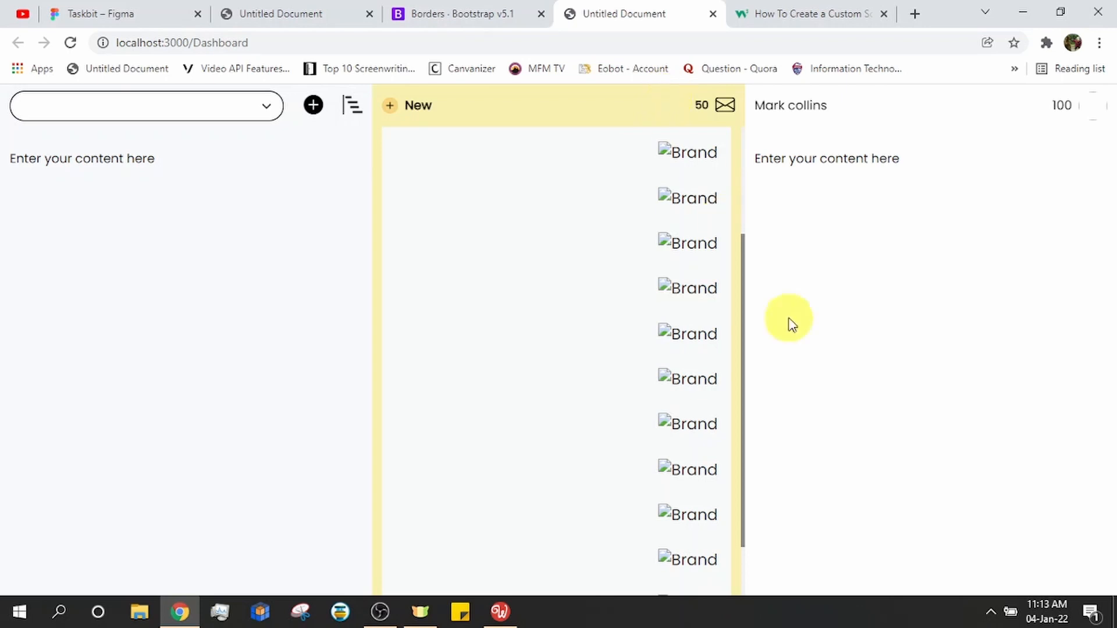
pyautogui.scroll(3, 630, 433)
pyautogui.scroll(-5, 628, 346)
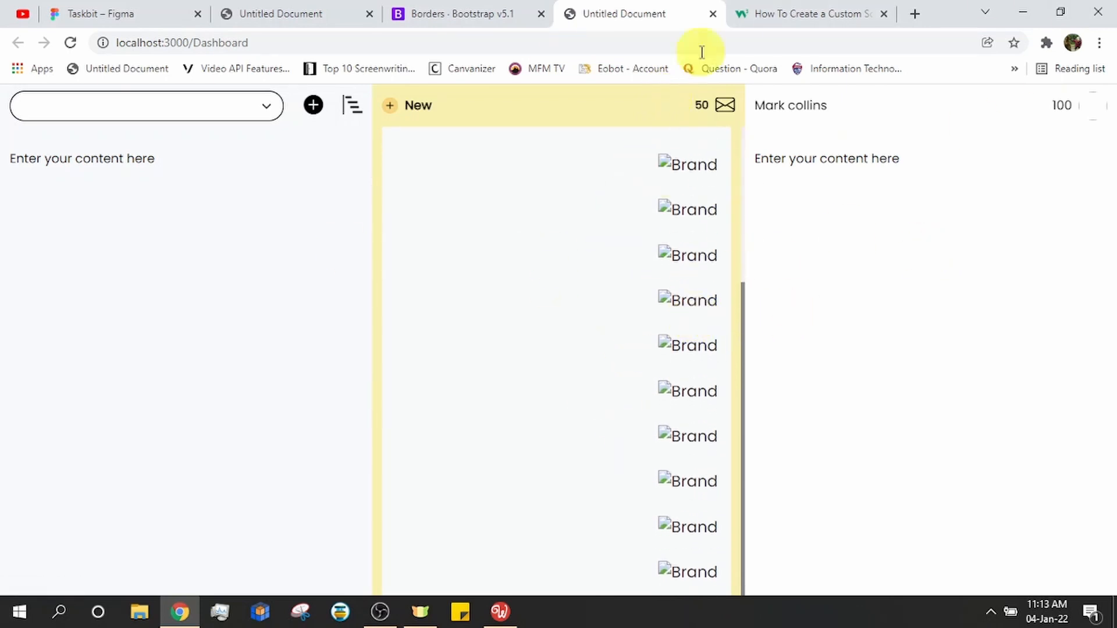
pyautogui.click(255, 116)
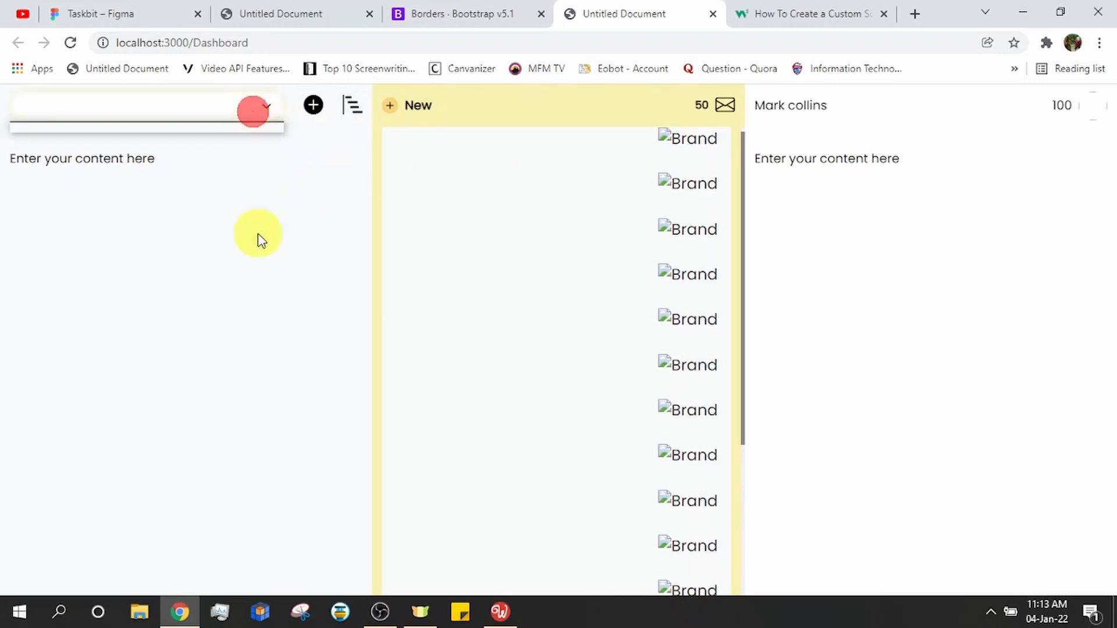
pyautogui.click(257, 260)
pyautogui.click(269, 107)
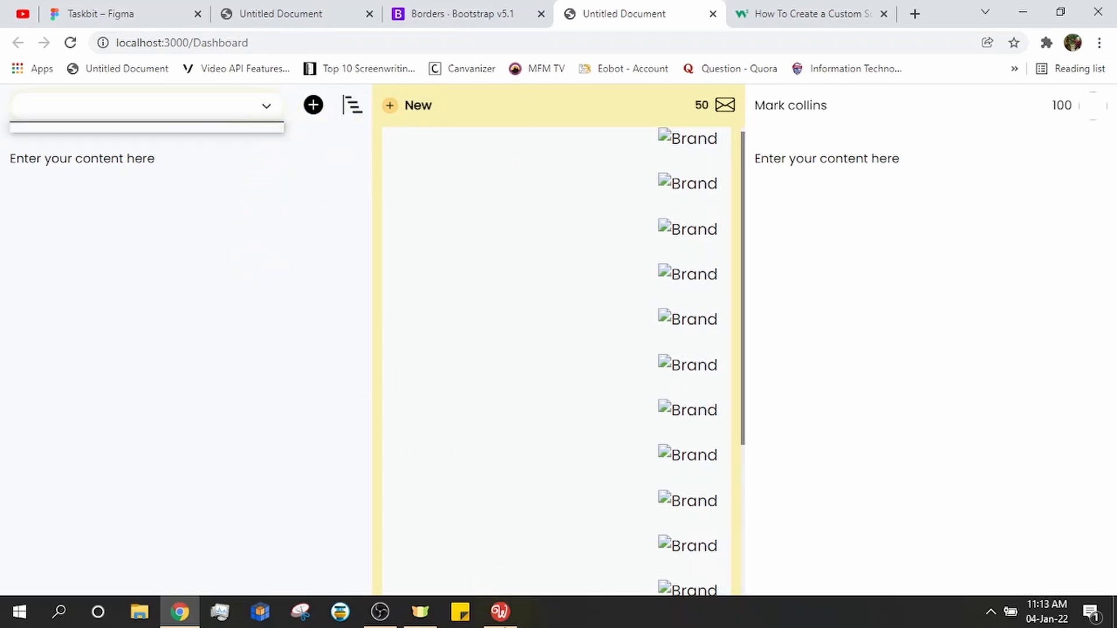
pyautogui.click(256, 96)
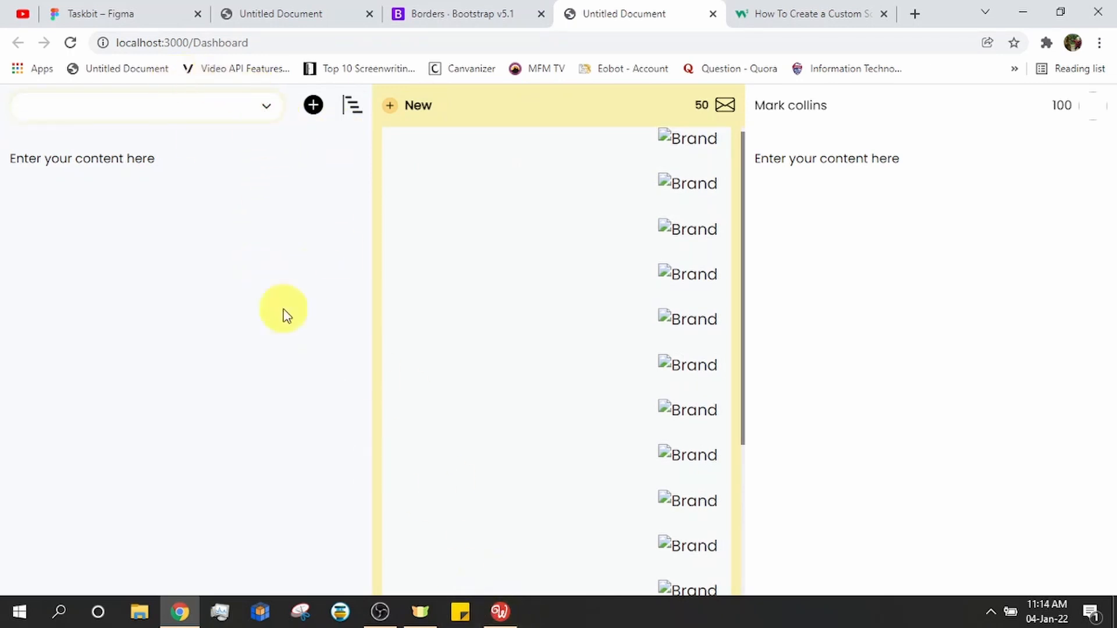
pyautogui.click(499, 611)
# Set the select dropdown's column to Auto size and save AppTemplate.ejs
pyautogui.click(199, 121)
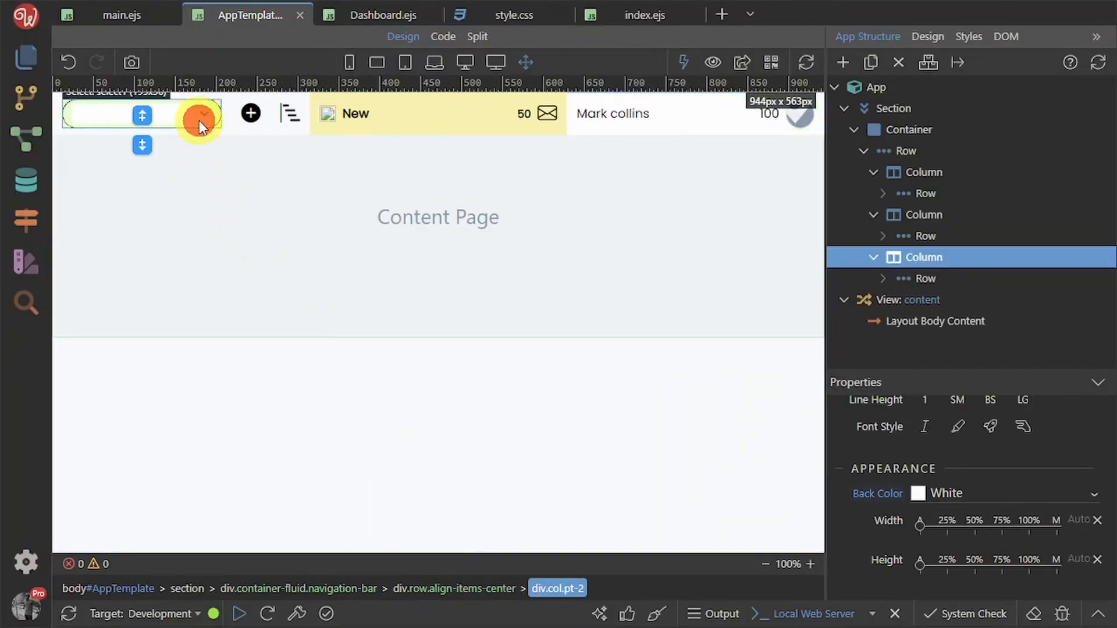
pyautogui.scroll(10, 1033, 495)
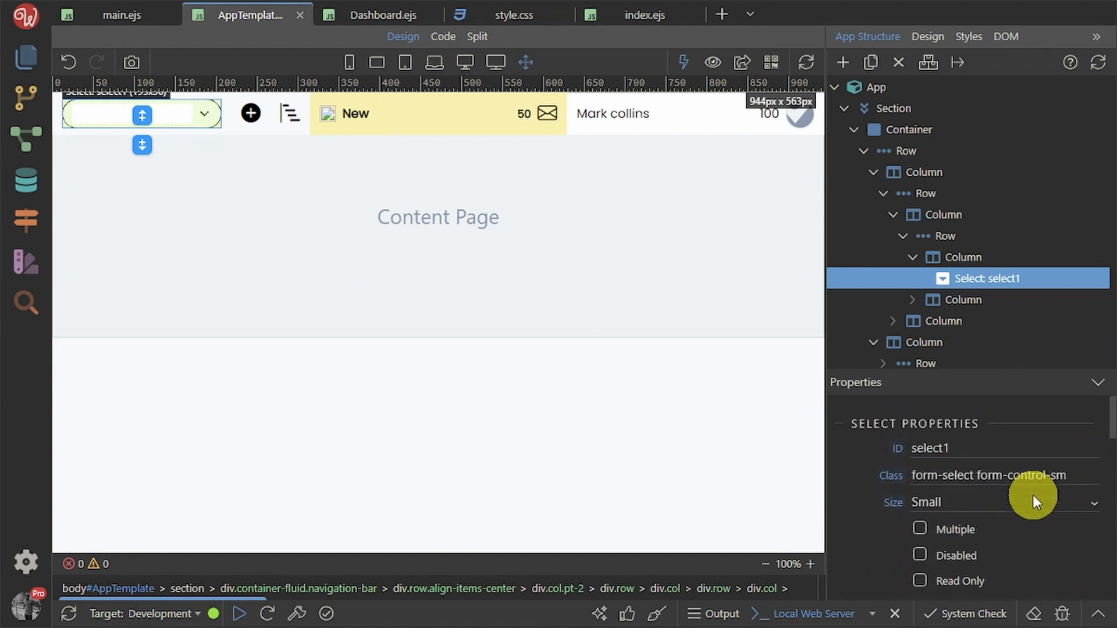
pyautogui.click(994, 262)
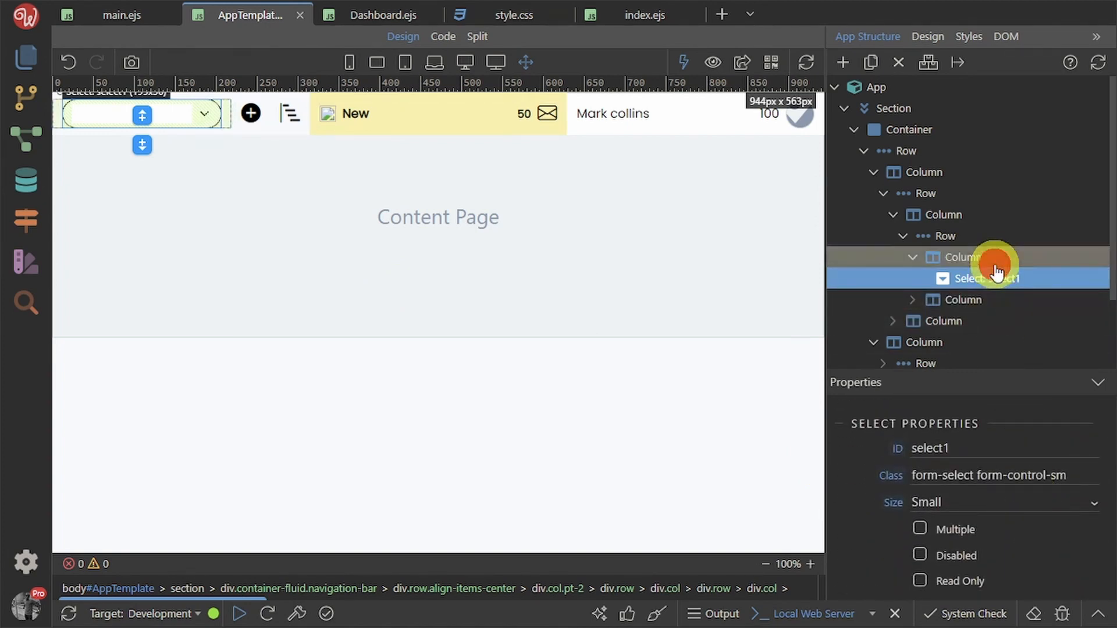
pyautogui.scroll(-5, 988, 544)
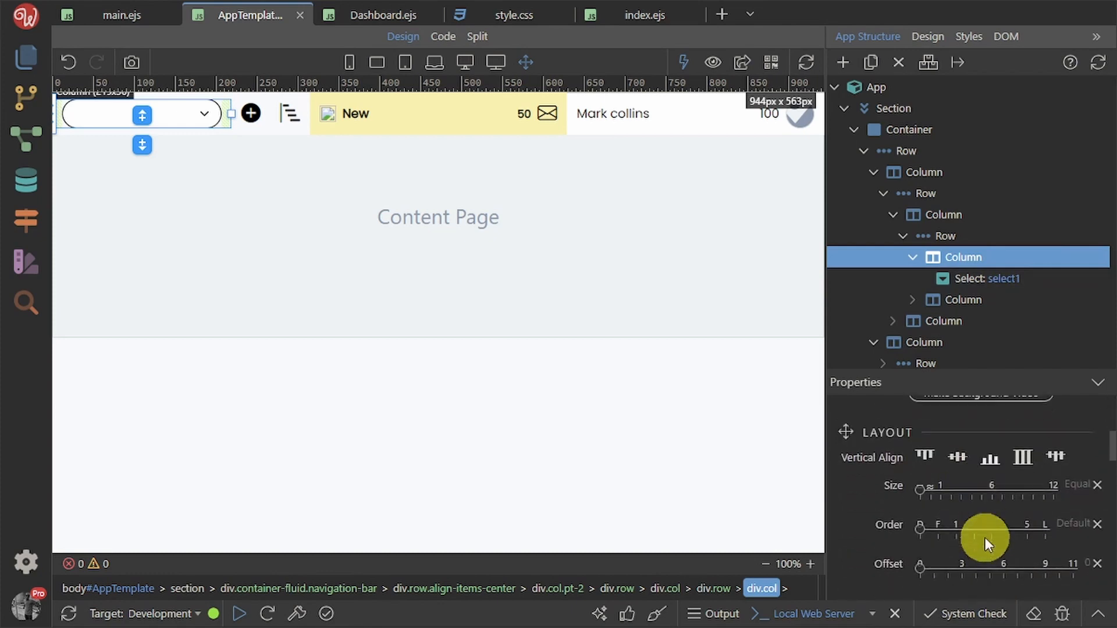
pyautogui.click(931, 487)
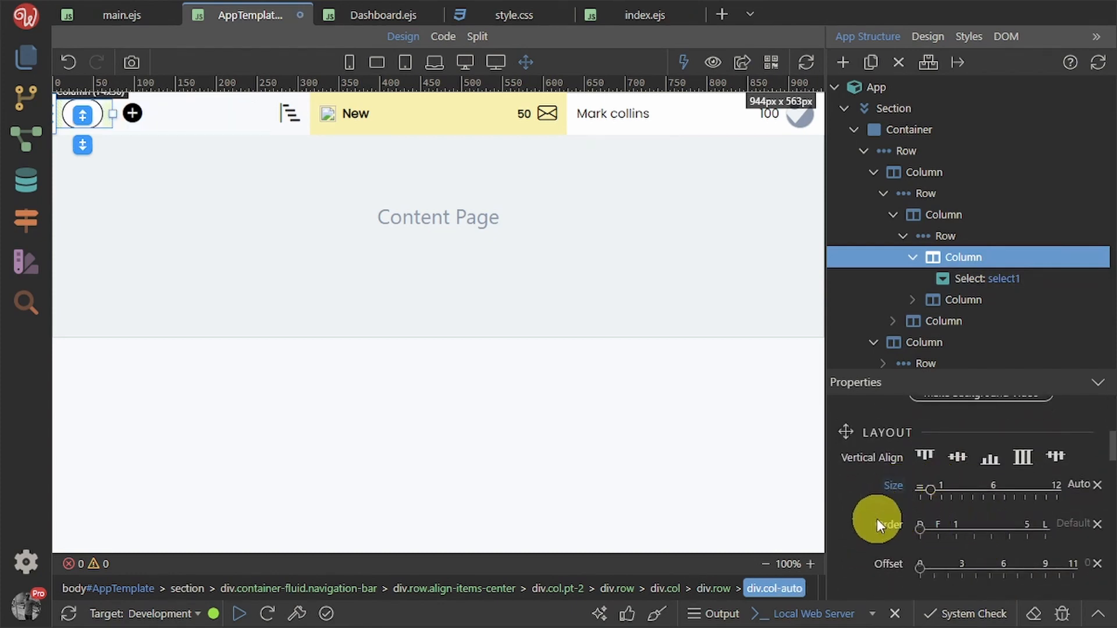
pyautogui.hotkey('ctrl', 's')
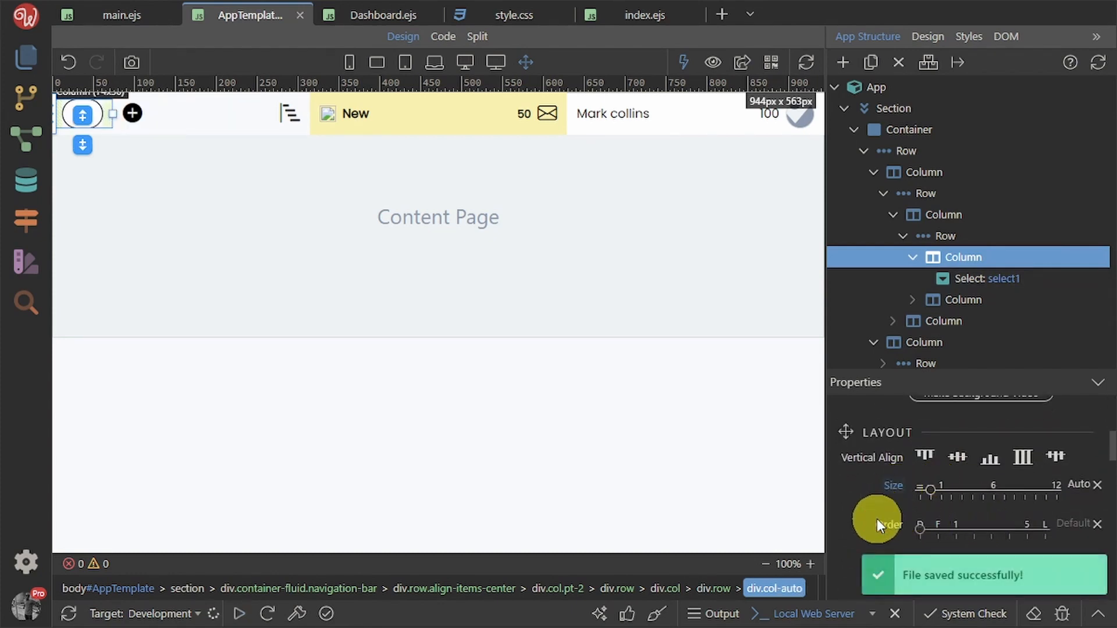
pyautogui.hotkey('alt', 'Tab')
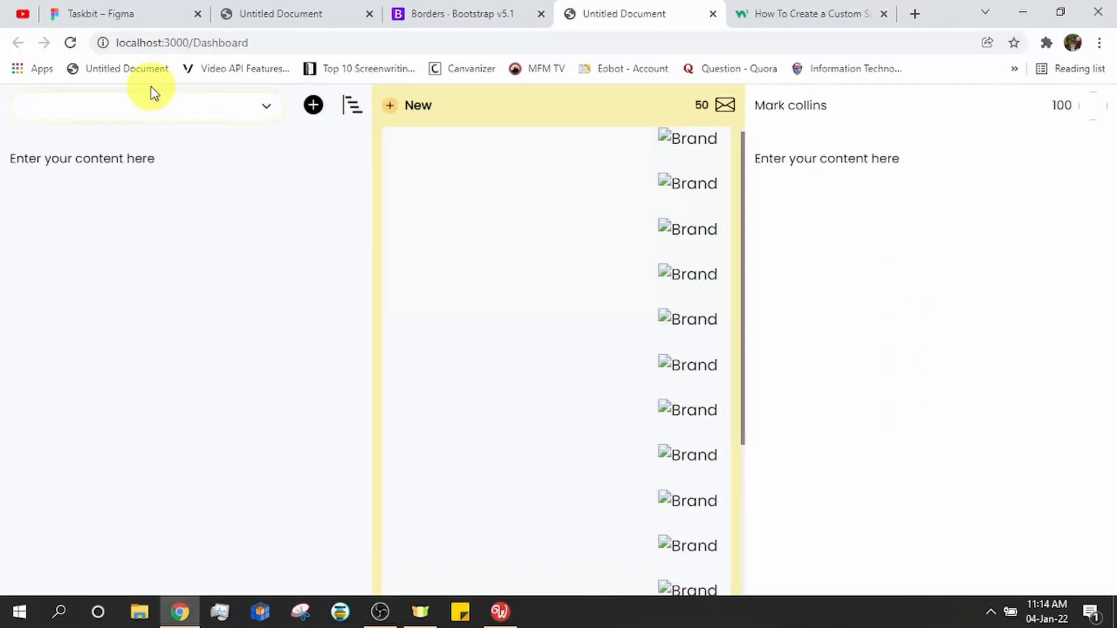
# Reload localhost:3000/Dashboard to see the dropdown shrunk to its content width
pyautogui.click(69, 44)
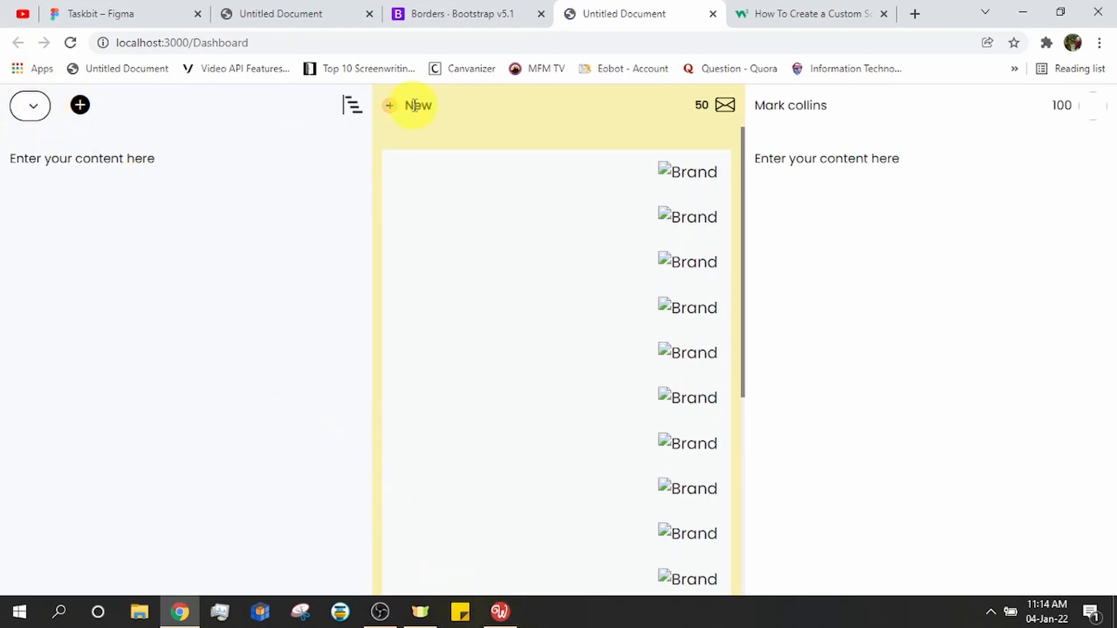
pyautogui.click(501, 612)
# Add a first option titled 'Lancelot' to the select1 dropdown
pyautogui.click(131, 107)
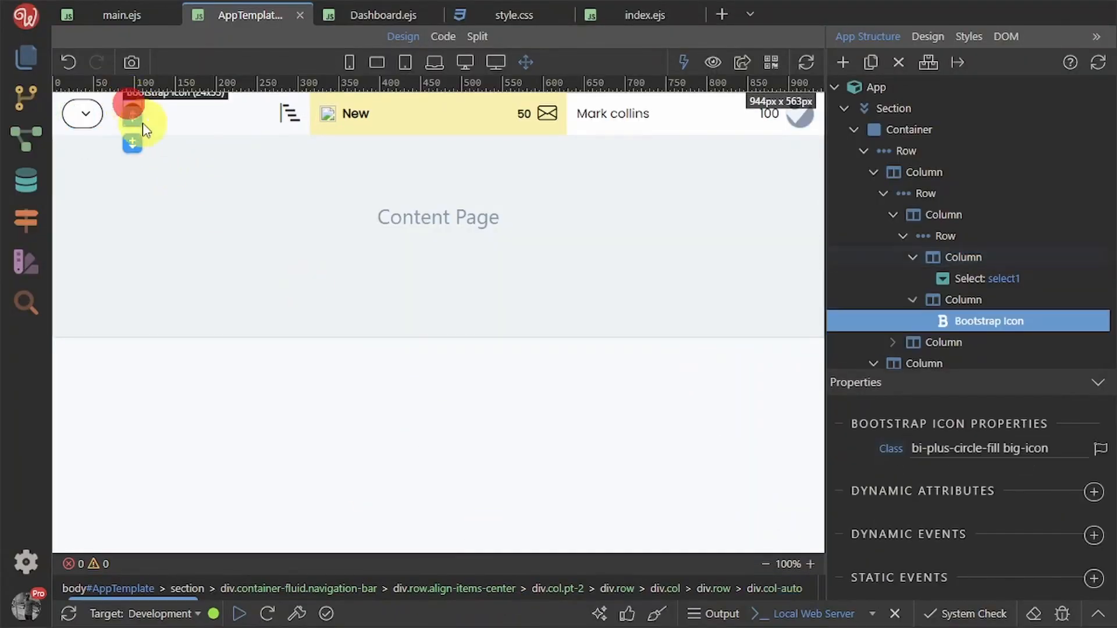
pyautogui.click(73, 107)
pyautogui.click(106, 115)
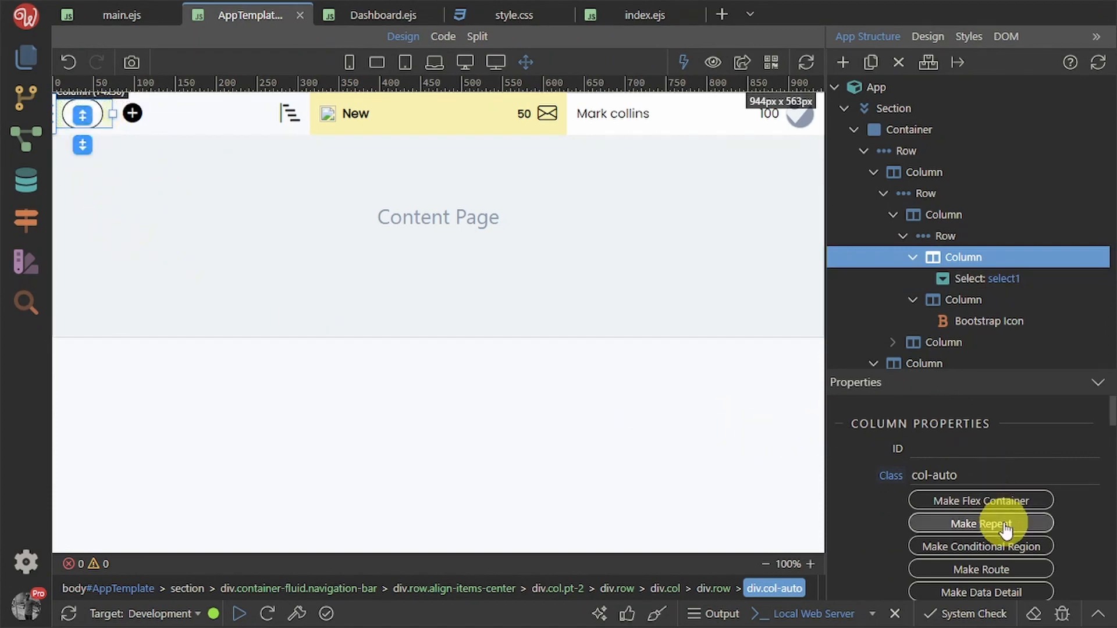
pyautogui.click(987, 280)
pyautogui.scroll(-2, 1015, 524)
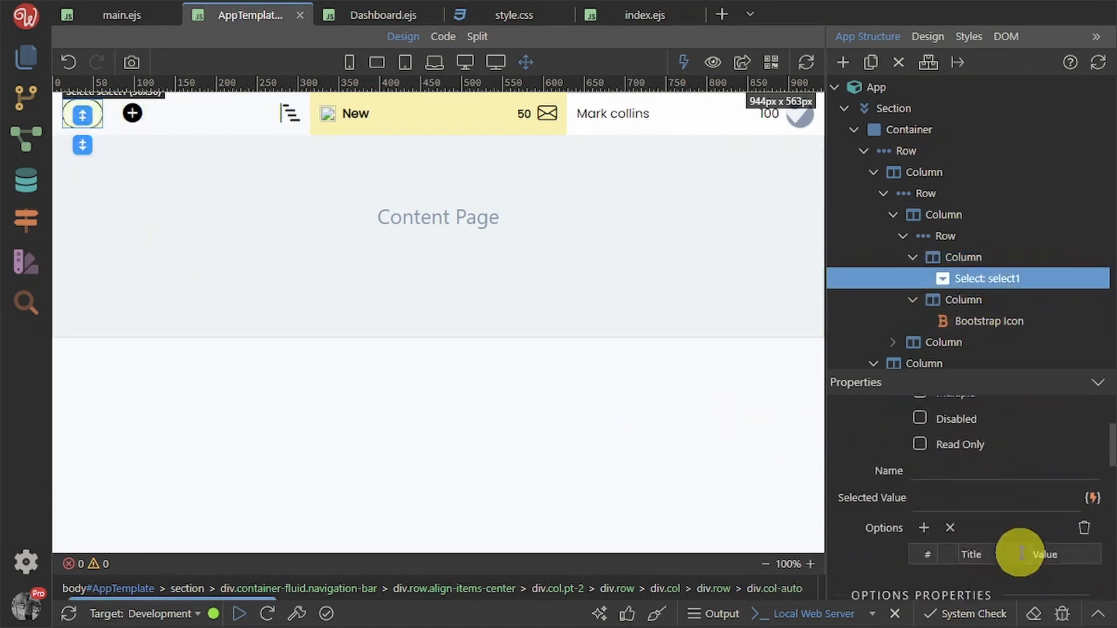
pyautogui.scroll(-3, 1022, 554)
pyautogui.scroll(3, 1017, 563)
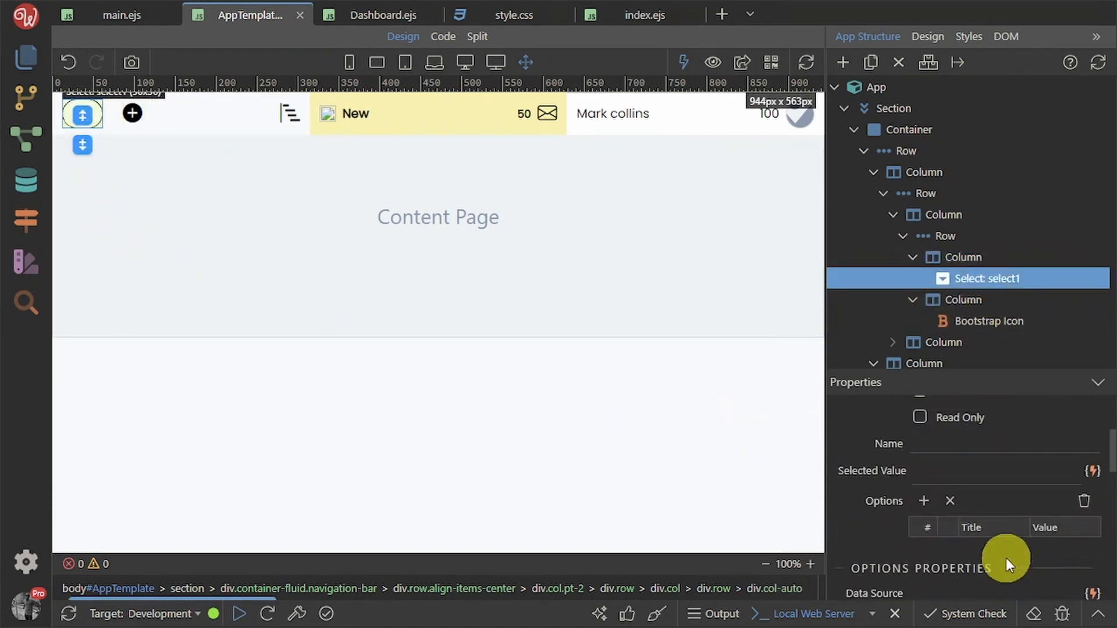
pyautogui.click(925, 500)
pyautogui.scroll(-1, 970, 530)
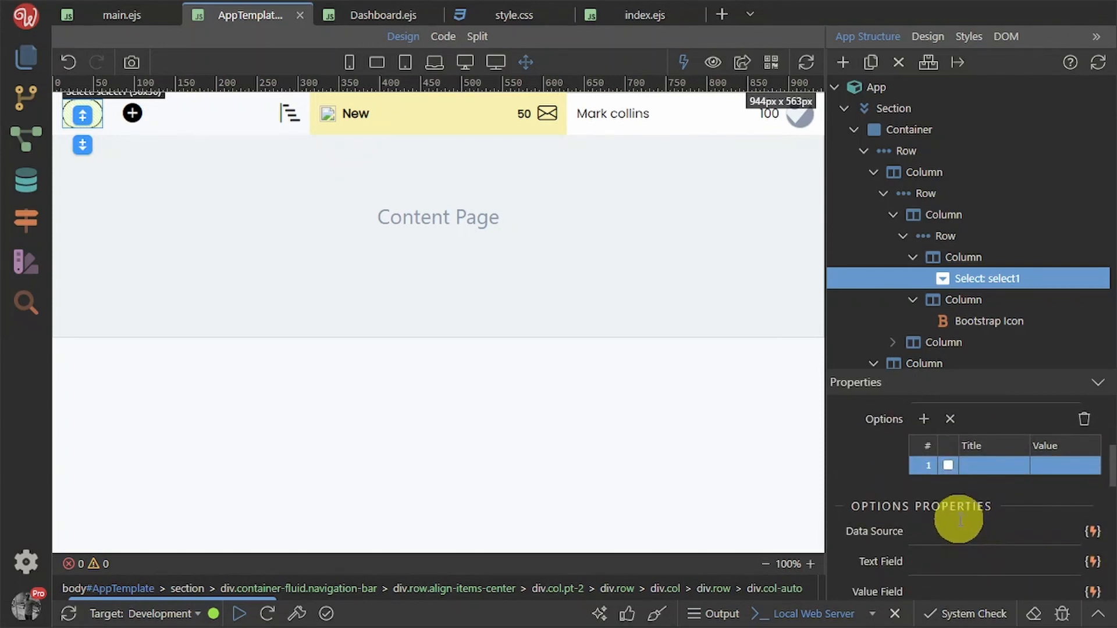
pyautogui.write('Lancelot')
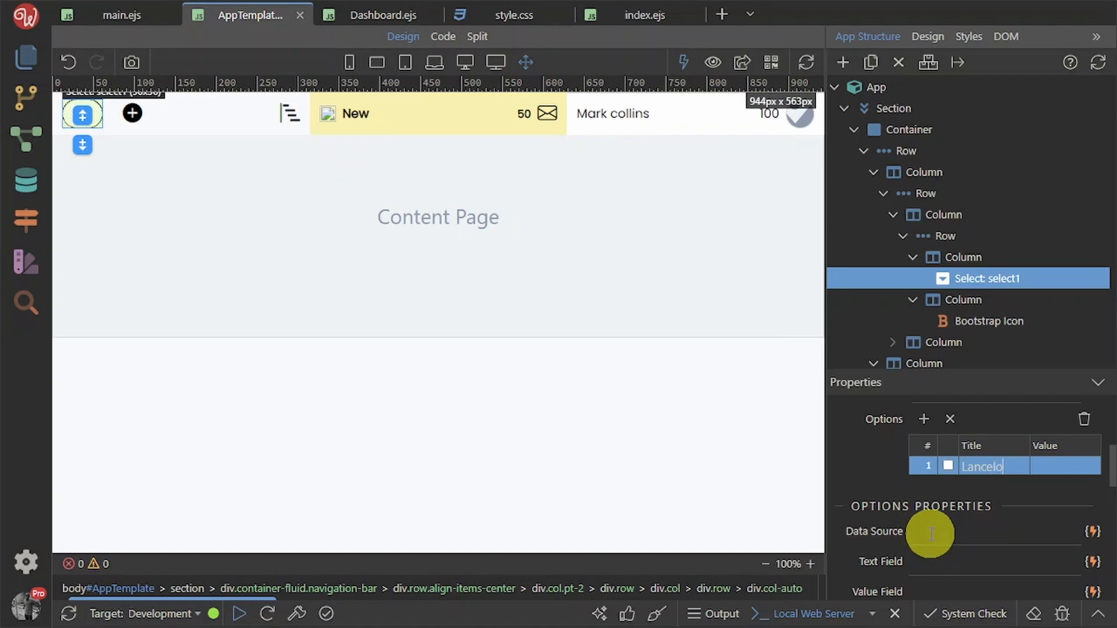
pyautogui.doubleClick(1019, 469)
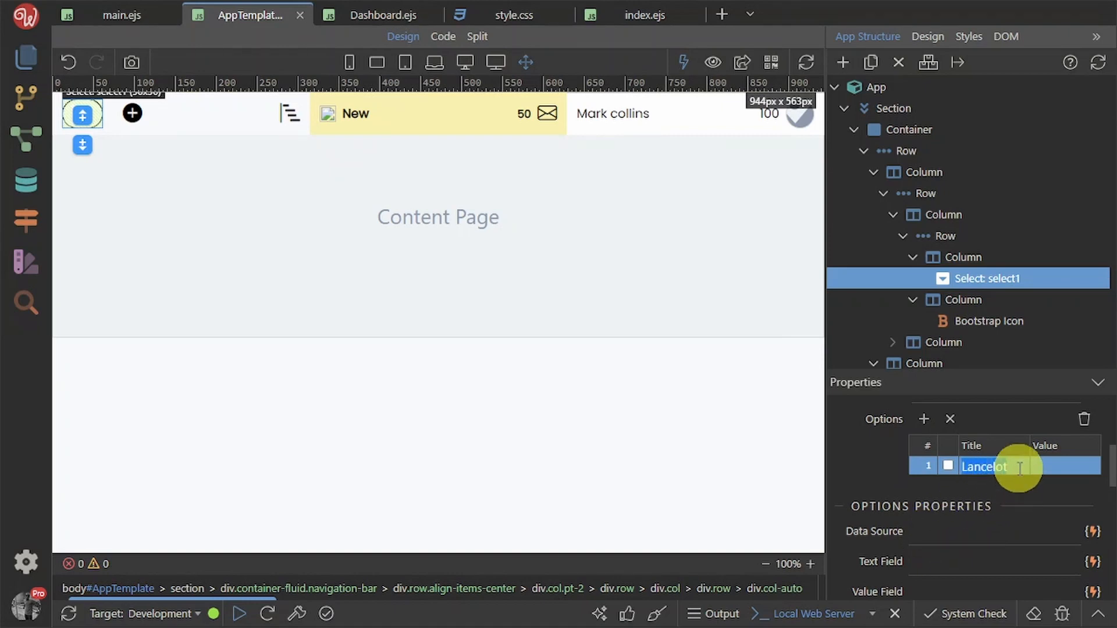
pyautogui.click(1046, 465)
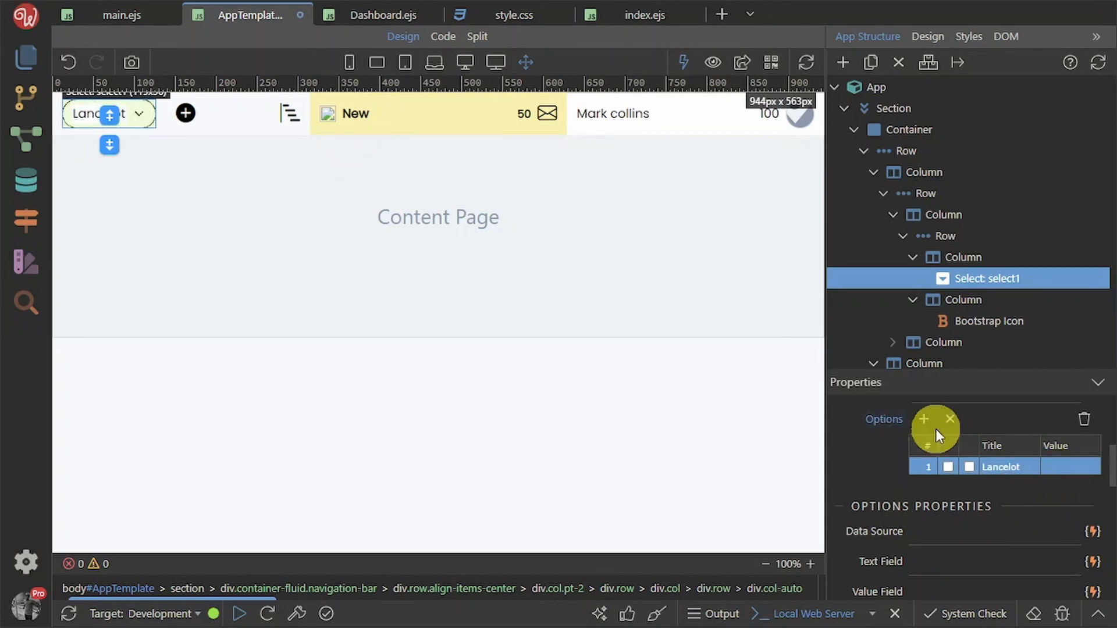
# Add a blank second option to select1 with both its checkboxes ticked
pyautogui.click(925, 419)
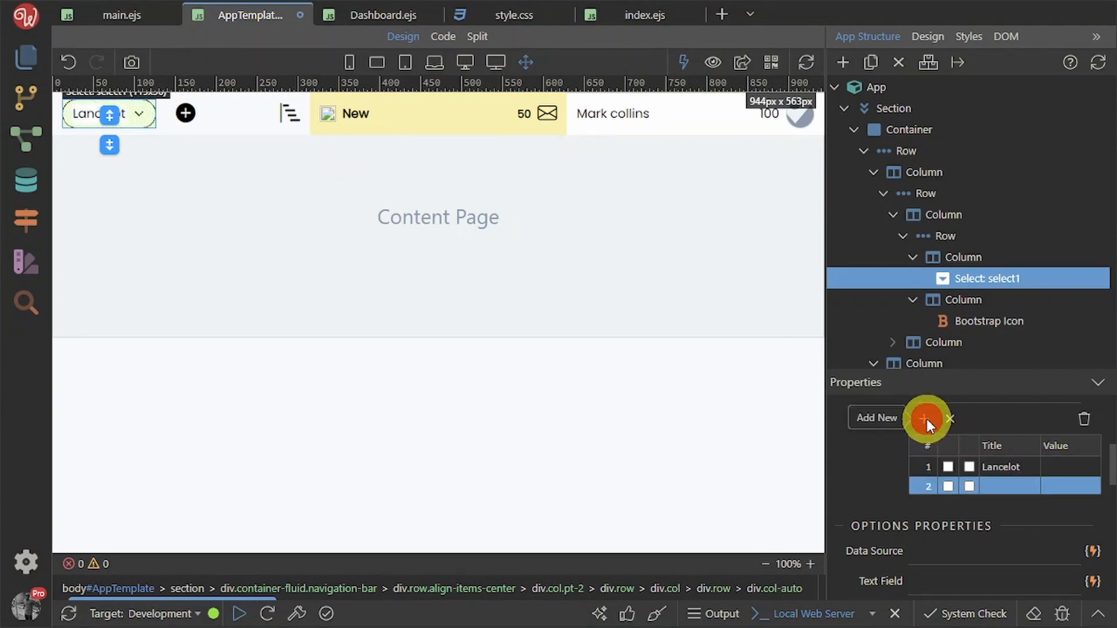
pyautogui.click(1017, 487)
pyautogui.click(1011, 482)
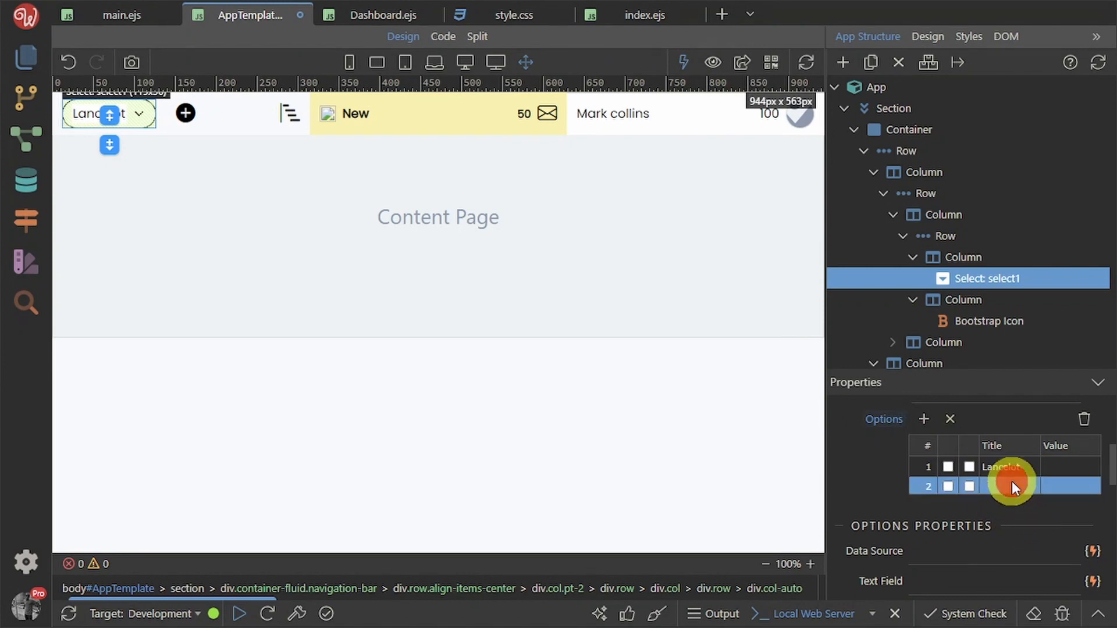
pyautogui.click(1012, 482)
pyautogui.click(1011, 482)
pyautogui.click(990, 485)
pyautogui.click(990, 486)
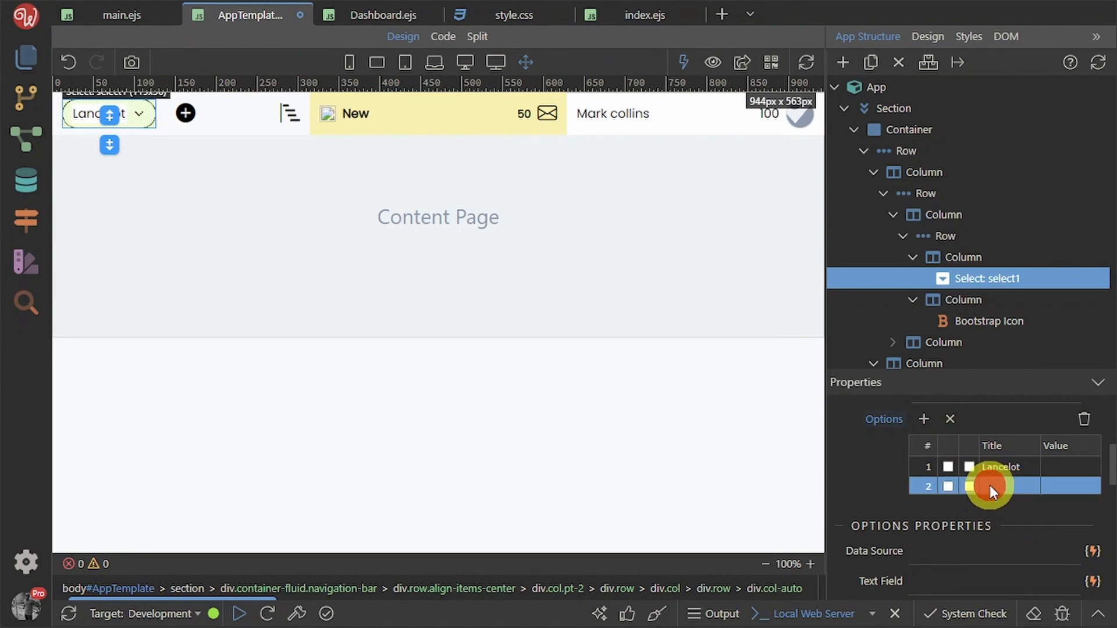
pyautogui.click(989, 485)
pyautogui.click(997, 490)
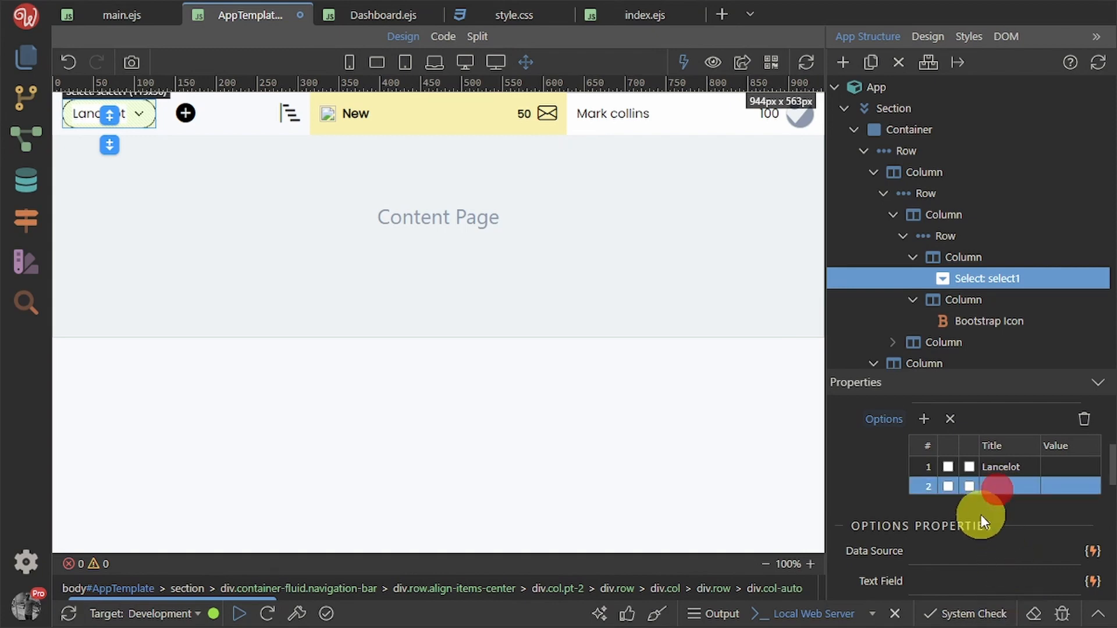
pyautogui.click(967, 487)
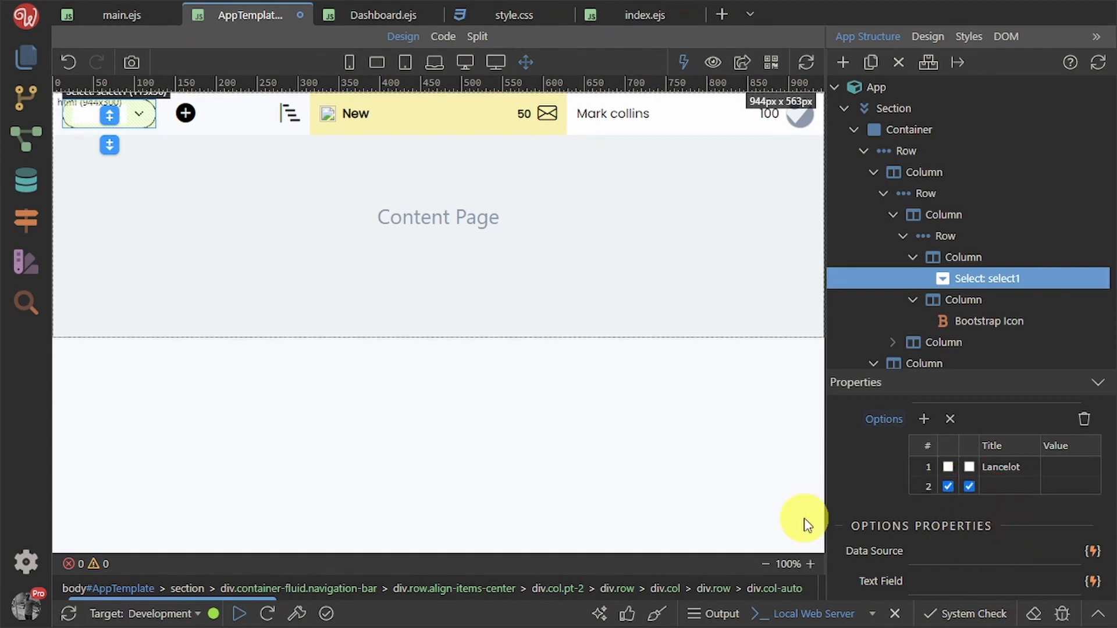
# Save the dropdown changes and reload the Dashboard preview in Chrome
pyautogui.hotkey('ctrl', 's')
pyautogui.hotkey('alt', 'Tab')
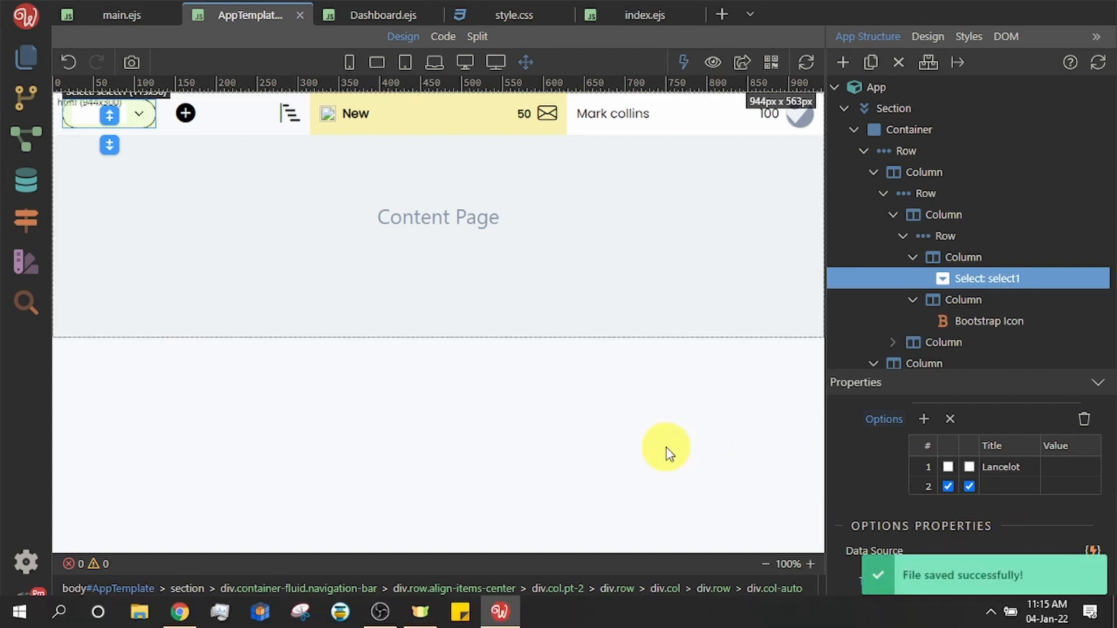
pyautogui.click(69, 43)
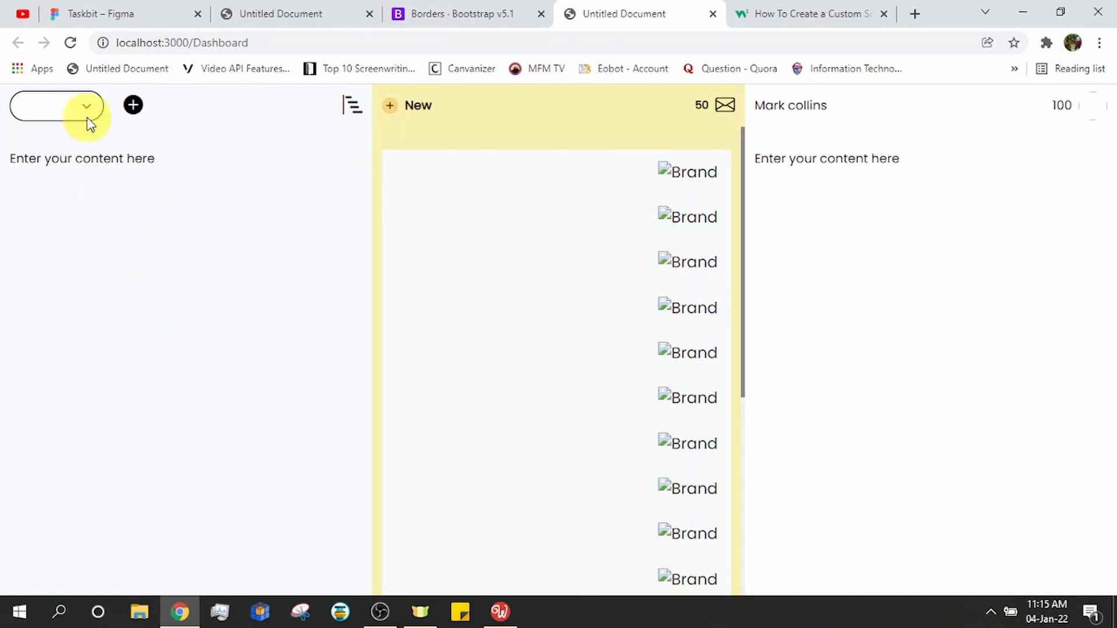
# Pick Lancelot, then the blank option, then Lancelot again in the preview's dropdown
pyautogui.click(87, 107)
pyautogui.click(87, 131)
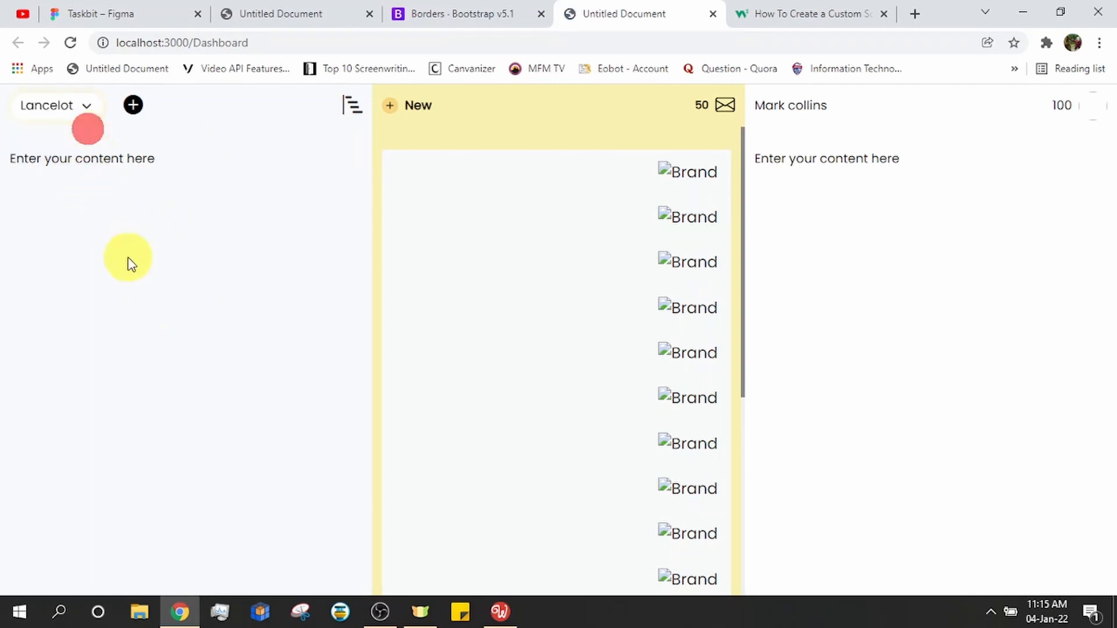
pyautogui.click(84, 106)
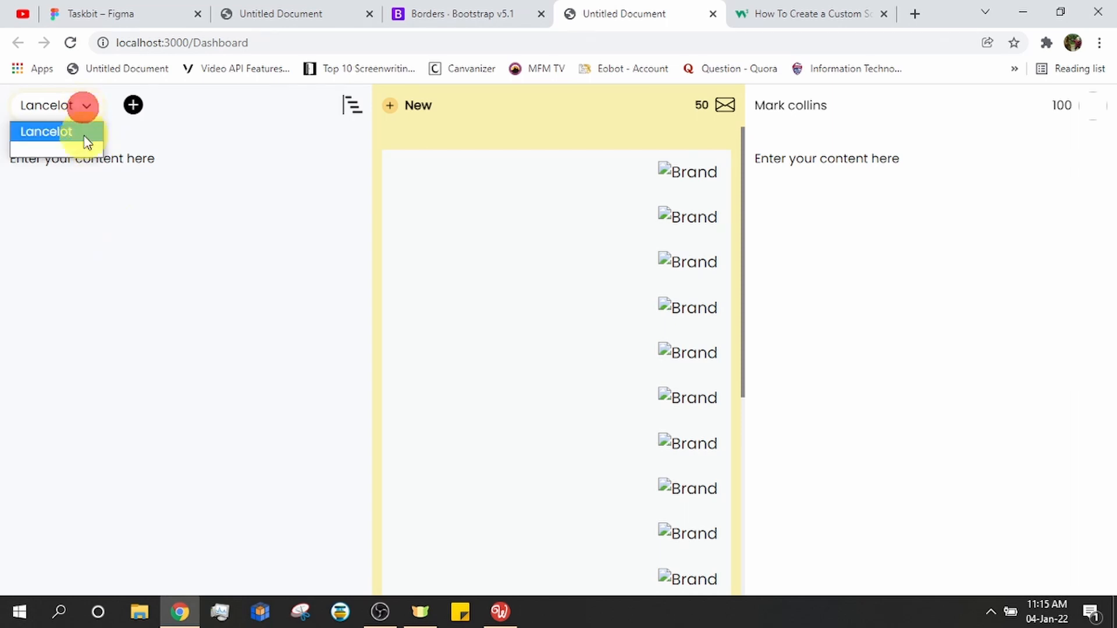
pyautogui.click(82, 150)
pyautogui.click(76, 110)
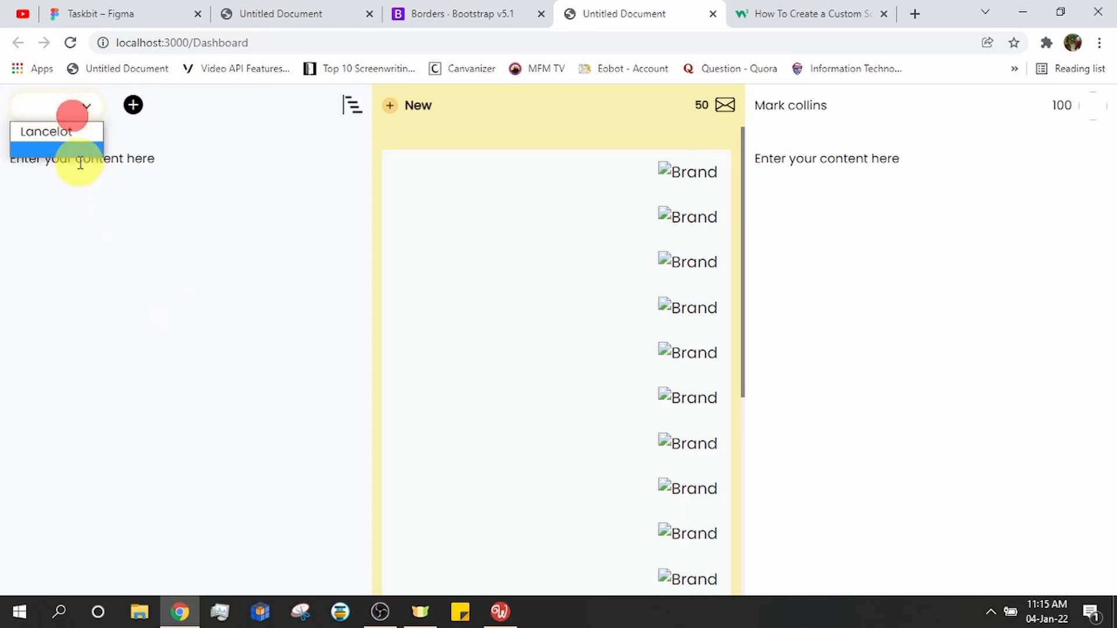
pyautogui.click(79, 133)
pyautogui.click(111, 290)
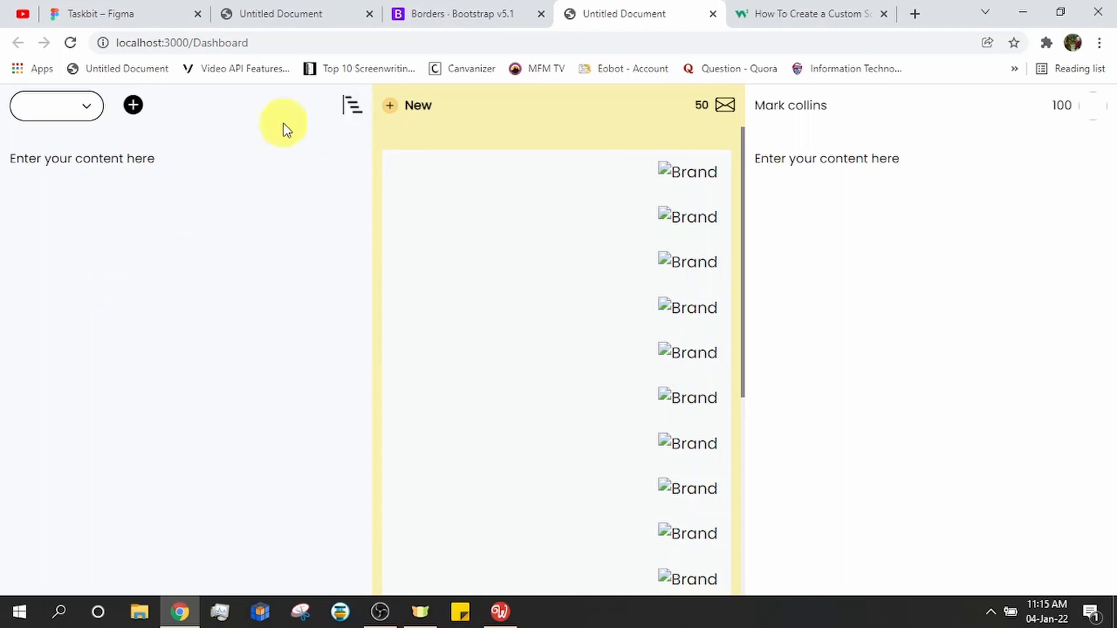
# Compare the Dashboard preview against the Taskbit design in Figma
pyautogui.scroll(-3, 627, 398)
pyautogui.scroll(-2, 640, 427)
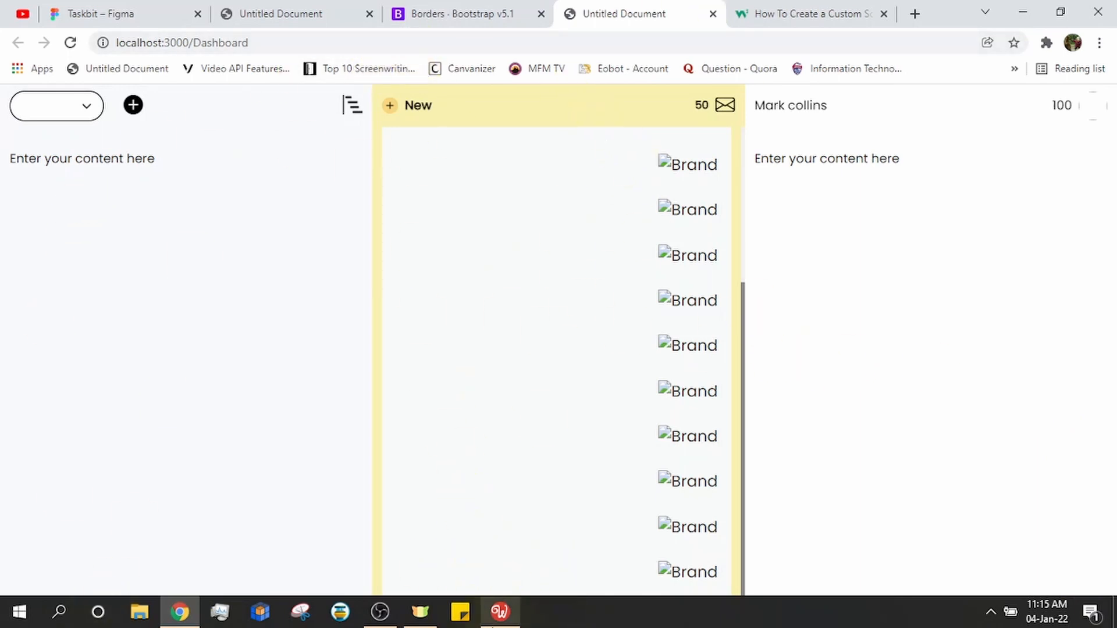
pyautogui.click(138, 12)
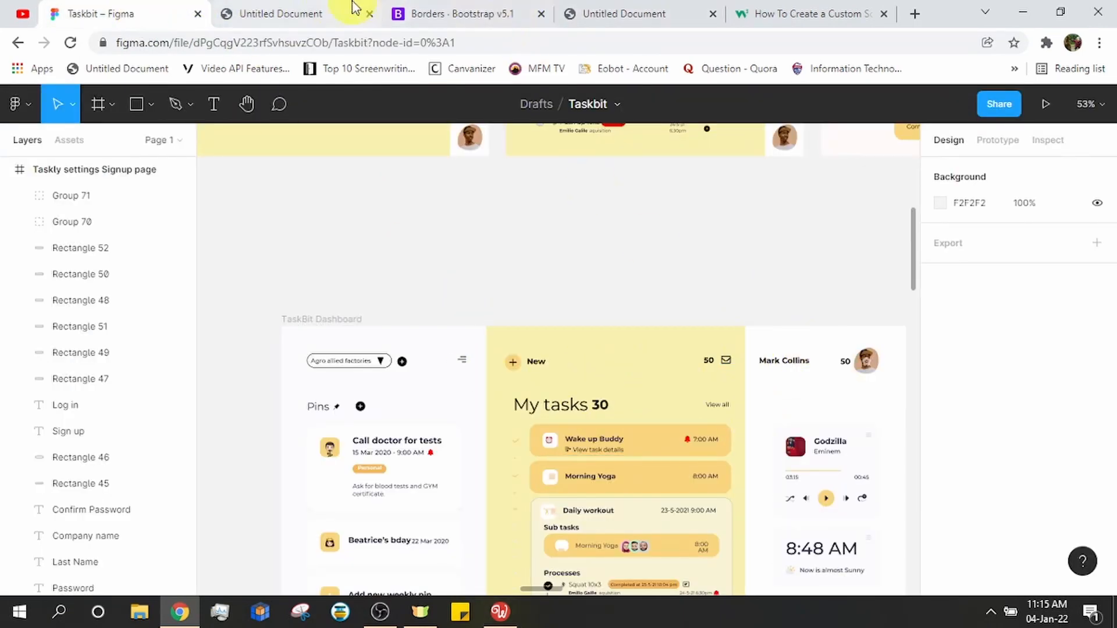
pyautogui.click(633, 12)
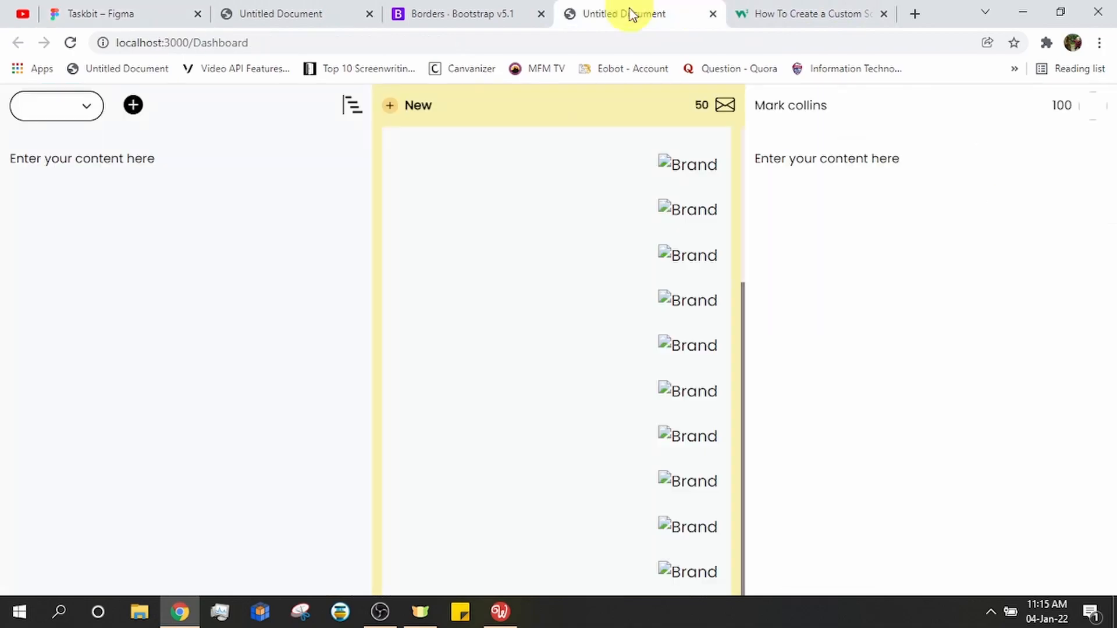